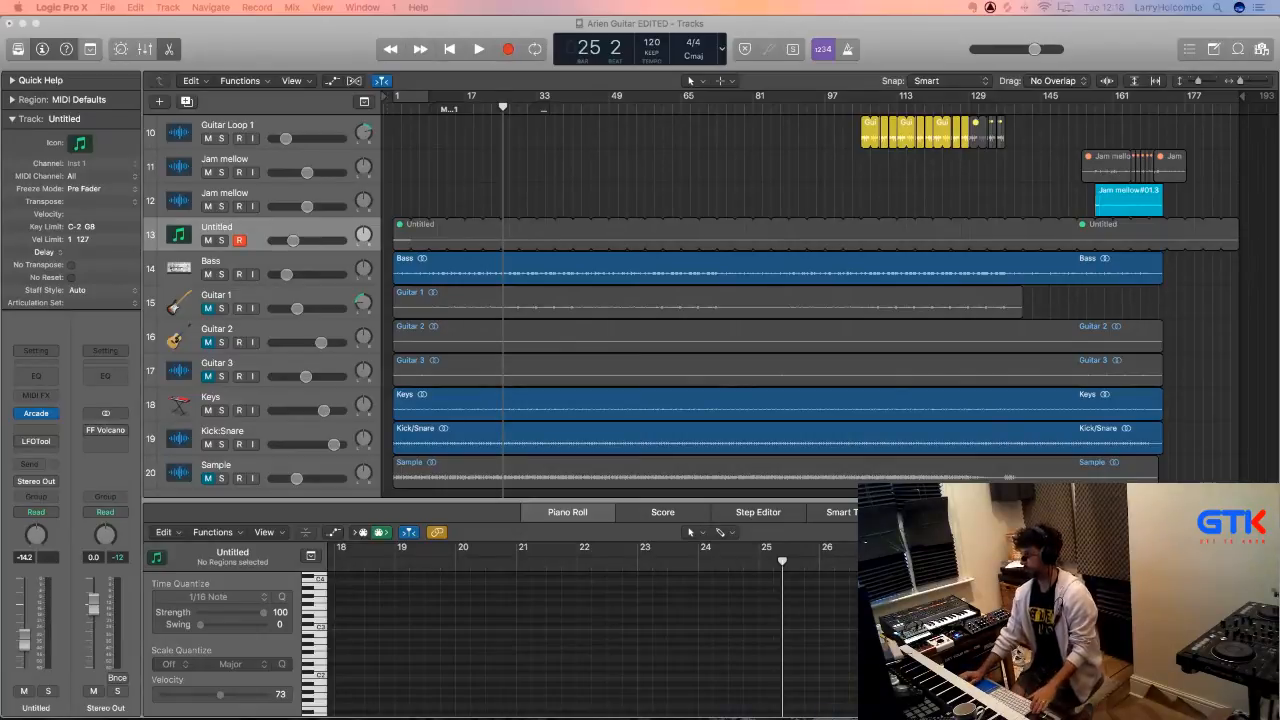
- Switch to Chrome, search Google for "groove 3 arcade" and open the Groove3 "Output Arcade Explained" tutorial page
{"action": "key", "text": "super+Tab"}
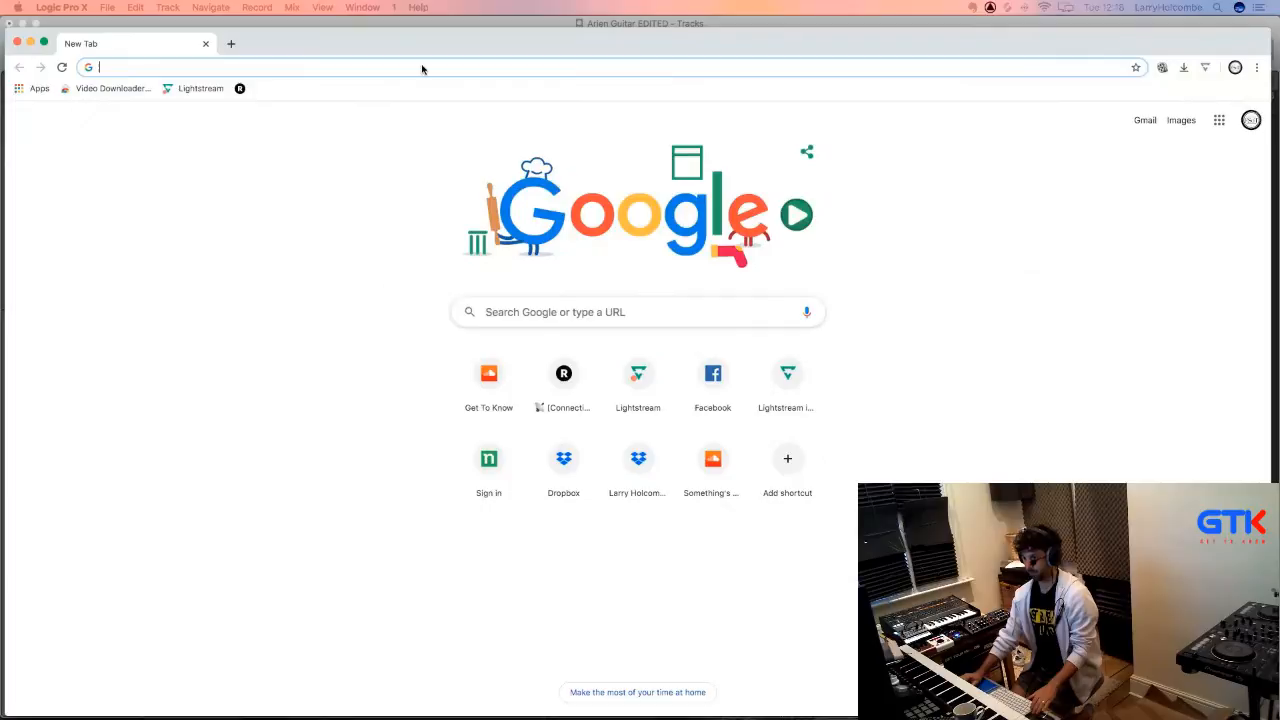
{"action": "type", "text": "groove 3 arcade"}
{"action": "key", "text": "Return"}
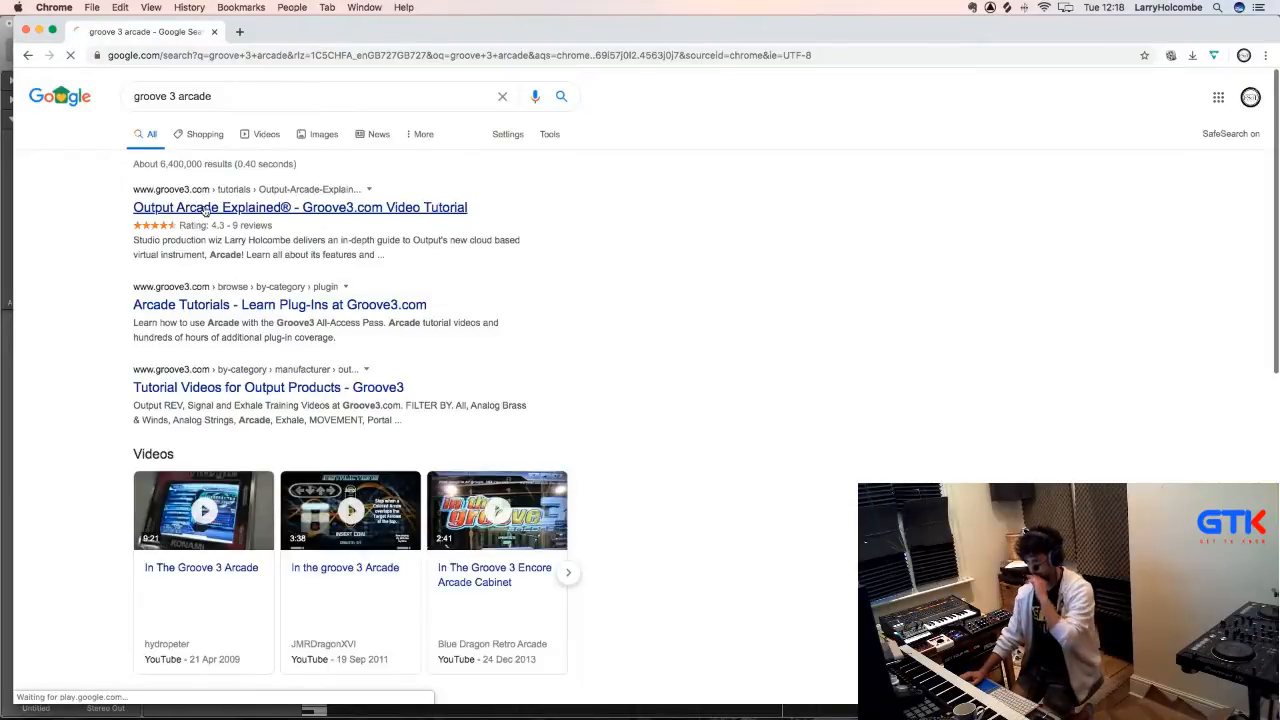
{"action": "left_click", "coordinate": [204, 208]}
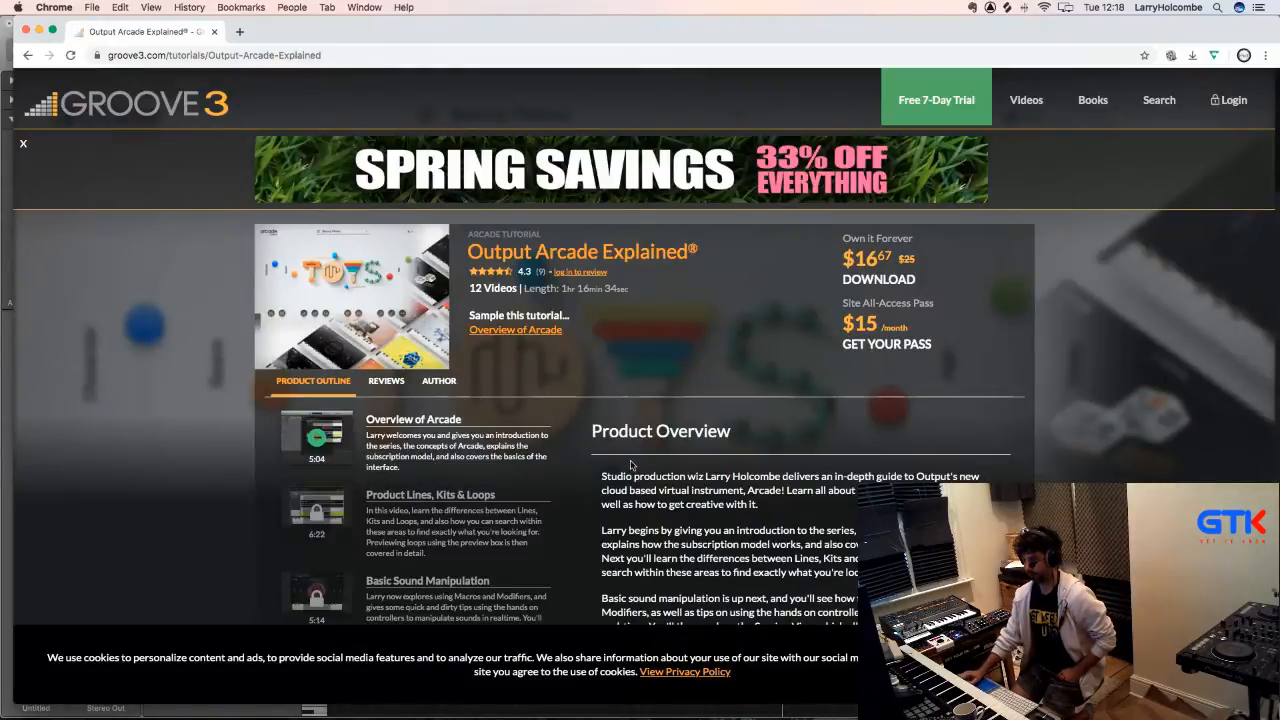
- Look through the tutorial page's video outline, product overview and user reviews
{"action": "scroll", "coordinate": [631, 463], "scroll_direction": "down", "scroll_amount": 1}
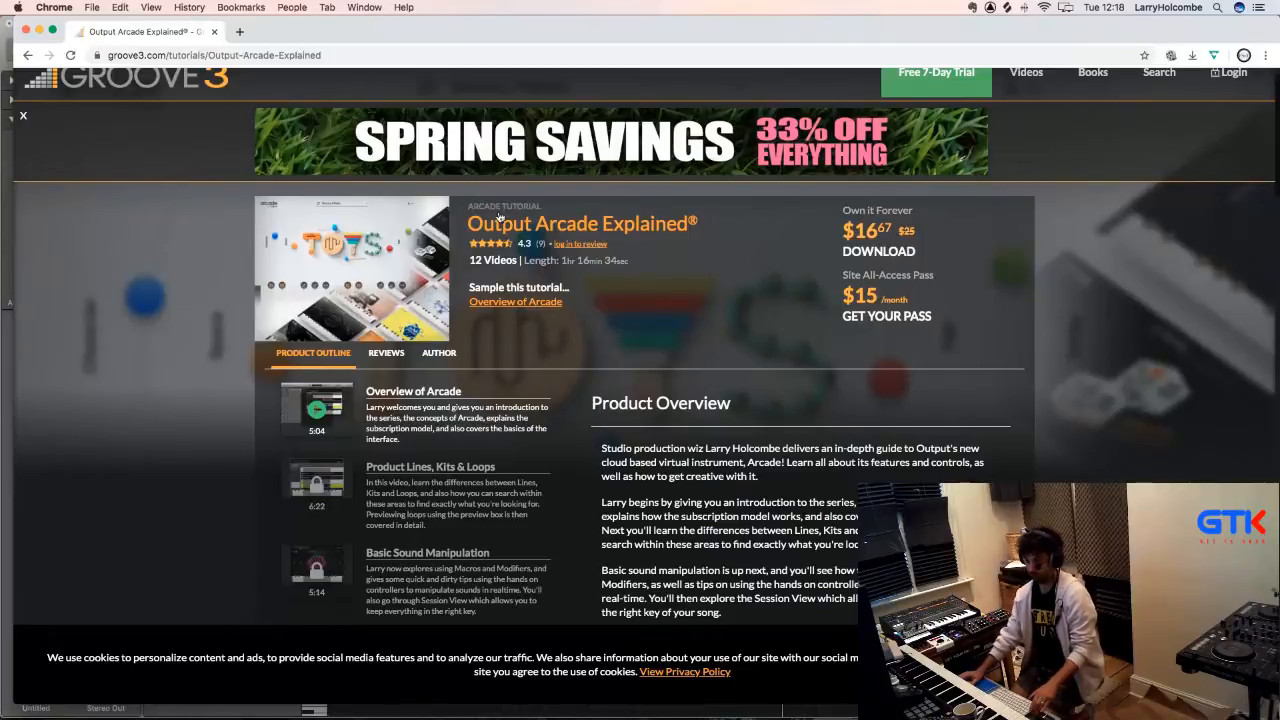
{"action": "scroll", "coordinate": [419, 302], "scroll_direction": "down", "scroll_amount": 3}
{"action": "scroll", "coordinate": [419, 302], "scroll_direction": "down", "scroll_amount": 3}
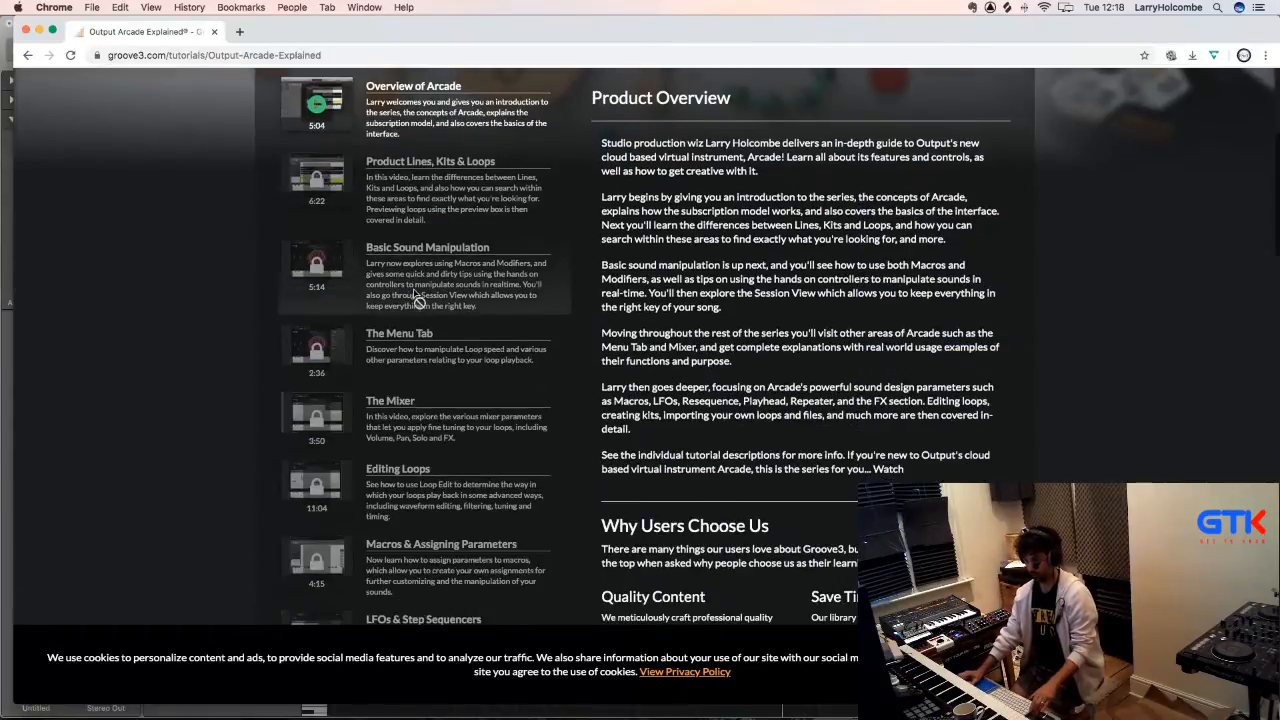
{"action": "scroll", "coordinate": [419, 302], "scroll_direction": "down", "scroll_amount": 5}
{"action": "scroll", "coordinate": [419, 302], "scroll_direction": "down", "scroll_amount": 6}
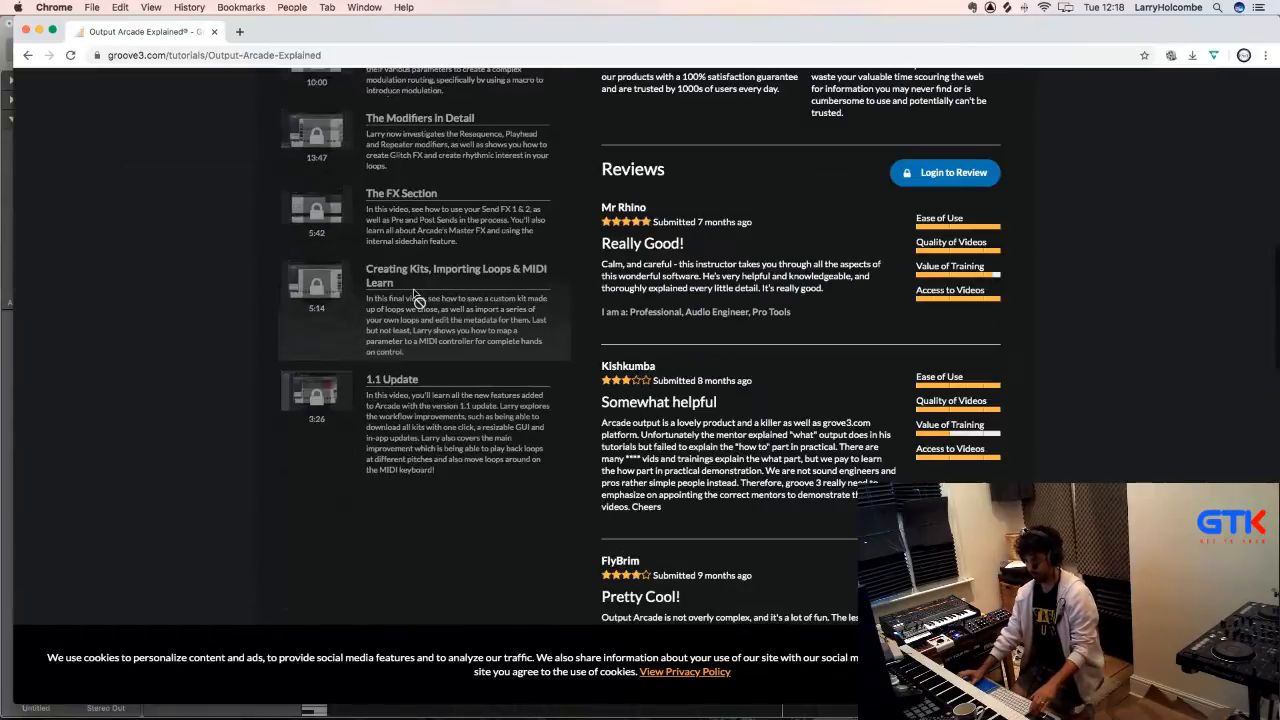
{"action": "scroll", "coordinate": [681, 375], "scroll_direction": "down", "scroll_amount": 3}
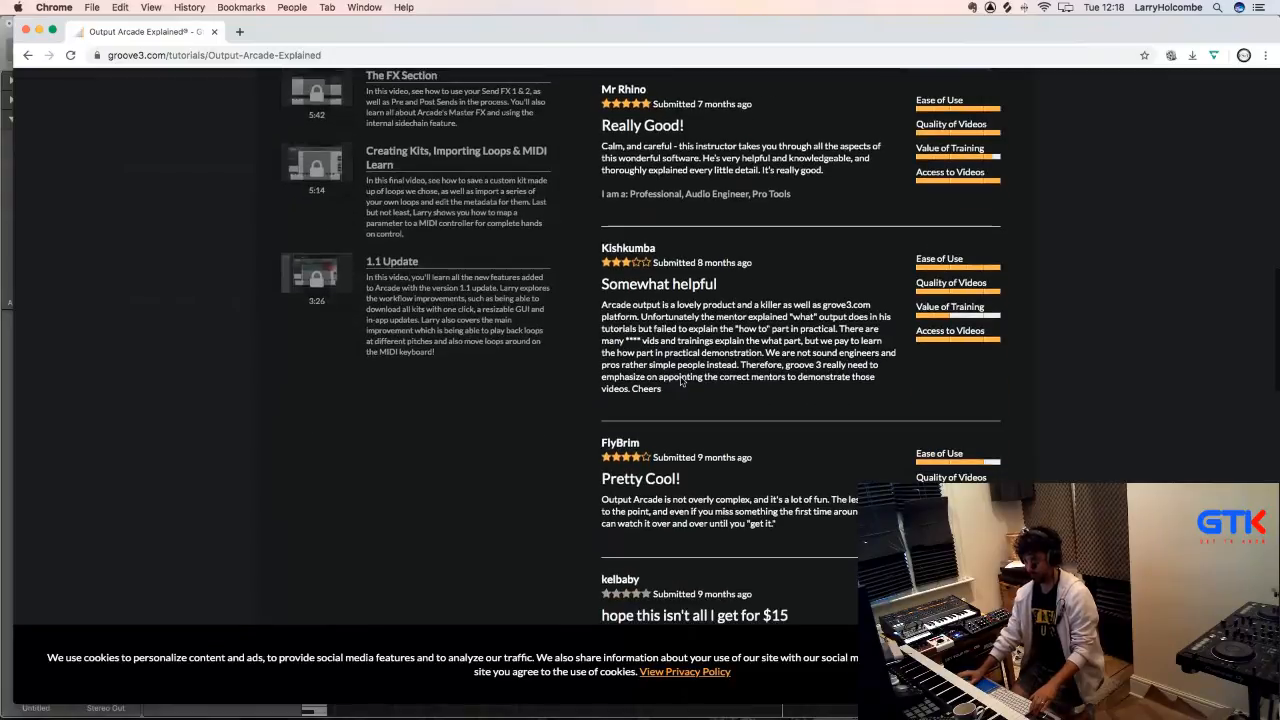
- Close the browser window and return to the Arien Guitar EDITED project in Logic Pro X
{"action": "key", "text": "super+r"}
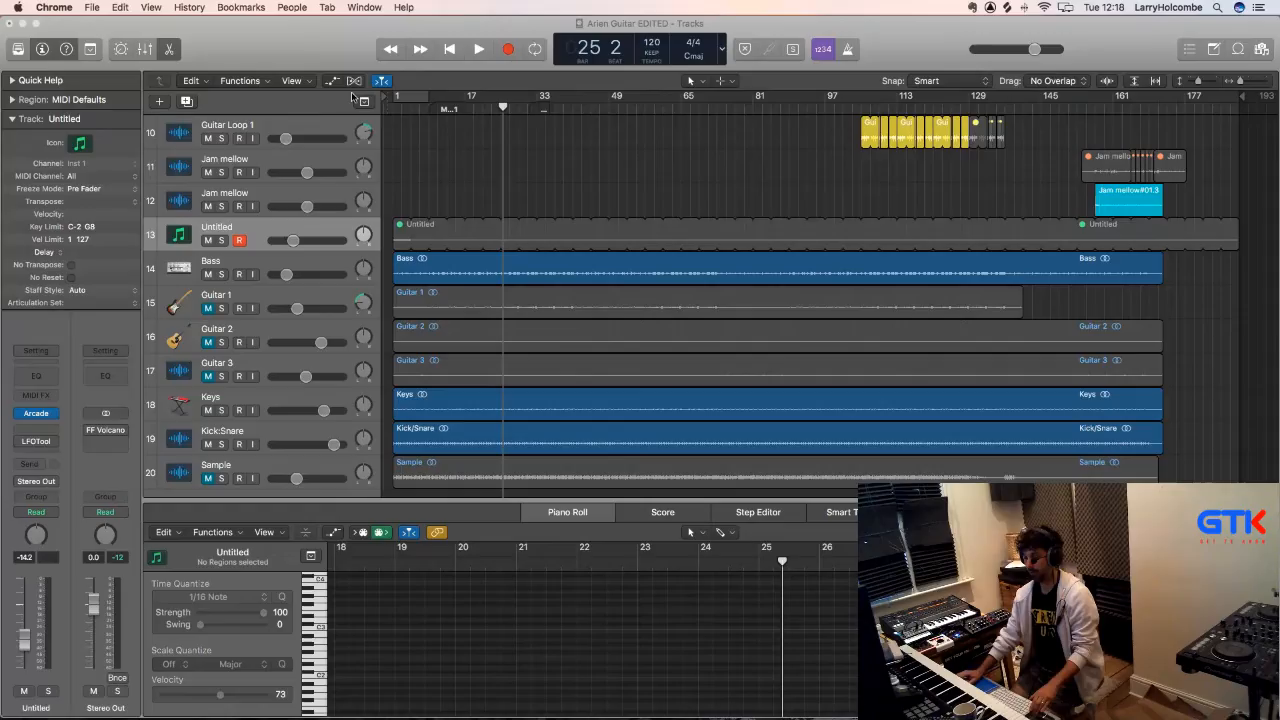
{"action": "left_click", "coordinate": [26, 31]}
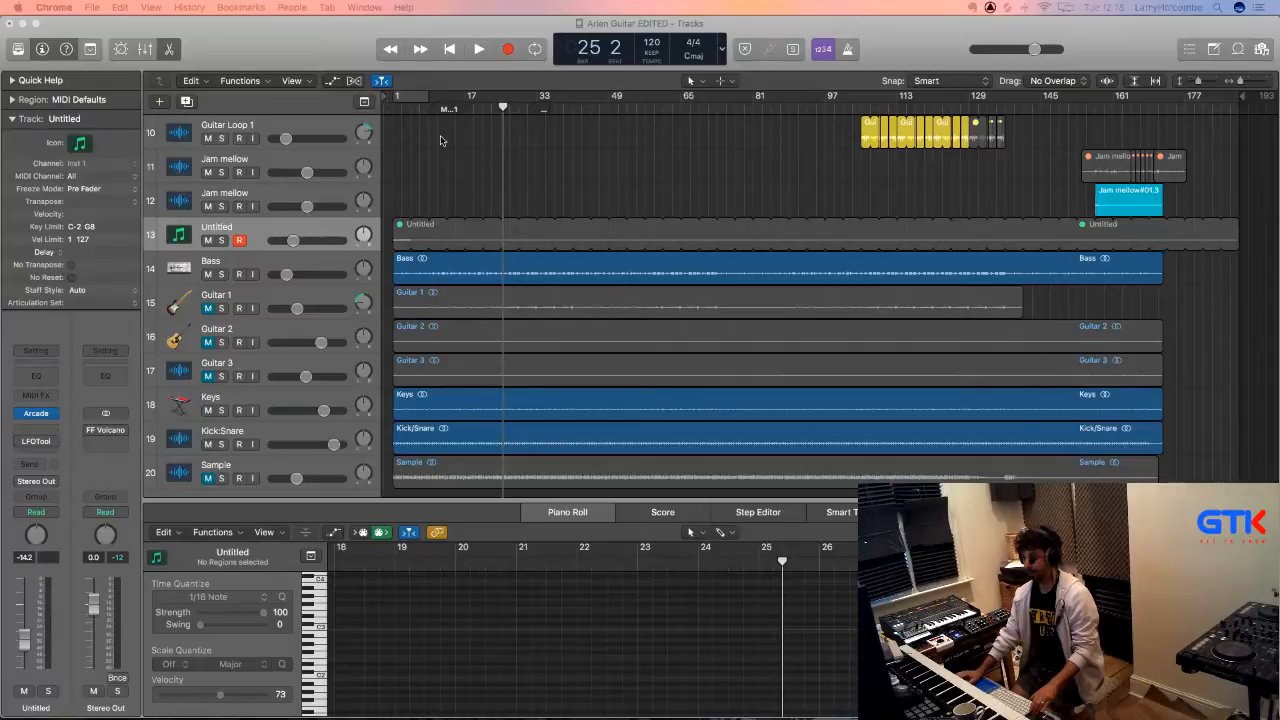
{"action": "left_click", "coordinate": [441, 136]}
{"action": "left_click", "coordinate": [566, 160]}
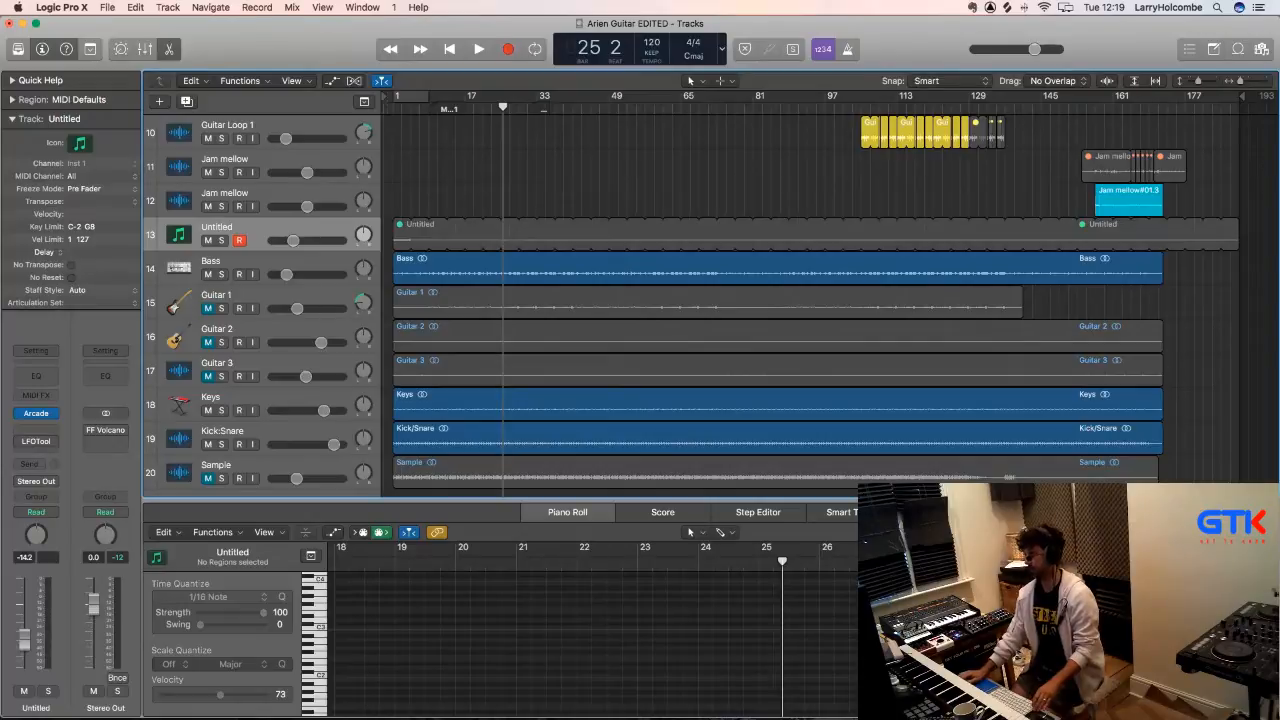
- Show the Arcade plug-in window of the Untitled instrument track and position it so its interface and keyboard are in view
{"action": "key", "text": "v"}
{"action": "left_click_drag", "start_coordinate": [663, 216], "coordinate": [357, 87]}
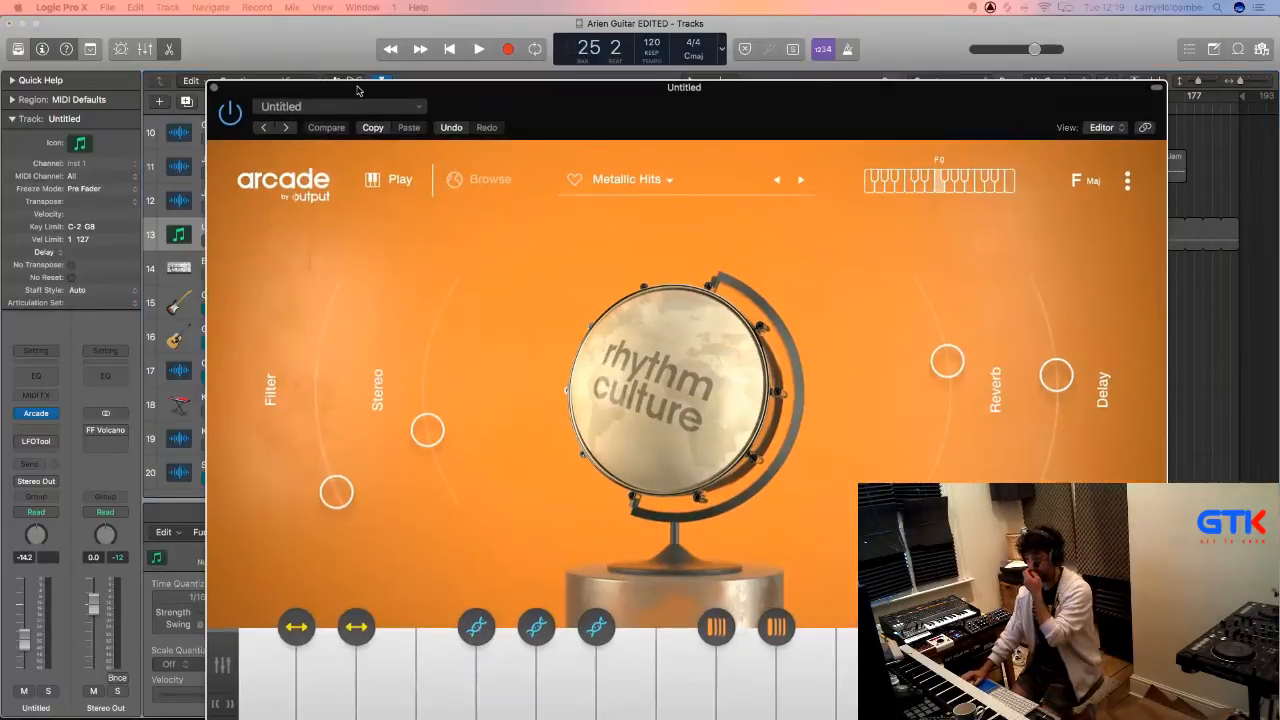
{"action": "left_click", "coordinate": [340, 106]}
{"action": "key", "text": "Escape"}
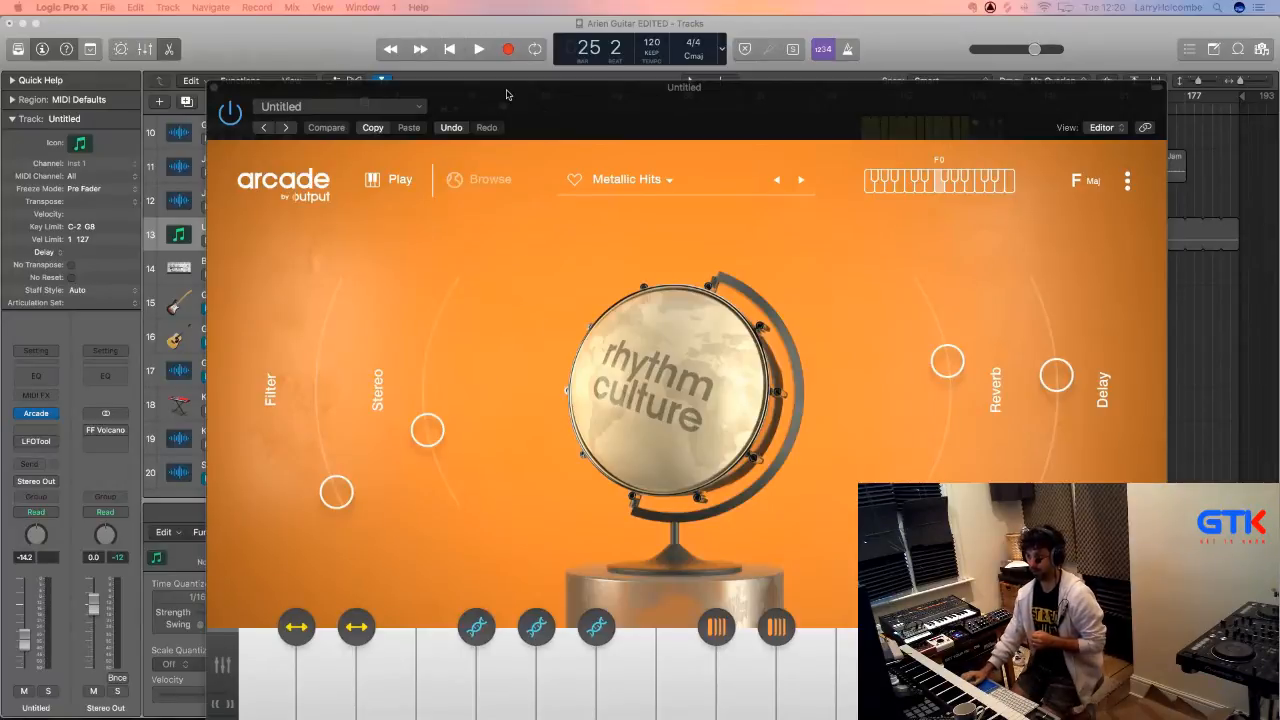
{"action": "left_click_drag", "start_coordinate": [556, 162], "coordinate": [538, 106]}
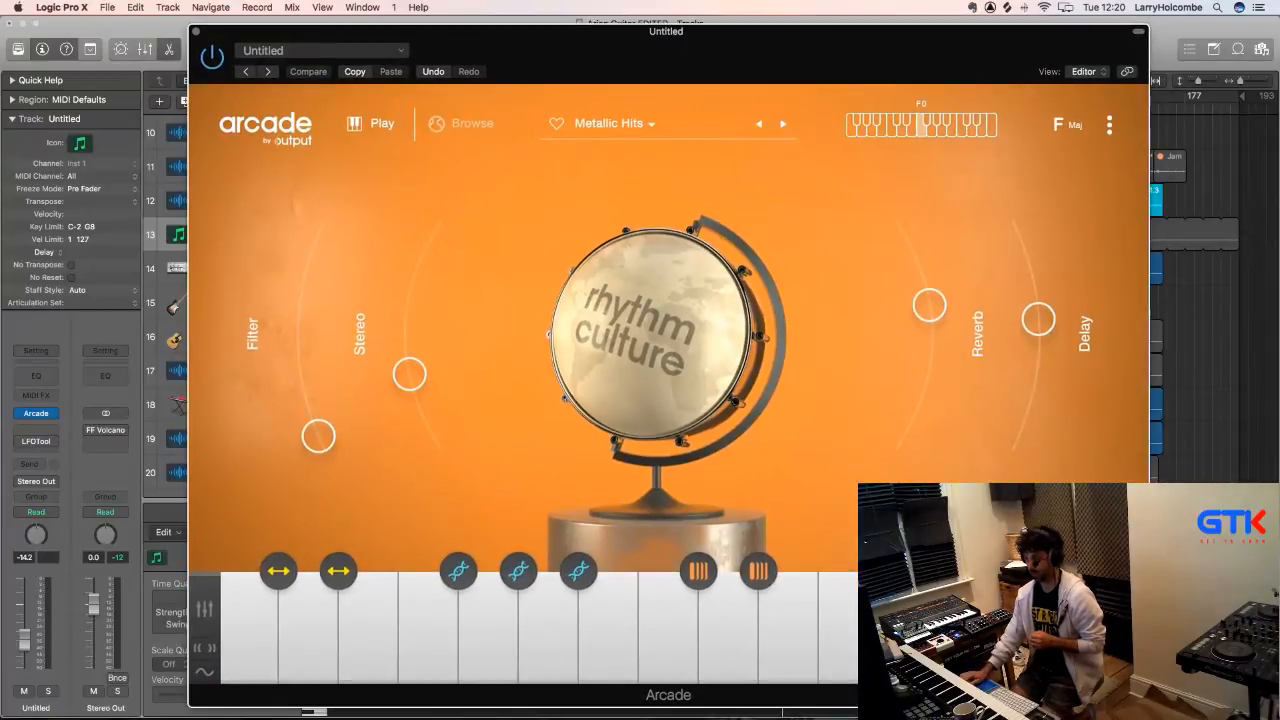
{"action": "left_click_drag", "start_coordinate": [312, 40], "coordinate": [313, 36]}
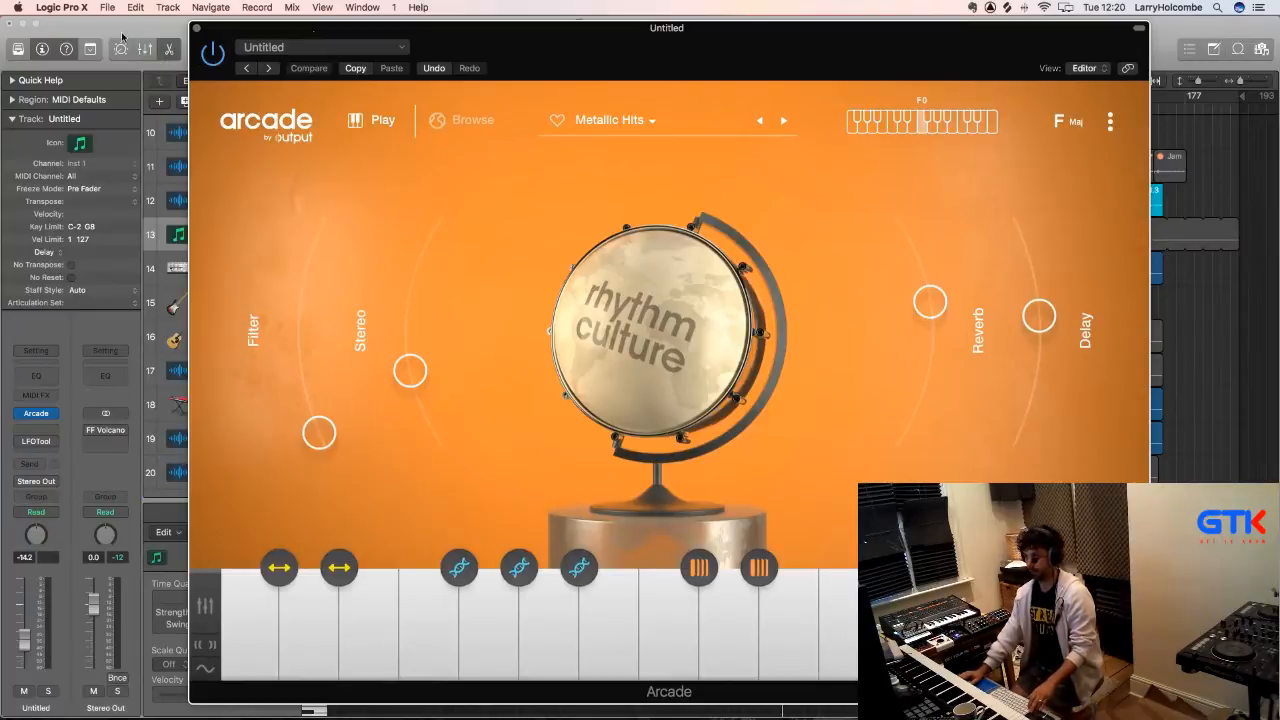
{"action": "left_click_drag", "start_coordinate": [487, 52], "coordinate": [477, 47]}
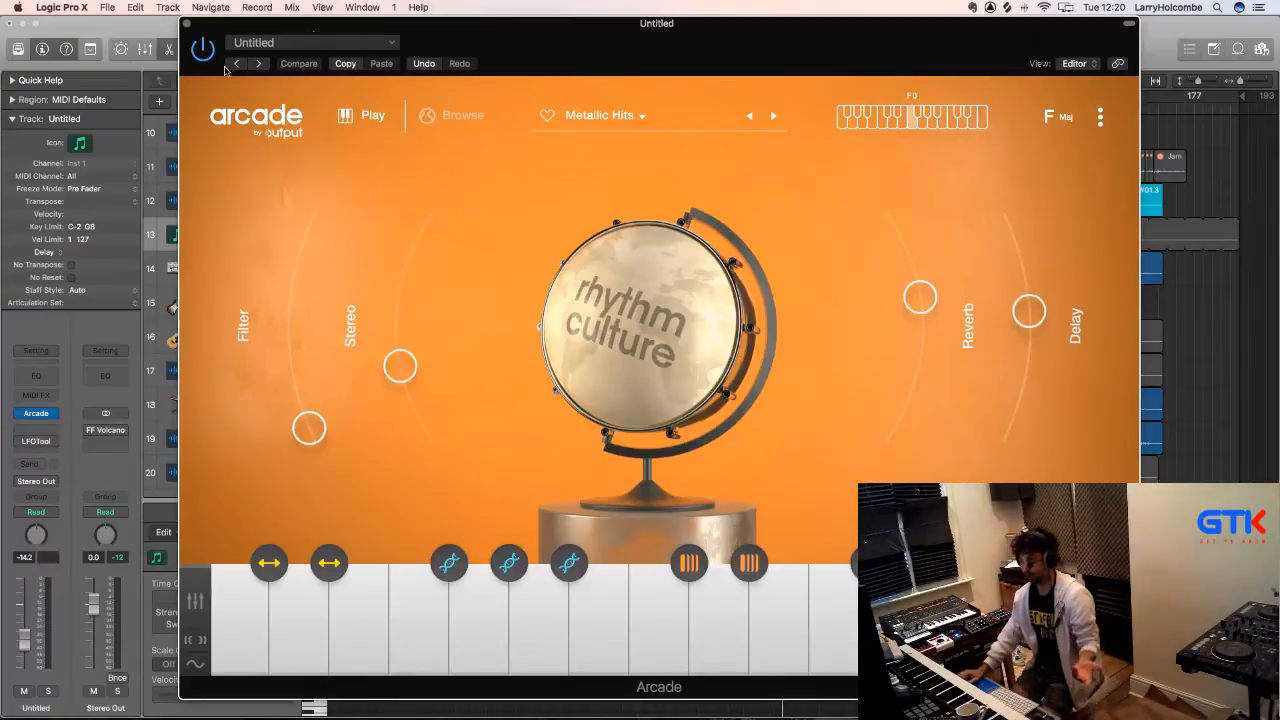
- View Arcade's session key options and look through the browser's Feed of recommended kits, newest kits and themed collections
{"action": "left_click", "coordinate": [1065, 119]}
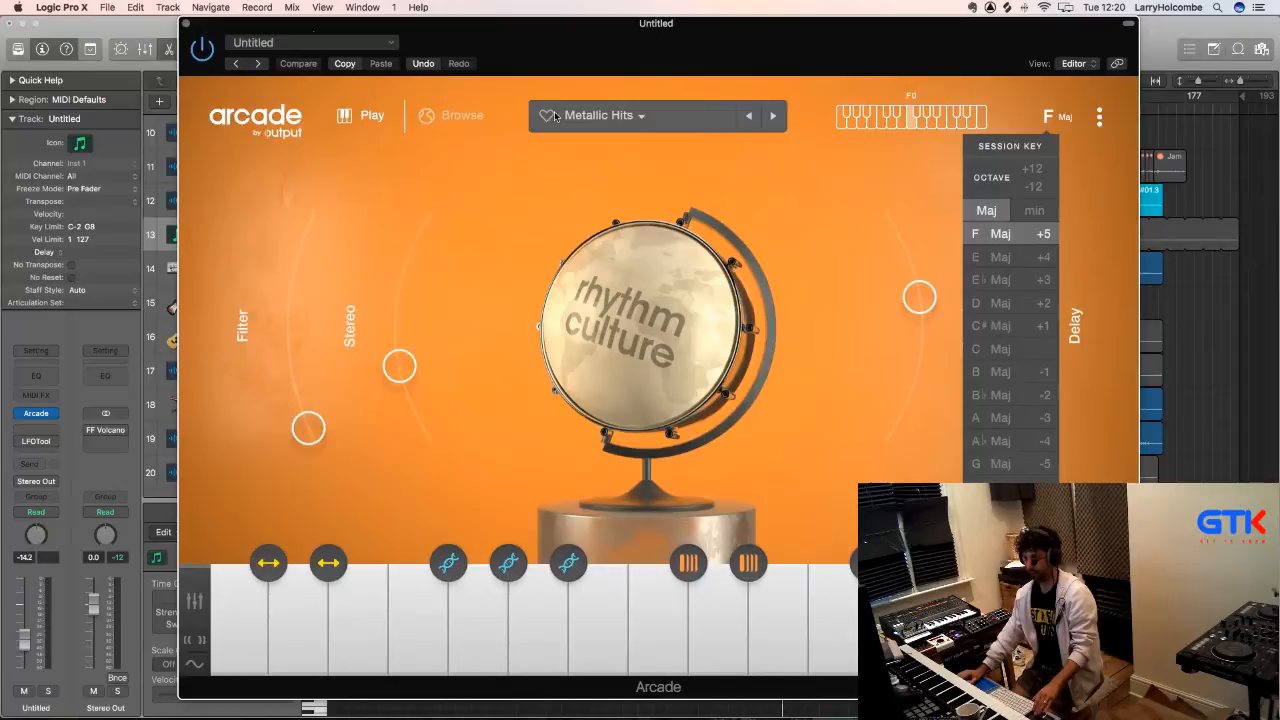
{"action": "left_click", "coordinate": [470, 117]}
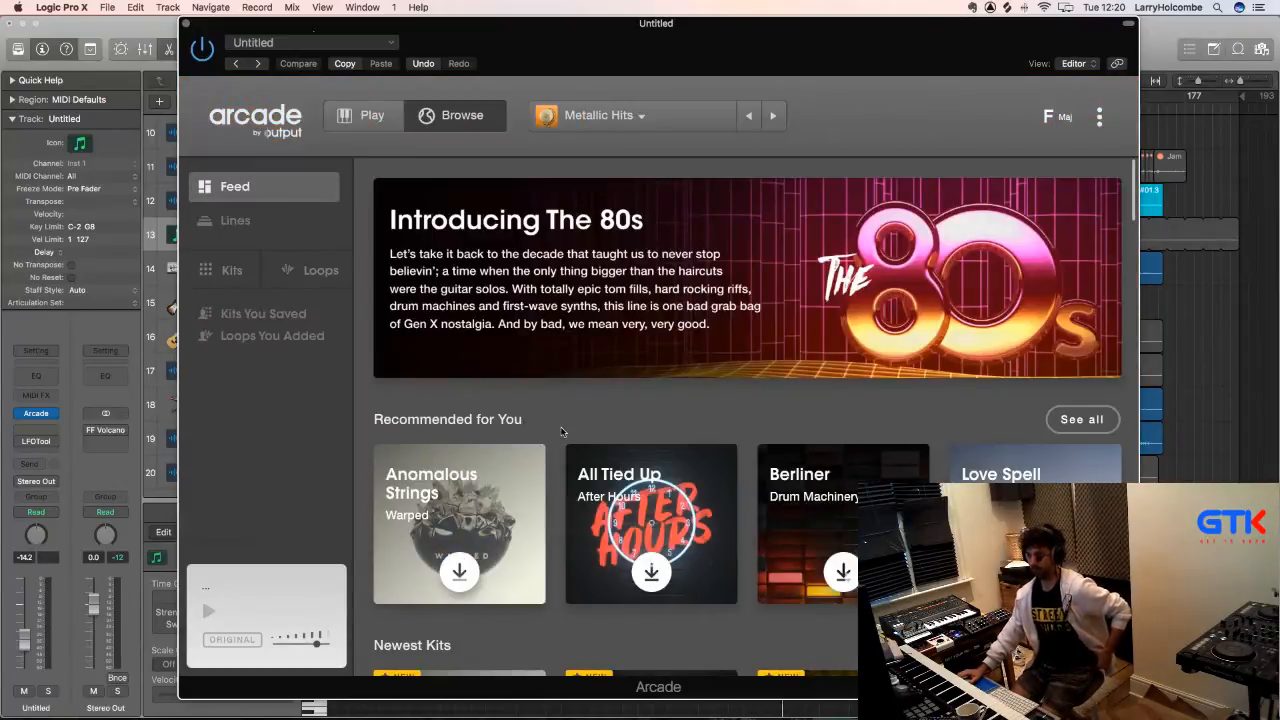
{"action": "scroll", "coordinate": [561, 432], "scroll_direction": "down", "scroll_amount": 1}
{"action": "scroll", "coordinate": [561, 432], "scroll_direction": "down", "scroll_amount": 1}
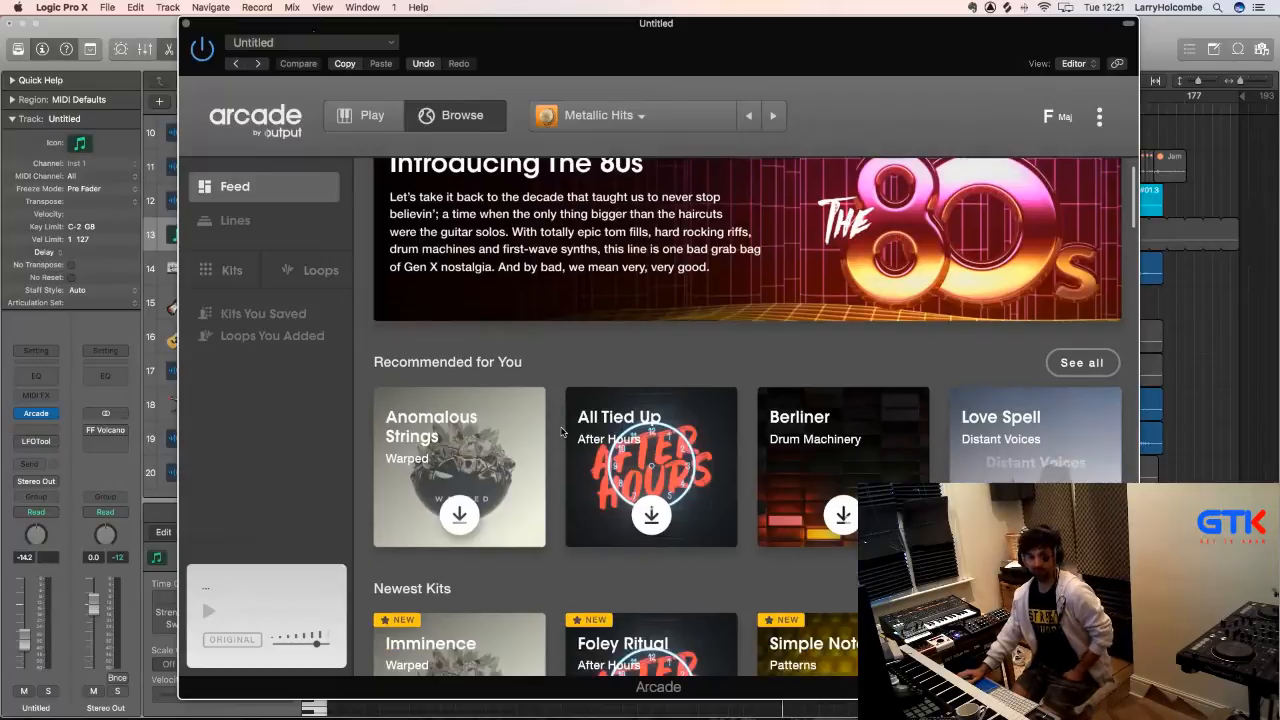
{"action": "scroll", "coordinate": [561, 432], "scroll_direction": "down", "scroll_amount": 4}
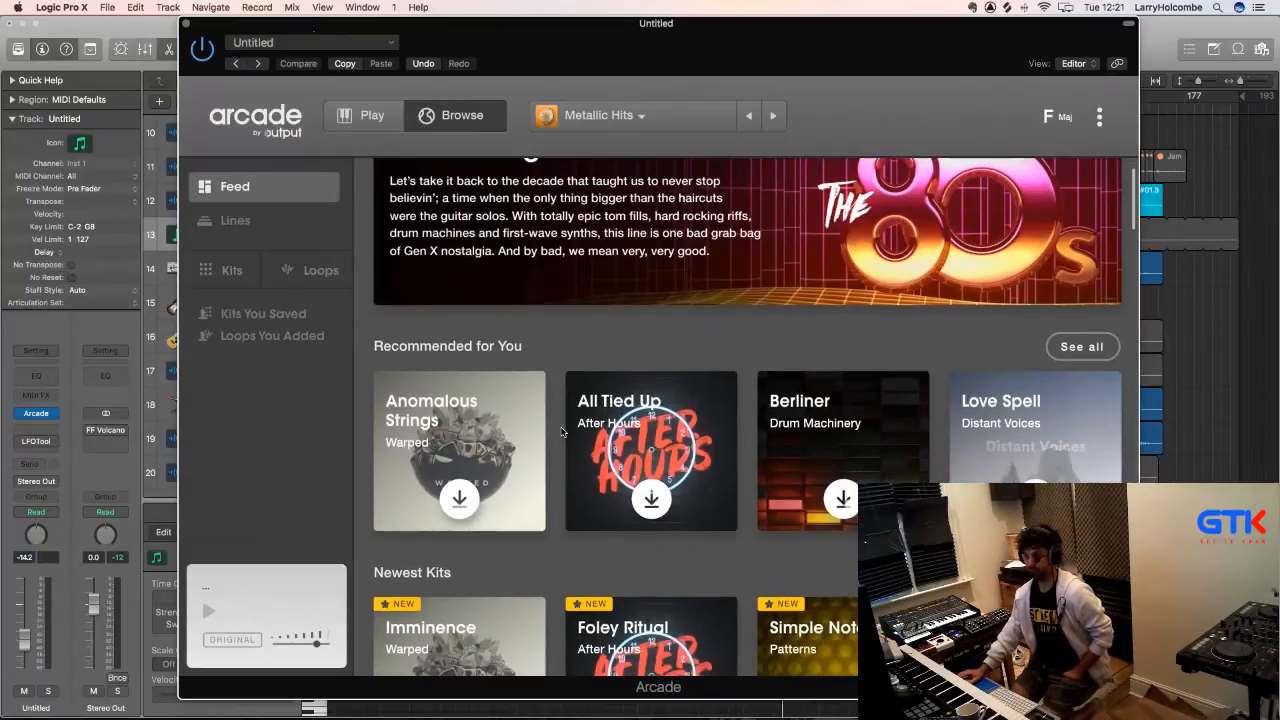
{"action": "scroll", "coordinate": [561, 432], "scroll_direction": "down", "scroll_amount": 7}
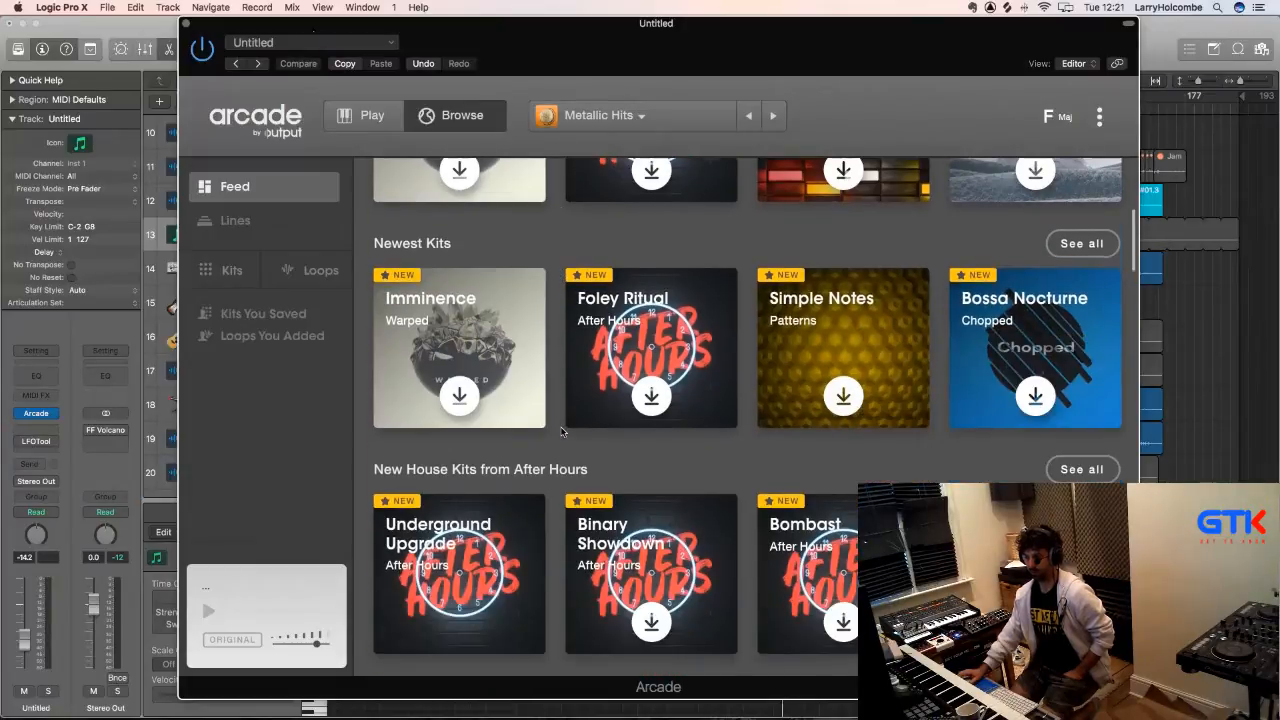
{"action": "scroll", "coordinate": [561, 432], "scroll_direction": "down", "scroll_amount": 7}
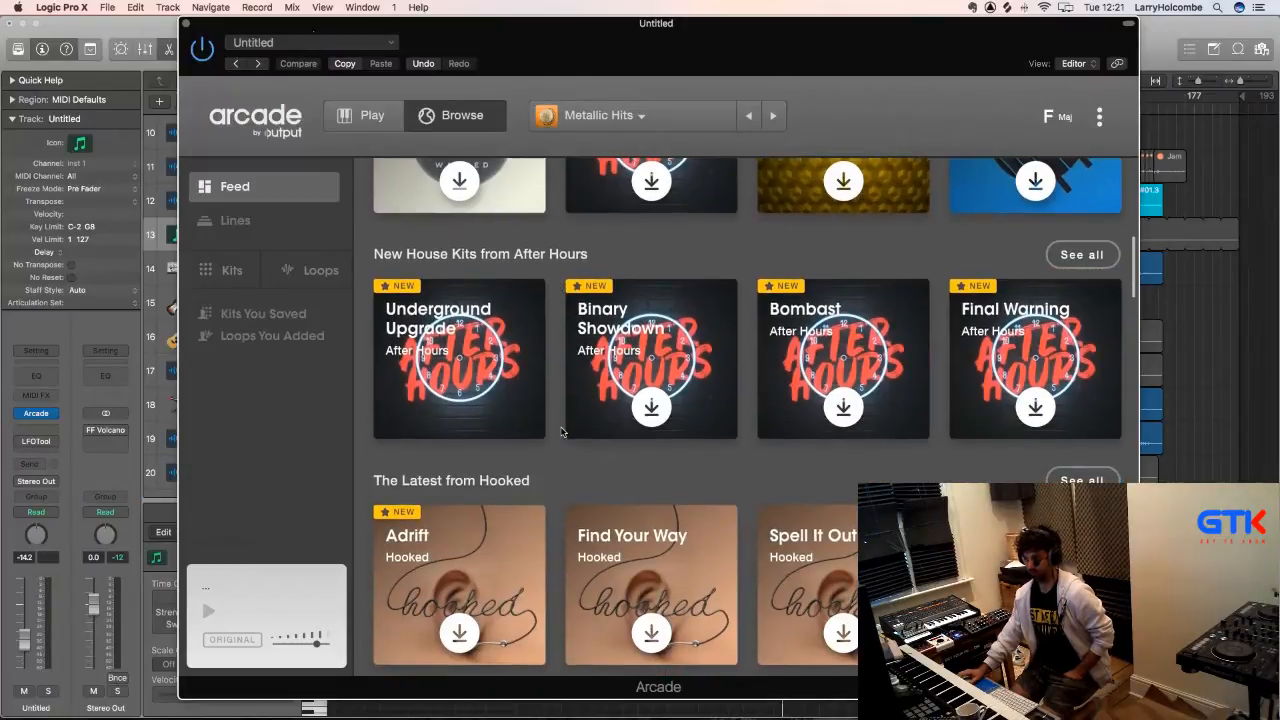
{"action": "scroll", "coordinate": [561, 432], "scroll_direction": "down", "scroll_amount": 8}
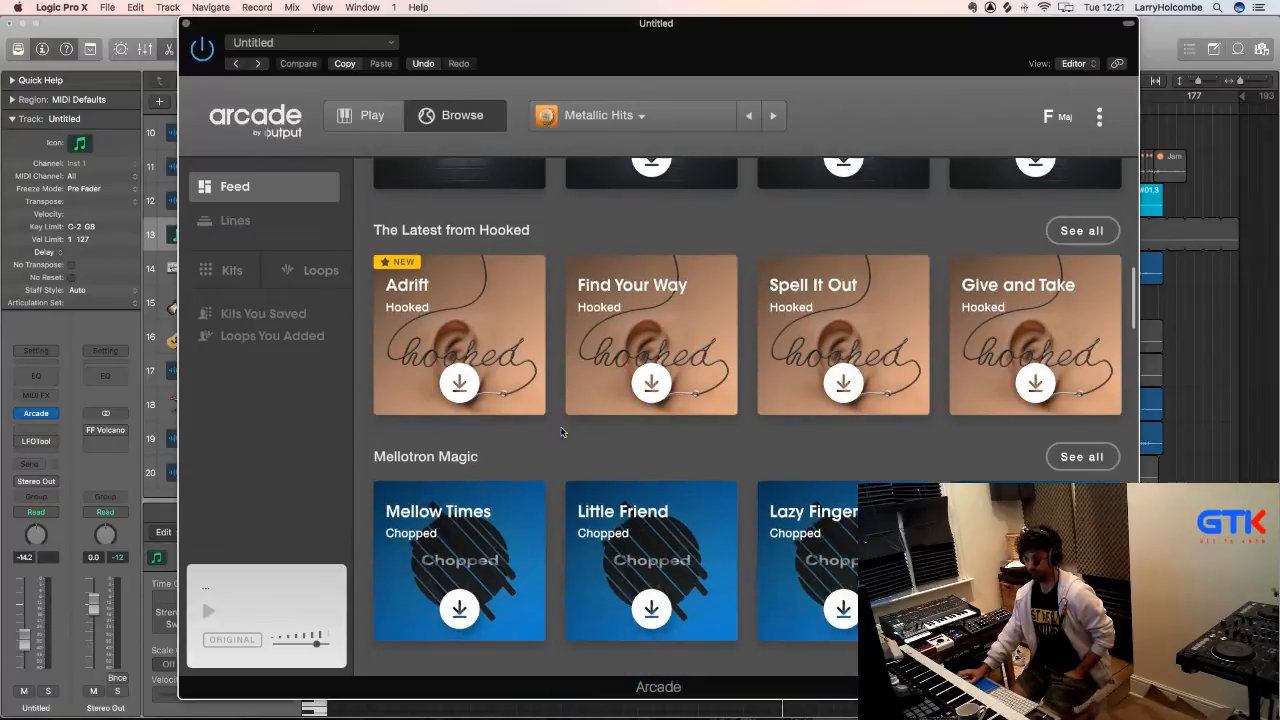
{"action": "scroll", "coordinate": [561, 432], "scroll_direction": "down", "scroll_amount": 1}
- Look through Arcade's Lines catalogue and view its Kits and Loops listings
{"action": "left_click", "coordinate": [245, 220]}
{"action": "mouse_move", "coordinate": [612, 397]}
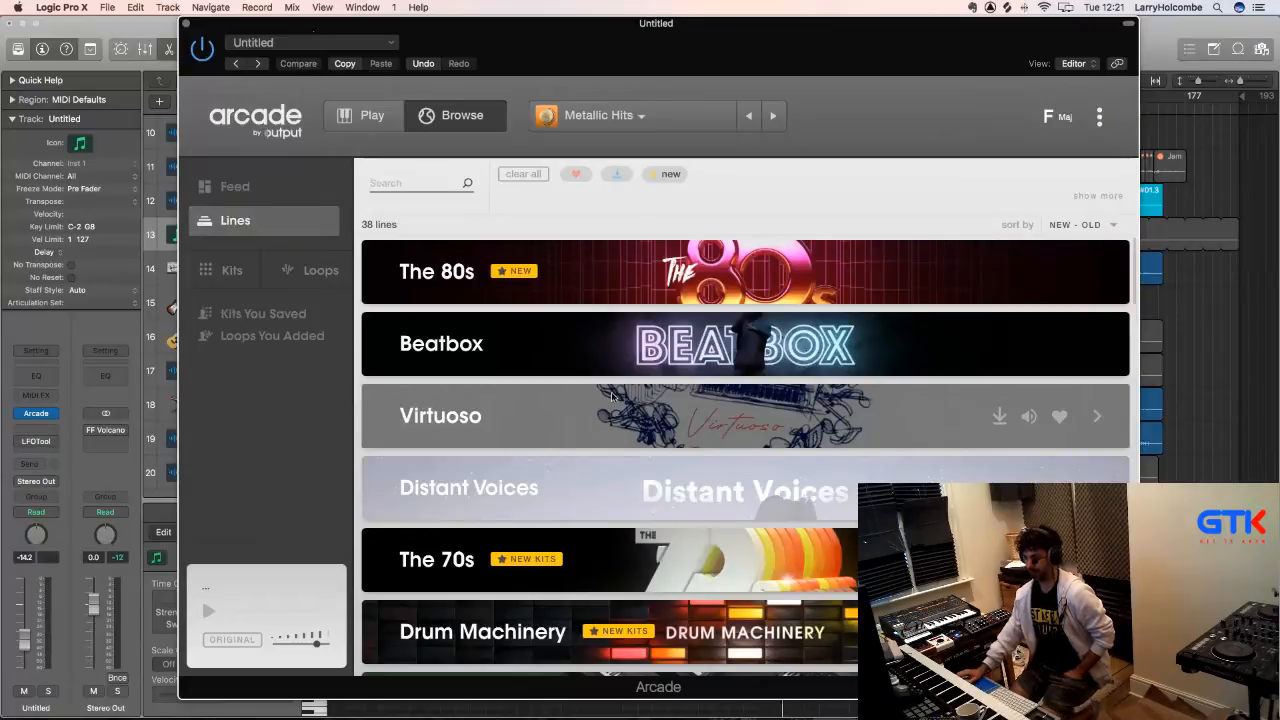
{"action": "scroll", "coordinate": [612, 397], "scroll_direction": "down", "scroll_amount": 1}
{"action": "scroll", "coordinate": [612, 397], "scroll_direction": "down", "scroll_amount": 5}
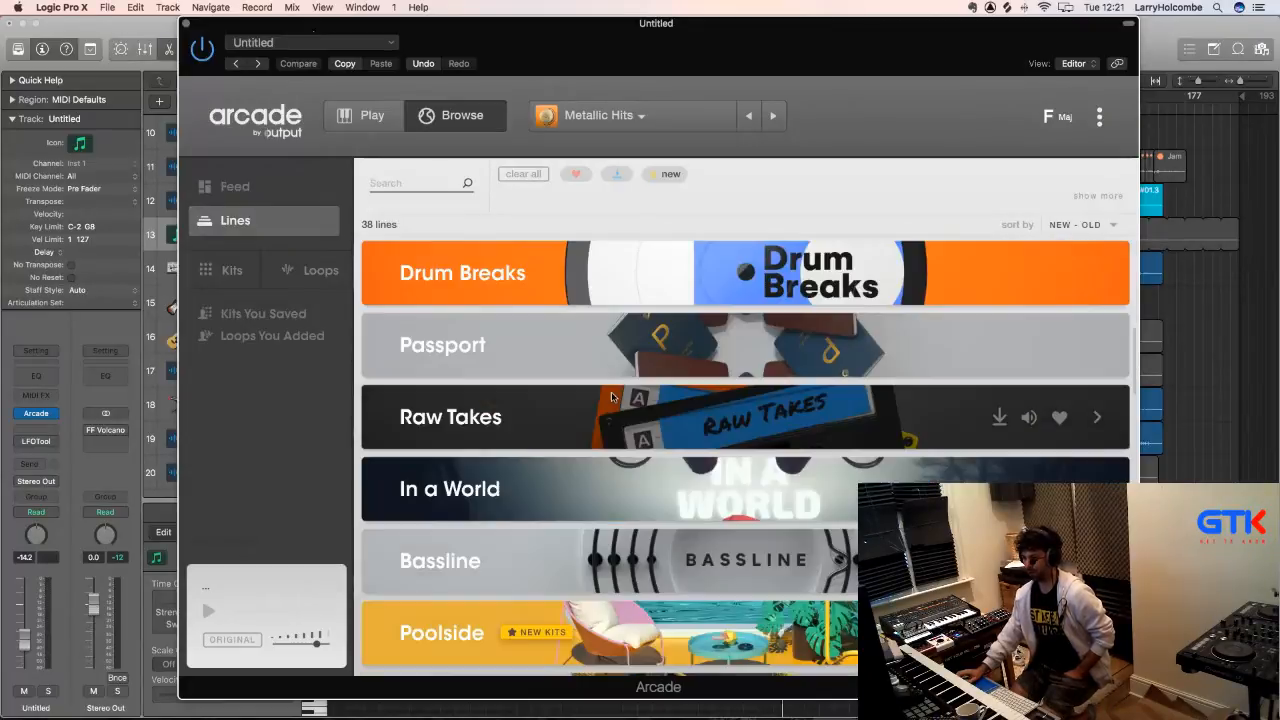
{"action": "scroll", "coordinate": [611, 397], "scroll_direction": "down", "scroll_amount": 10}
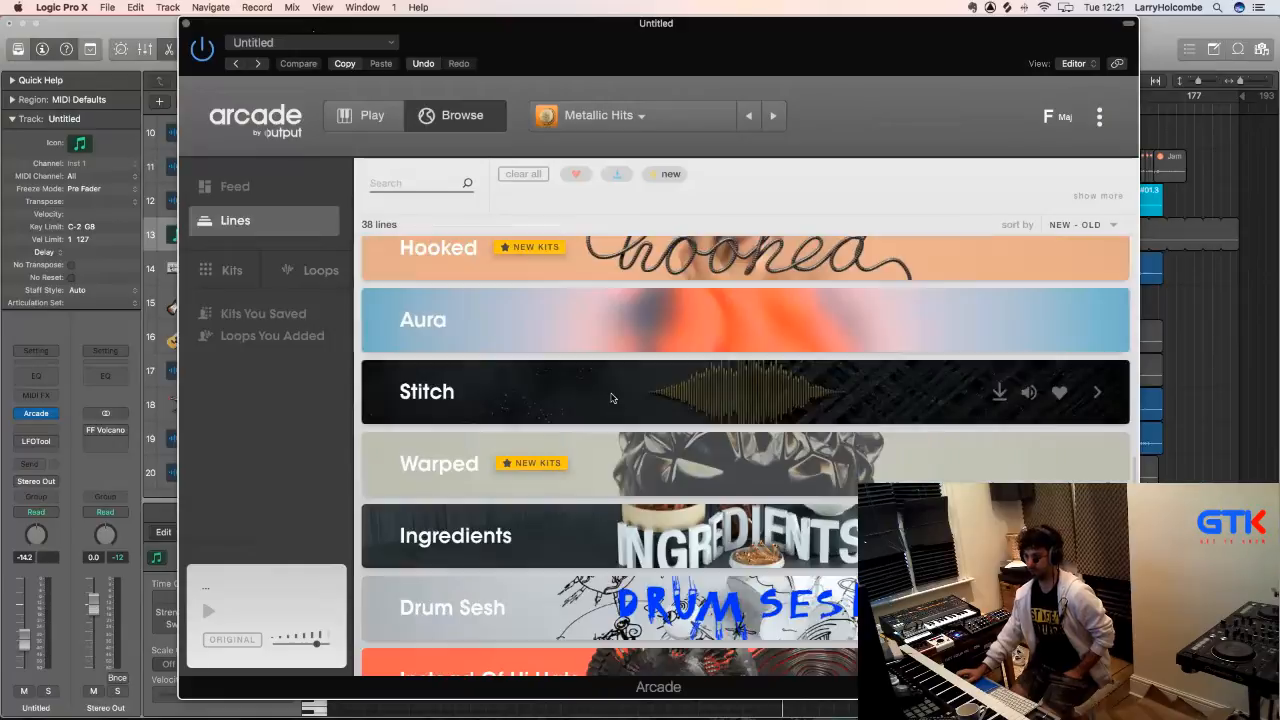
{"action": "left_click", "coordinate": [231, 270]}
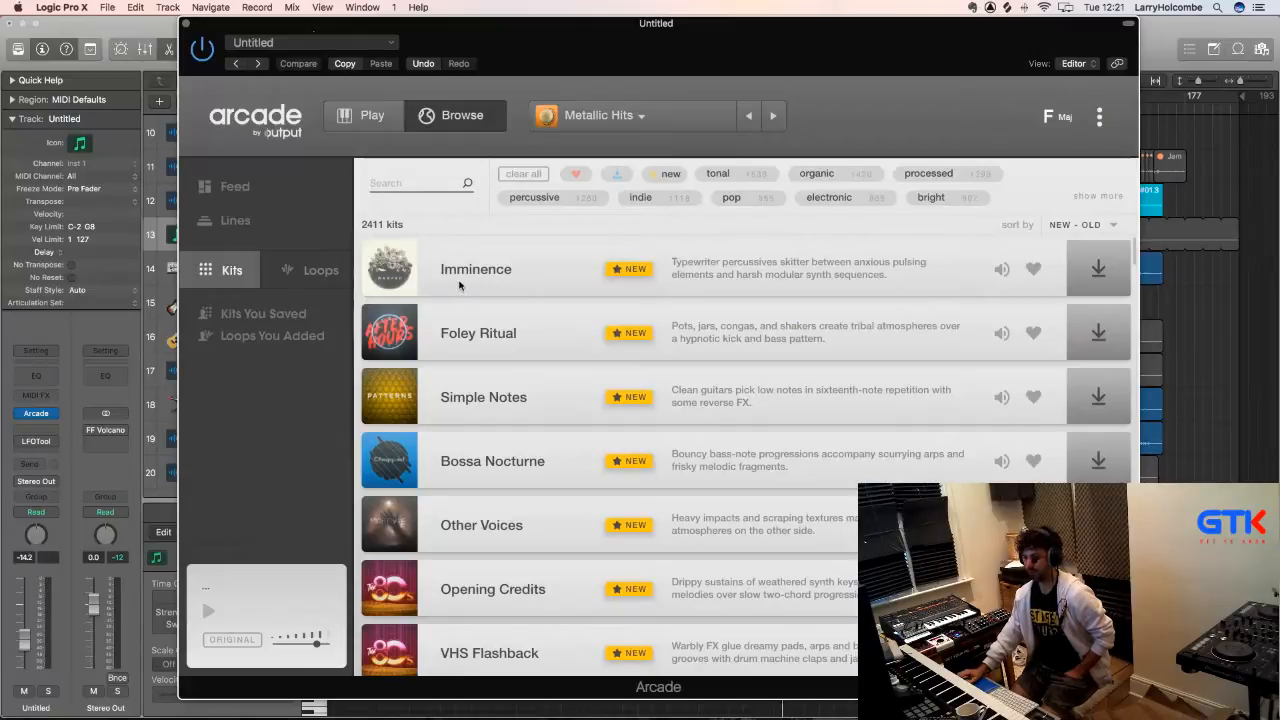
{"action": "left_click", "coordinate": [311, 270]}
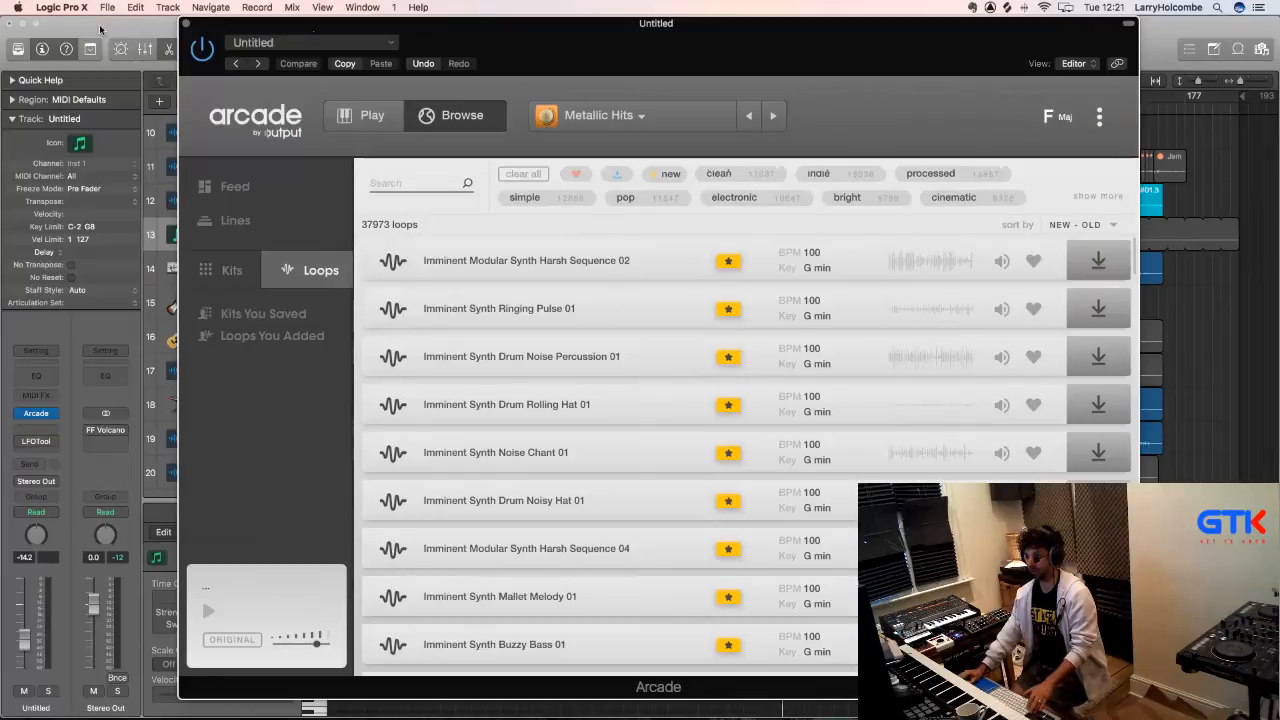
- Put away the Arcade window and duplicate the Untitled instrument track with its Arcade settings
{"action": "left_click", "coordinate": [313, 31]}
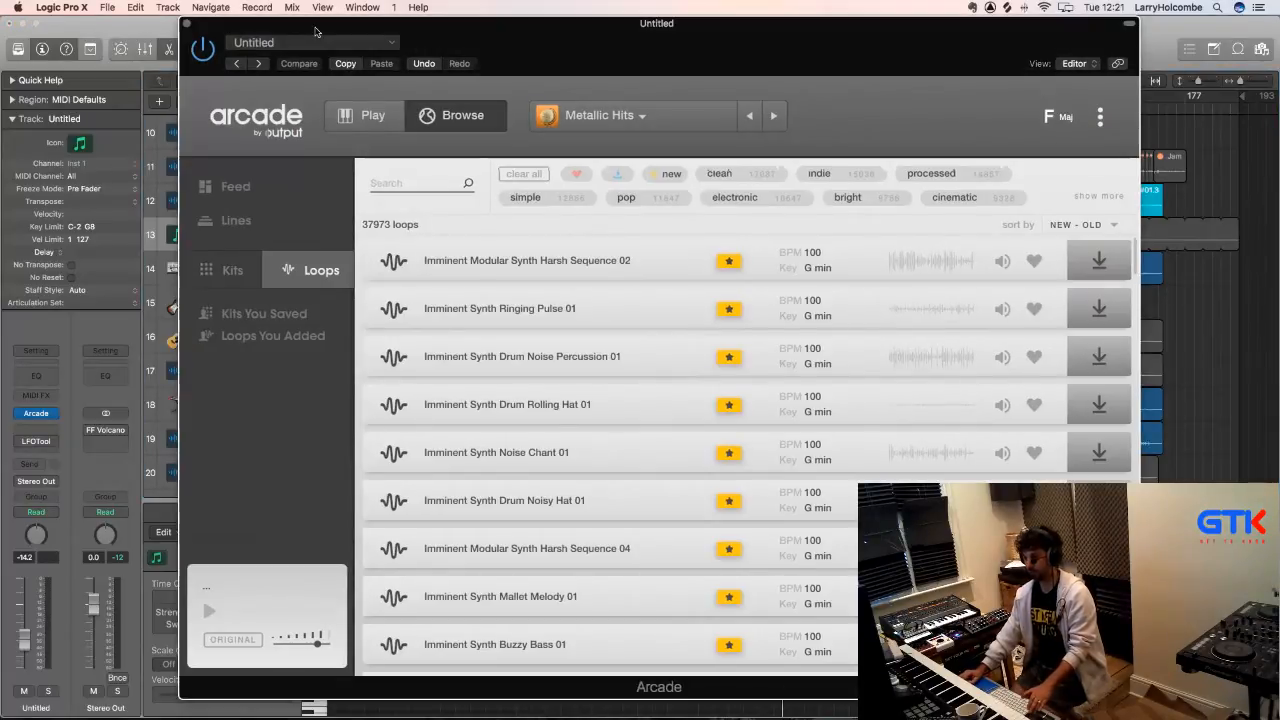
{"action": "key", "text": "super+w"}
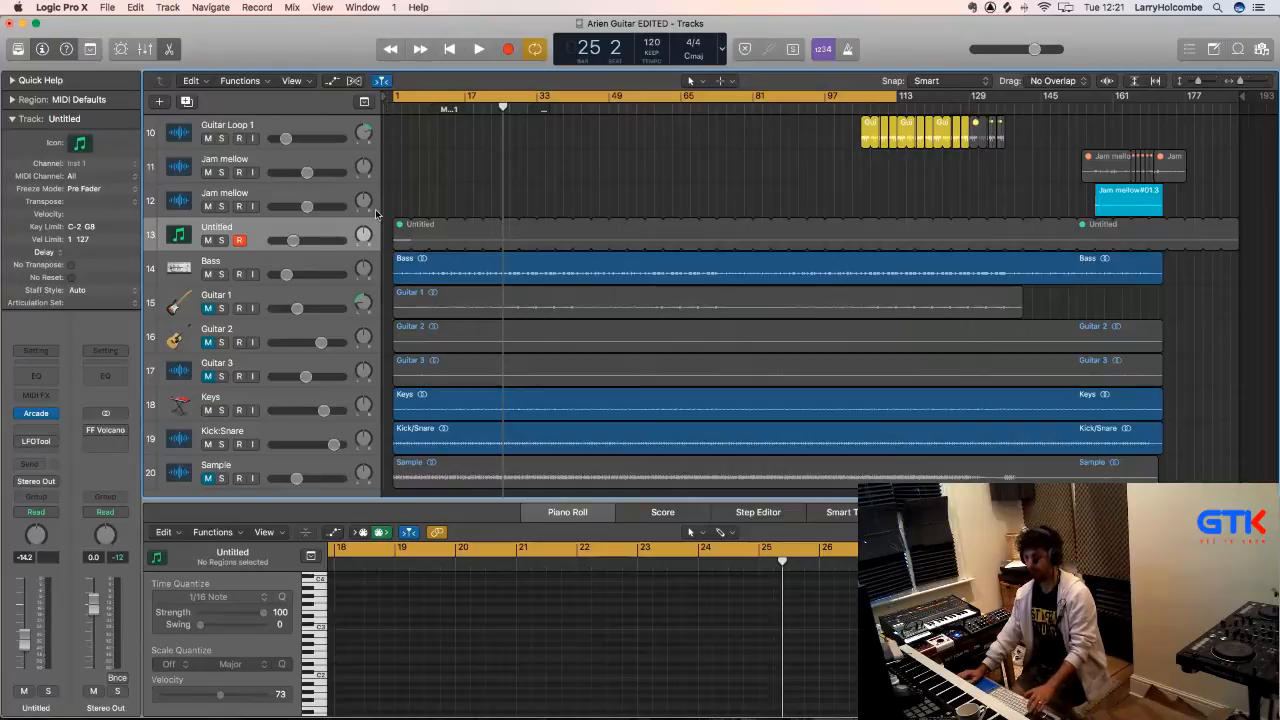
{"action": "key", "text": "super+d"}
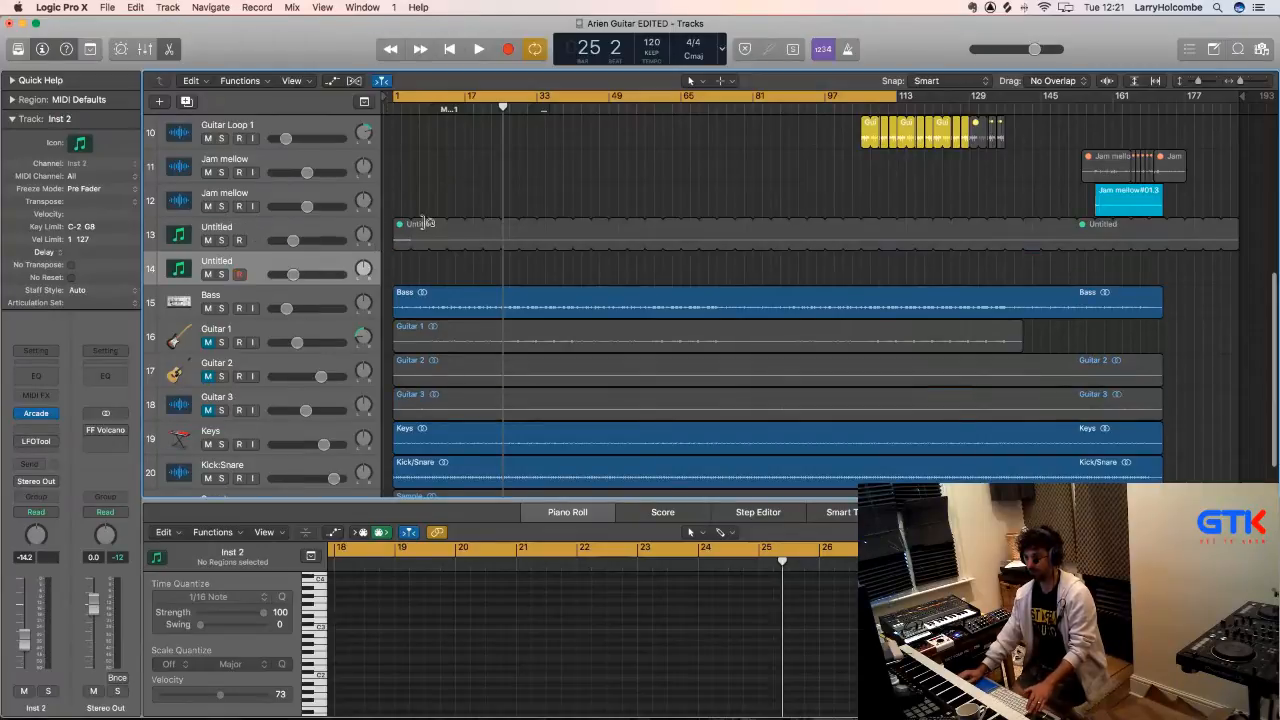
- Briefly play the project from bar 1, open Arcade on the duplicated track and position its window for working
{"action": "key", "text": "space"}
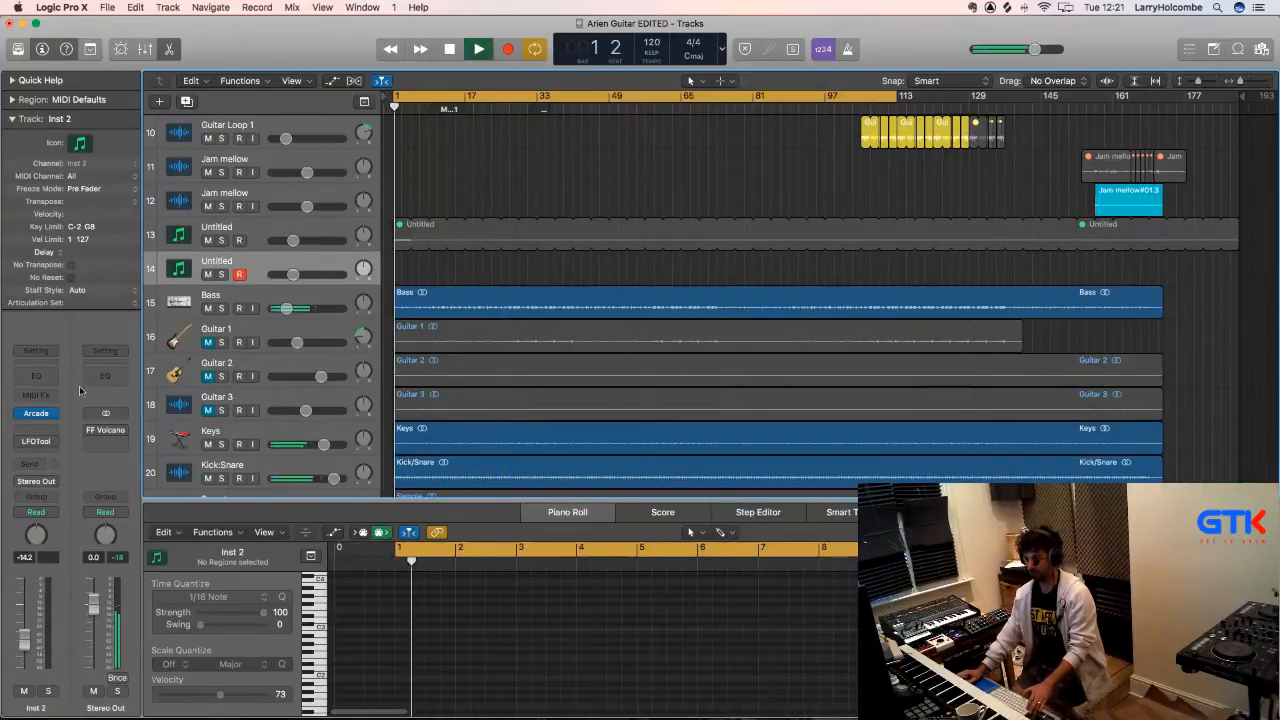
{"action": "key", "text": "space"}
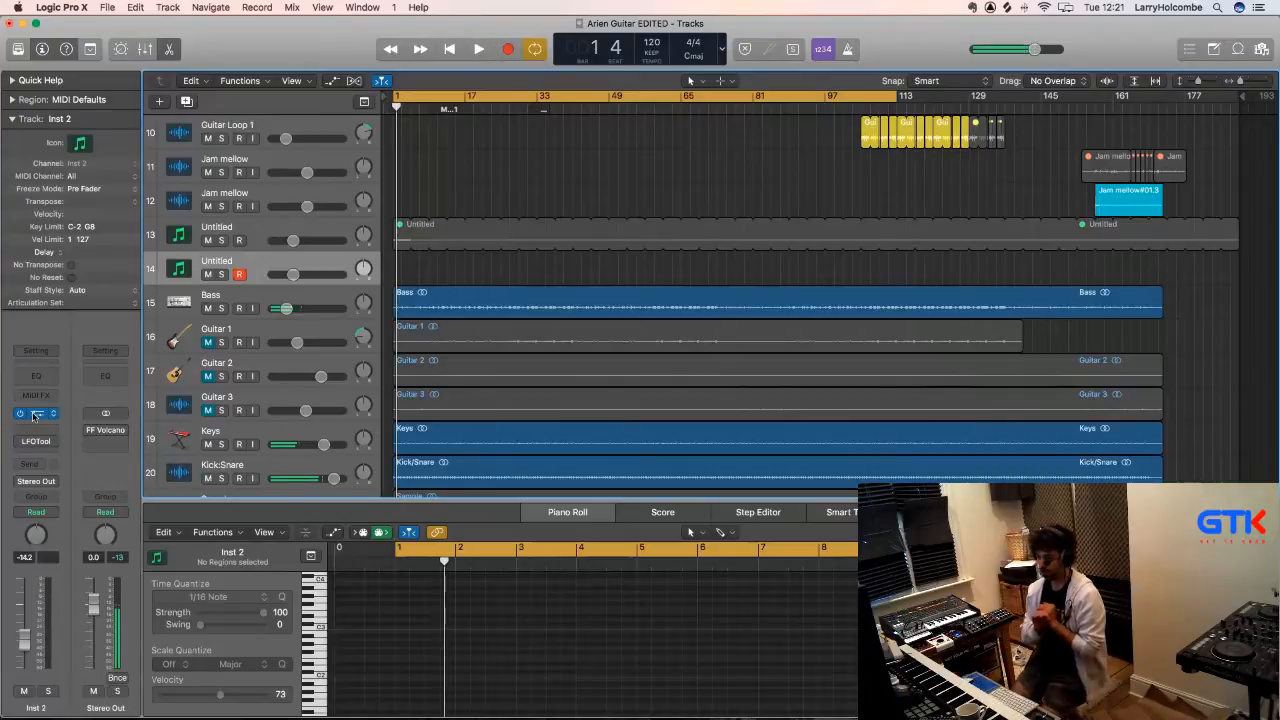
{"action": "left_click", "coordinate": [35, 415]}
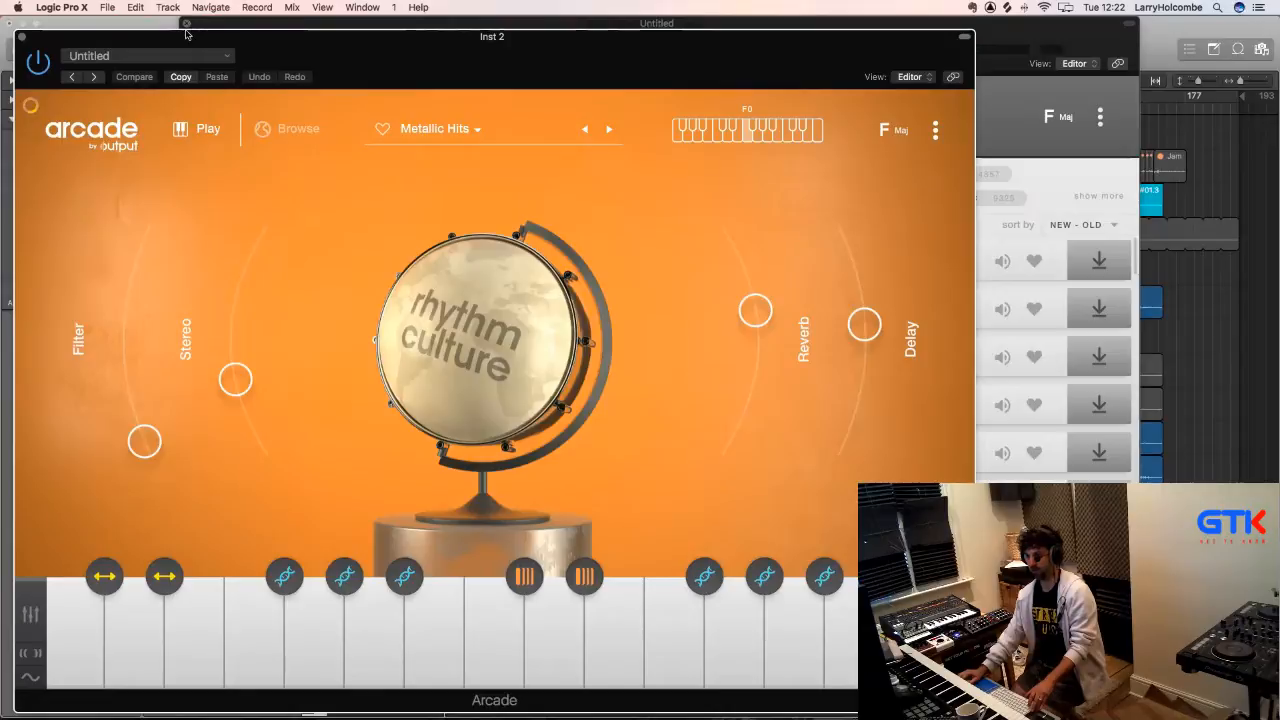
{"action": "left_click_drag", "start_coordinate": [171, 46], "coordinate": [446, 34]}
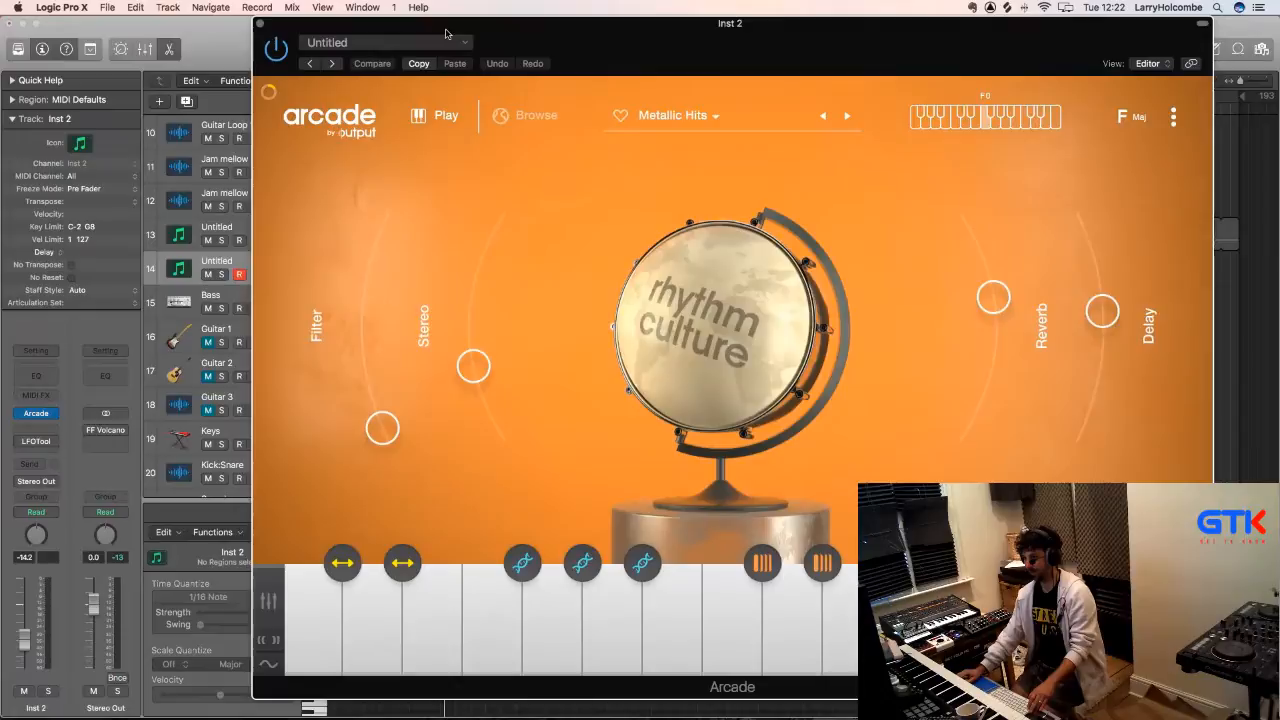
{"action": "left_click_drag", "start_coordinate": [446, 34], "coordinate": [422, 34]}
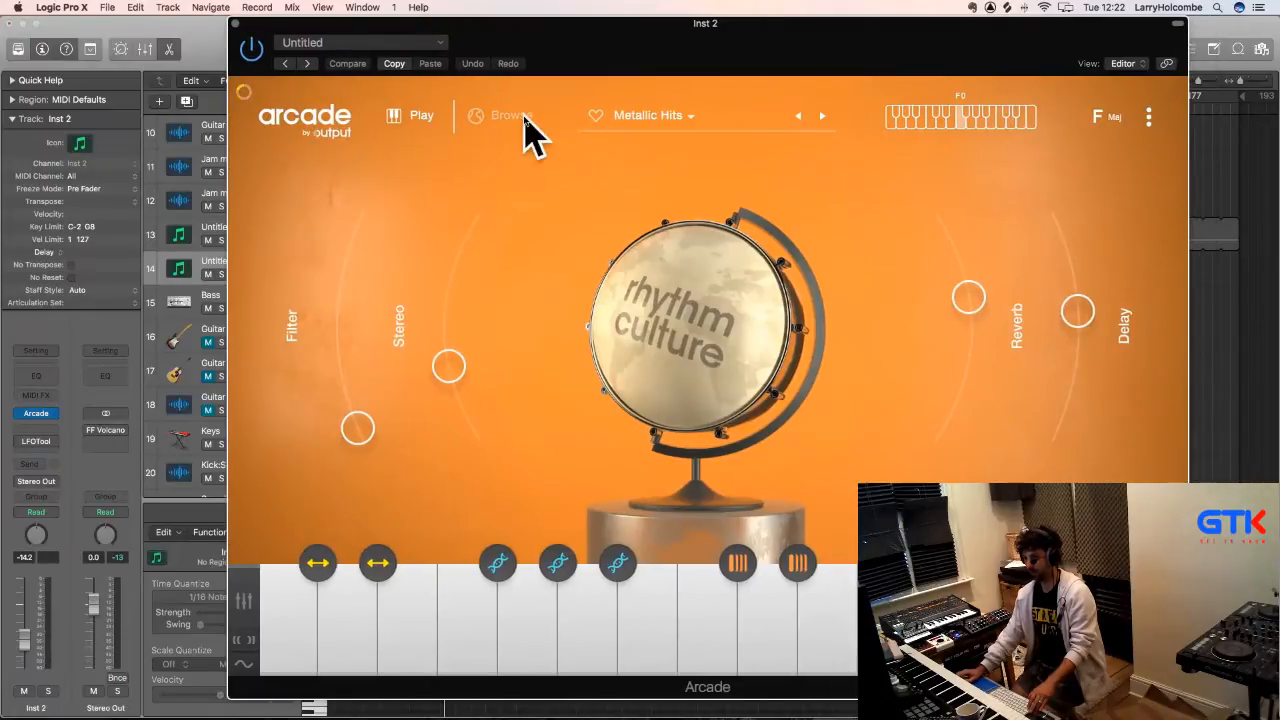
- Browse Arcade's Feed to the Newest Kits and preview the Imminence and Foley Ritual kits
{"action": "left_click", "coordinate": [524, 116]}
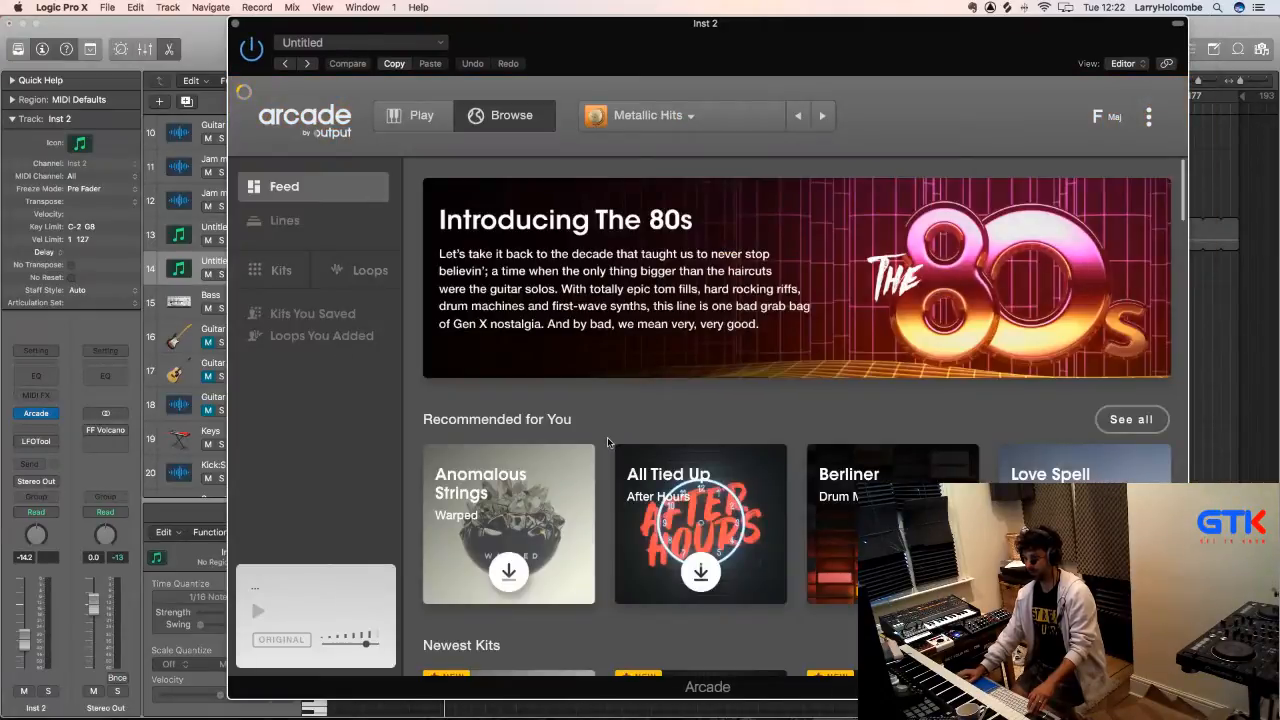
{"action": "scroll", "coordinate": [600, 440], "scroll_direction": "down", "scroll_amount": 5}
{"action": "scroll", "coordinate": [607, 441], "scroll_direction": "down", "scroll_amount": 3}
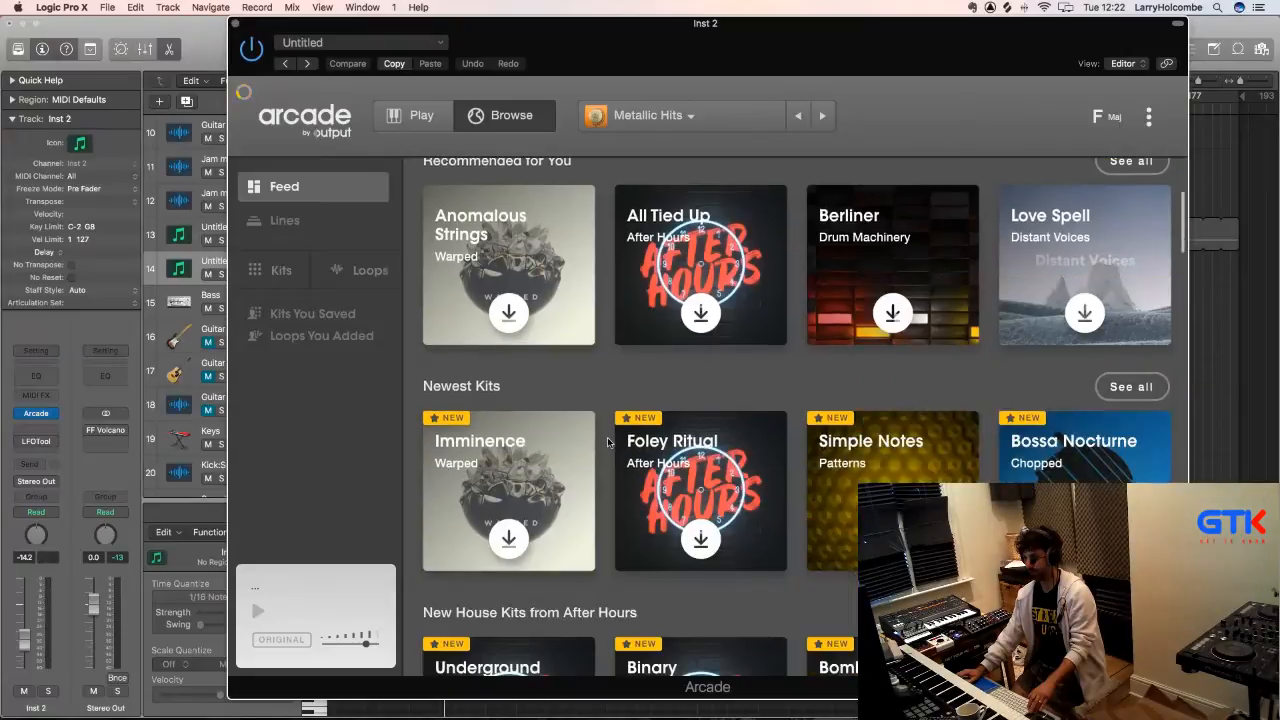
{"action": "scroll", "coordinate": [607, 441], "scroll_direction": "down", "scroll_amount": 2}
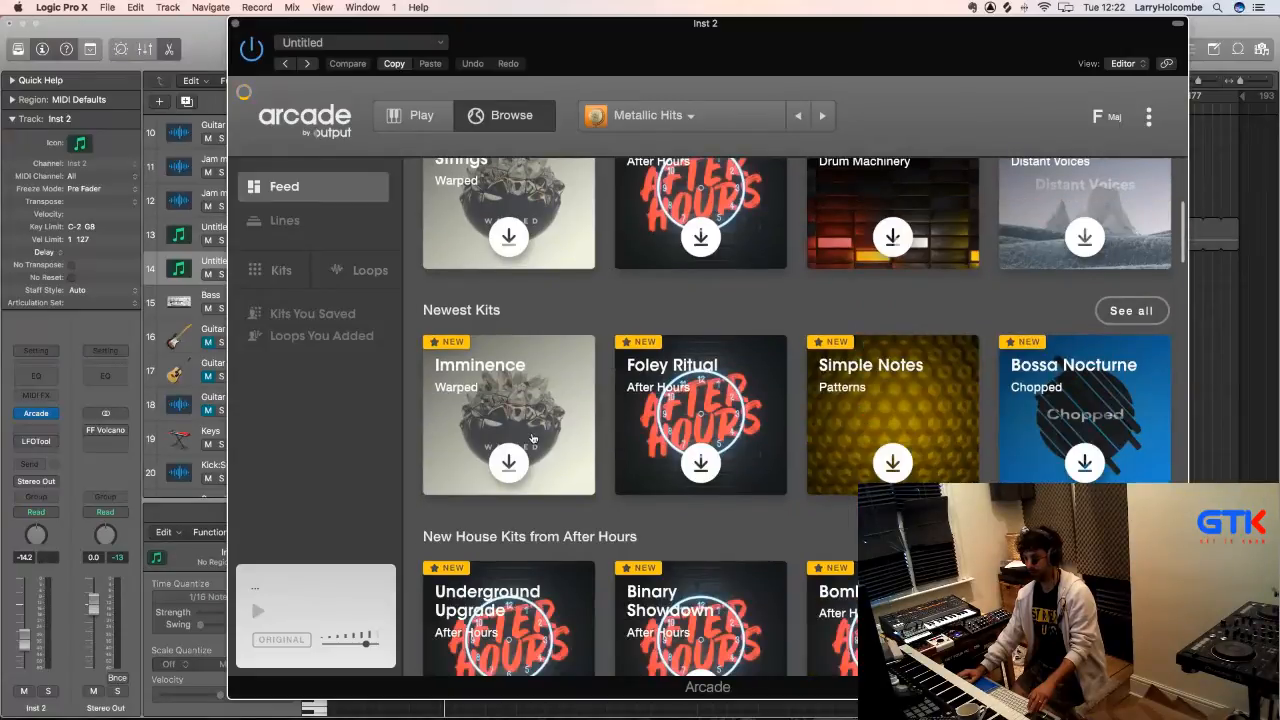
{"action": "scroll", "coordinate": [533, 440], "scroll_direction": "up", "scroll_amount": 1}
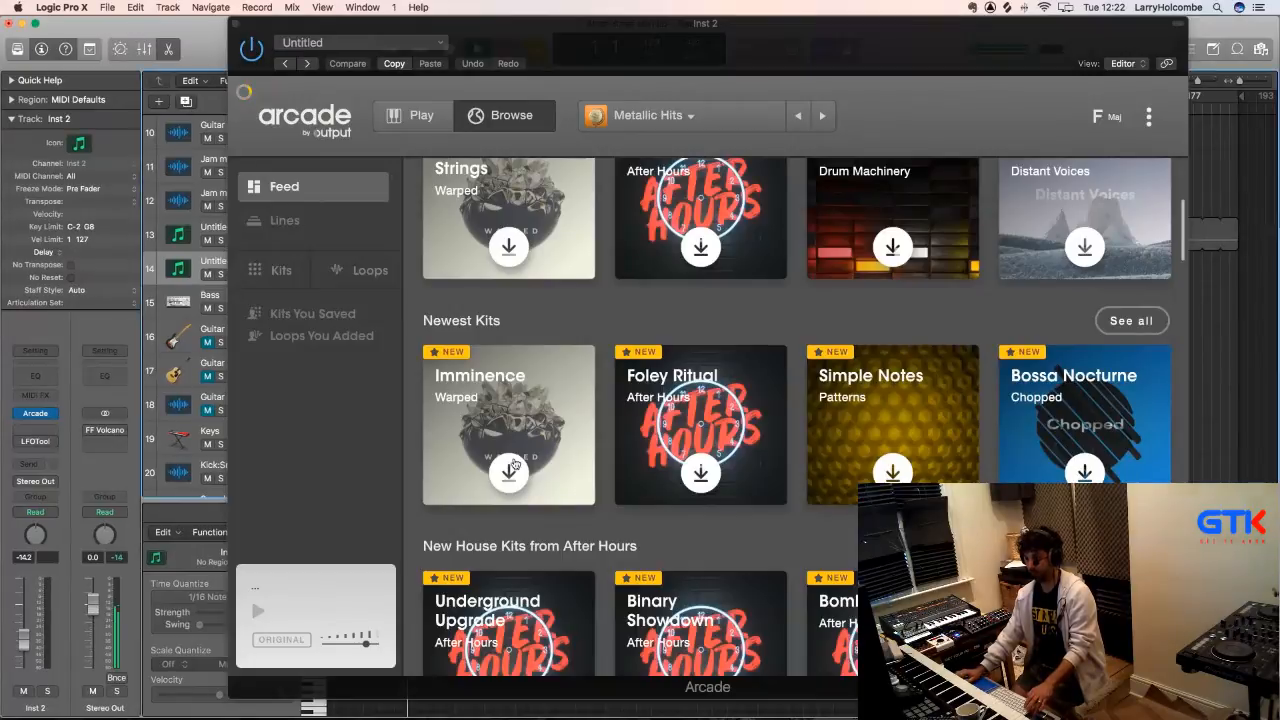
{"action": "left_click", "coordinate": [562, 476]}
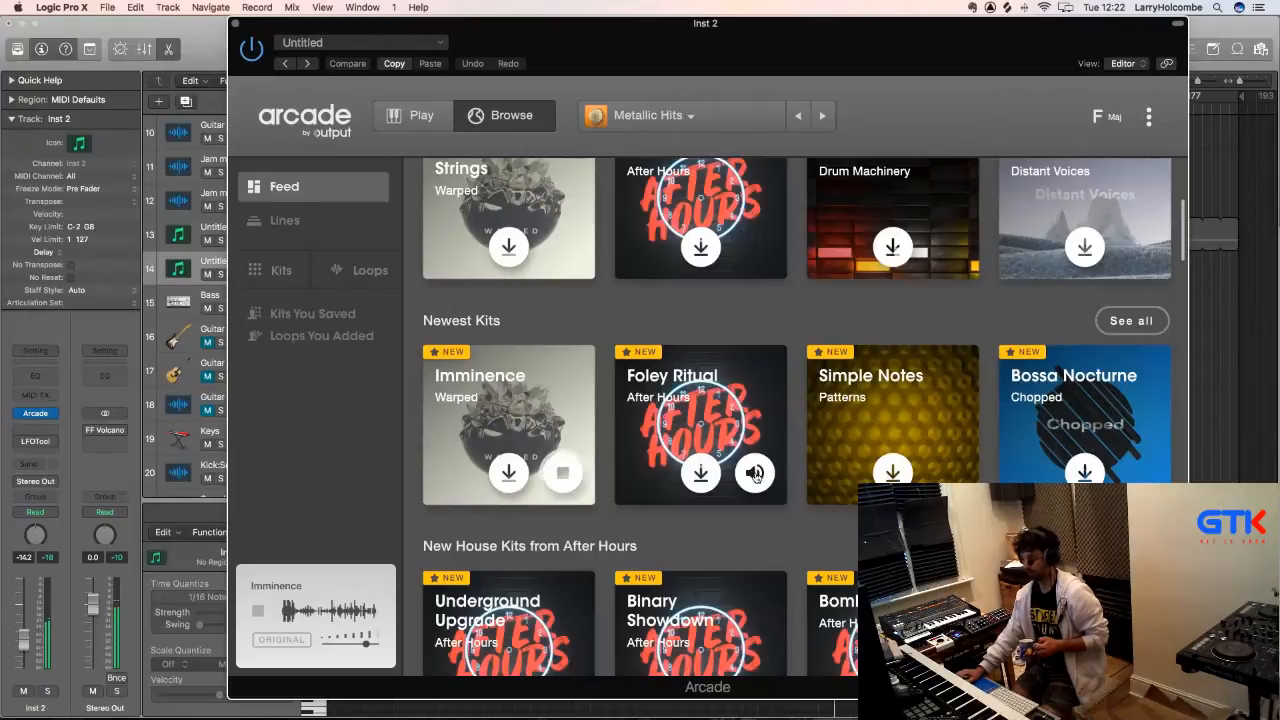
{"action": "left_click", "coordinate": [755, 476]}
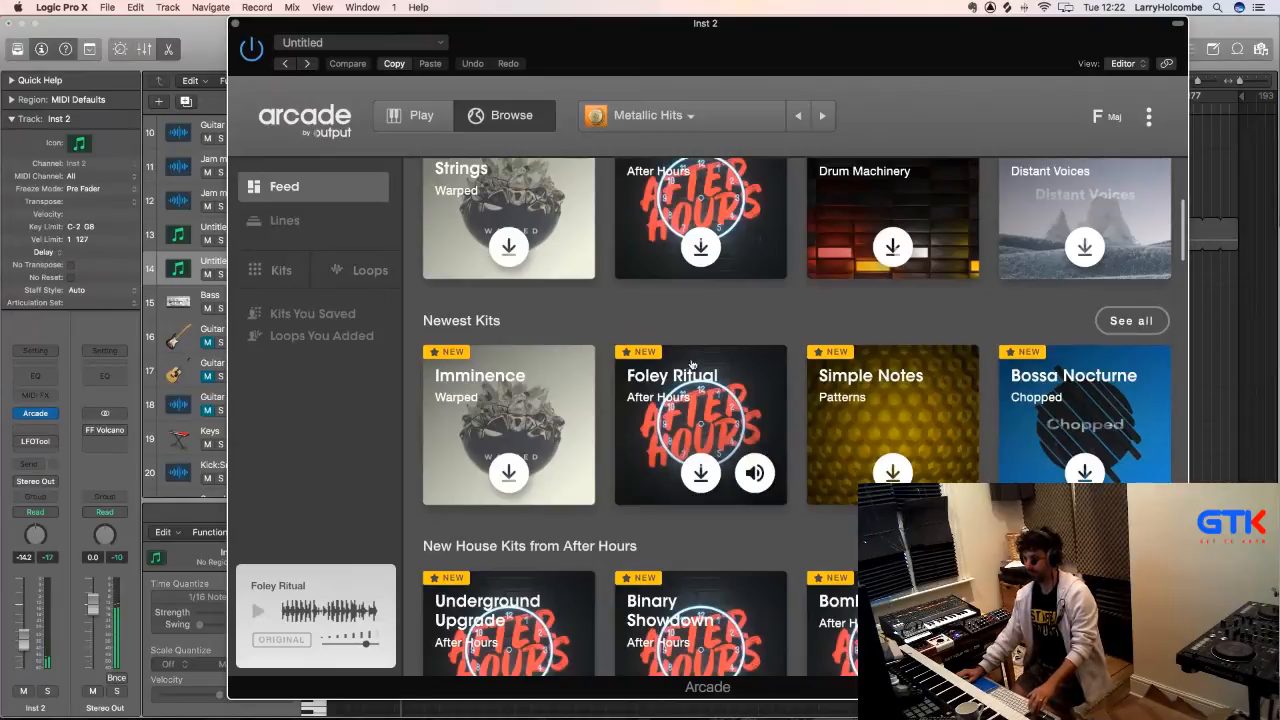
- Download the Foley Ritual kit from After Hours and load it into Arcade
{"action": "left_click", "coordinate": [703, 476]}
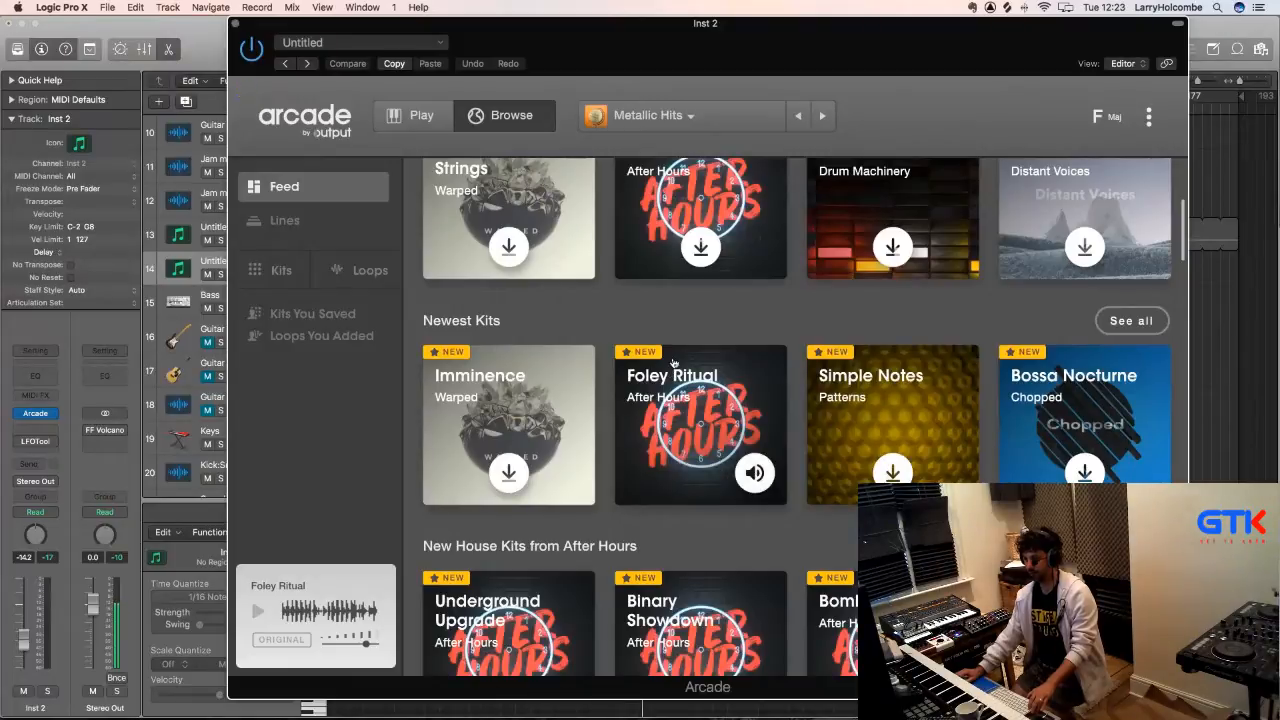
{"action": "left_click", "coordinate": [674, 362]}
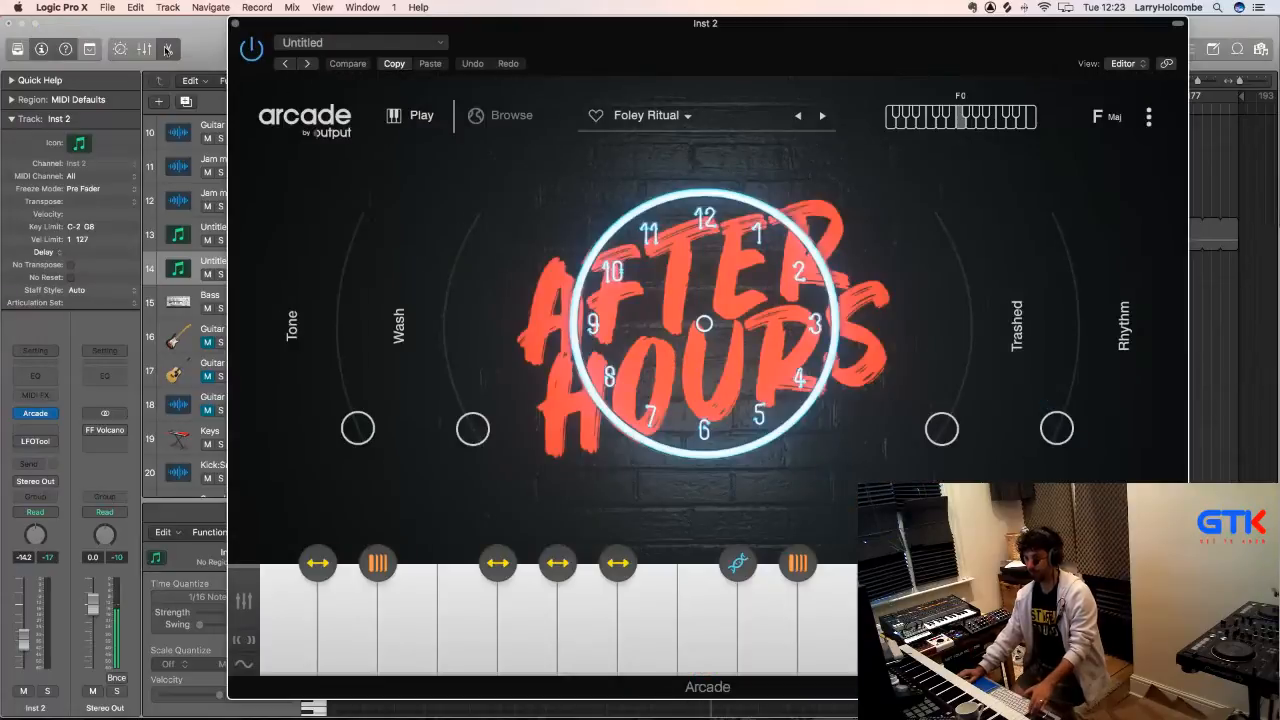
- Balance the Inst 2 channel against the playing song, lowering its volume fader to -17.2 dB
{"action": "left_click", "coordinate": [201, 40]}
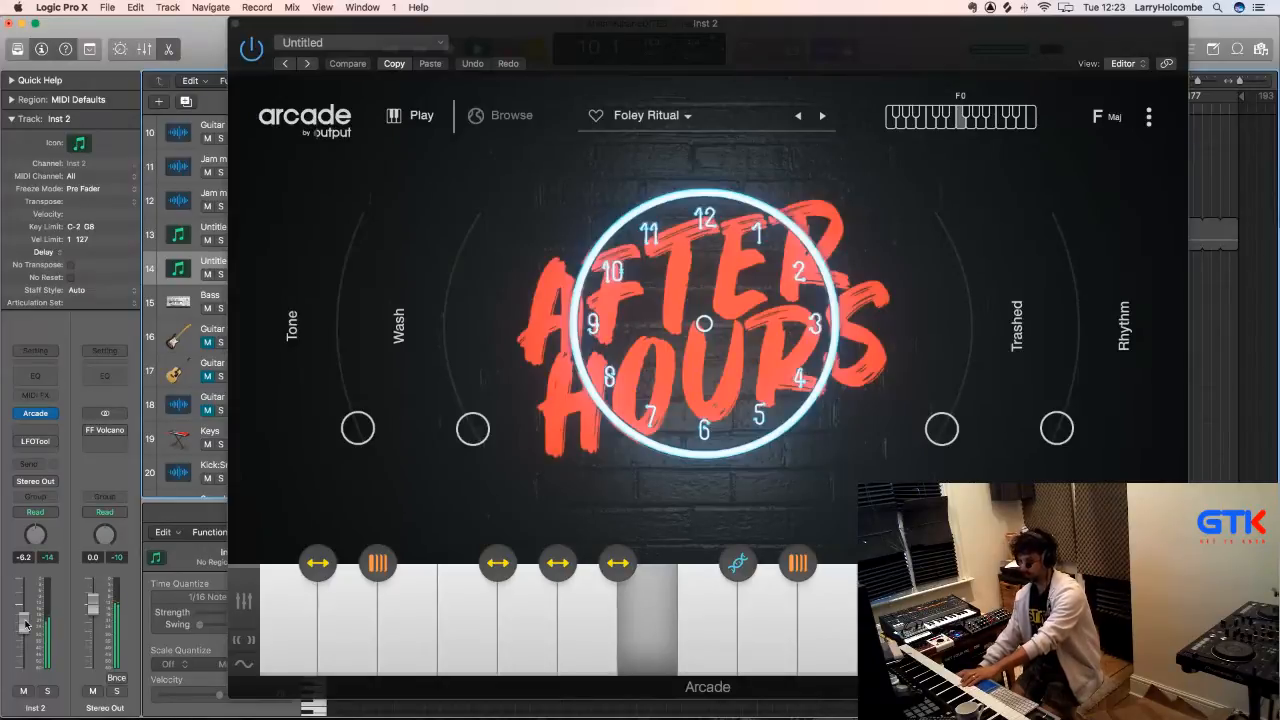
{"action": "left_click_drag", "start_coordinate": [25, 623], "coordinate": [25, 640]}
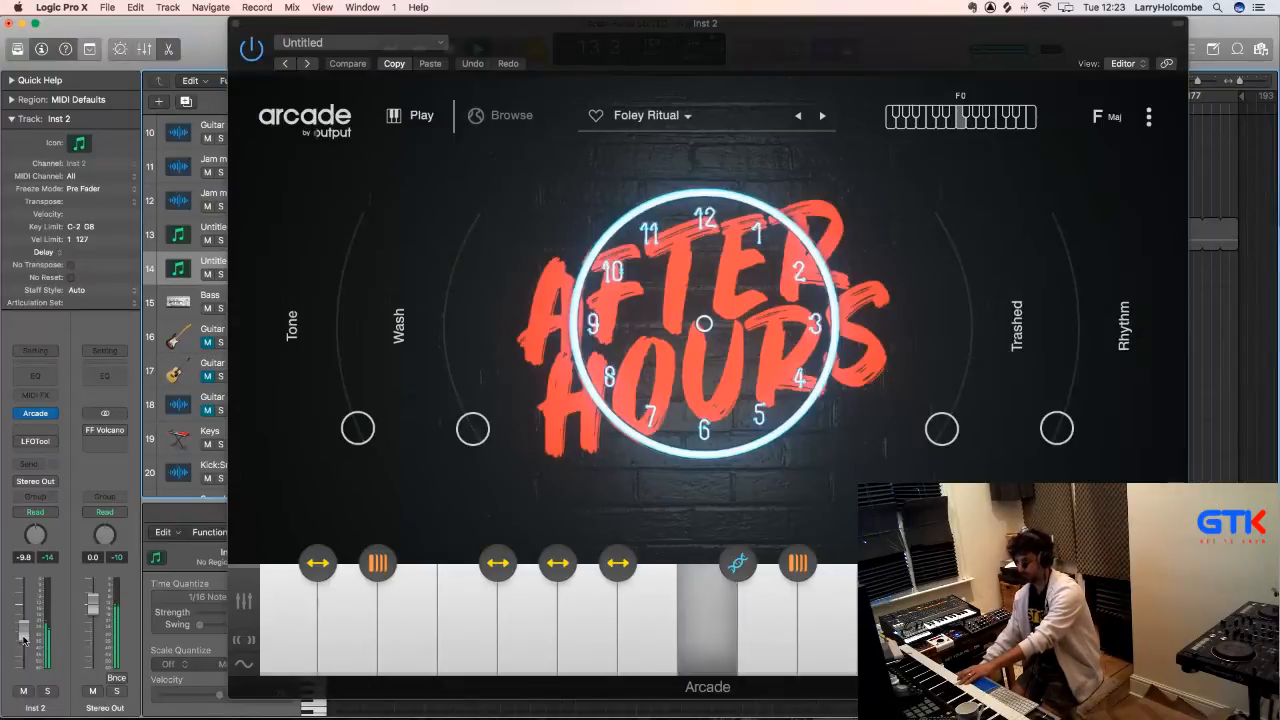
{"action": "left_click_drag", "start_coordinate": [23, 640], "coordinate": [25, 644]}
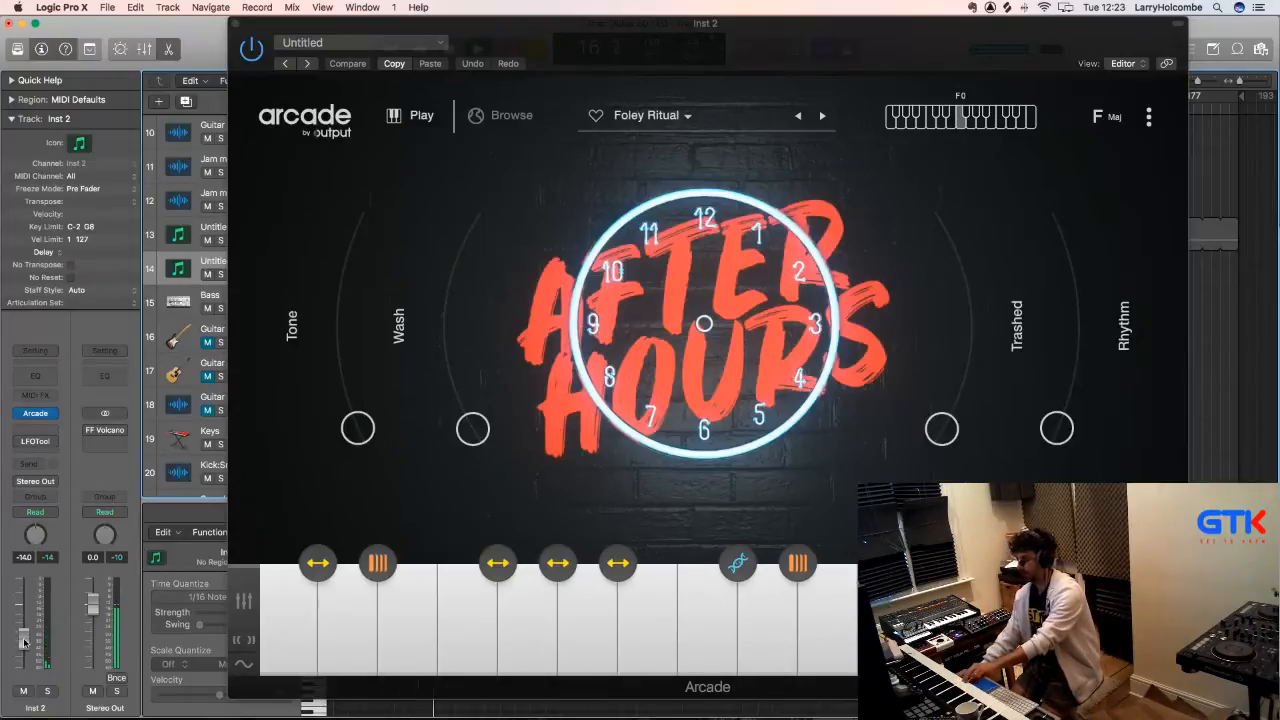
{"action": "left_click_drag", "start_coordinate": [25, 642], "coordinate": [24, 650]}
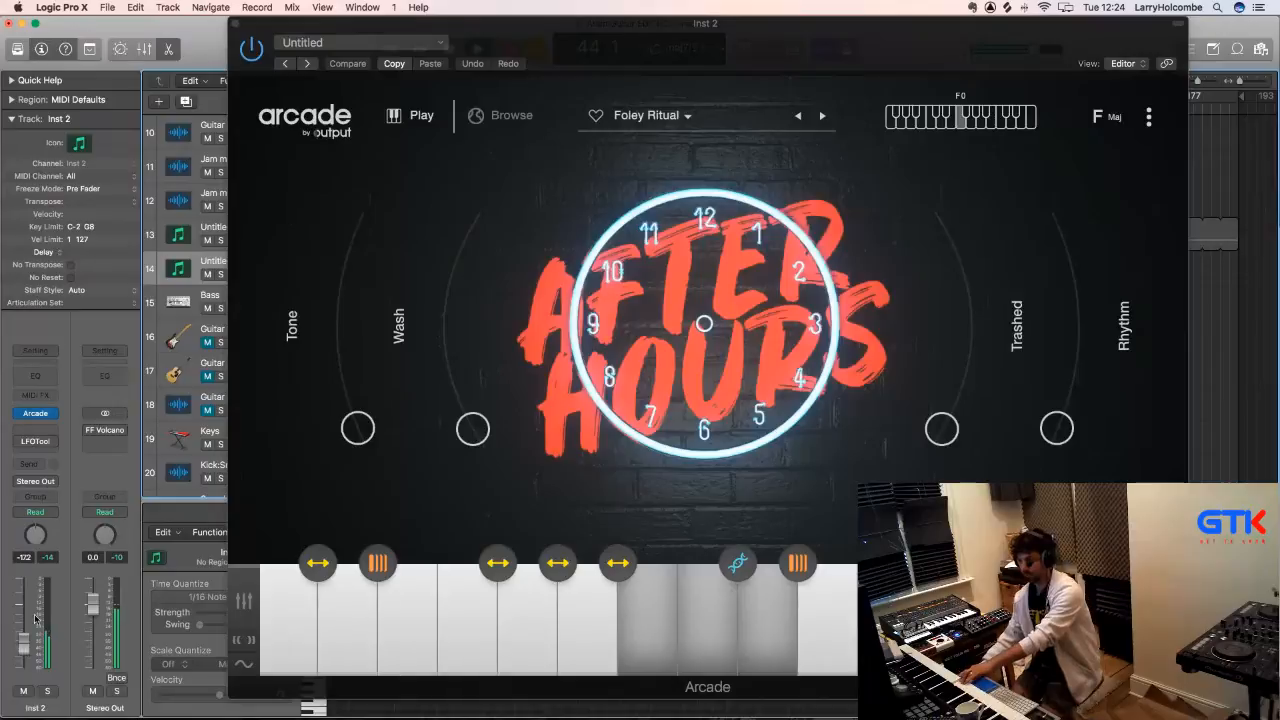
- Close the Arcade window and record an eight-bar Foley Ritual part on the second Untitled track from bar 1
{"action": "left_click", "coordinate": [237, 24]}
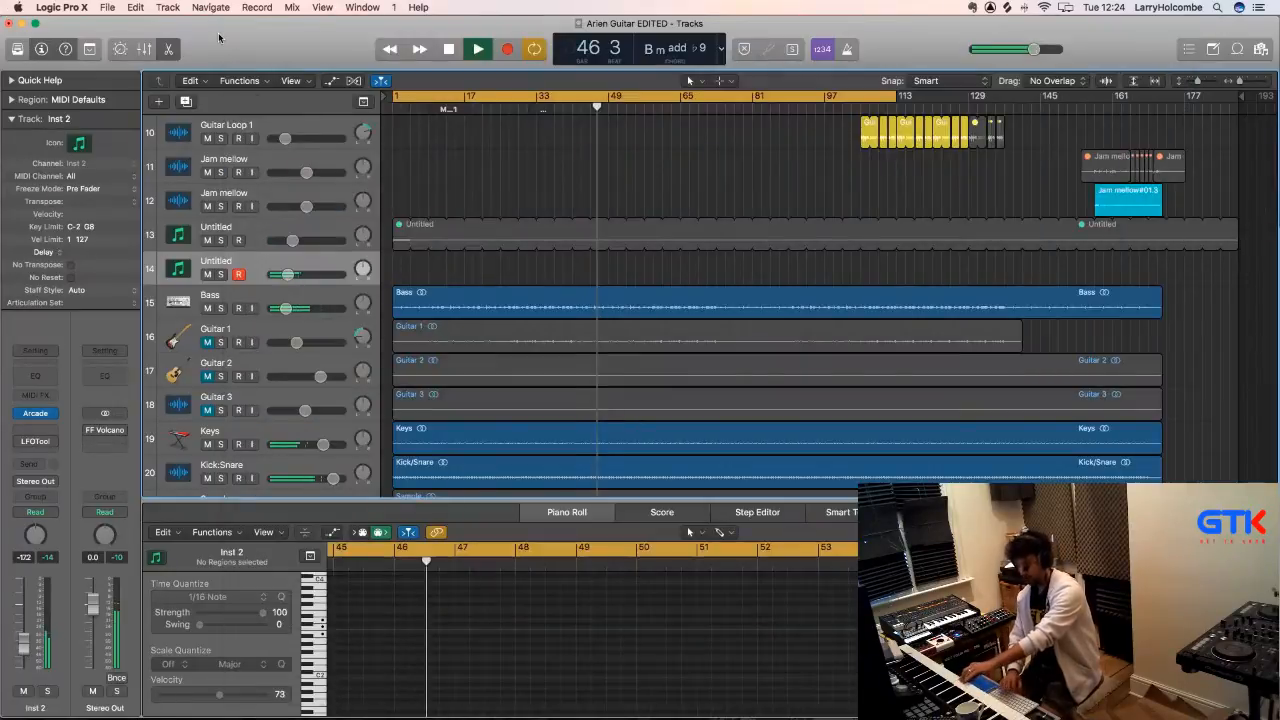
{"action": "key", "text": "space"}
{"action": "key", "text": "Return"}
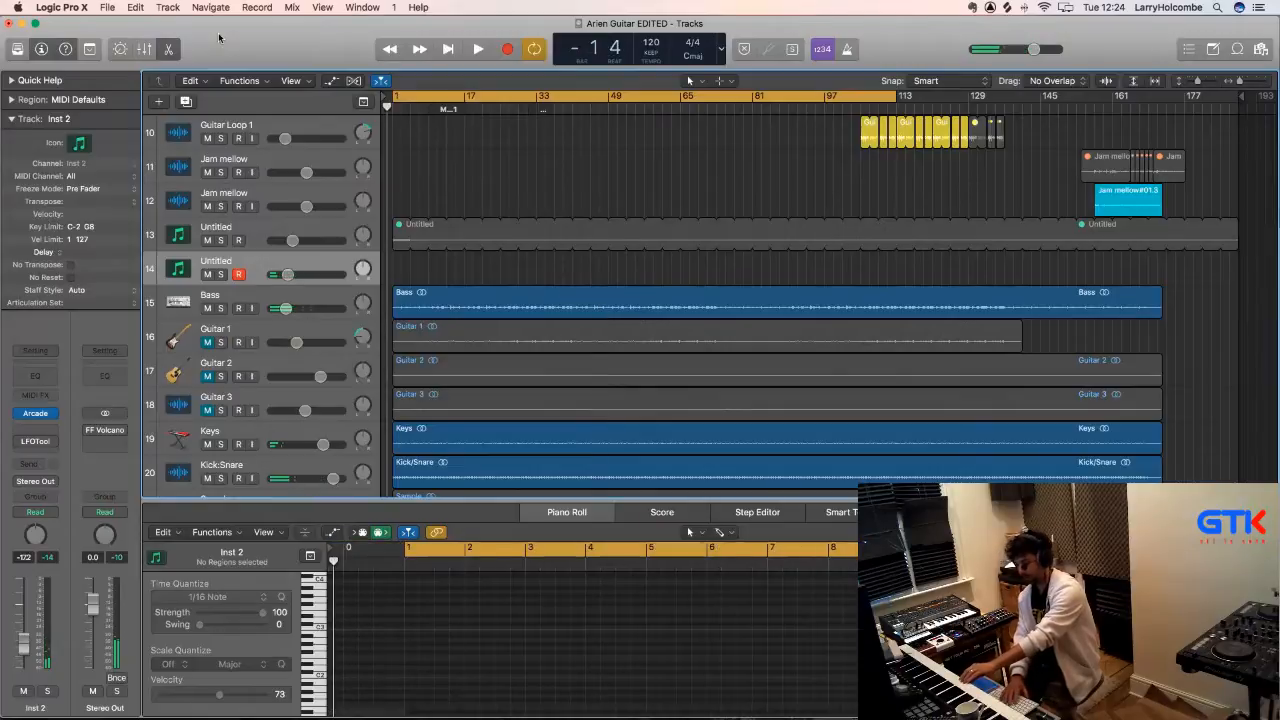
{"action": "key", "text": "r"}
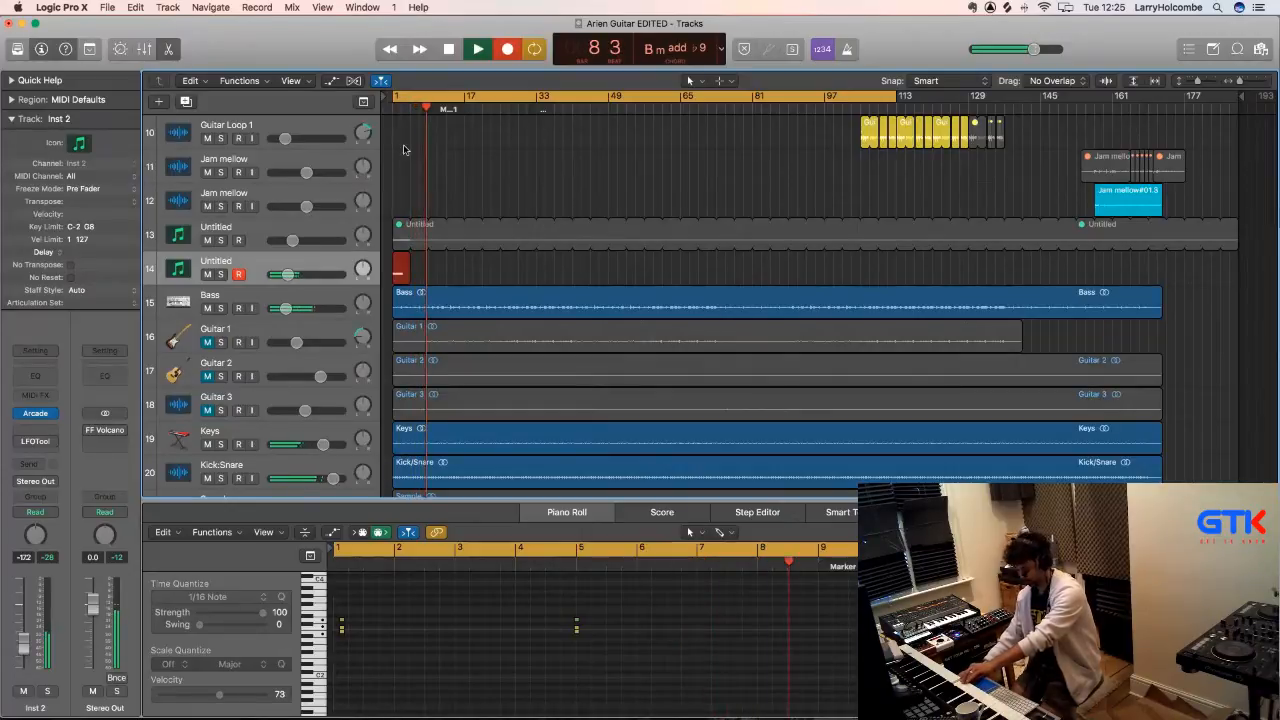
{"action": "key", "text": "space"}
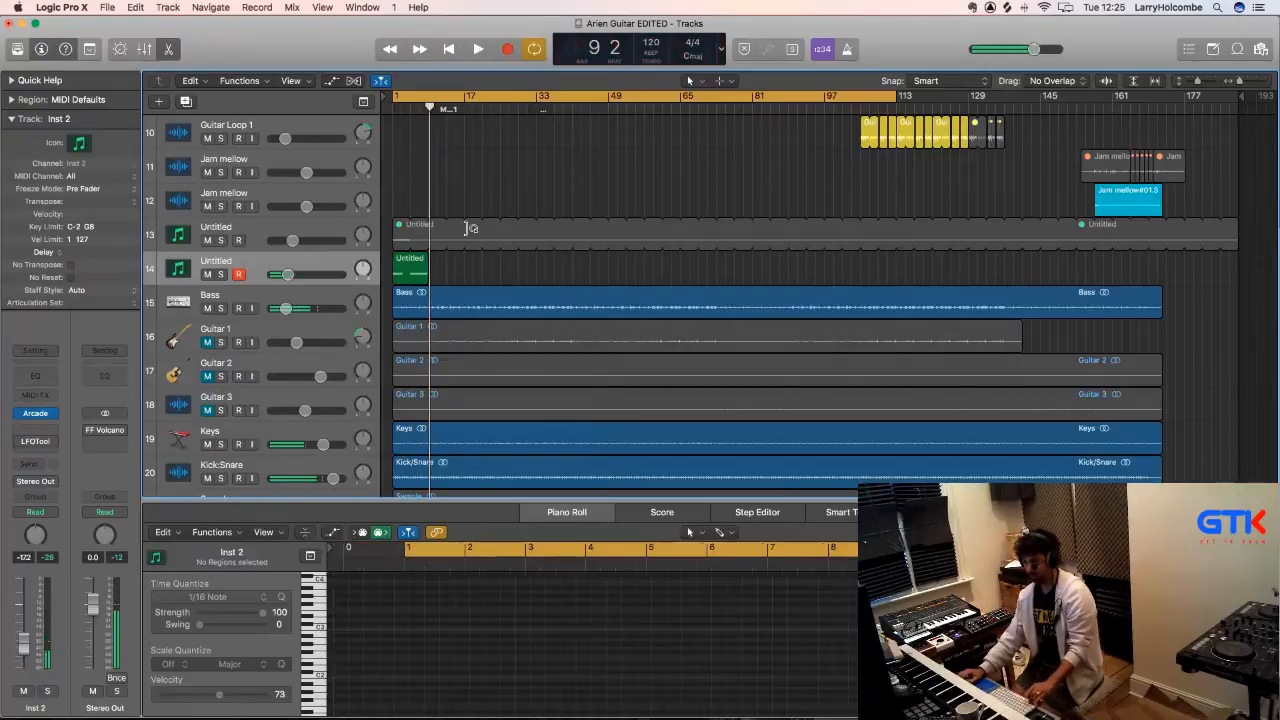
- Quantize the newly recorded region on track 14 to 1/16 Note
{"action": "left_click", "coordinate": [382, 327], "text": "ctrl+alt"}
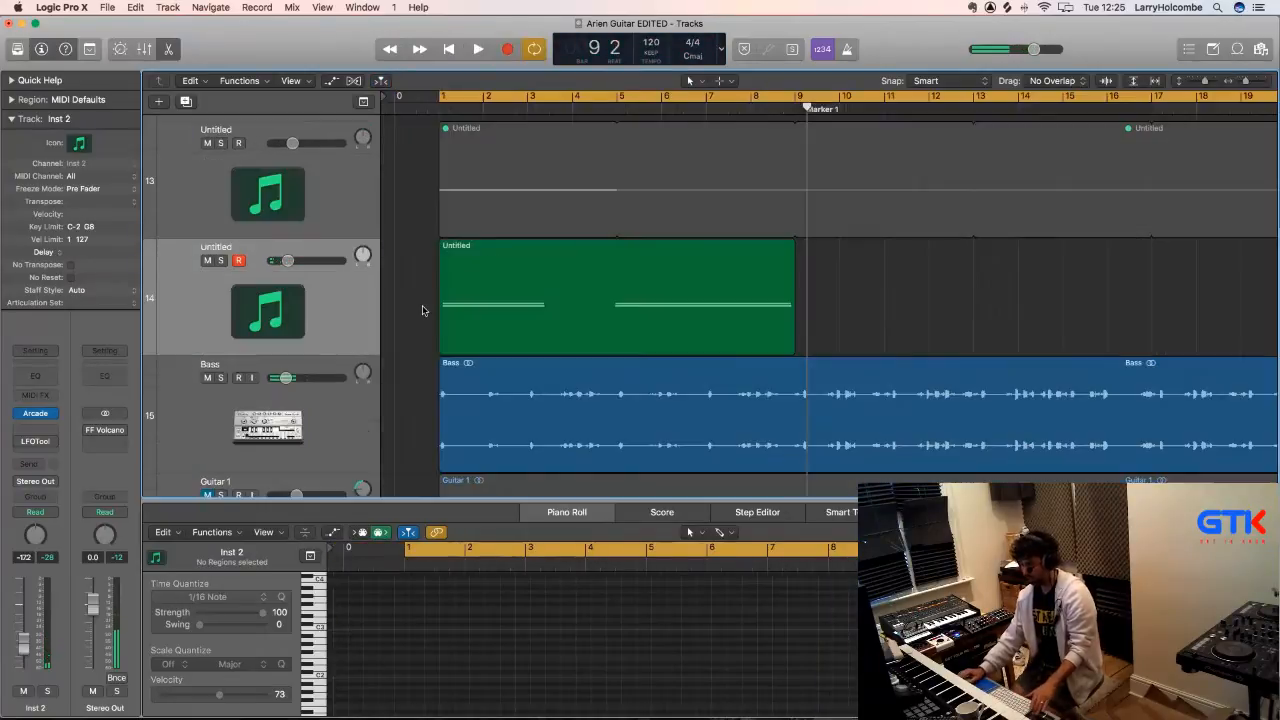
{"action": "left_click", "coordinate": [40, 99]}
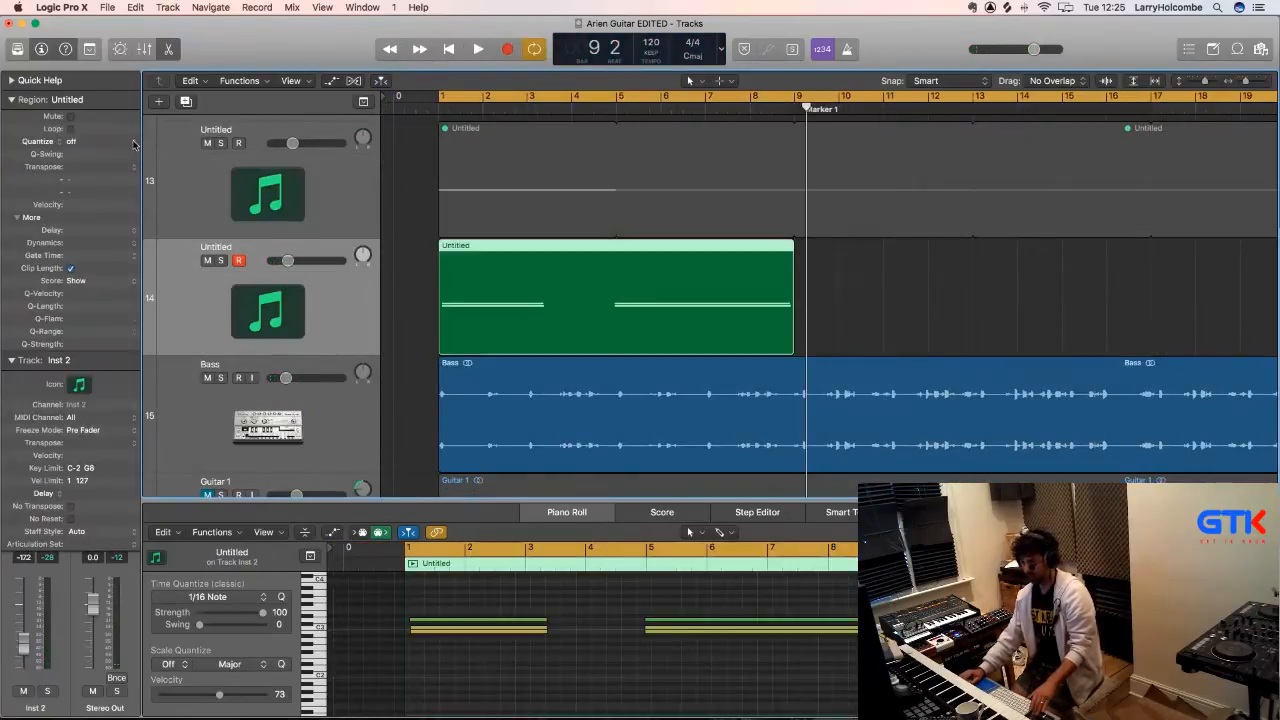
{"action": "left_click", "coordinate": [90, 141]}
{"action": "left_click", "coordinate": [84, 202]}
- Delete the part of the recorded region after bar 5, loop the remaining four bars and play it back
{"action": "left_click_drag", "start_coordinate": [618, 257], "coordinate": [809, 275]}
{"action": "left_click", "coordinate": [677, 278]}
{"action": "key", "text": "Delete"}
{"action": "left_click_drag", "start_coordinate": [677, 278], "coordinate": [516, 272]}
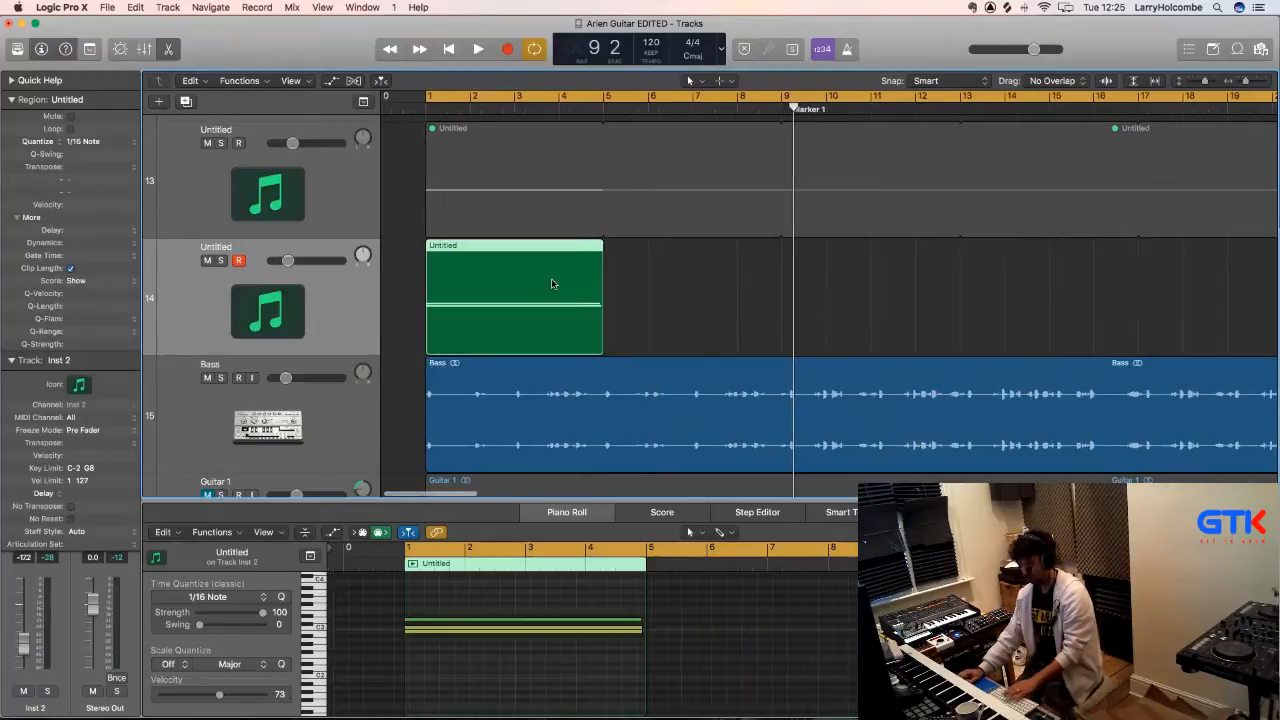
{"action": "key", "text": "l"}
{"action": "key", "text": "space"}
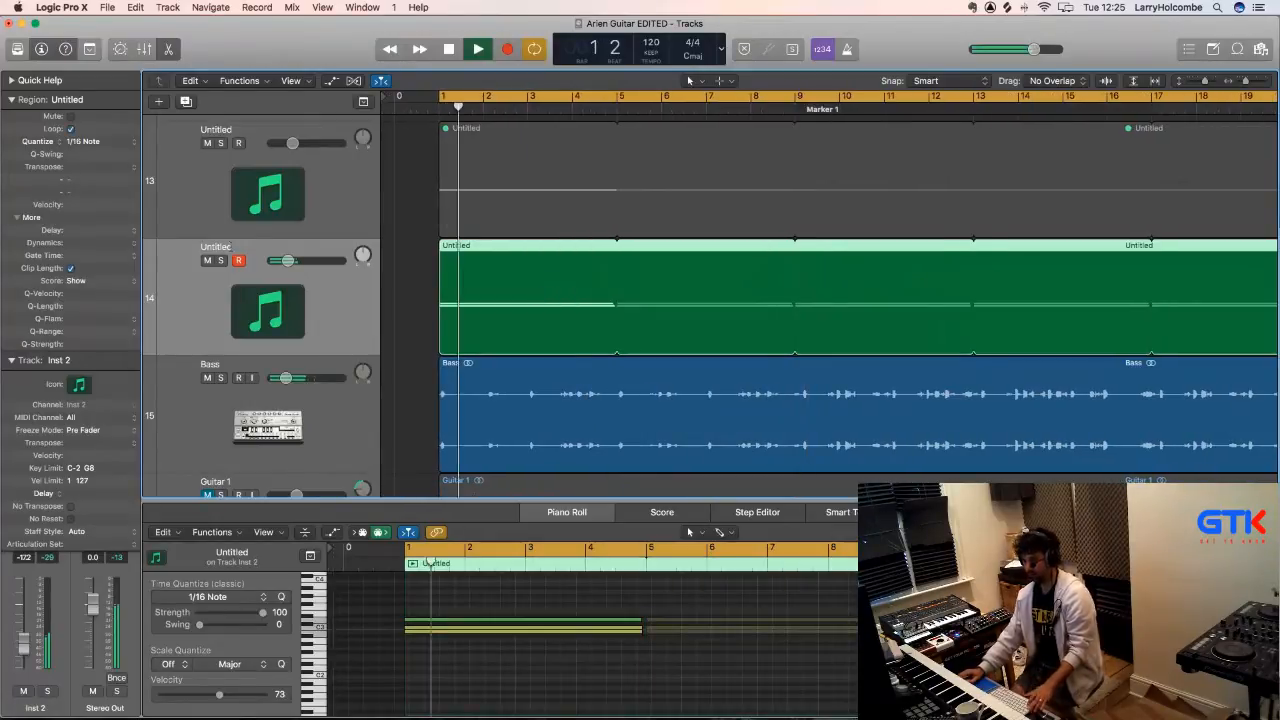
- Rename track 14 as Shakers and stop playback
{"action": "double_click", "coordinate": [228, 246]}
{"action": "type", "text": "Shak"}
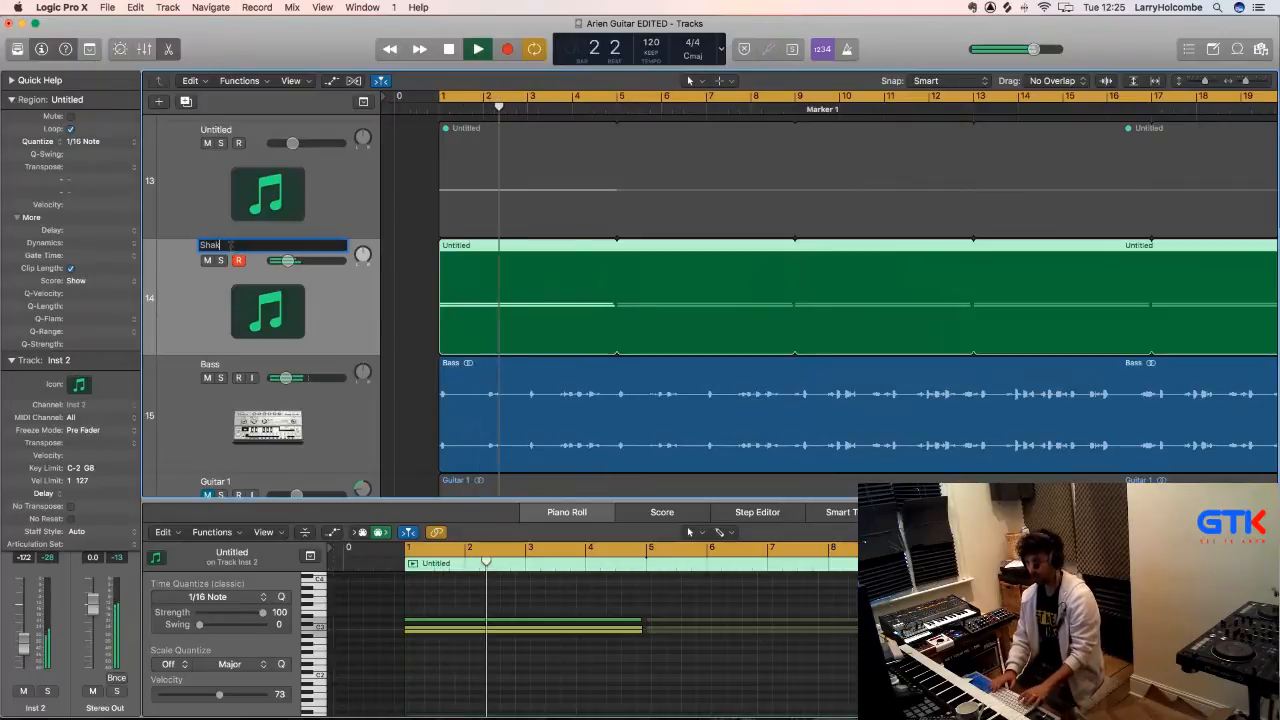
{"action": "type", "text": "ers"}
{"action": "key", "text": "Return"}
{"action": "key", "text": "space"}
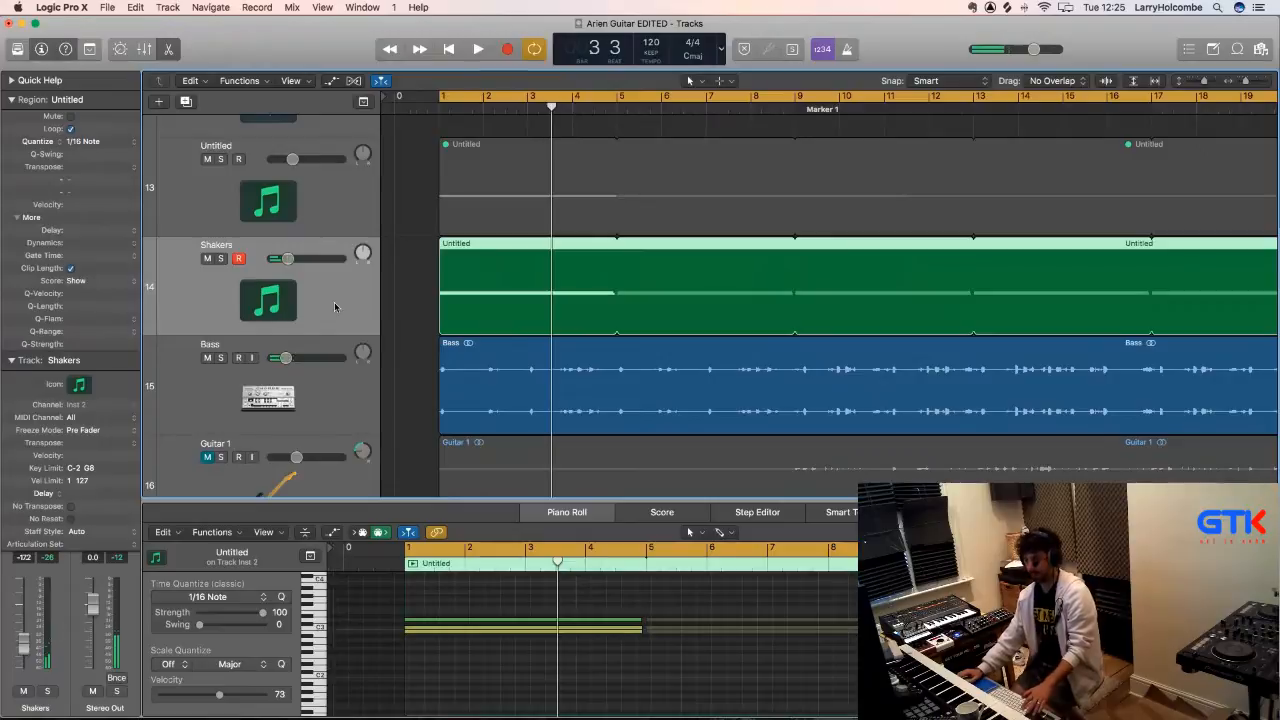
- Duplicate the Shakers track with its settings, play the project from bar 1 and open Arcade on the duplicate
{"action": "key", "text": "super+d"}
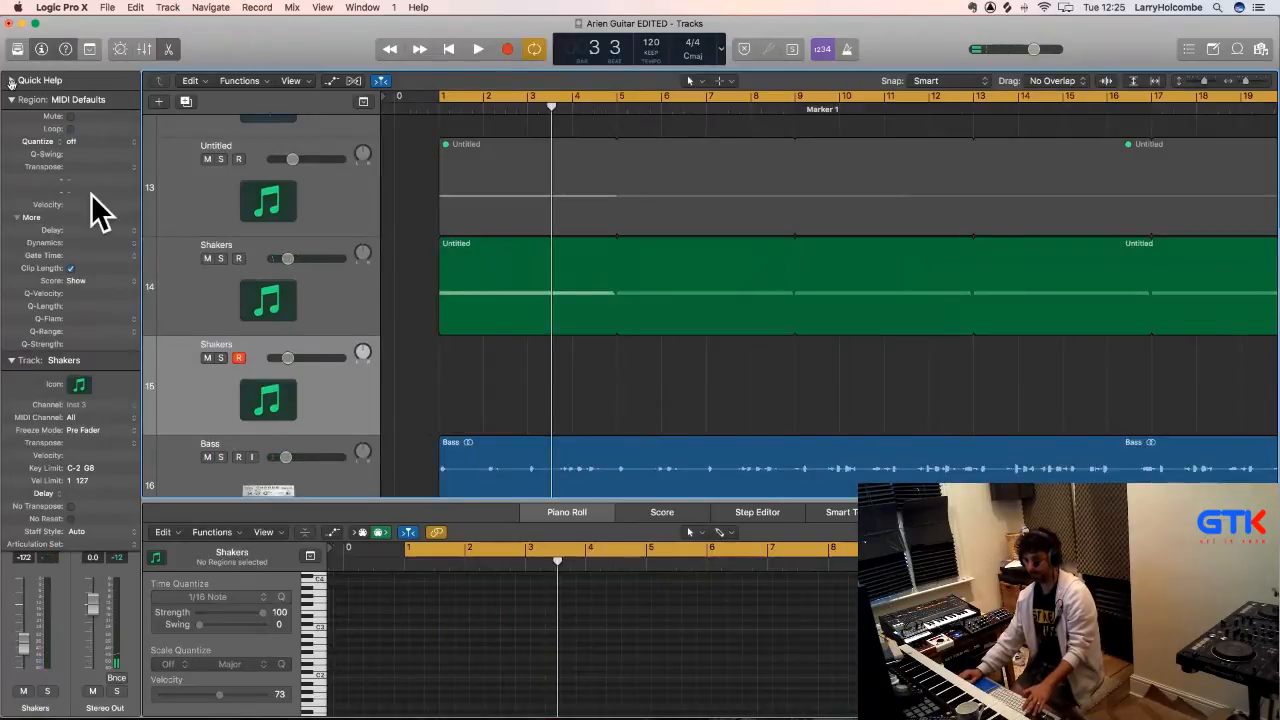
{"action": "key", "text": "Return"}
{"action": "key", "text": "space"}
{"action": "scroll", "coordinate": [130, 400], "scroll_direction": "down", "scroll_amount": 4}
{"action": "scroll", "coordinate": [130, 400], "scroll_direction": "down", "scroll_amount": 2}
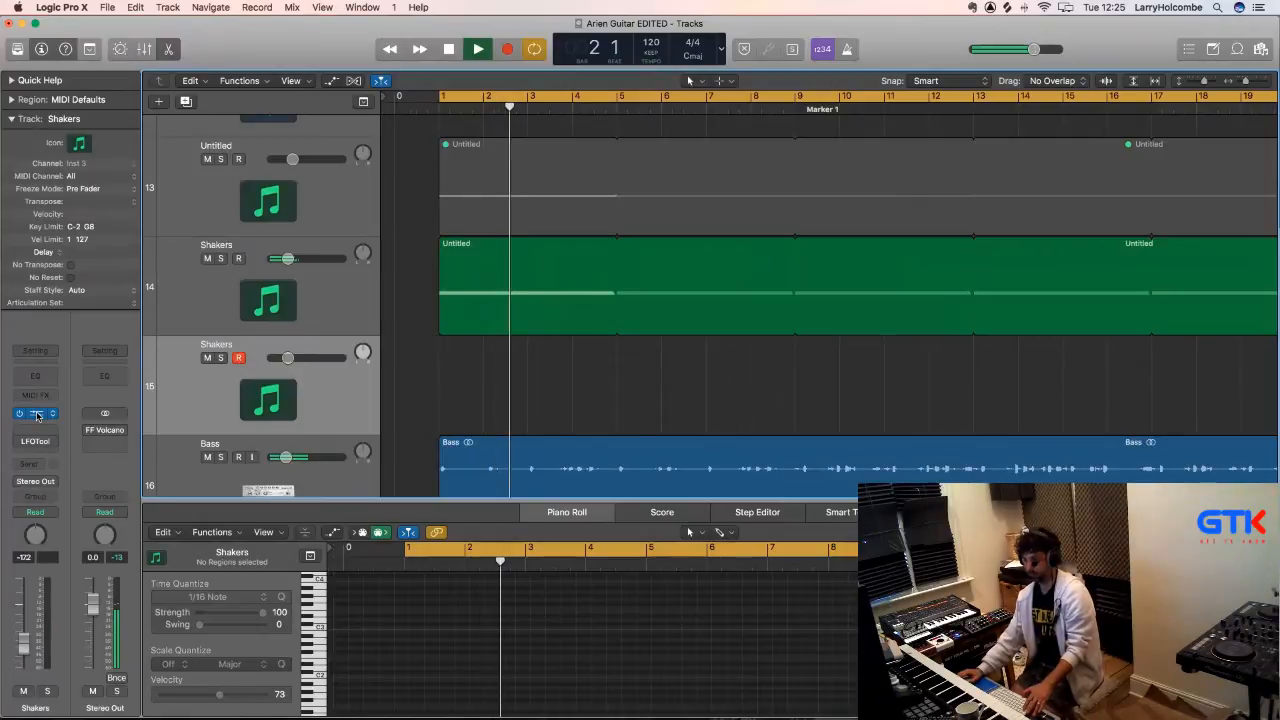
{"action": "left_click", "coordinate": [37, 414]}
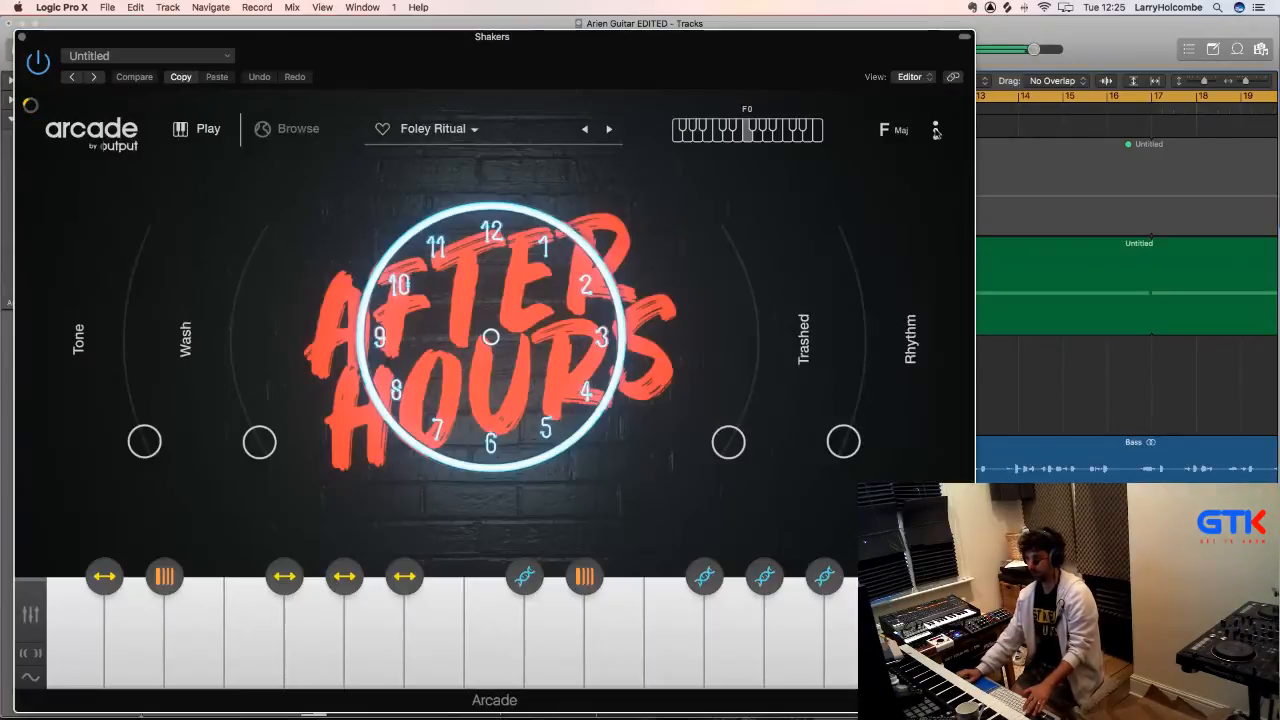
- View Arcade's speed, legato and input quantize options, and preview the recommended Berliner kit from the Feed
{"action": "left_click", "coordinate": [937, 133]}
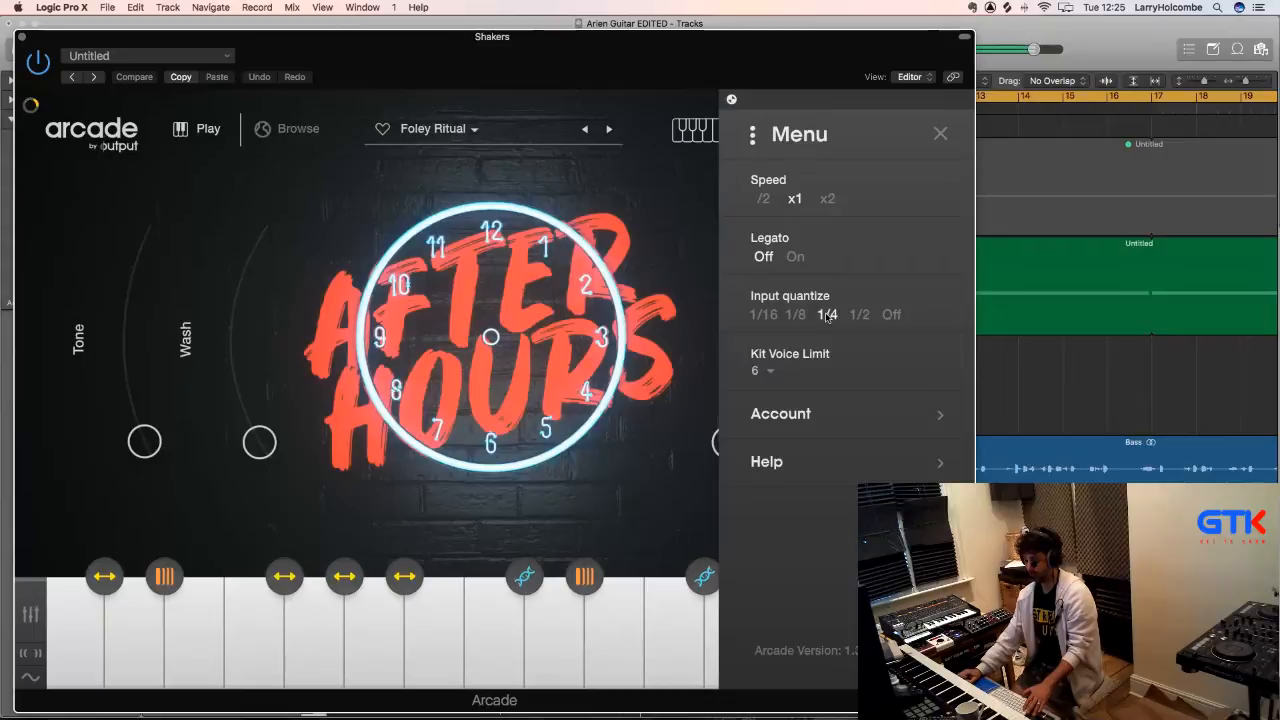
{"action": "left_click", "coordinate": [427, 187]}
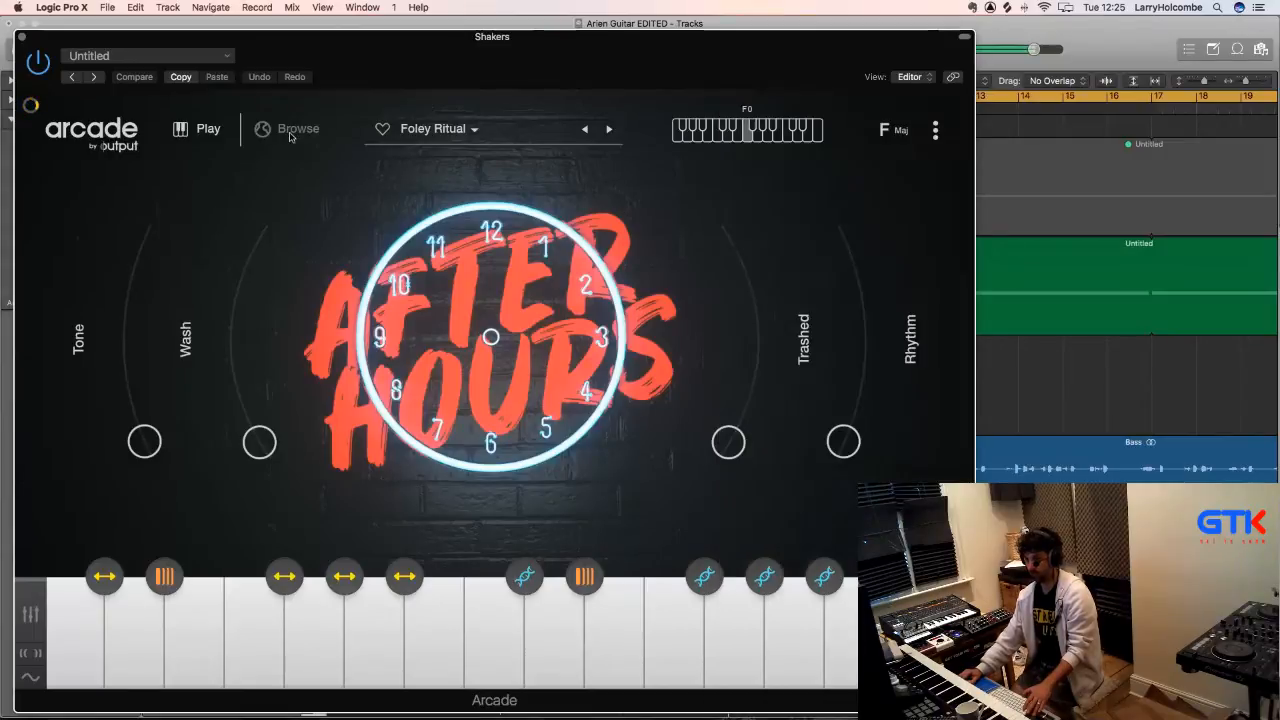
{"action": "left_click", "coordinate": [445, 318]}
{"action": "scroll", "coordinate": [462, 369], "scroll_direction": "down", "scroll_amount": 3}
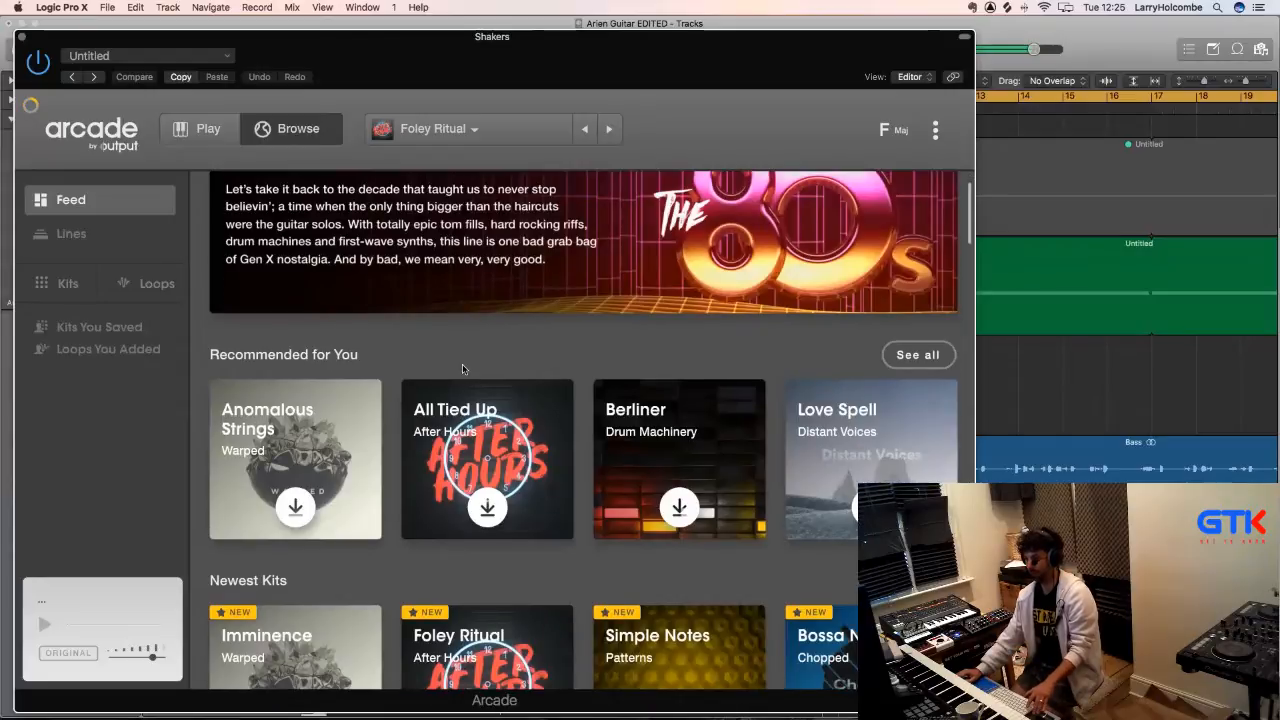
{"action": "left_click", "coordinate": [738, 494]}
{"action": "scroll", "coordinate": [740, 497], "scroll_direction": "down", "scroll_amount": 2}
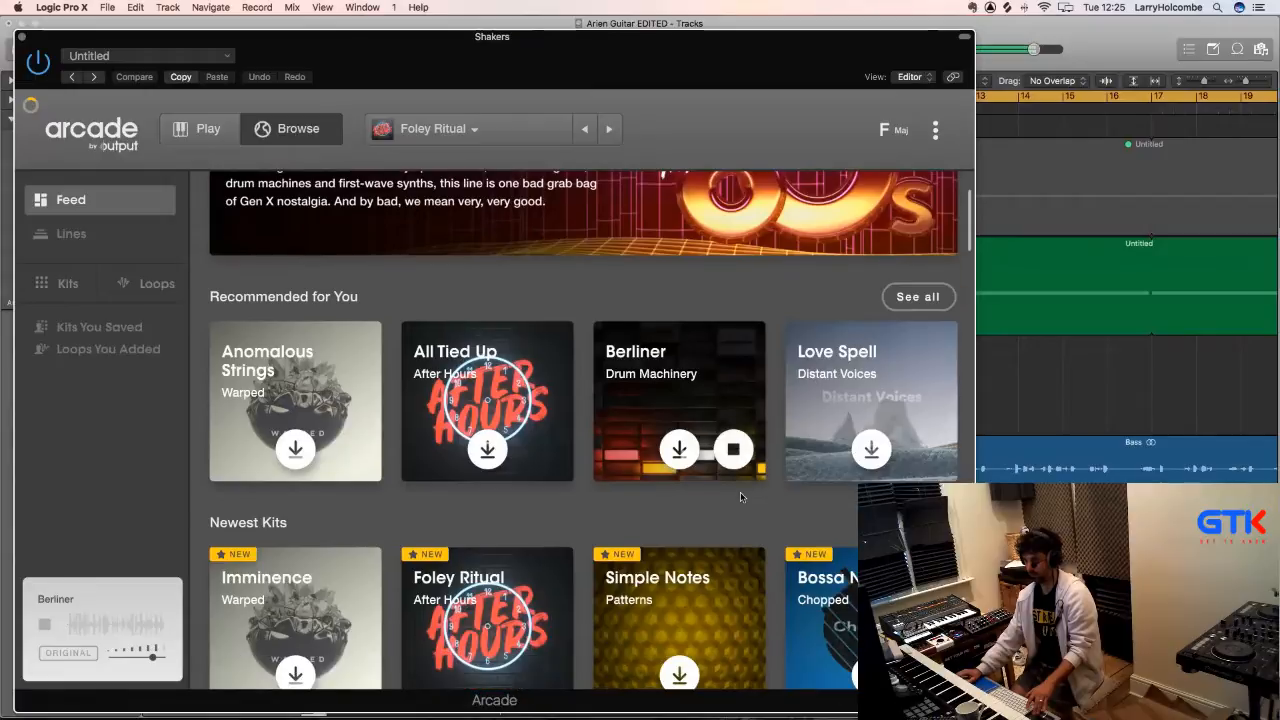
{"action": "scroll", "coordinate": [740, 497], "scroll_direction": "down", "scroll_amount": 2}
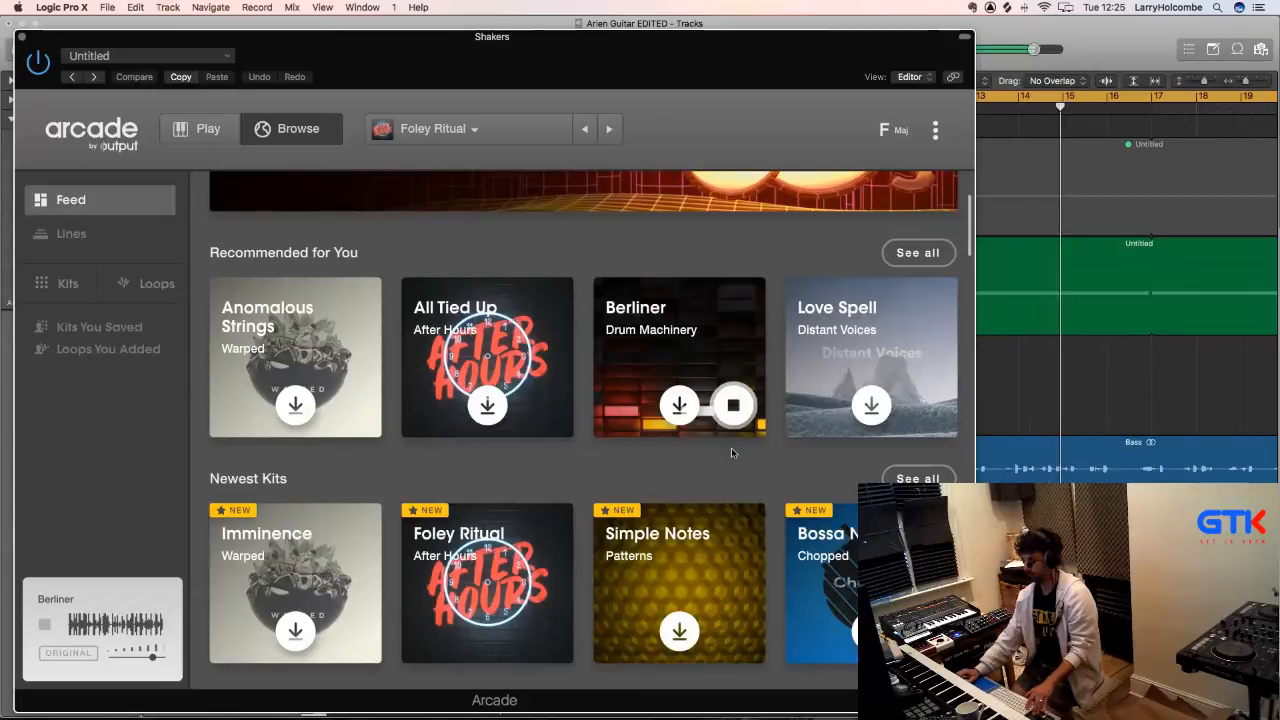
- Preview the Imminence kit from the Newest Kits in Arcade's Feed
{"action": "scroll", "coordinate": [731, 447], "scroll_direction": "down", "scroll_amount": 5}
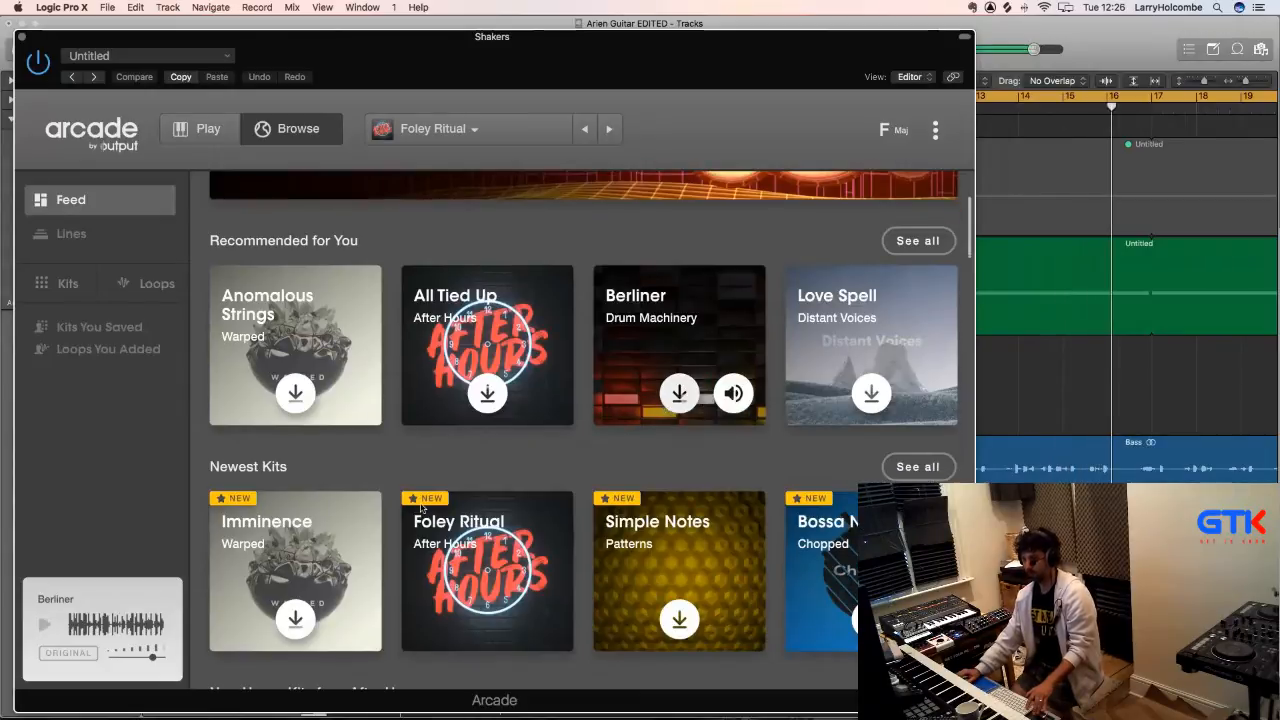
{"action": "left_click", "coordinate": [312, 416]}
{"action": "left_click", "coordinate": [313, 416]}
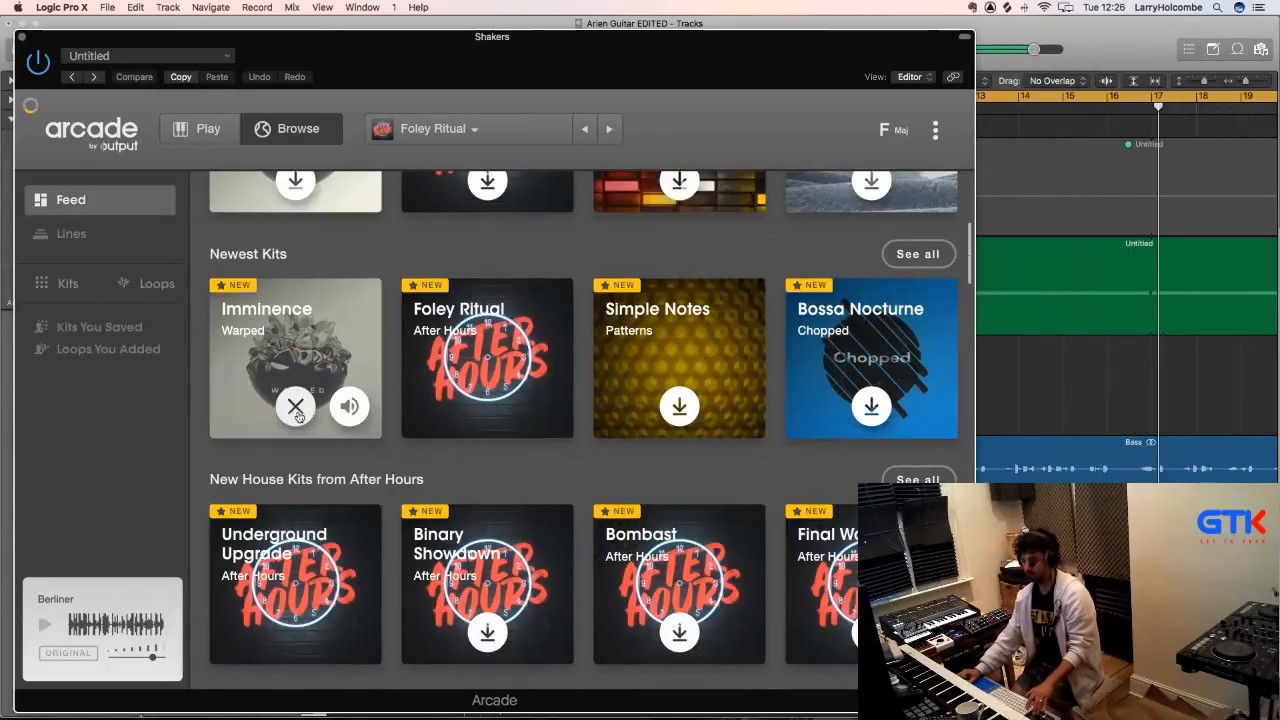
{"action": "left_click", "coordinate": [349, 408]}
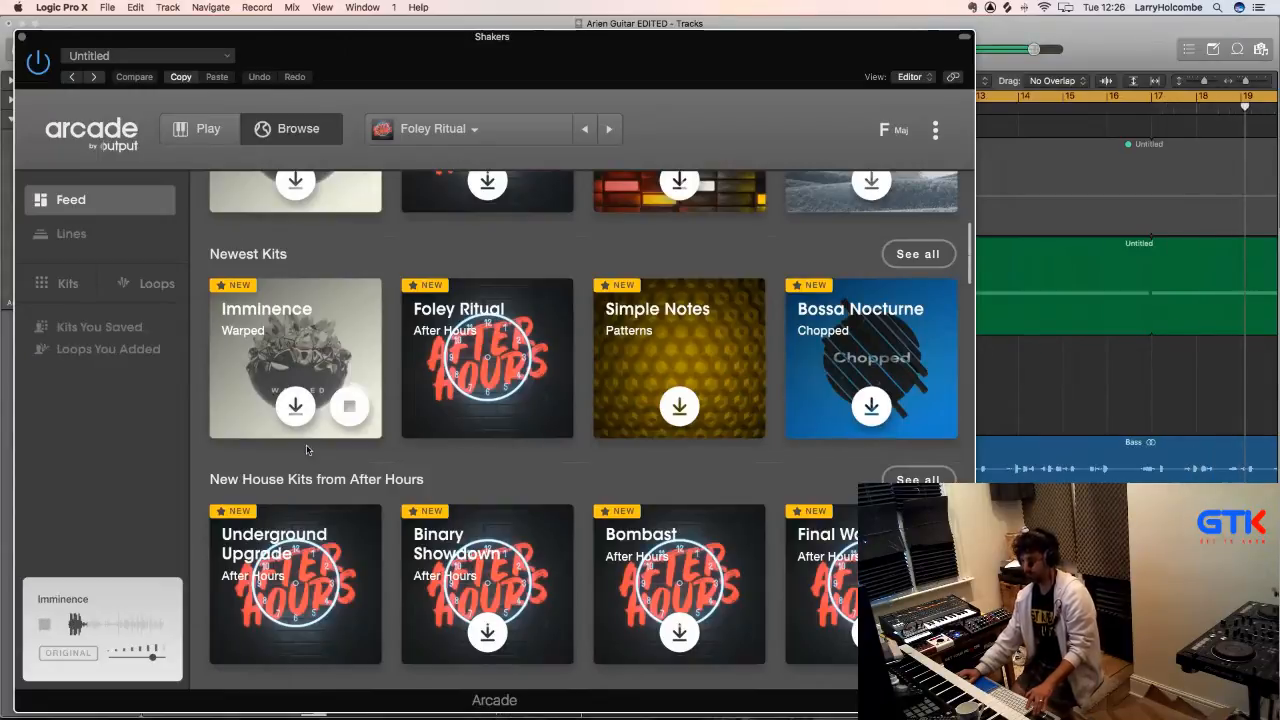
- Preview the Spell It Out and Leap of Faith kits from The Latest from Hooked in the Feed
{"action": "scroll", "coordinate": [307, 450], "scroll_direction": "down", "scroll_amount": 3}
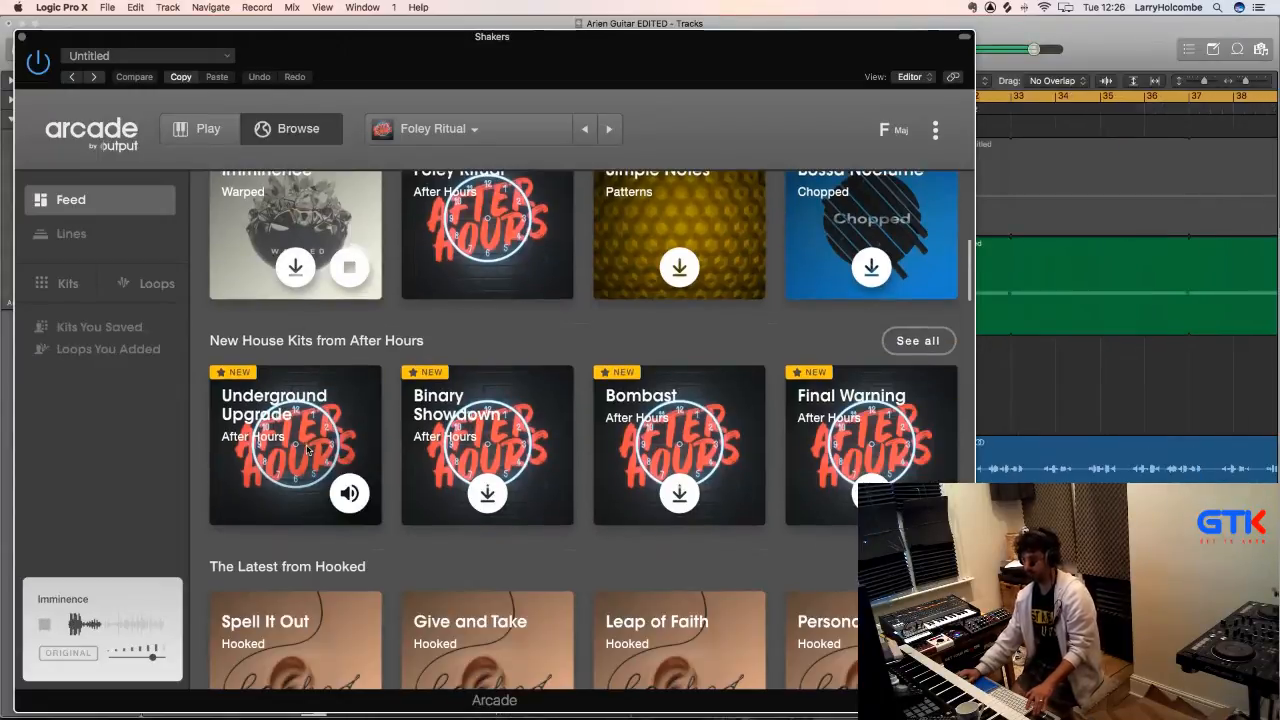
{"action": "scroll", "coordinate": [307, 450], "scroll_direction": "down", "scroll_amount": 3}
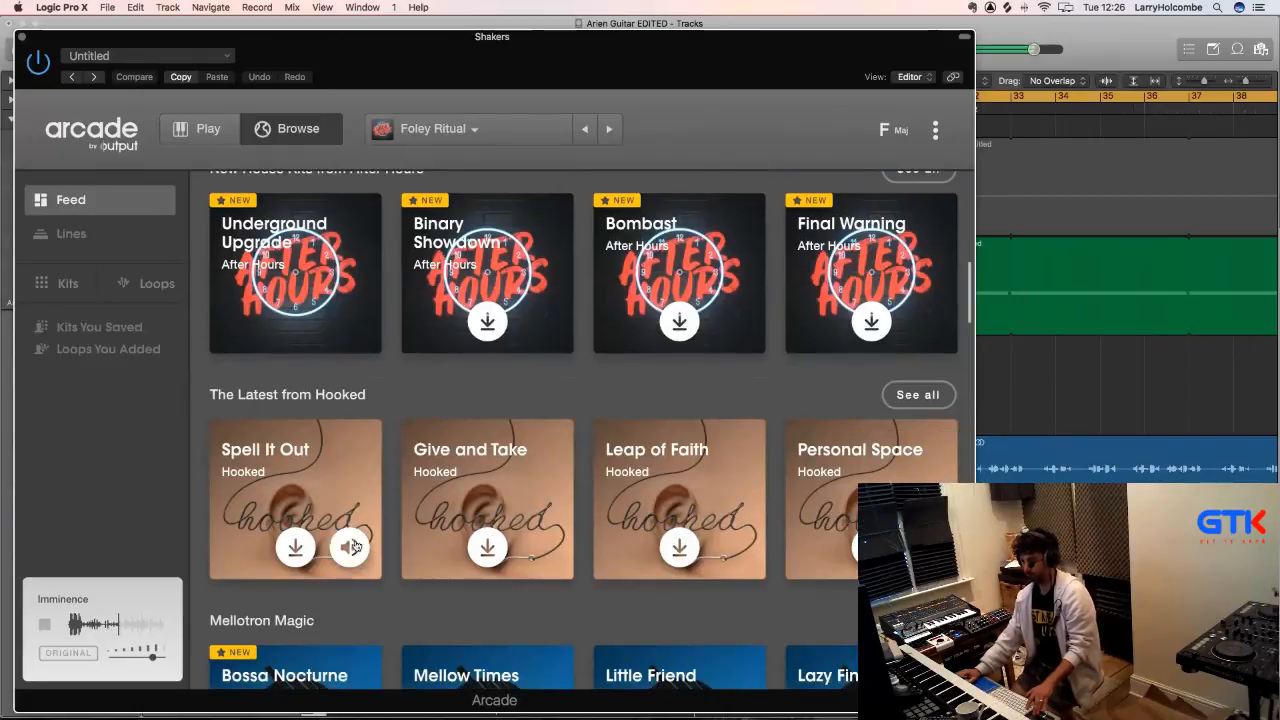
{"action": "left_click", "coordinate": [350, 546]}
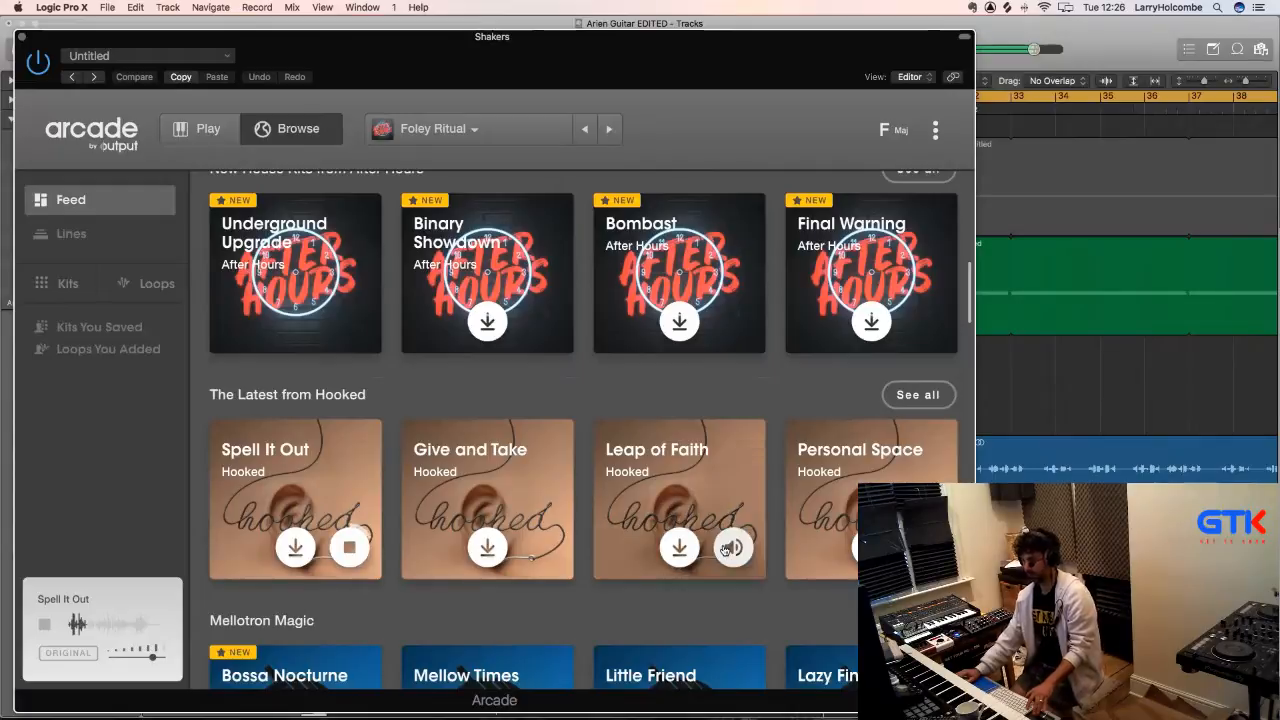
{"action": "left_click", "coordinate": [726, 548]}
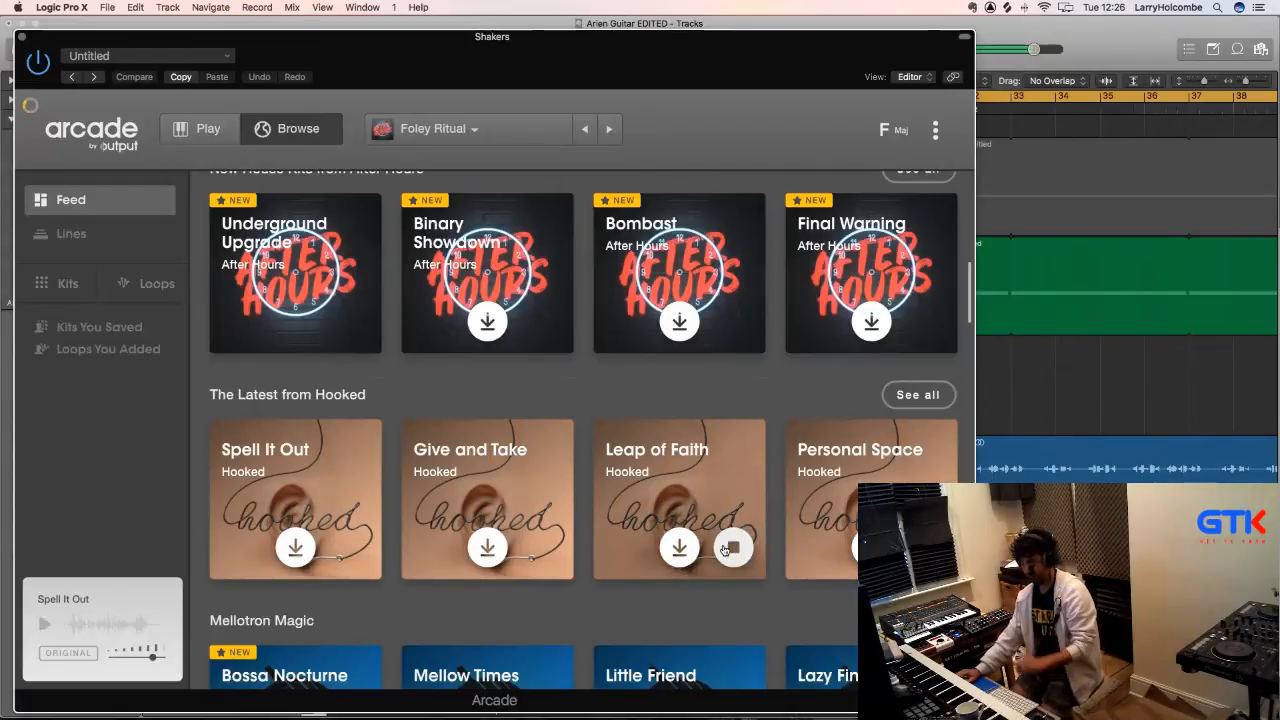
- Replay the Leap of Faith preview and download the kit
{"action": "scroll", "coordinate": [726, 548], "scroll_direction": "down", "scroll_amount": 3}
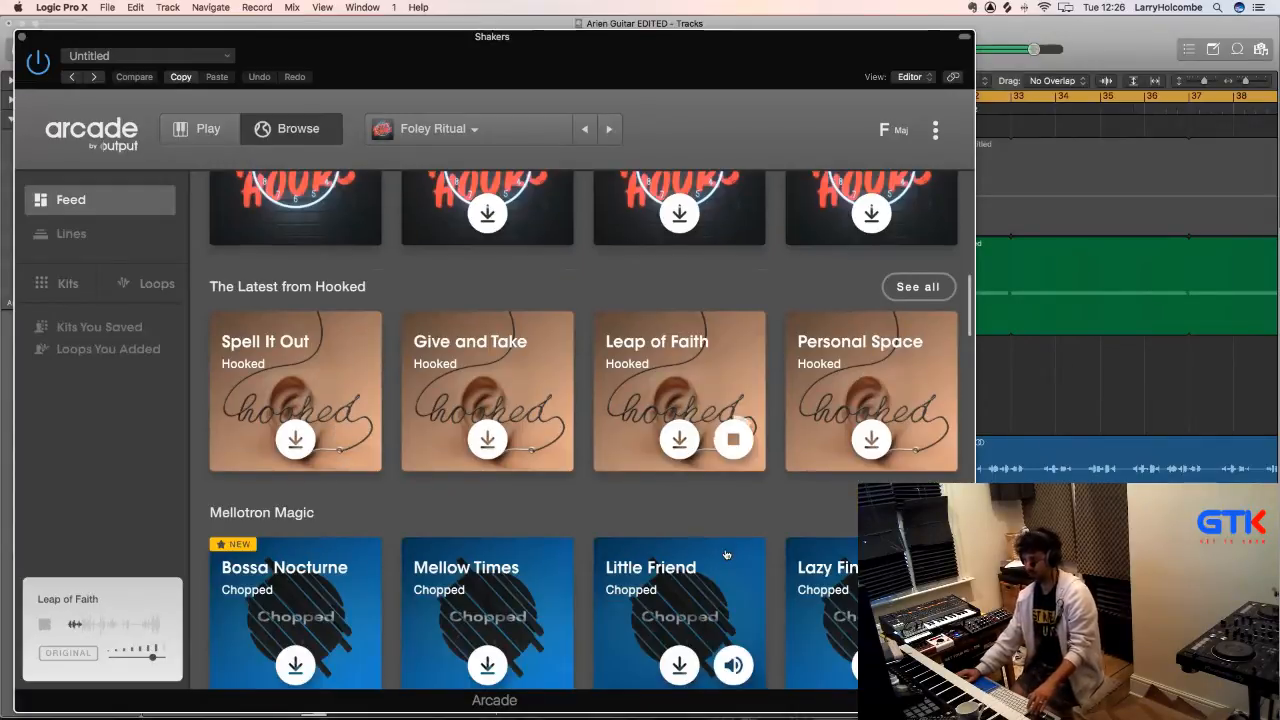
{"action": "scroll", "coordinate": [782, 428], "scroll_direction": "down", "scroll_amount": 1}
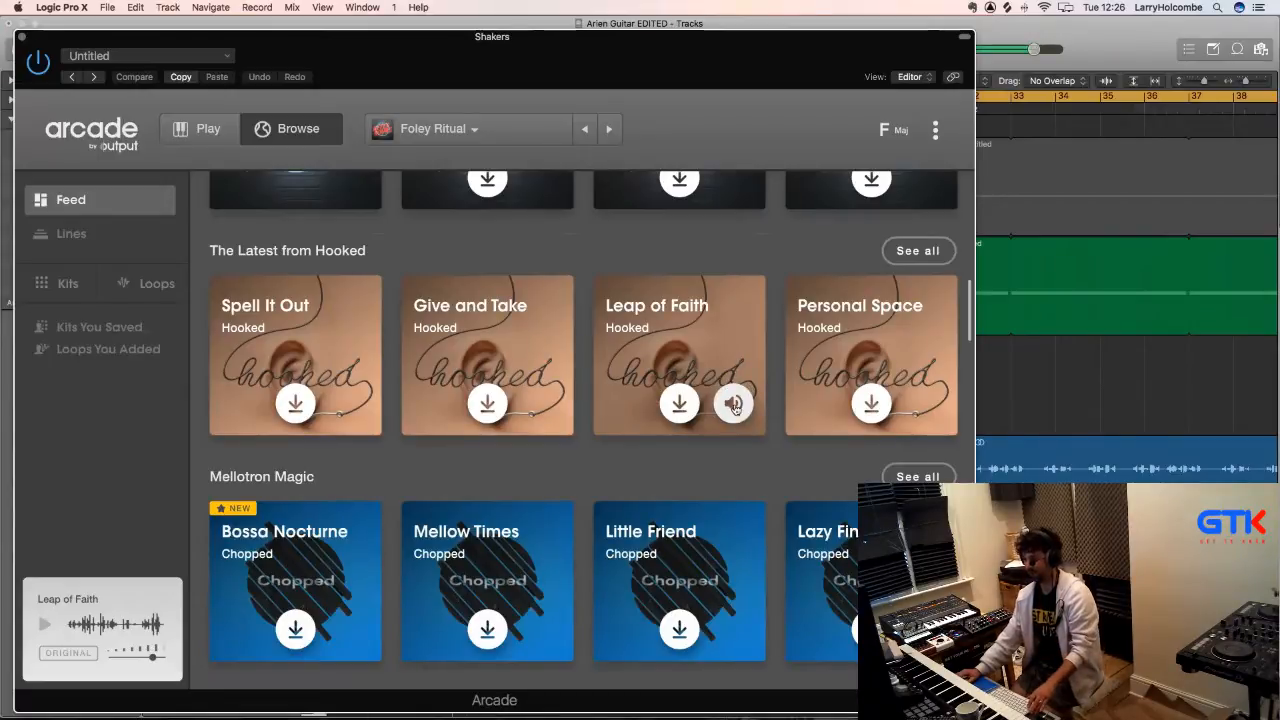
{"action": "left_click", "coordinate": [734, 404]}
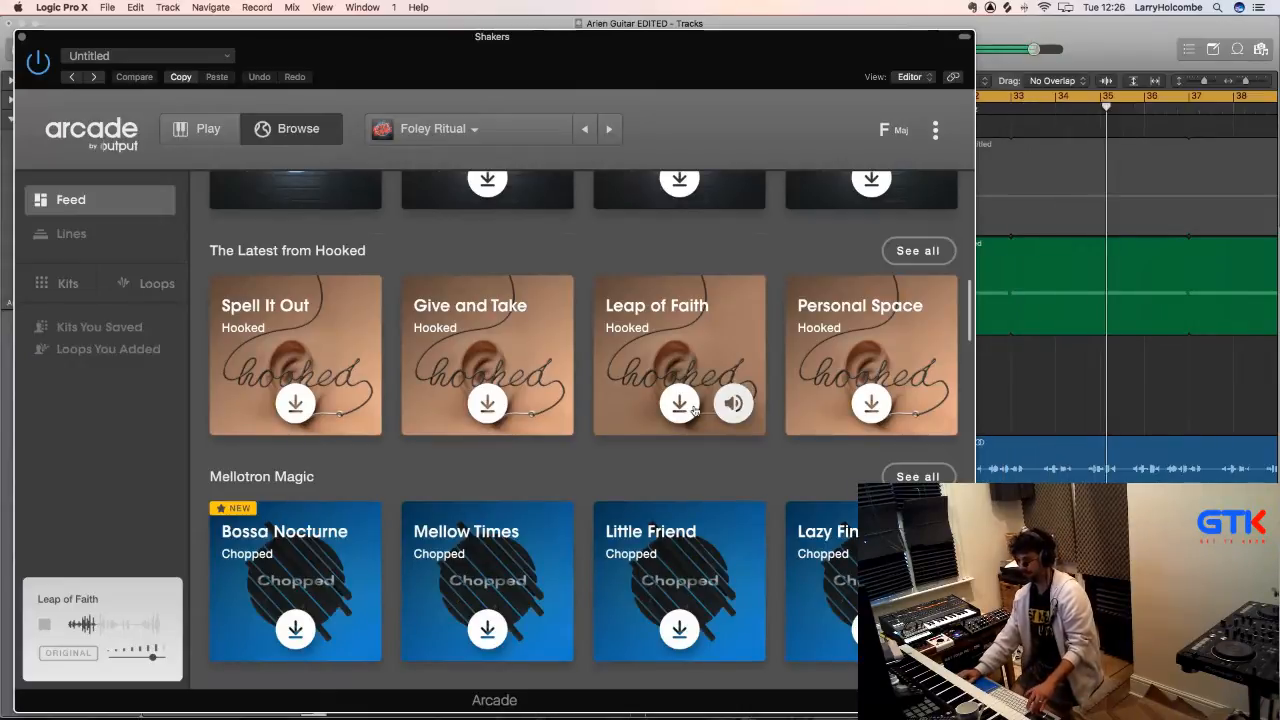
{"action": "left_click", "coordinate": [693, 410]}
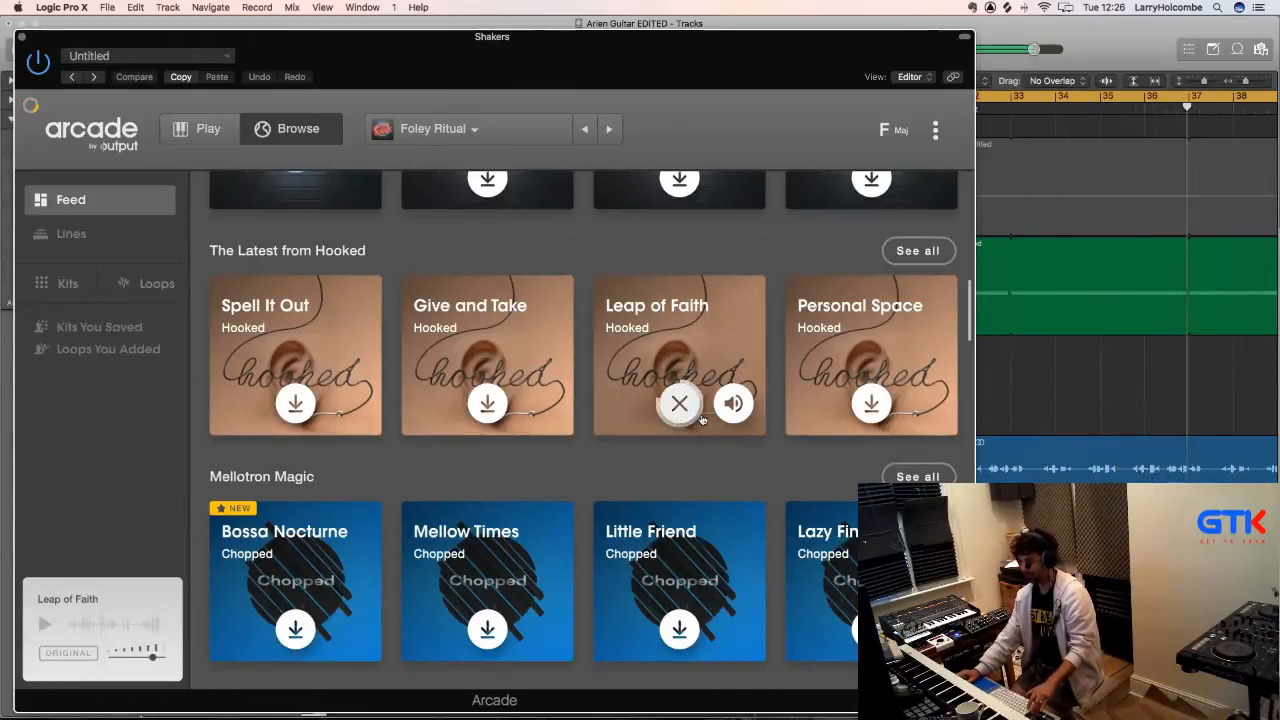
- Preview the Little Friend kit from Mellotron Magic in the Feed and return to the project's arrangement
{"action": "scroll", "coordinate": [712, 429], "scroll_direction": "down", "scroll_amount": 2}
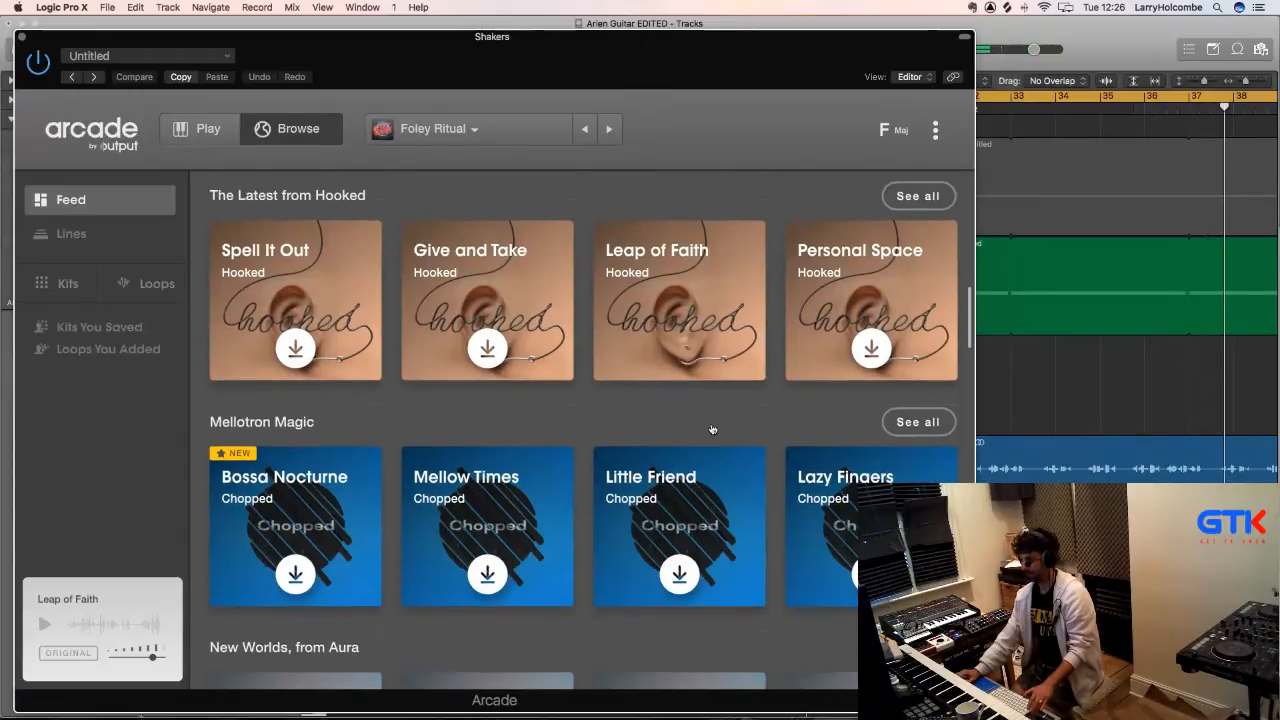
{"action": "scroll", "coordinate": [712, 429], "scroll_direction": "down", "scroll_amount": 1}
{"action": "scroll", "coordinate": [712, 429], "scroll_direction": "down", "scroll_amount": 3}
{"action": "scroll", "coordinate": [712, 376], "scroll_direction": "down", "scroll_amount": 2}
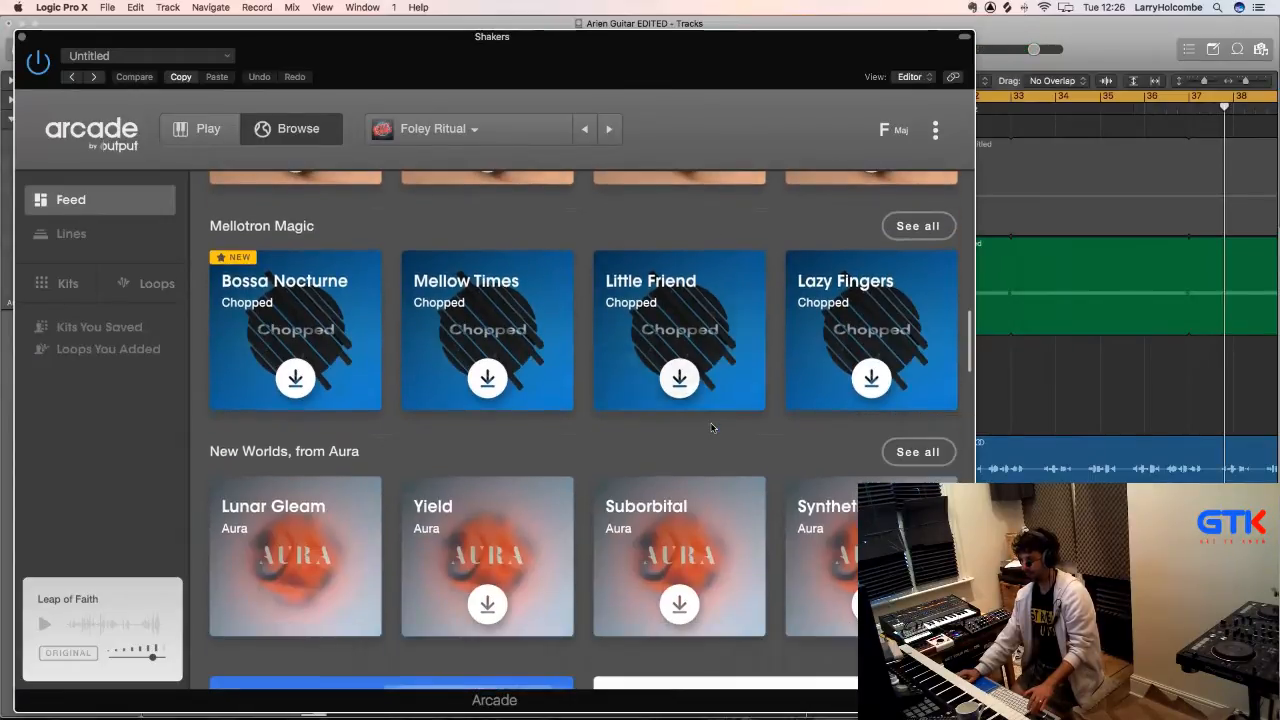
{"action": "left_click", "coordinate": [731, 378]}
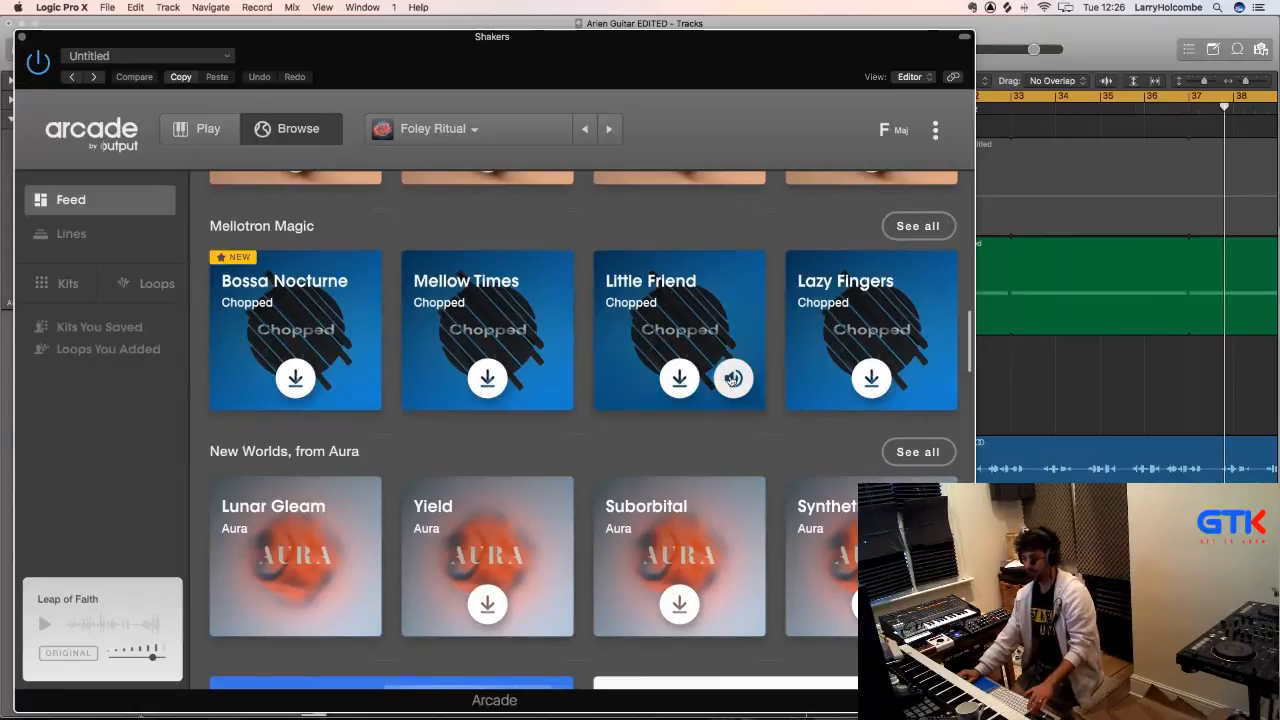
{"action": "scroll", "coordinate": [731, 378], "scroll_direction": "up", "scroll_amount": 1}
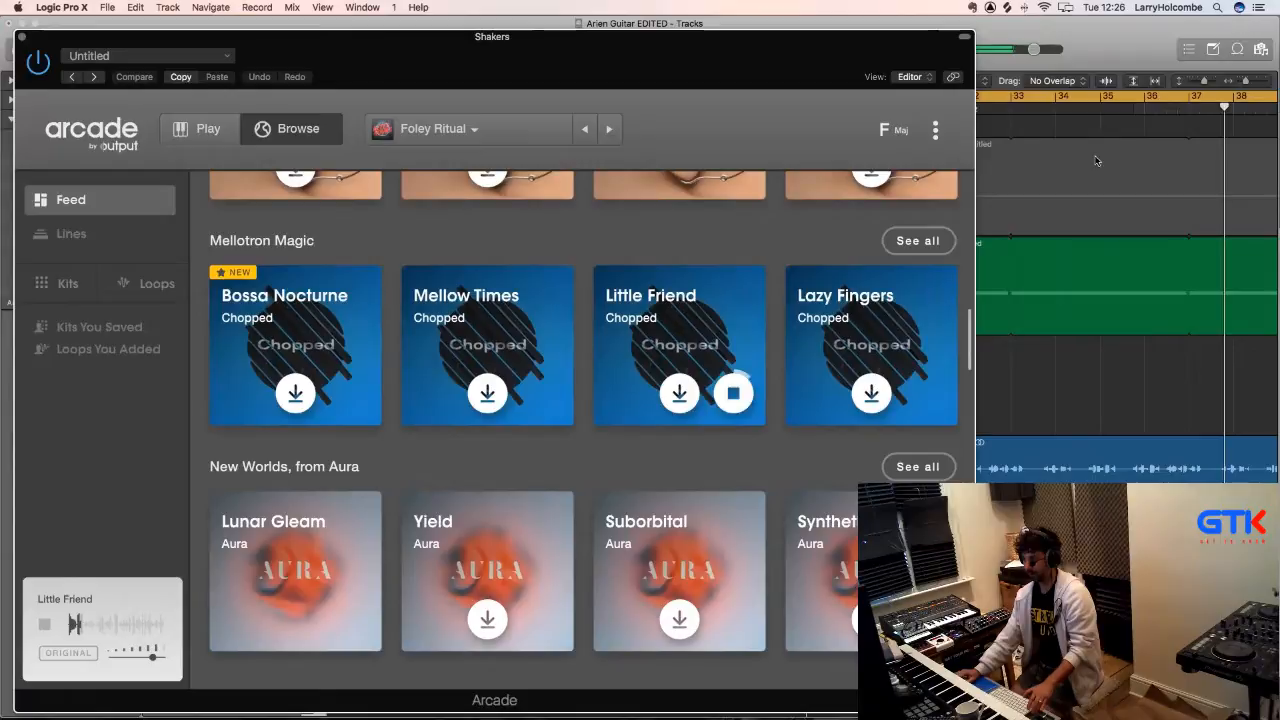
{"action": "left_click", "coordinate": [1099, 365]}
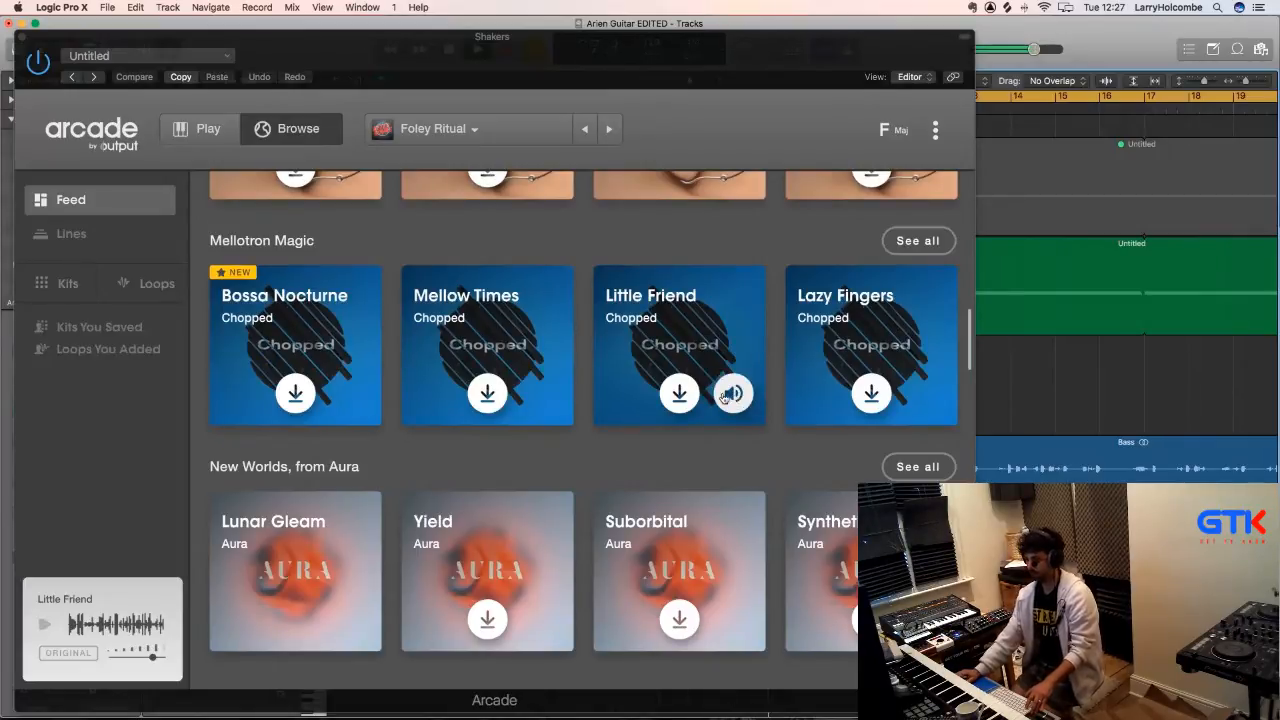
- Download the Little Friend kit and load it into Arcade on the duplicated Shakers track
{"action": "left_click", "coordinate": [679, 393]}
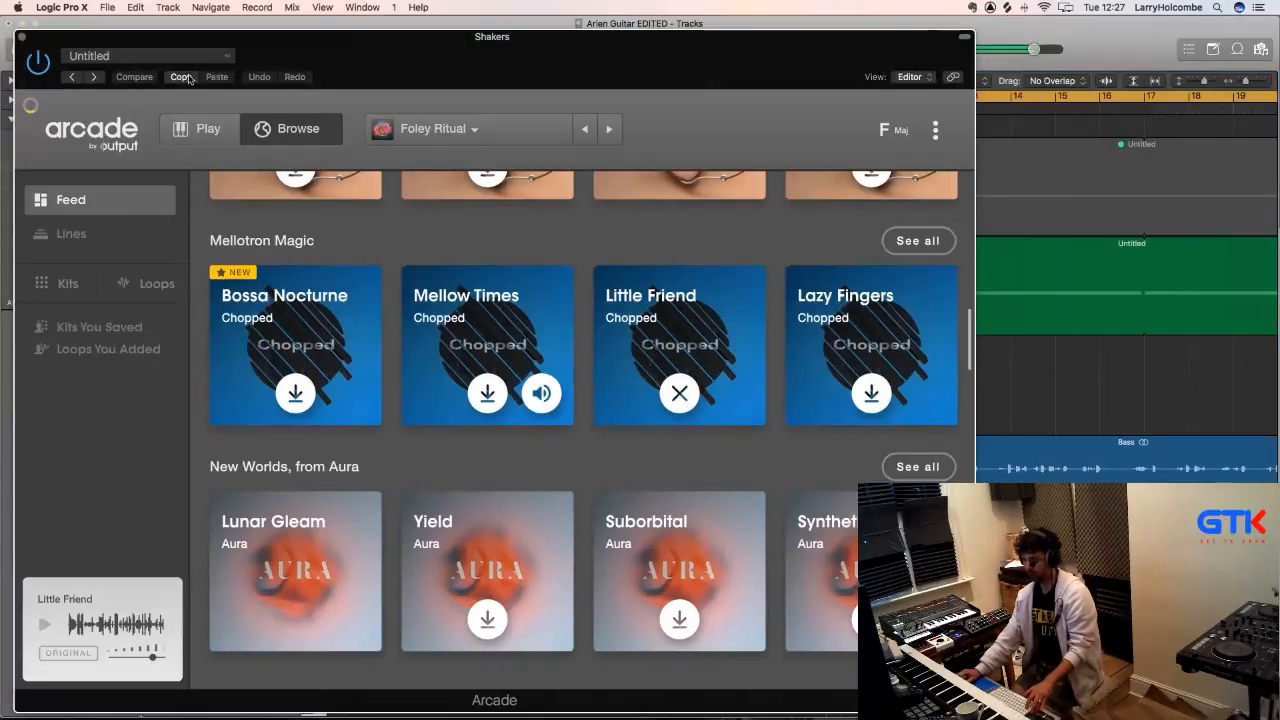
{"action": "left_click_drag", "start_coordinate": [152, 41], "coordinate": [321, 45]}
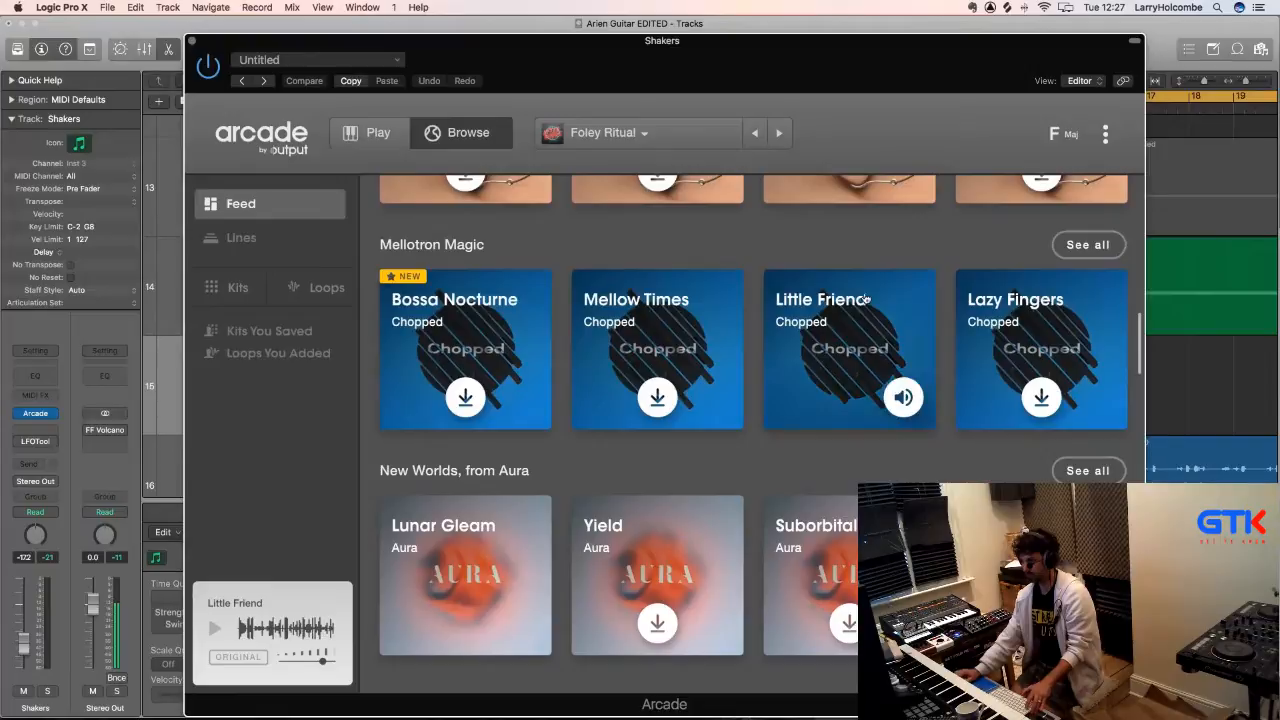
{"action": "left_click", "coordinate": [862, 329]}
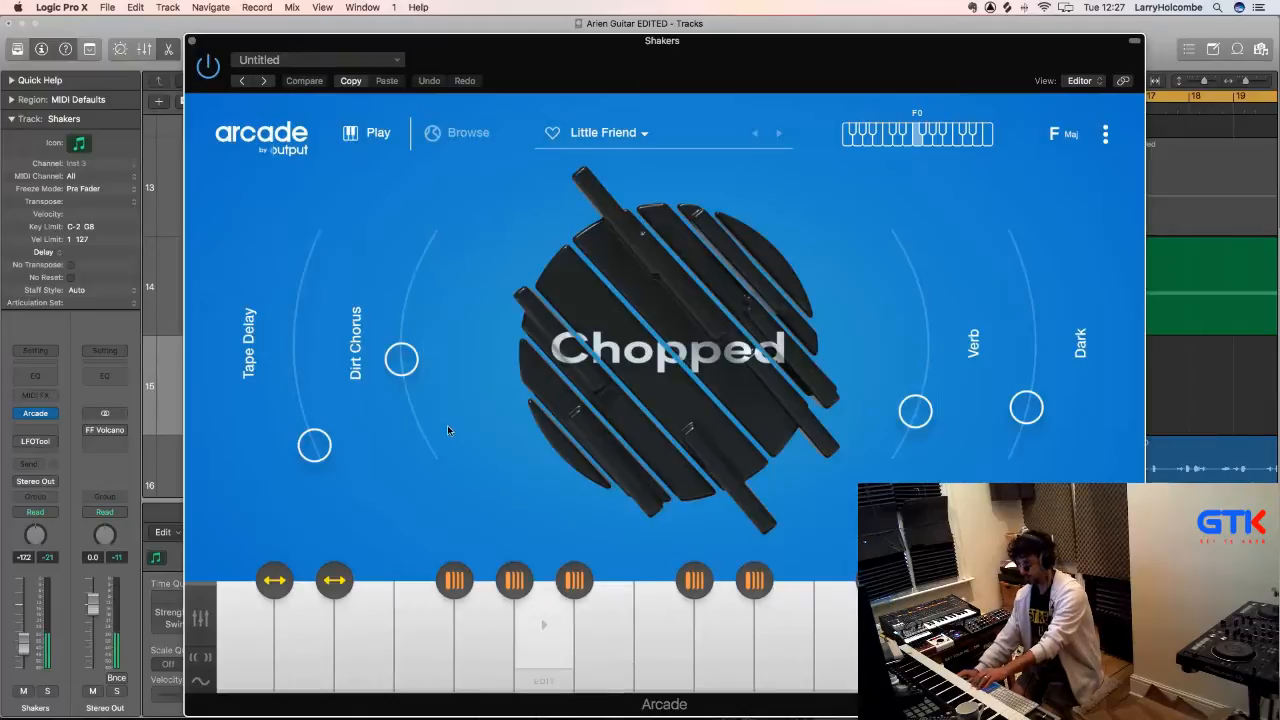
- Play the project with the Little Friend kit and set Arcade's input quantize to 1/16
{"action": "left_click_drag", "start_coordinate": [270, 40], "coordinate": [810, 298]}
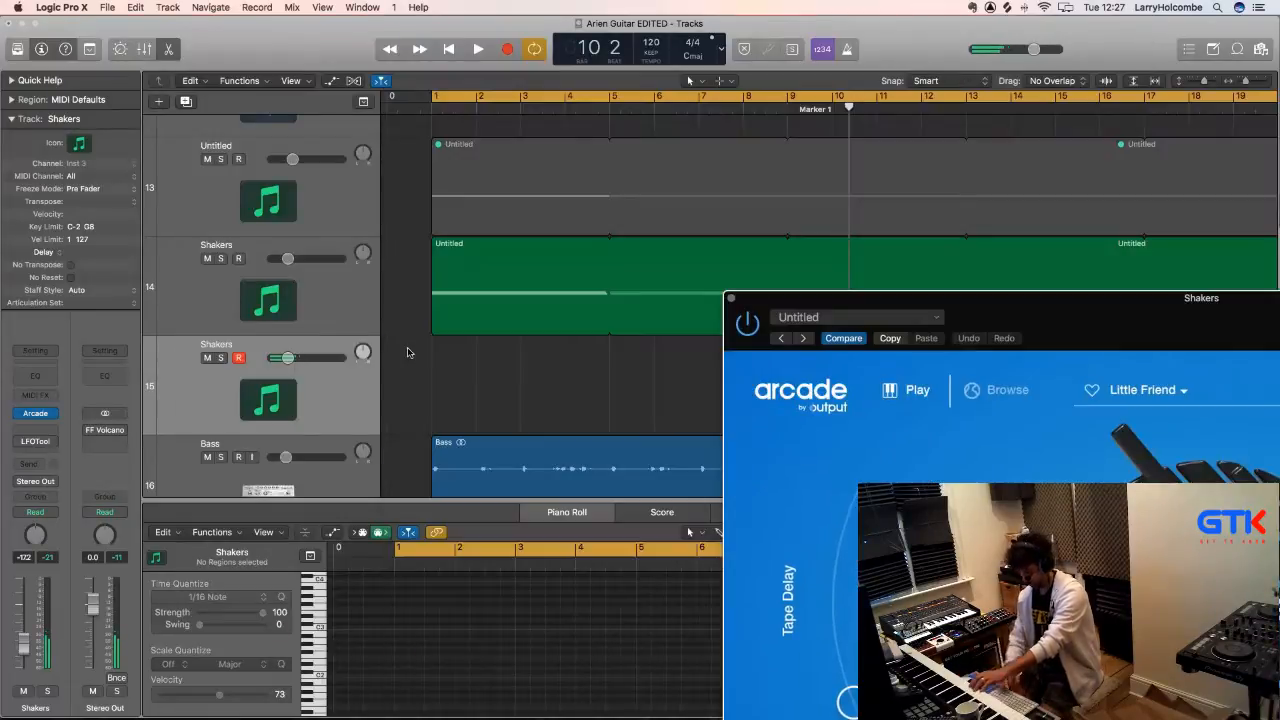
{"action": "key", "text": "space"}
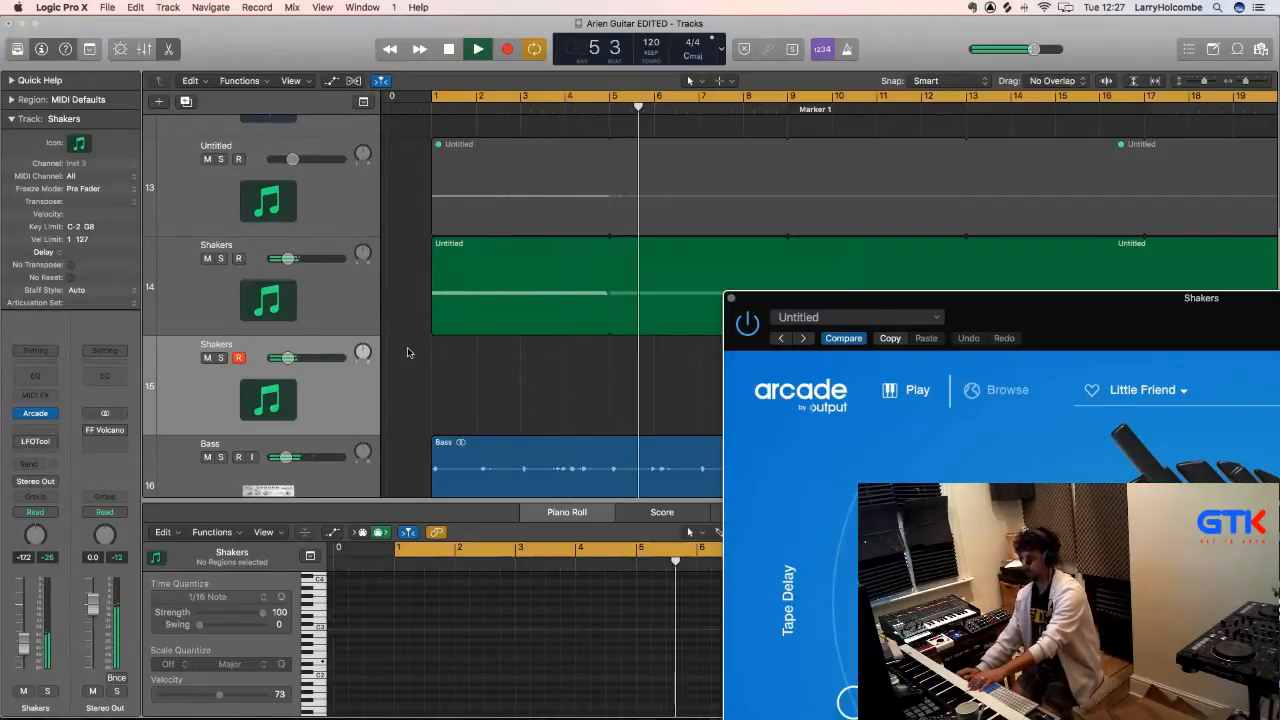
{"action": "left_click_drag", "start_coordinate": [776, 296], "coordinate": [338, 148]}
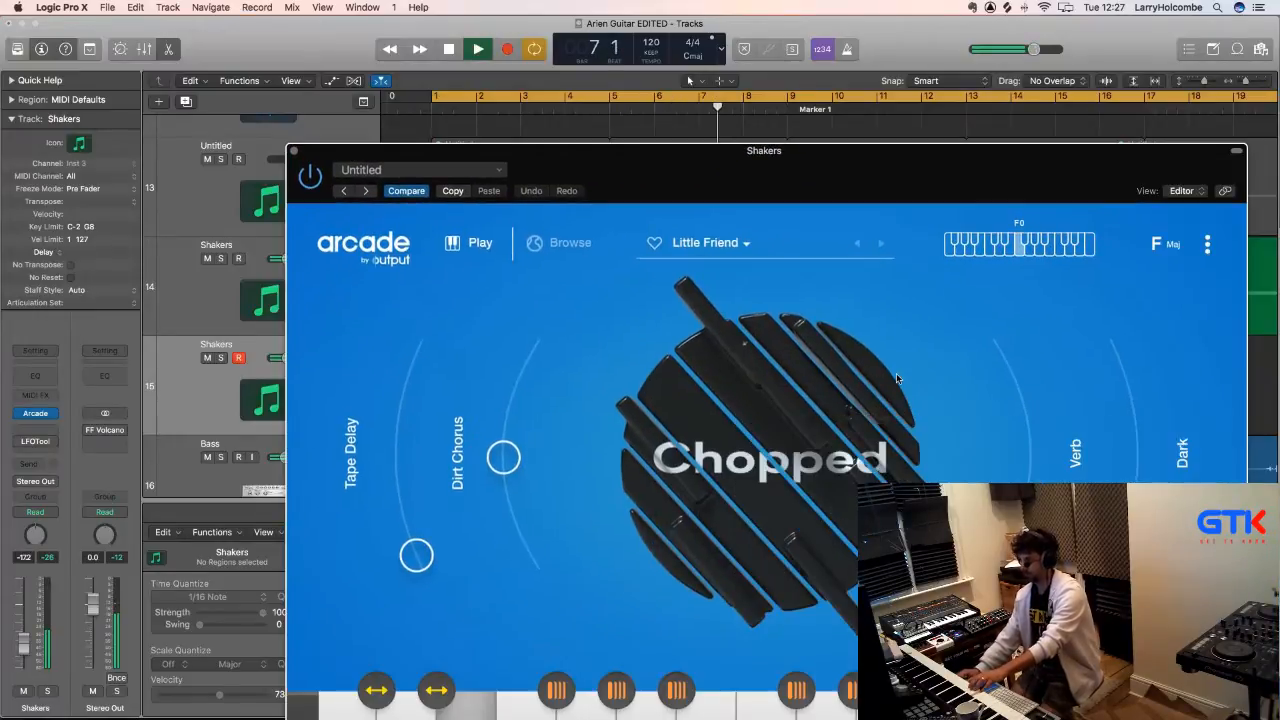
{"action": "left_click", "coordinate": [1207, 243]}
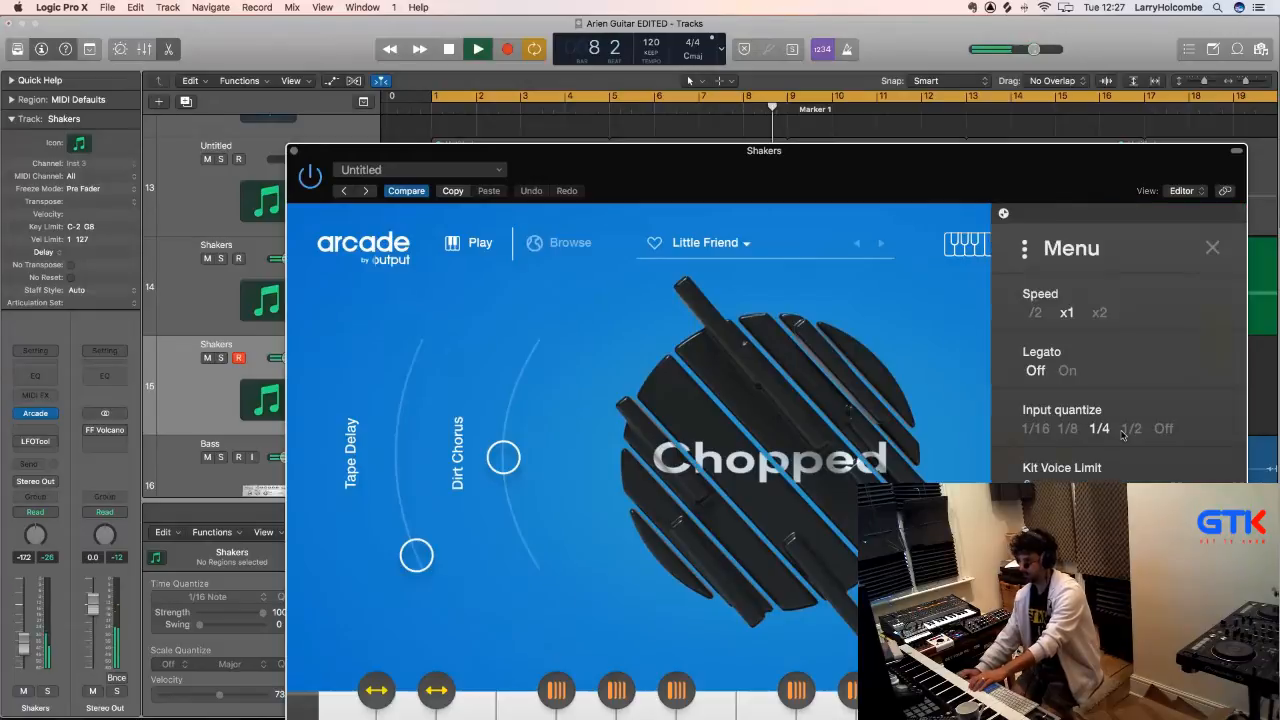
{"action": "left_click", "coordinate": [1035, 428]}
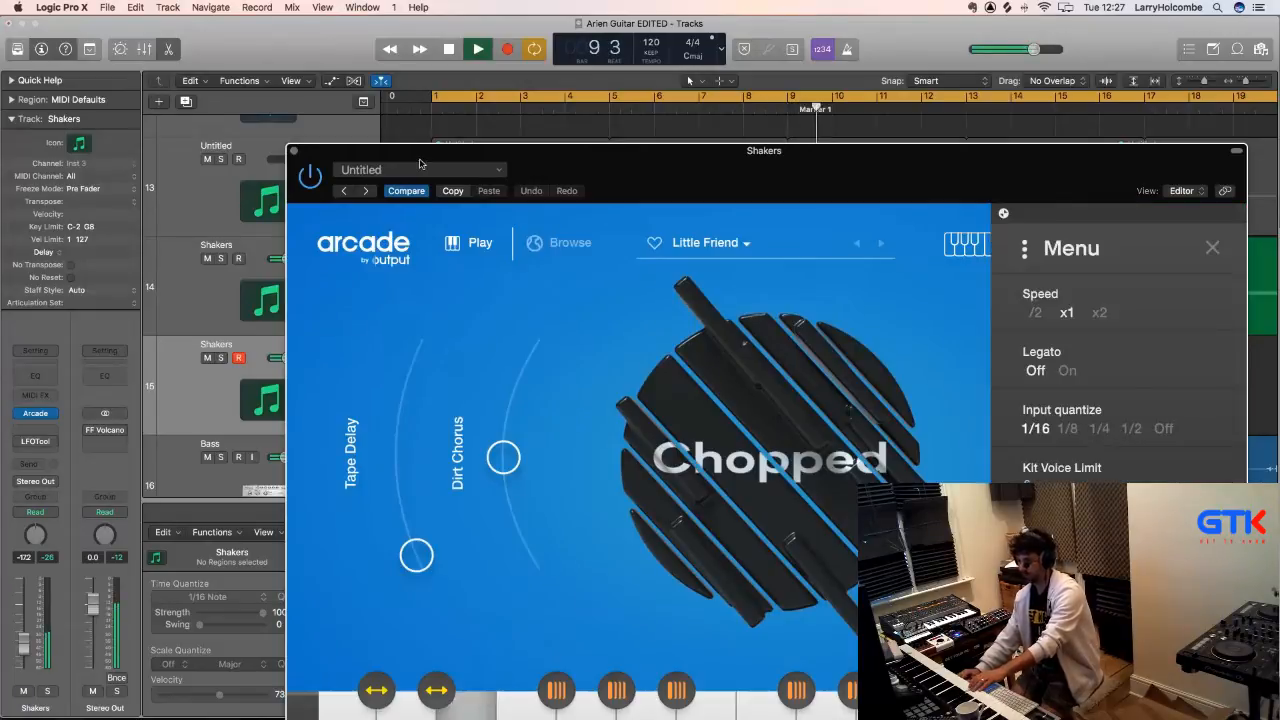
- Hide the Arcade window and record a four-bar Little Friend part on track 15 from bar 2
{"action": "key", "text": "v"}
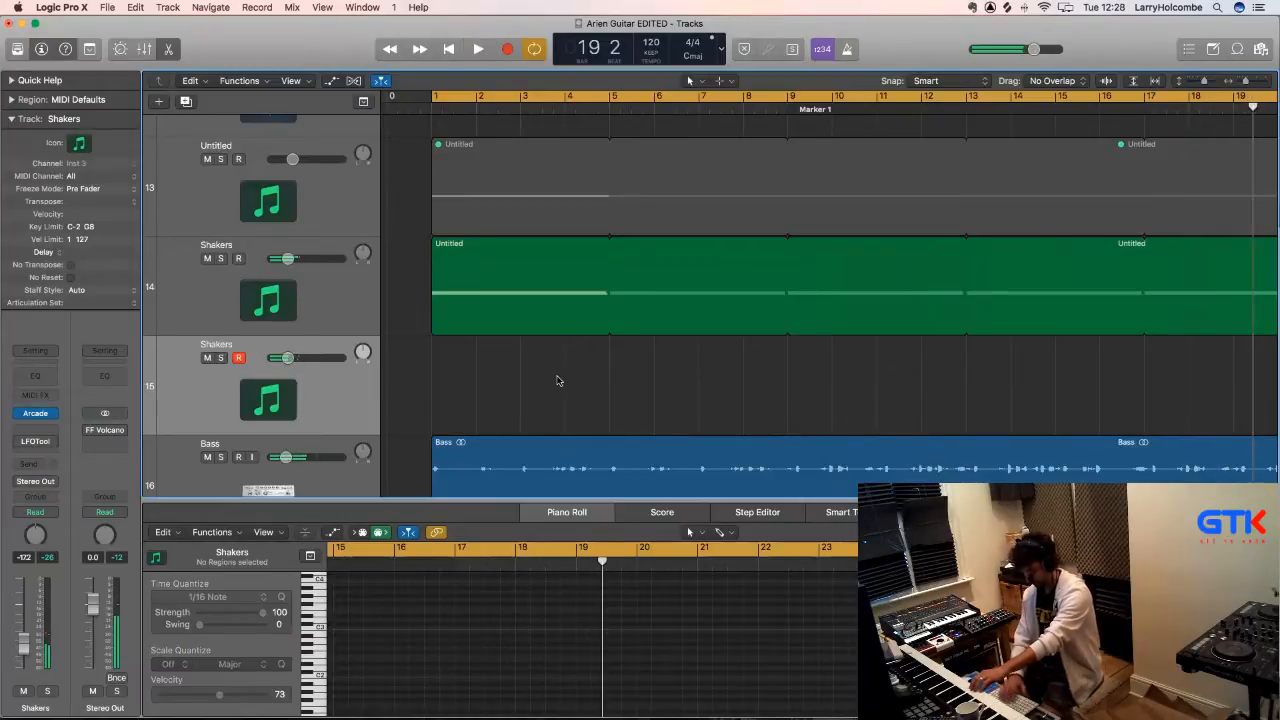
{"action": "key", "text": "space"}
{"action": "key", "text": "r"}
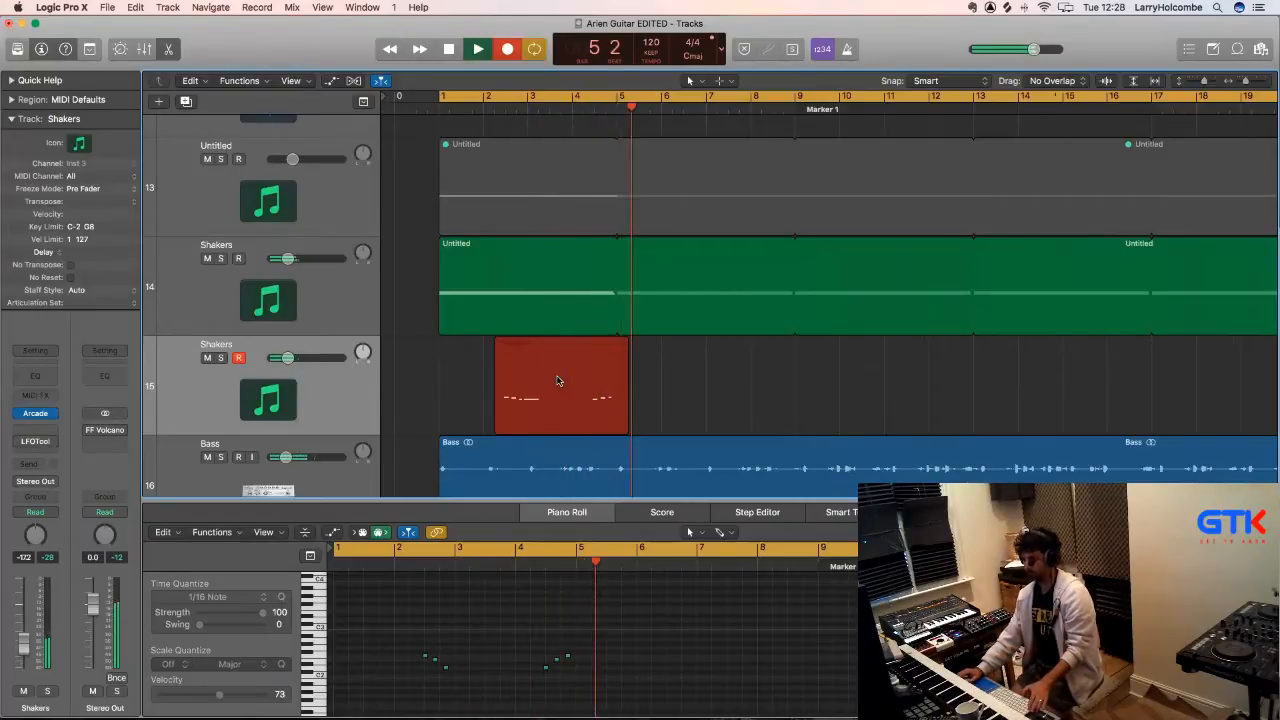
{"action": "key", "text": "space"}
{"action": "key", "text": "space"}
- Reduce the track height and duplicate track 15 with its settings as a new track below it
{"action": "key", "text": "super+Up"}
{"action": "key", "text": "super+Up"}
{"action": "key", "text": "super+Up"}
{"action": "key", "text": "super+Up"}
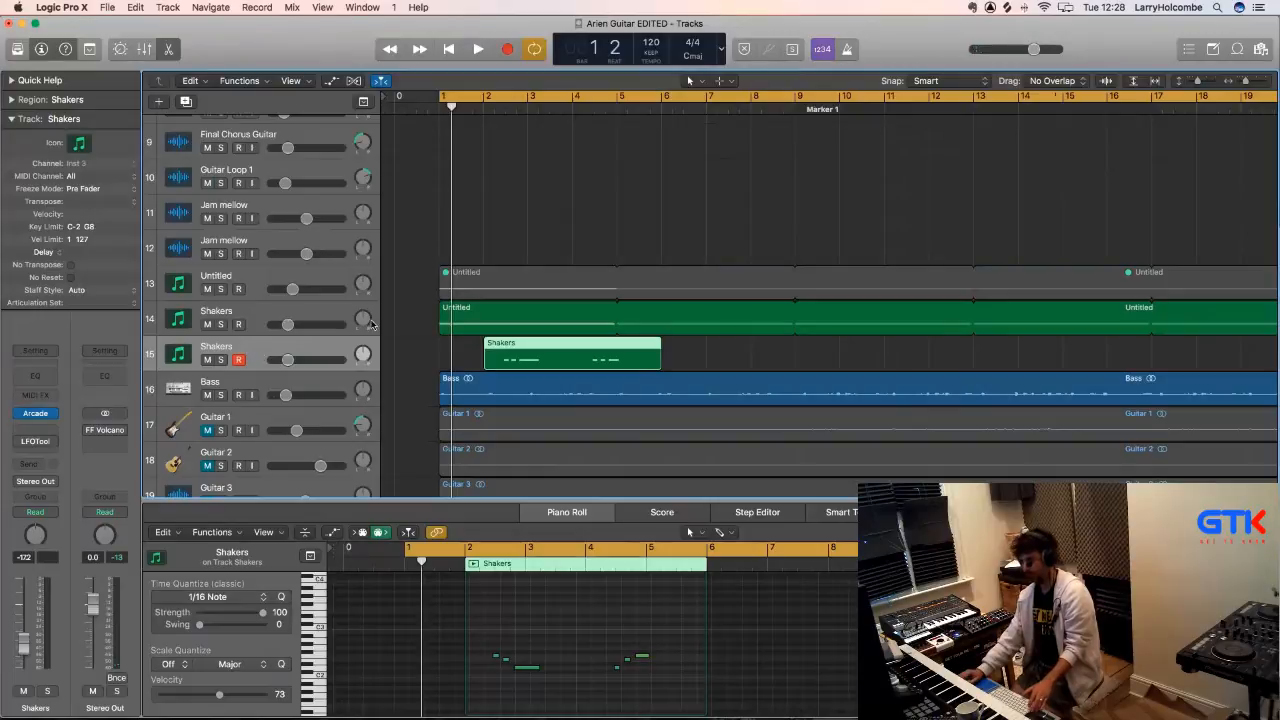
{"action": "key", "text": "super+d"}
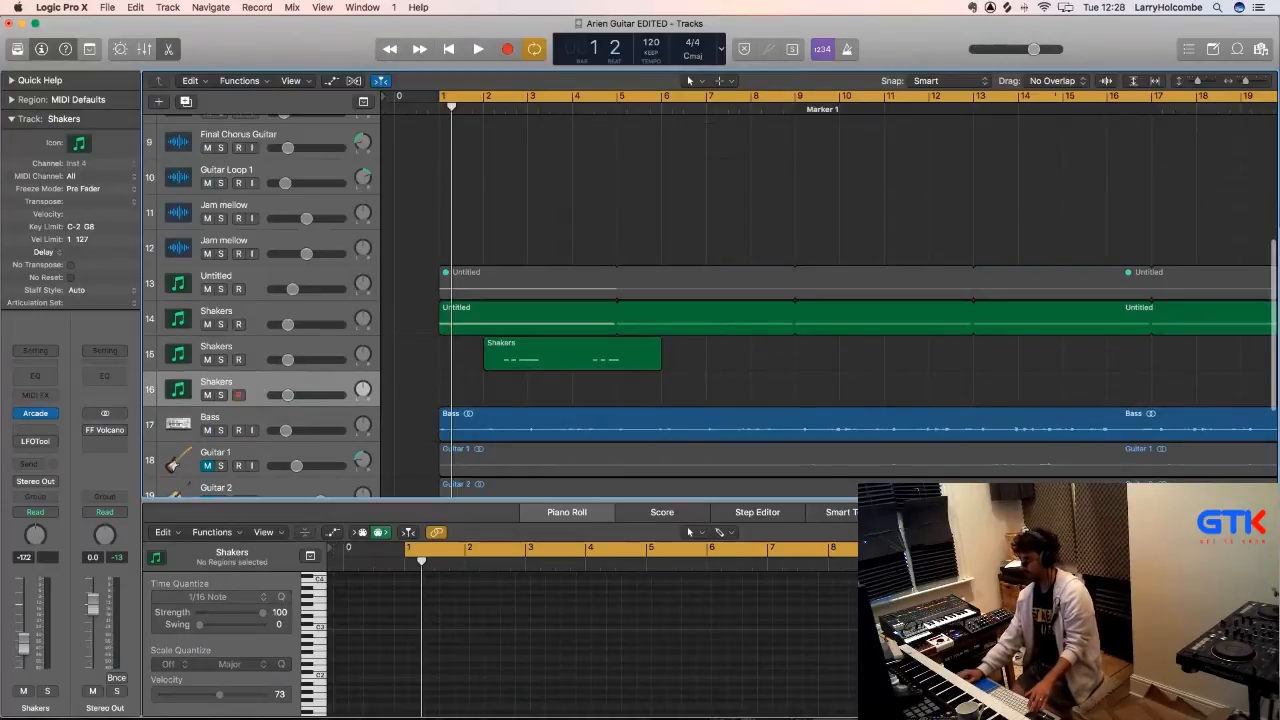
- Open Arcade on track 16, start playback and close Arcade's settings menu
{"action": "key", "text": "v"}
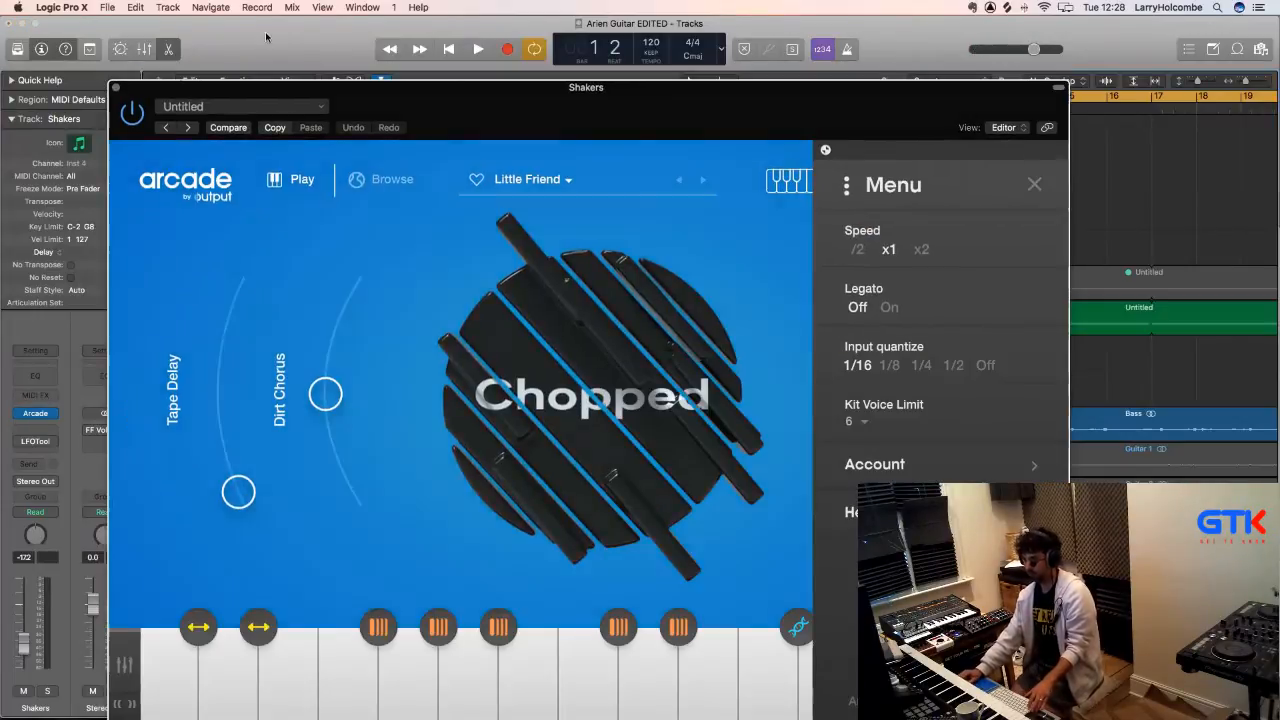
{"action": "left_click_drag", "start_coordinate": [425, 105], "coordinate": [467, 131]}
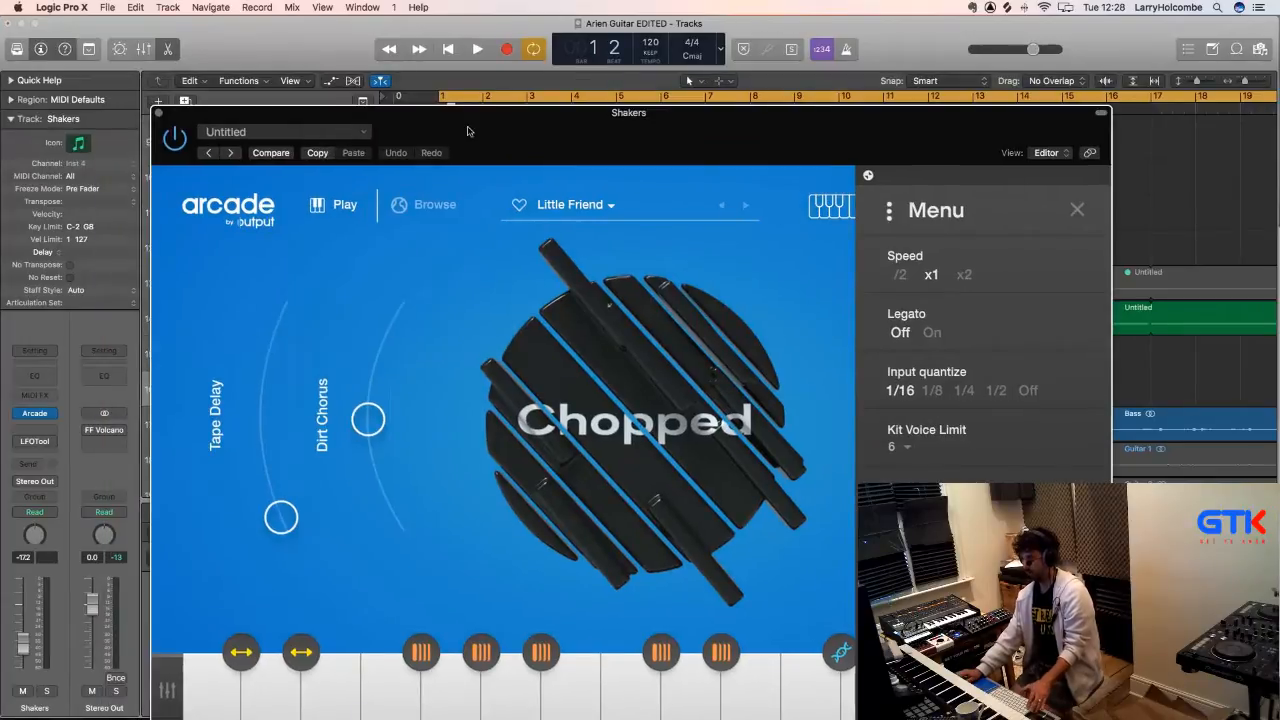
{"action": "left_click_drag", "start_coordinate": [613, 129], "coordinate": [823, 76]}
{"action": "key", "text": "space"}
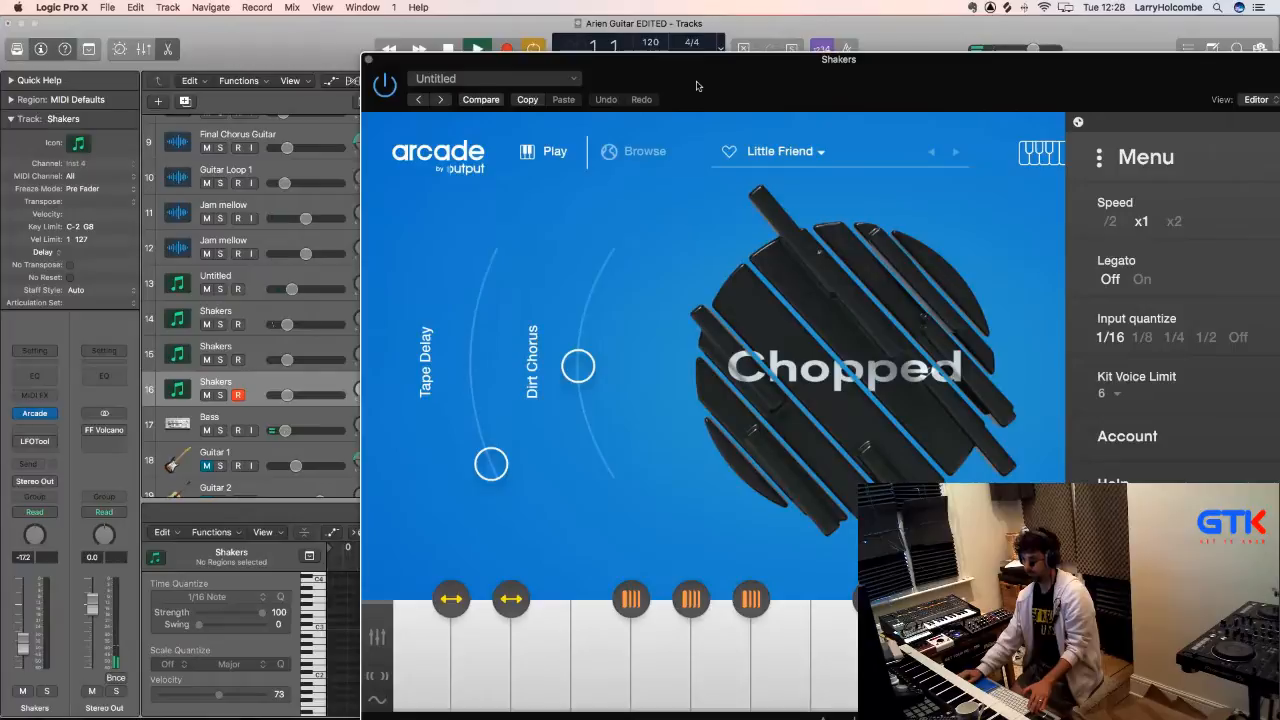
{"action": "left_click_drag", "start_coordinate": [563, 63], "coordinate": [379, 50]}
{"action": "left_click", "coordinate": [1078, 145]}
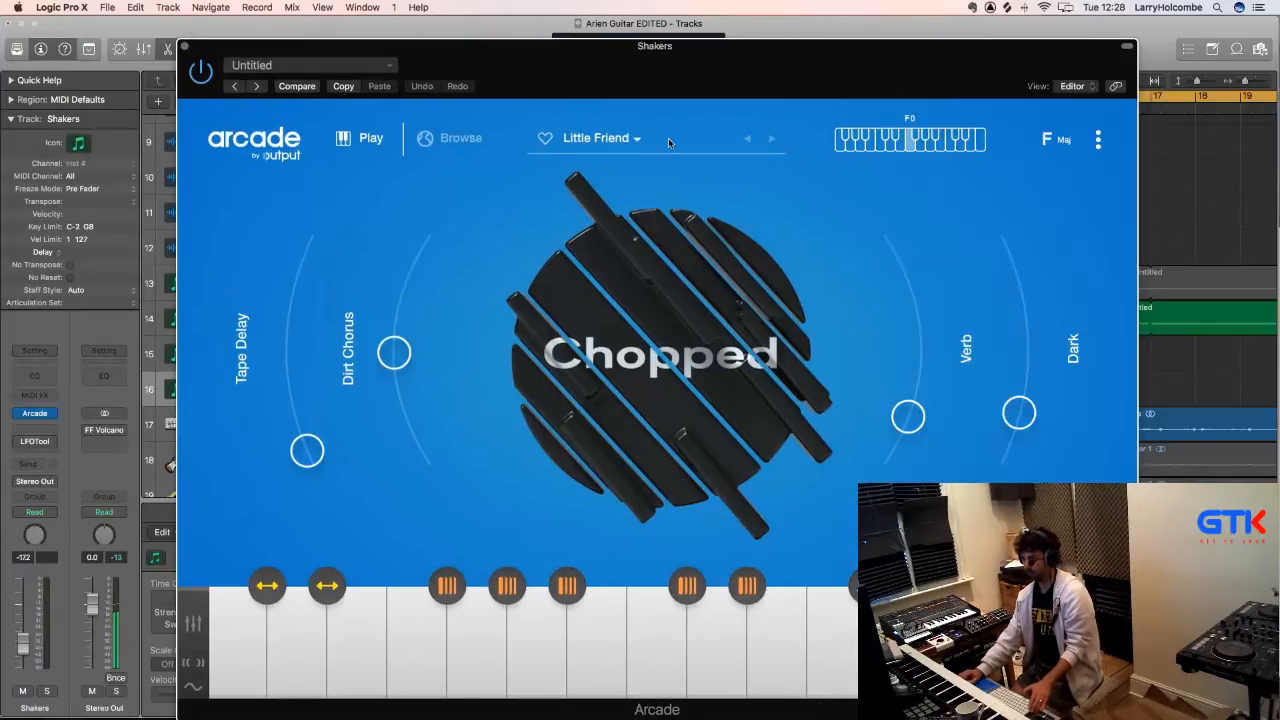
- Browse Arcade's Feed and preview the Lunar Gleam kit from New Worlds, from Aura
{"action": "left_click", "coordinate": [468, 132]}
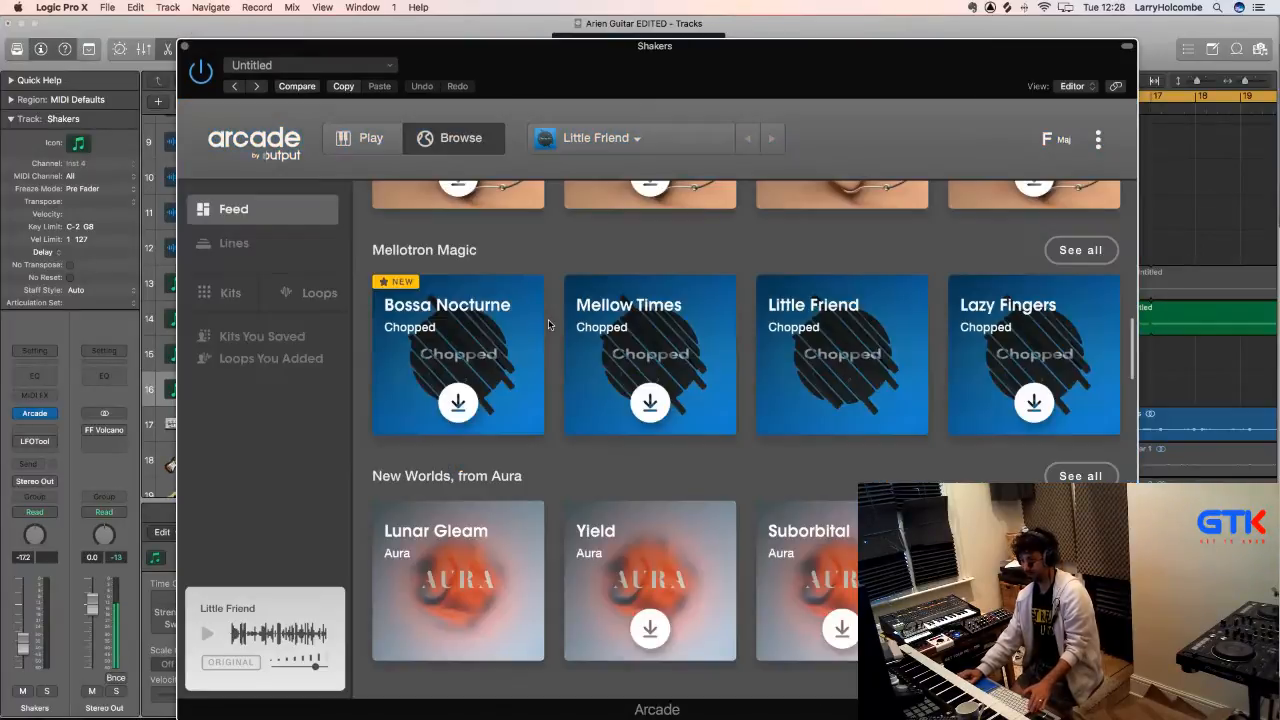
{"action": "scroll", "coordinate": [487, 514], "scroll_direction": "down", "scroll_amount": 1}
{"action": "mouse_move", "coordinate": [510, 575]}
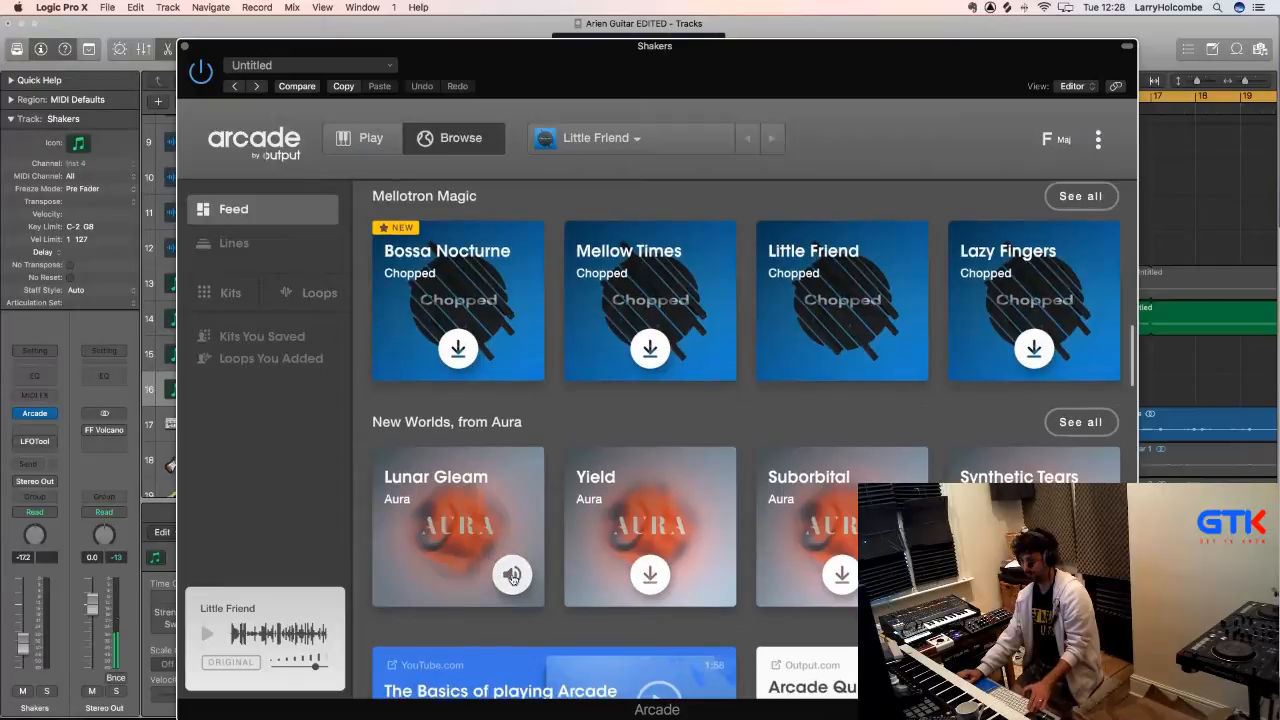
{"action": "left_click", "coordinate": [511, 575]}
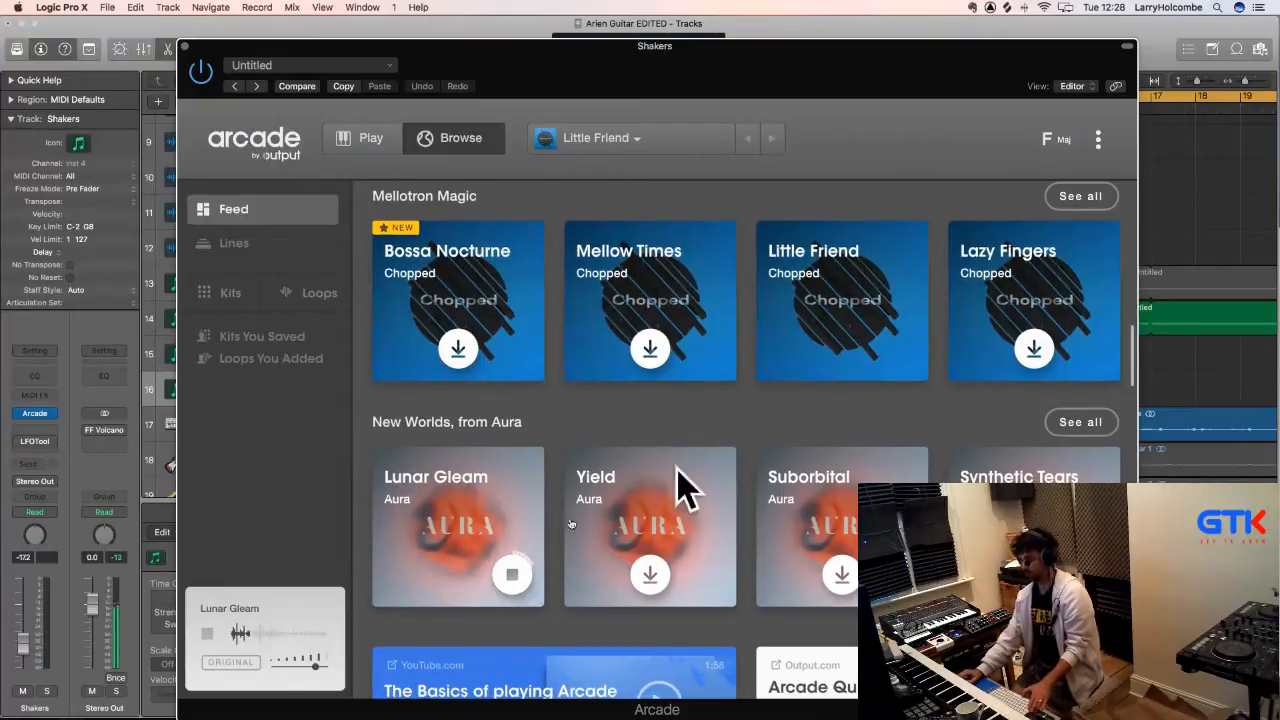
- Load the Lunar Gleam kit in Arcade and move the Little Friend region from track 15 down to track 16
{"action": "mouse_move", "coordinate": [571, 524]}
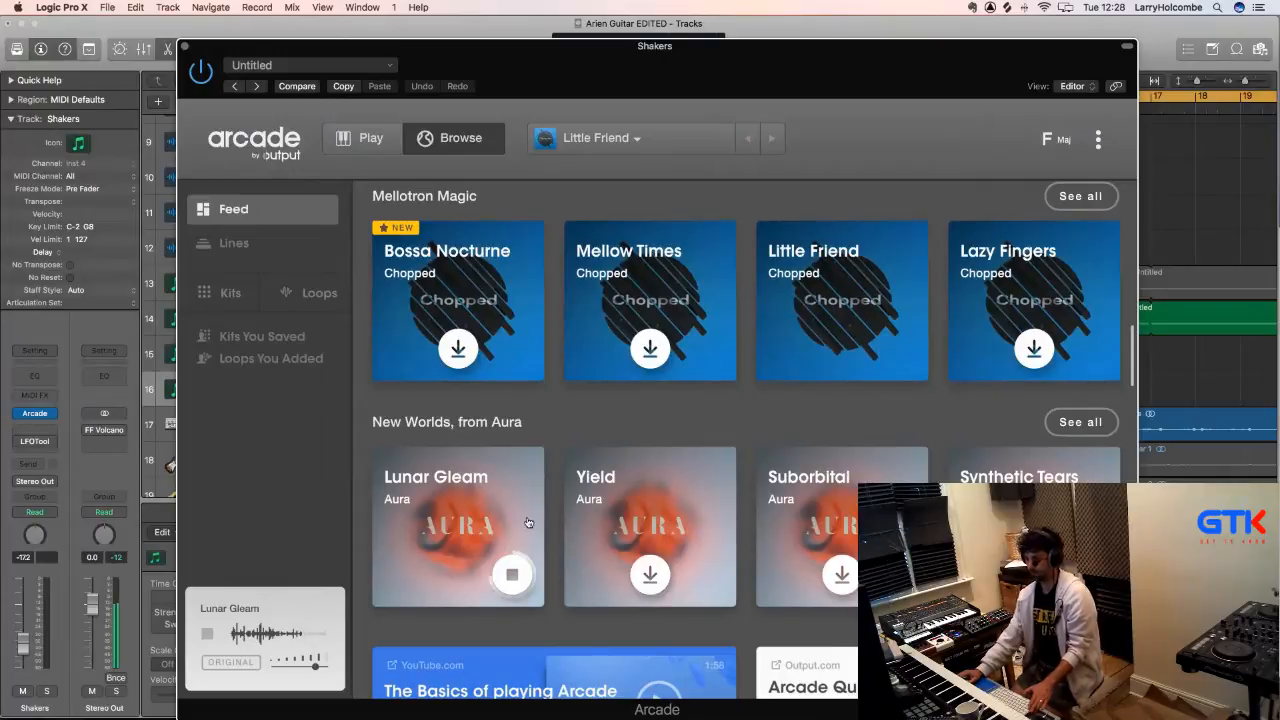
{"action": "left_click", "coordinate": [479, 536]}
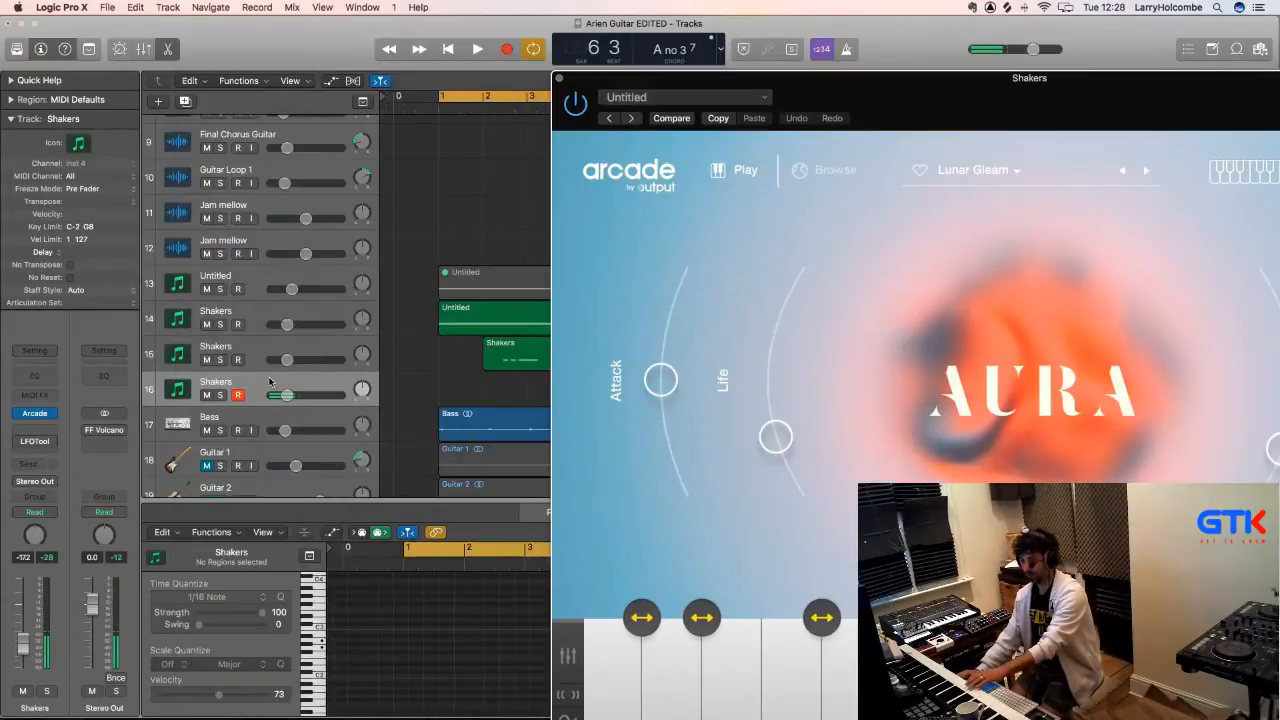
{"action": "left_click", "coordinate": [280, 348]}
{"action": "left_click_drag", "start_coordinate": [524, 358], "coordinate": [522, 382]}
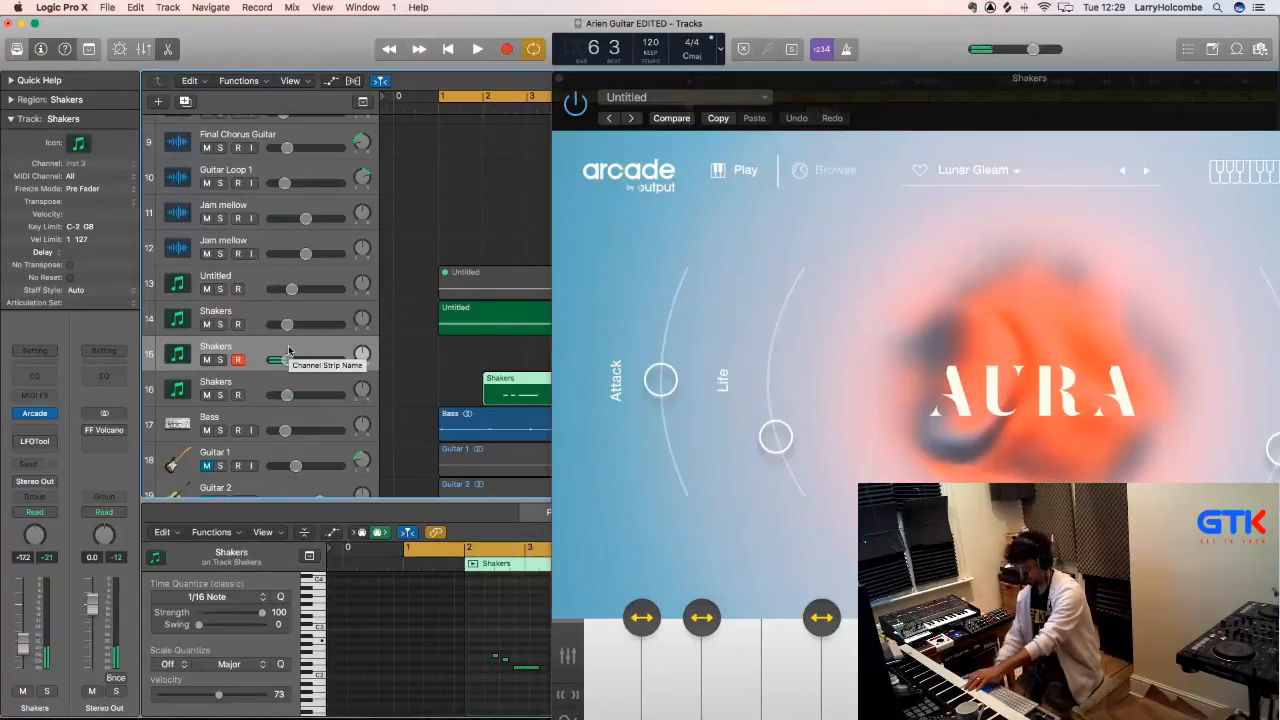
- Record an eight-bar Lunar Gleam part on track 15 from bar 1, keeping the Arcade window out of the way, and close Arcade
{"action": "key", "text": "space"}
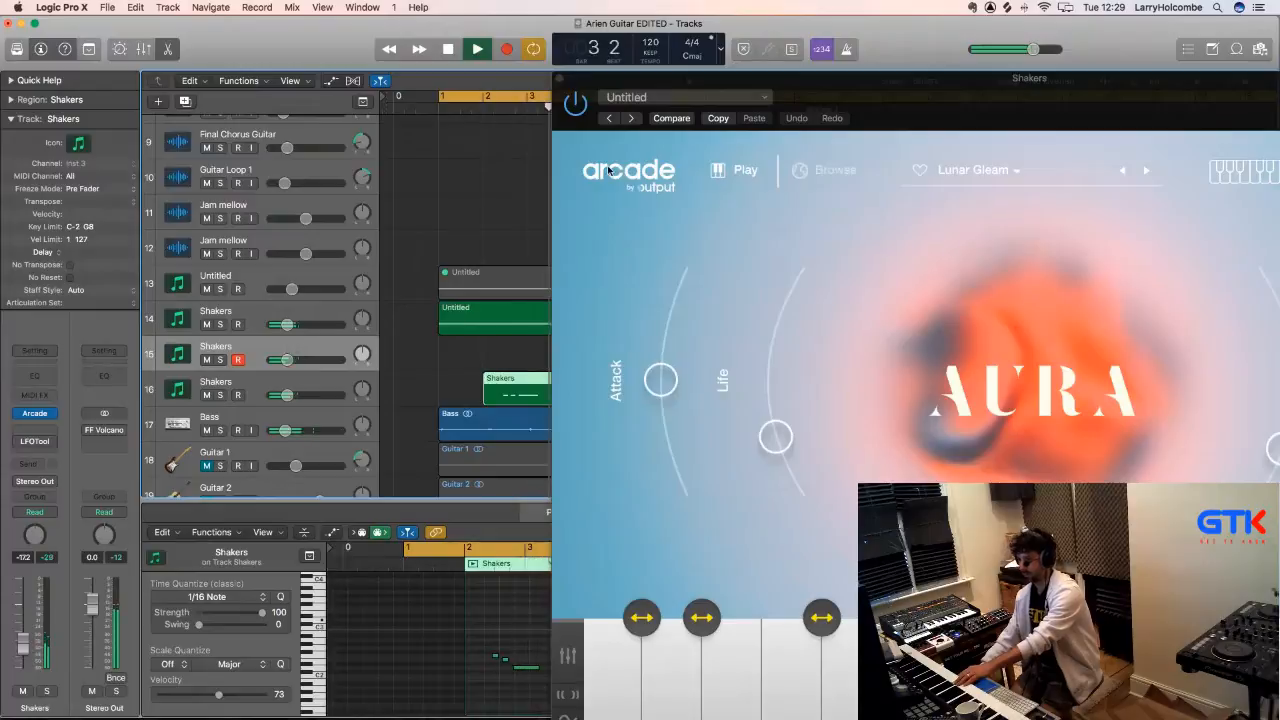
{"action": "left_click_drag", "start_coordinate": [599, 77], "coordinate": [324, 44]}
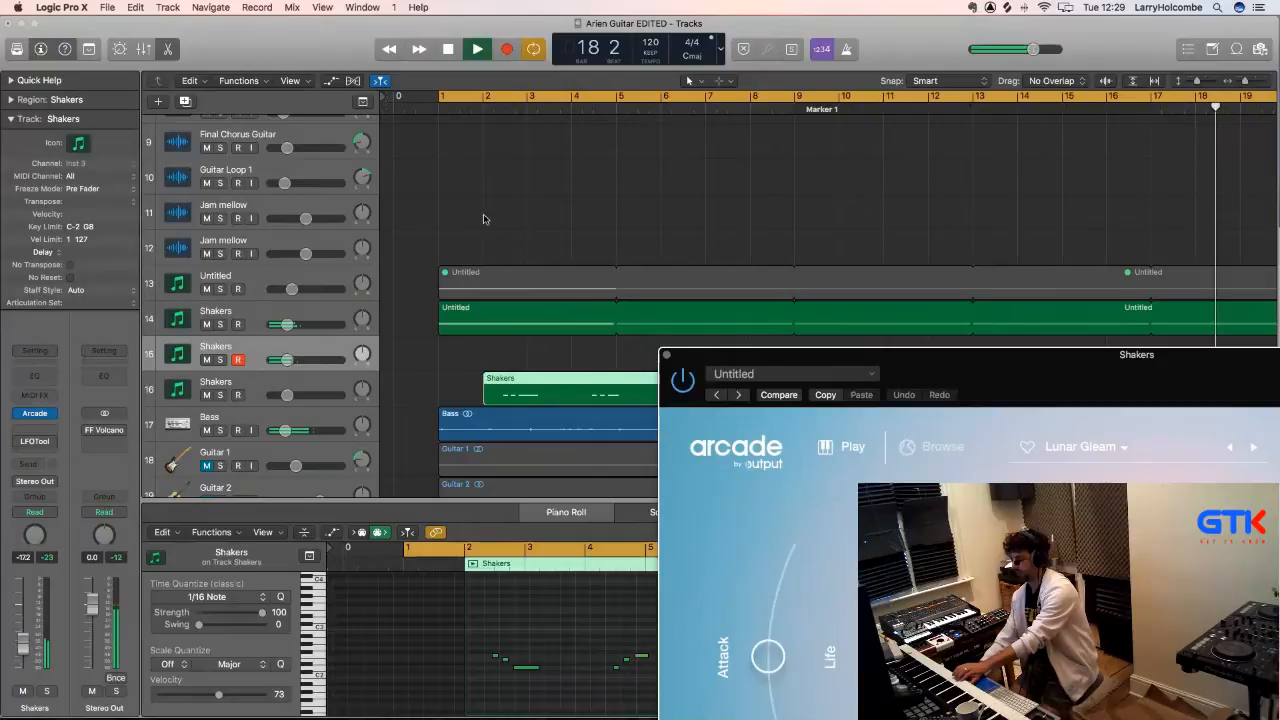
{"action": "key", "text": "r"}
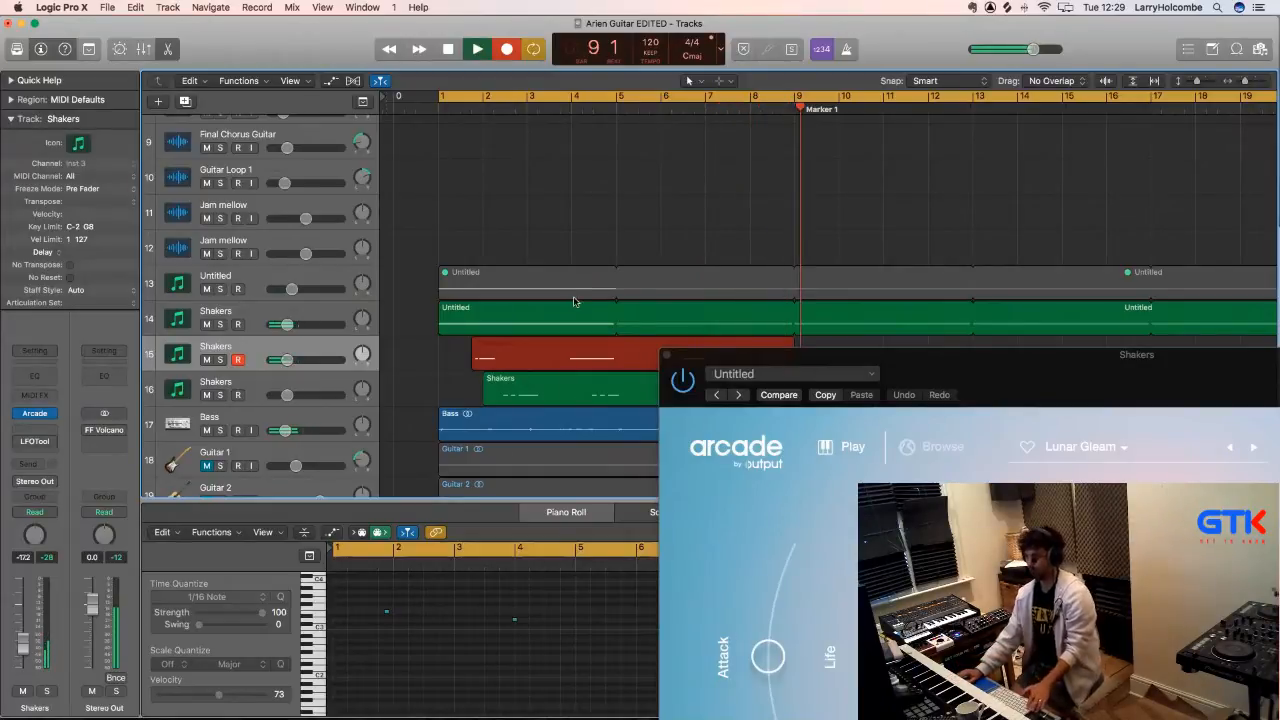
{"action": "key", "text": "space"}
{"action": "left_click", "coordinate": [667, 357]}
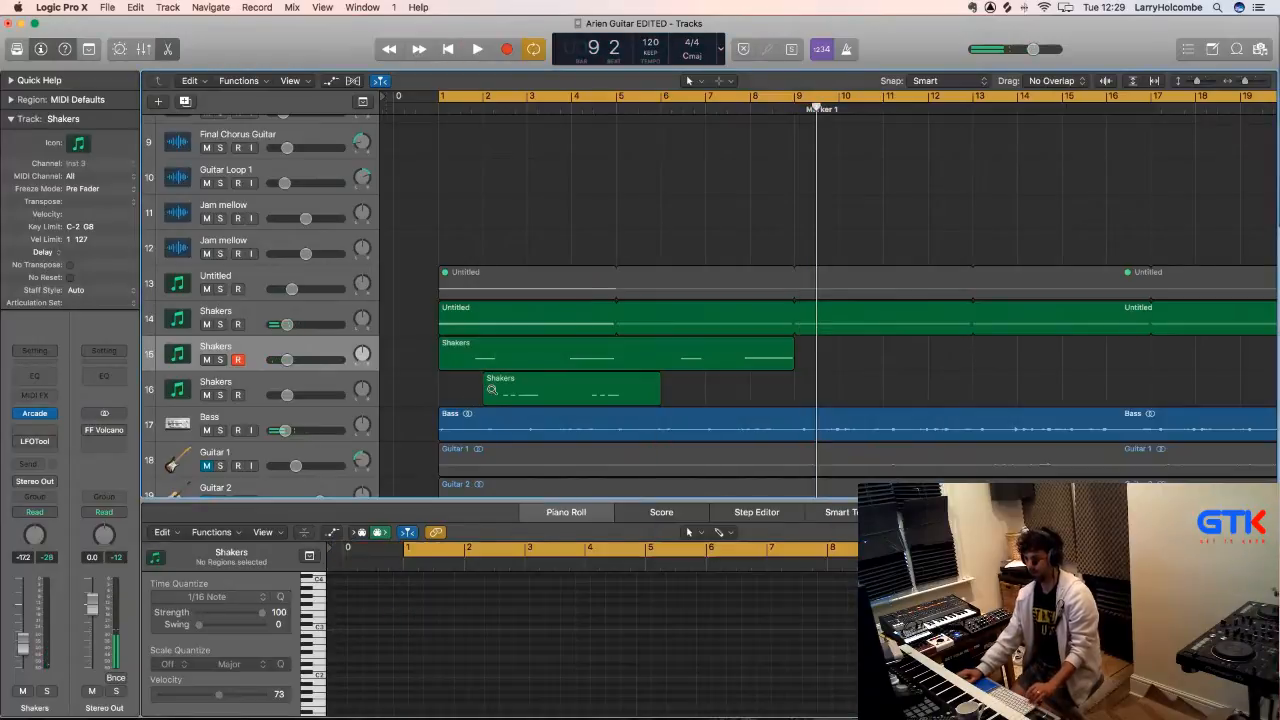
- Examine the timing of the track 16 region against track 15 during playback and hide the Piano Roll
{"action": "left_click_drag", "start_coordinate": [461, 340], "coordinate": [557, 440]}
{"action": "left_click", "coordinate": [725, 305]}
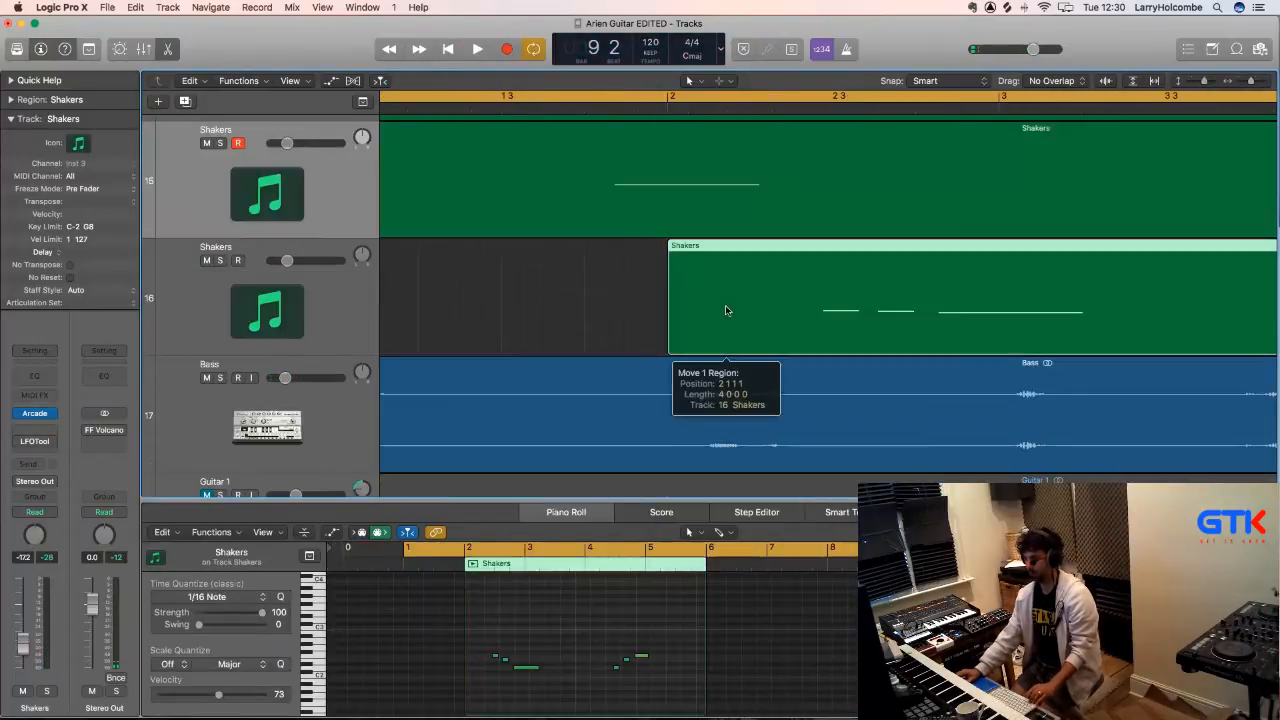
{"action": "left_click", "coordinate": [727, 314], "text": "ctrl+alt"}
{"action": "key", "text": "space"}
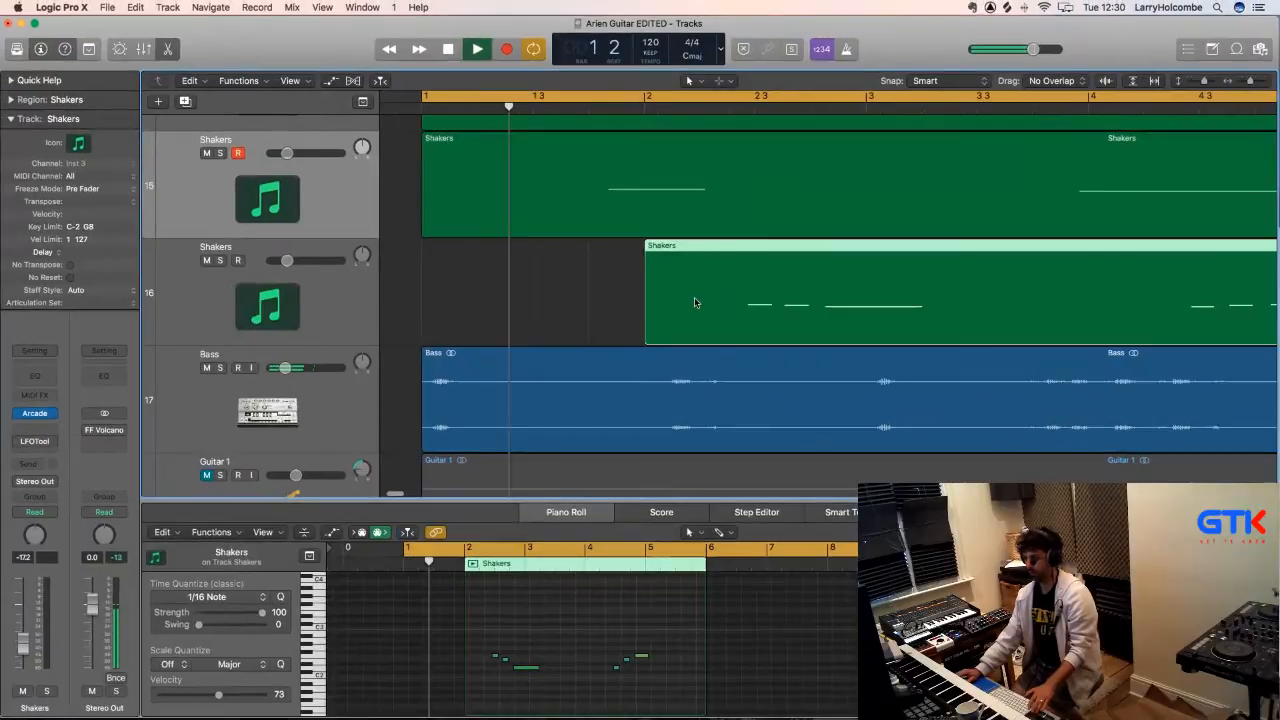
{"action": "key", "text": "e"}
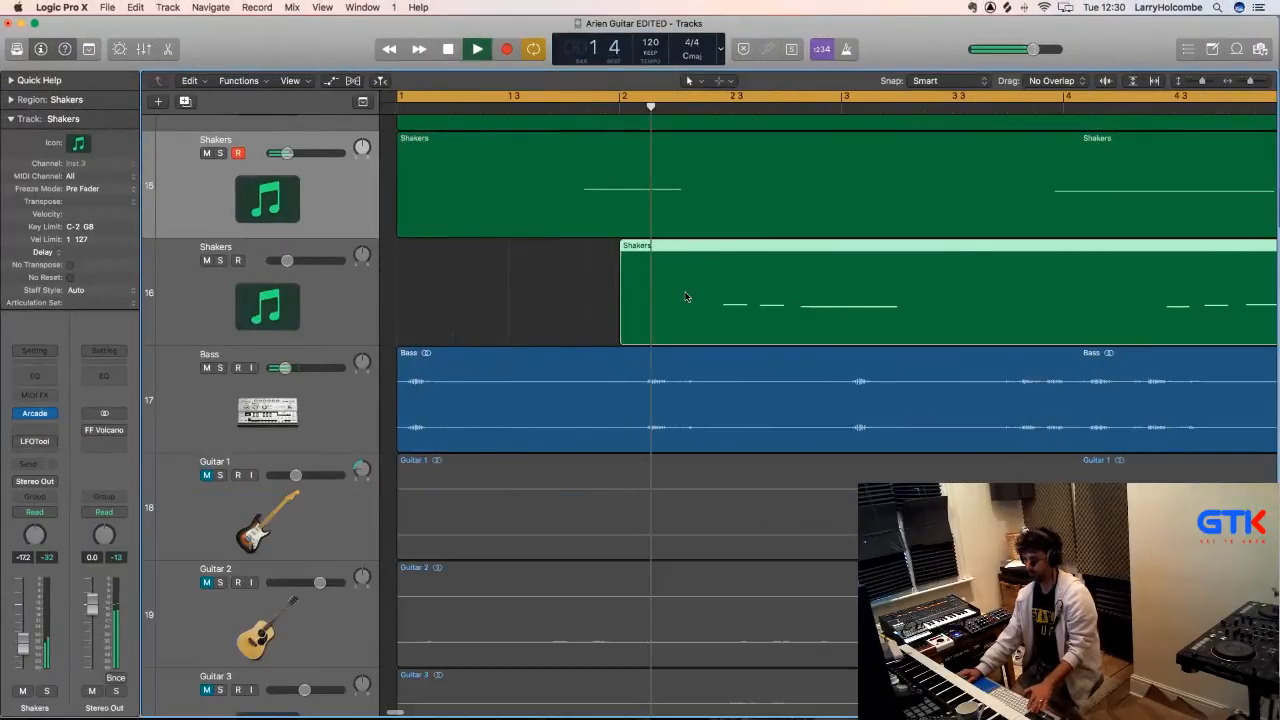
{"action": "key", "text": "space"}
- Set Arcade's input quantize to 1/4 on track 16 and close the plug-in window
{"action": "left_click", "coordinate": [338, 304]}
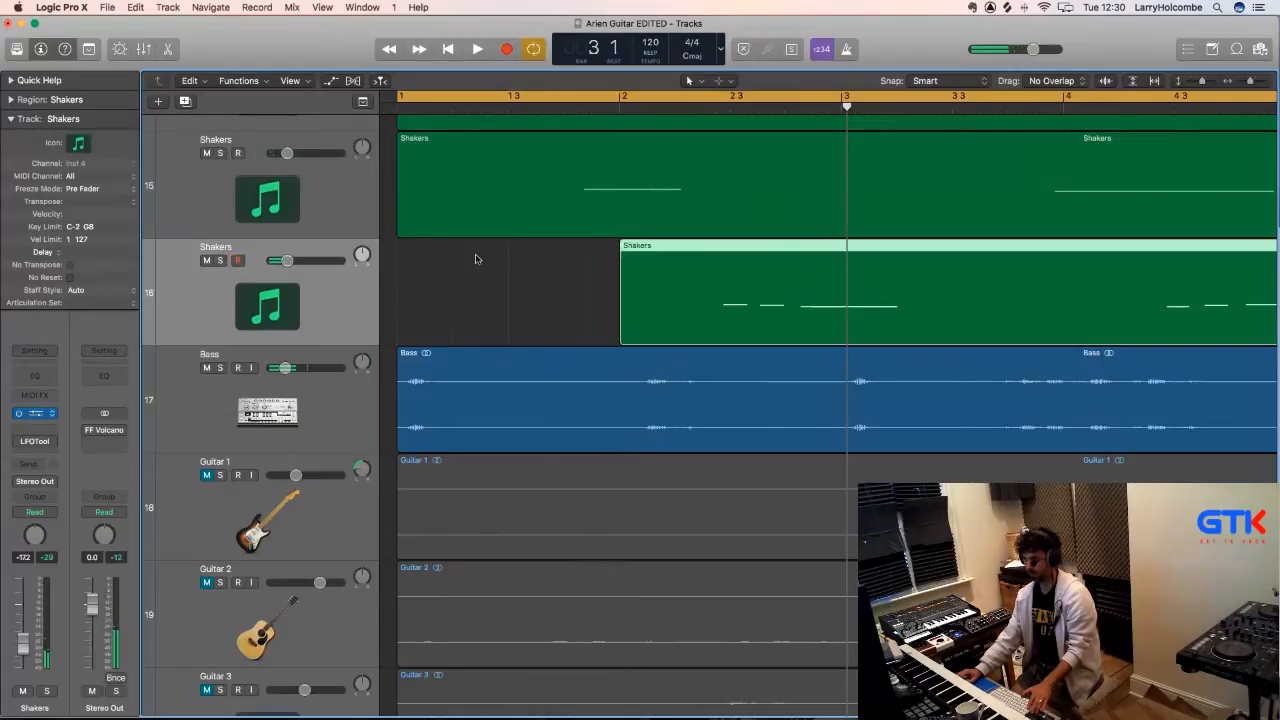
{"action": "key", "text": "v"}
{"action": "left_click", "coordinate": [935, 131]}
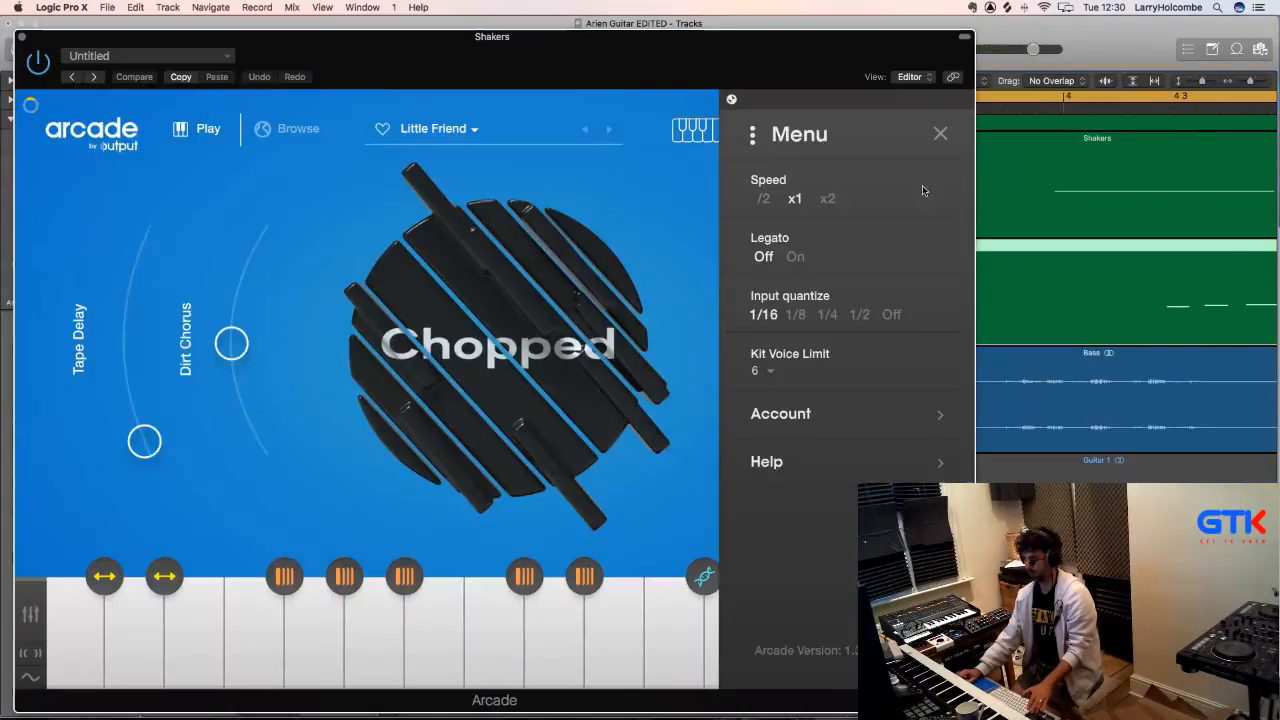
{"action": "left_click", "coordinate": [828, 315]}
{"action": "left_click", "coordinate": [22, 38]}
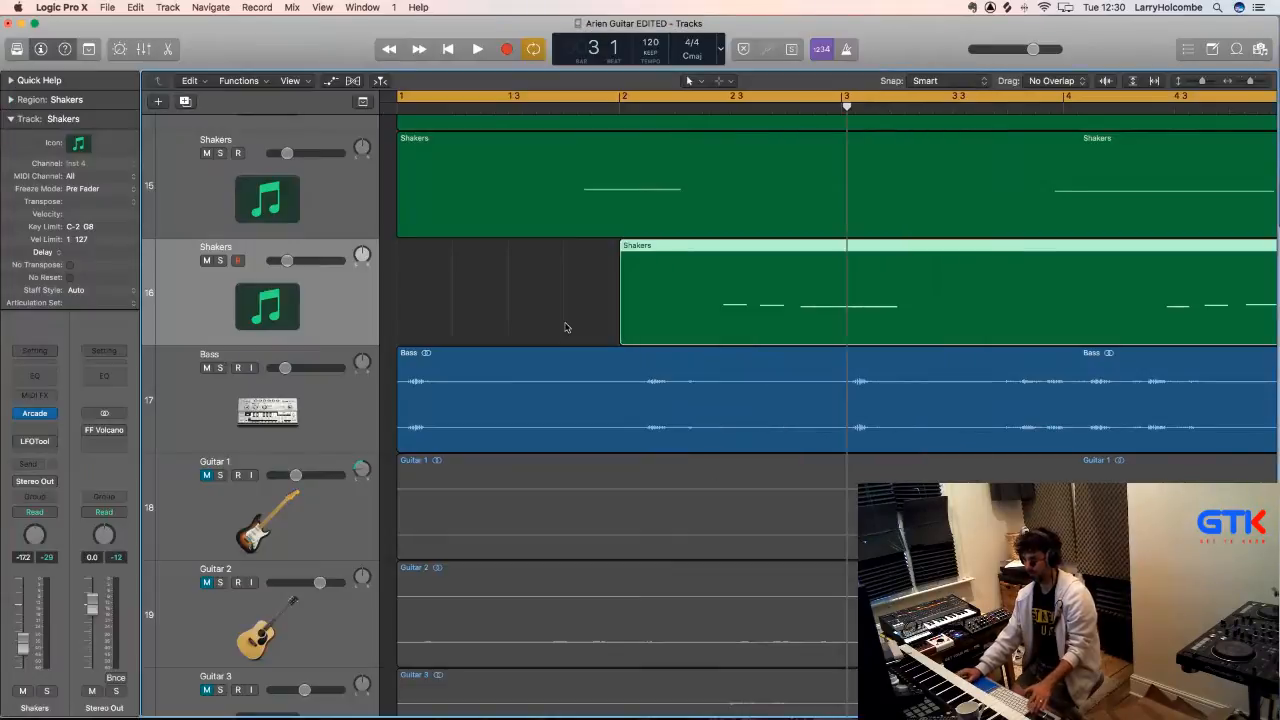
- Play the arrangement from bar 2 with more of the tracks in view to hear the track 16 part
{"action": "key", "text": "space"}
{"action": "left_click", "coordinate": [521, 286], "text": "ctrl+alt"}
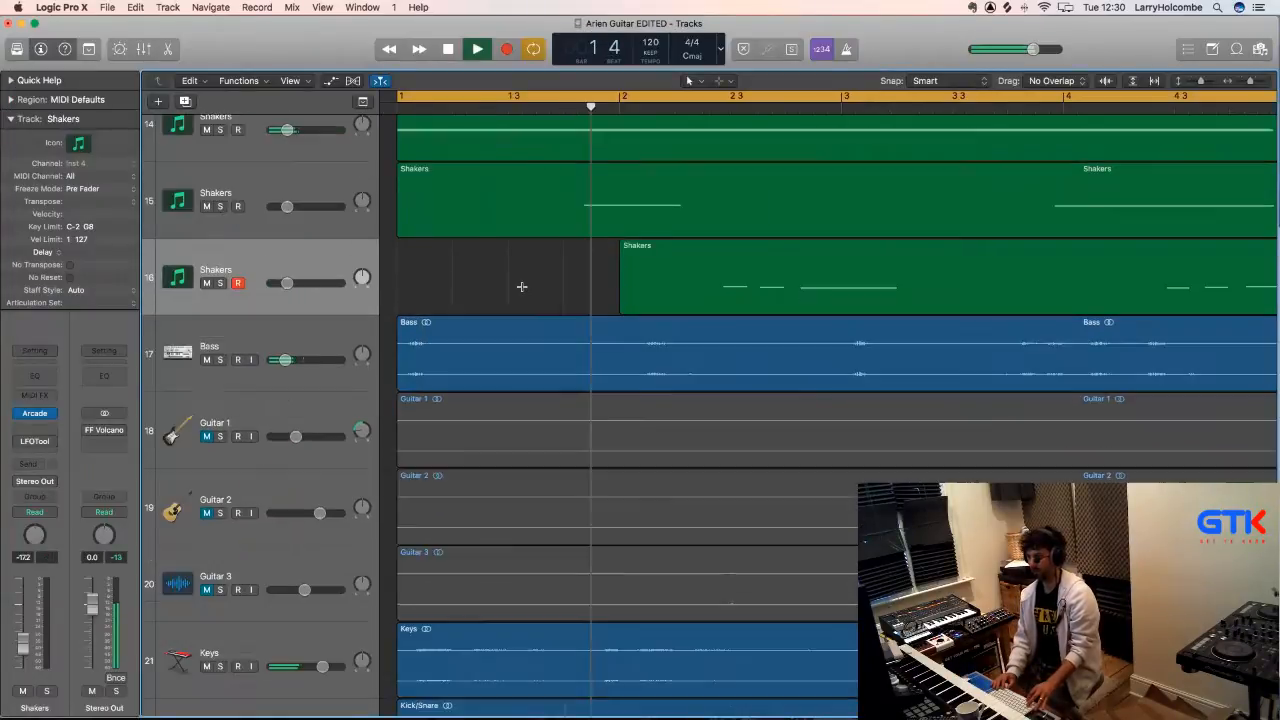
{"action": "left_click", "coordinate": [521, 286], "text": "ctrl+alt"}
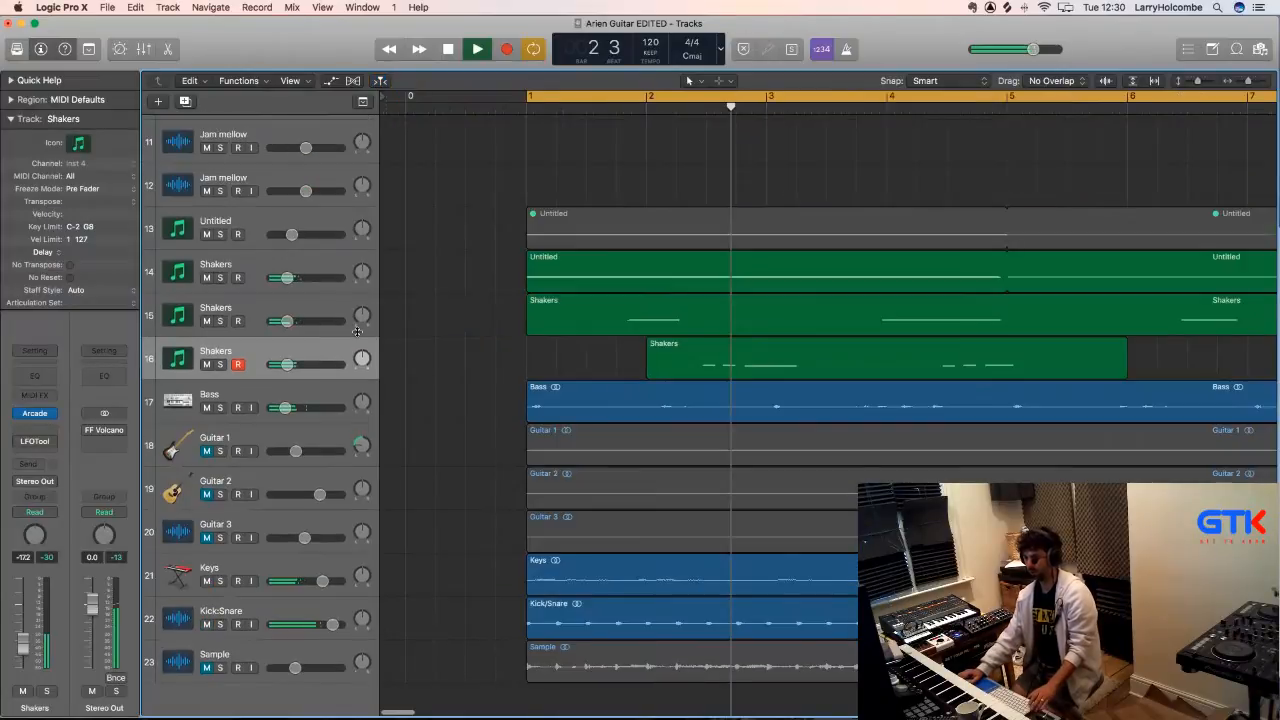
{"action": "left_click", "coordinate": [655, 110]}
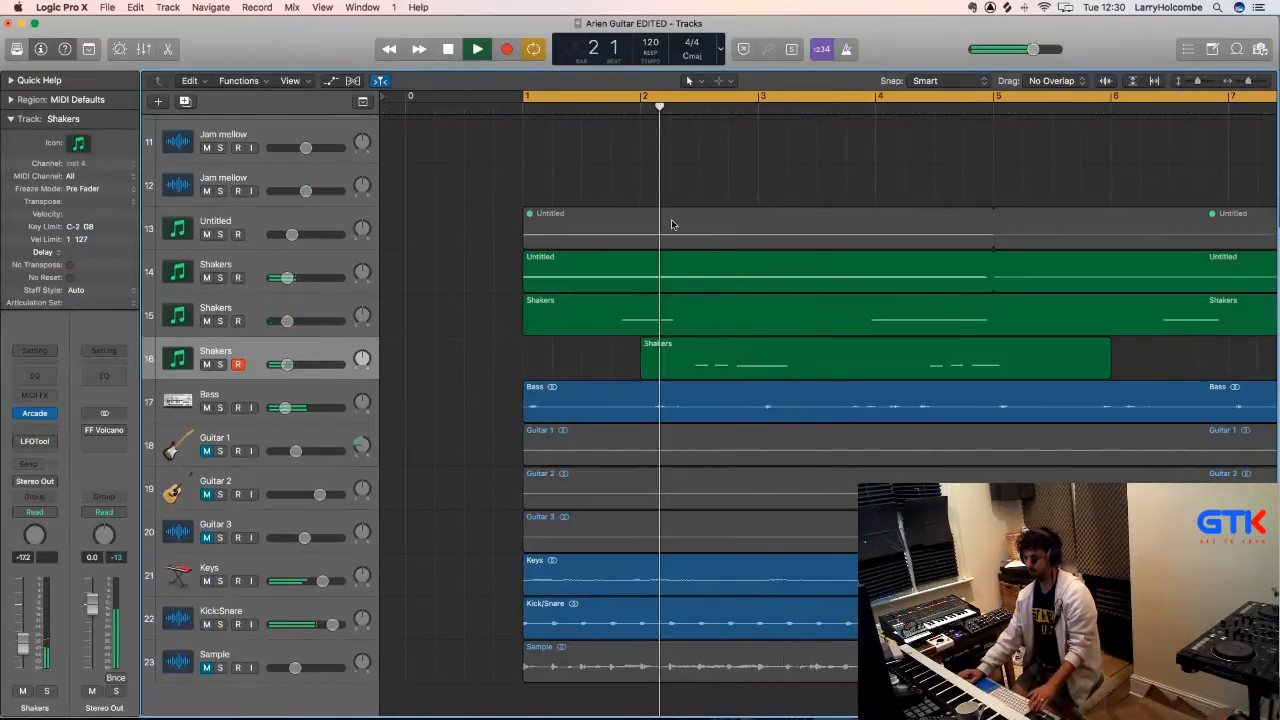
{"action": "key", "text": "space"}
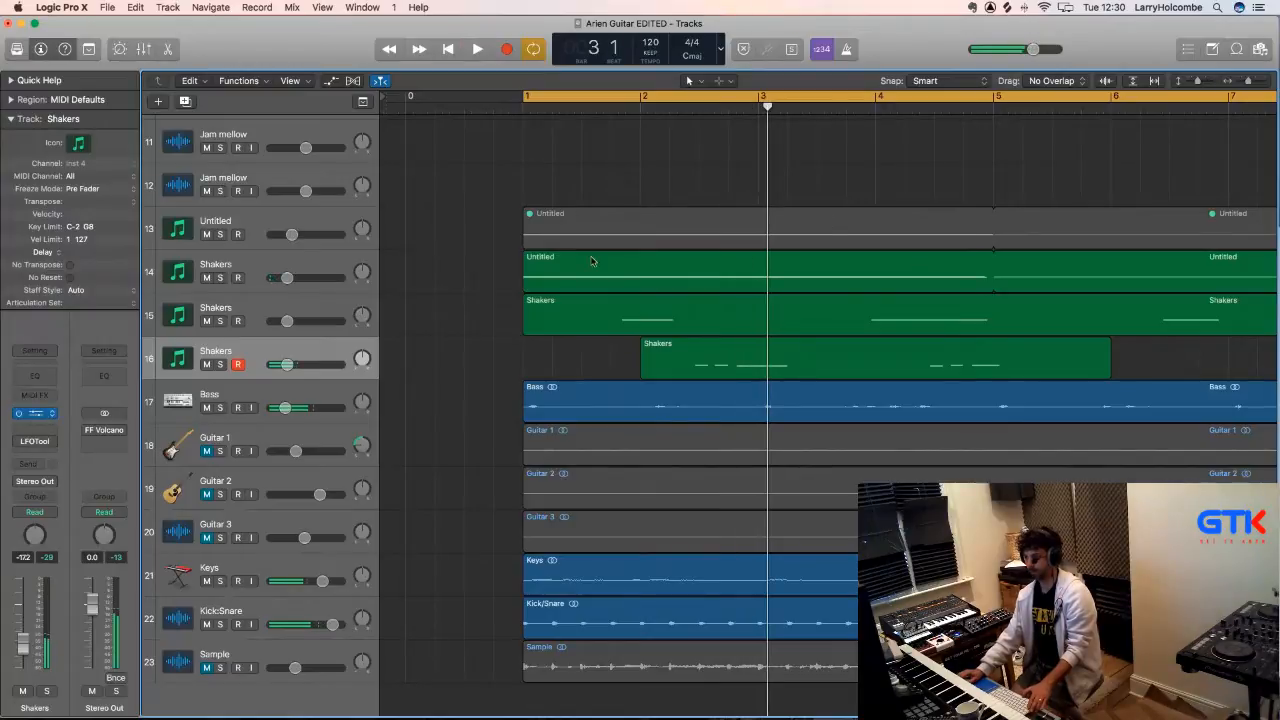
- Check Arcade's input quantize setting on track 16 and listen to its region with the arrangement again
{"action": "left_click", "coordinate": [35, 413]}
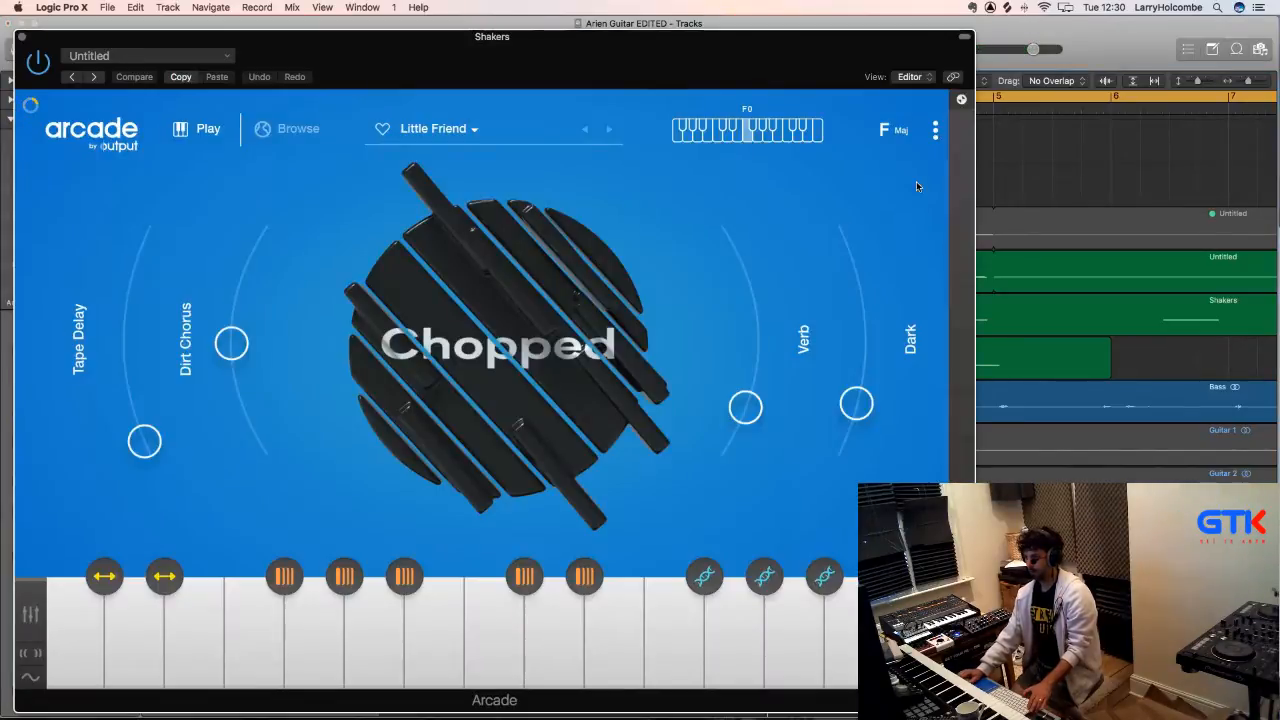
{"action": "left_click", "coordinate": [936, 130]}
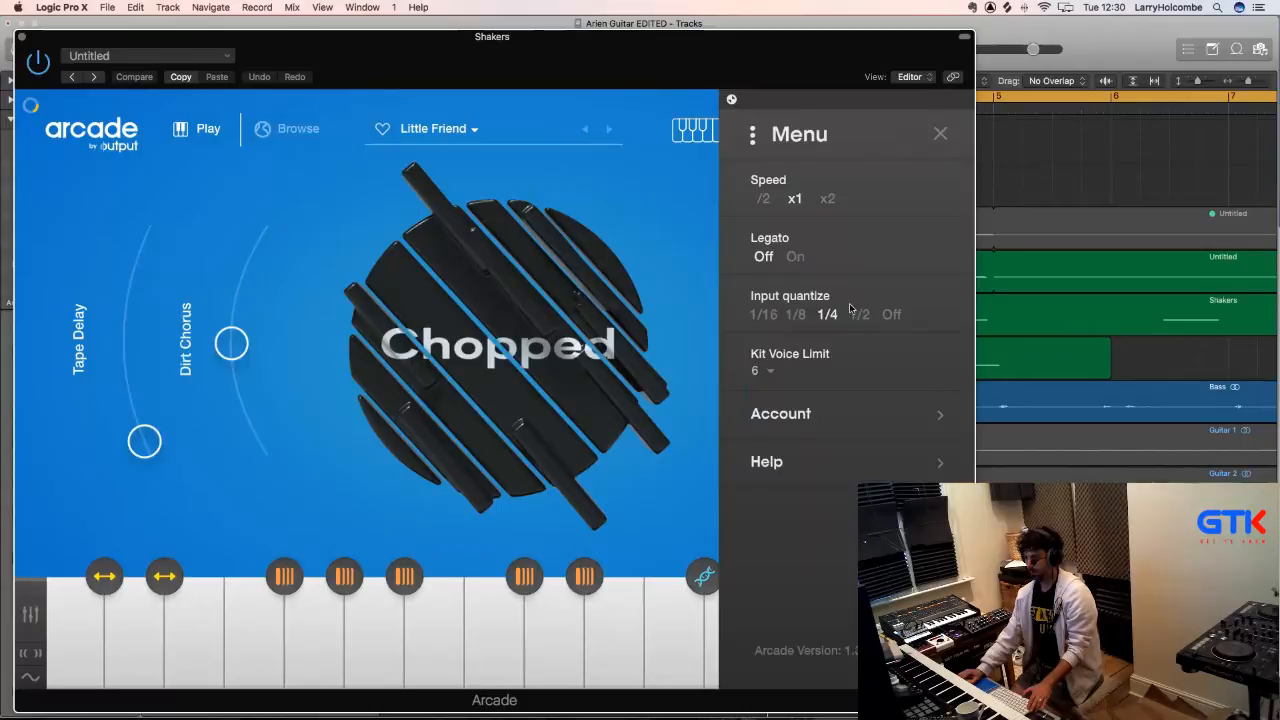
{"action": "left_click", "coordinate": [22, 37]}
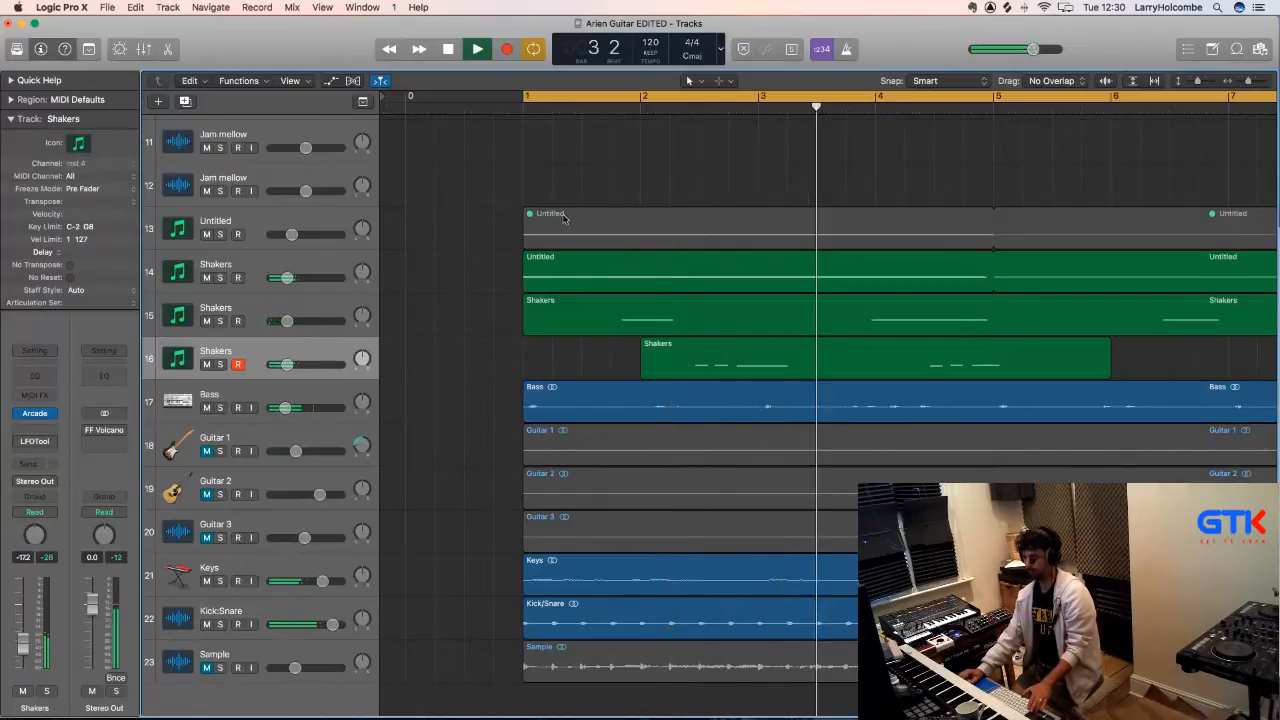
{"action": "left_click", "coordinate": [678, 360]}
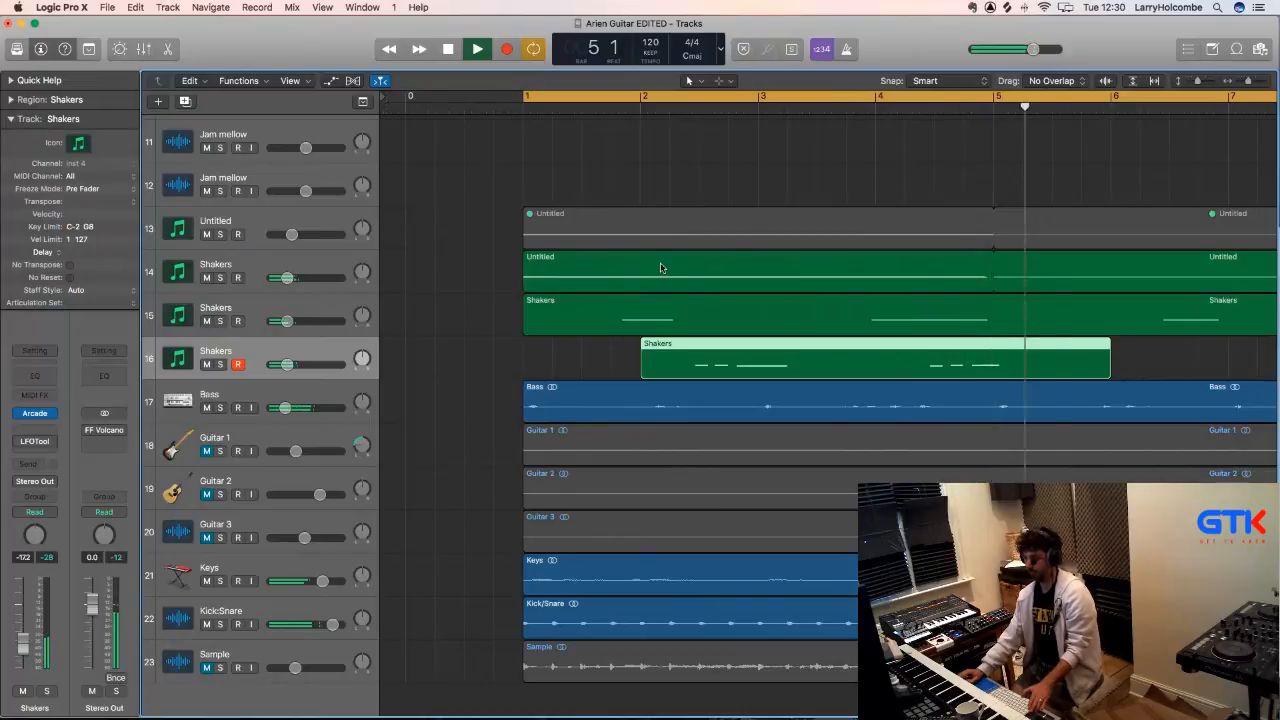
{"action": "key", "text": "space"}
{"action": "left_click", "coordinate": [427, 356]}
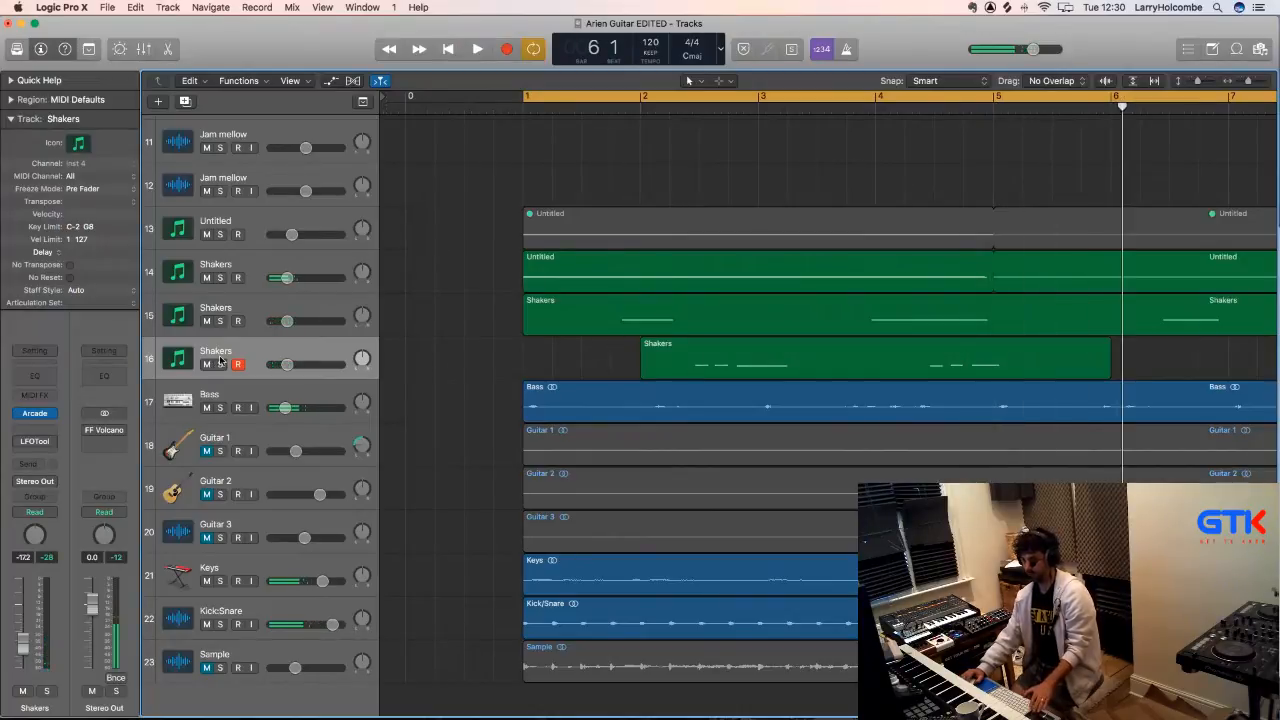
- Mute track 16 and rename it Nice chords
{"action": "left_click", "coordinate": [216, 351]}
{"action": "double_click", "coordinate": [216, 351]}
{"action": "type", "text": "B"}
{"action": "type", "text": "ice chords"}
{"action": "key", "text": "Return"}
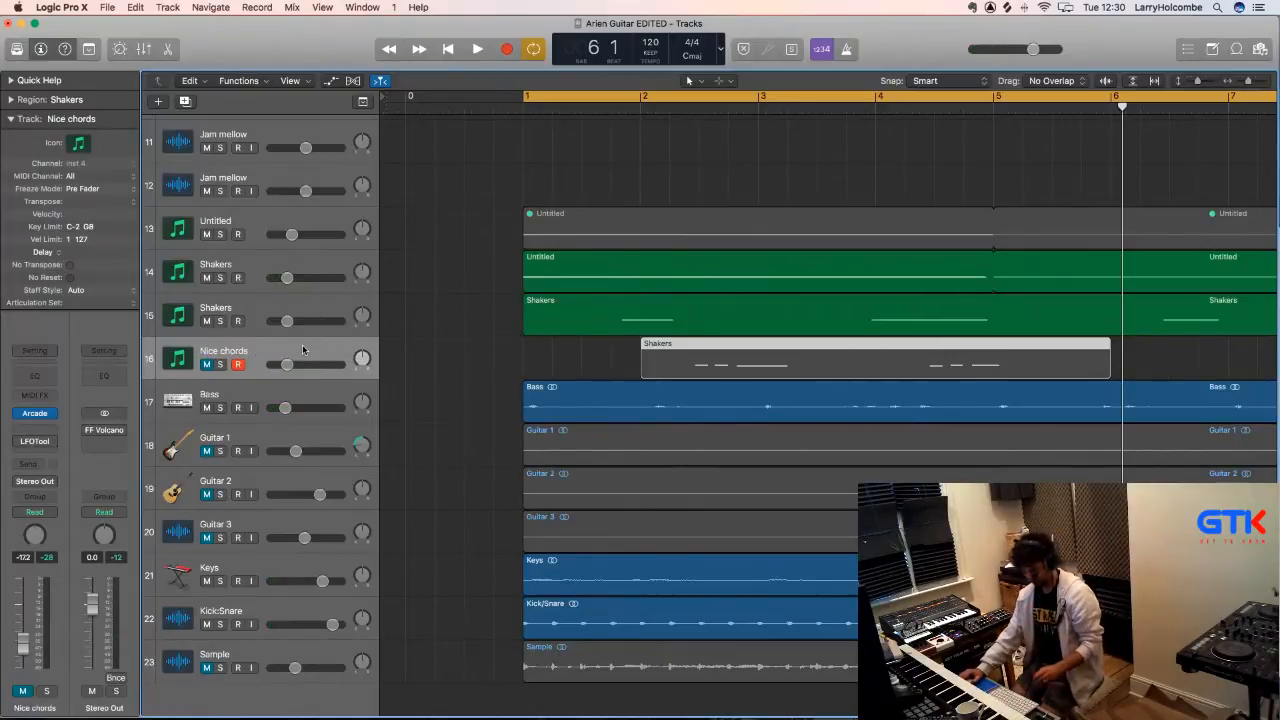
- Duplicate the Nice chords track as an unmuted track 17 and open Arcade on it
{"action": "key", "text": "super+d"}
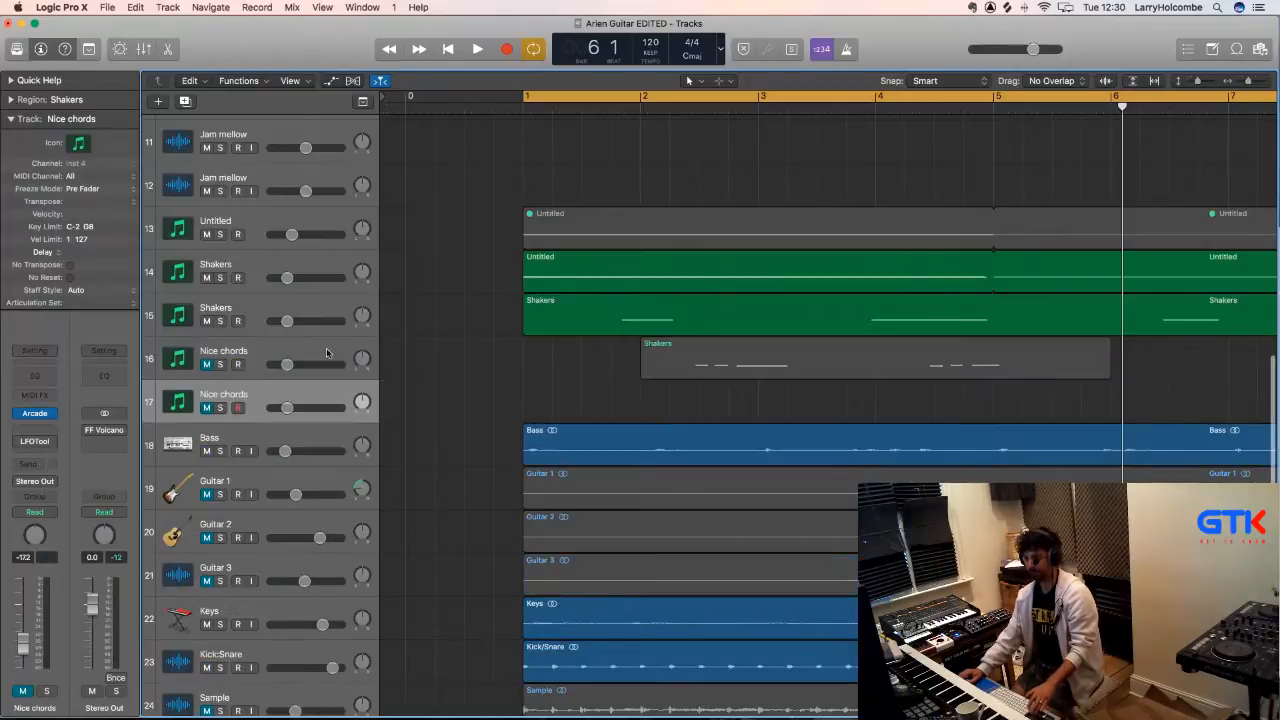
{"action": "left_click", "coordinate": [206, 407]}
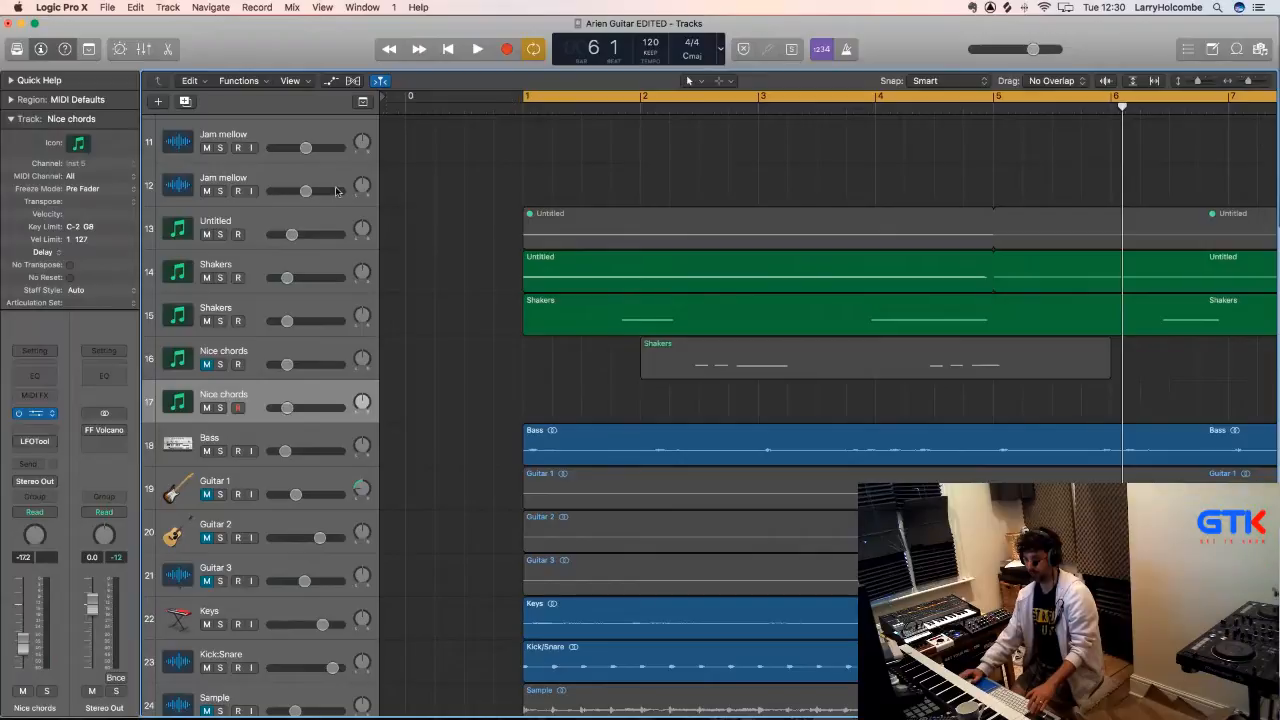
{"action": "key", "text": "v"}
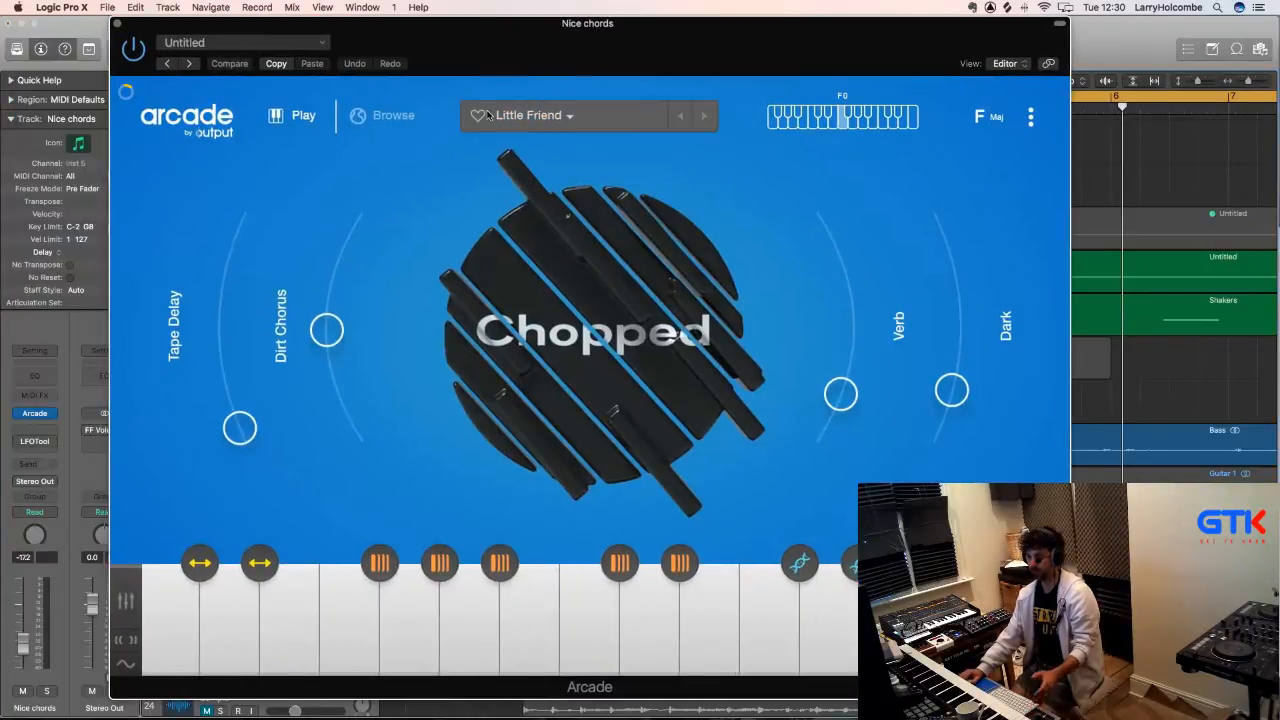
- Browse the kits in Arcade's Feed down to the Dreamy EDM Vibes section
{"action": "left_click", "coordinate": [385, 116]}
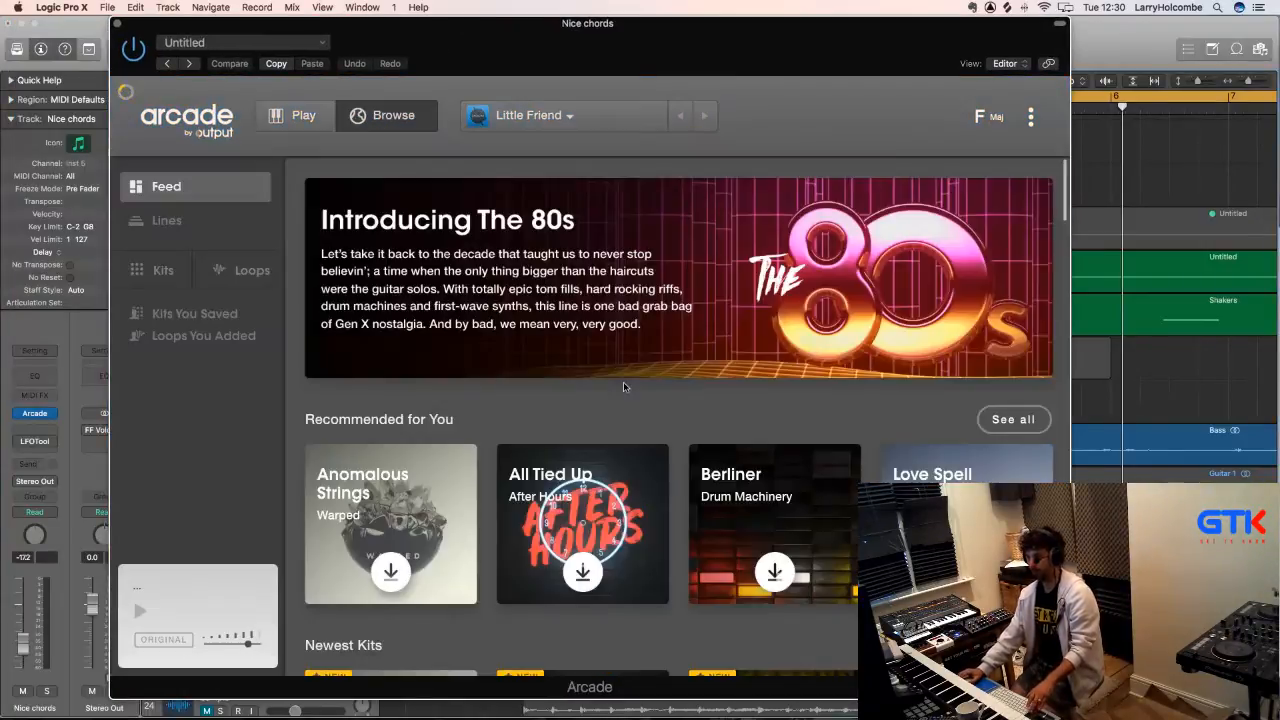
{"action": "scroll", "coordinate": [623, 387], "scroll_direction": "down", "scroll_amount": 10}
{"action": "scroll", "coordinate": [623, 387], "scroll_direction": "down", "scroll_amount": 2}
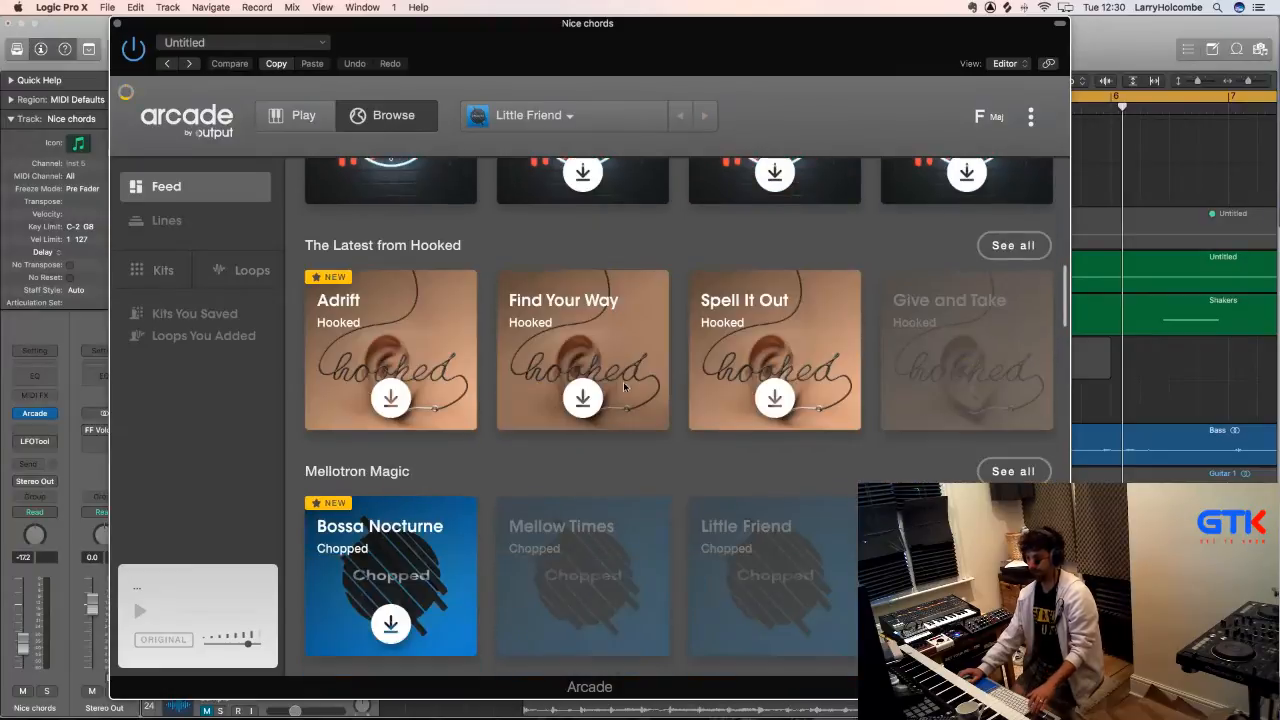
{"action": "scroll", "coordinate": [623, 387], "scroll_direction": "down", "scroll_amount": 12}
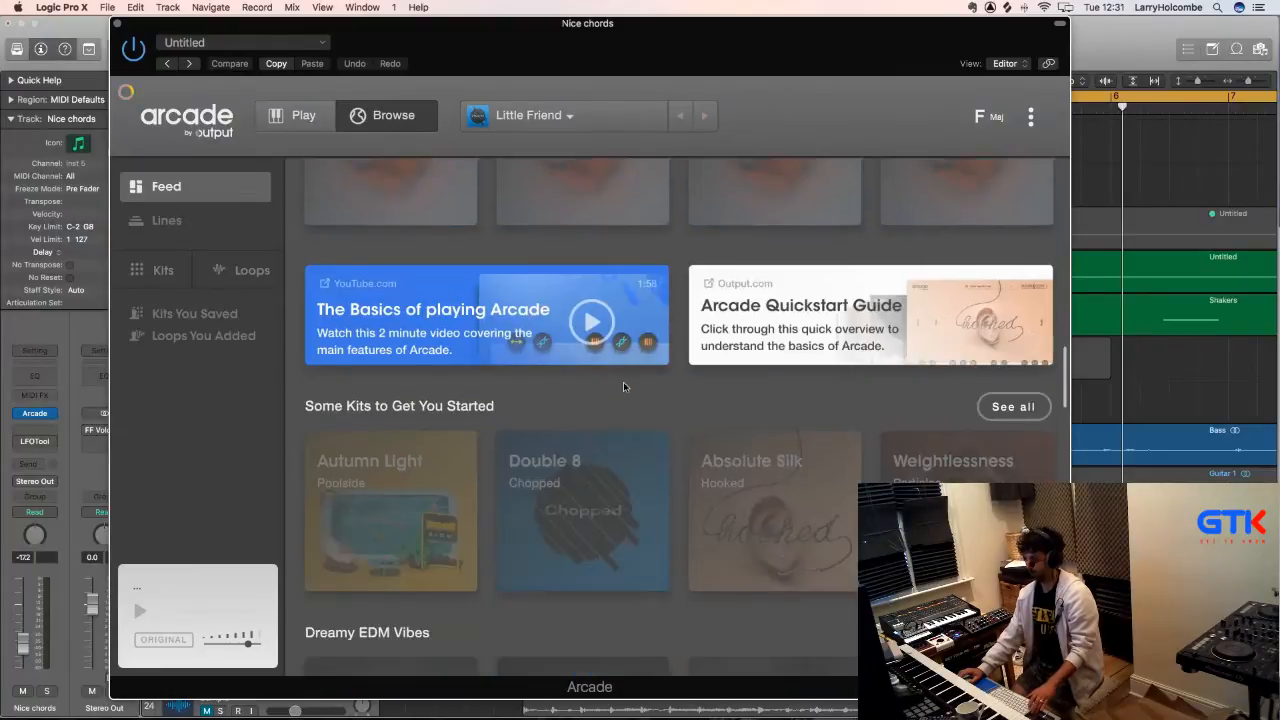
{"action": "scroll", "coordinate": [623, 387], "scroll_direction": "down", "scroll_amount": 3}
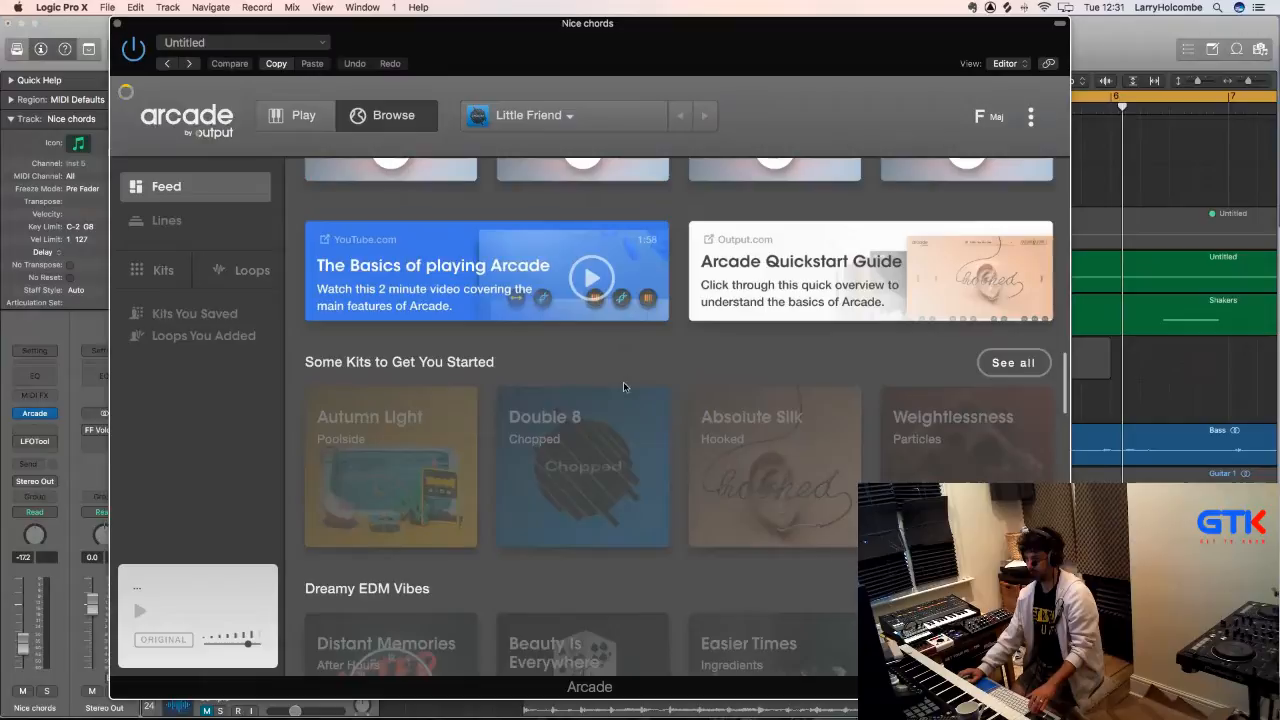
{"action": "scroll", "coordinate": [623, 387], "scroll_direction": "down", "scroll_amount": 6}
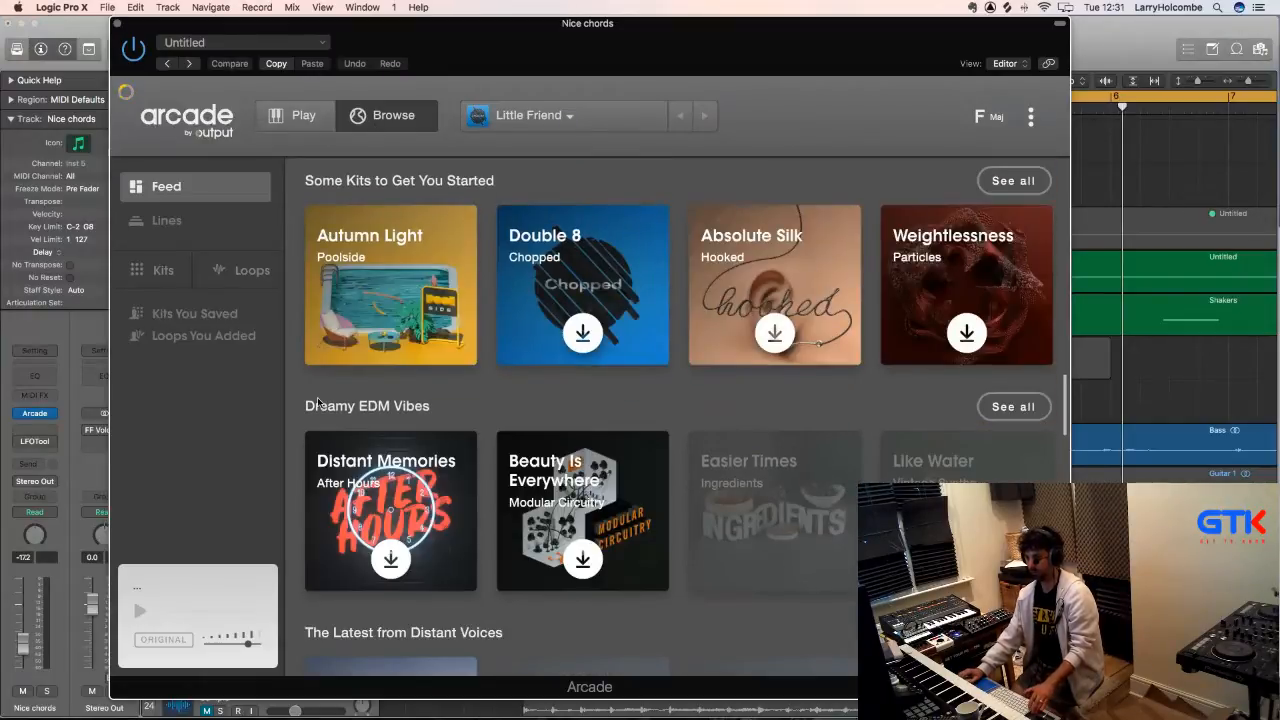
- Look through Arcade's Lines and open the Drum Sesh line to browse its kits
{"action": "left_click", "coordinate": [166, 220]}
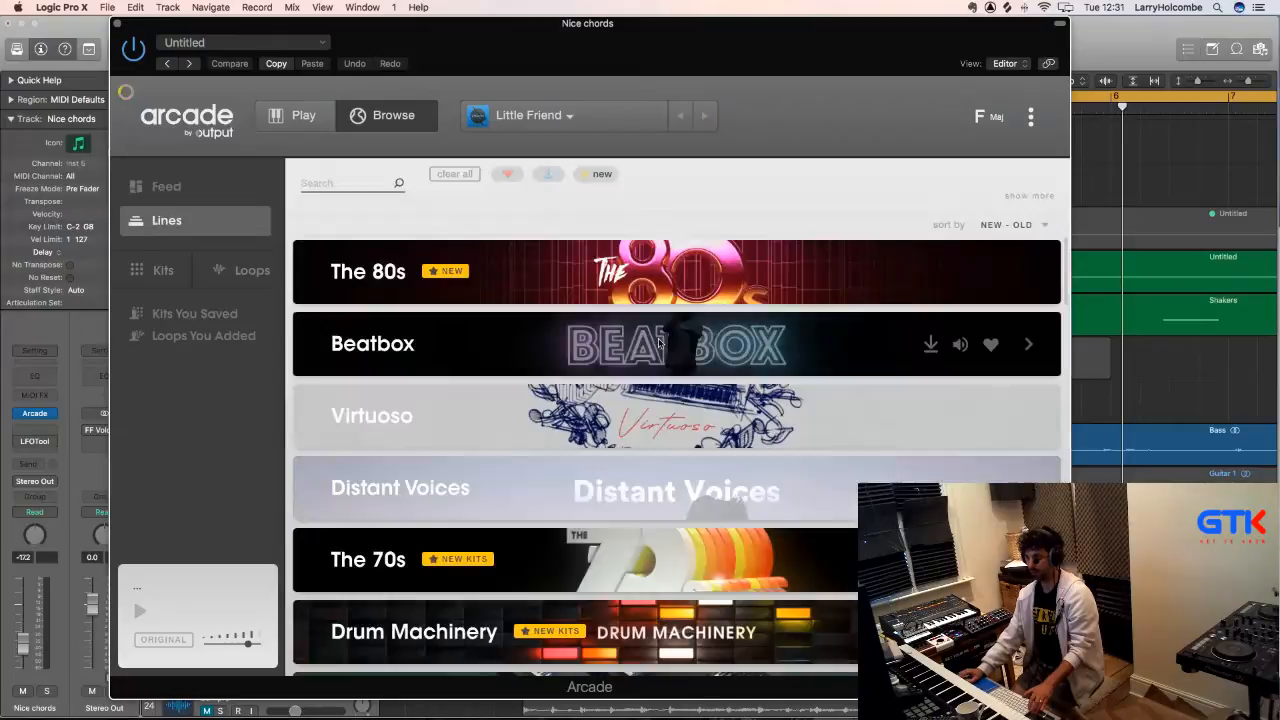
{"action": "scroll", "coordinate": [619, 355], "scroll_direction": "down", "scroll_amount": 15}
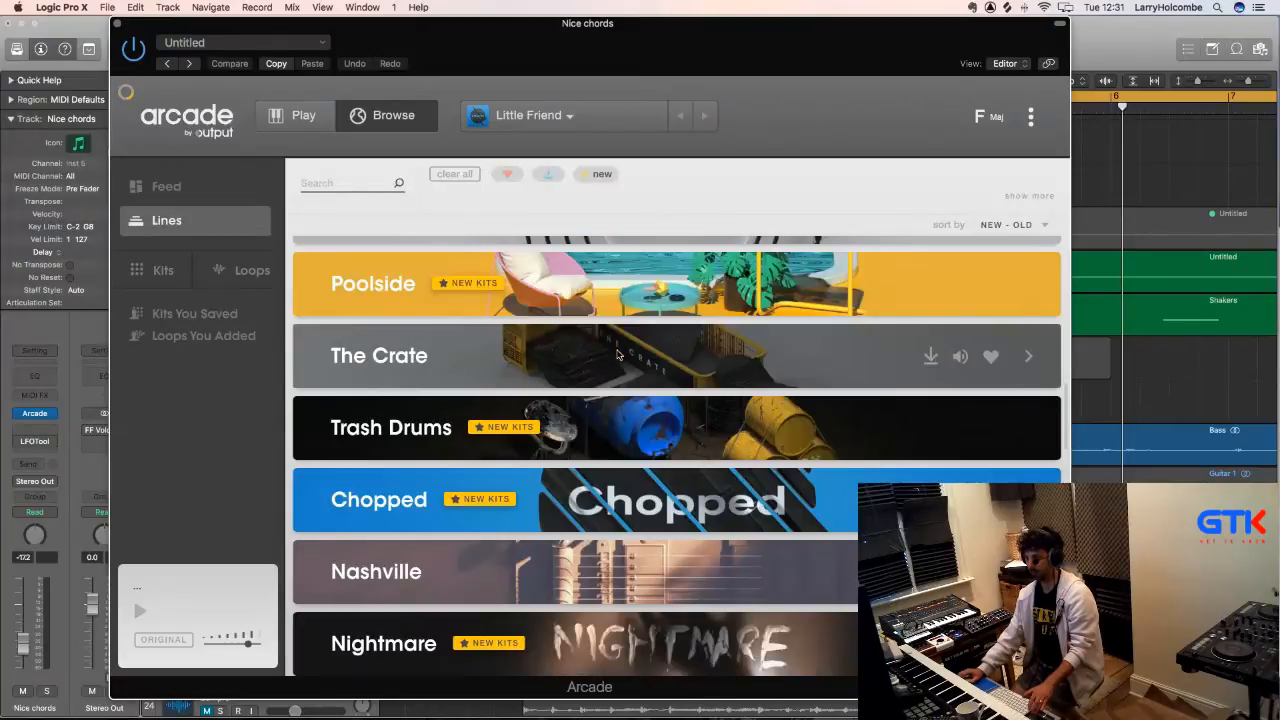
{"action": "scroll", "coordinate": [619, 355], "scroll_direction": "down", "scroll_amount": 5}
{"action": "scroll", "coordinate": [618, 354], "scroll_direction": "down", "scroll_amount": 5}
{"action": "scroll", "coordinate": [618, 354], "scroll_direction": "up", "scroll_amount": 4}
{"action": "left_click", "coordinate": [749, 470]}
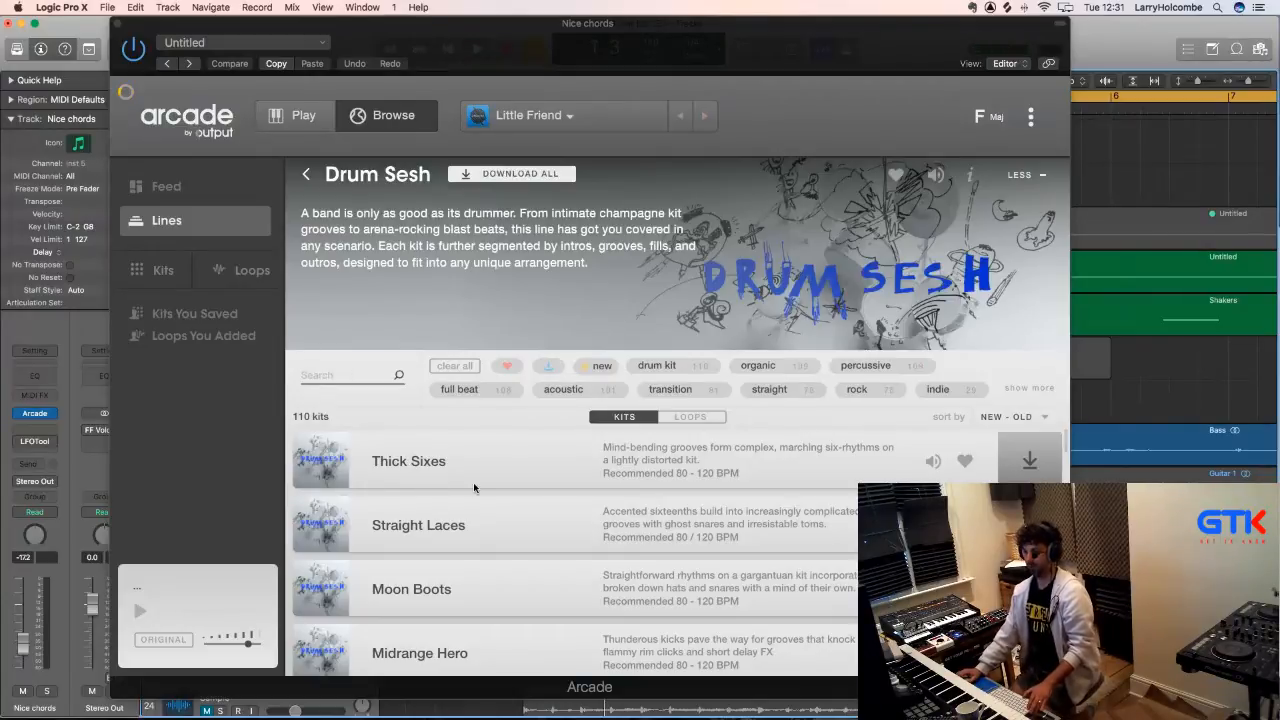
{"action": "scroll", "coordinate": [474, 487], "scroll_direction": "down", "scroll_amount": 1}
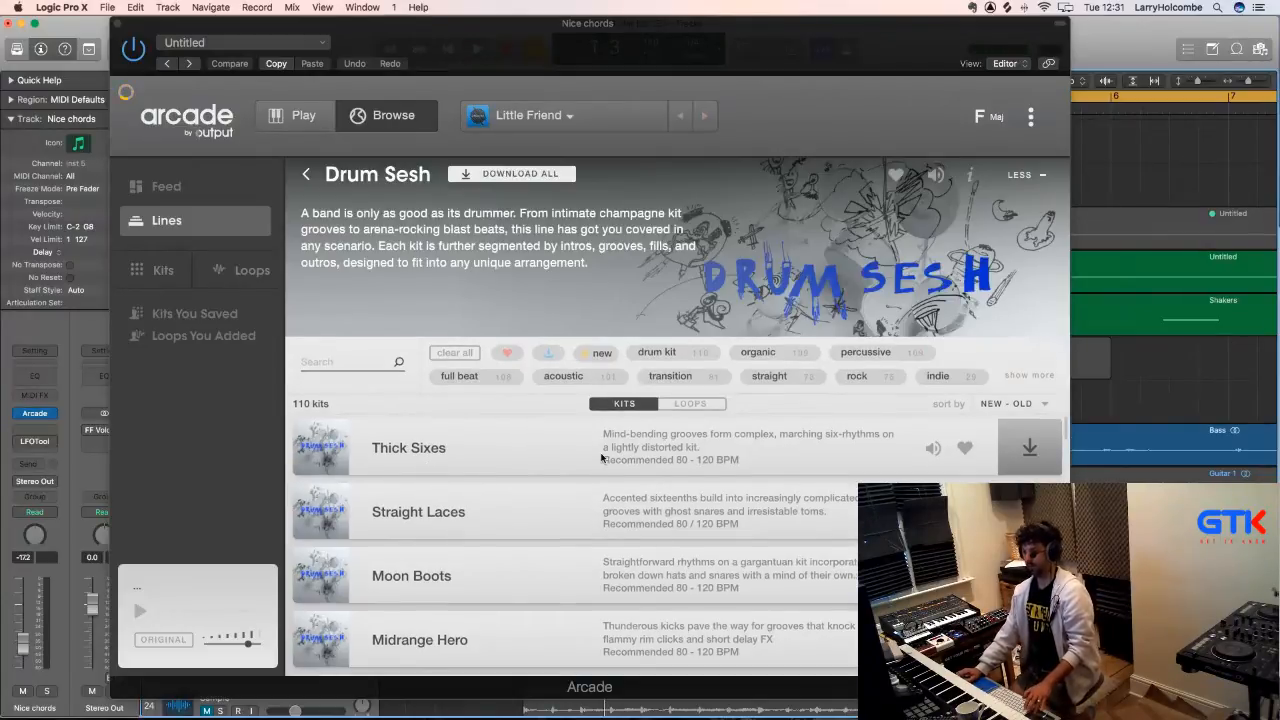
- Preview the Moon Boots, Midrange Hero and Hipster kits in the Drum Sesh line
{"action": "scroll", "coordinate": [730, 497], "scroll_direction": "down", "scroll_amount": 3}
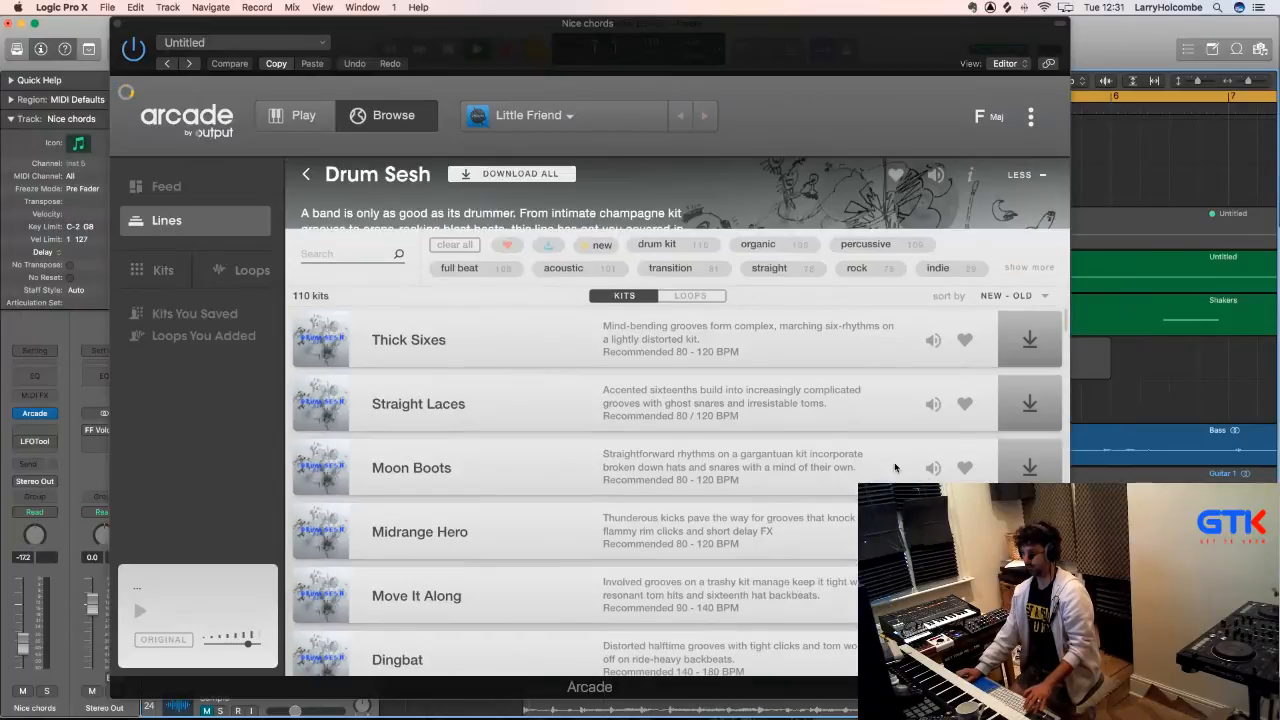
{"action": "left_click", "coordinate": [932, 468]}
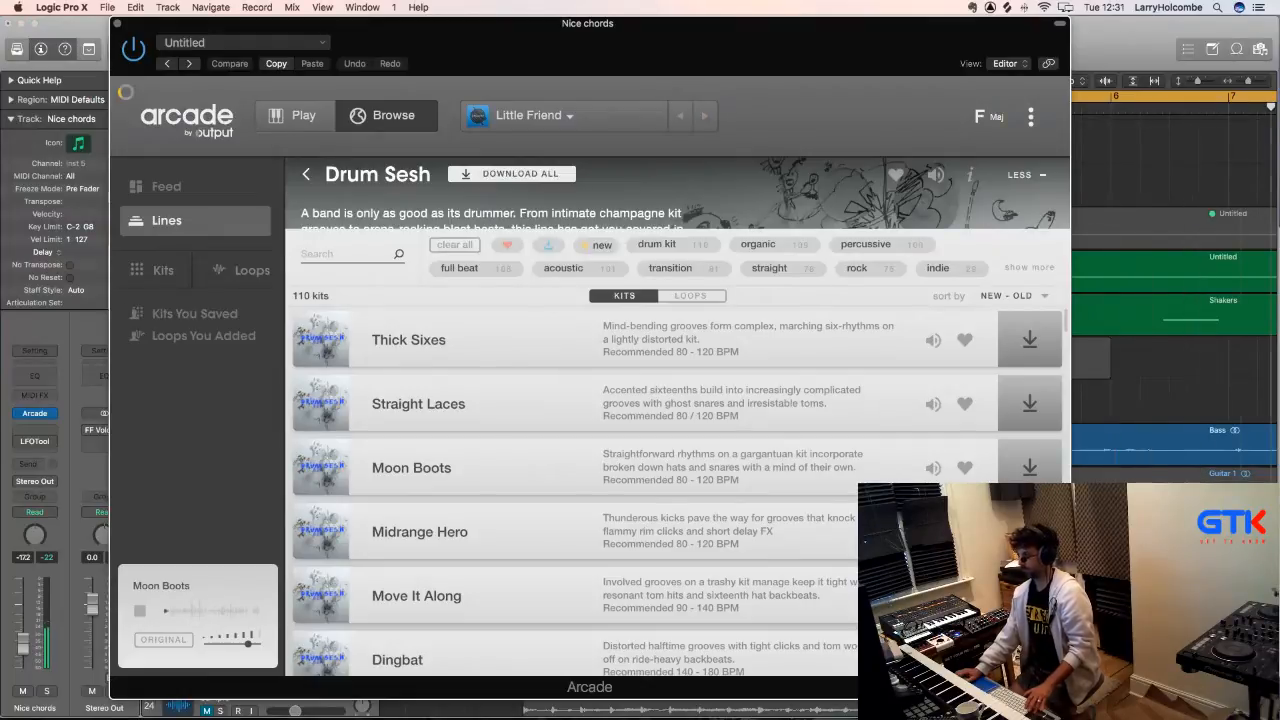
{"action": "scroll", "coordinate": [677, 440], "scroll_direction": "down", "scroll_amount": 1}
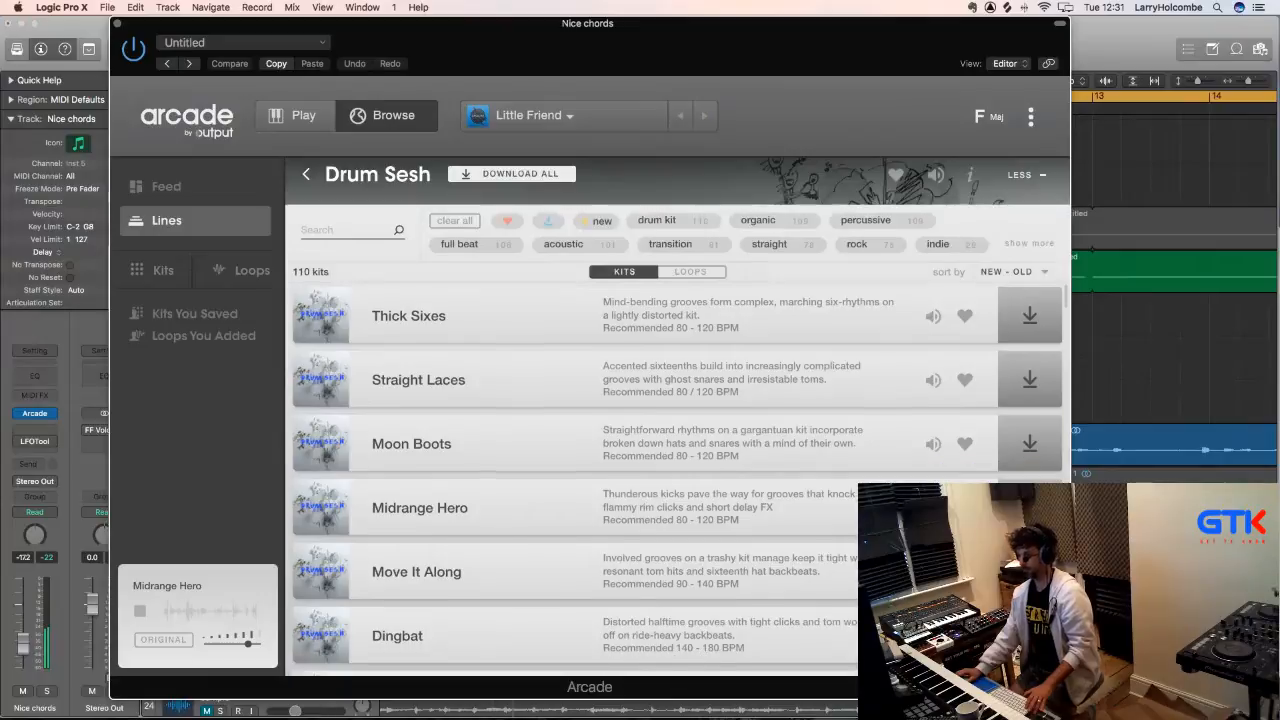
{"action": "scroll", "coordinate": [677, 470], "scroll_direction": "down", "scroll_amount": 5}
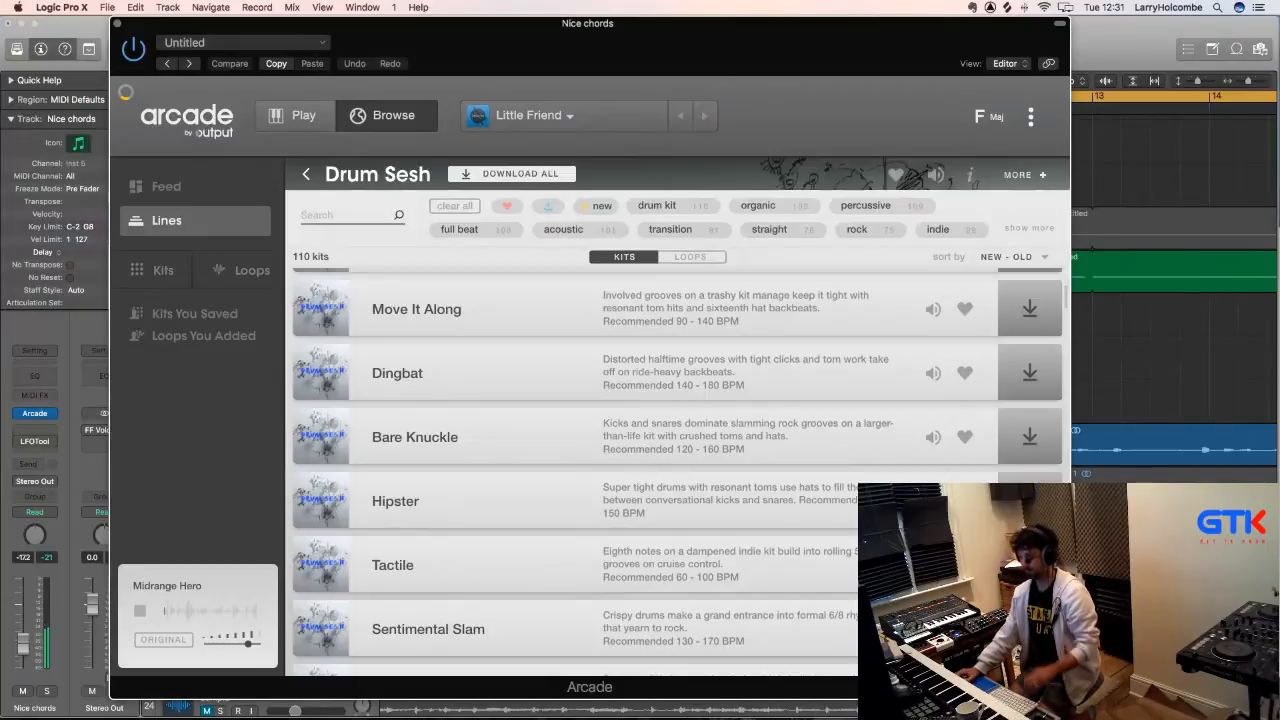
{"action": "left_click", "coordinate": [933, 501]}
{"action": "scroll", "coordinate": [680, 472], "scroll_direction": "down", "scroll_amount": 1}
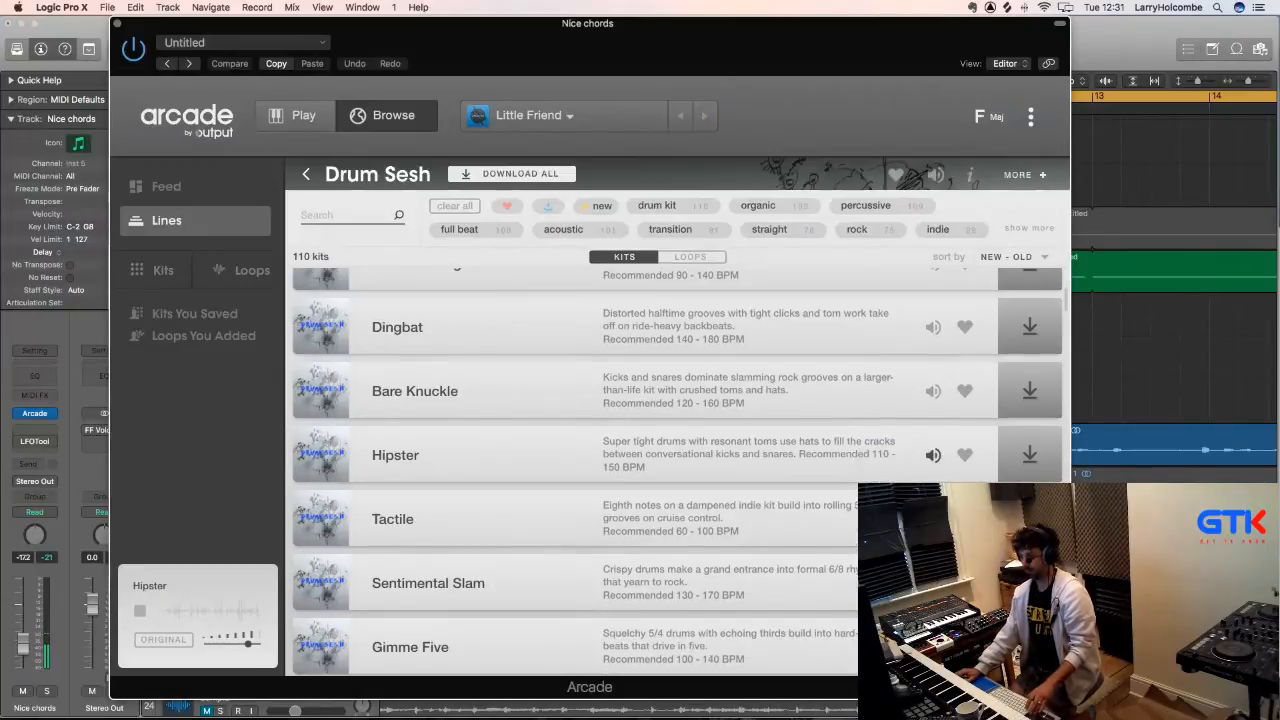
- Find the Chic kit in the Drum Sesh line and load it for playing
{"action": "scroll", "coordinate": [1030, 425], "scroll_direction": "down", "scroll_amount": 4}
{"action": "scroll", "coordinate": [1030, 425], "scroll_direction": "down", "scroll_amount": 5}
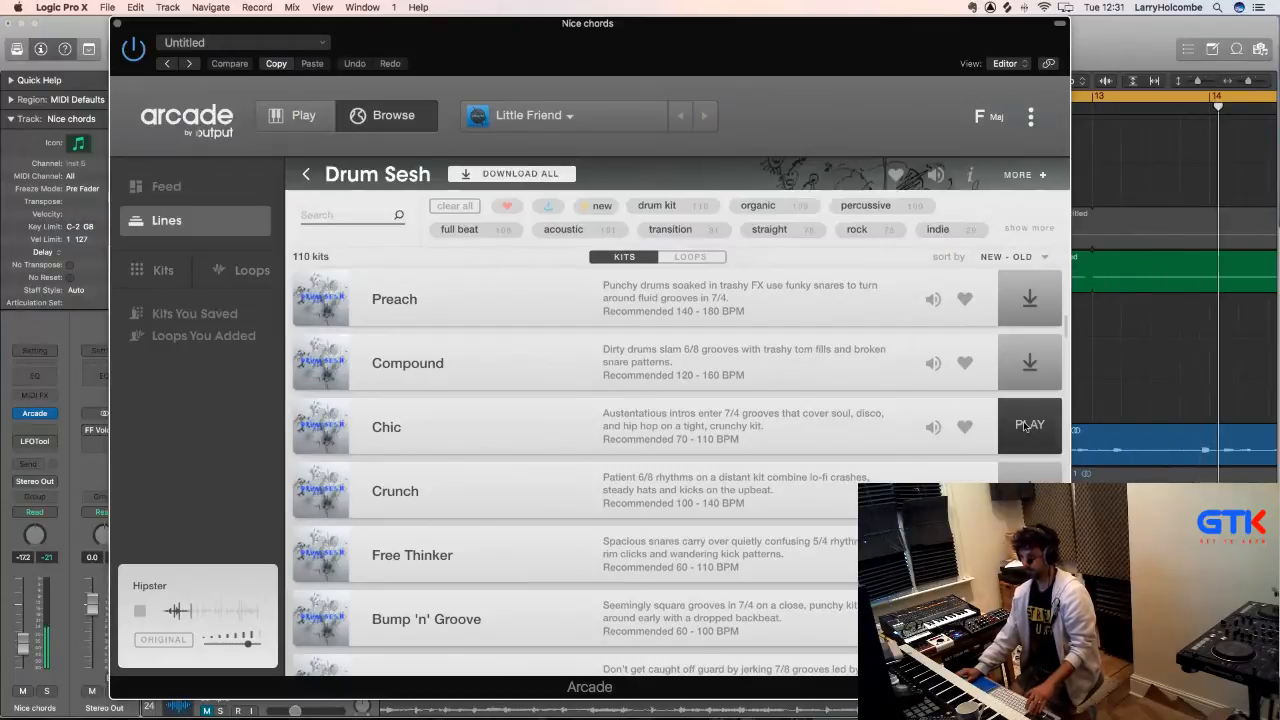
{"action": "scroll", "coordinate": [992, 418], "scroll_direction": "up", "scroll_amount": 1}
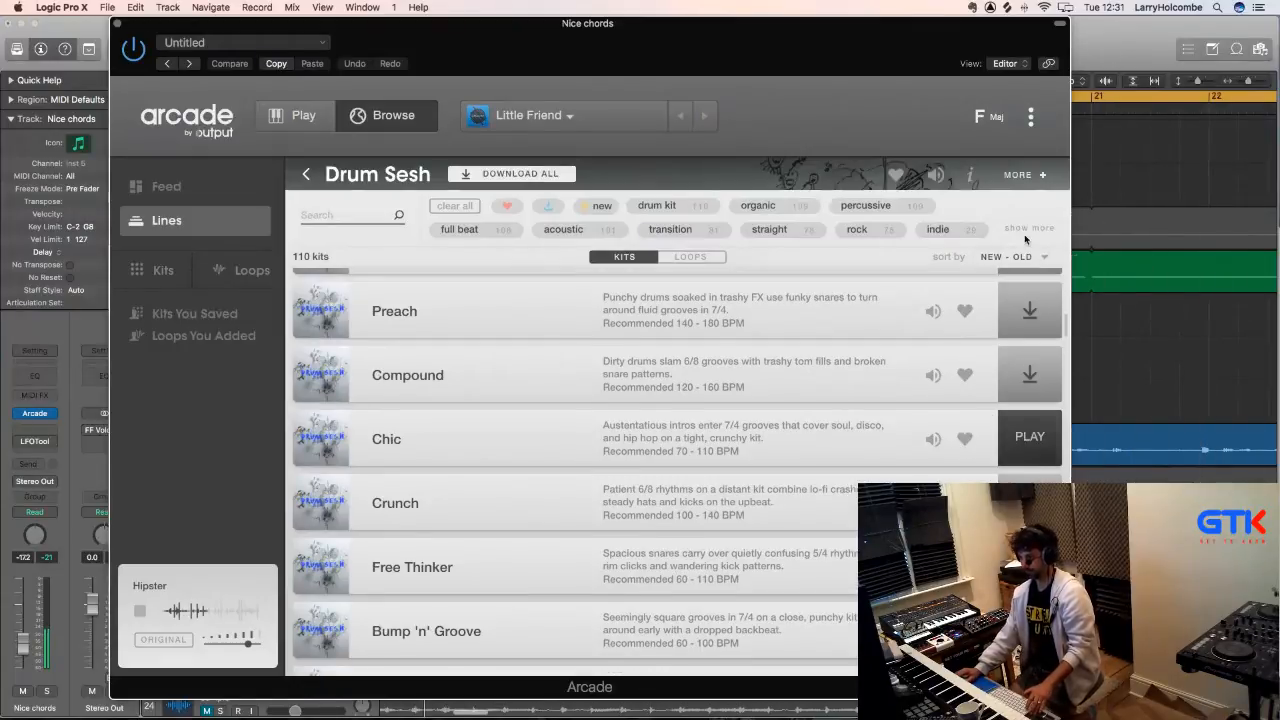
{"action": "left_click", "coordinate": [1030, 438]}
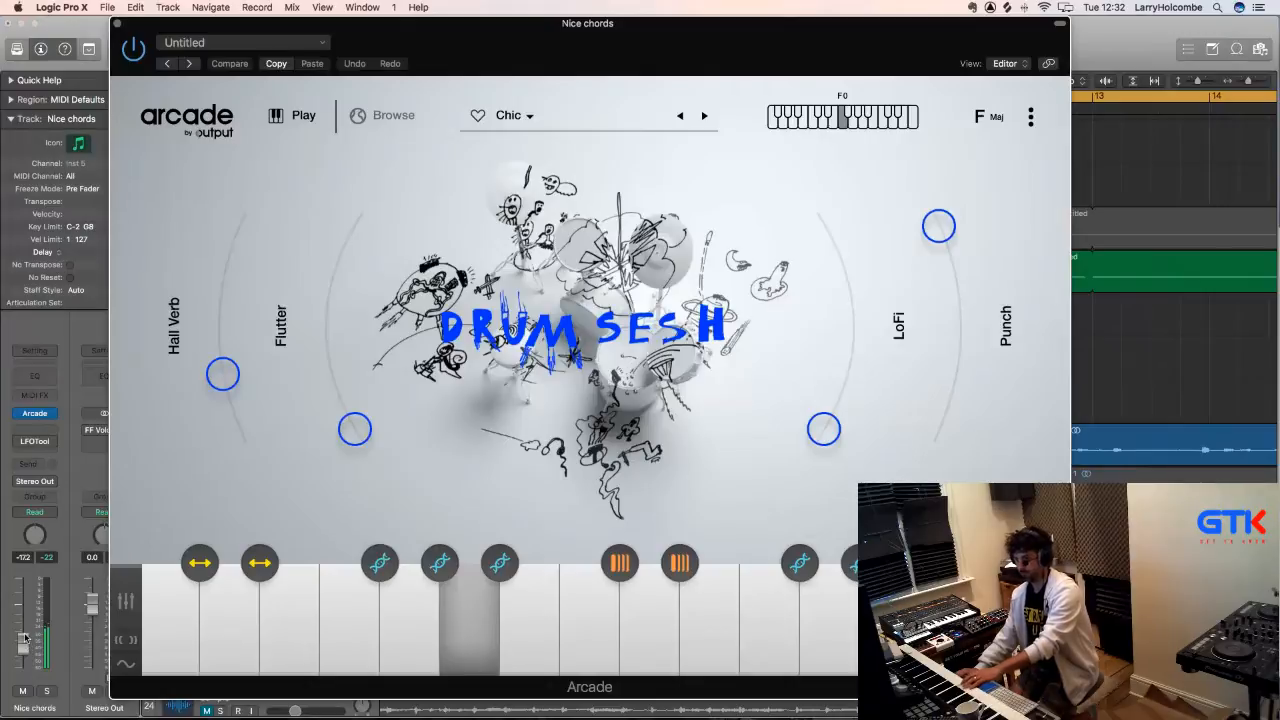
- Balance track 17's volume against the mix at -15.2 dB, checking the drums briefly in solo
{"action": "left_click_drag", "start_coordinate": [25, 637], "coordinate": [21, 638]}
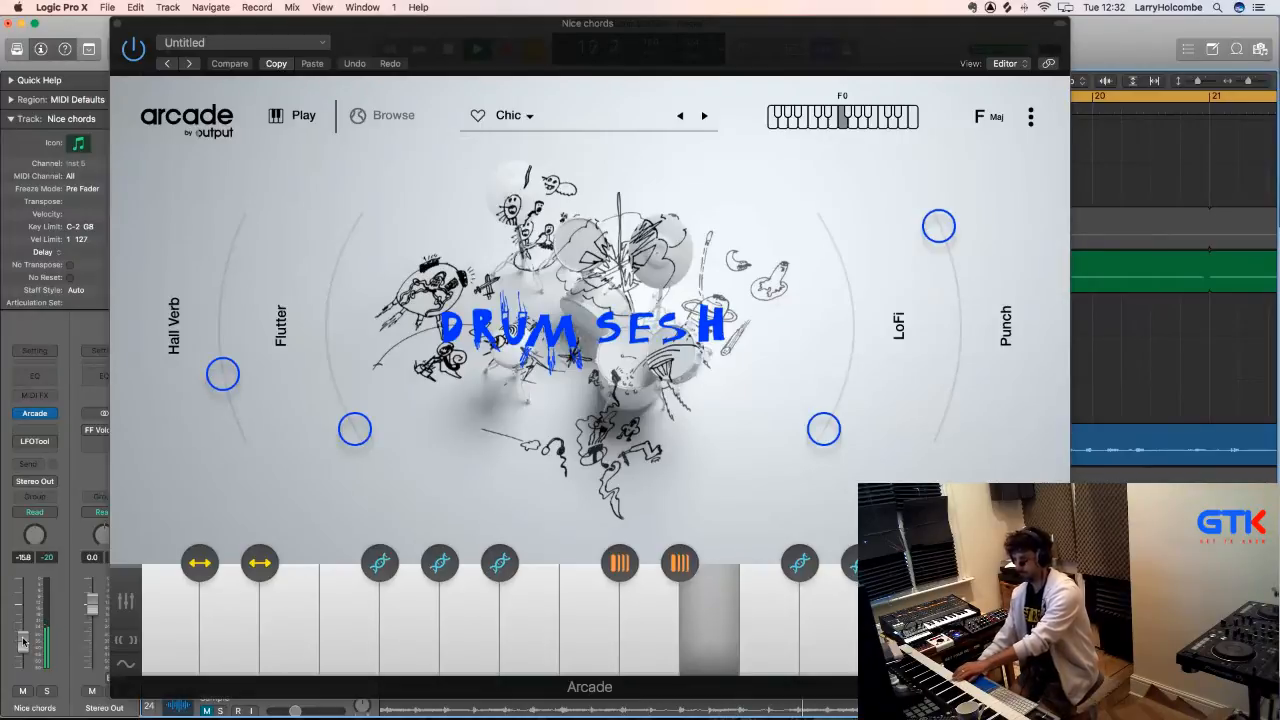
{"action": "left_click_drag", "start_coordinate": [23, 642], "coordinate": [23, 630]}
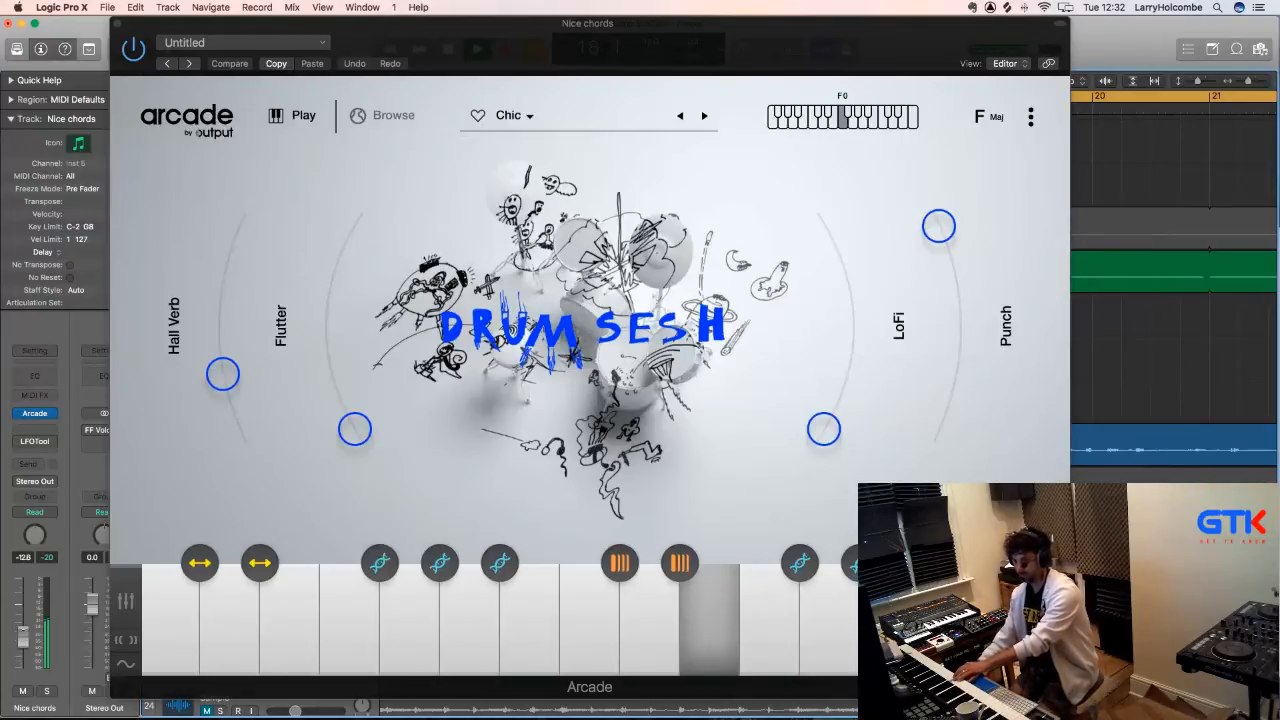
{"action": "left_click_drag", "start_coordinate": [23, 638], "coordinate": [23, 642]}
{"action": "left_click", "coordinate": [45, 691]}
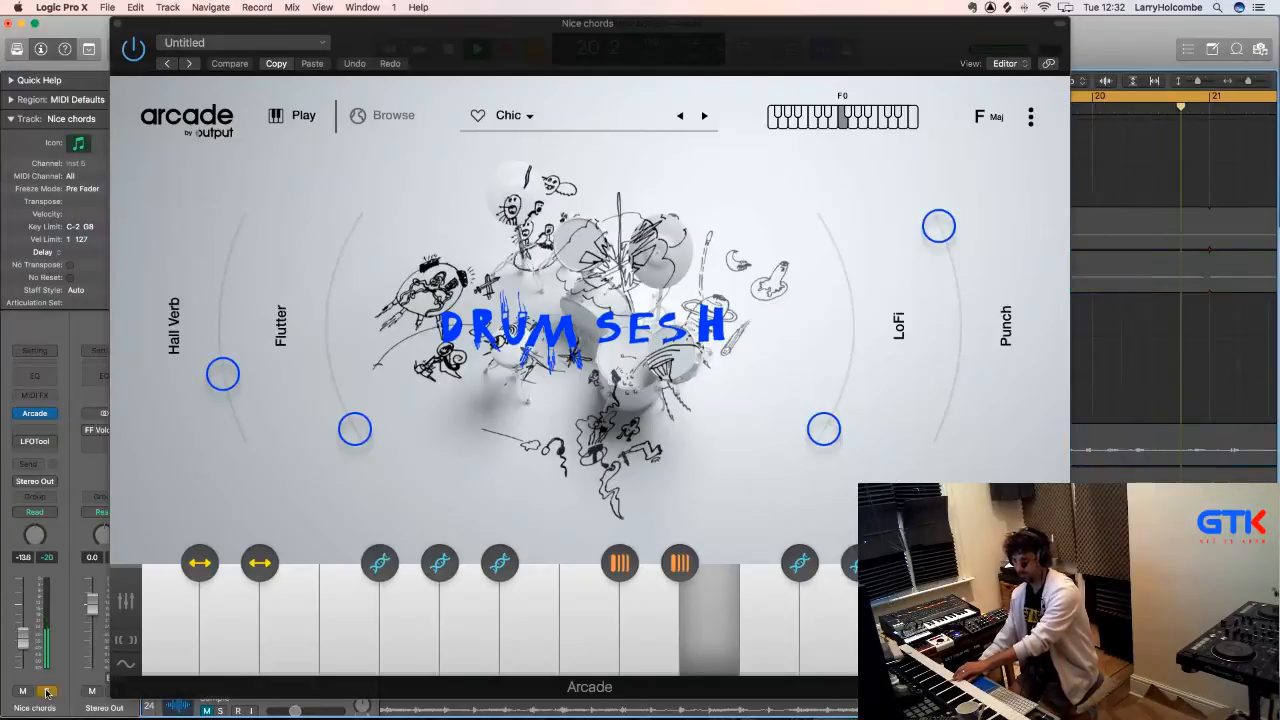
{"action": "left_click", "coordinate": [45, 691]}
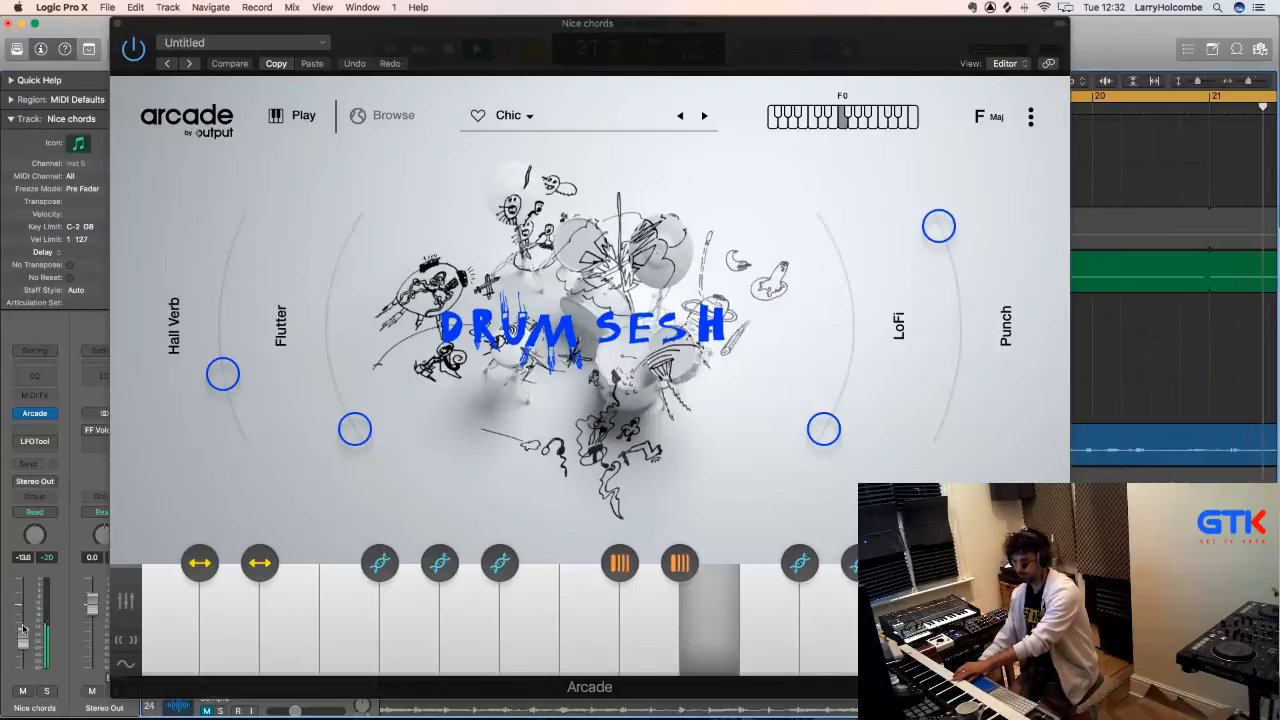
{"action": "left_click_drag", "start_coordinate": [23, 628], "coordinate": [23, 642]}
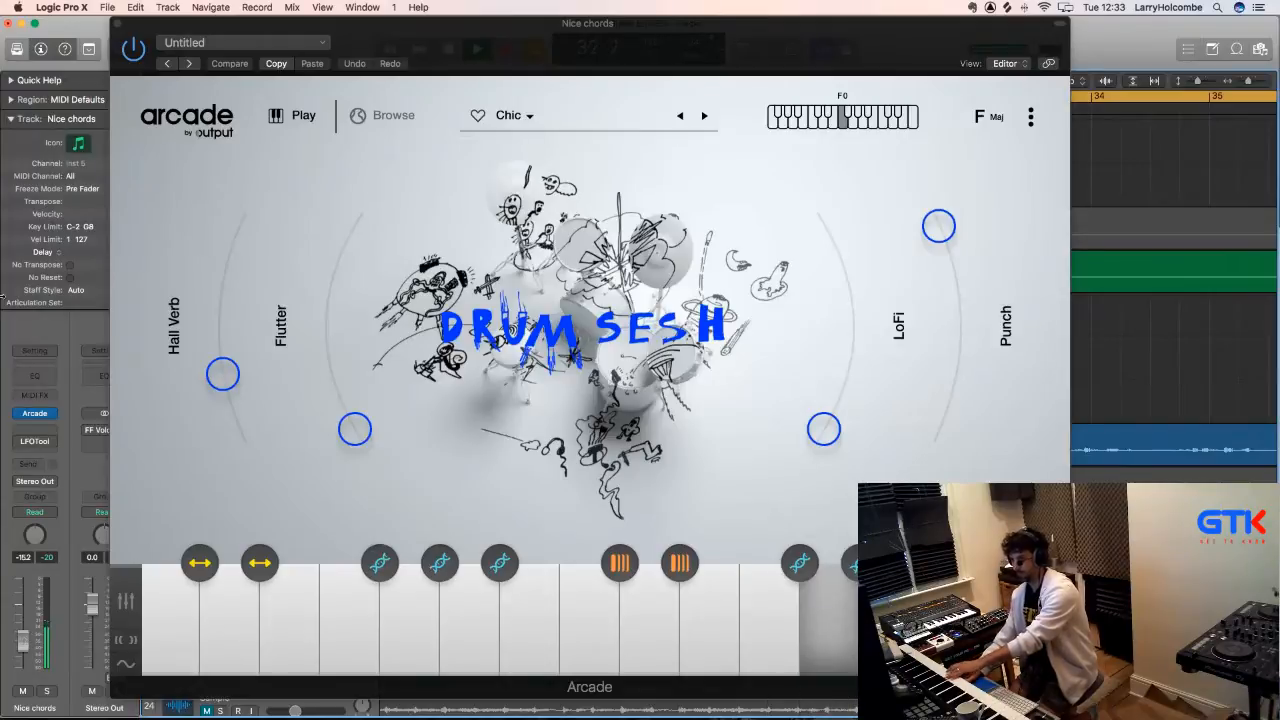
- Raise the volume of the Nice chords track 17 to -11.8 dB while the Chic kit plays
{"action": "left_click_drag", "start_coordinate": [130, 22], "coordinate": [550, 300]}
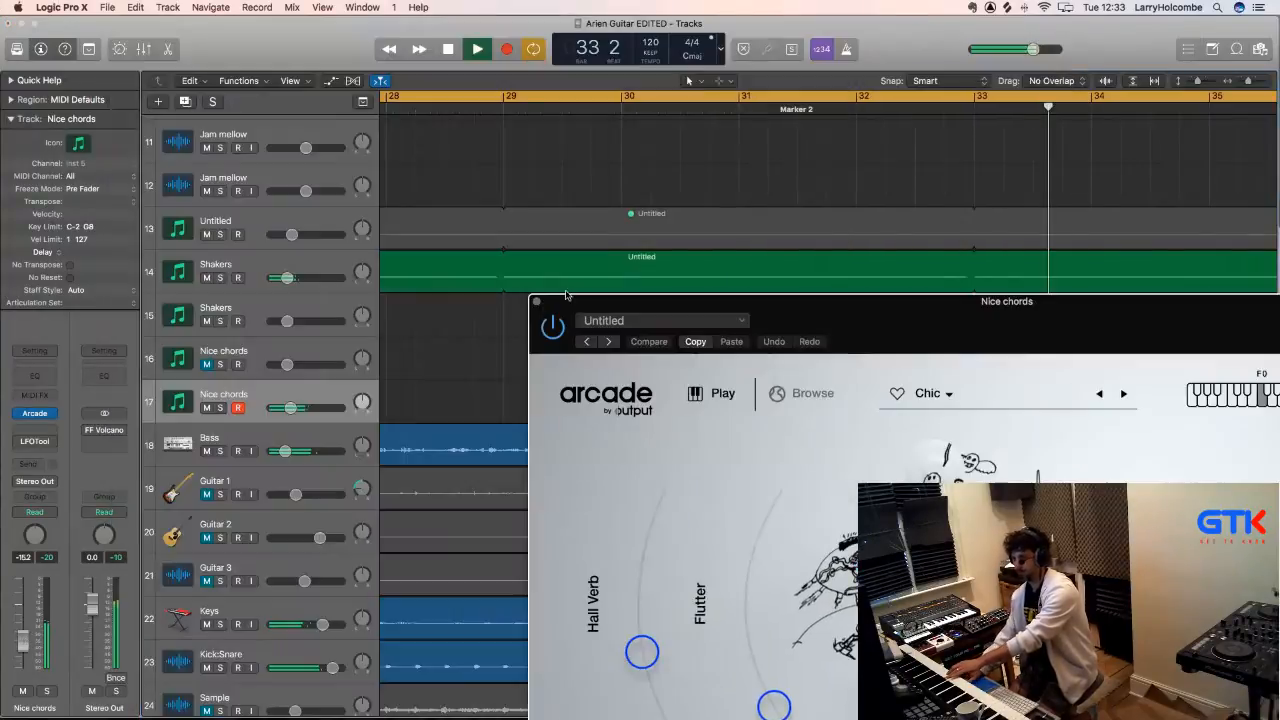
{"action": "scroll", "coordinate": [457, 279], "scroll_direction": "left", "scroll_amount": 3}
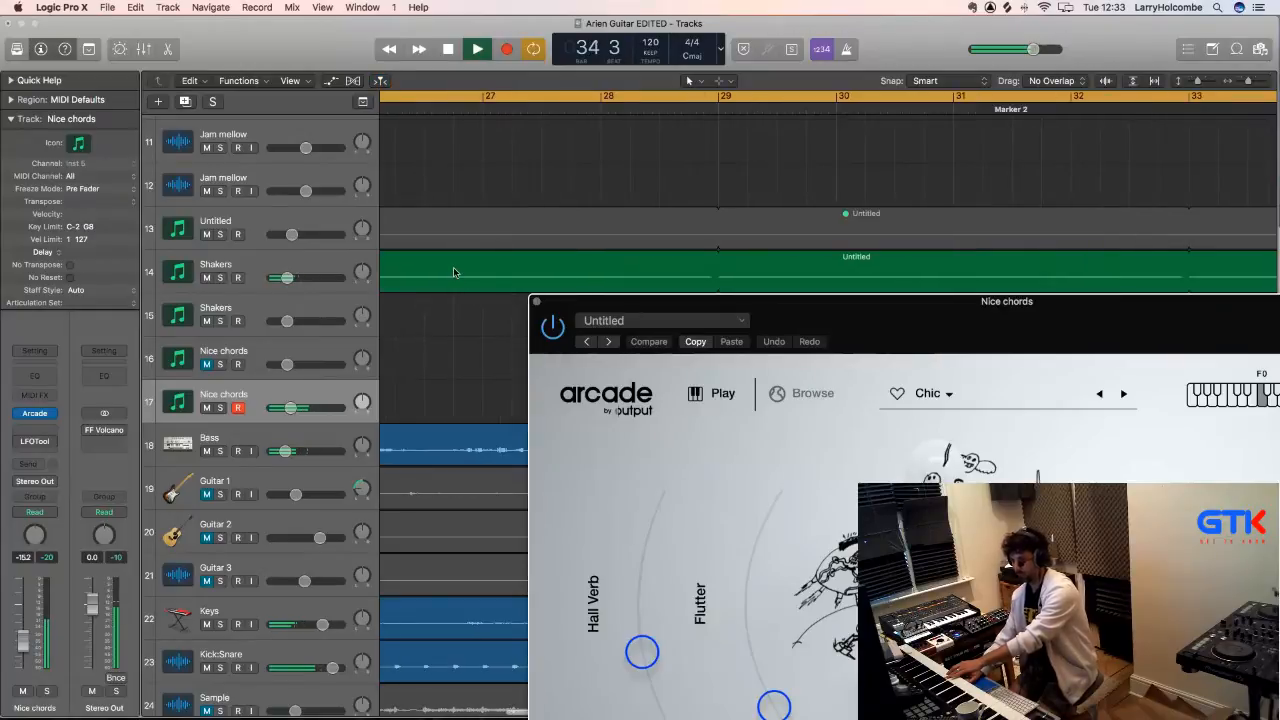
{"action": "scroll", "coordinate": [454, 265], "scroll_direction": "left", "scroll_amount": 3}
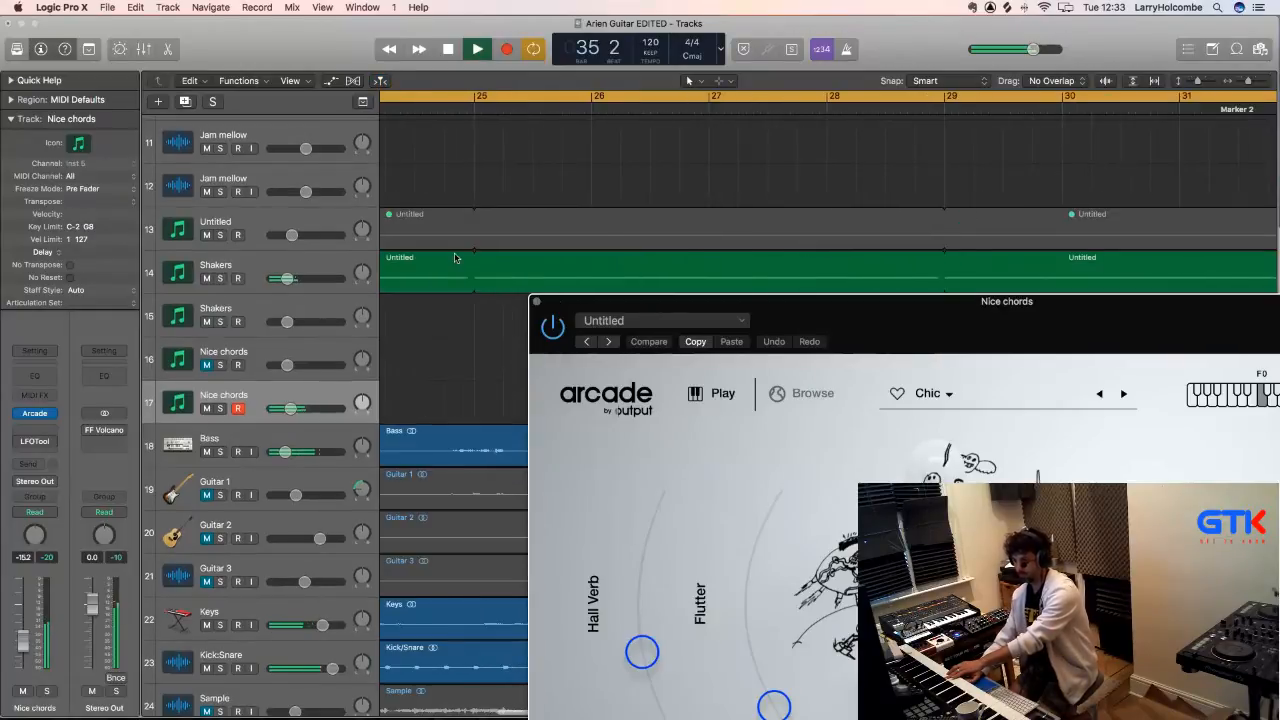
{"action": "scroll", "coordinate": [720, 285], "scroll_direction": "left", "scroll_amount": 5}
{"action": "left_click_drag", "start_coordinate": [731, 303], "coordinate": [443, 38]}
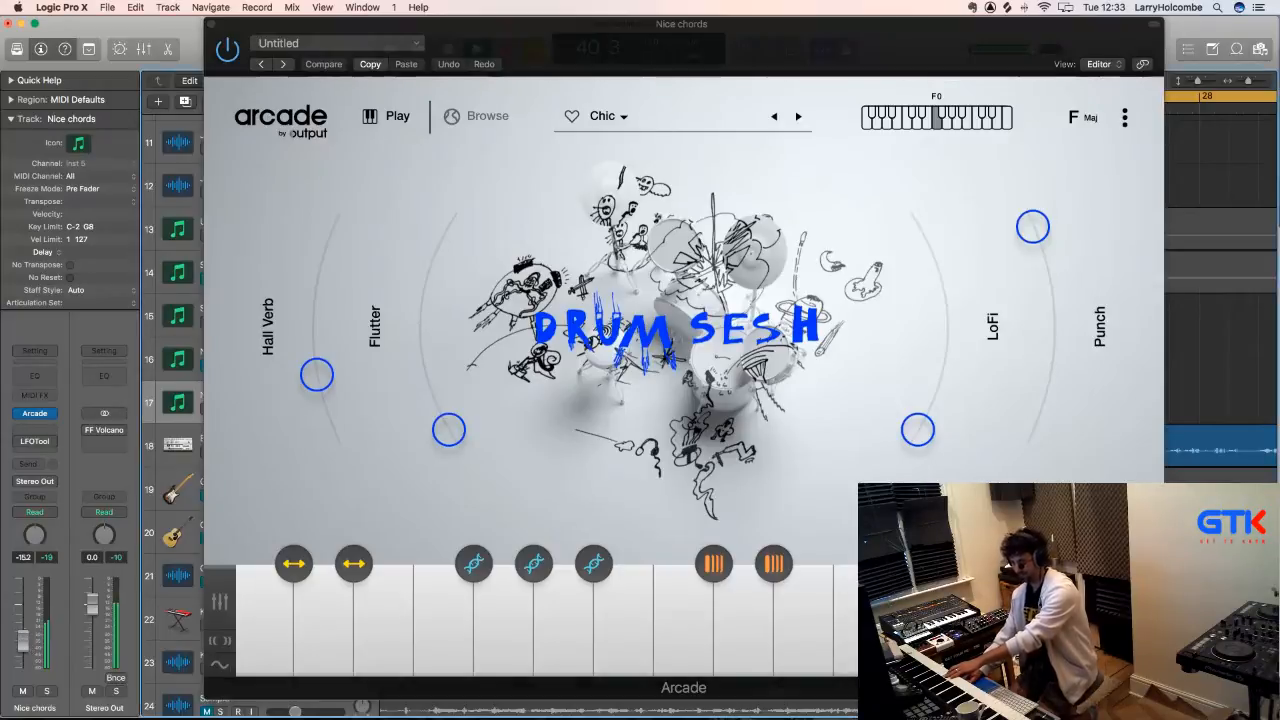
{"action": "left_click_drag", "start_coordinate": [23, 641], "coordinate": [23, 634]}
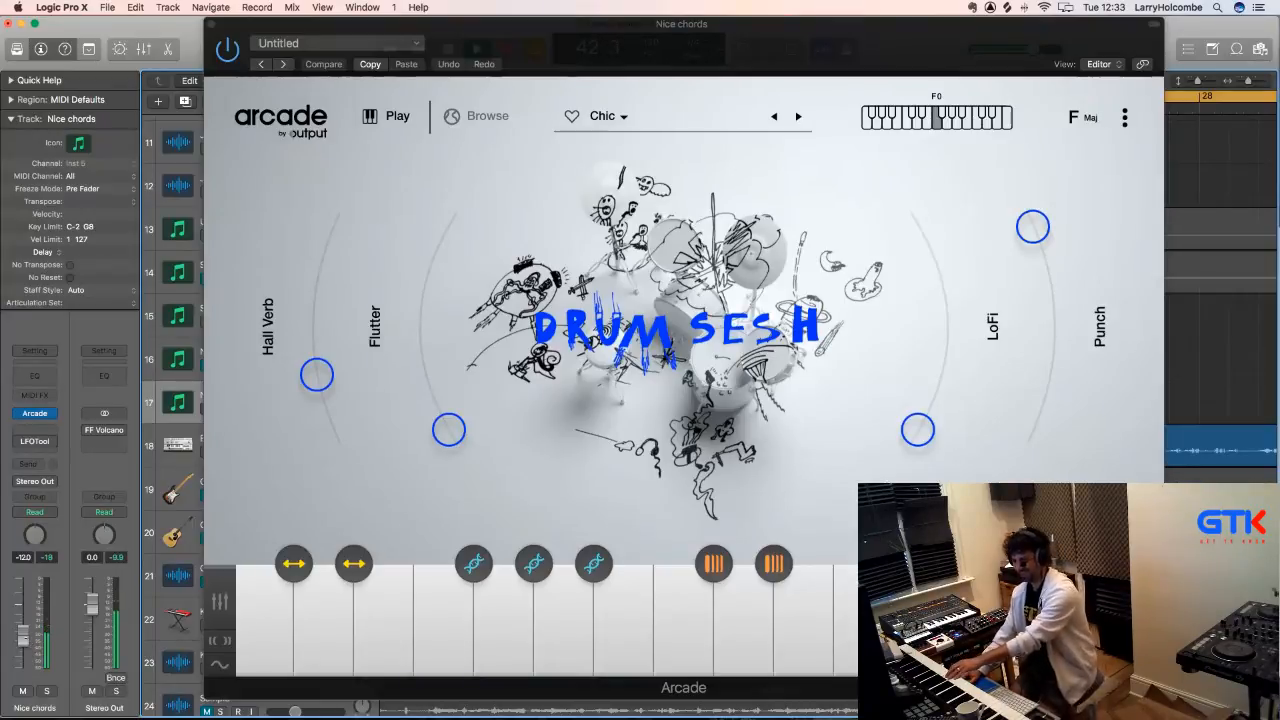
{"action": "left_click_drag", "start_coordinate": [27, 641], "coordinate": [27, 638]}
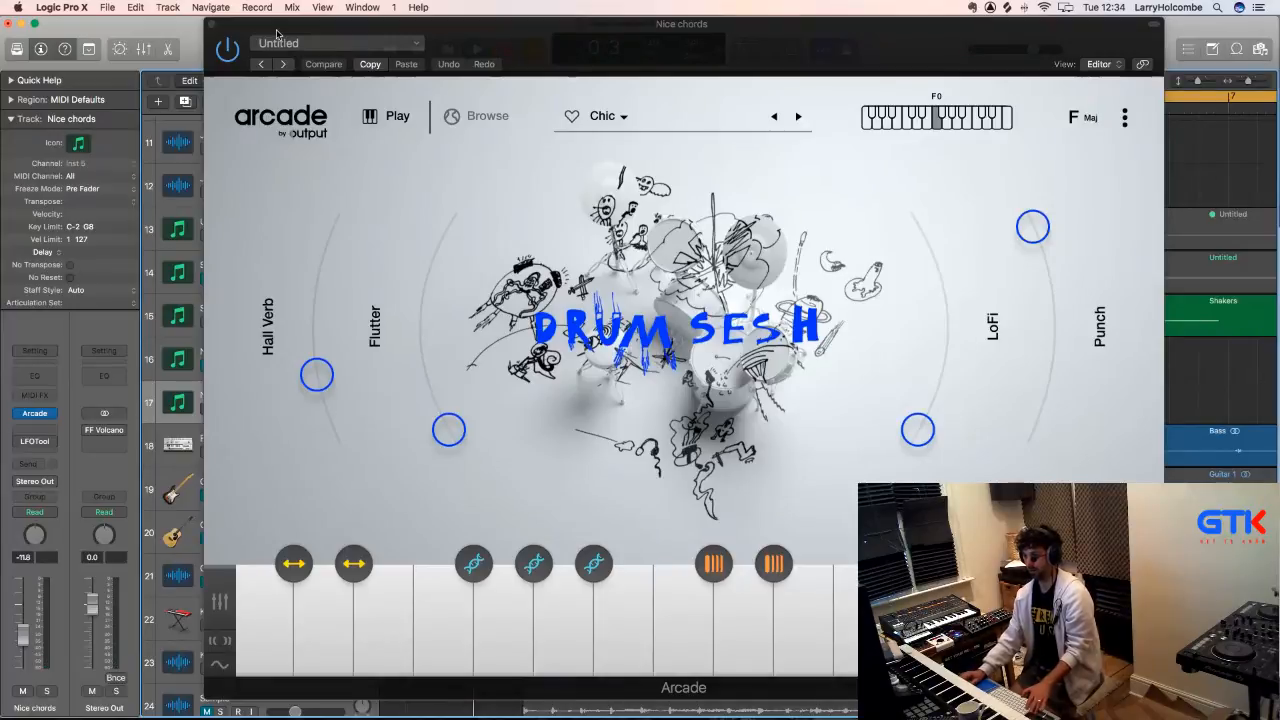
- Move the Arcade window out of the way and set the metronome to click while recording
{"action": "left_click_drag", "start_coordinate": [277, 35], "coordinate": [309, 118]}
{"action": "left_click_drag", "start_coordinate": [449, 106], "coordinate": [585, 380]}
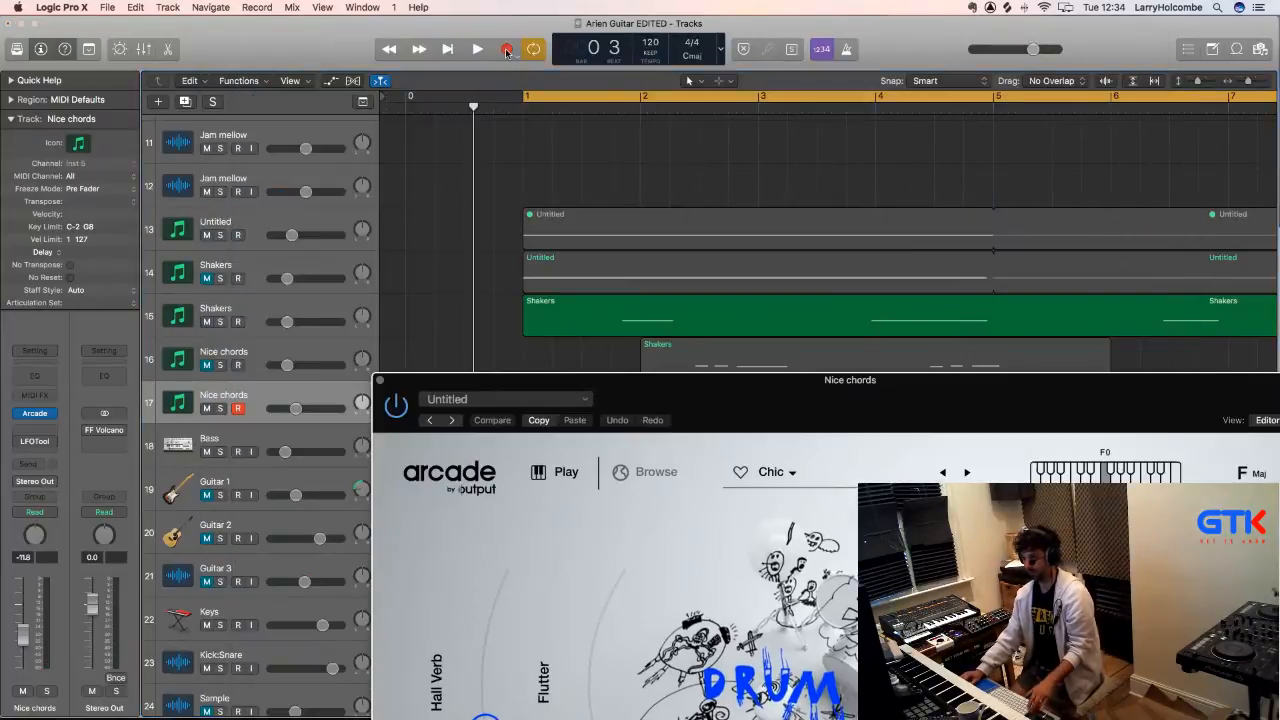
{"action": "right_click", "coordinate": [507, 49]}
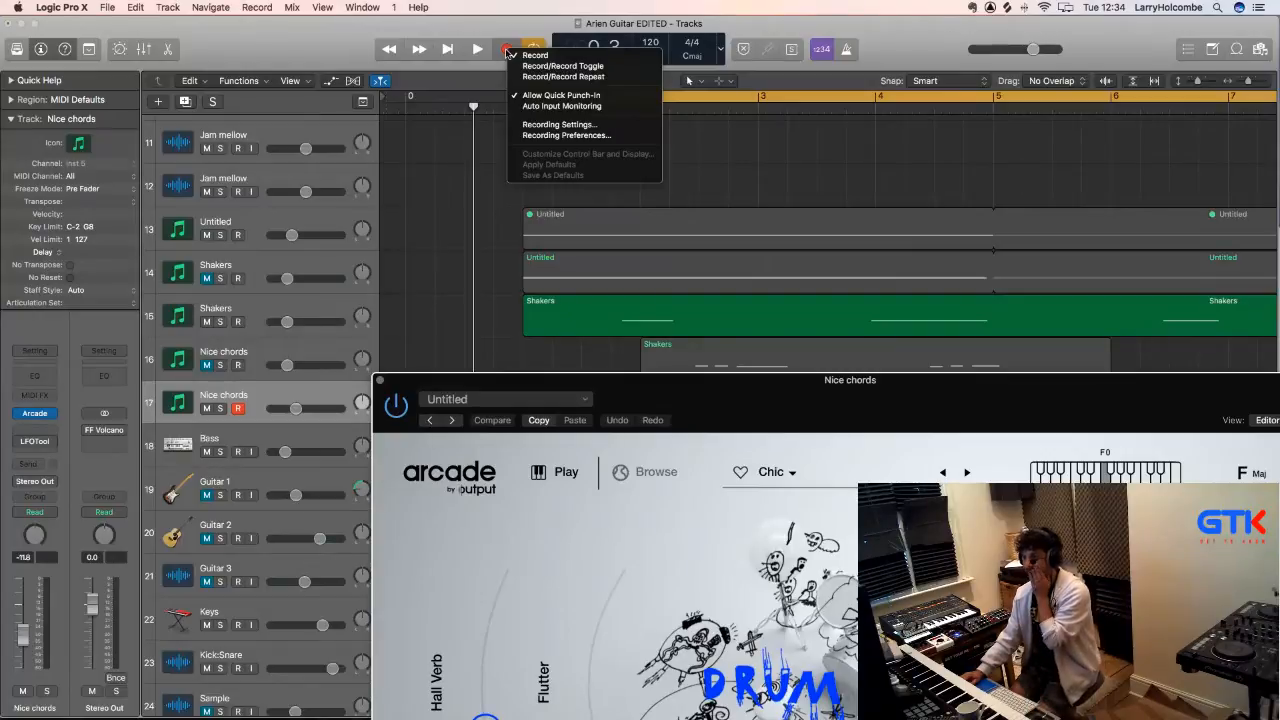
{"action": "left_click", "coordinate": [509, 52]}
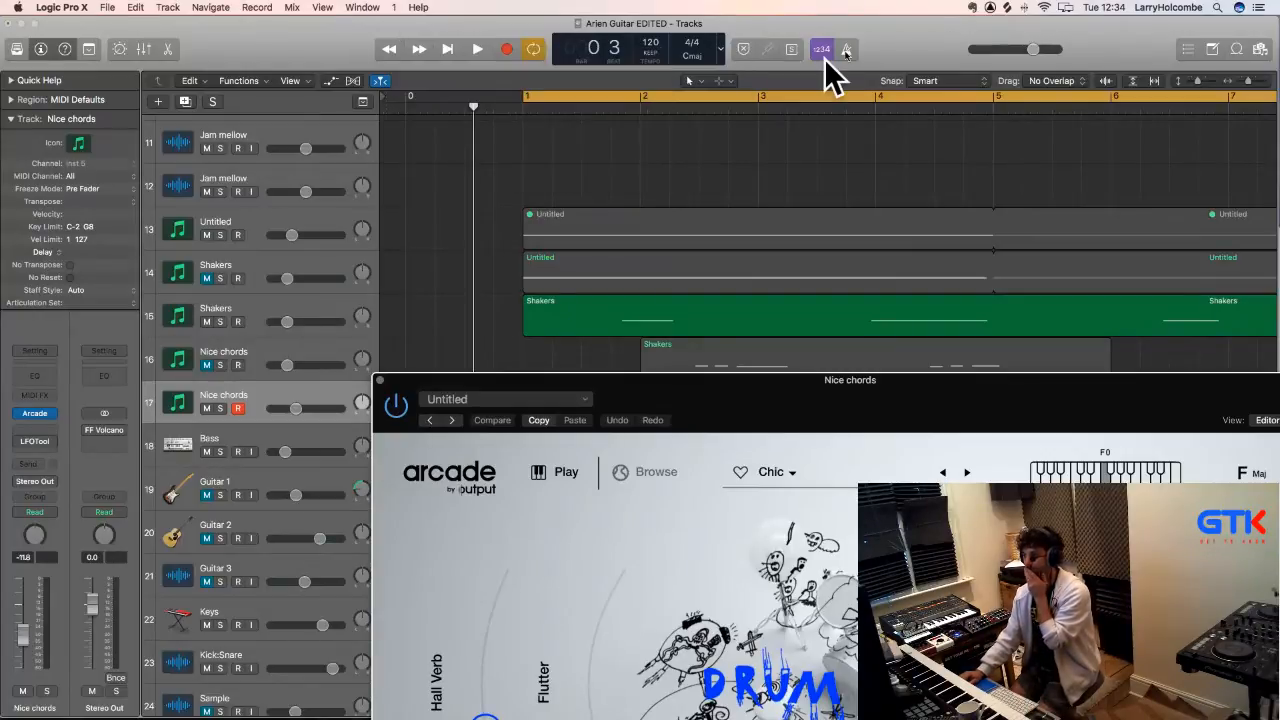
{"action": "right_click", "coordinate": [850, 49]}
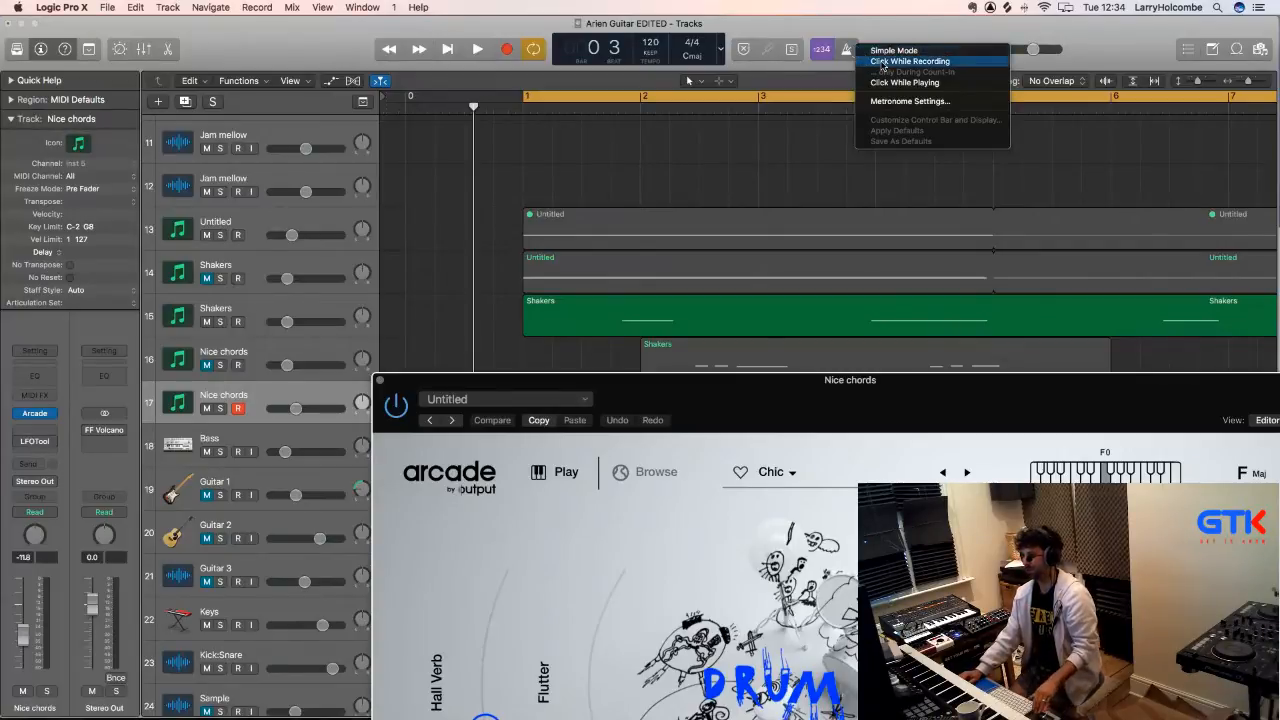
{"action": "left_click", "coordinate": [882, 63]}
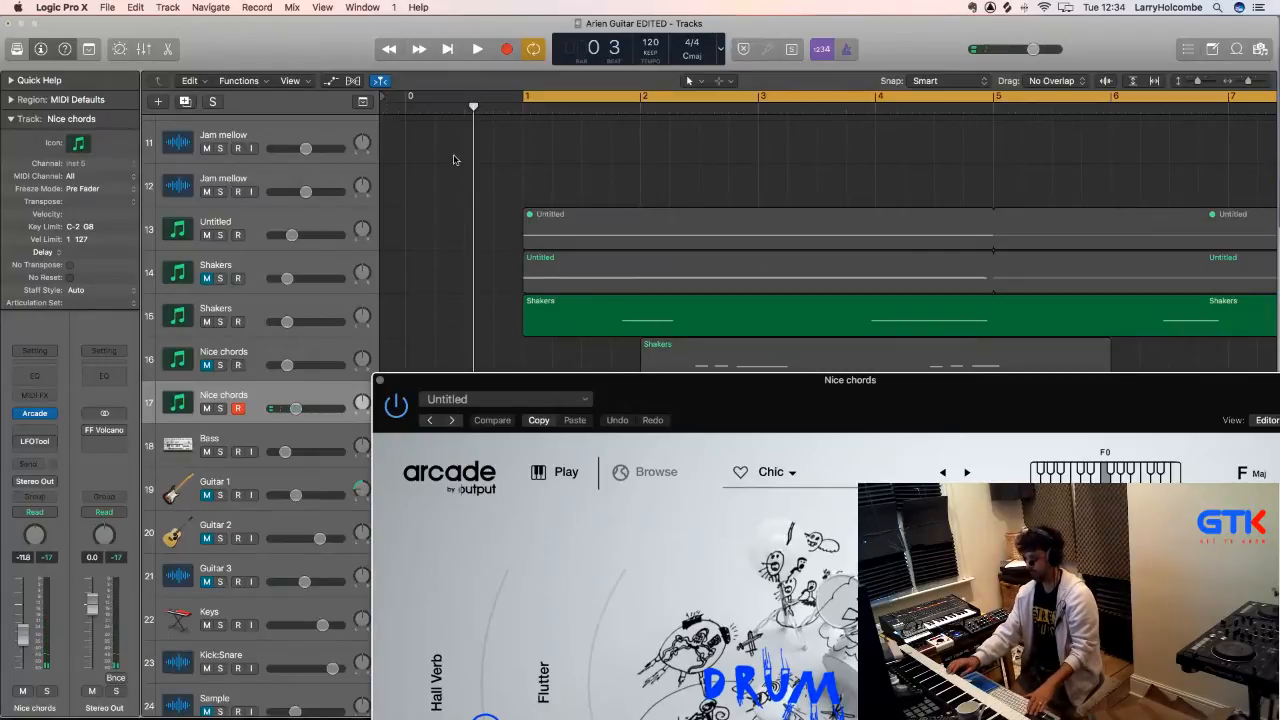
- Record a Chic drum part on the Nice chords track 17 and close the Arcade window
{"action": "key", "text": "r"}
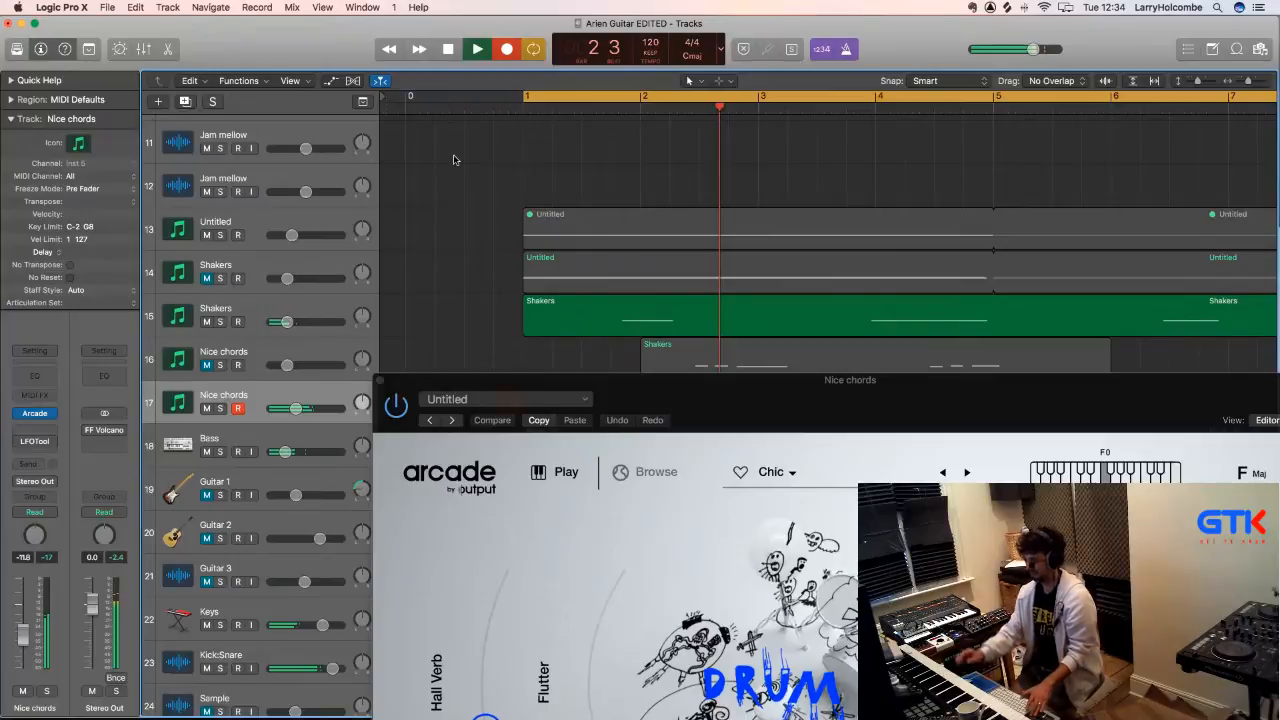
{"action": "key", "text": "space"}
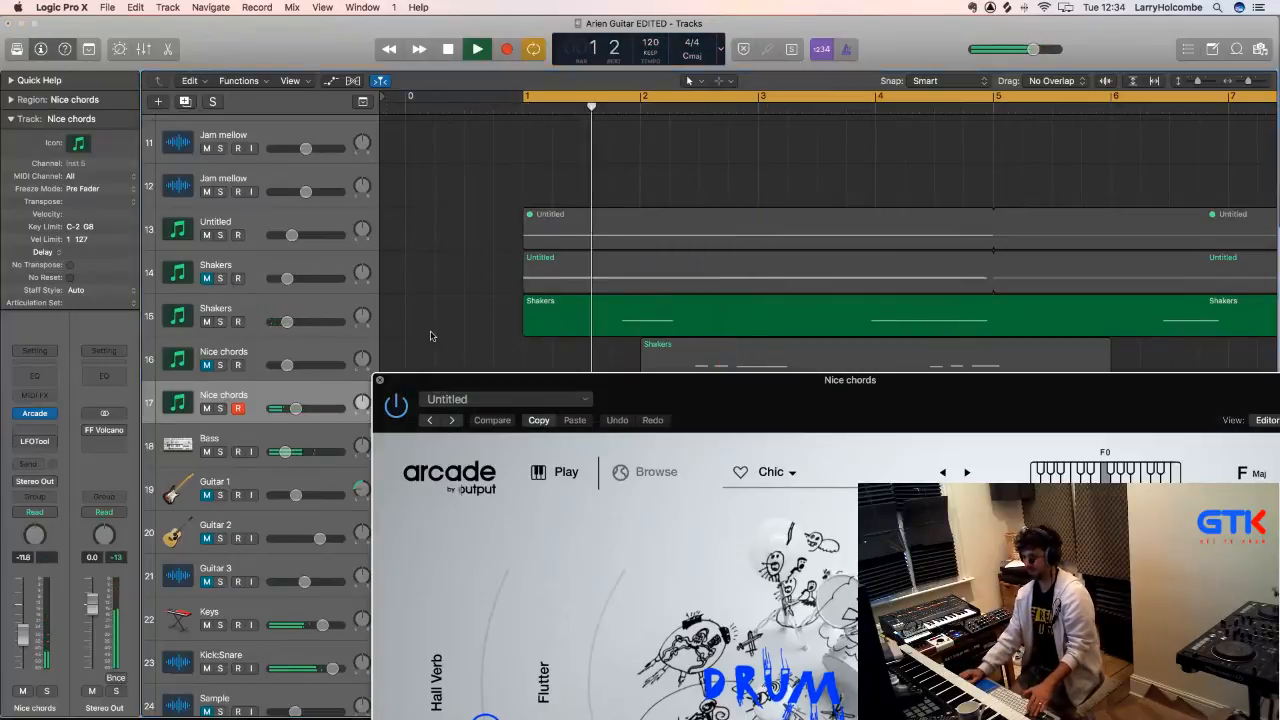
{"action": "left_click", "coordinate": [380, 380]}
- Quantize the newly recorded Nice chords region on track 17 to 1/1 Note
{"action": "left_click", "coordinate": [430, 399]}
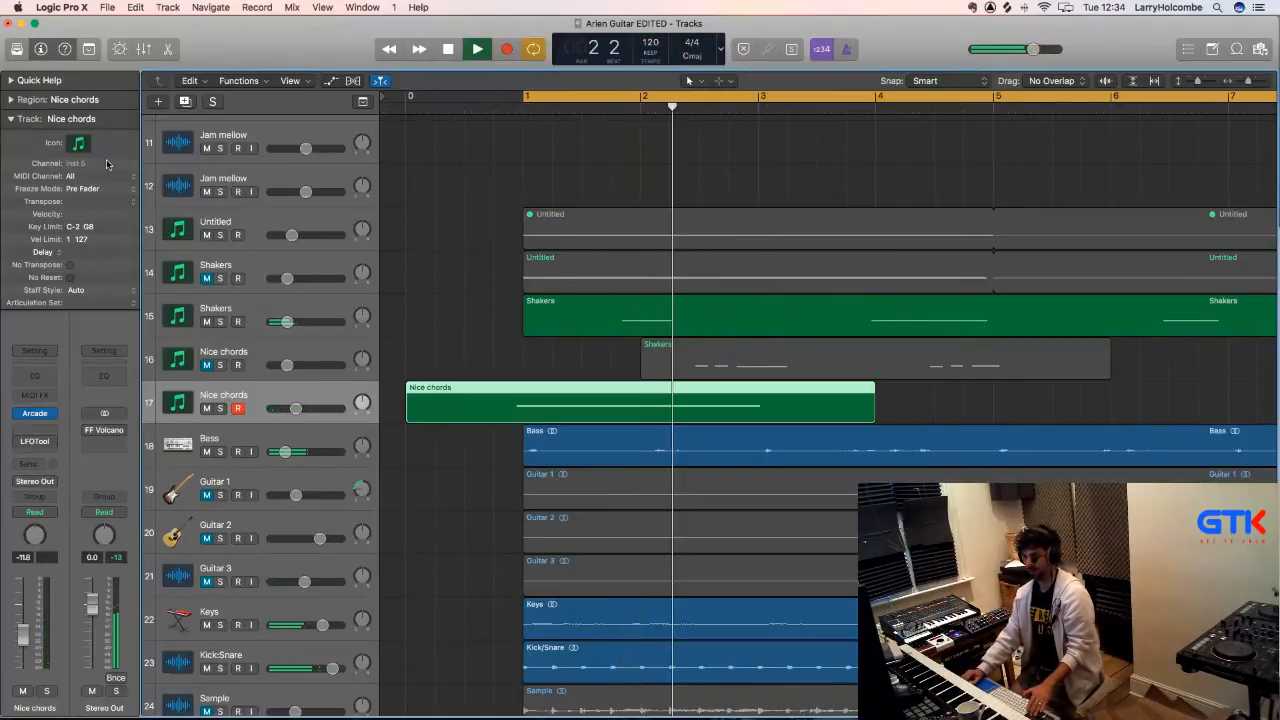
{"action": "left_click", "coordinate": [10, 99]}
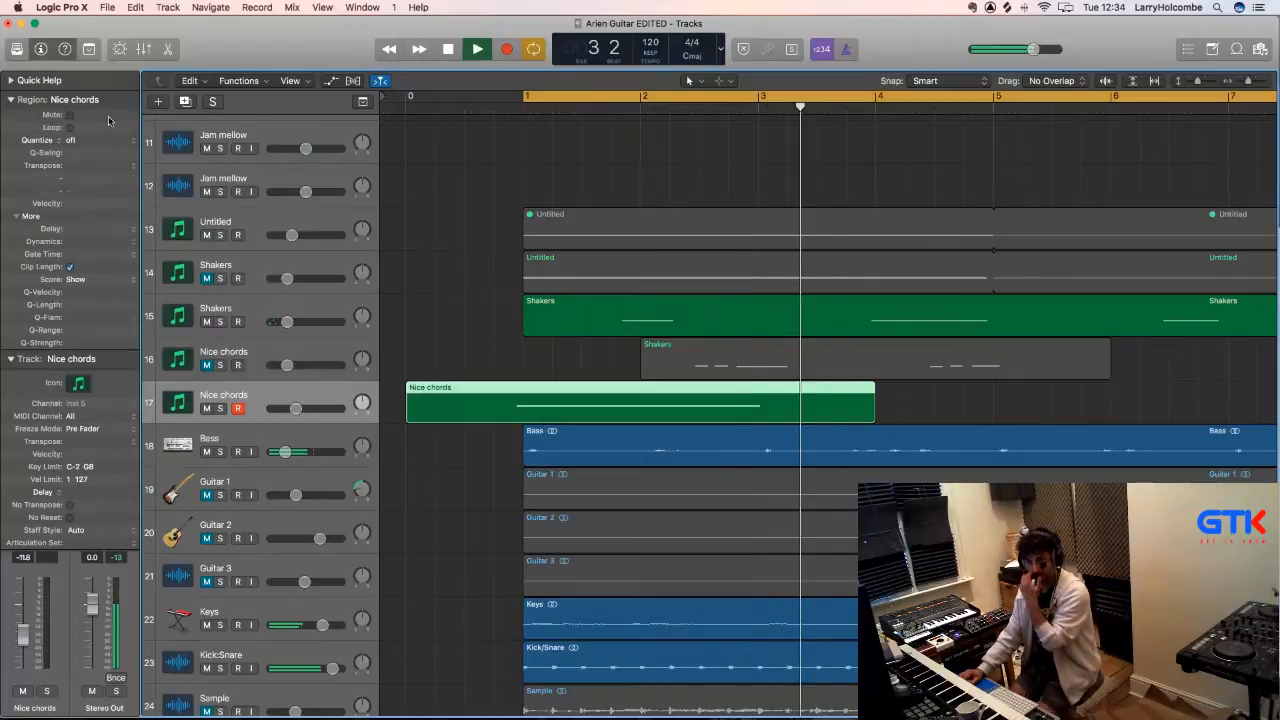
{"action": "left_click", "coordinate": [128, 144]}
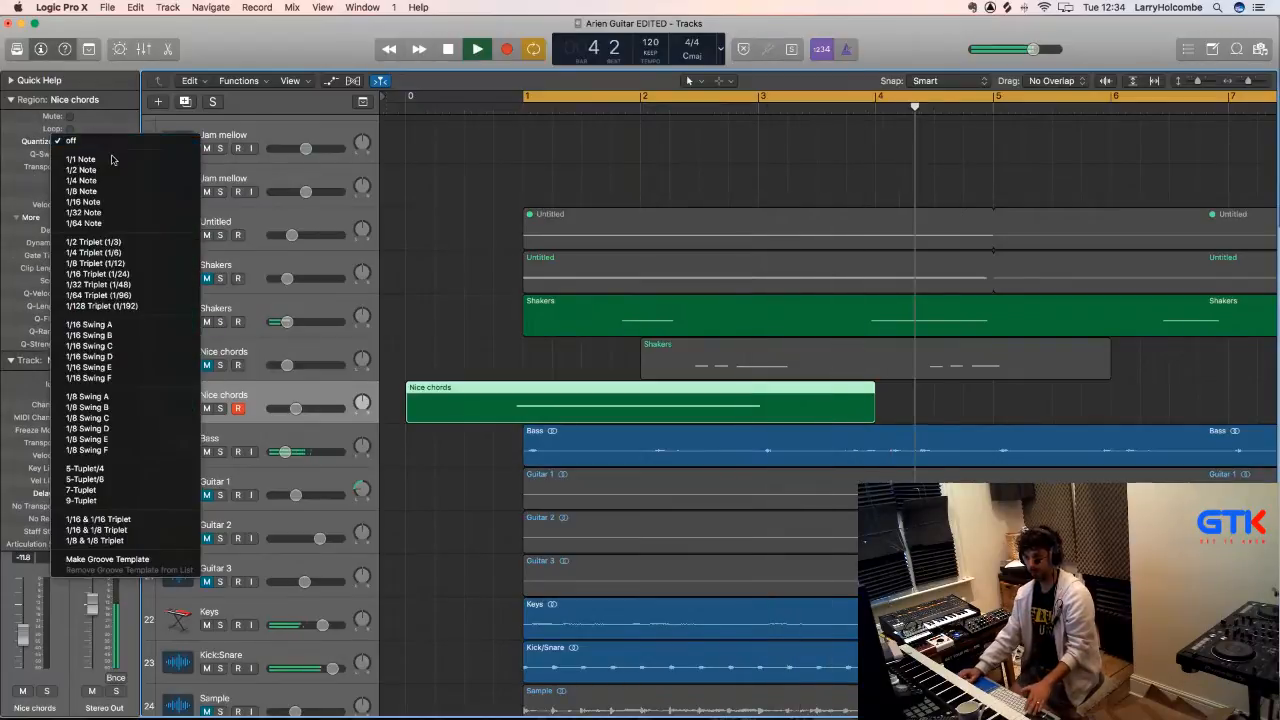
{"action": "left_click", "coordinate": [394, 195]}
- Isolate the recorded region's section from bar 1 to bar 2, splitting the notes that cross the split points
{"action": "left_click", "coordinate": [524, 400], "text": "super"}
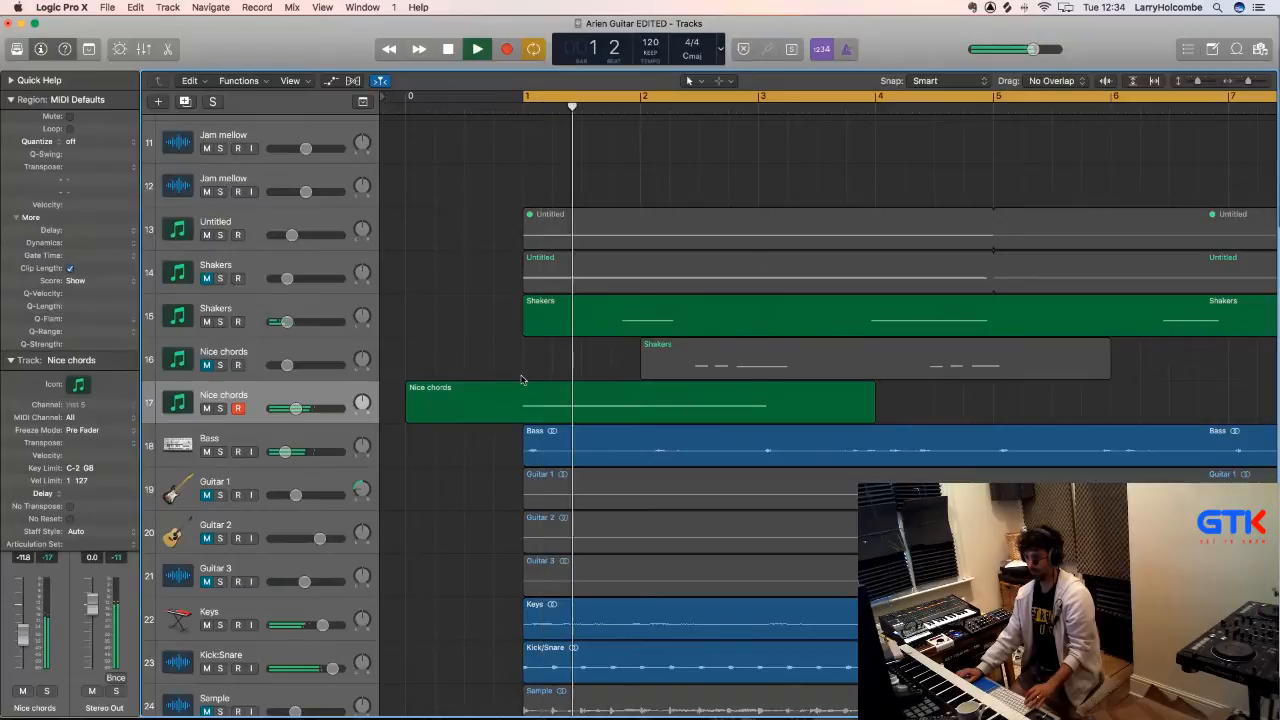
{"action": "left_click_drag", "start_coordinate": [605, 388], "coordinate": [639, 389]}
{"action": "left_click", "coordinate": [580, 394]}
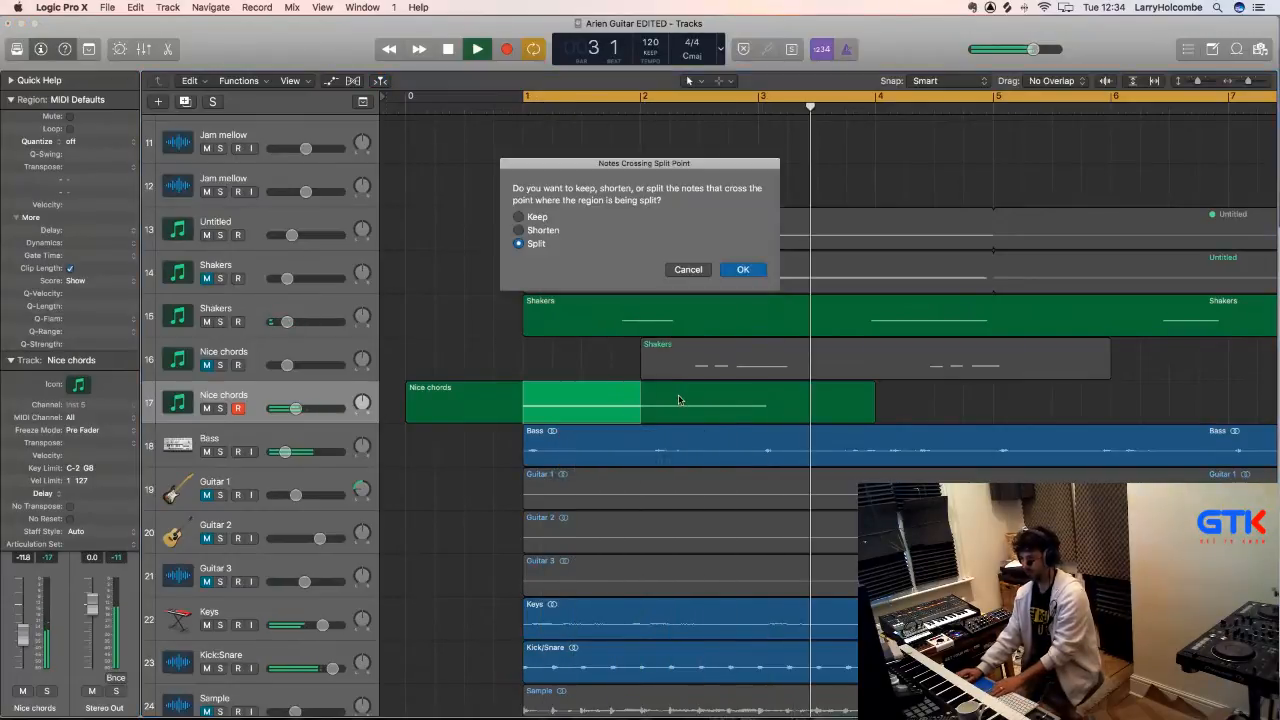
{"action": "key", "text": "Return"}
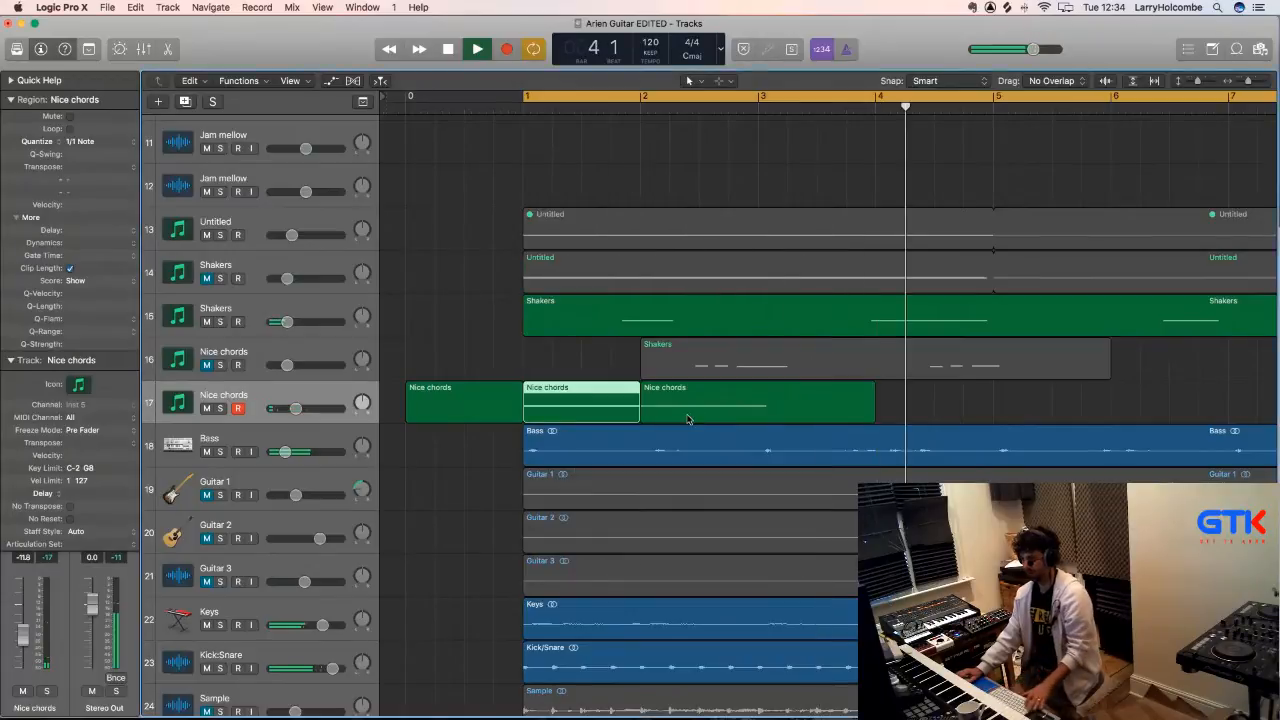
- Loop the one-bar Nice chords region at bar 1, delete the leftover regions around it and collapse the region settings
{"action": "key", "text": "Delete"}
{"action": "left_click", "coordinate": [597, 401]}
{"action": "key", "text": "l"}
{"action": "key", "text": "Return"}
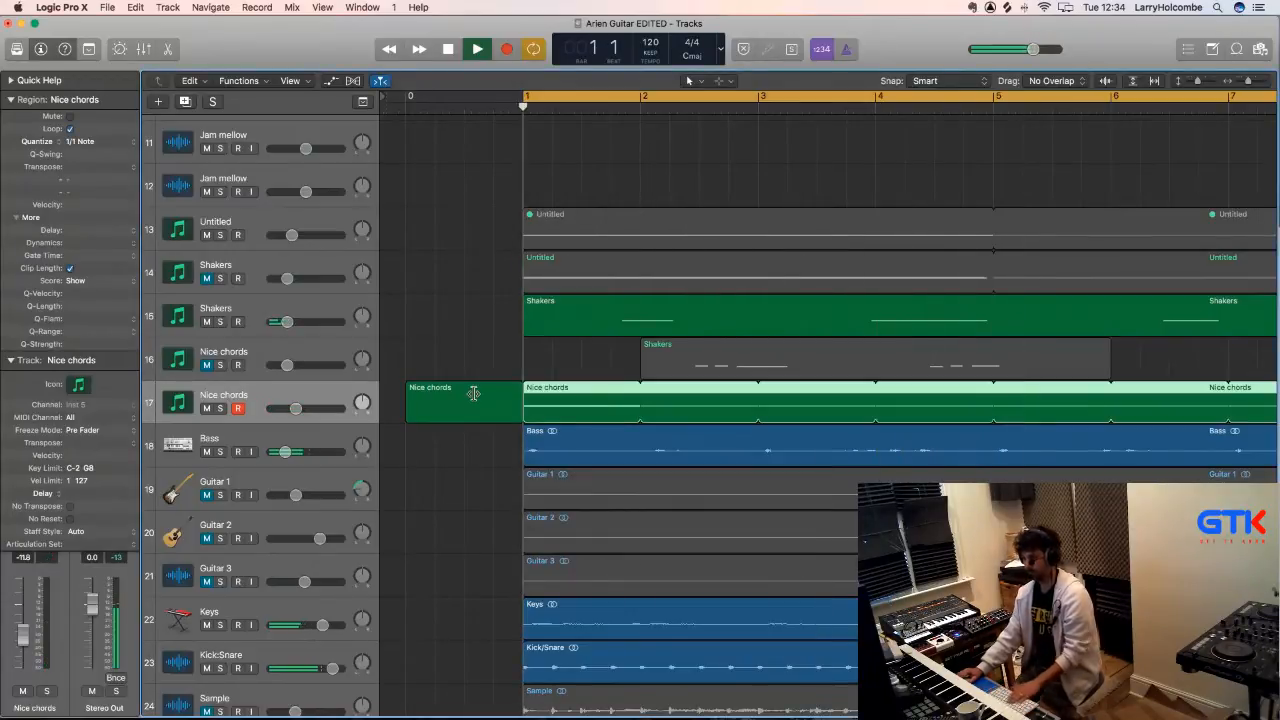
{"action": "left_click", "coordinate": [466, 397]}
{"action": "key", "text": "Delete"}
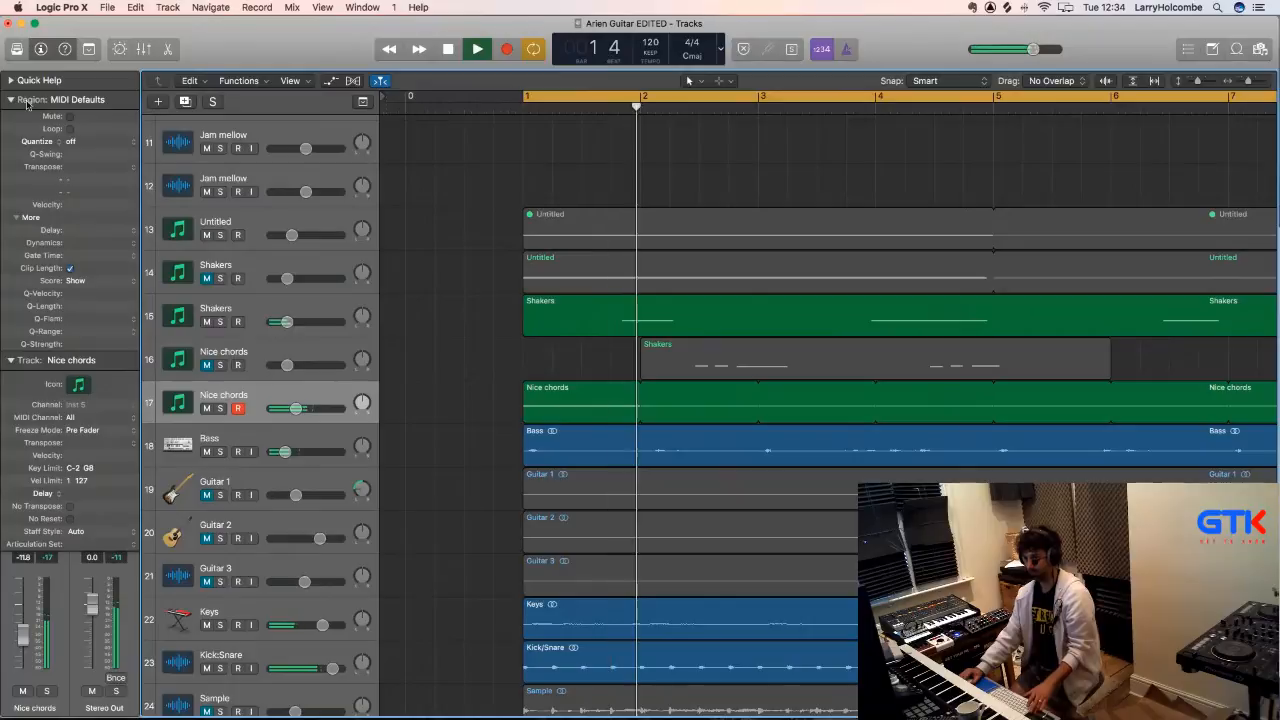
{"action": "scroll", "coordinate": [50, 293], "scroll_direction": "down", "scroll_amount": 3}
{"action": "scroll", "coordinate": [50, 293], "scroll_direction": "down", "scroll_amount": 3}
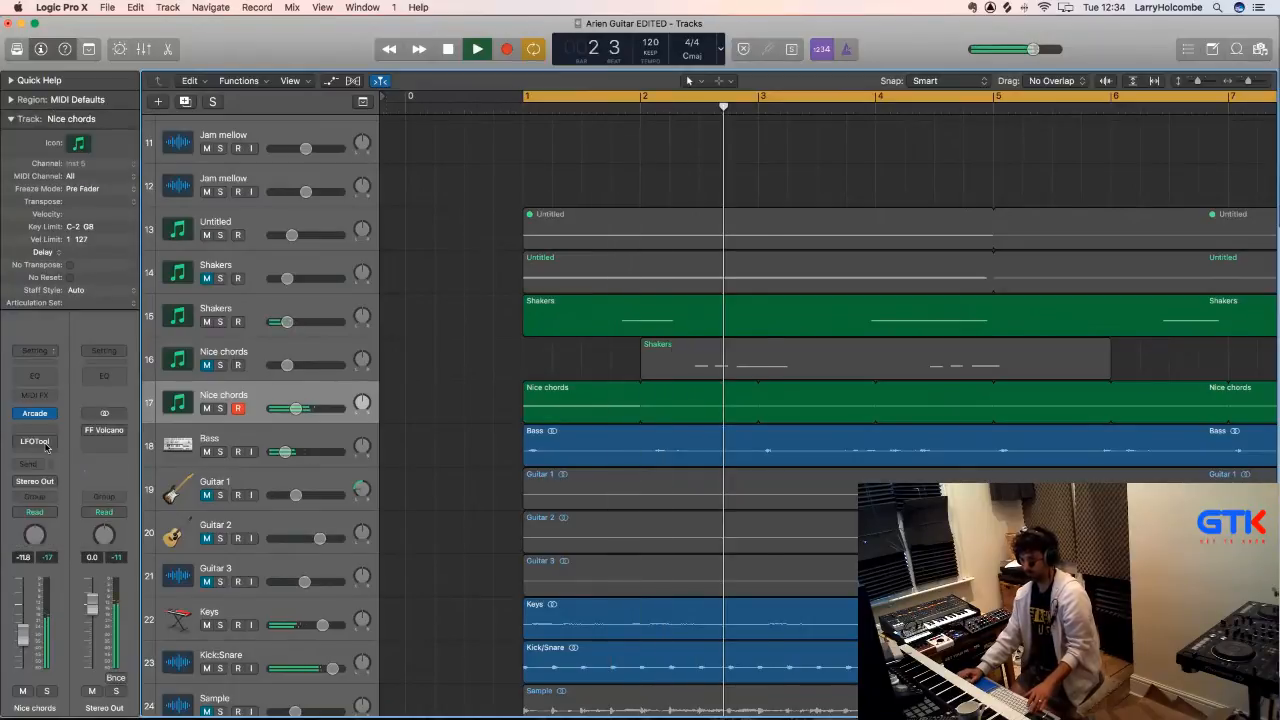
- Set the LFOTool volume routing amount to 51 on the Nice chords track 17 and close the plug-in window
{"action": "key", "text": "space"}
{"action": "left_click", "coordinate": [34, 441]}
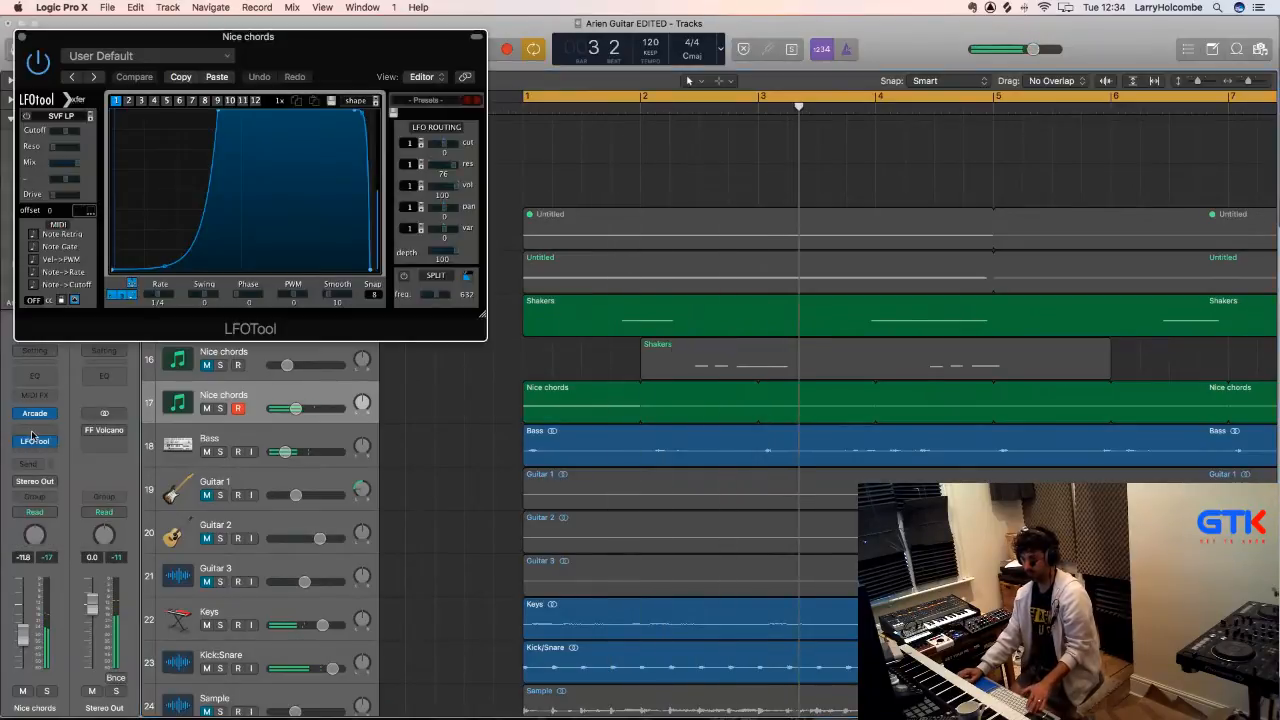
{"action": "key", "text": "Return"}
{"action": "key", "text": "space"}
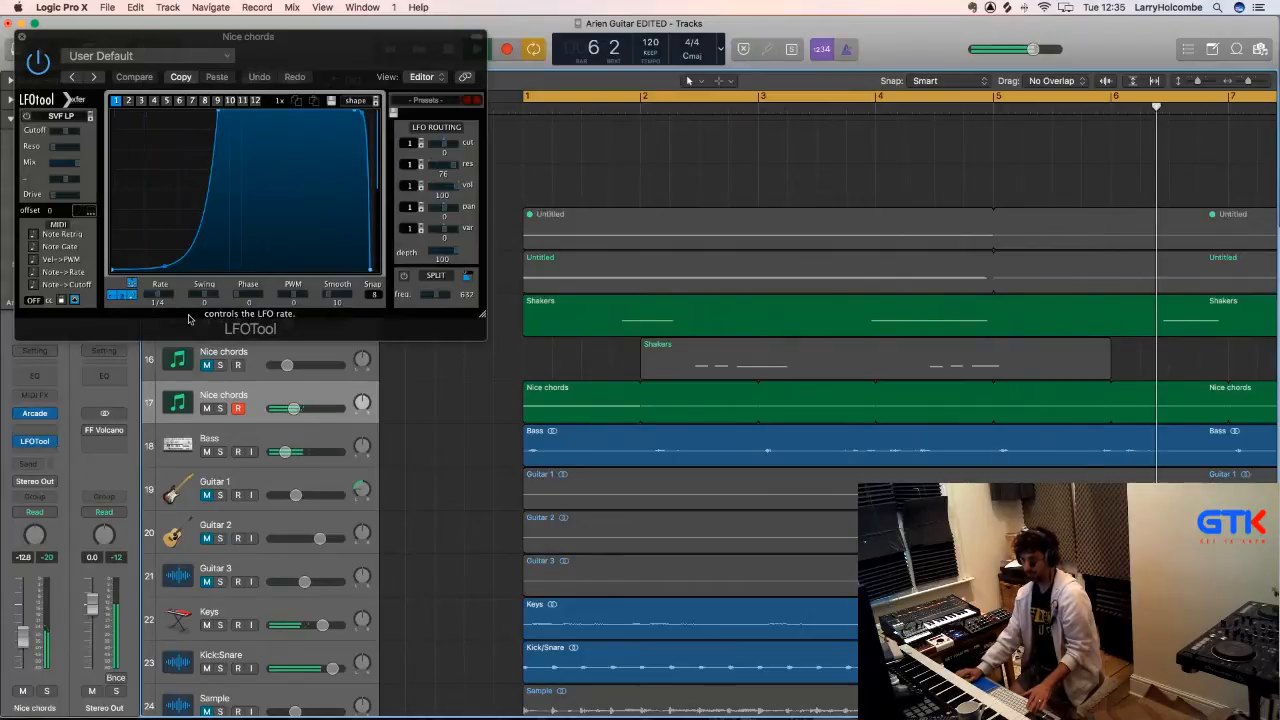
{"action": "left_click", "coordinate": [35, 441]}
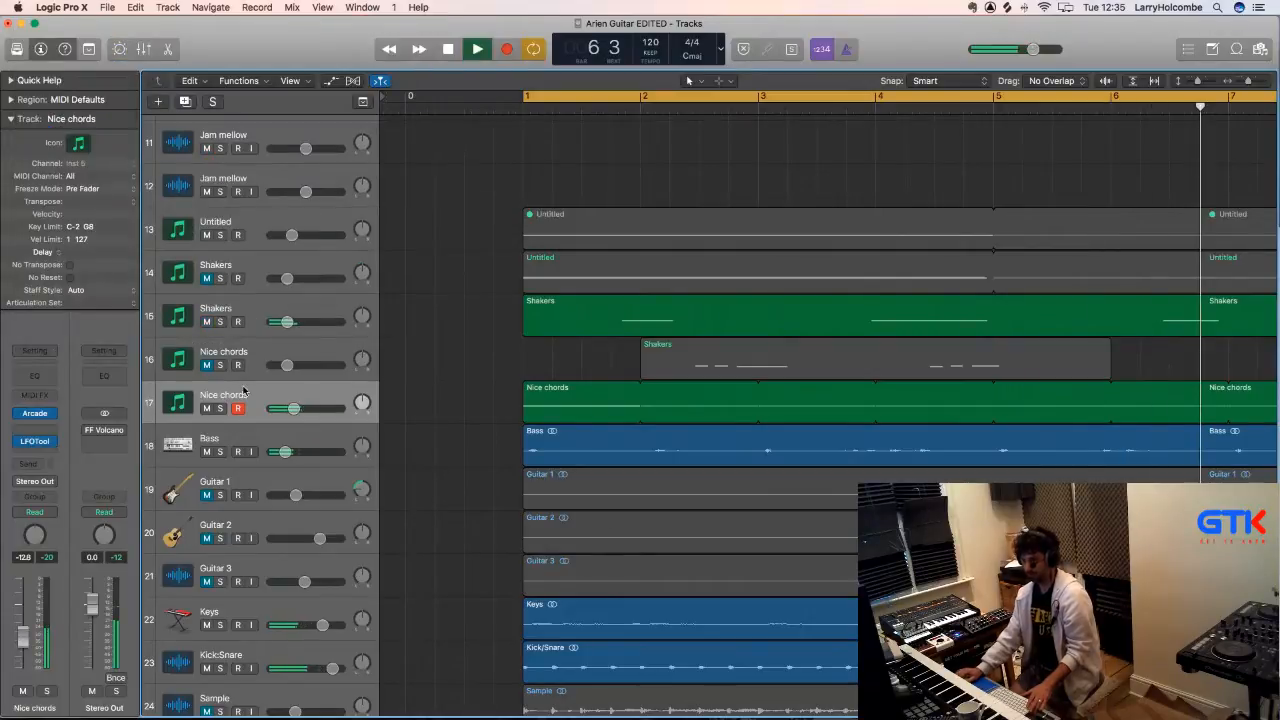
{"action": "left_click", "coordinate": [35, 441]}
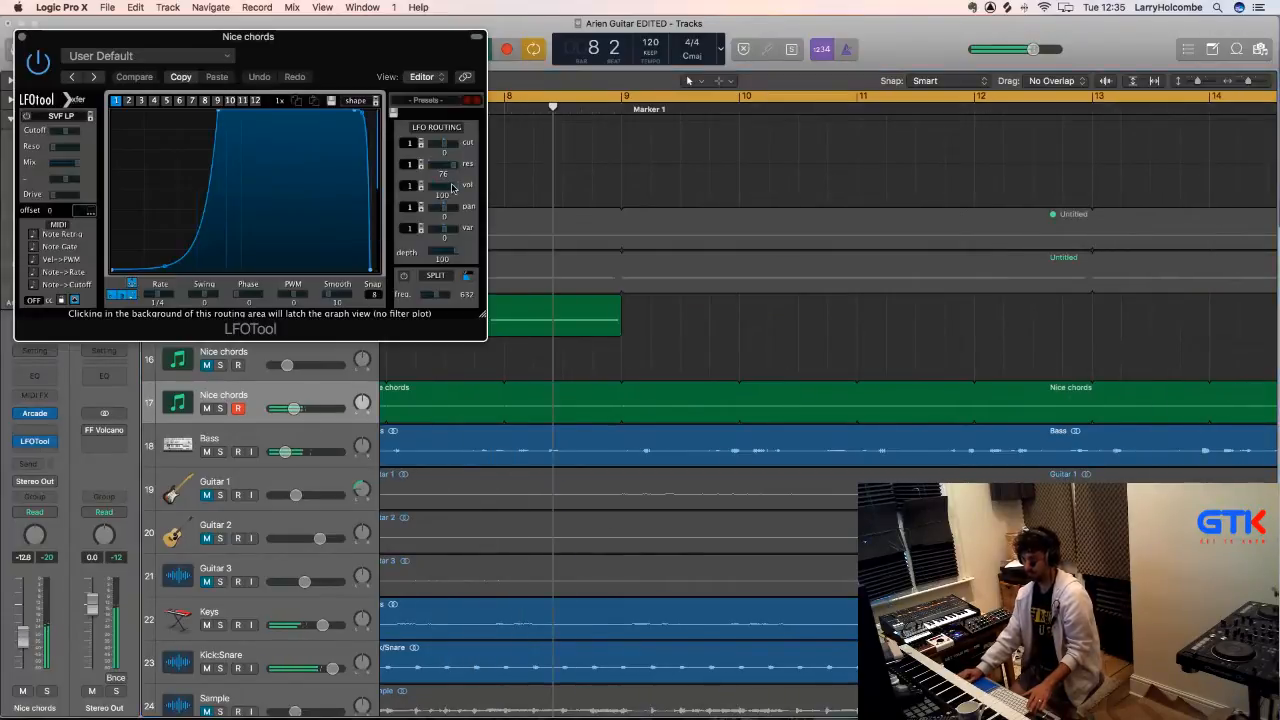
{"action": "left_click_drag", "start_coordinate": [452, 187], "coordinate": [428, 187]}
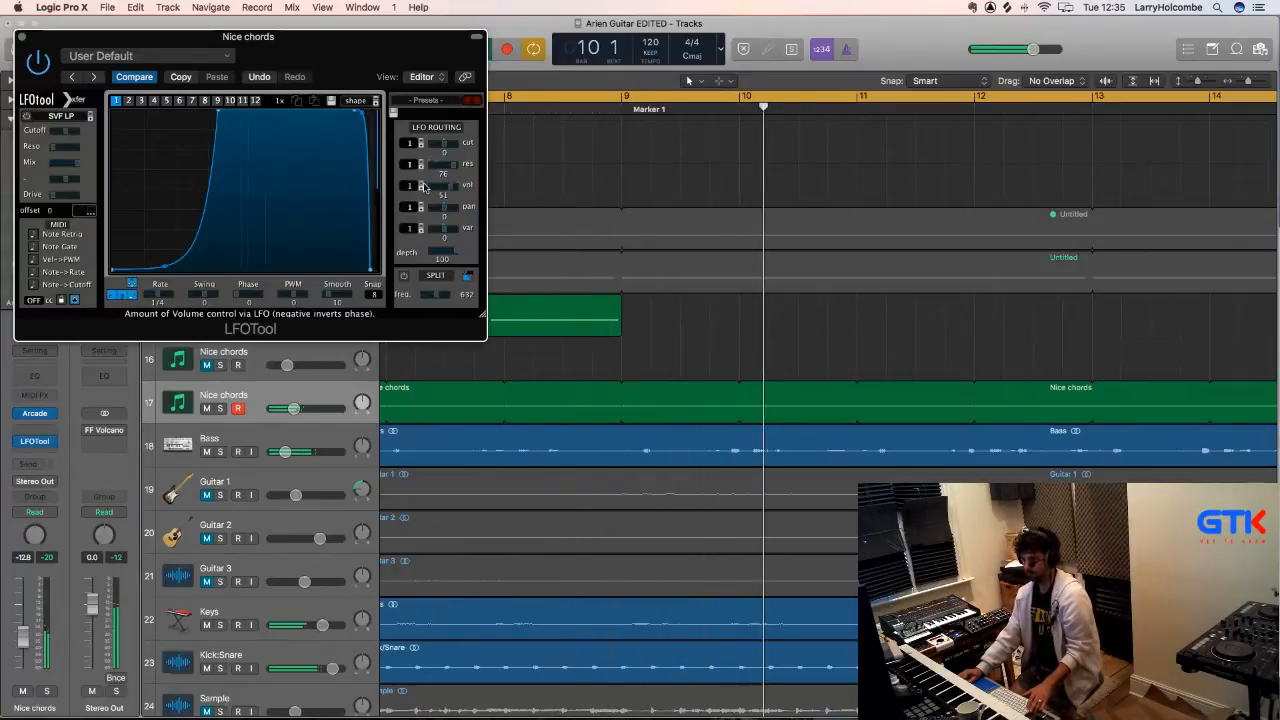
{"action": "key", "text": "super+w"}
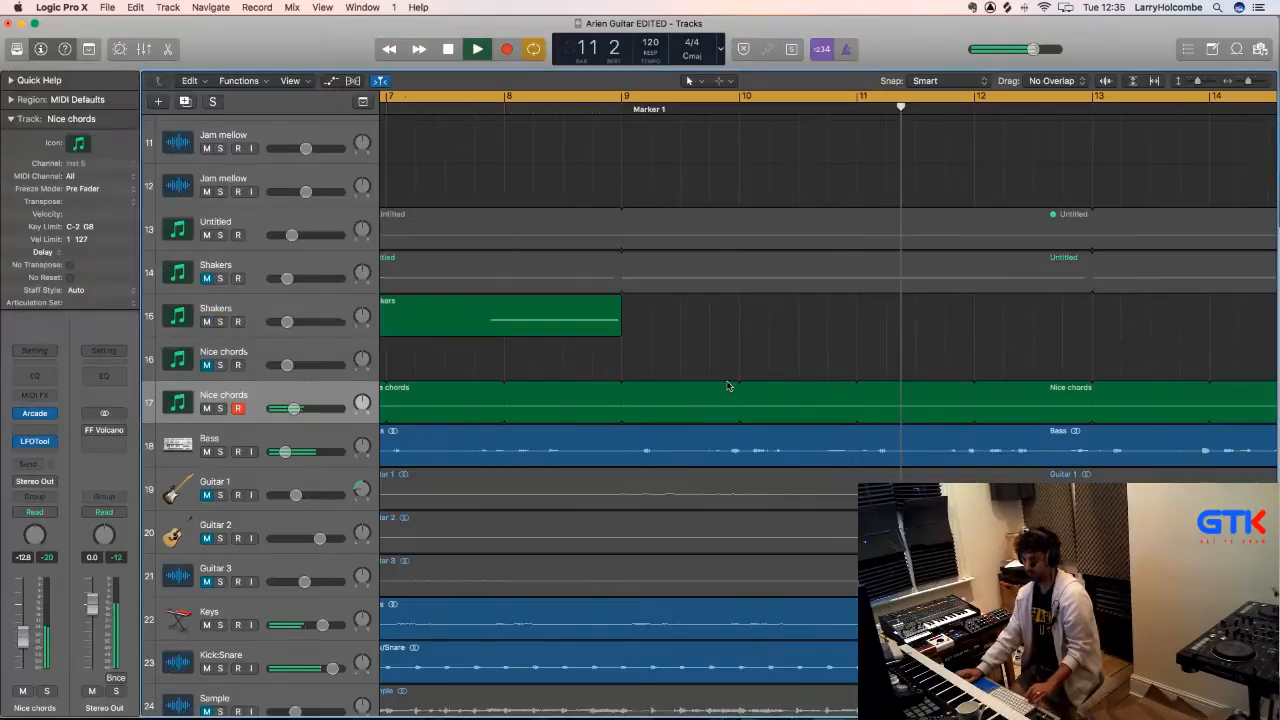
- Duplicate the Nice chords track 17 and record a short drum fill leading up to bar 5 on the new track 18
{"action": "key", "text": "z"}
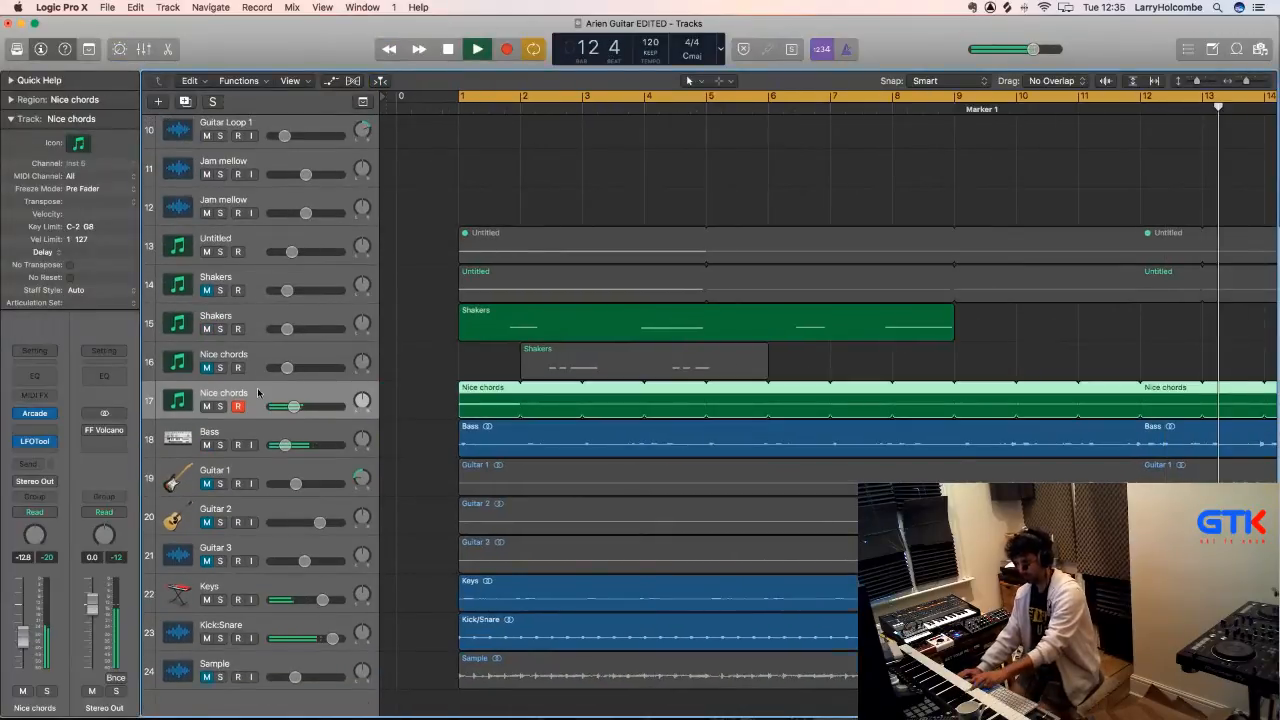
{"action": "key", "text": "super+d"}
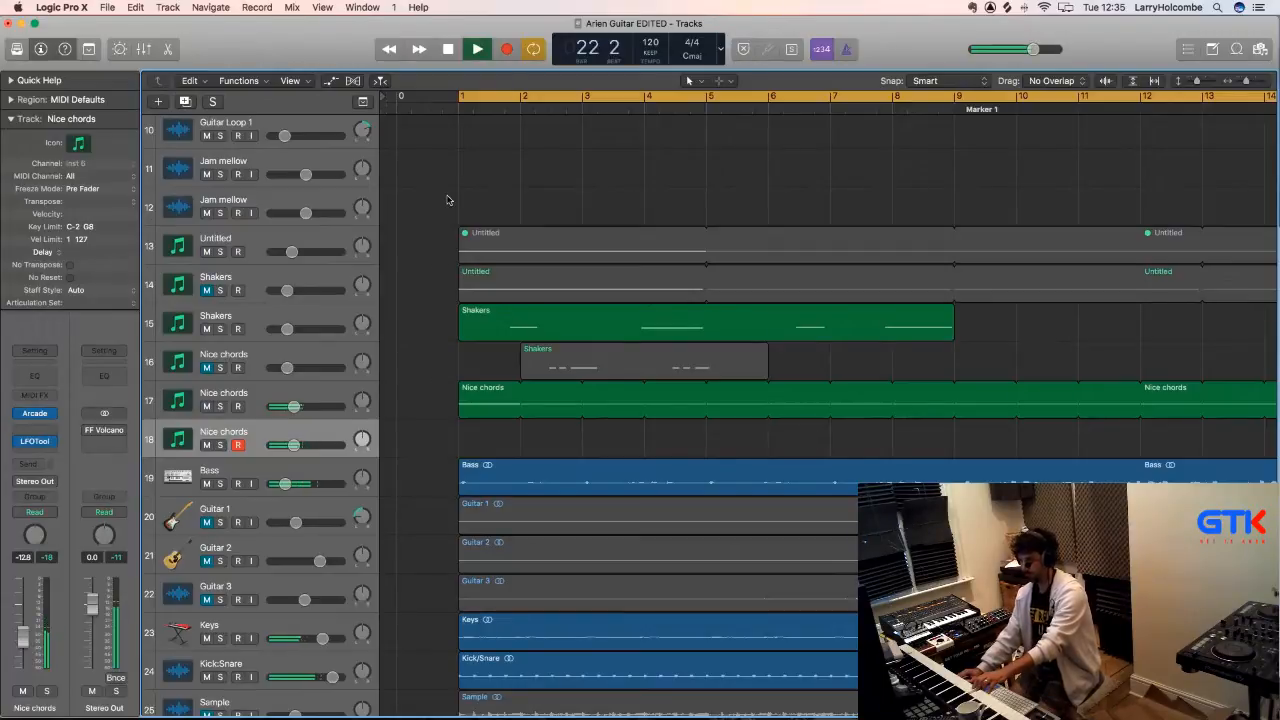
{"action": "scroll", "coordinate": [447, 200], "scroll_direction": "down", "scroll_amount": 1}
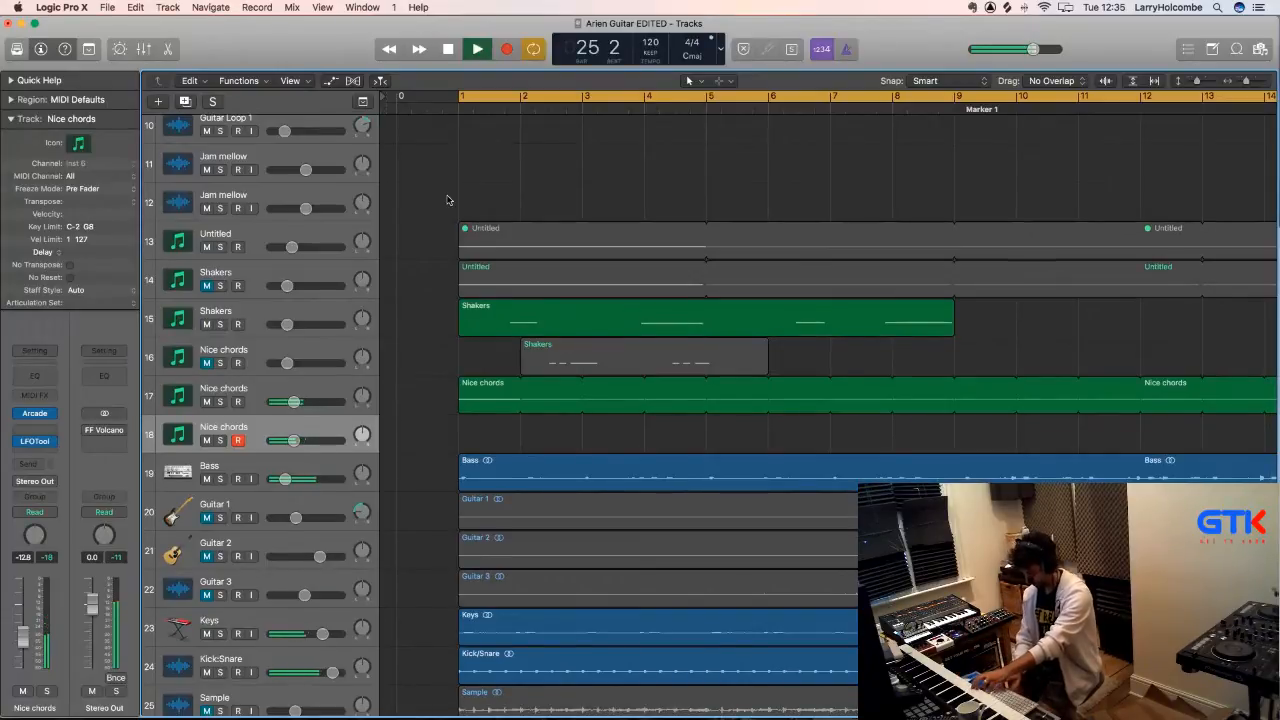
{"action": "key", "text": "Return"}
{"action": "key", "text": "r"}
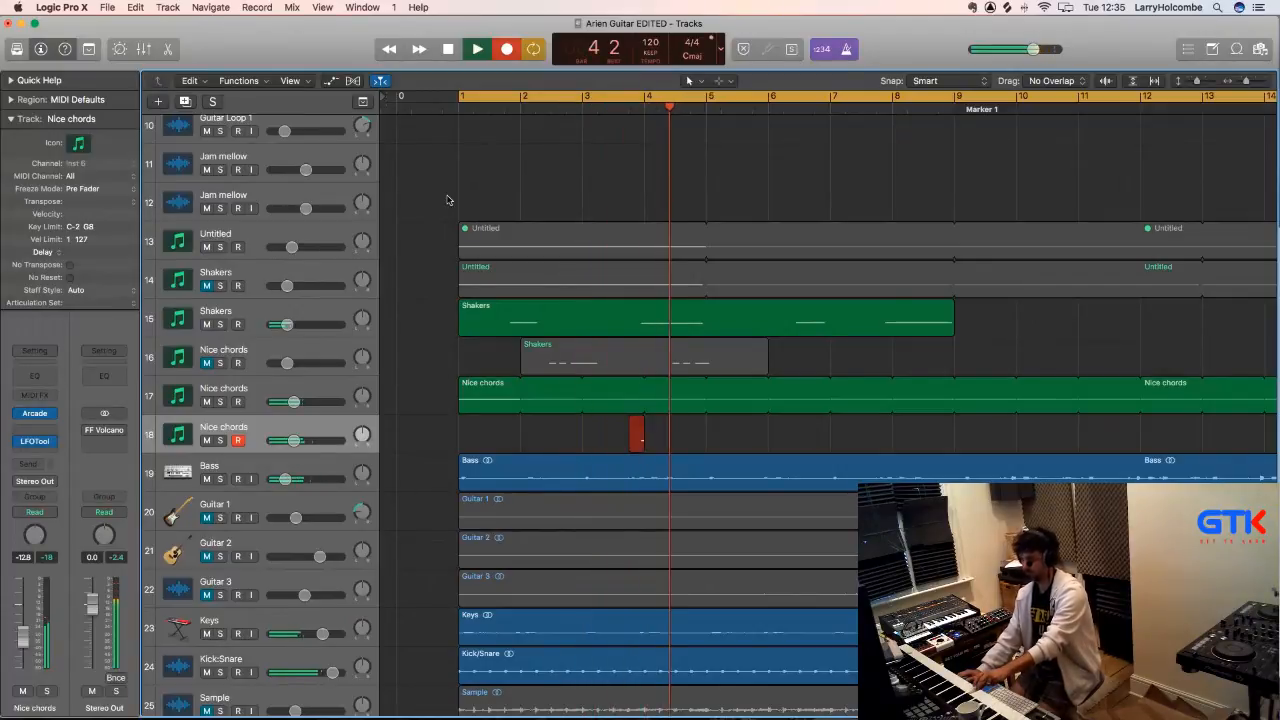
{"action": "key", "text": "space"}
{"action": "key", "text": "space"}
- Quantize the recorded fill region on track 18 to 1/16 Note
{"action": "left_click", "coordinate": [630, 447]}
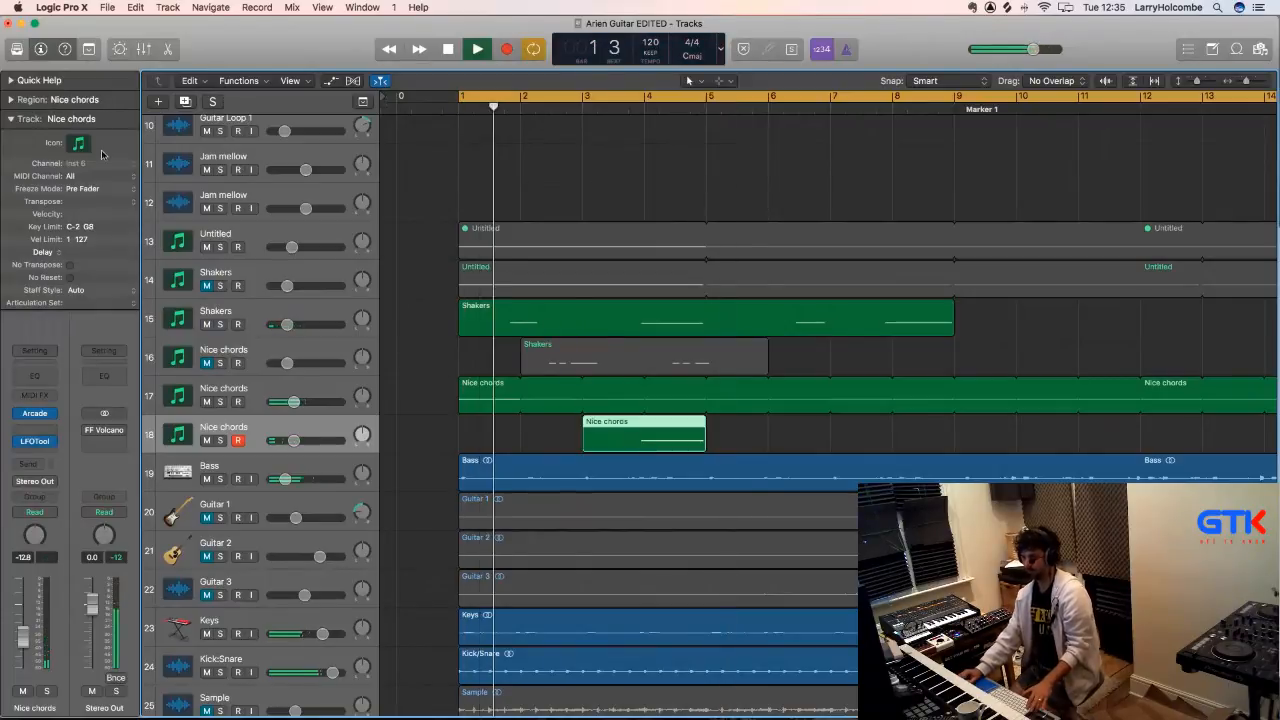
{"action": "left_click", "coordinate": [22, 100]}
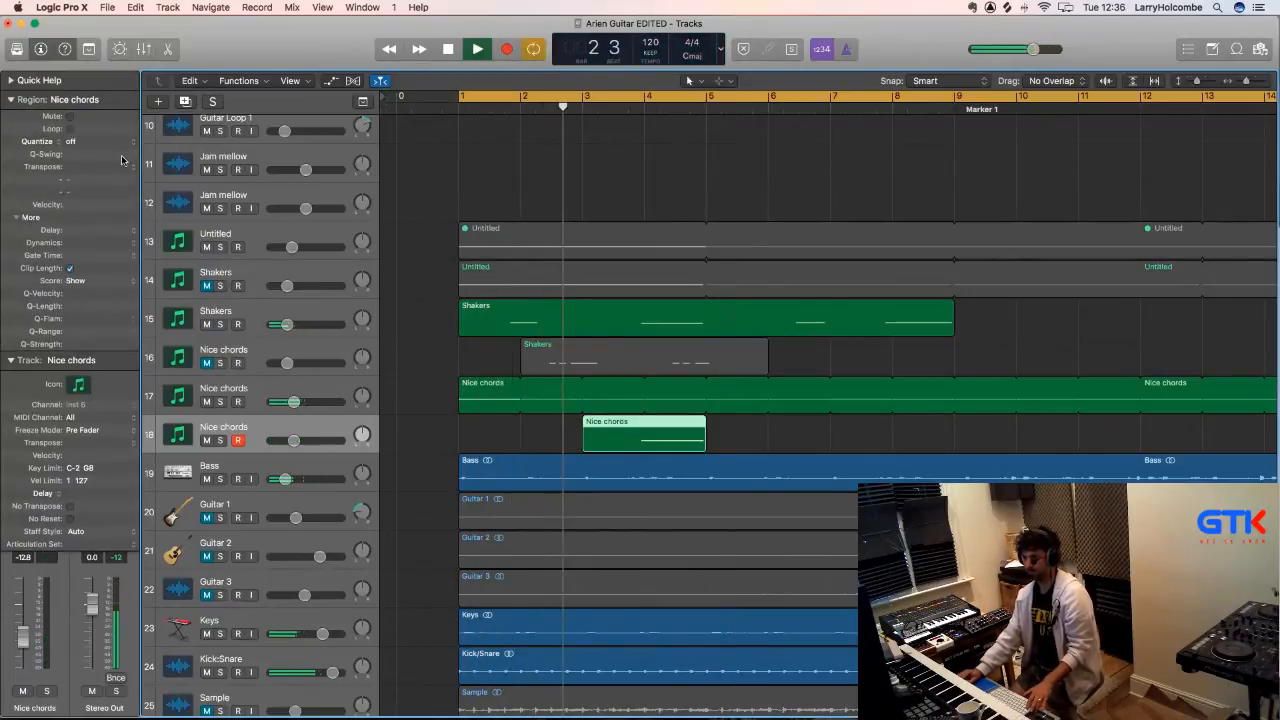
{"action": "left_click", "coordinate": [132, 145]}
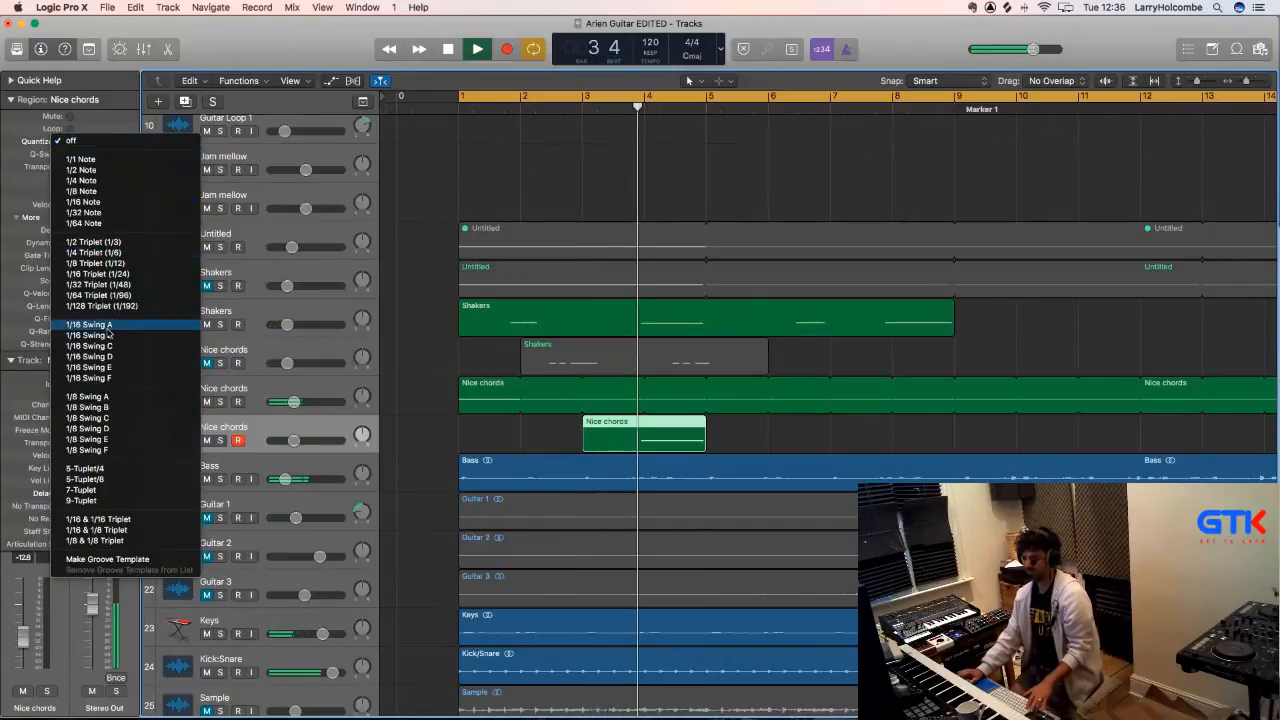
{"action": "left_click", "coordinate": [85, 202]}
- Copy the fill region from bar 3 to bar 7 on track 18
{"action": "left_click", "coordinate": [589, 339]}
{"action": "scroll", "coordinate": [589, 339], "scroll_direction": "down", "scroll_amount": 3}
{"action": "left_click", "coordinate": [607, 432]}
{"action": "left_click_drag", "start_coordinate": [607, 432], "coordinate": [831, 433]}
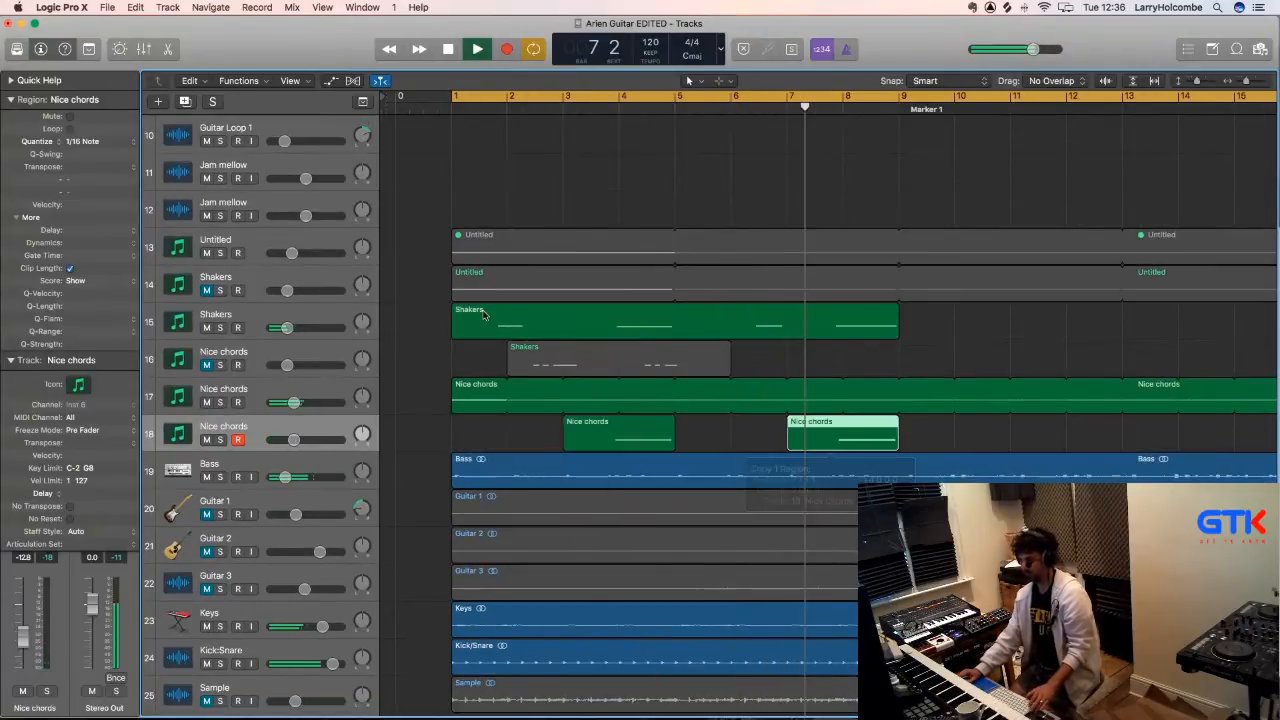
{"action": "left_click", "coordinate": [449, 207]}
- Rename track 18 as Drum Fill
{"action": "scroll", "coordinate": [449, 207], "scroll_direction": "down", "scroll_amount": 1}
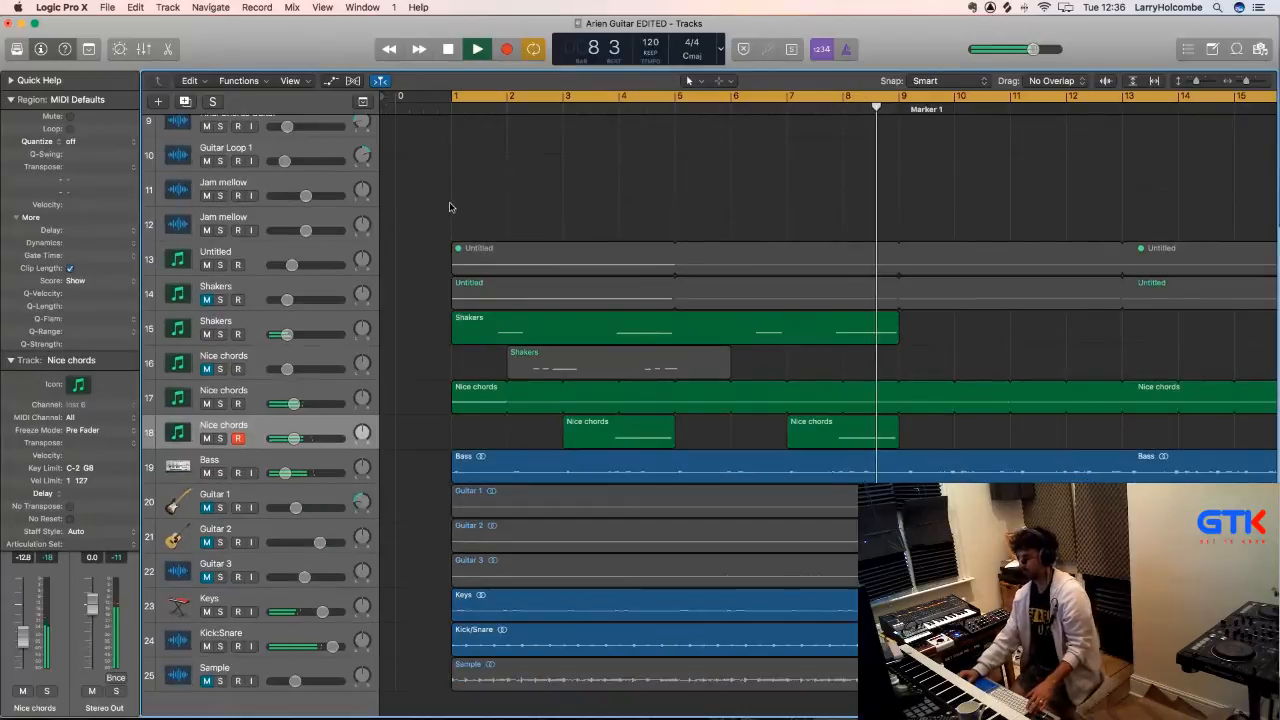
{"action": "scroll", "coordinate": [451, 192], "scroll_direction": "down", "scroll_amount": 1}
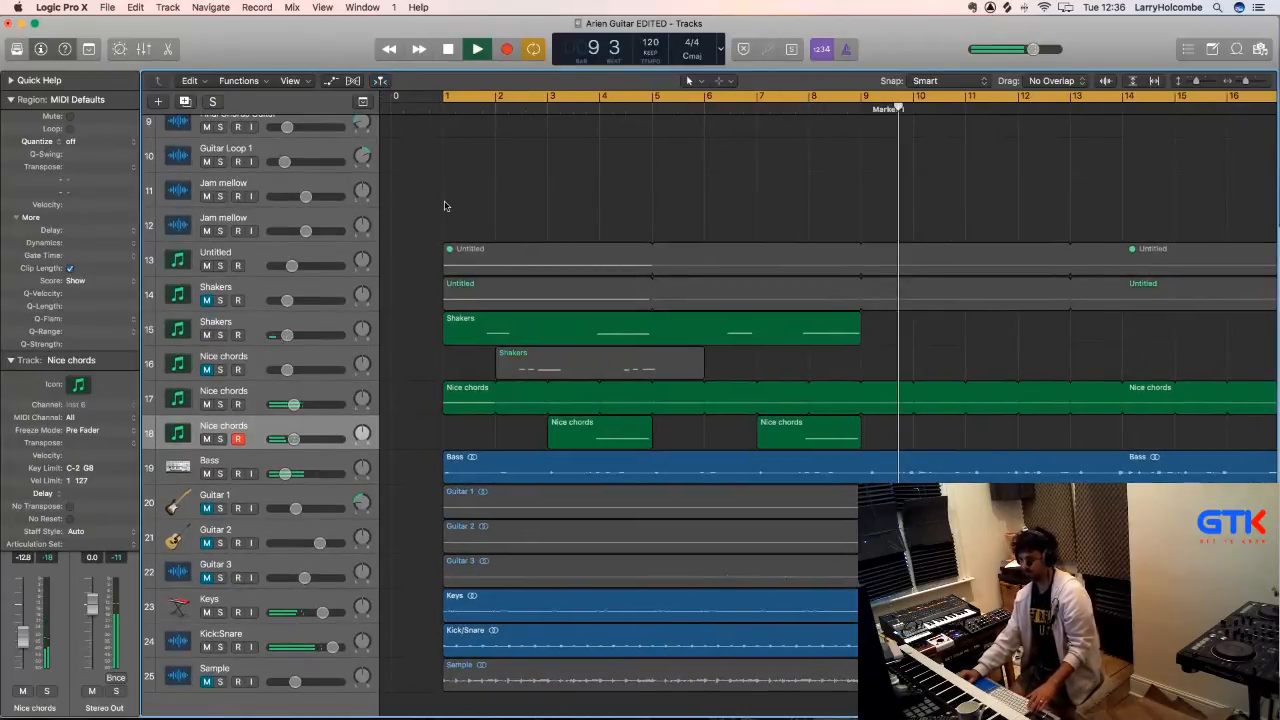
{"action": "scroll", "coordinate": [443, 206], "scroll_direction": "down", "scroll_amount": 1}
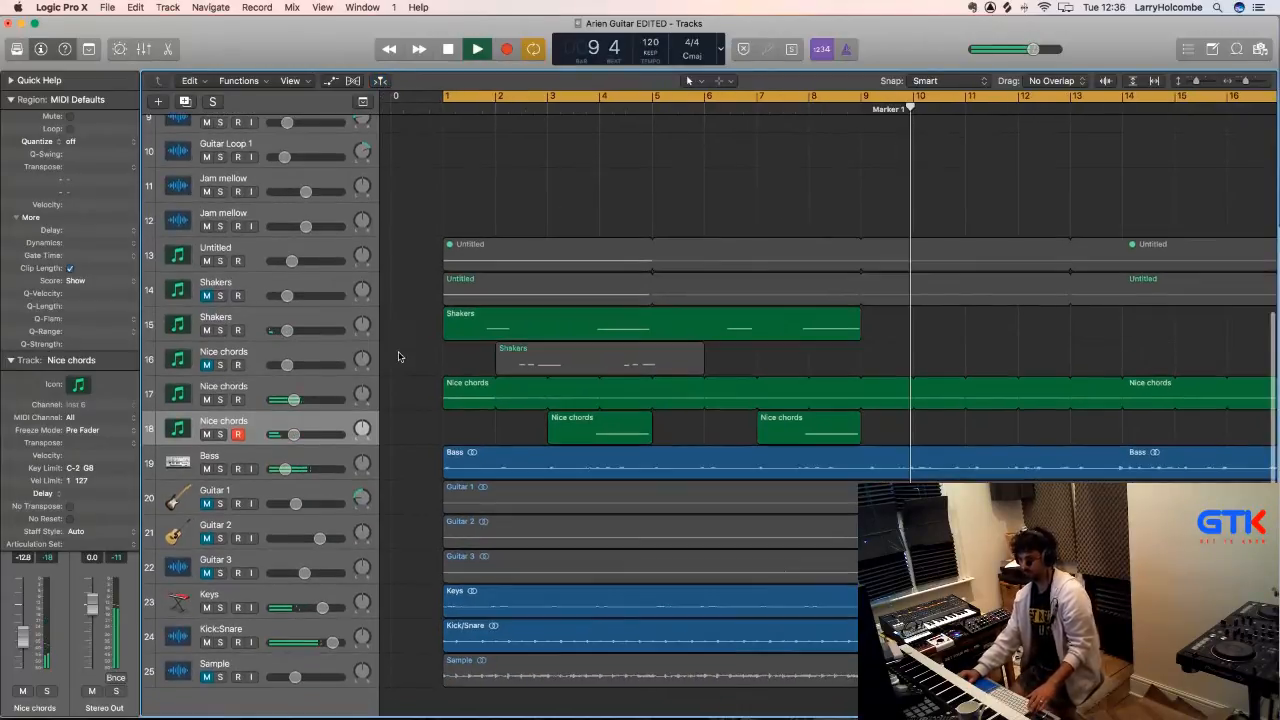
{"action": "left_click", "coordinate": [223, 421]}
{"action": "double_click", "coordinate": [223, 421]}
{"action": "type", "text": "Dr"}
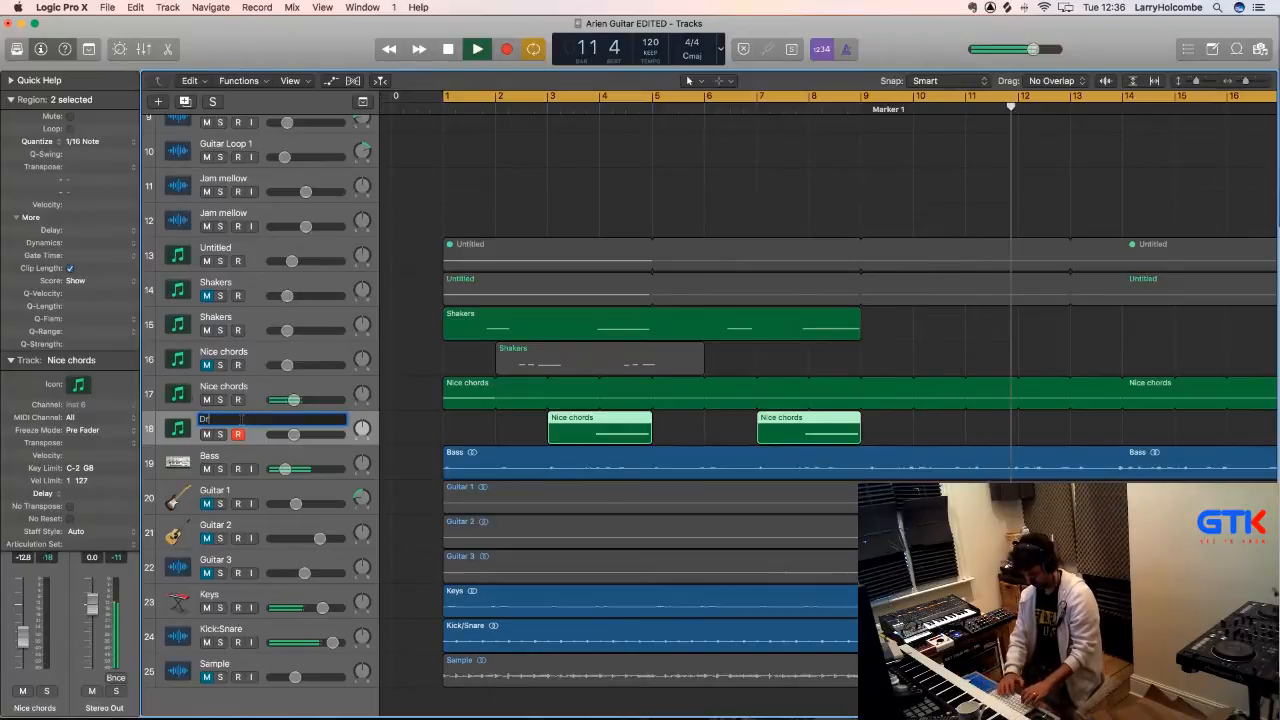
{"action": "type", "text": "um Fill"}
{"action": "key", "text": "Return"}
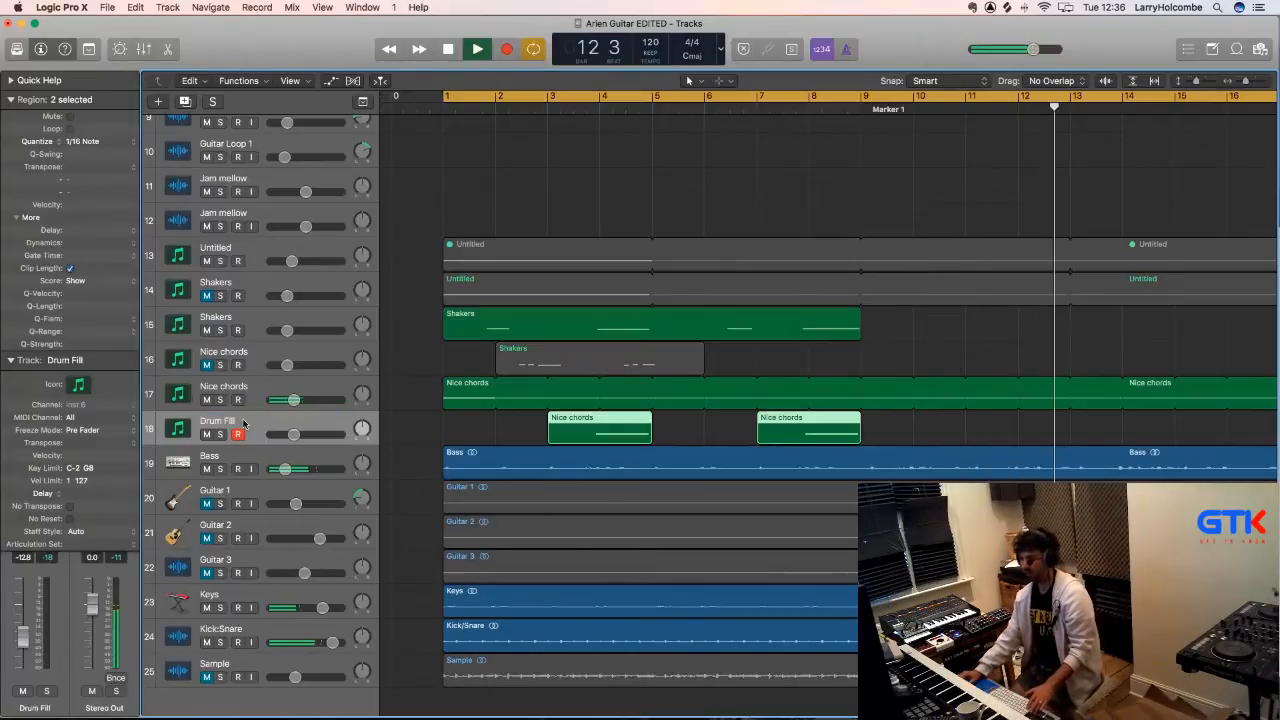
- Convert the loops of the Nice chords region on track 17 into separate regions and restart playback from bar 1
{"action": "key", "text": "space"}
{"action": "left_click", "coordinate": [493, 400]}
{"action": "left_click_drag", "start_coordinate": [873, 451], "coordinate": [497, 451]}
{"action": "key", "text": "ctrl+l"}
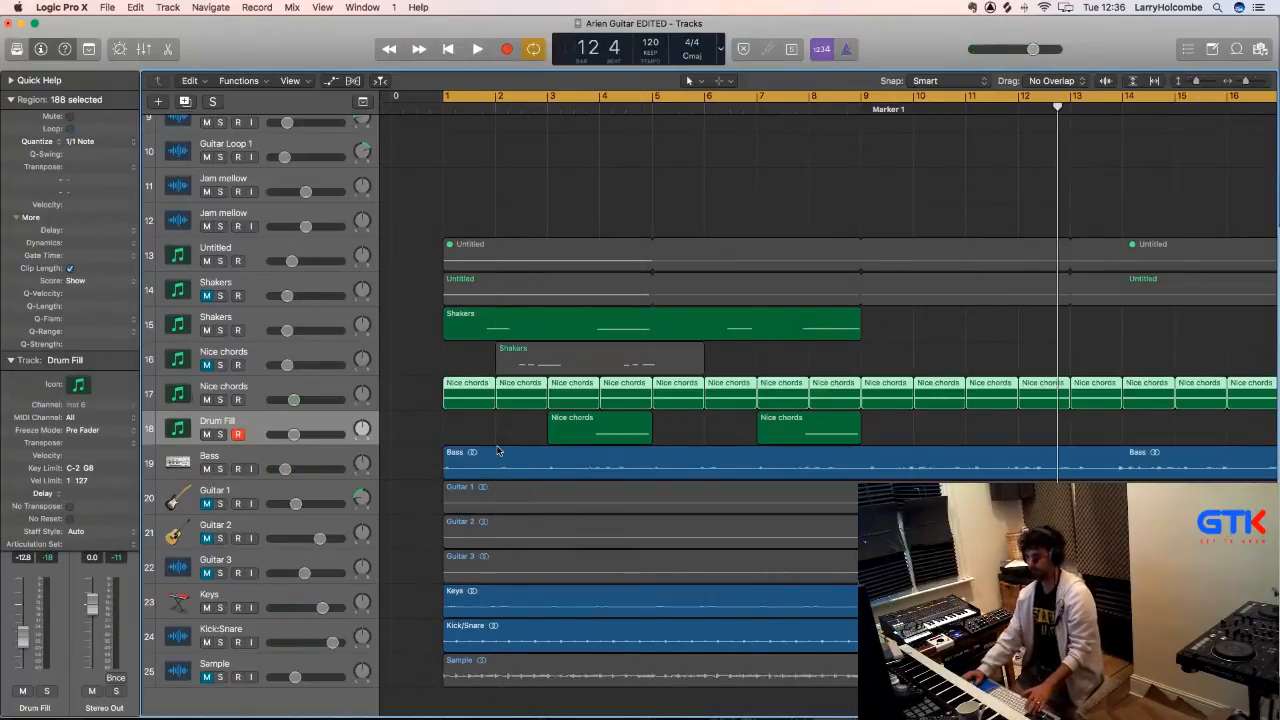
{"action": "left_click", "coordinate": [500, 198]}
{"action": "key", "text": "Return"}
{"action": "key", "text": "space"}
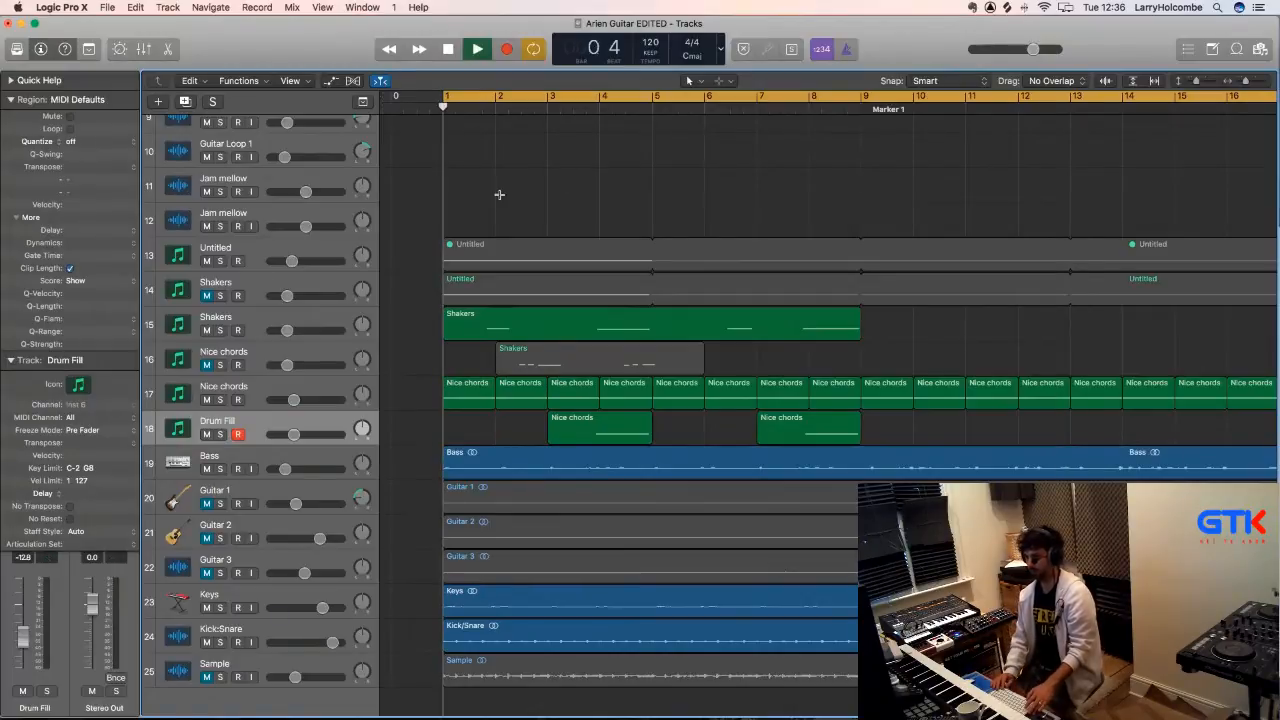
- Reduce the track height and rename the Nice chords track 17 as Drum Loop
{"action": "key", "text": "super+Up"}
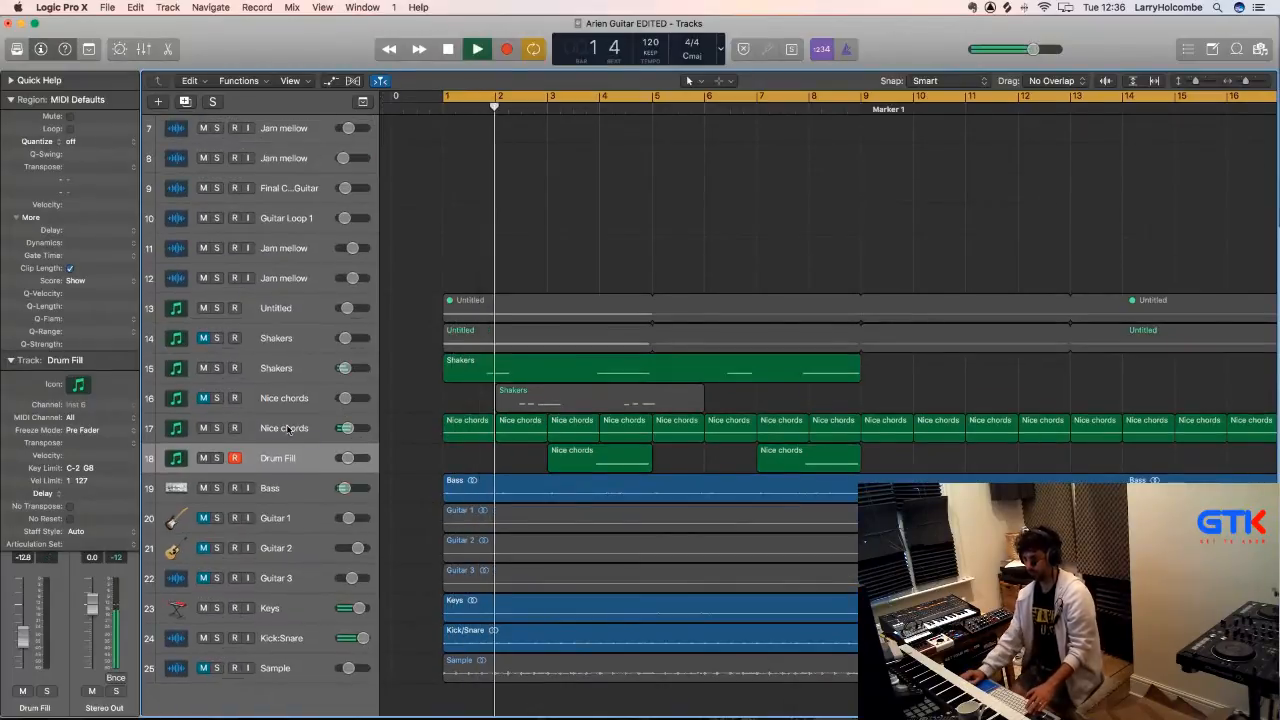
{"action": "double_click", "coordinate": [288, 428]}
{"action": "type", "text": "Dr"}
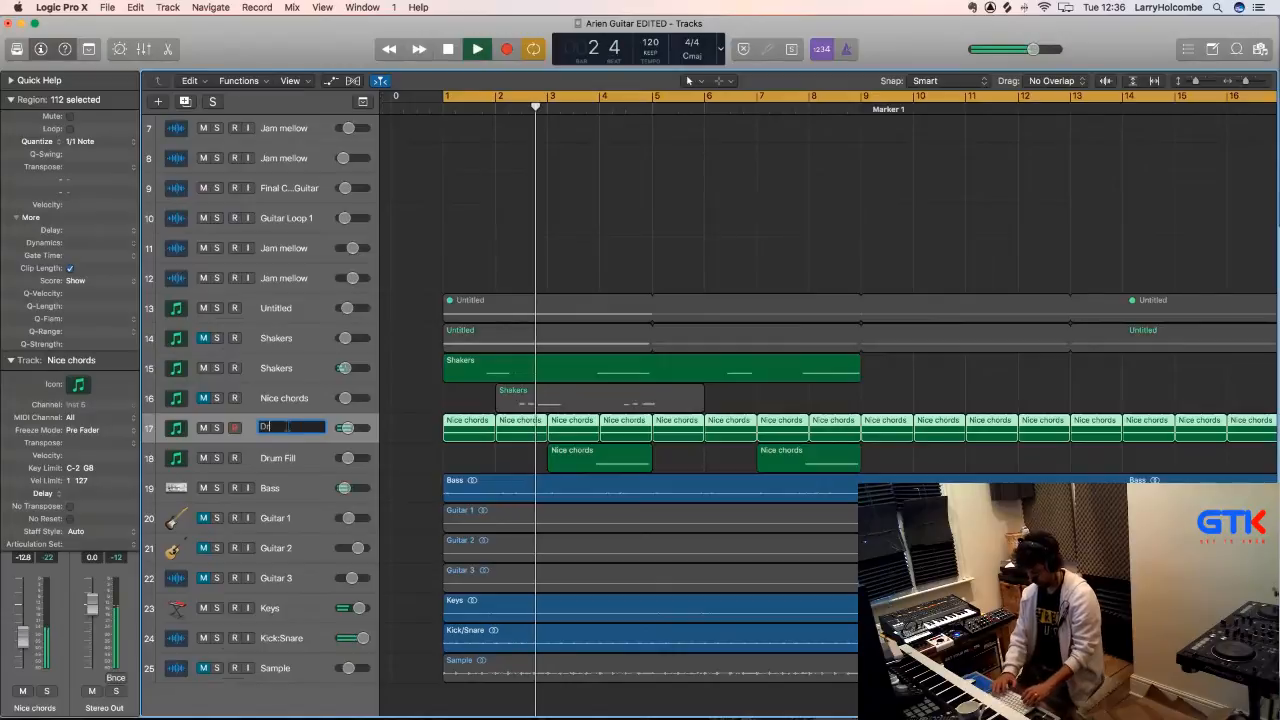
{"action": "type", "text": "um Loop"}
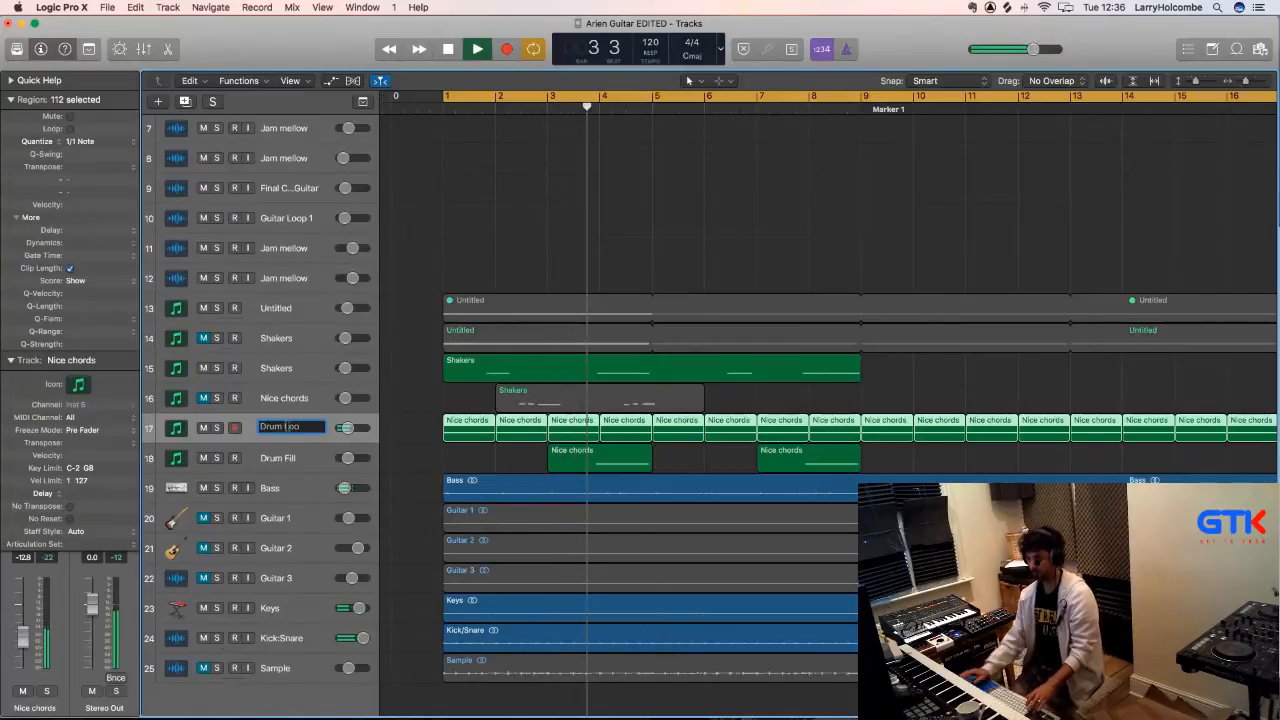
{"action": "key", "text": "Return"}
- Audition the muted Shakers track 14 in the mix, mute it again and stop playback
{"action": "scroll", "coordinate": [224, 358], "scroll_direction": "left", "scroll_amount": 1}
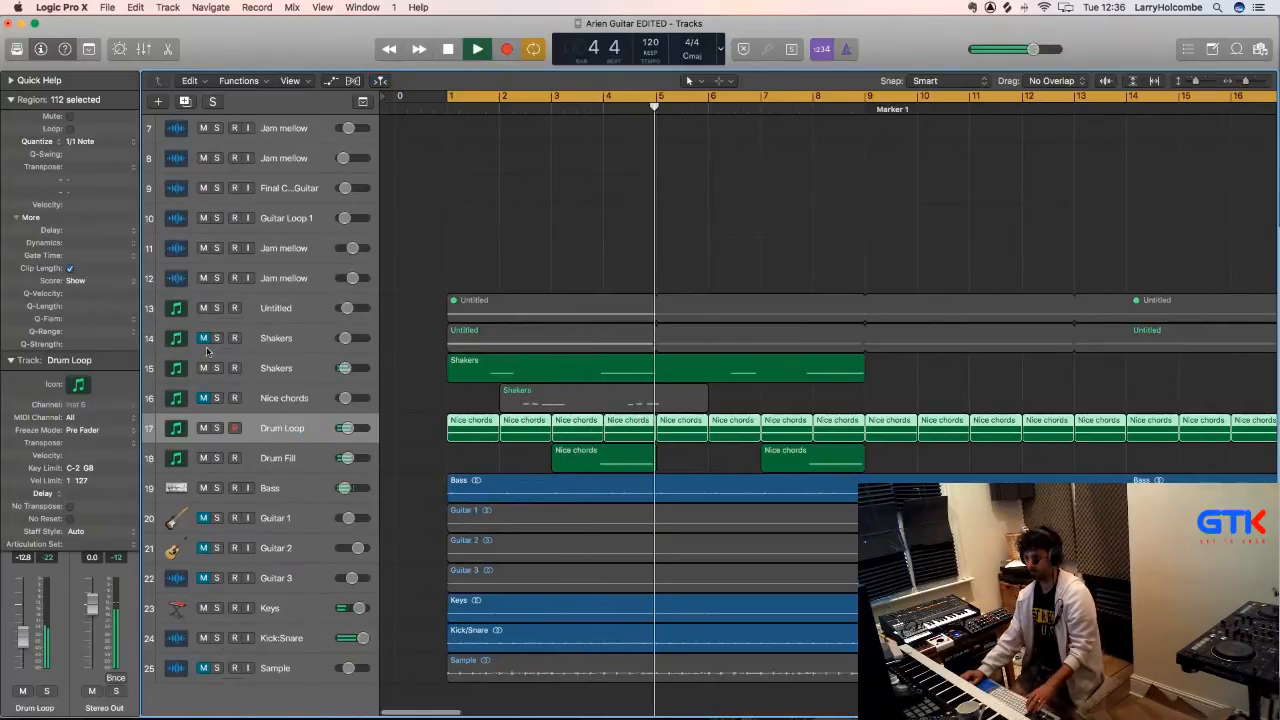
{"action": "left_click", "coordinate": [203, 339]}
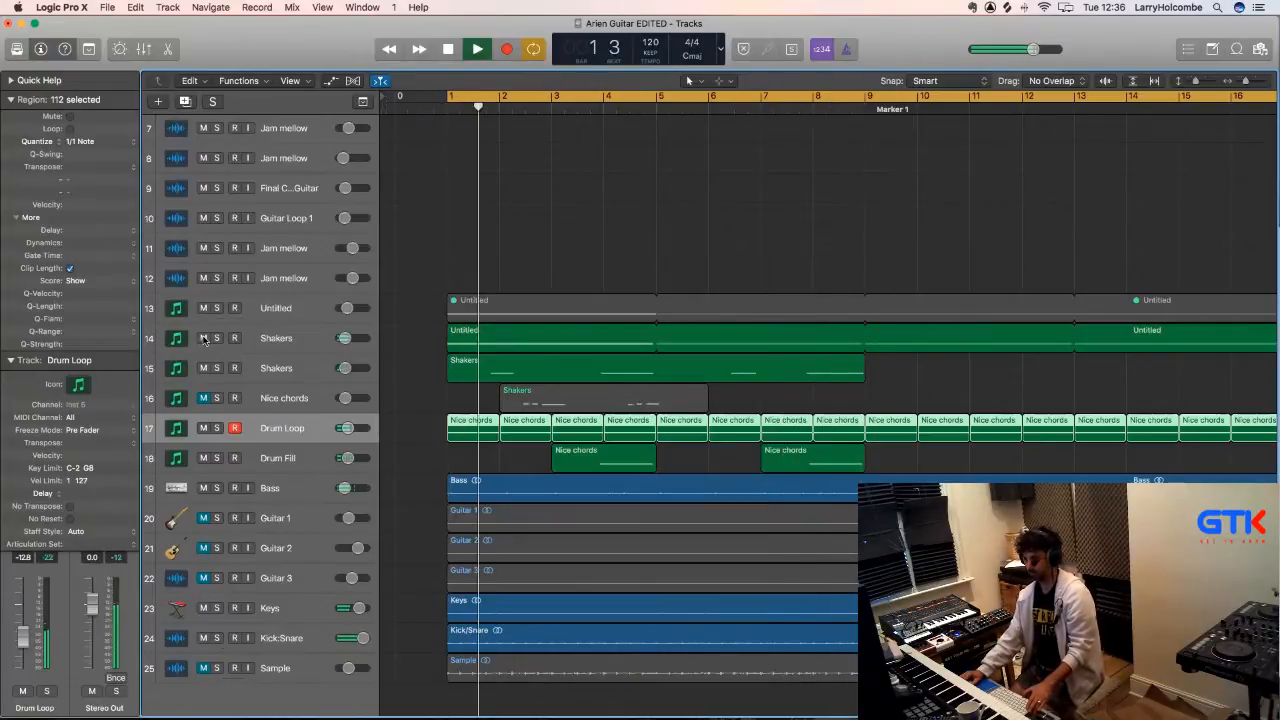
{"action": "left_click", "coordinate": [204, 338]}
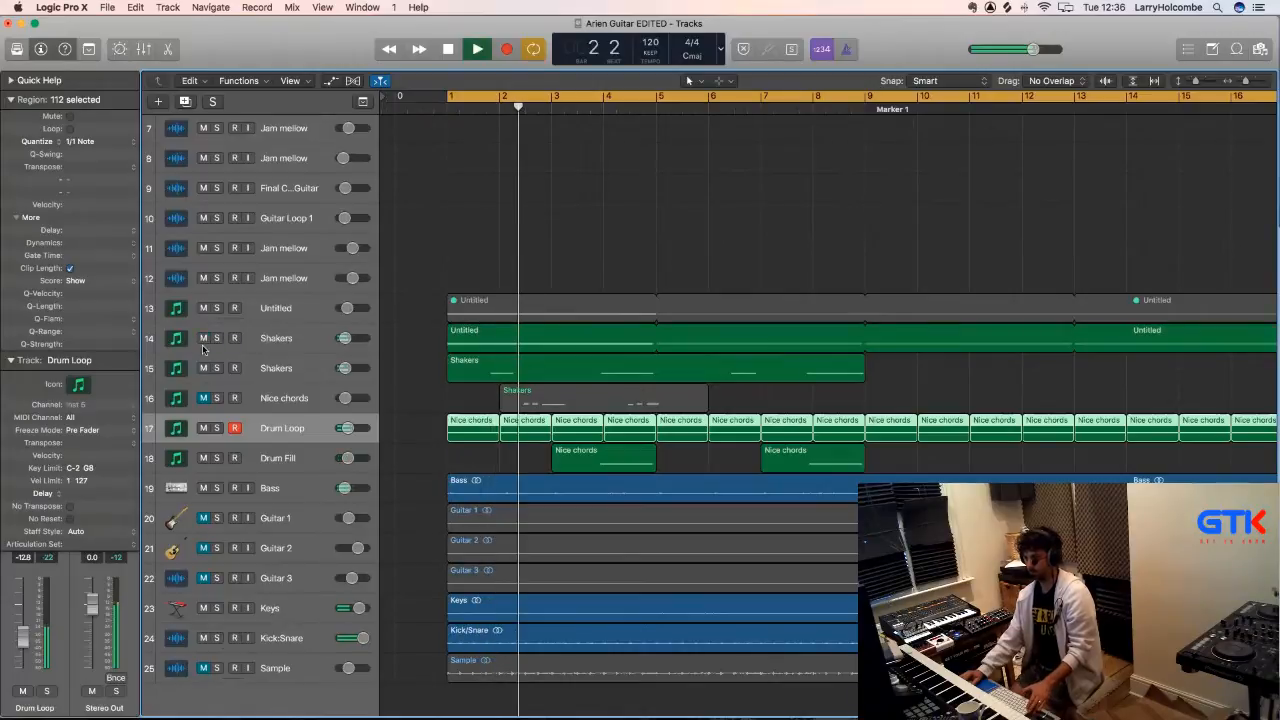
{"action": "key", "text": "space"}
- Duplicate the Drum Loop track, play the project from the start and collapse the region settings
{"action": "key", "text": "Down"}
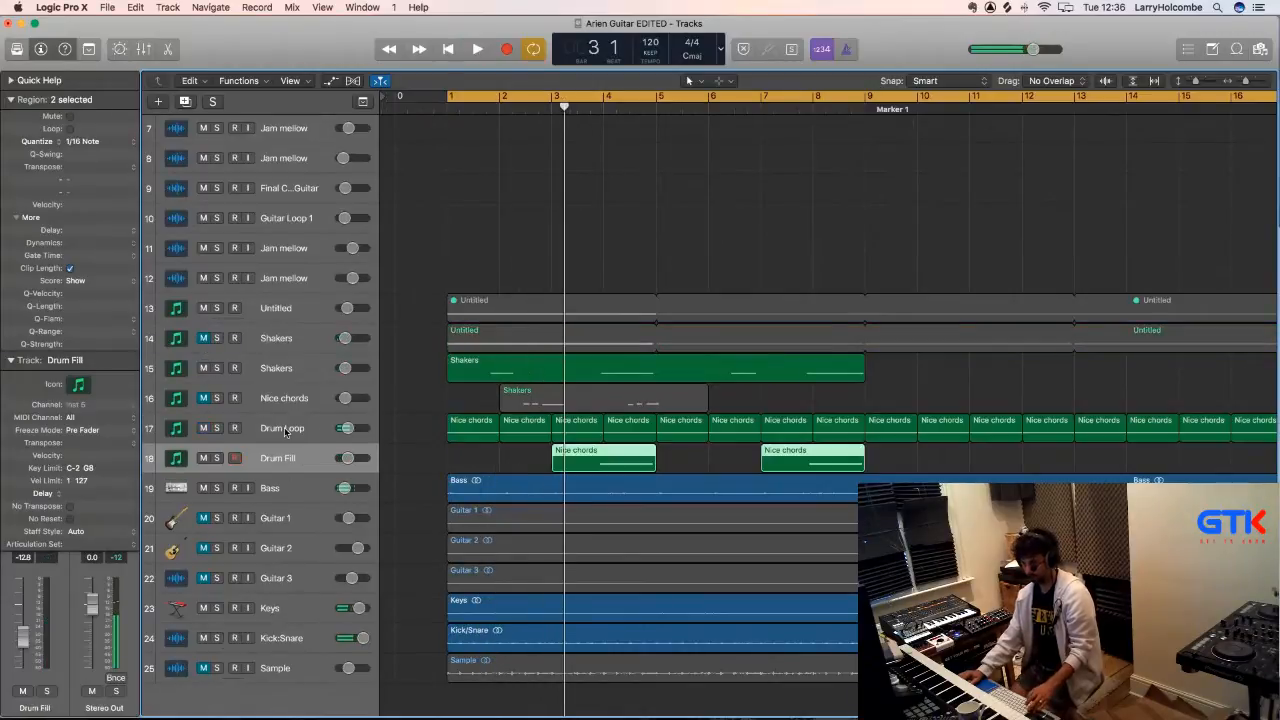
{"action": "left_click", "coordinate": [285, 430]}
{"action": "key", "text": "super+d"}
{"action": "key", "text": "Return"}
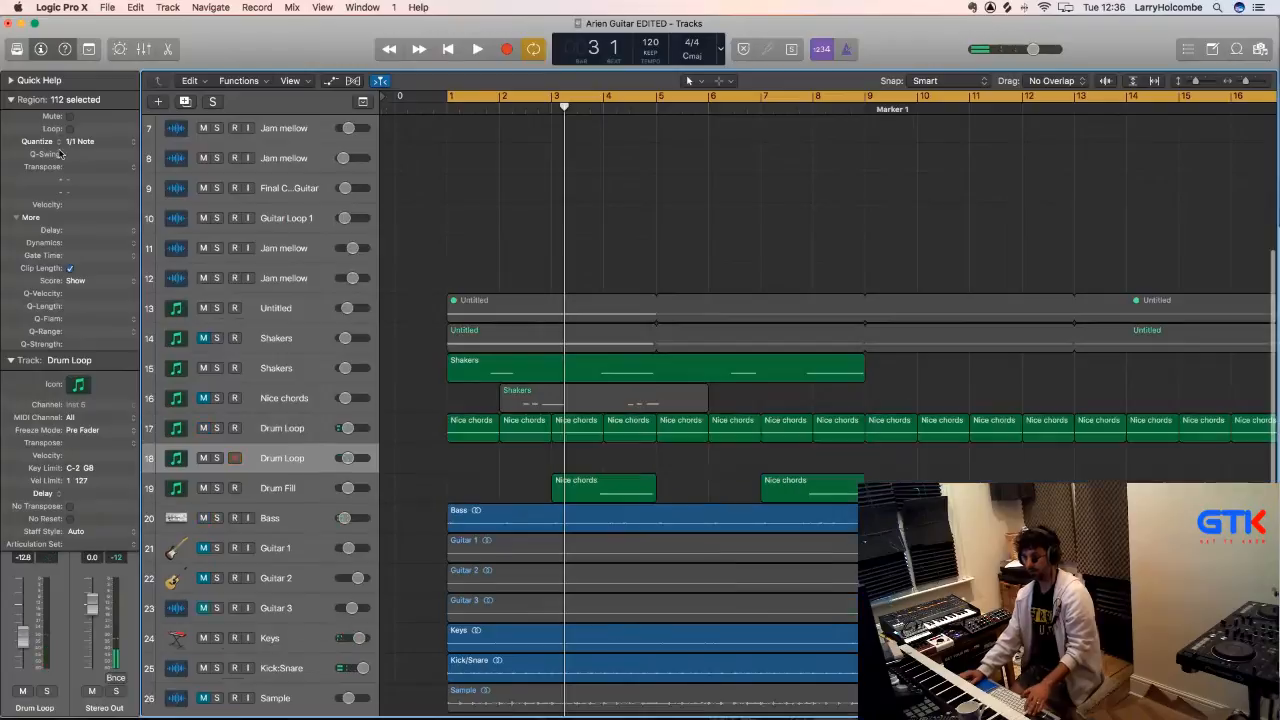
{"action": "key", "text": "space"}
{"action": "left_click", "coordinate": [10, 99]}
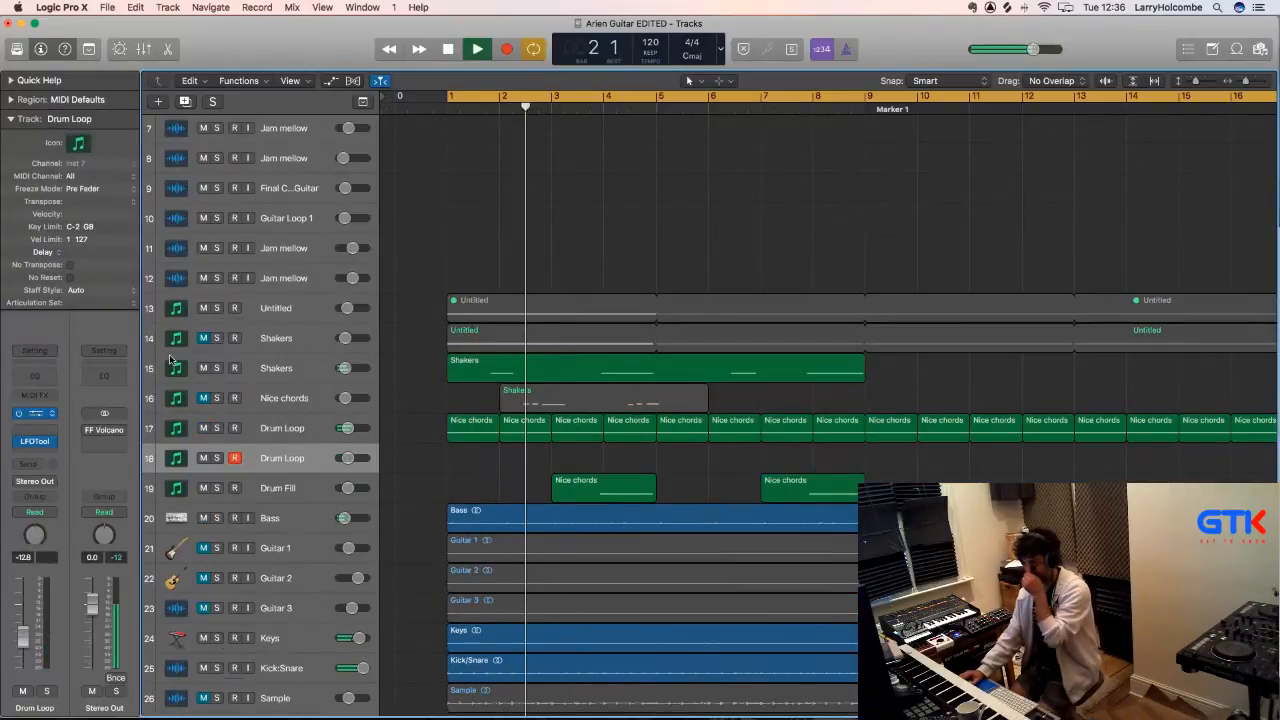
- Open Arcade on the duplicated Drum Loop track and browse its lines to the Drum Breaks kits
{"action": "key", "text": "v"}
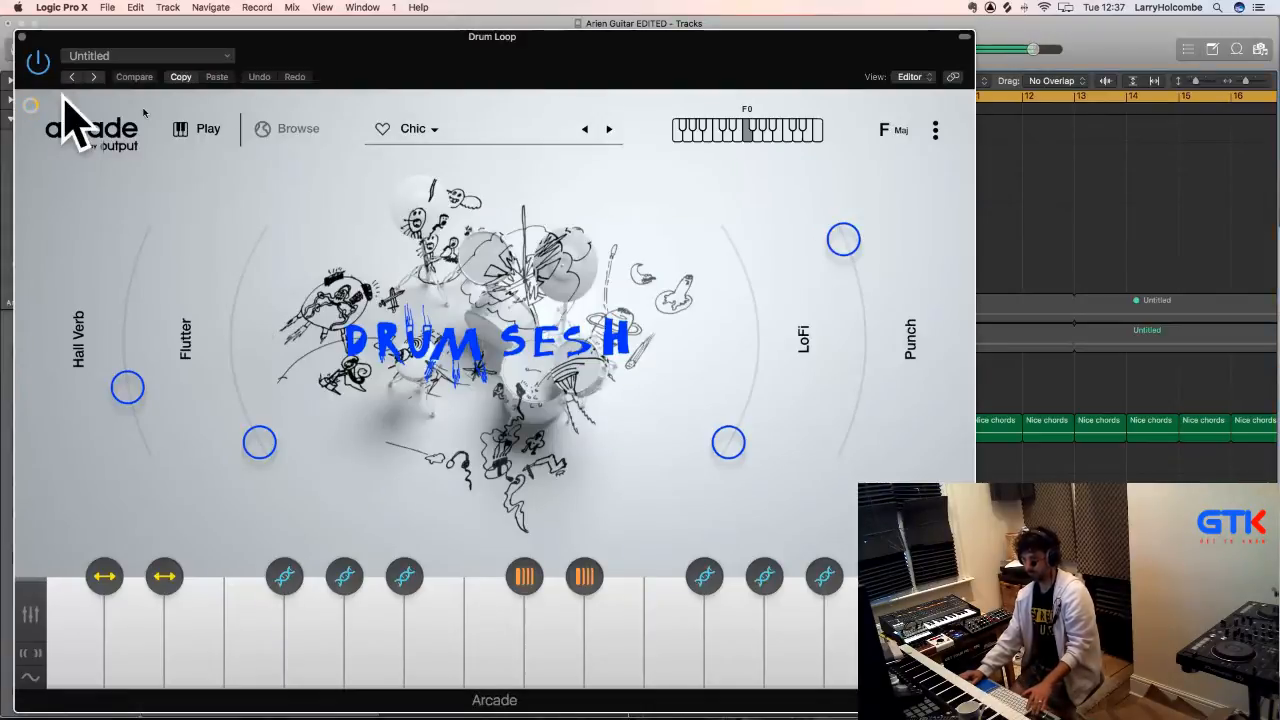
{"action": "left_click", "coordinate": [291, 131]}
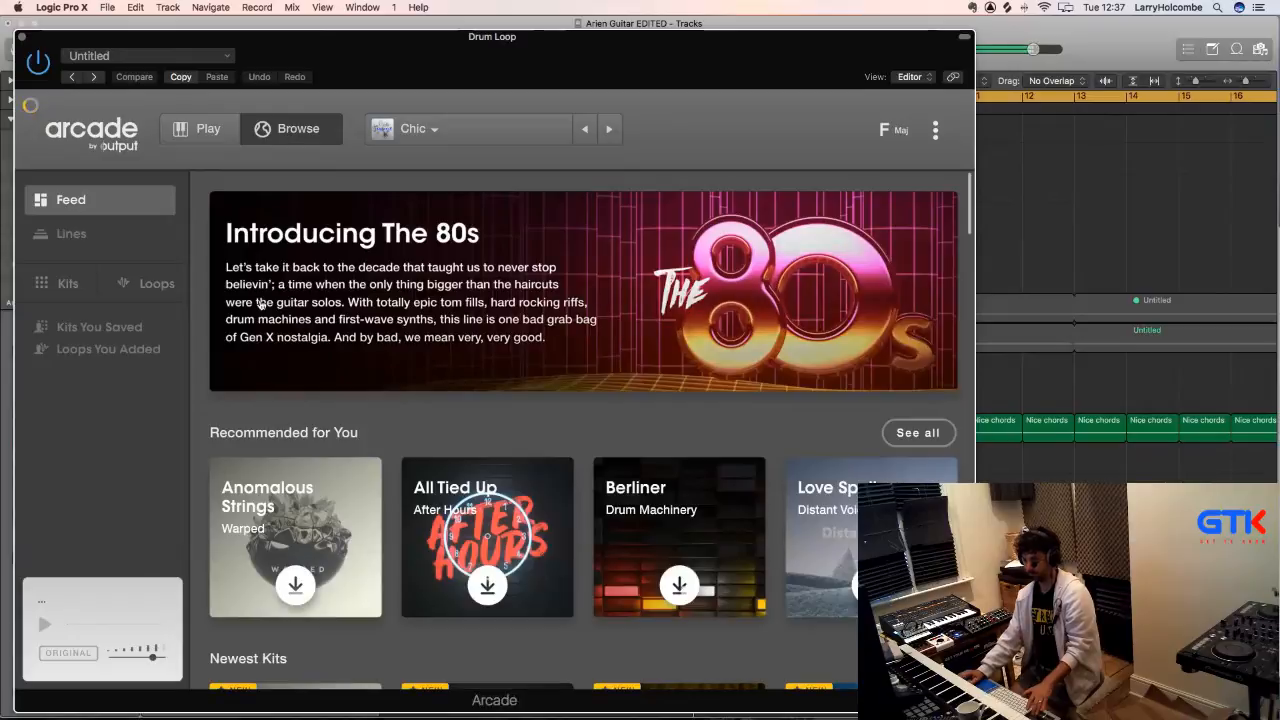
{"action": "left_click", "coordinate": [78, 236]}
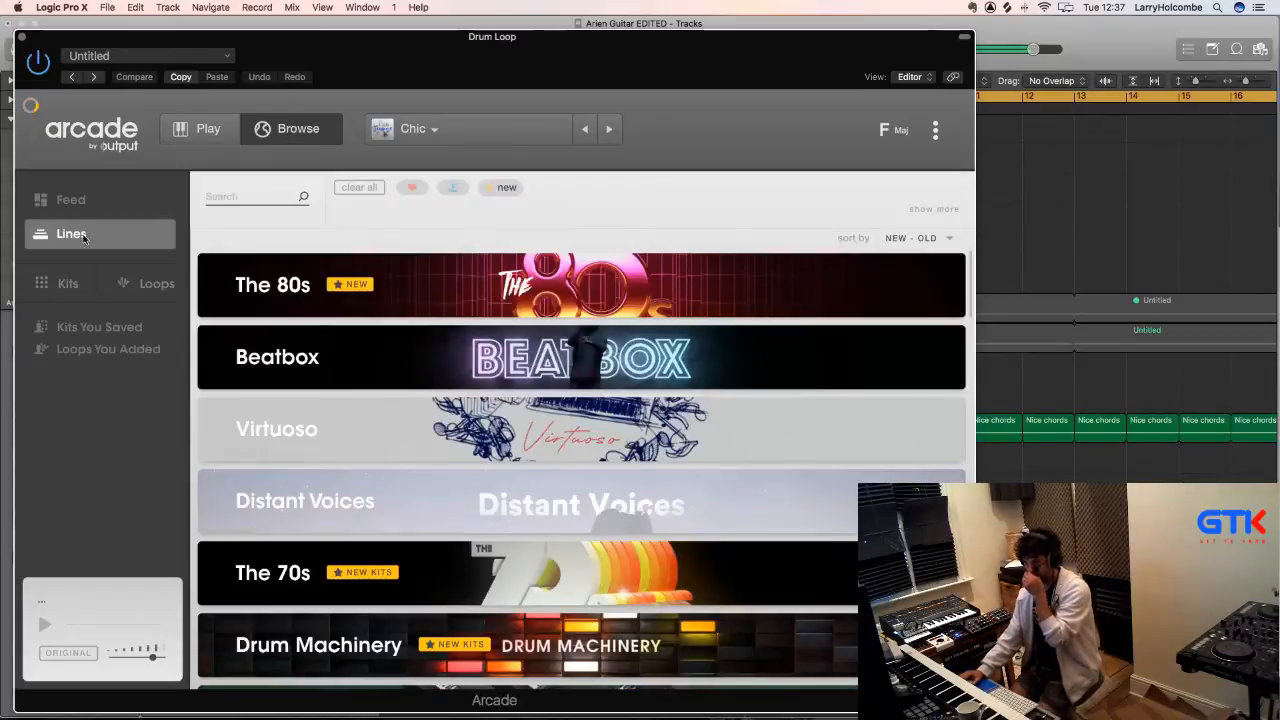
{"action": "mouse_move", "coordinate": [447, 376]}
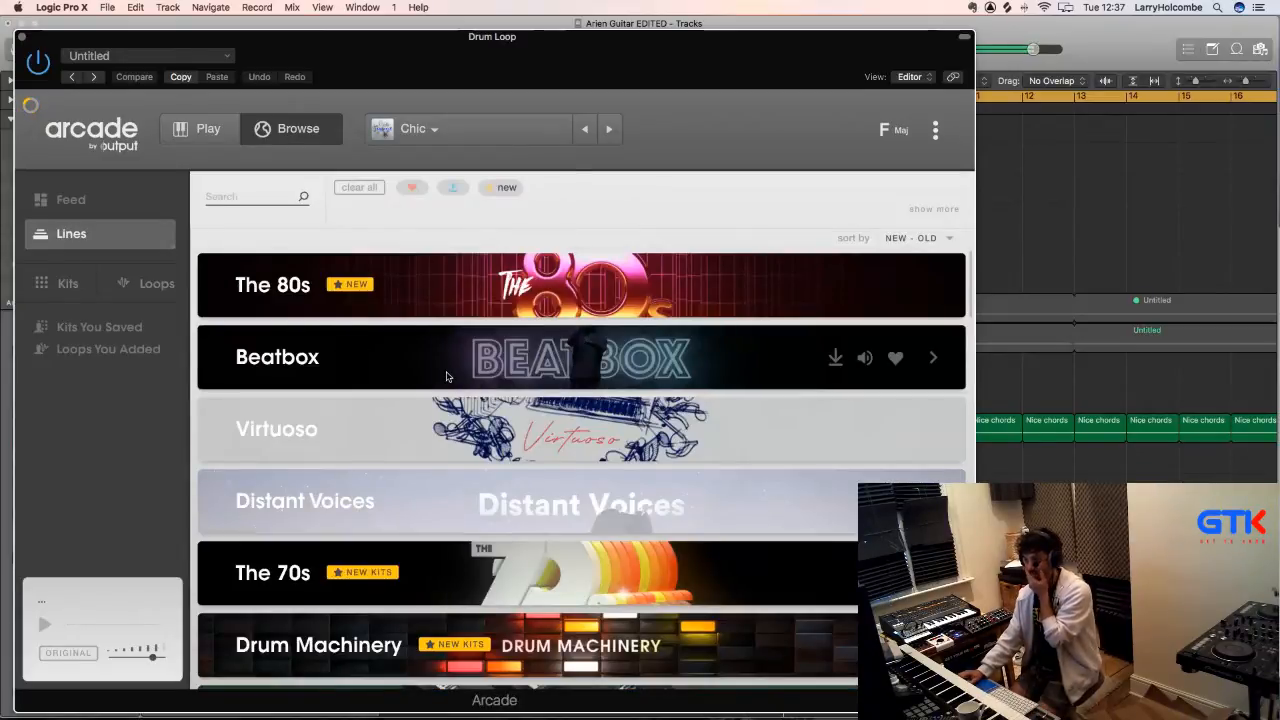
{"action": "scroll", "coordinate": [447, 376], "scroll_direction": "down", "scroll_amount": 3}
{"action": "scroll", "coordinate": [697, 398], "scroll_direction": "down", "scroll_amount": 4}
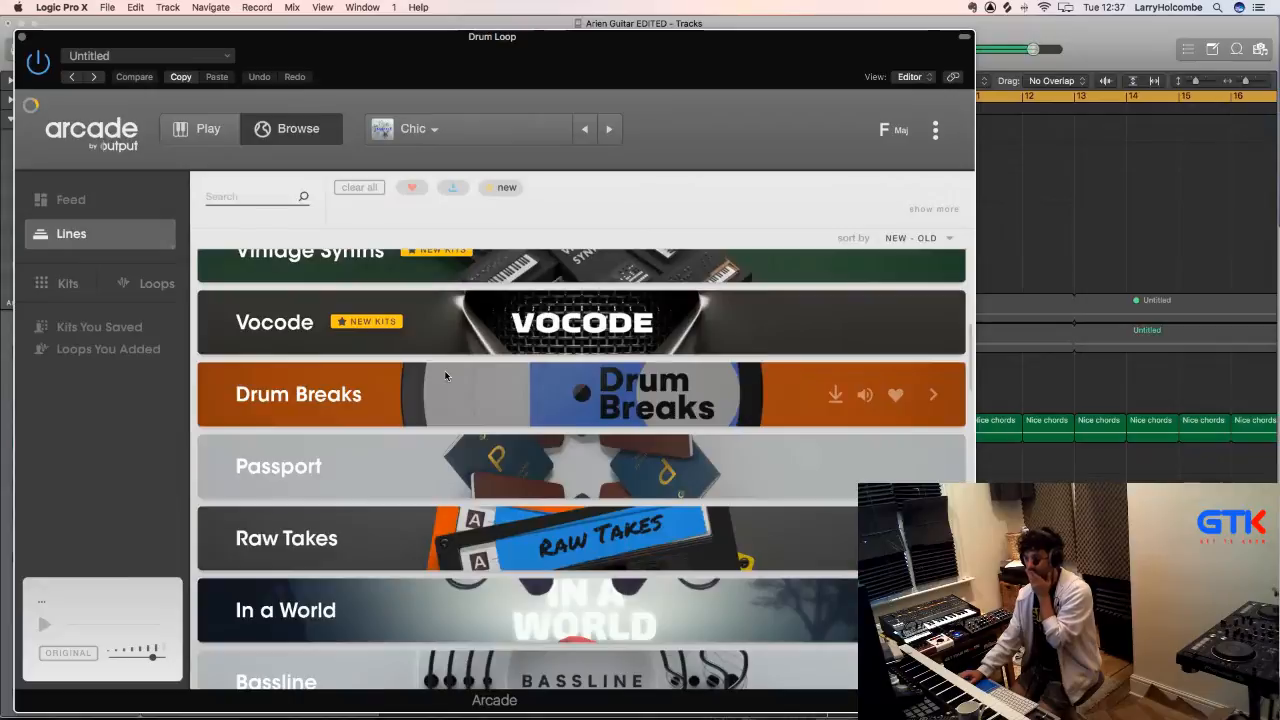
{"action": "left_click", "coordinate": [689, 384]}
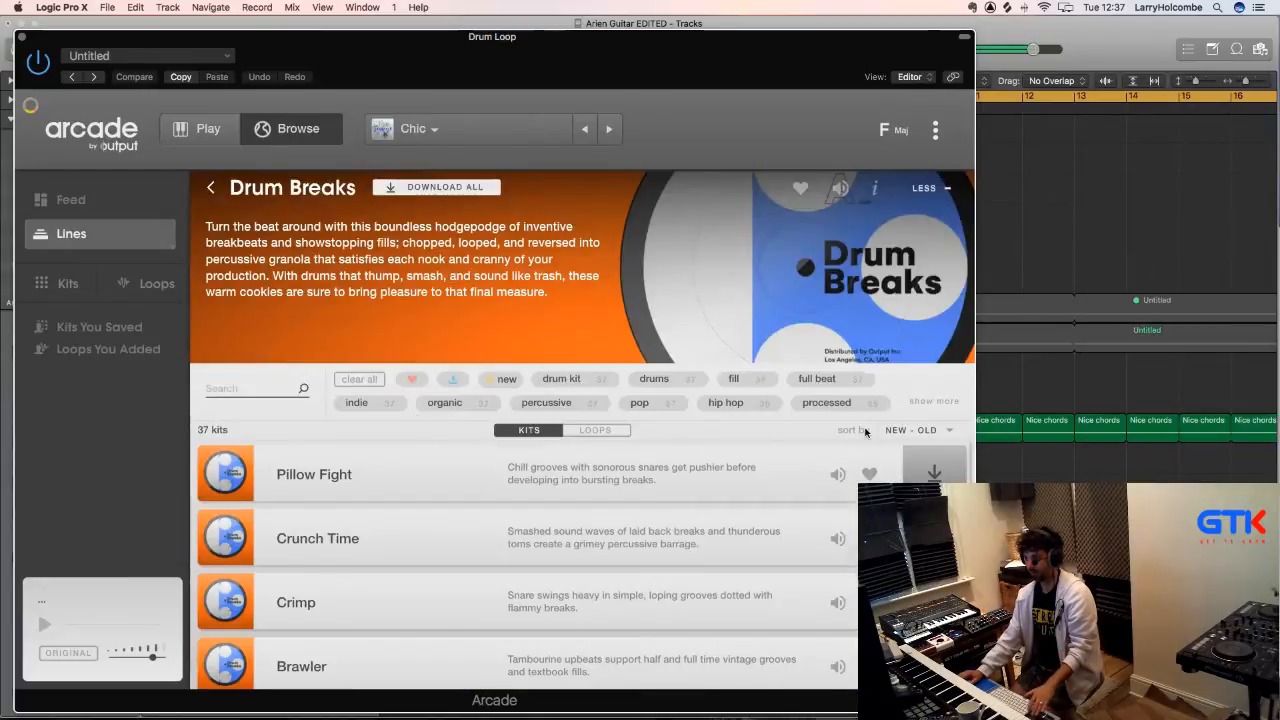
- Preview the Pillow Fight, Crunch Time, Crimp and Brawler kits in the Drum Breaks line
{"action": "left_click", "coordinate": [838, 474]}
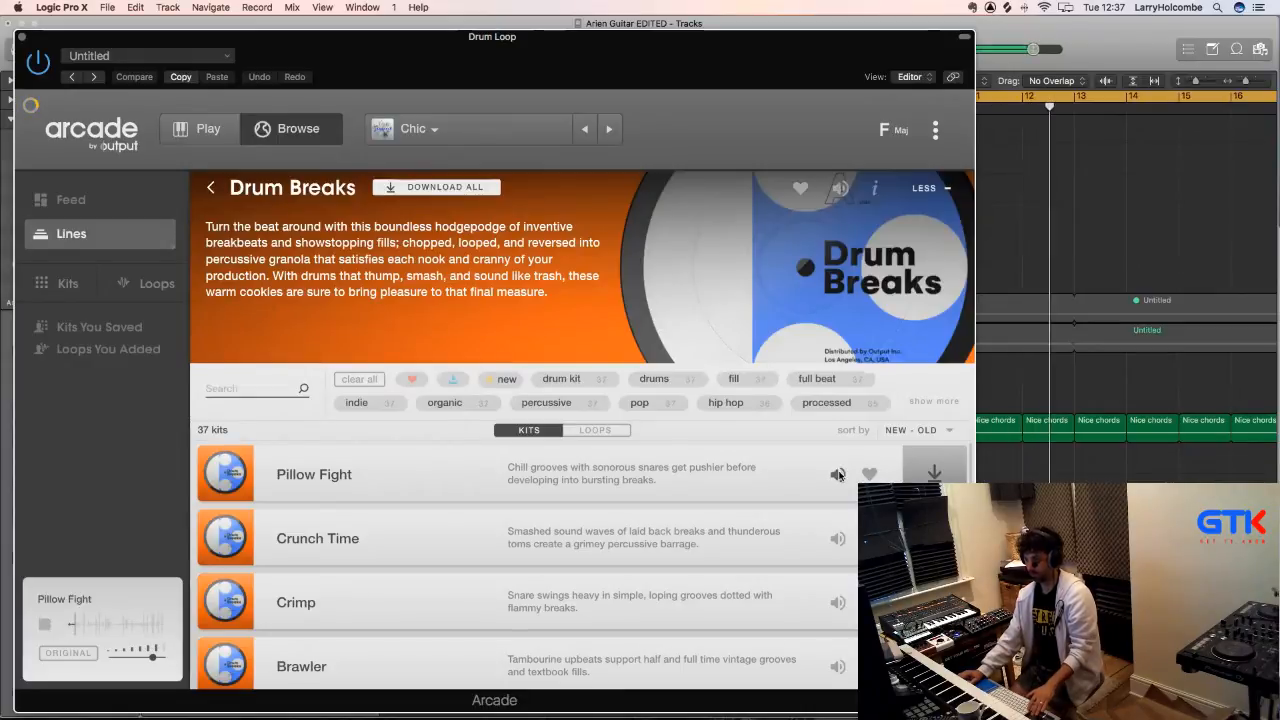
{"action": "left_click", "coordinate": [836, 540]}
{"action": "left_click", "coordinate": [836, 601]}
{"action": "scroll", "coordinate": [787, 590], "scroll_direction": "down", "scroll_amount": 1}
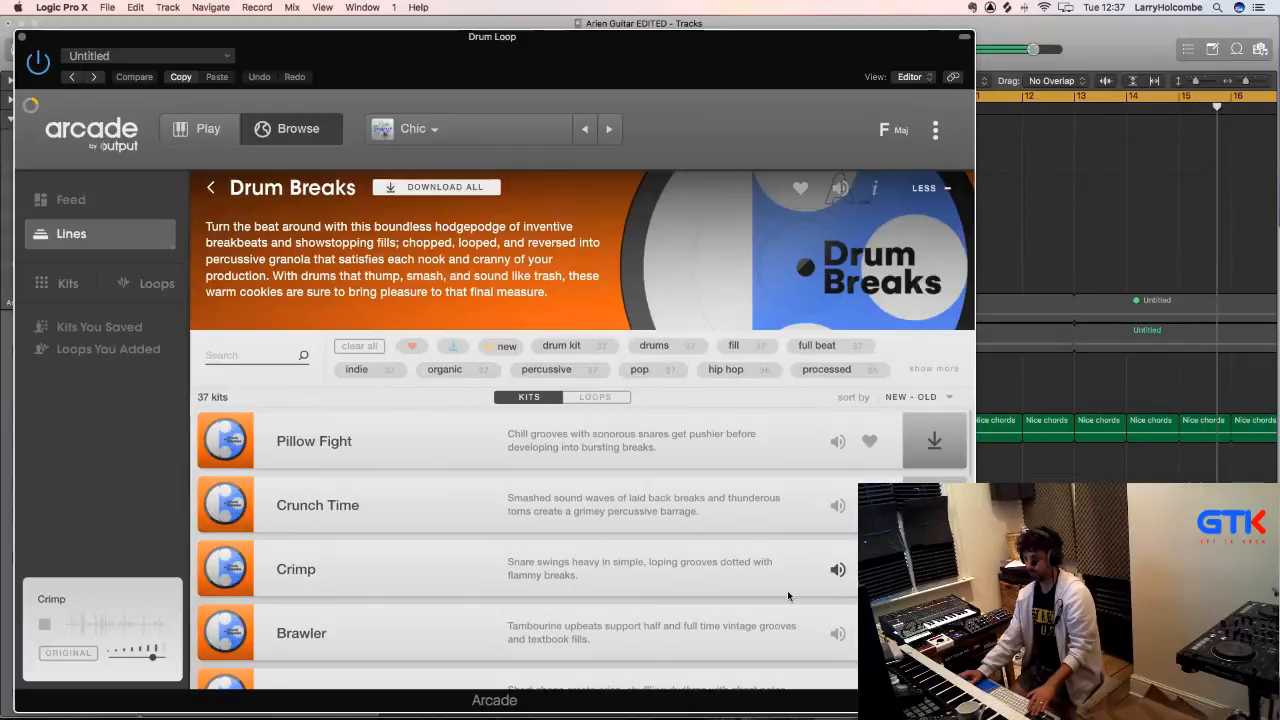
{"action": "scroll", "coordinate": [838, 625], "scroll_direction": "down", "scroll_amount": 1}
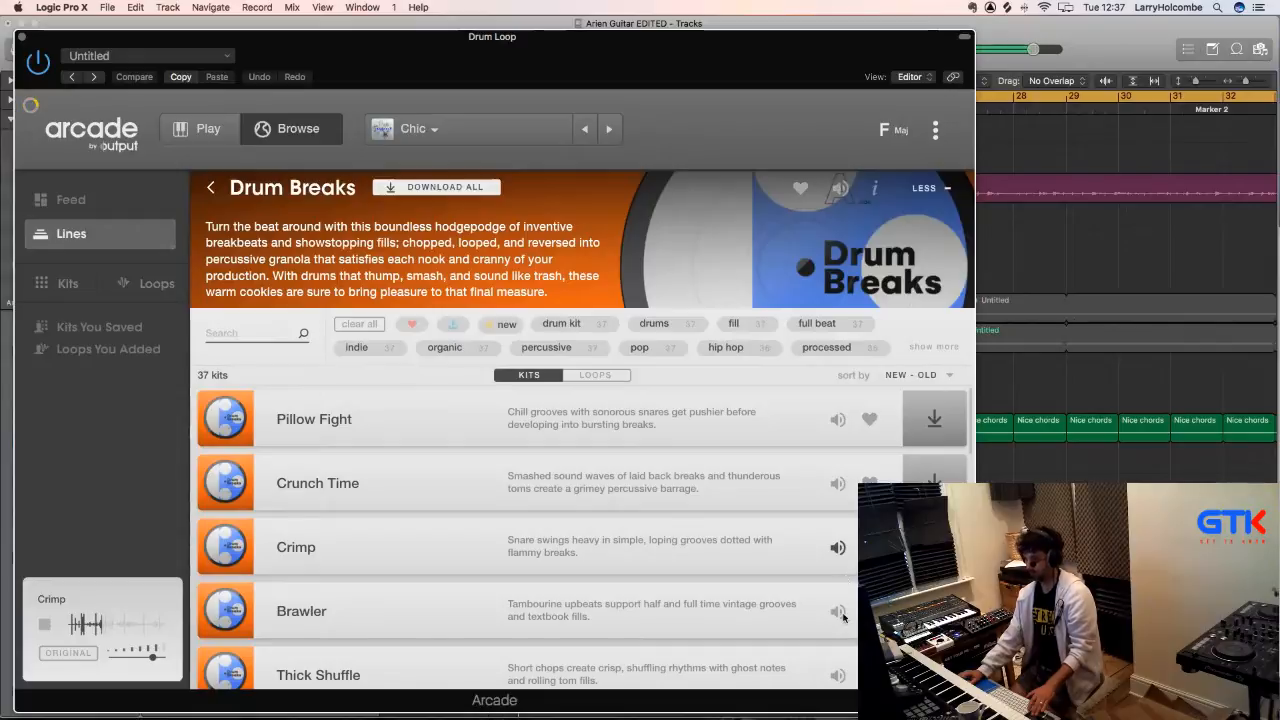
{"action": "left_click", "coordinate": [839, 614]}
{"action": "scroll", "coordinate": [820, 621], "scroll_direction": "up", "scroll_amount": 1}
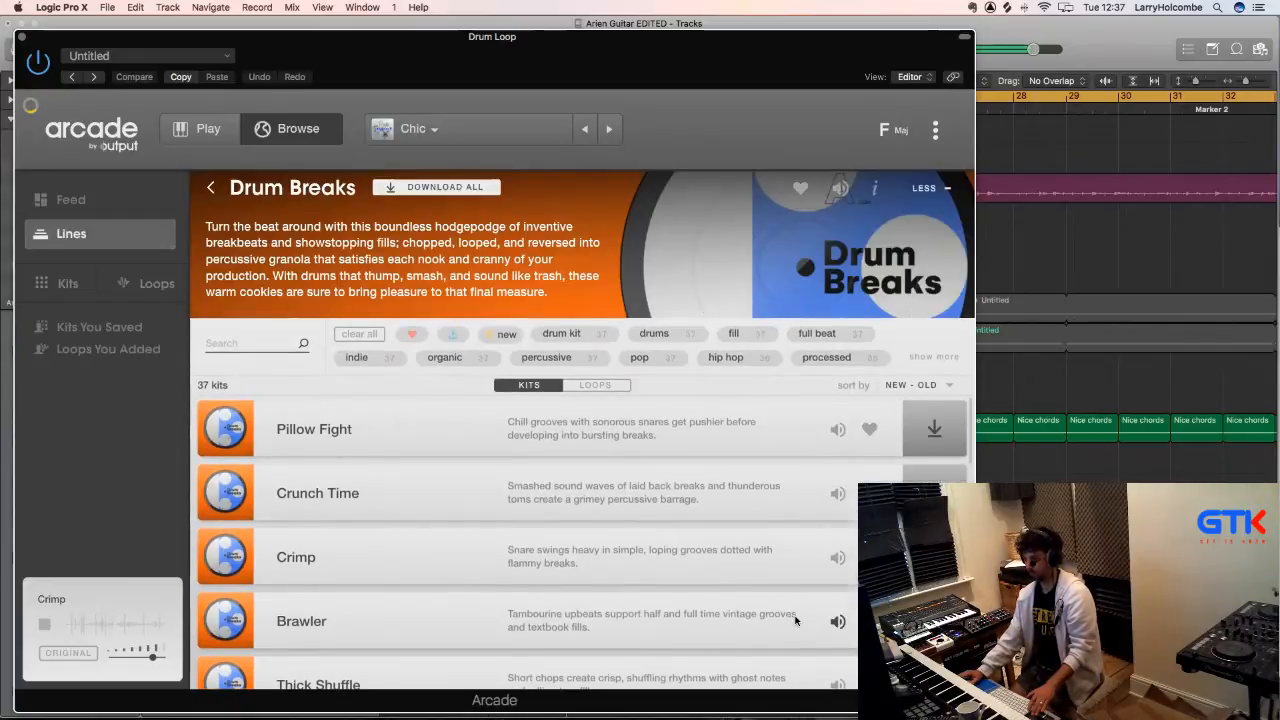
{"action": "scroll", "coordinate": [795, 621], "scroll_direction": "down", "scroll_amount": 1}
{"action": "scroll", "coordinate": [799, 616], "scroll_direction": "down", "scroll_amount": 1}
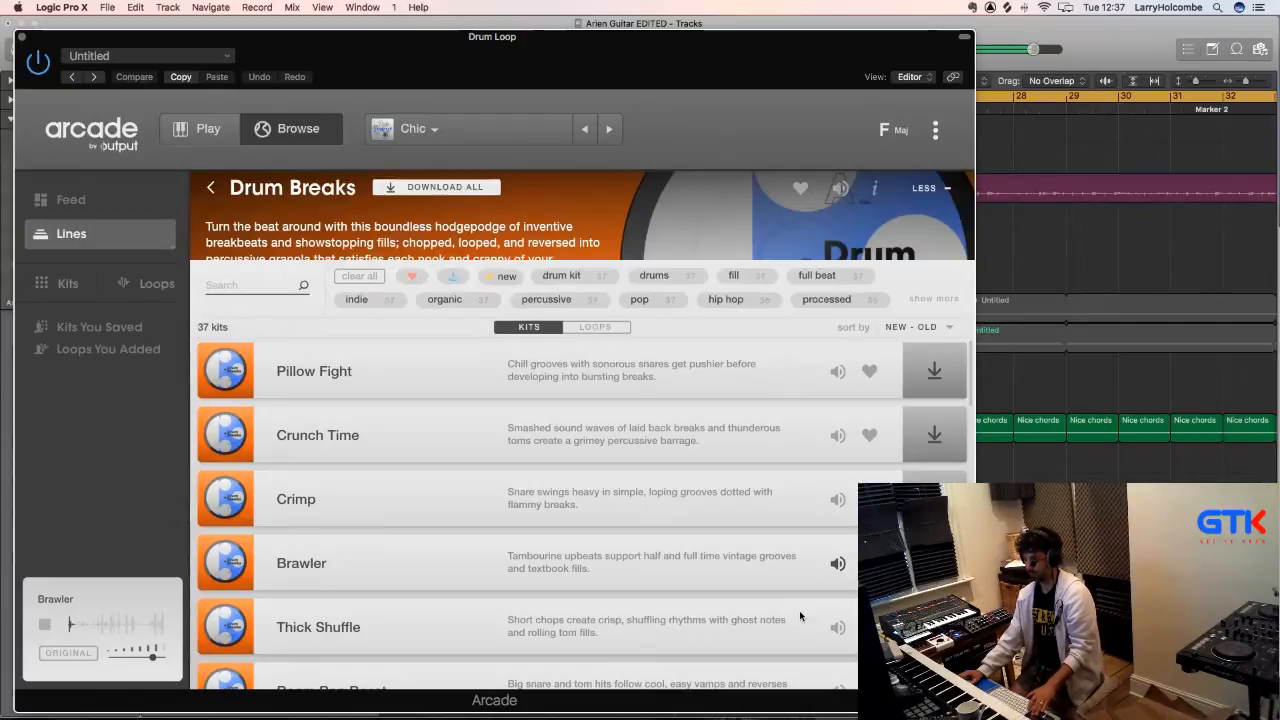
{"action": "scroll", "coordinate": [799, 613], "scroll_direction": "down", "scroll_amount": 1}
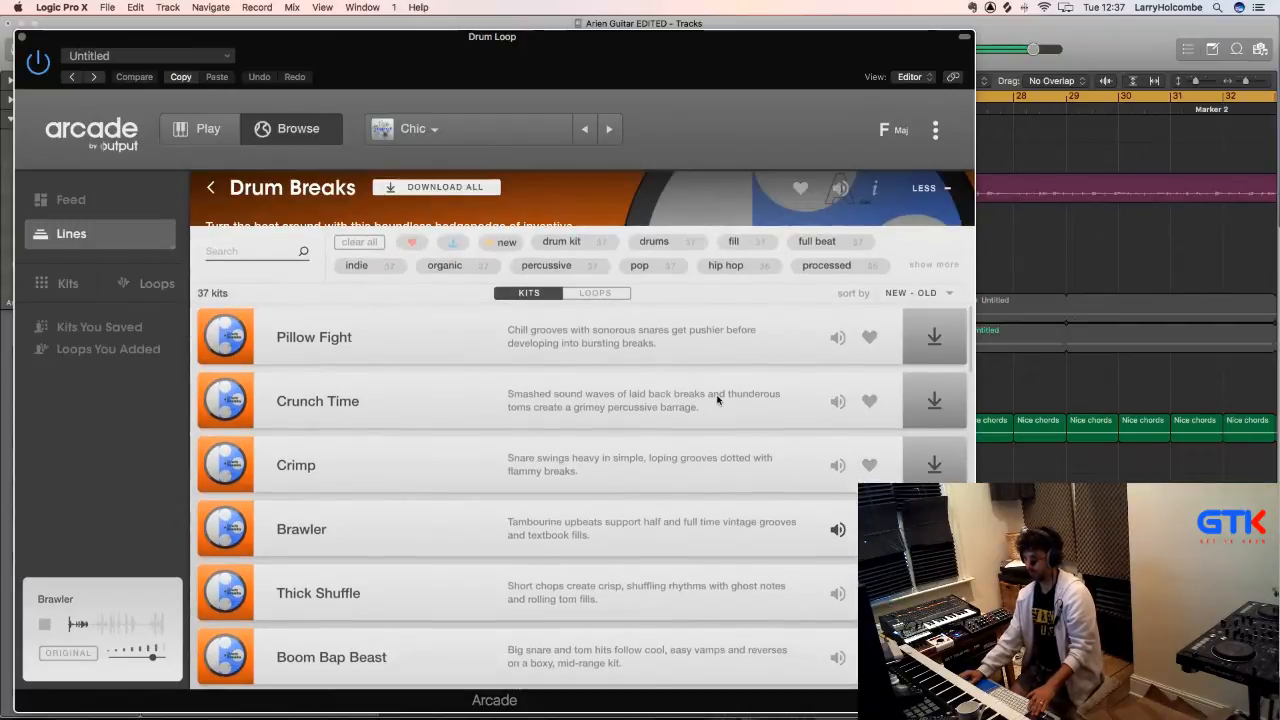
- Look through all tag filters of the Drum Breaks kits, clear the filters and reopen the line's kit list
{"action": "left_click", "coordinate": [935, 265]}
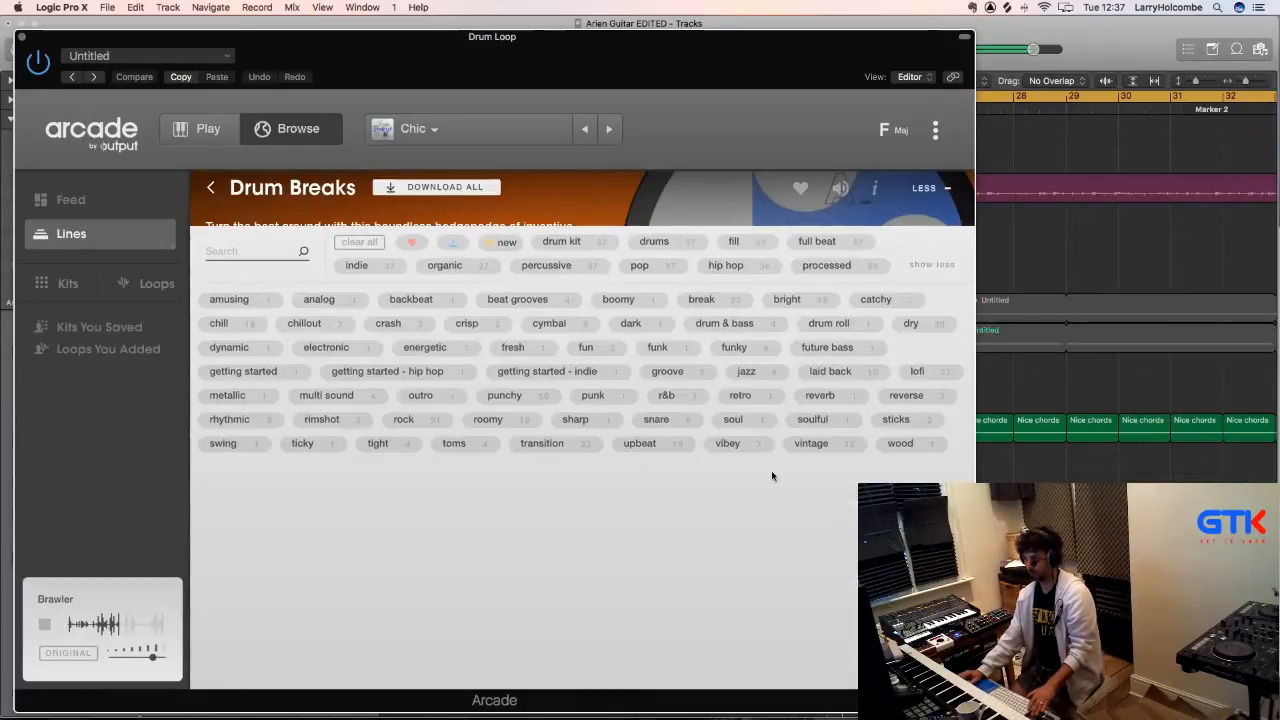
{"action": "left_click", "coordinate": [449, 243]}
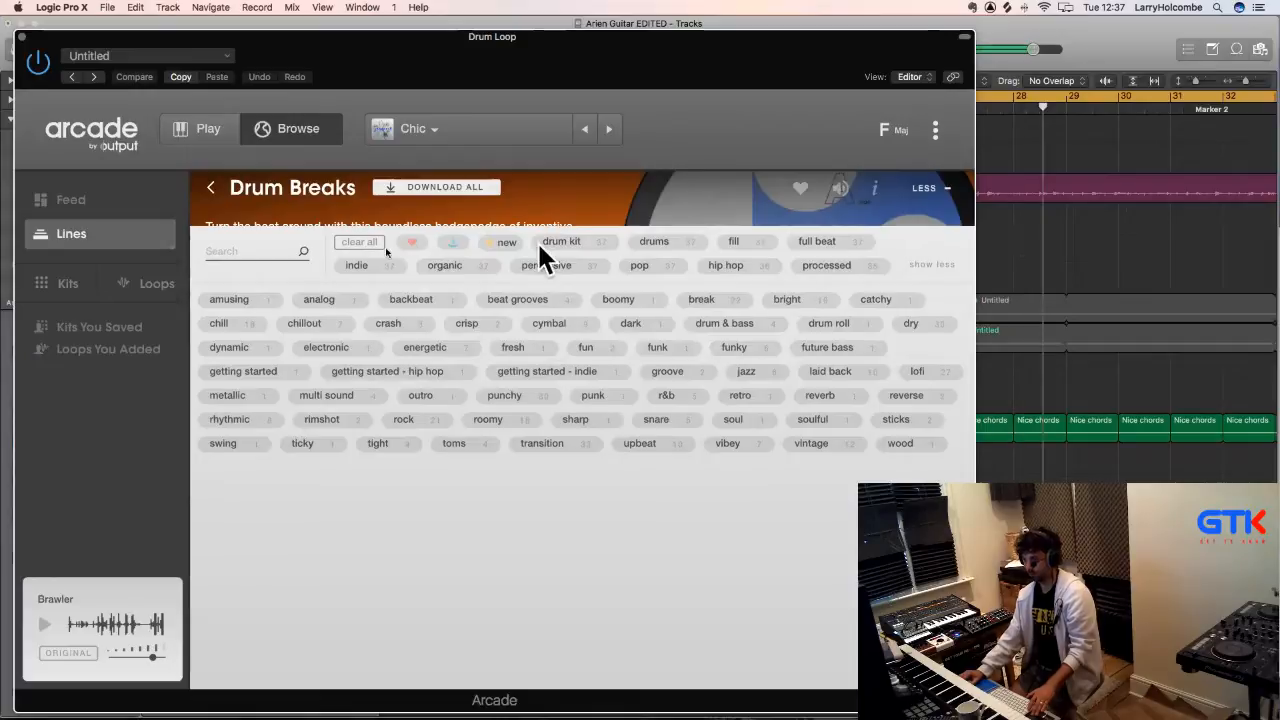
{"action": "left_click", "coordinate": [363, 242]}
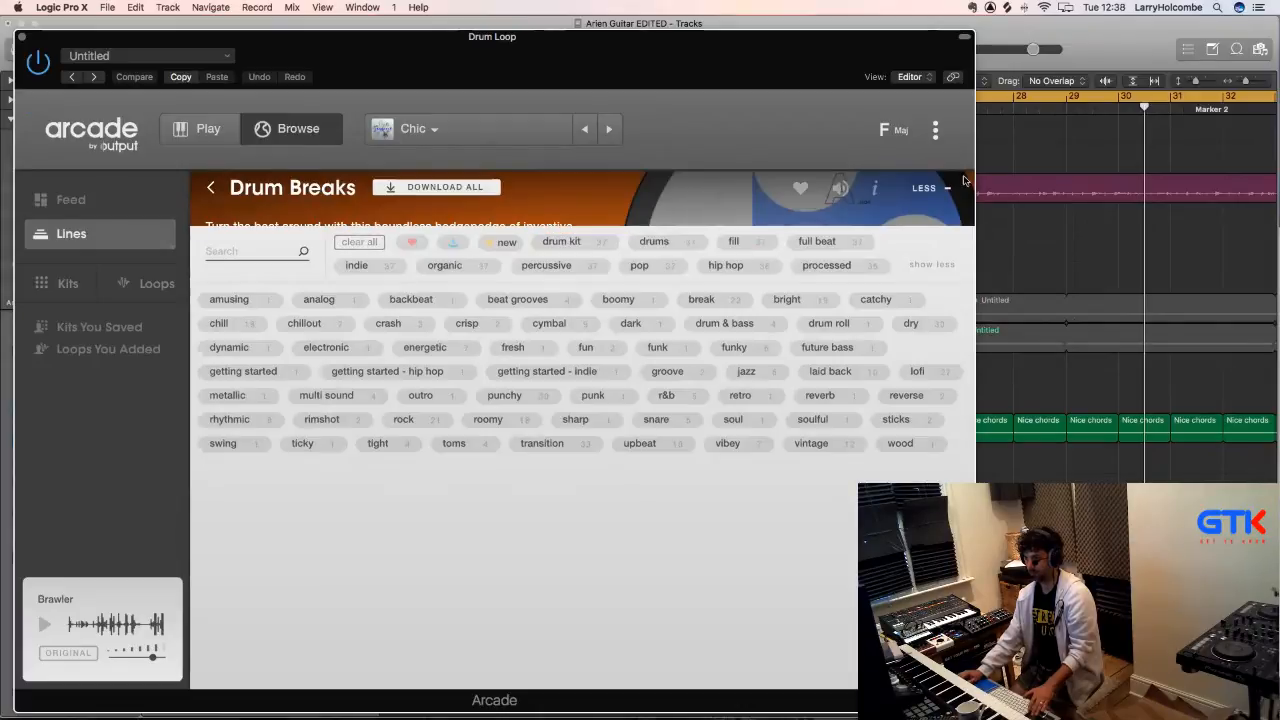
{"action": "left_click", "coordinate": [922, 188]}
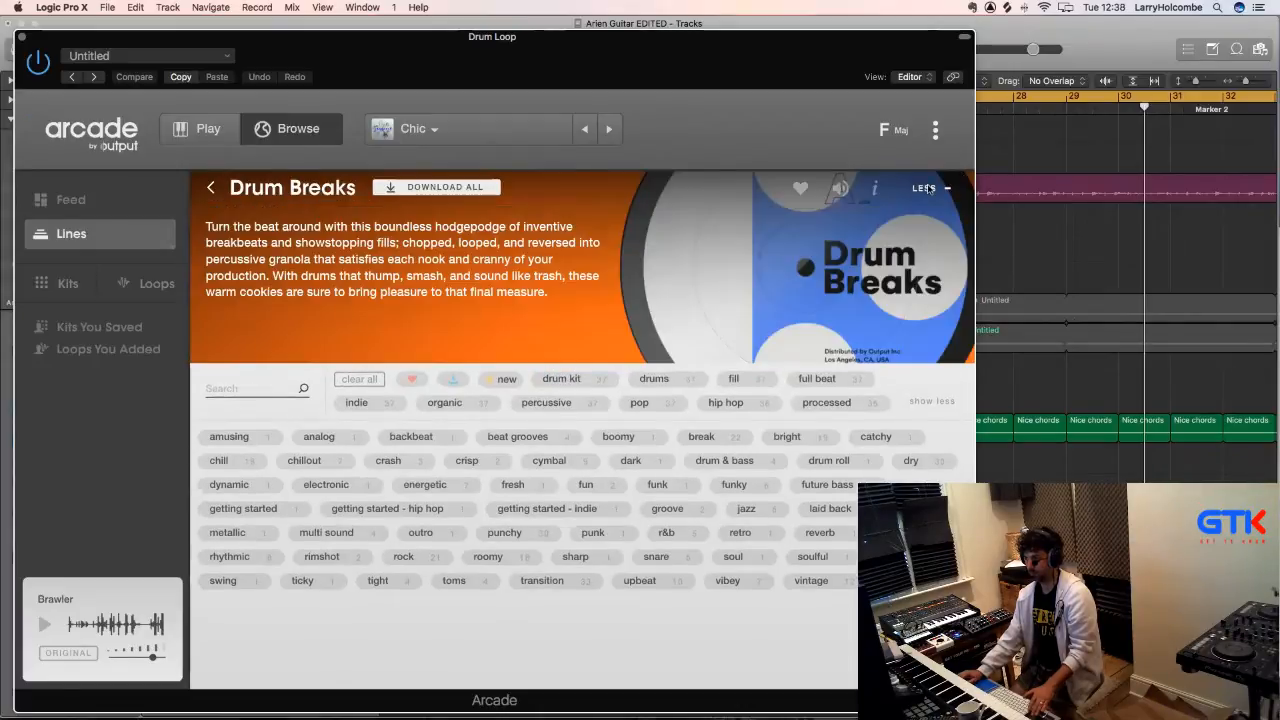
{"action": "left_click", "coordinate": [70, 200]}
{"action": "left_click", "coordinate": [70, 233]}
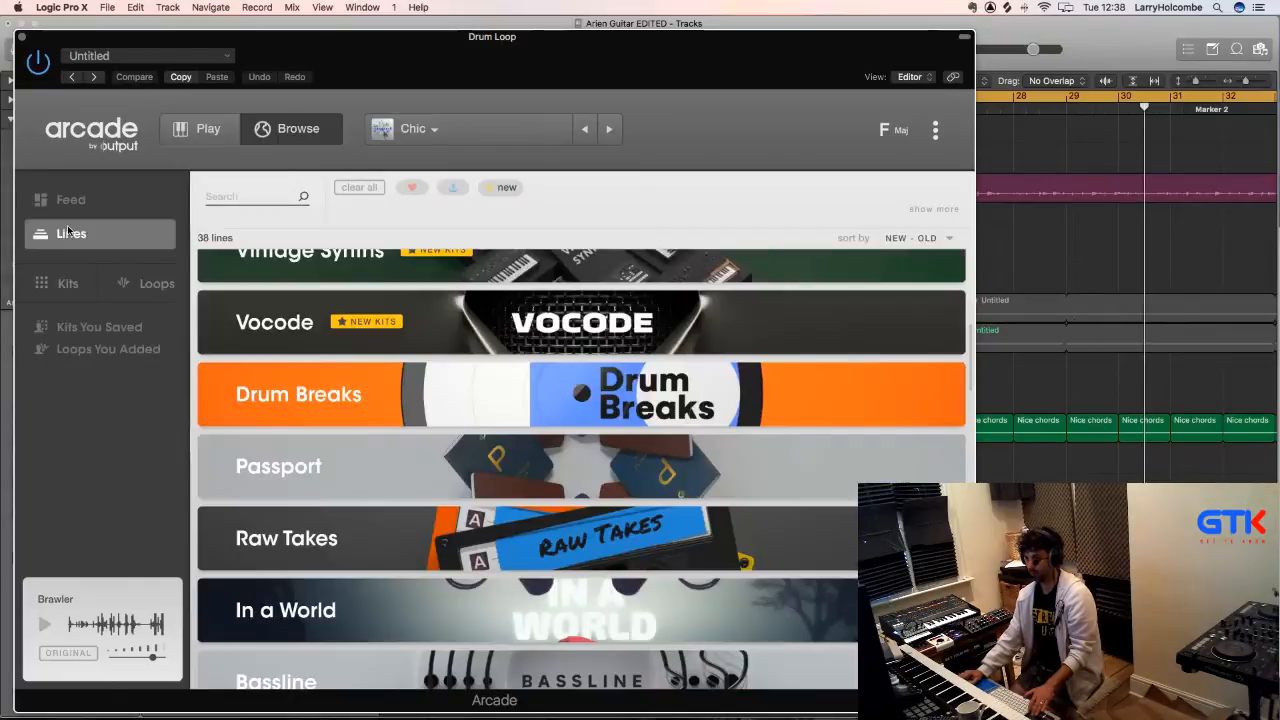
{"action": "left_click", "coordinate": [752, 390]}
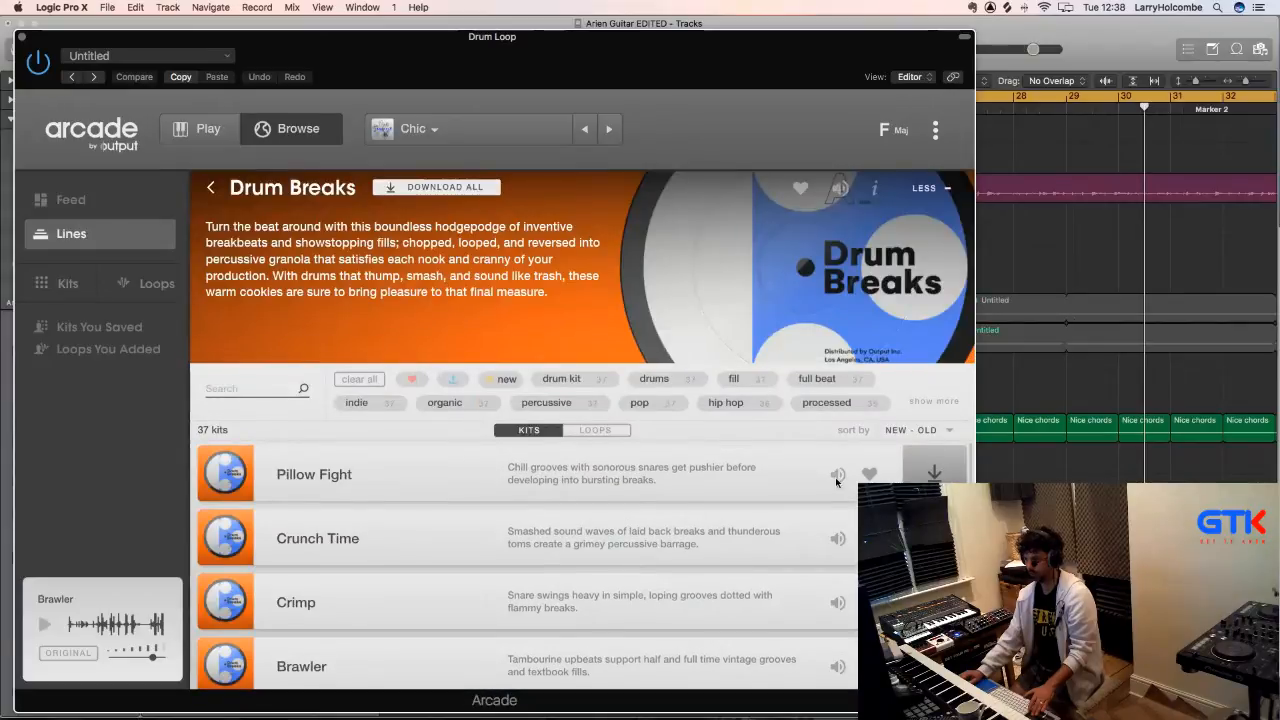
- Preview the Pillow Fight, Crimp and Brawler kits once more with the project stopped
{"action": "left_click", "coordinate": [837, 474]}
{"action": "scroll", "coordinate": [837, 540], "scroll_direction": "down", "scroll_amount": 2}
{"action": "left_click", "coordinate": [838, 576]}
{"action": "scroll", "coordinate": [837, 570], "scroll_direction": "down", "scroll_amount": 2}
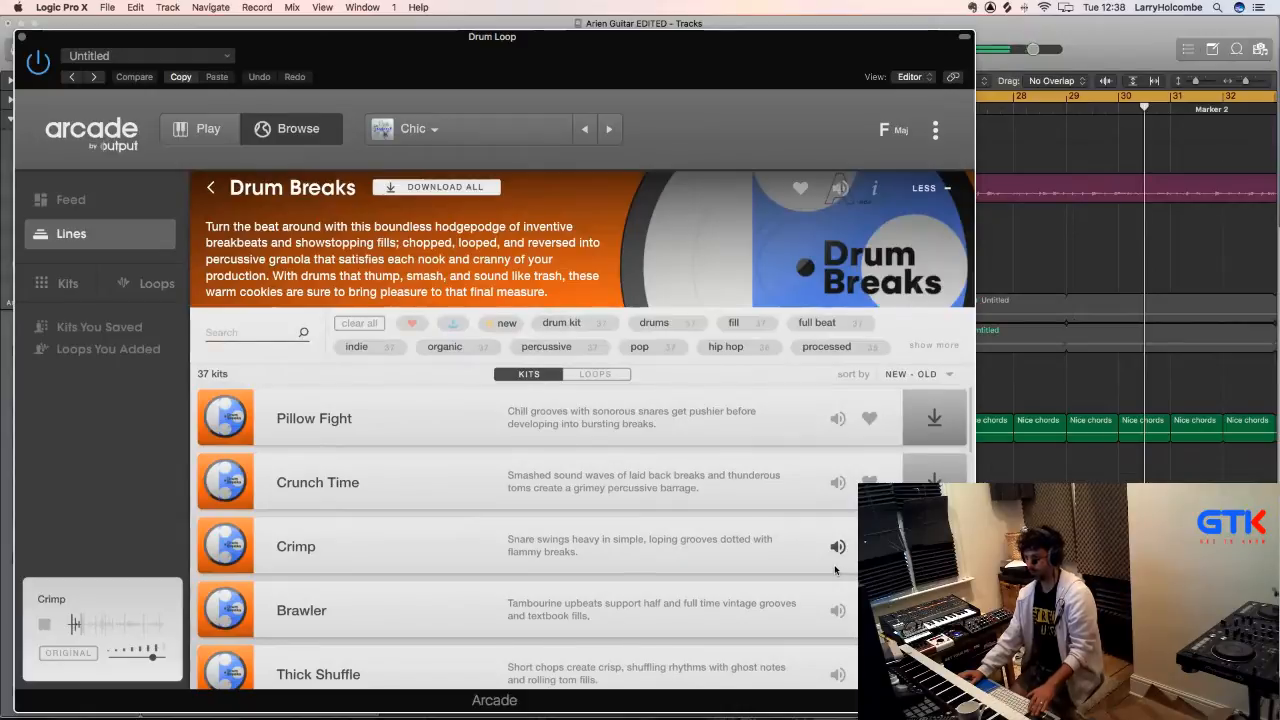
{"action": "scroll", "coordinate": [834, 564], "scroll_direction": "down", "scroll_amount": 1}
{"action": "left_click", "coordinate": [840, 593]}
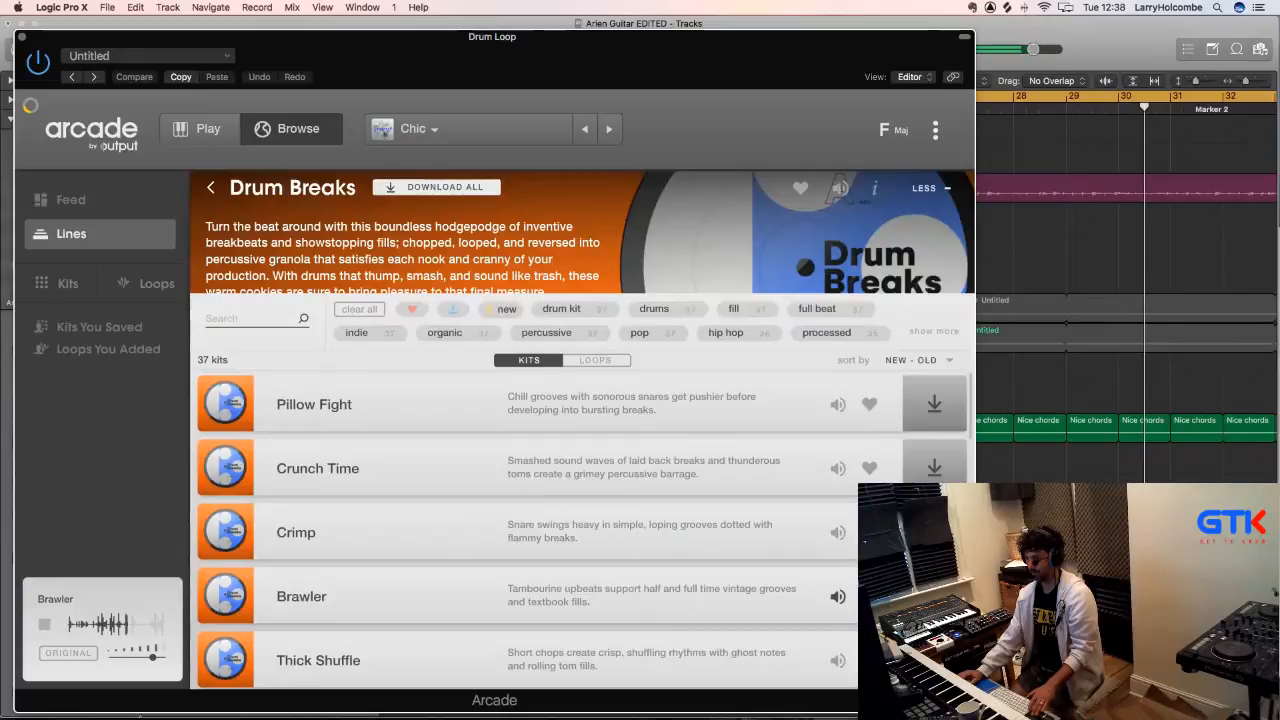
- Load the Brawler kit from Drum Breaks on track 18 and close the Arcade window
{"action": "scroll", "coordinate": [650, 596], "scroll_direction": "down", "scroll_amount": 2}
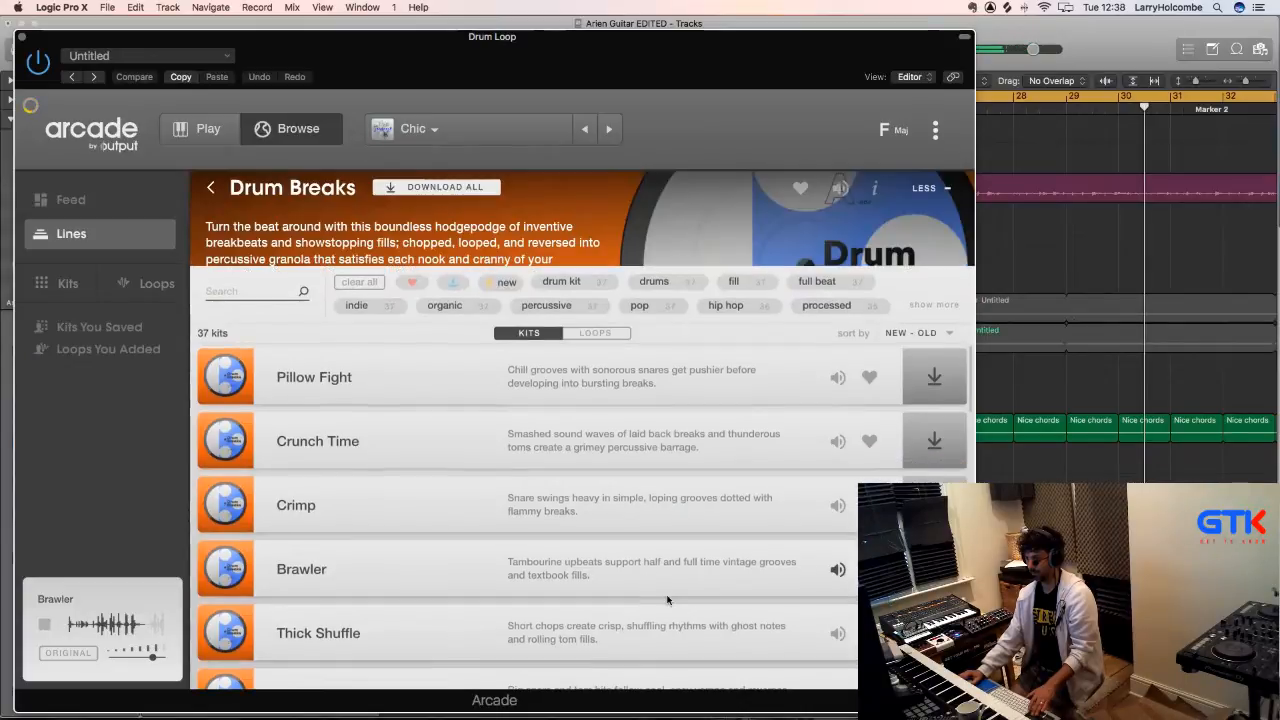
{"action": "scroll", "coordinate": [668, 600], "scroll_direction": "down", "scroll_amount": 2}
{"action": "scroll", "coordinate": [668, 600], "scroll_direction": "down", "scroll_amount": 3}
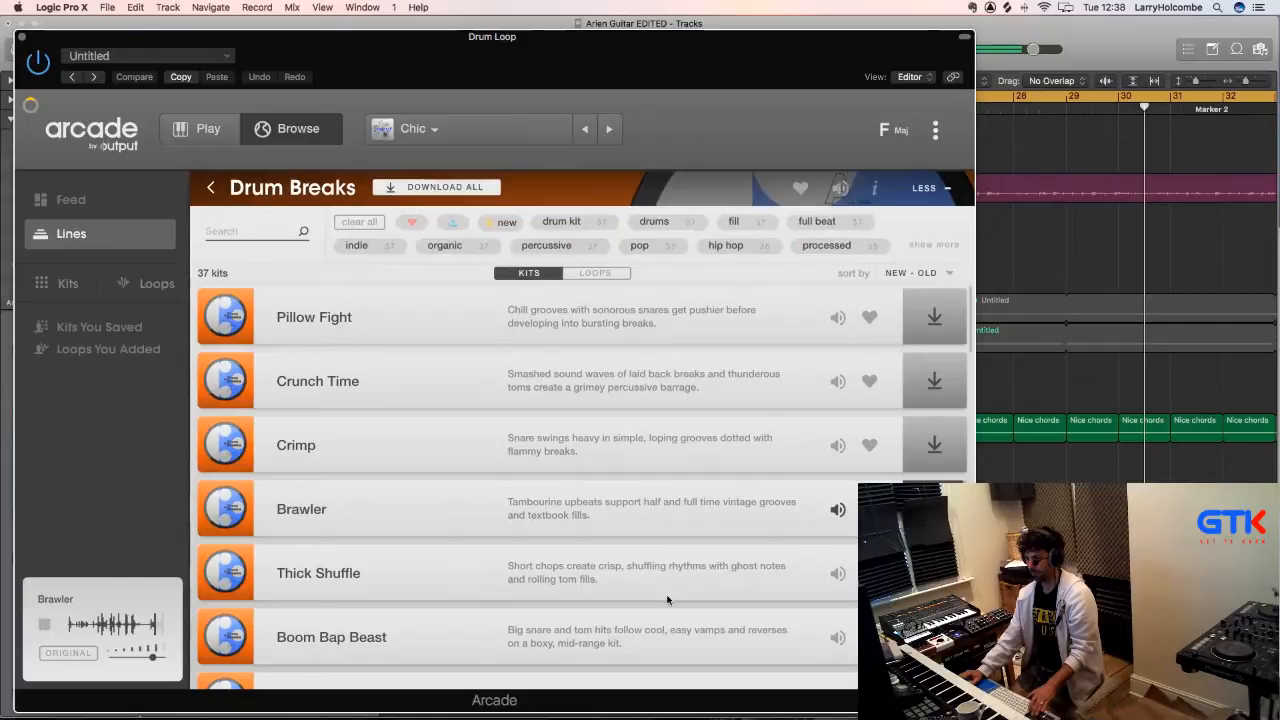
{"action": "left_click", "coordinate": [837, 509]}
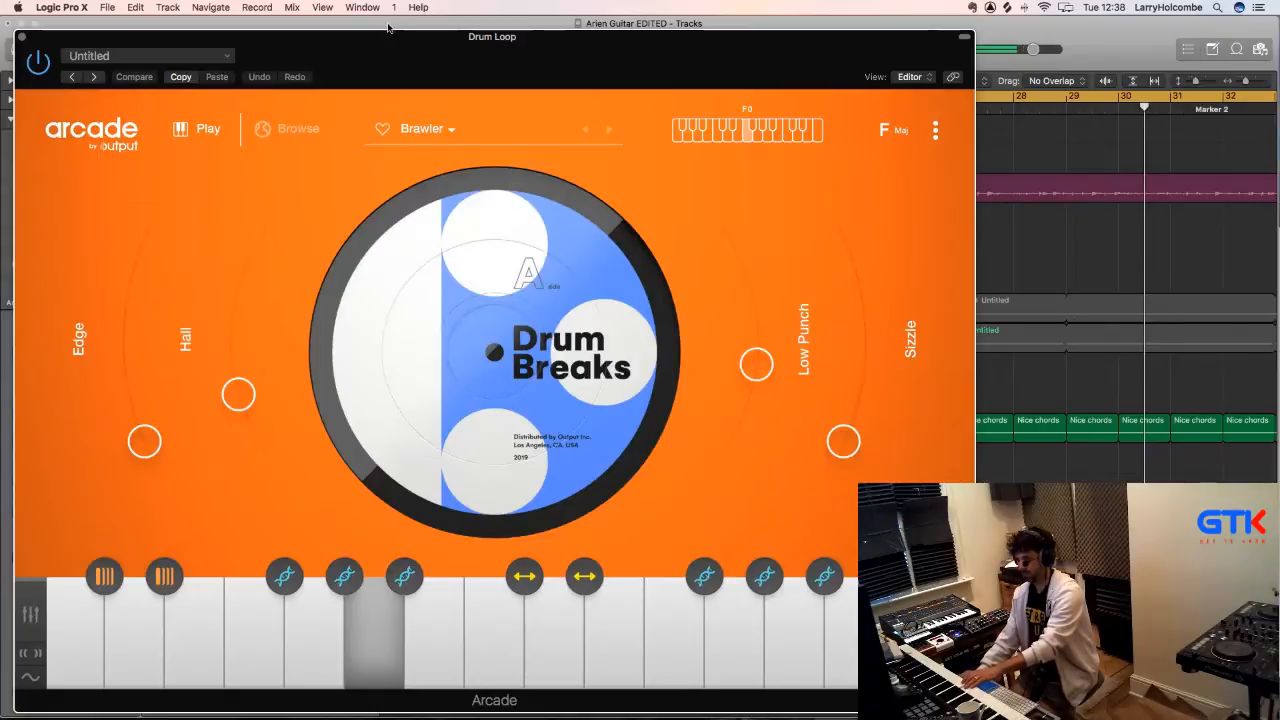
{"action": "left_click", "coordinate": [22, 38]}
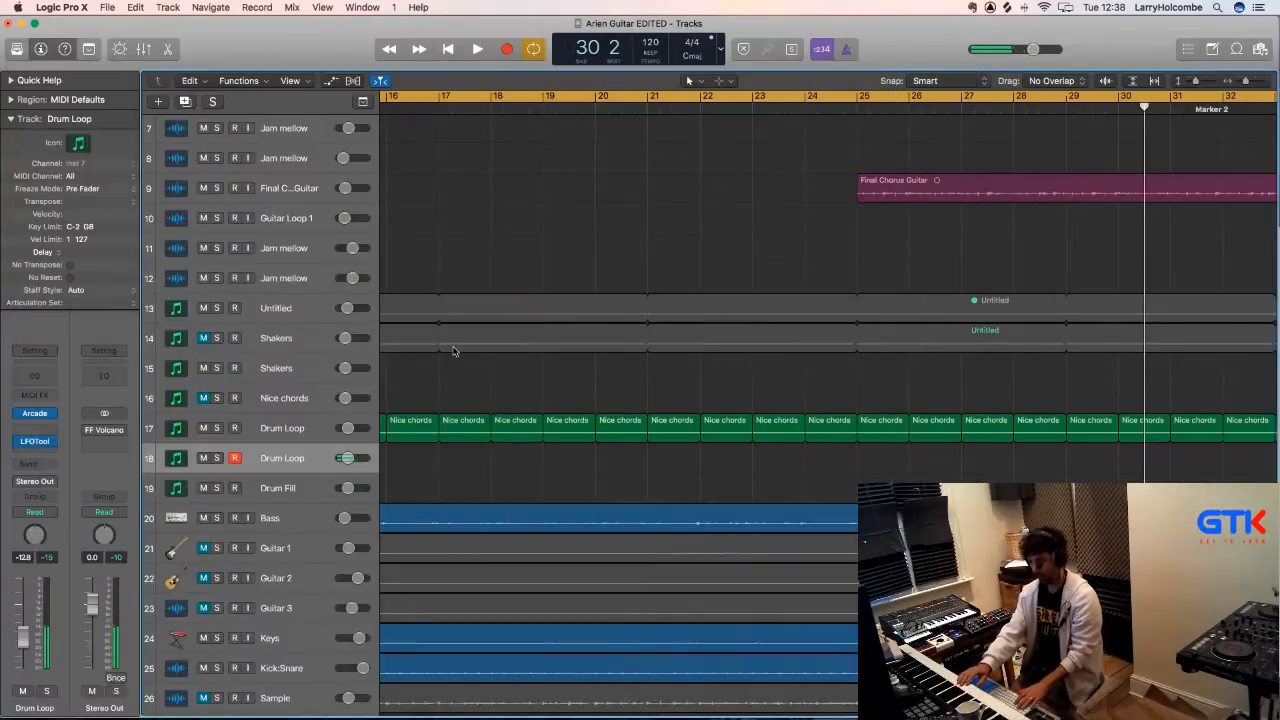
- Bypass LFOTool on track 18 and record a one-bar Drum Loop region at bar 1
{"action": "mouse_move", "coordinate": [17, 444]}
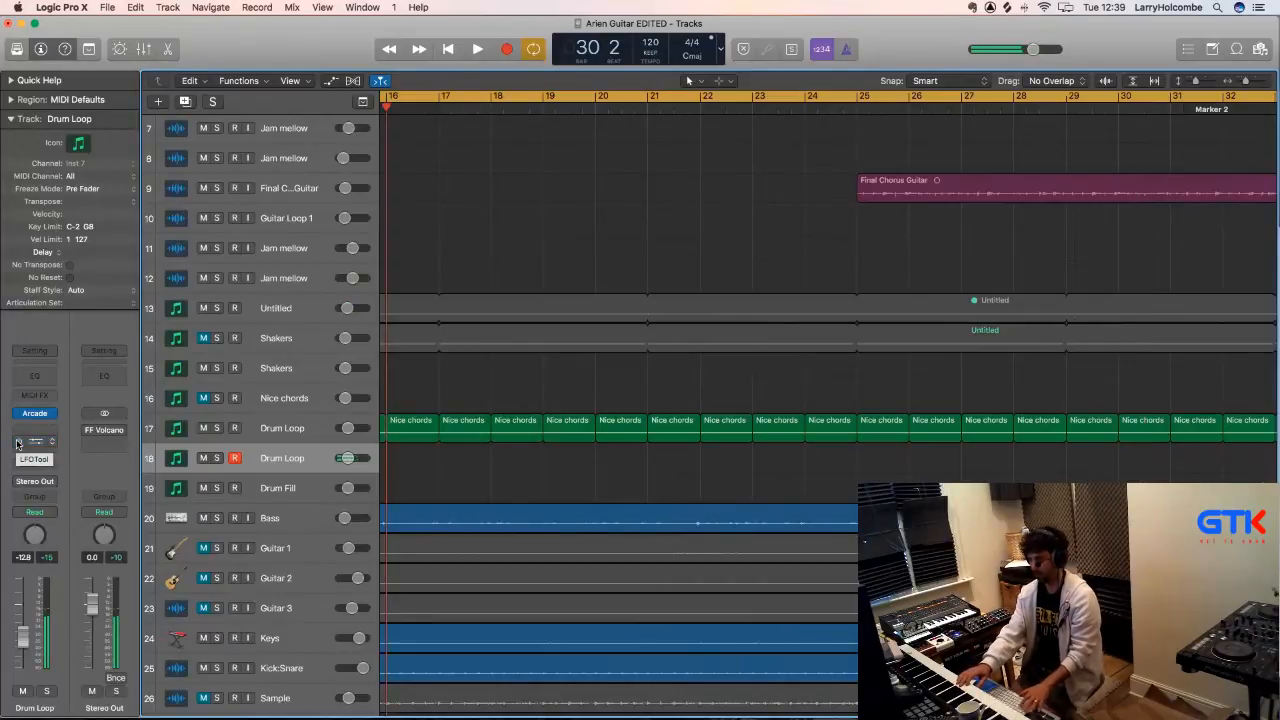
{"action": "key", "text": "Return"}
{"action": "key", "text": "space"}
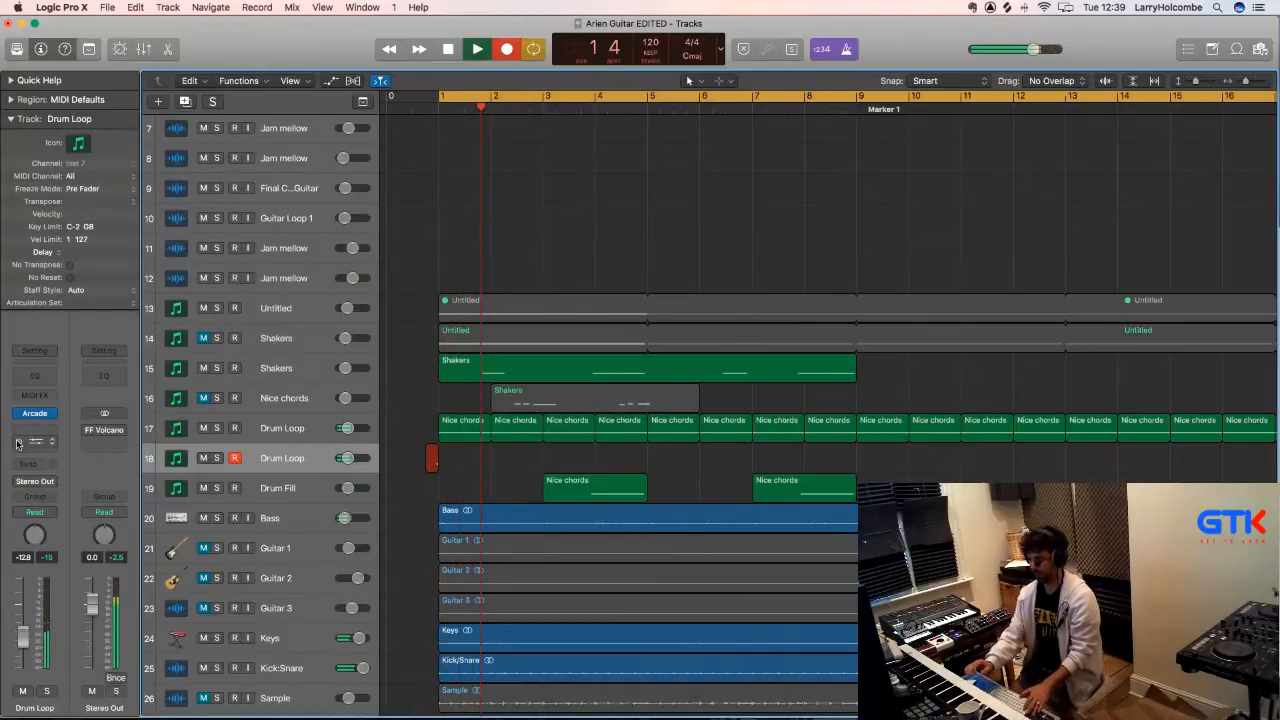
{"action": "key", "text": "space"}
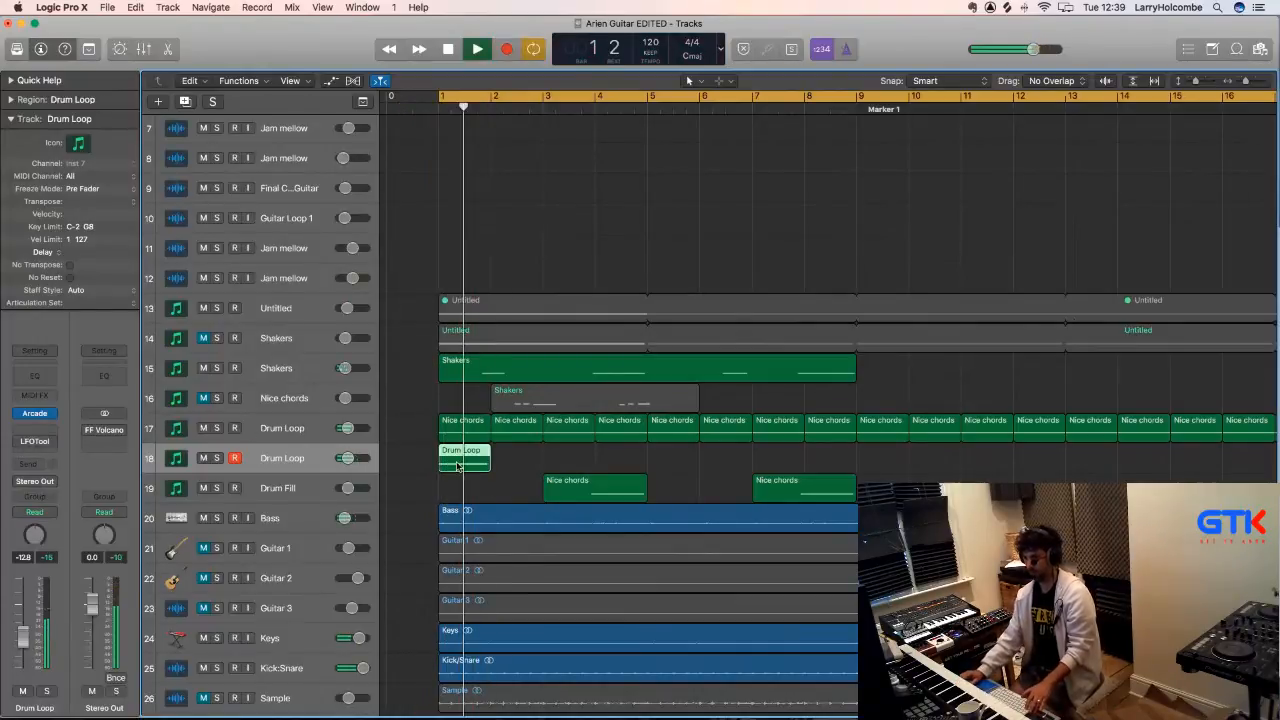
- Quantize the new Drum Loop region on track 18 to 1/16 Swing B and replay from bar 1
{"action": "left_click", "coordinate": [11, 99]}
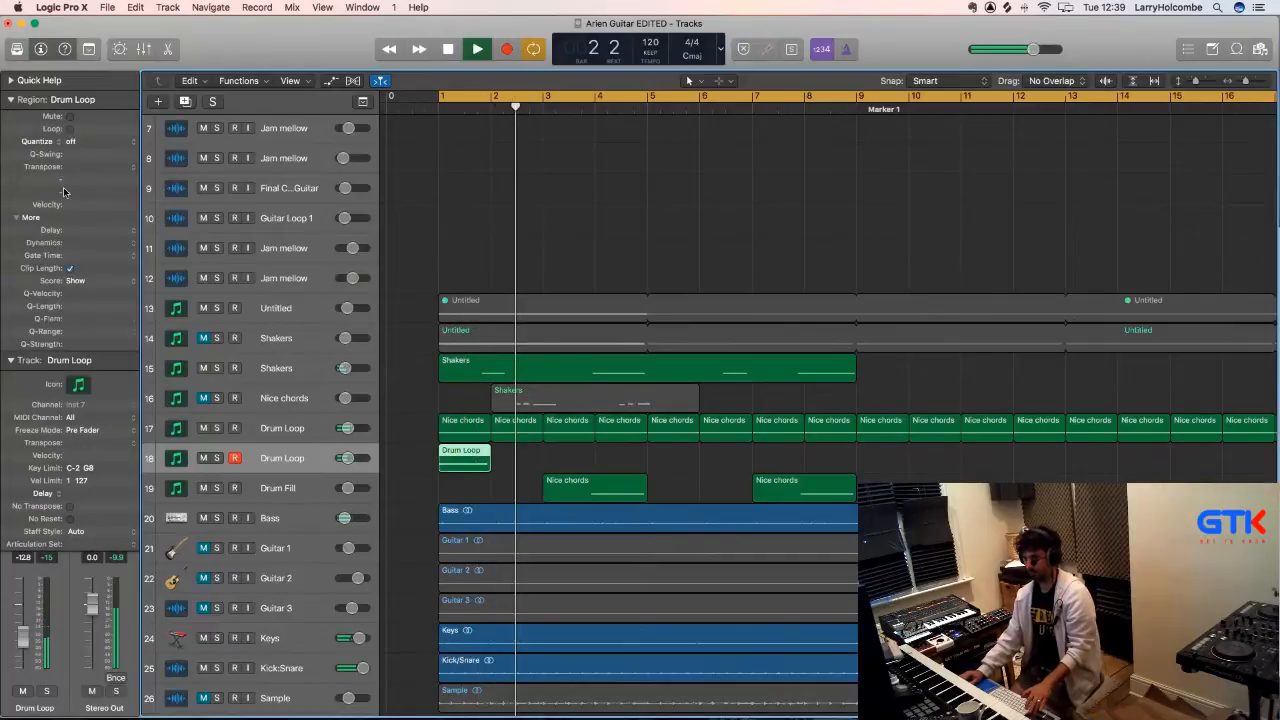
{"action": "left_click", "coordinate": [131, 168]}
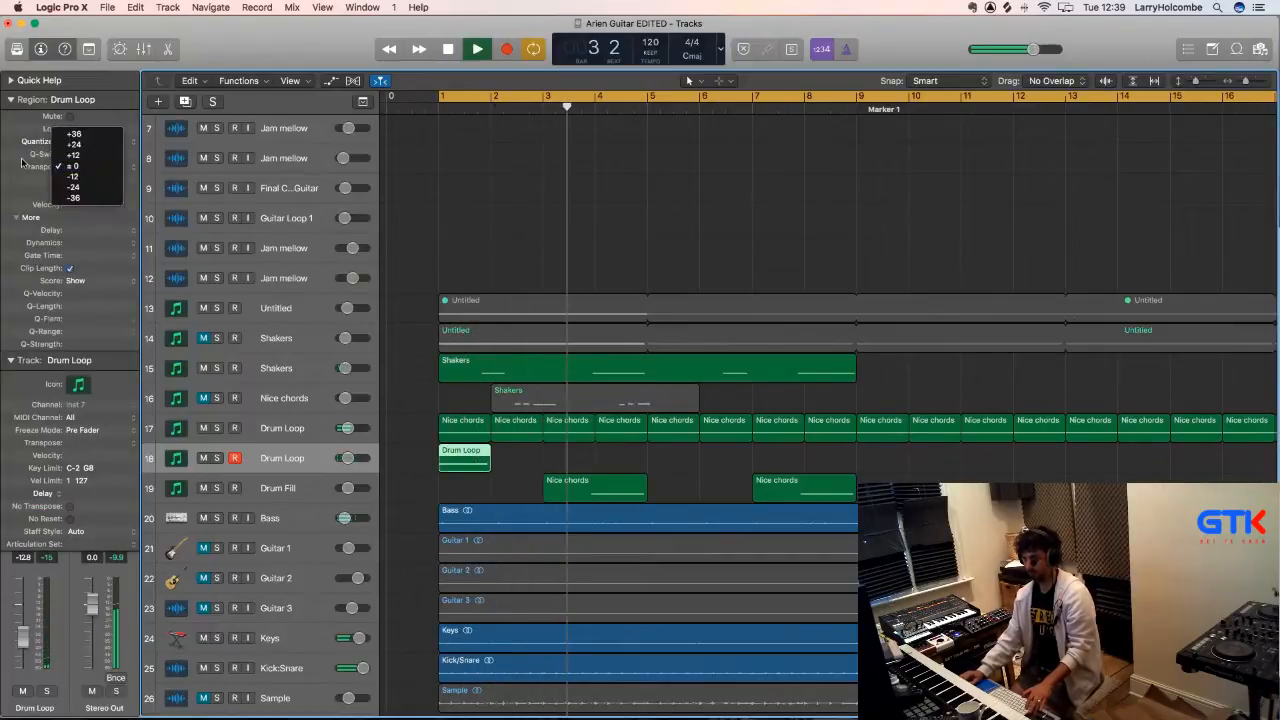
{"action": "left_click", "coordinate": [102, 140]}
{"action": "left_click", "coordinate": [137, 143]}
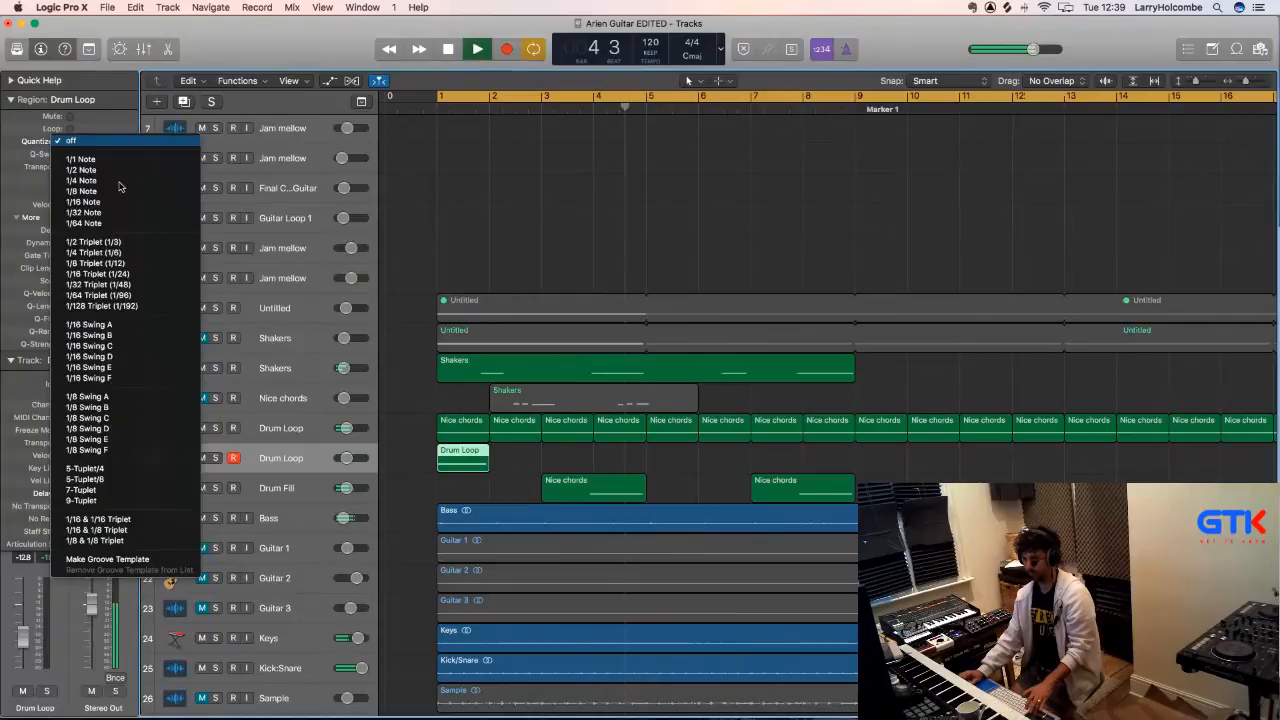
{"action": "left_click", "coordinate": [340, 250]}
{"action": "key", "text": "Return"}
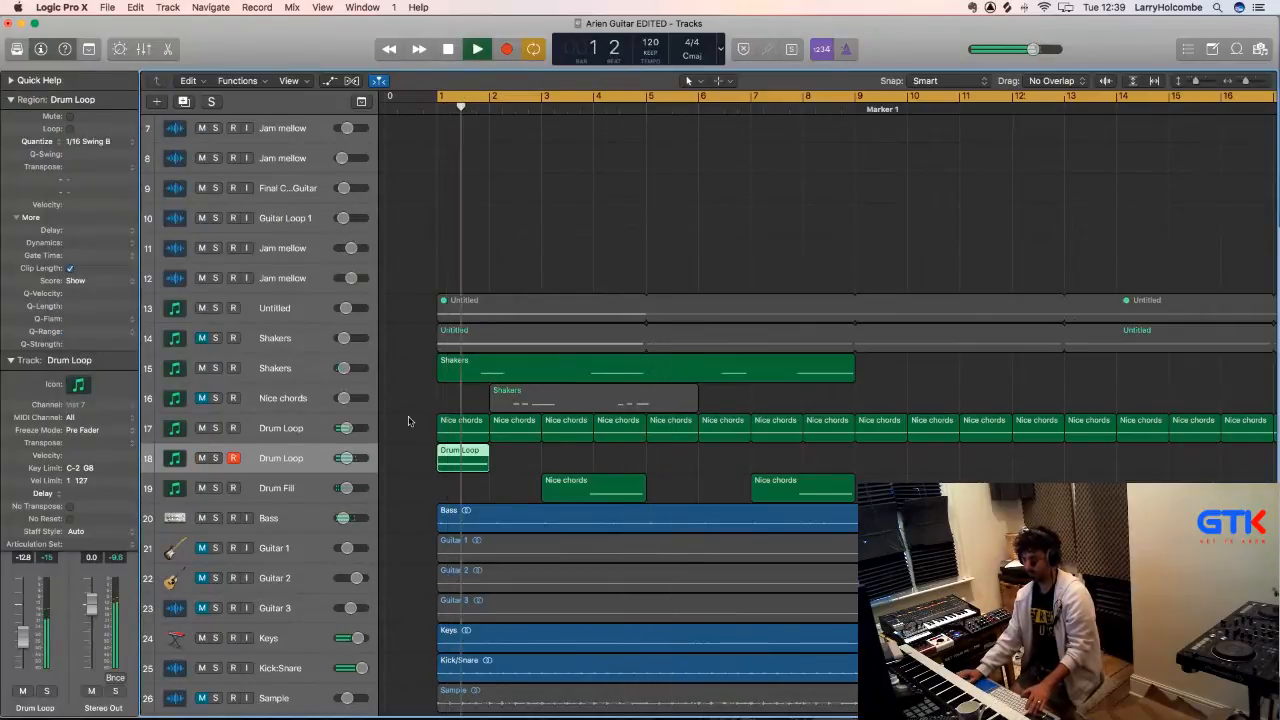
- Bounce the track 18 Drum Loop region in place to a new track named Tambourine, deleting the source region
{"action": "left_click", "coordinate": [456, 454]}
{"action": "key", "text": "space"}
{"action": "key", "text": "ctrl+b"}
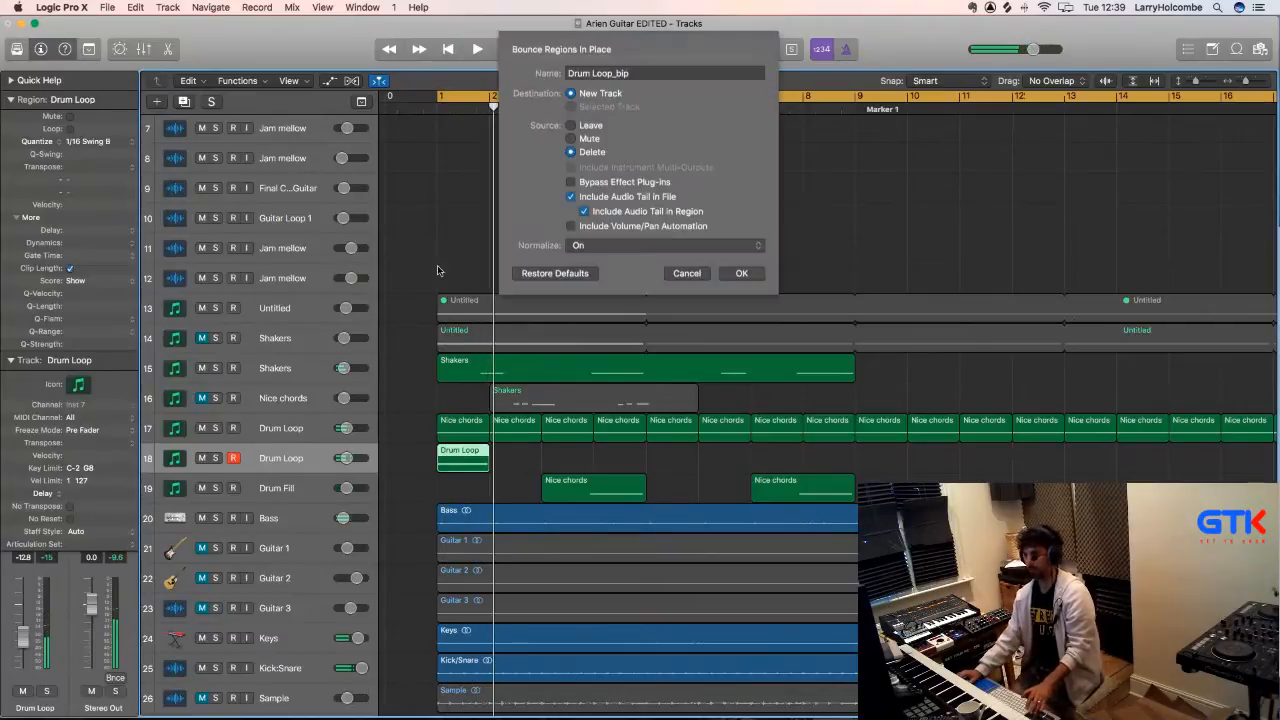
{"action": "type", "text": "Tambour"}
{"action": "key", "text": "Return"}
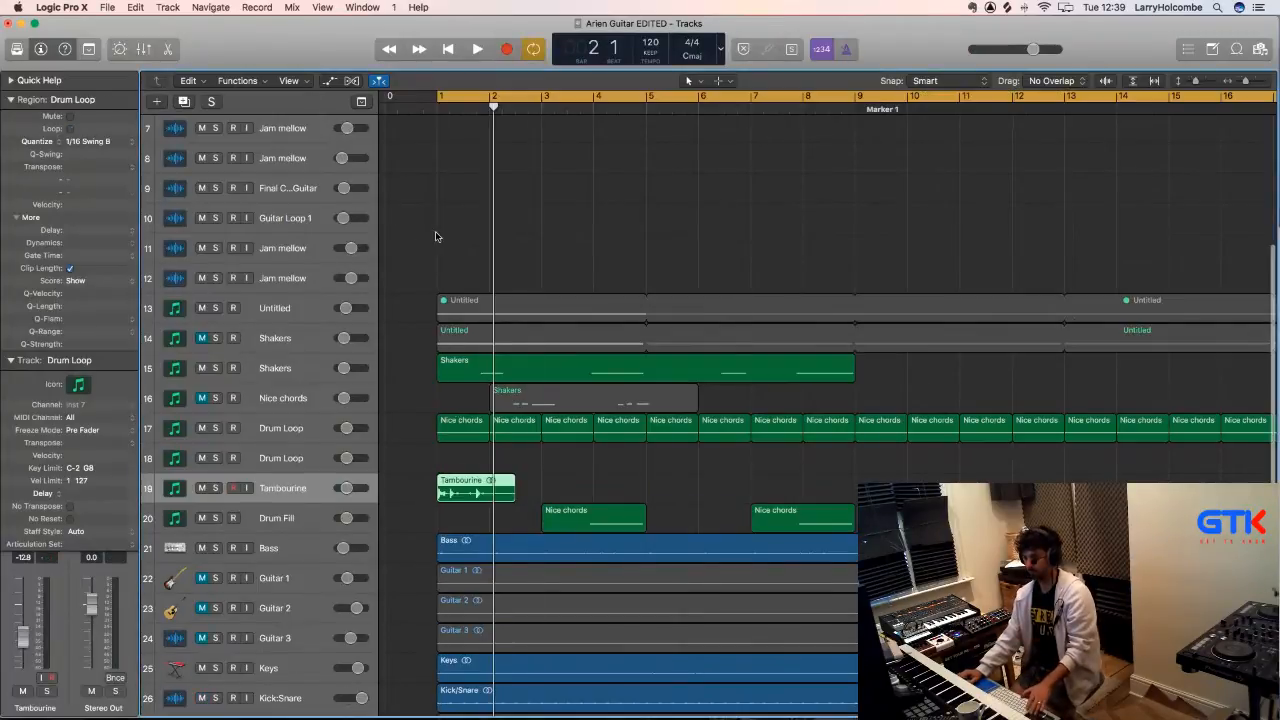
- Solo the Tambourine track and audition its bounced region up close
{"action": "key", "text": "space"}
{"action": "key", "text": "s"}
{"action": "left_click_drag", "start_coordinate": [527, 527], "coordinate": [400, 446]}
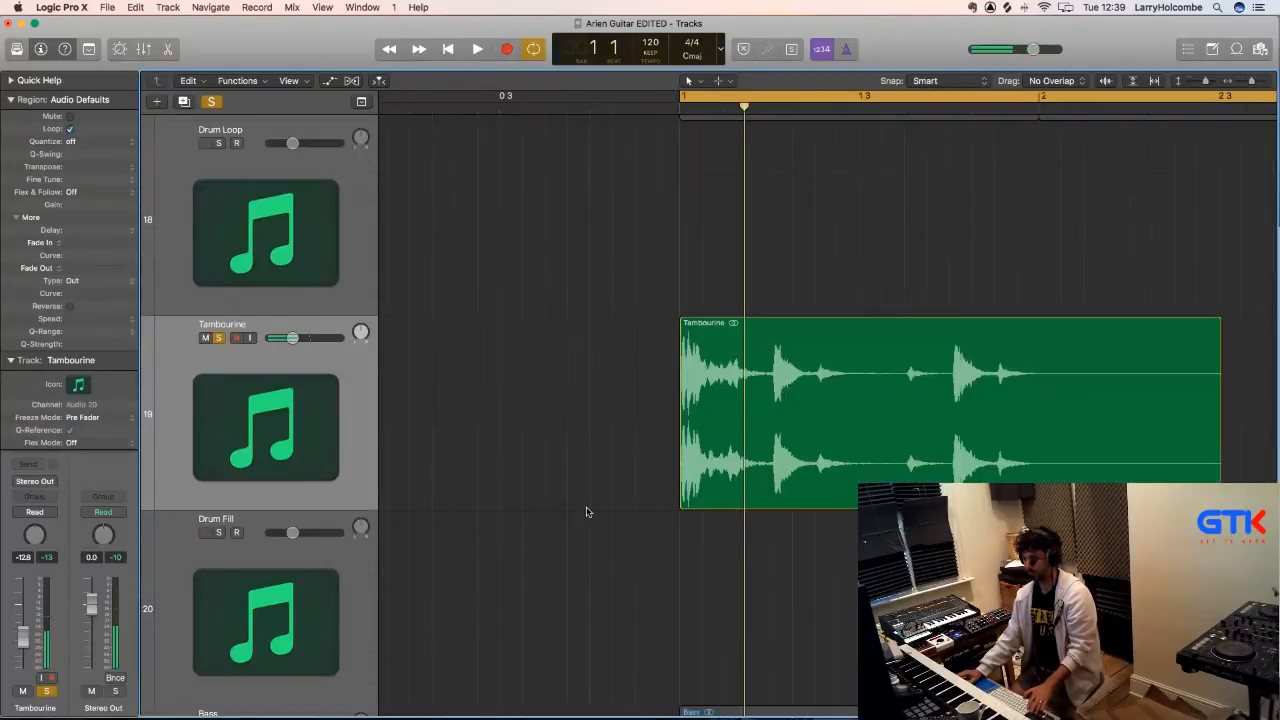
{"action": "key", "text": "space"}
- Cut out the Tambourine hit between about 1 3 3 and 1 4 and delete the rest of the region
{"action": "left_click_drag", "start_coordinate": [814, 289], "coordinate": [886, 440]}
{"action": "left_click_drag", "start_coordinate": [750, 271], "coordinate": [1008, 271]}
{"action": "key", "text": "super+t"}
{"action": "key", "text": "Right"}
{"action": "left_click", "coordinate": [685, 263], "text": "shift"}
{"action": "key", "text": "Delete"}
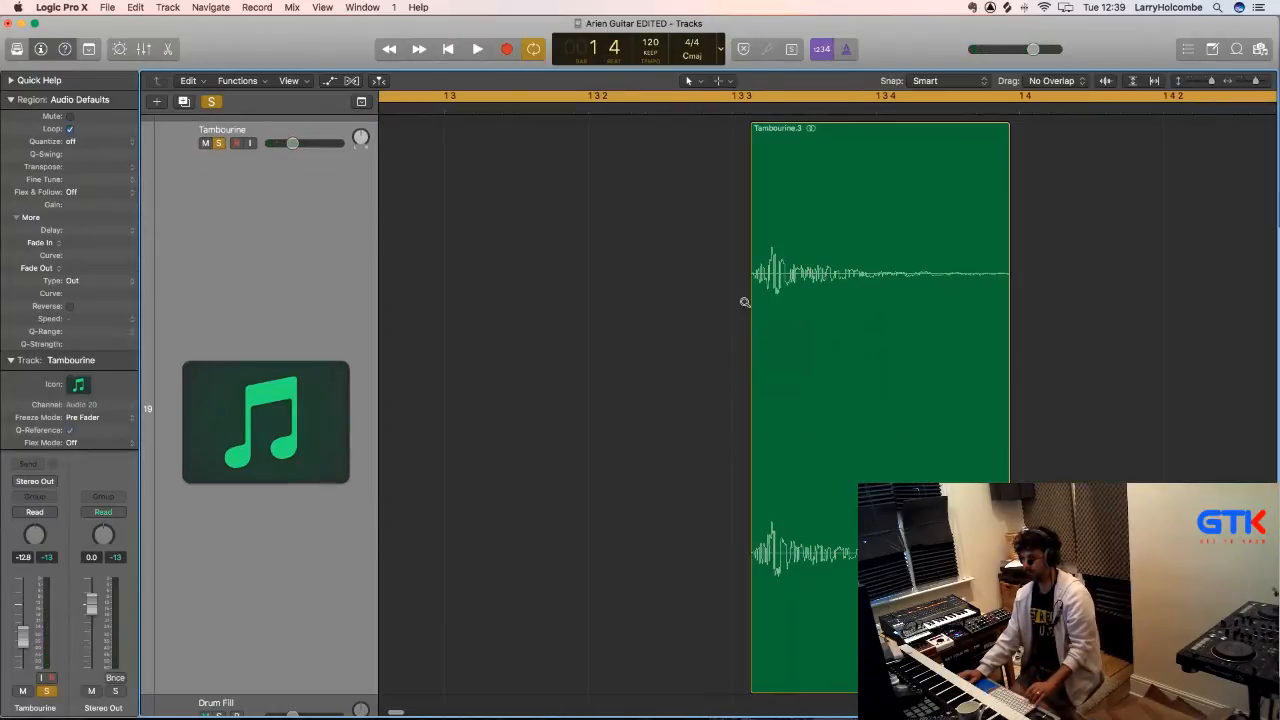
- Move the Tambourine hit to about 1 1 3 and copy it one beat on
{"action": "left_click", "coordinate": [745, 302], "text": "ctrl+alt"}
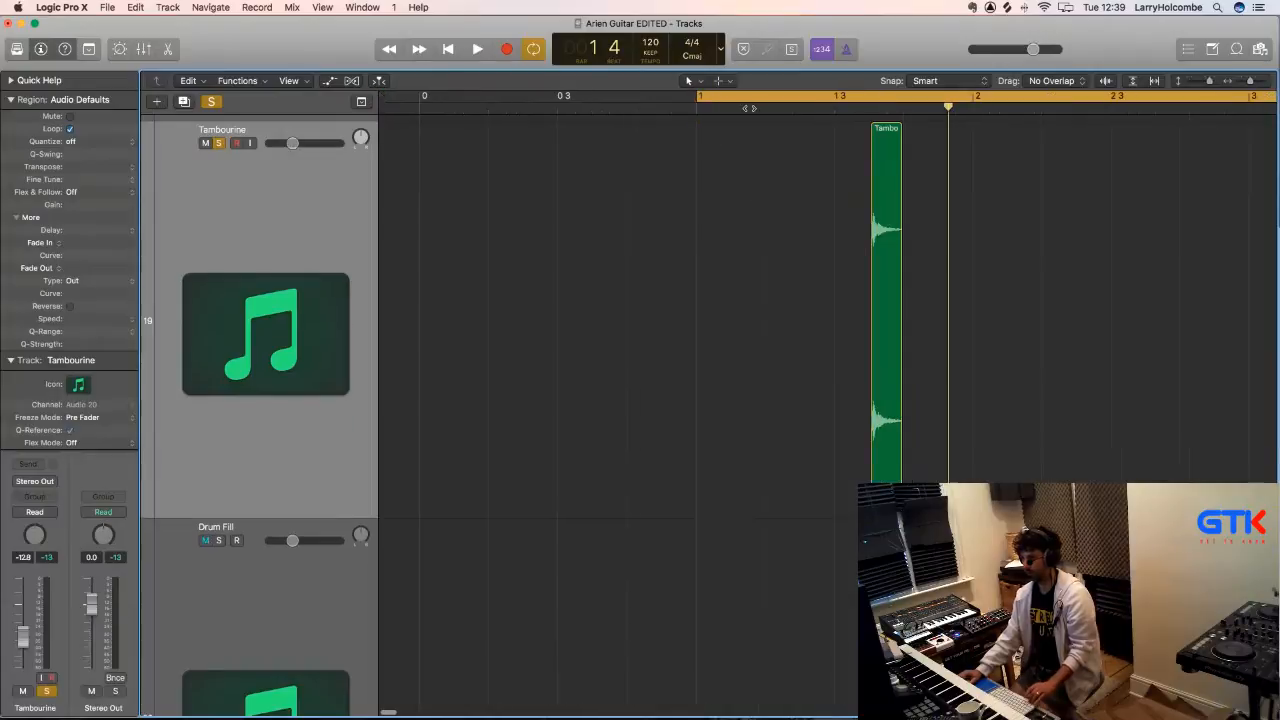
{"action": "left_click_drag", "start_coordinate": [591, 98], "coordinate": [918, 133]}
{"action": "left_click", "coordinate": [704, 142]}
{"action": "left_click_drag", "start_coordinate": [700, 142], "coordinate": [659, 138]}
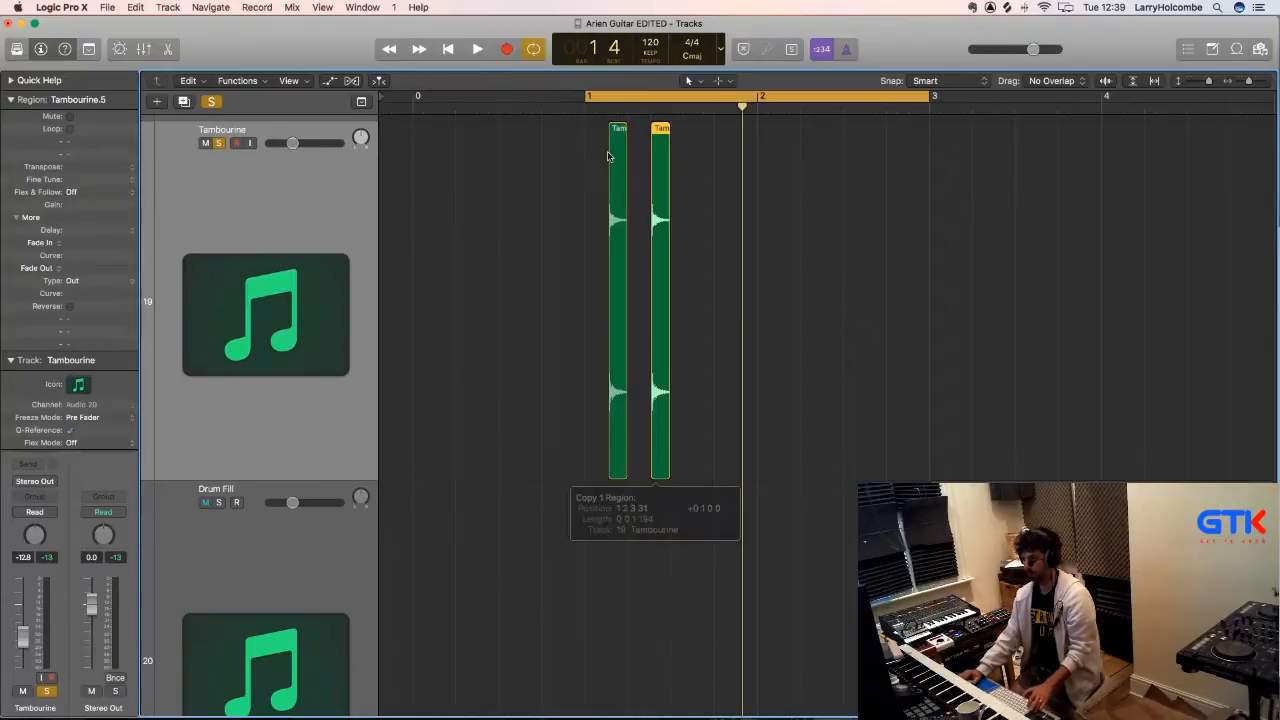
- Play back the two Tambourine hits, unsolo their track, and try copying the pair two beats on
{"action": "left_click", "coordinate": [607, 155], "text": "shift"}
{"action": "key", "text": "space"}
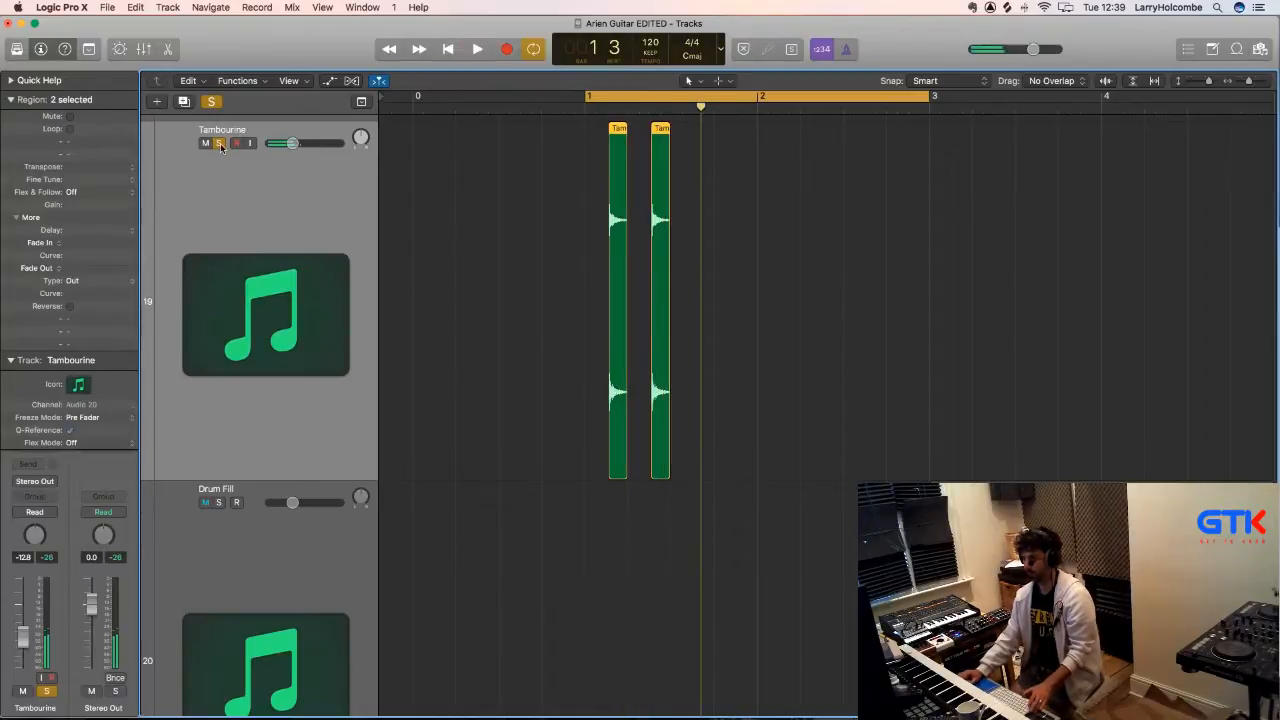
{"action": "left_click", "coordinate": [220, 143]}
{"action": "left_click_drag", "start_coordinate": [619, 150], "coordinate": [708, 158]}
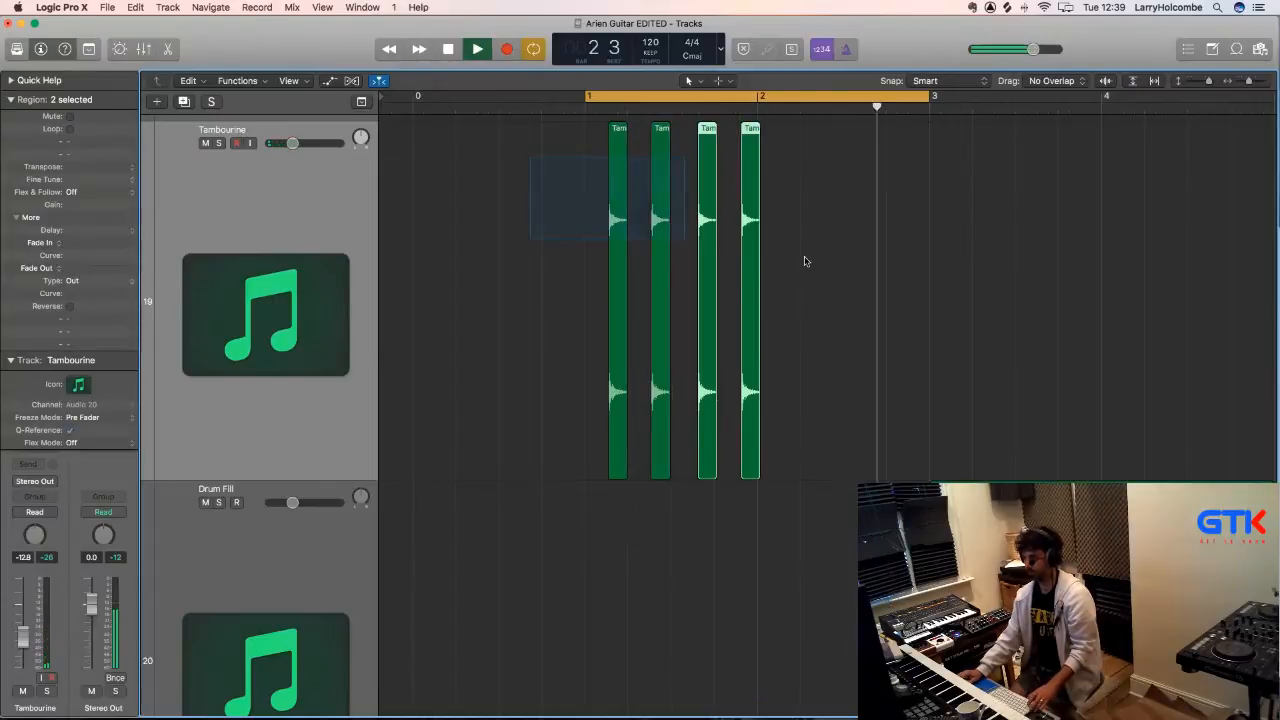
{"action": "key", "text": "super+Down"}
{"action": "key", "text": "super+Right"}
{"action": "key", "text": "super+z"}
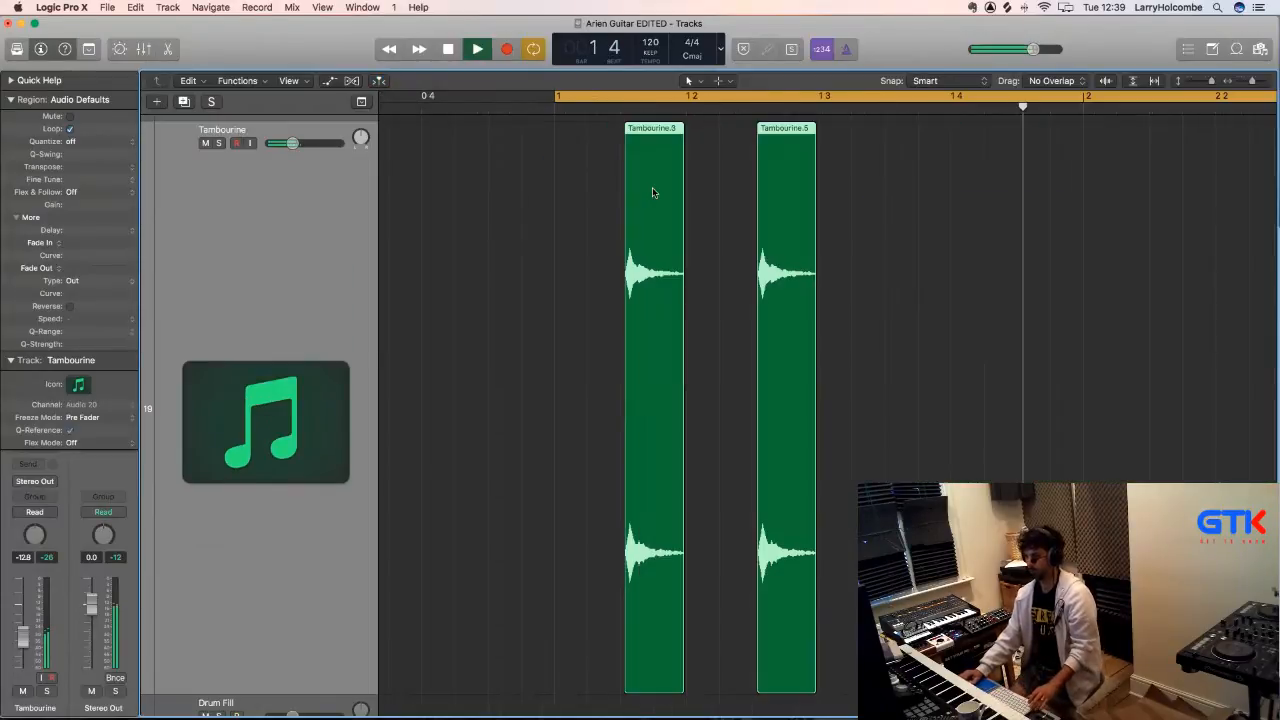
- Copy the two Tambourine hits two beats on to fill bar 1 with four offbeat hits
{"action": "left_click_drag", "start_coordinate": [666, 199], "coordinate": [929, 213]}
{"action": "left_click", "coordinate": [845, 188]}
{"action": "key", "text": "super+a"}
{"action": "left_click_drag", "start_coordinate": [637, 174], "coordinate": [639, 177]}
{"action": "scroll", "coordinate": [639, 177], "scroll_direction": "down", "scroll_amount": 5}
{"action": "scroll", "coordinate": [639, 182], "scroll_direction": "down", "scroll_amount": 3}
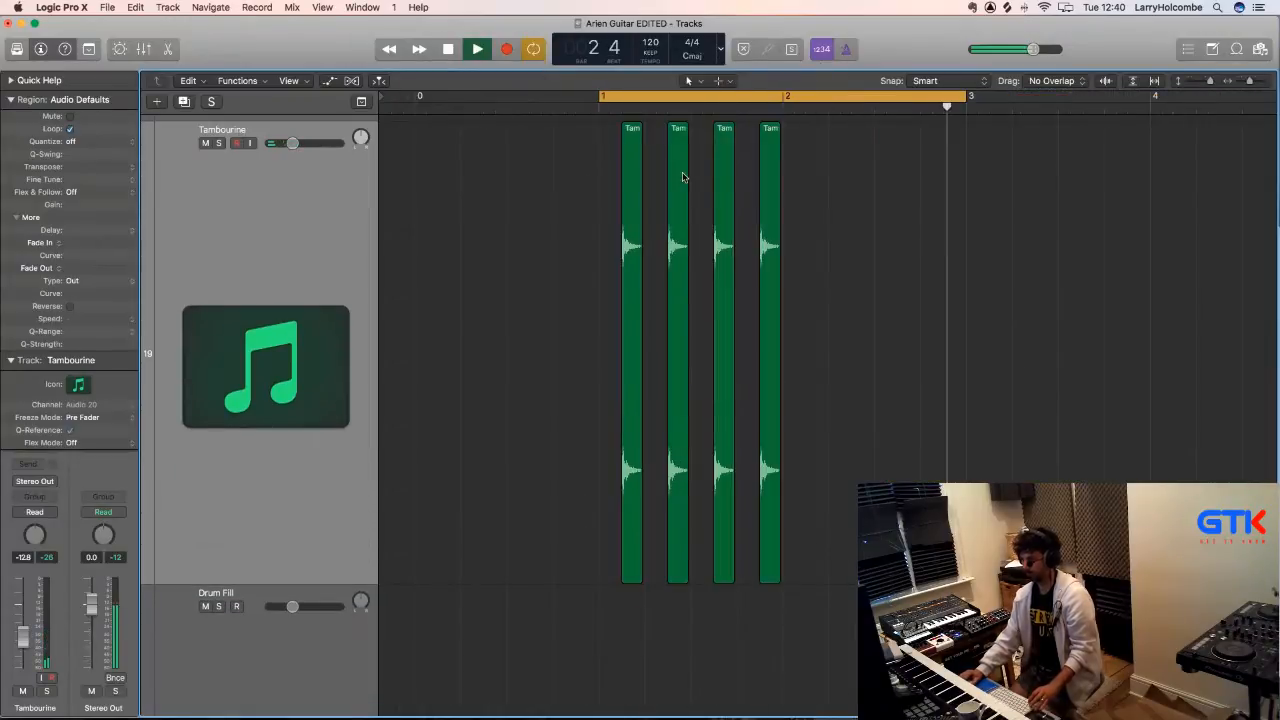
- Copy the four bar 1 Tambourine hits into bar 2 and listen to the pattern in the mix
{"action": "left_click_drag", "start_coordinate": [631, 152], "coordinate": [816, 170]}
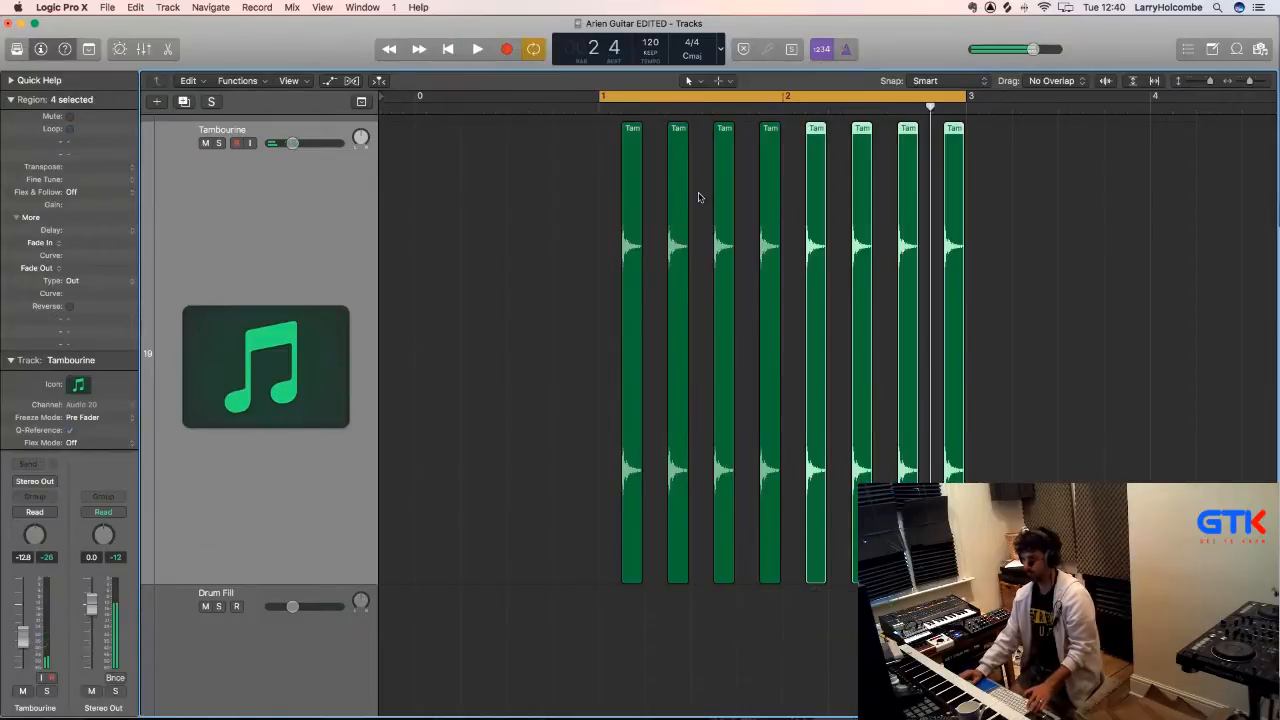
{"action": "left_click_drag", "start_coordinate": [566, 157], "coordinate": [988, 271]}
{"action": "left_click", "coordinate": [988, 271]}
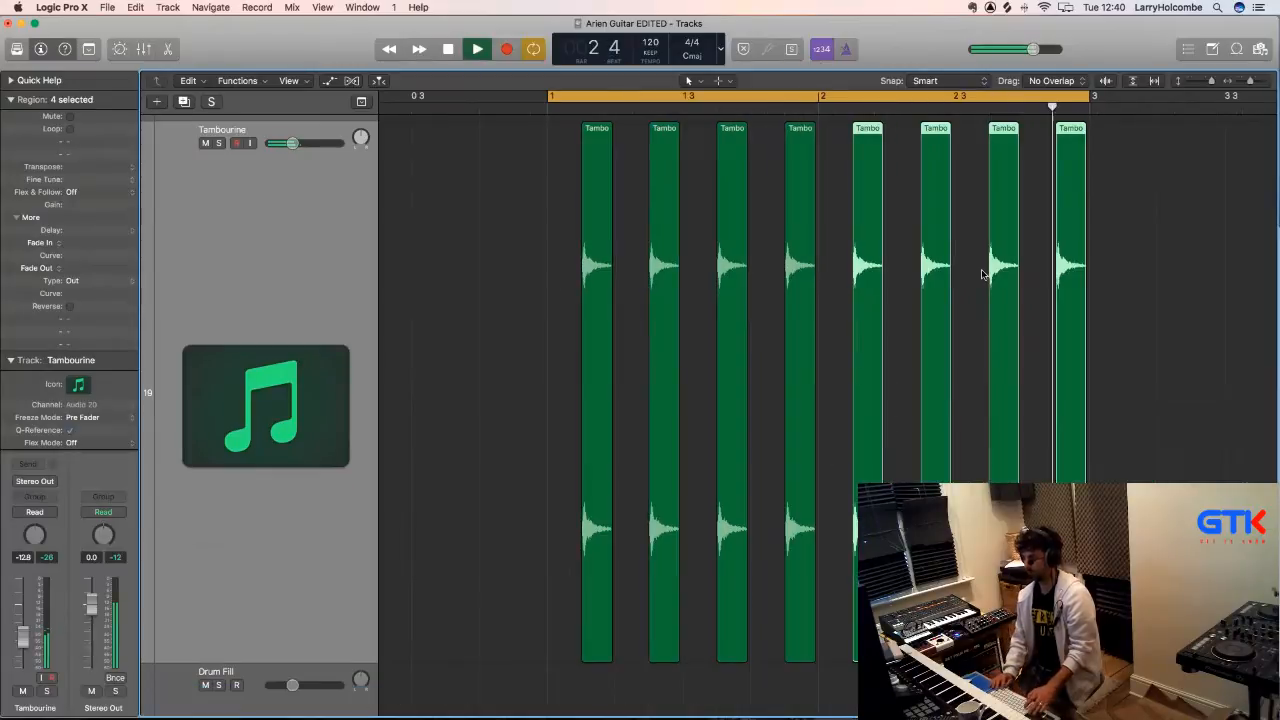
{"action": "left_click", "coordinate": [982, 270]}
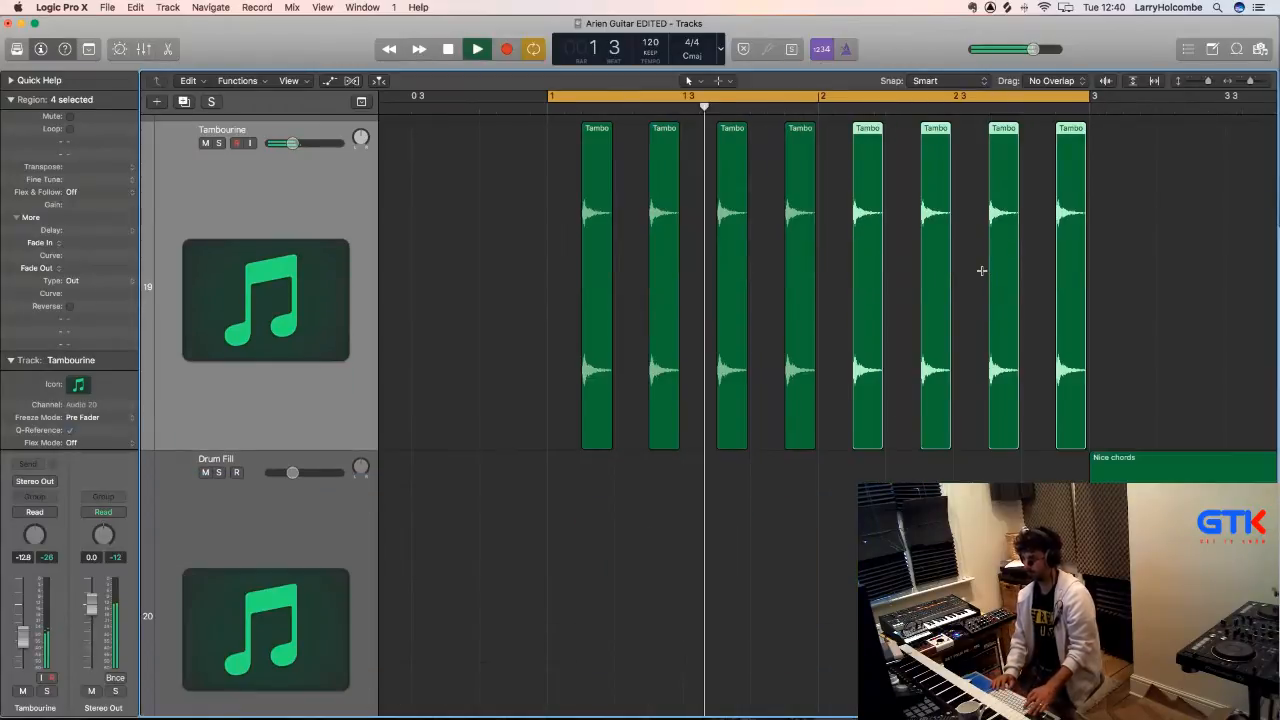
{"action": "left_click", "coordinate": [982, 270]}
{"action": "left_click", "coordinate": [982, 270]}
- Audition the track 17 Drum Loop soloed and in the mix, and lower its volume to -16.2
{"action": "scroll", "coordinate": [726, 249], "scroll_direction": "up", "scroll_amount": 3}
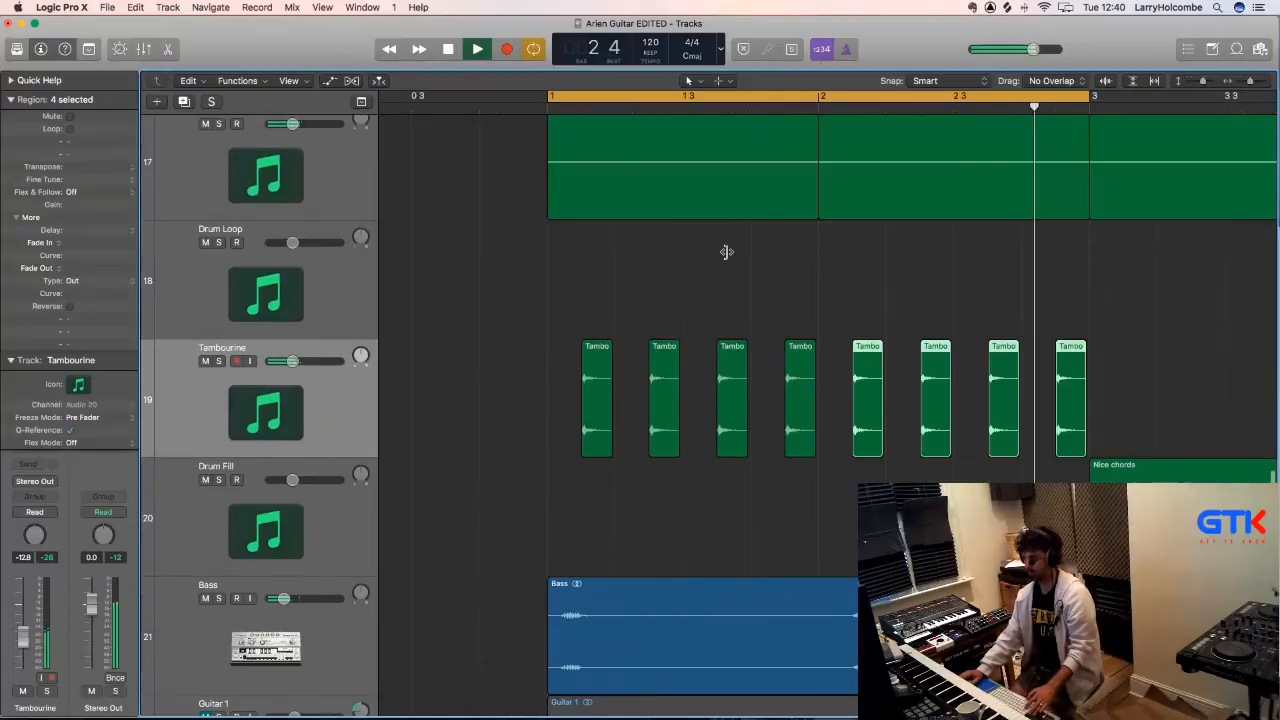
{"action": "scroll", "coordinate": [726, 249], "scroll_direction": "up", "scroll_amount": 1}
{"action": "left_click", "coordinate": [219, 157]}
{"action": "key", "text": "super+Down"}
{"action": "key", "text": "super+Down"}
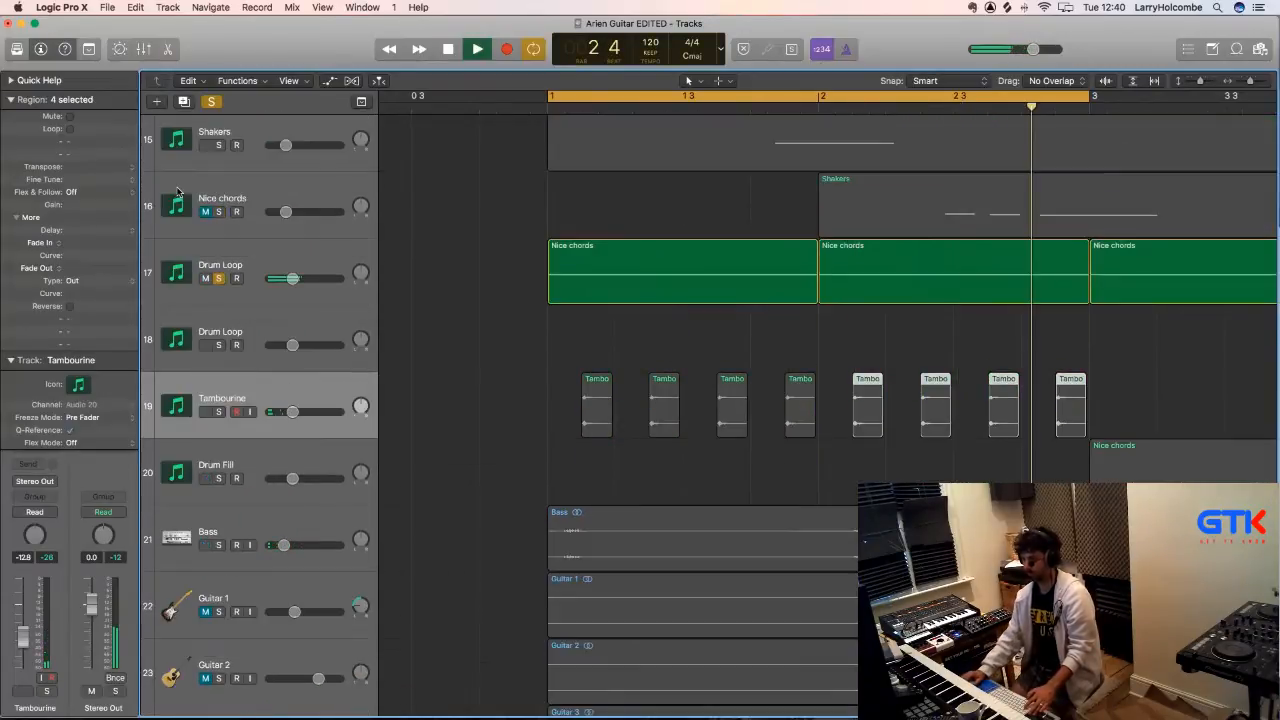
{"action": "left_click", "coordinate": [257, 286]}
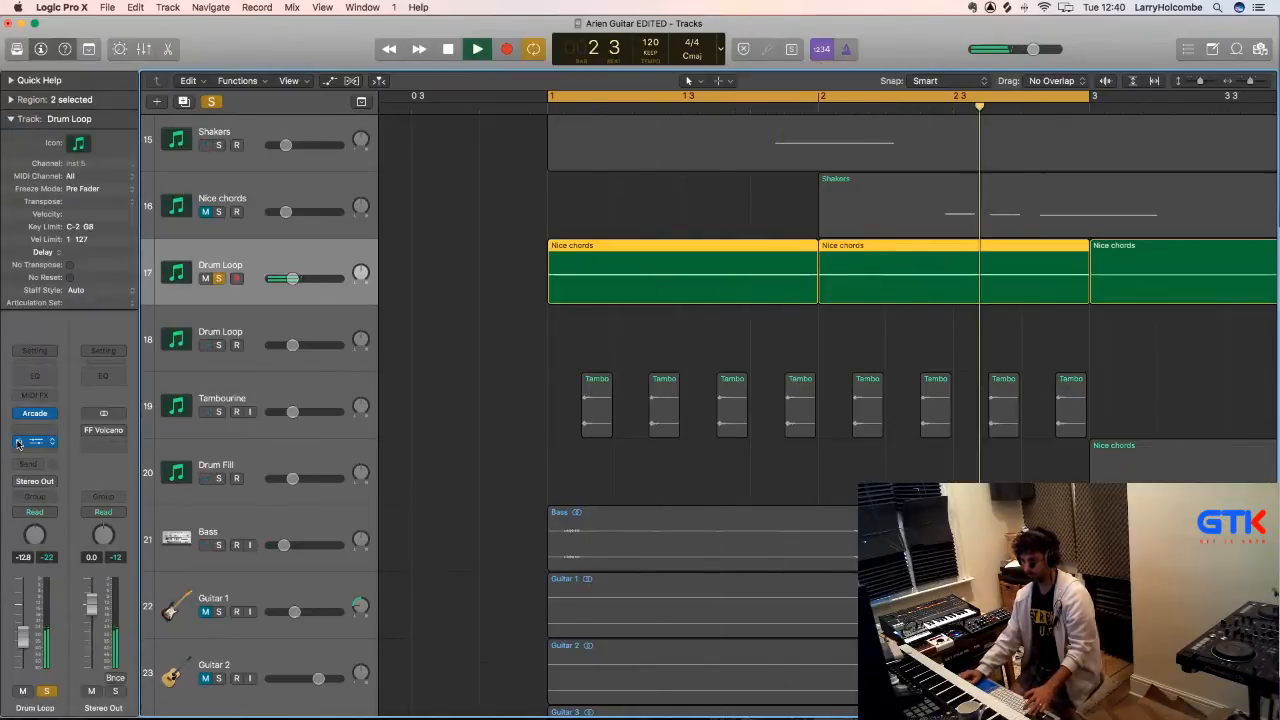
{"action": "key", "text": "s"}
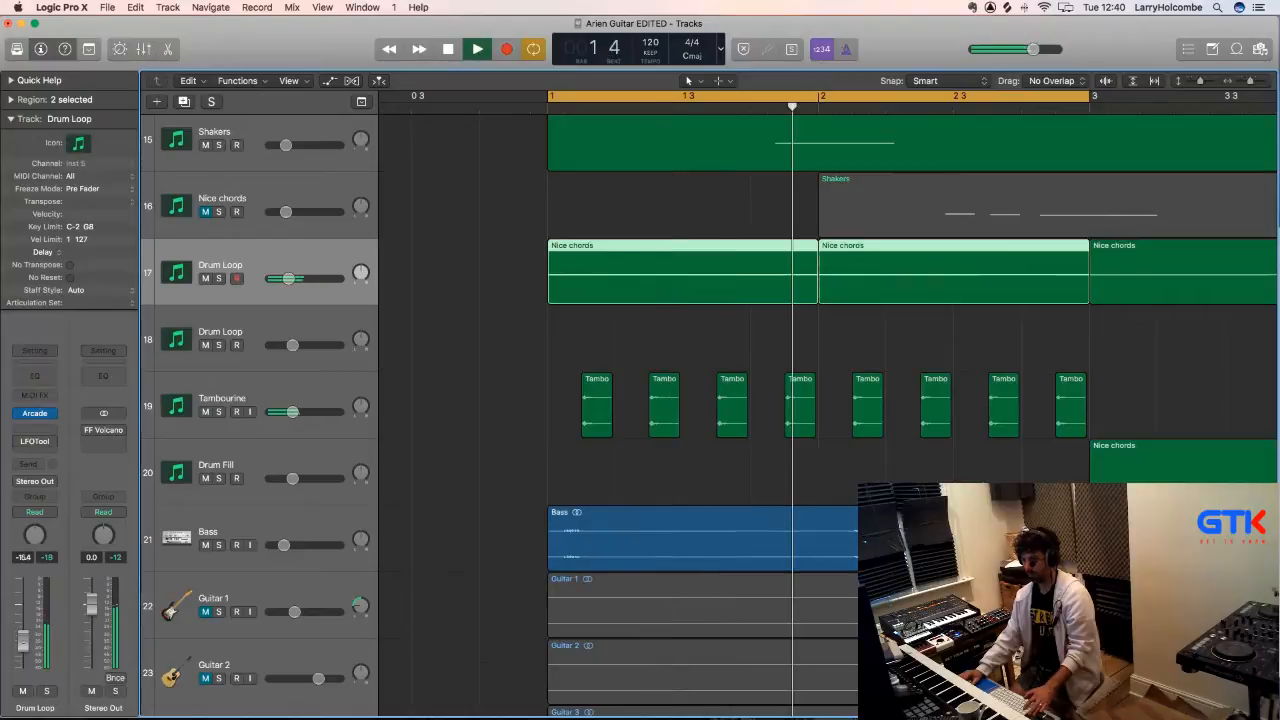
{"action": "key", "text": "space"}
- Set the cycle range to the first region on track 17 and play the track soloed
{"action": "left_click", "coordinate": [628, 260]}
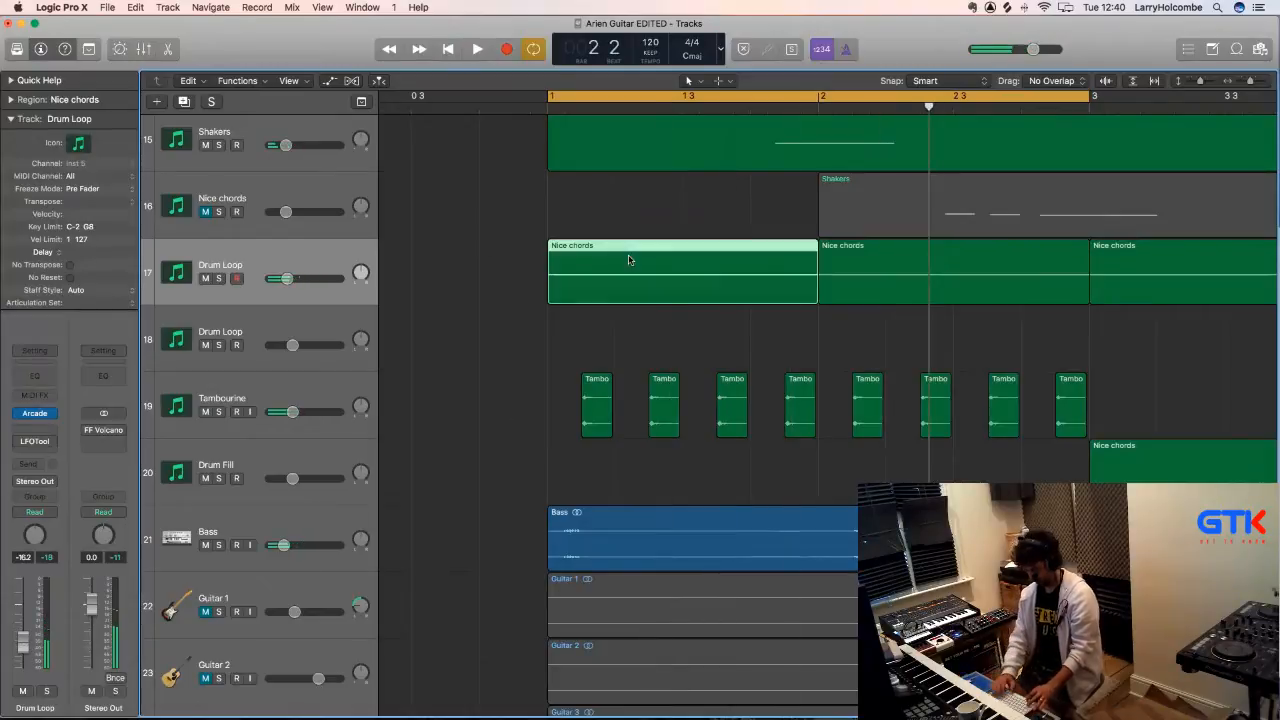
{"action": "key", "text": "super+u"}
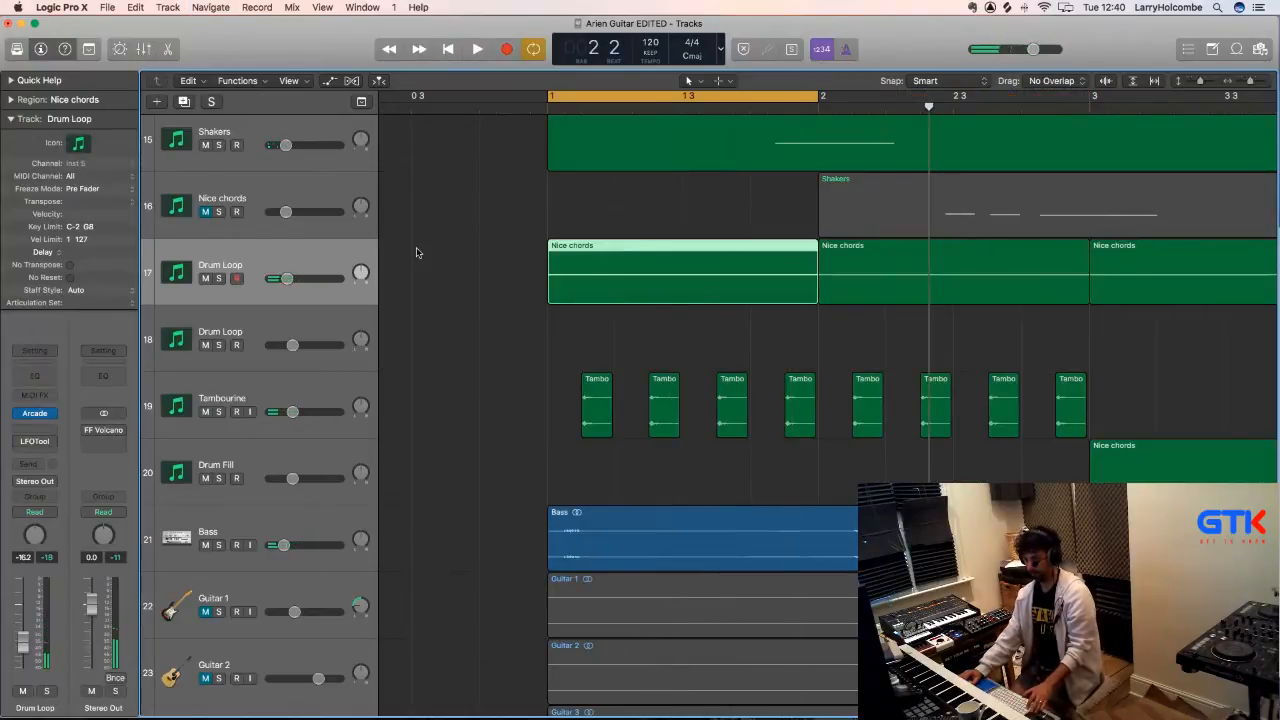
{"action": "left_click", "coordinate": [219, 278]}
{"action": "key", "text": "space"}
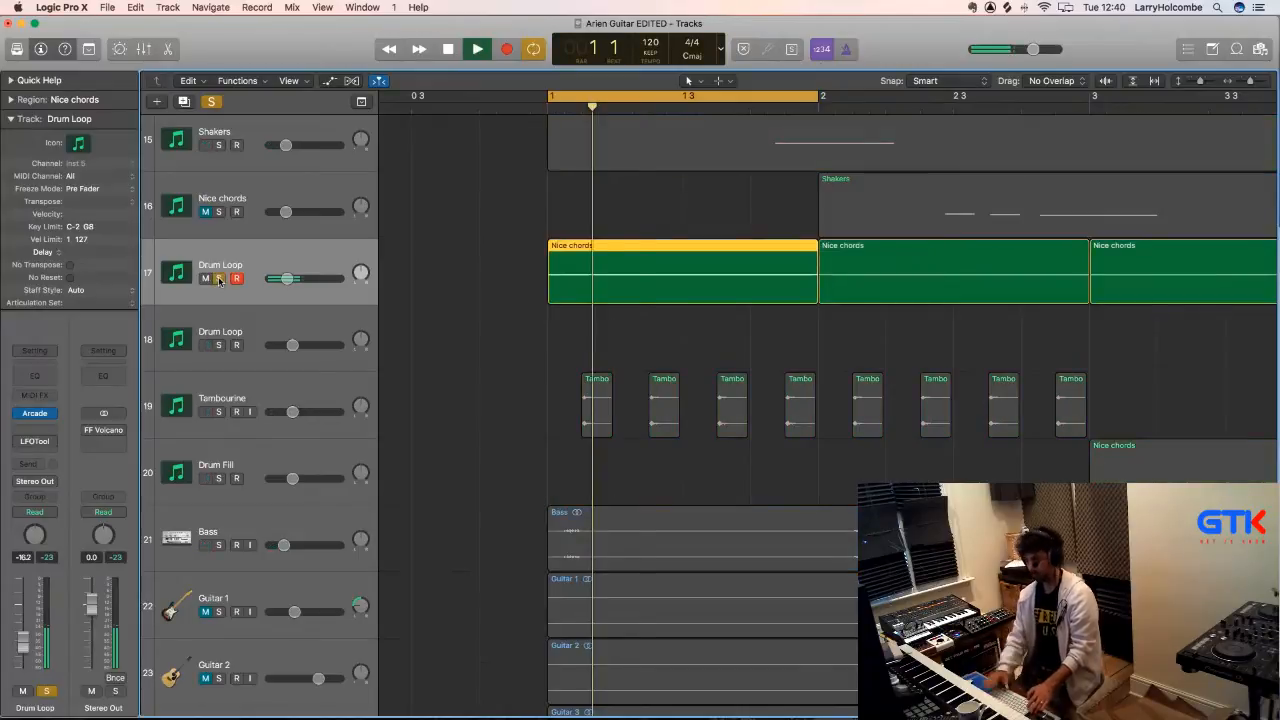
{"action": "key", "text": "super+b"}
{"action": "left_click", "coordinate": [433, 180]}
{"action": "left_click", "coordinate": [433, 164]}
{"action": "left_click", "coordinate": [780, 391]}
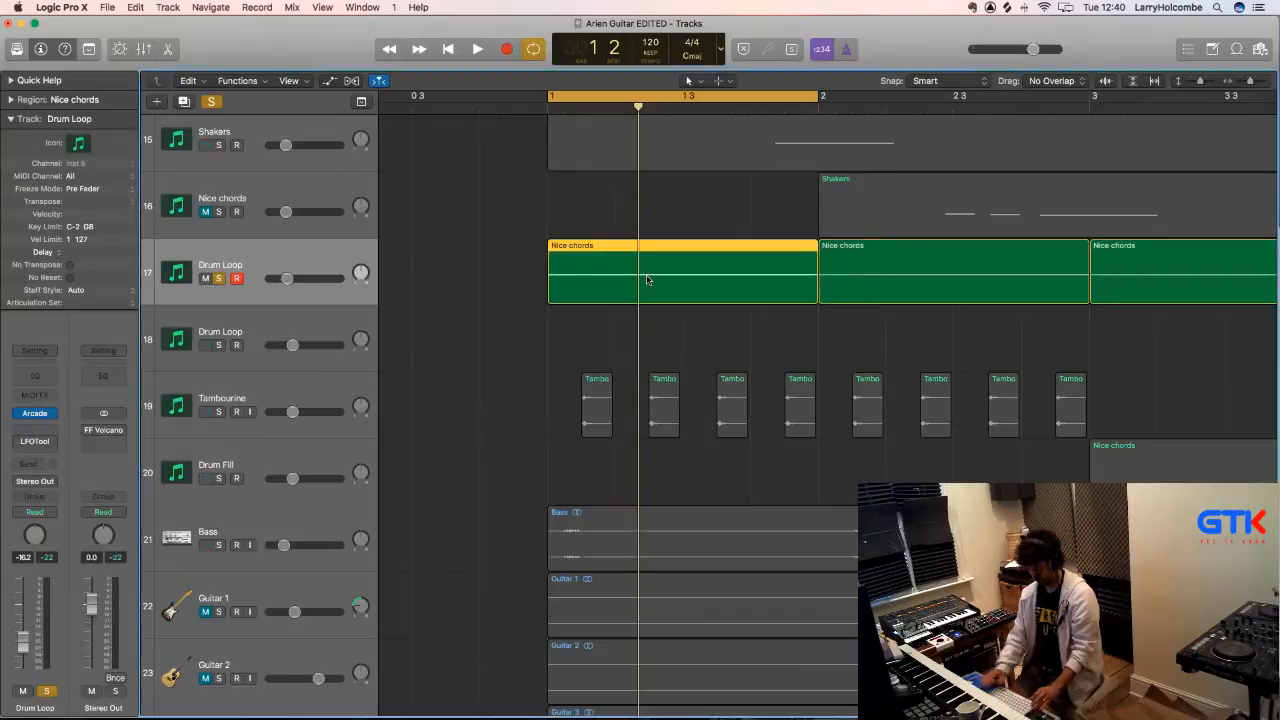
- Bounce the bar 1 region on track 17 in place to a new track named Drum Loop, deleting the source
{"action": "key", "text": "ctrl+b"}
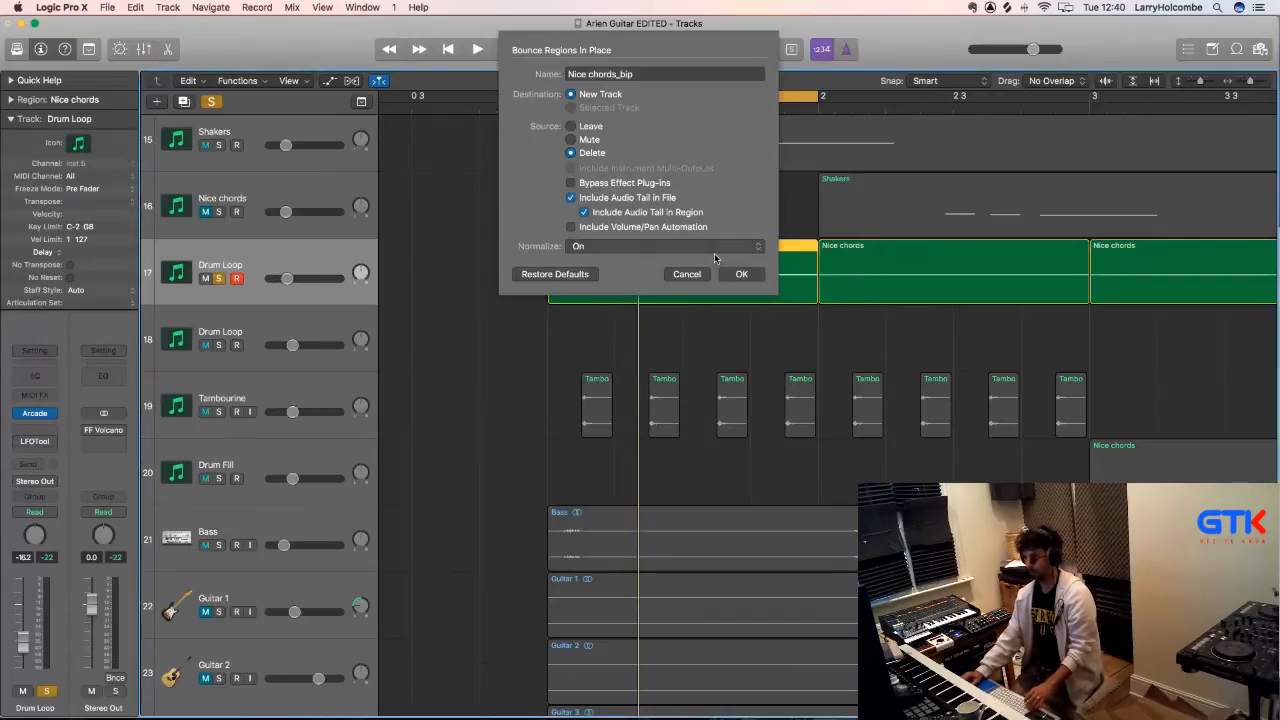
{"action": "triple_click", "coordinate": [661, 74]}
{"action": "type", "text": "Drum Loop"}
{"action": "key", "text": "Return"}
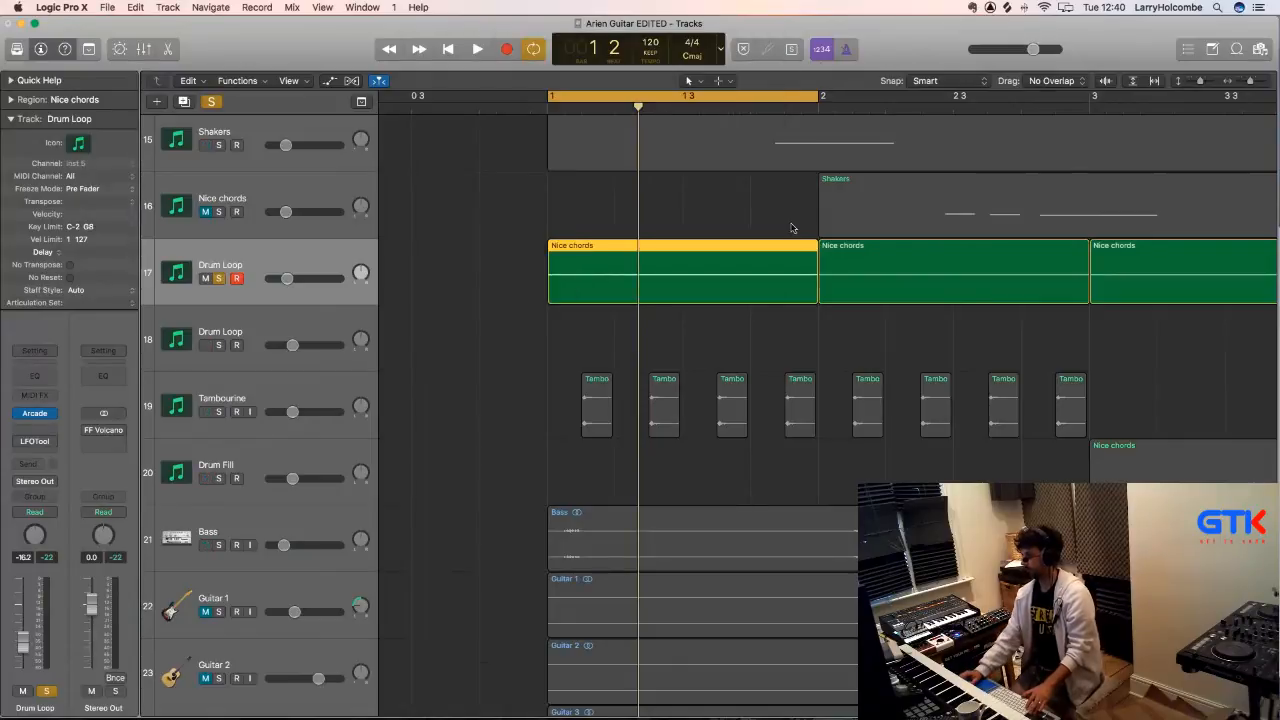
{"action": "key", "text": "c"}
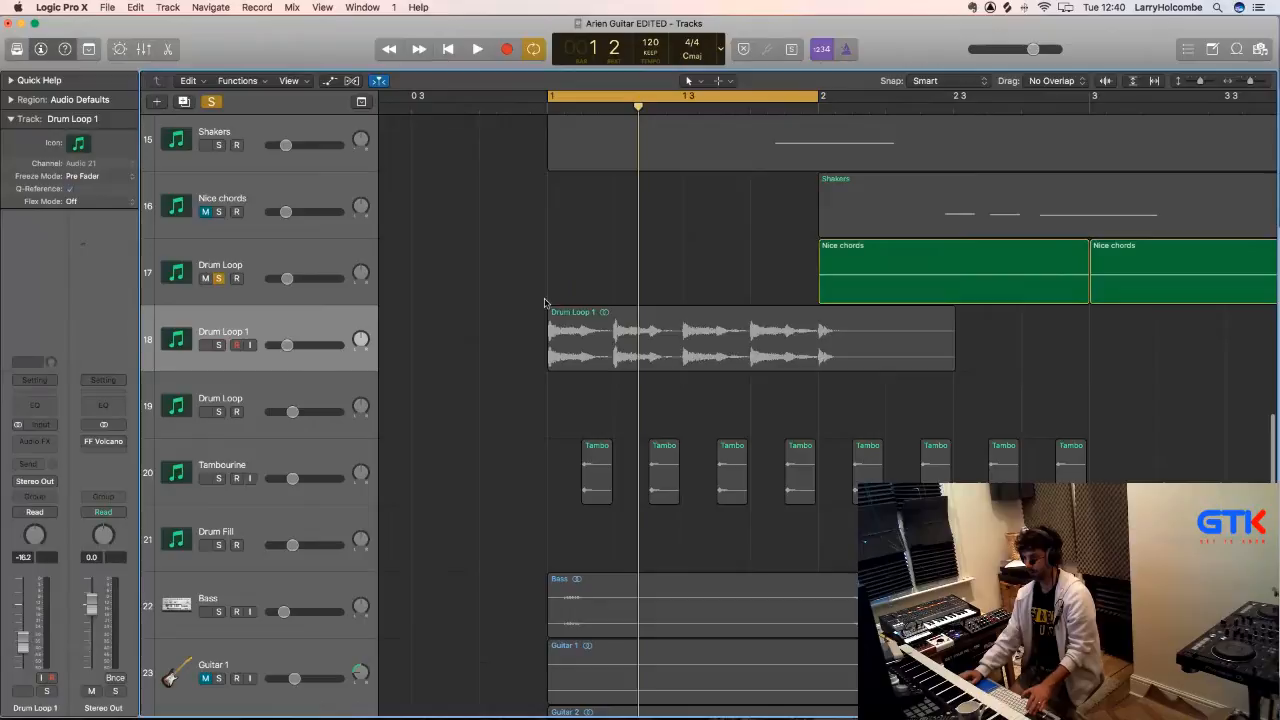
- Mute the source Drum Loop on track 17 and play the bounced loop with the mix
{"action": "key", "text": "Return"}
{"action": "left_click", "coordinate": [205, 279]}
{"action": "key", "text": "space"}
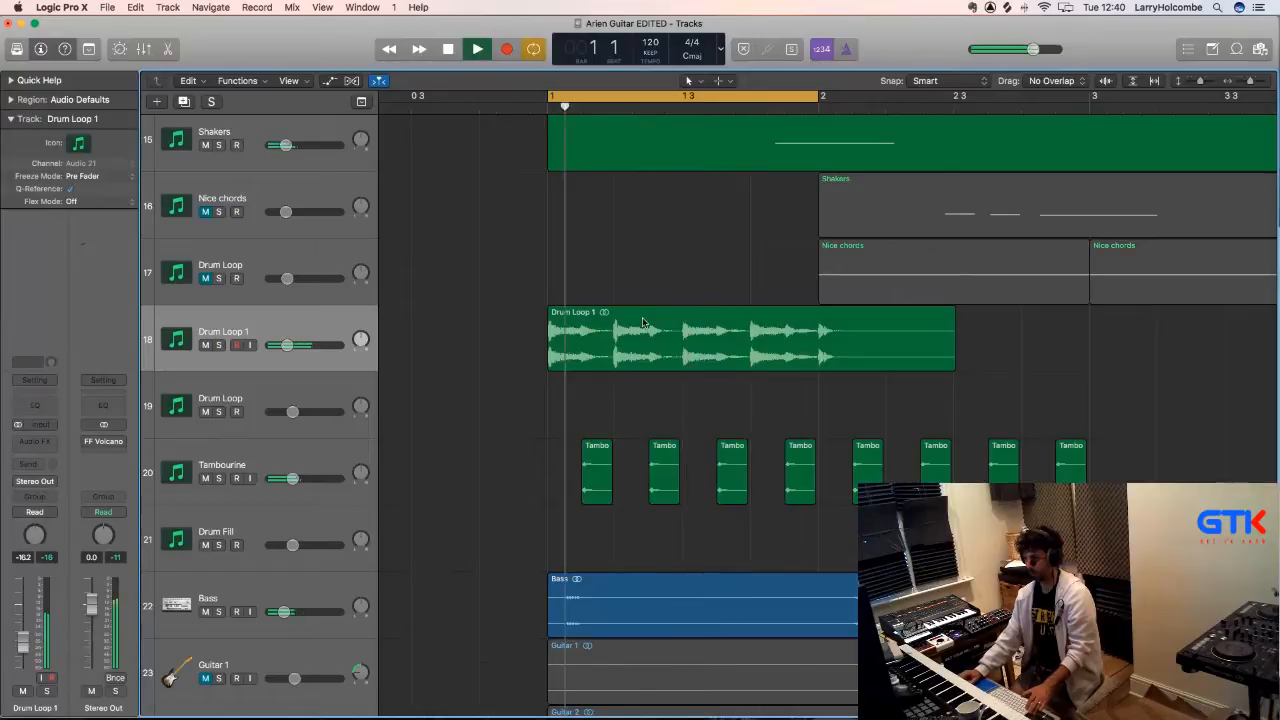
- Delete the tail of the bounced Drum Loop 1 region beyond bar 2
{"action": "left_click_drag", "start_coordinate": [818, 322], "coordinate": [973, 338]}
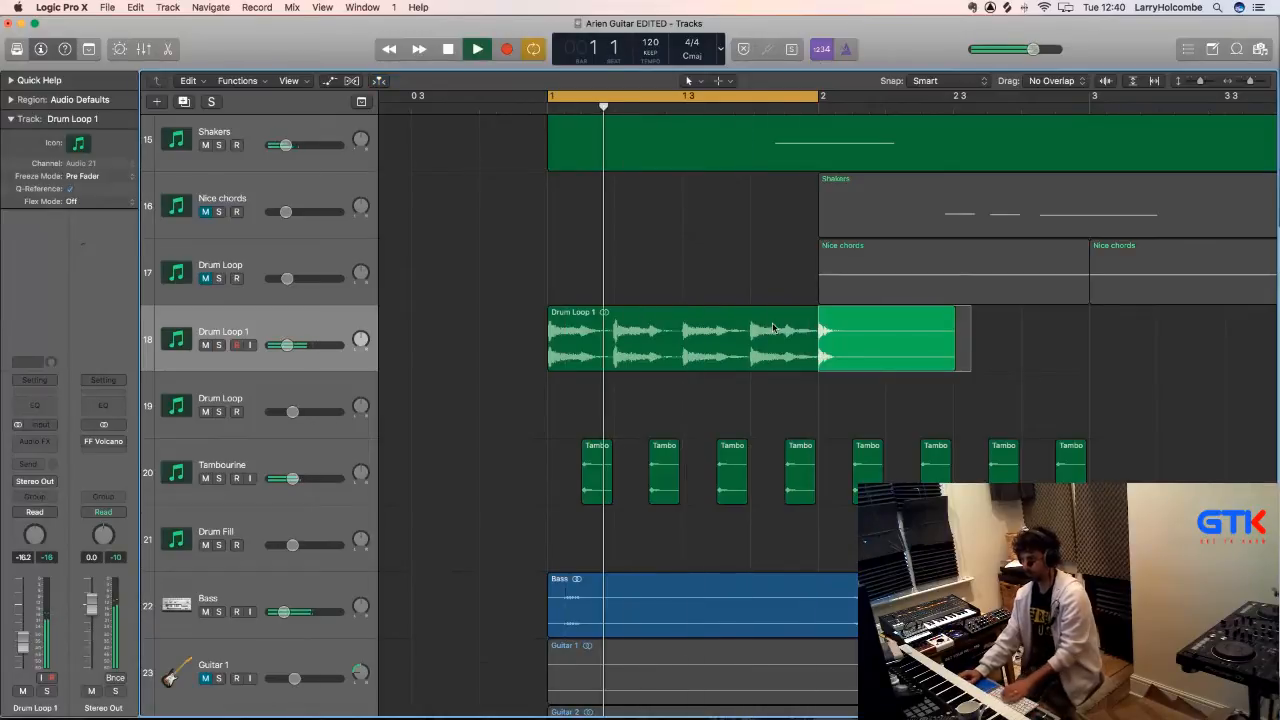
{"action": "key", "text": "Delete"}
{"action": "key", "text": "z"}
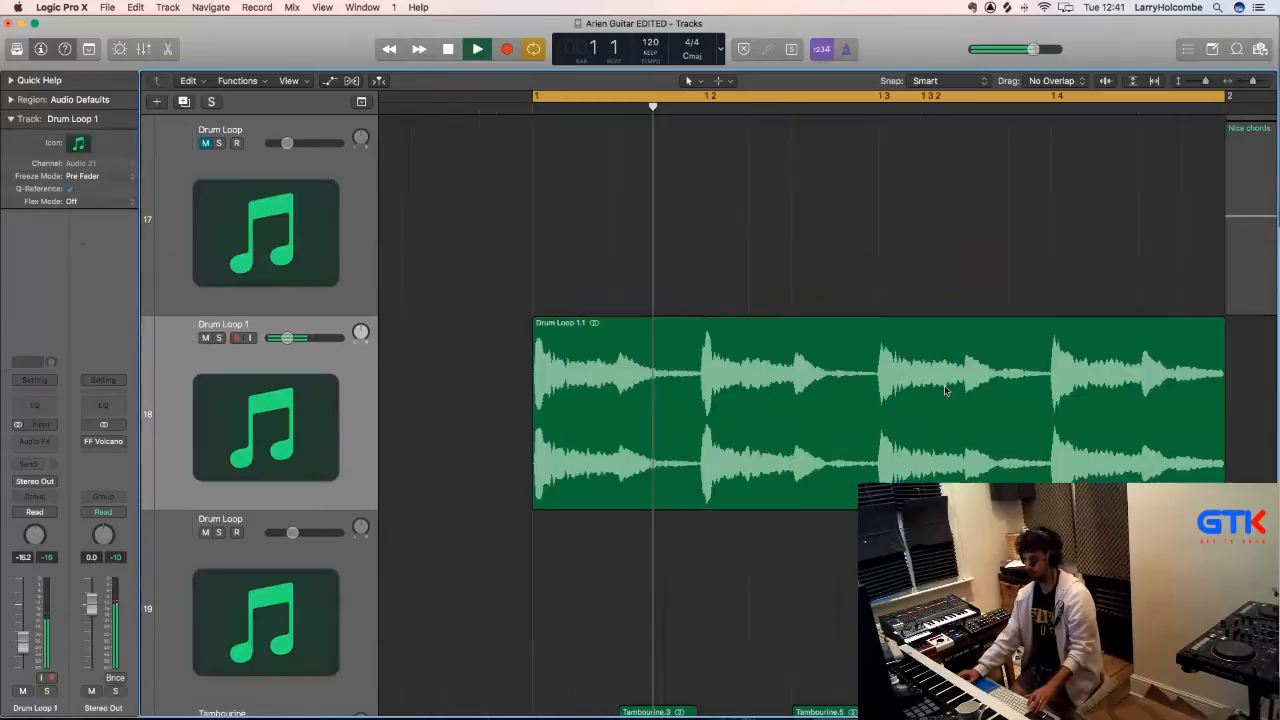
- Cut Drum Loop 1 down after its beat 3 hit and place a copy of that hit at about 1 3 3
{"action": "scroll", "coordinate": [947, 384], "scroll_direction": "right", "scroll_amount": 3}
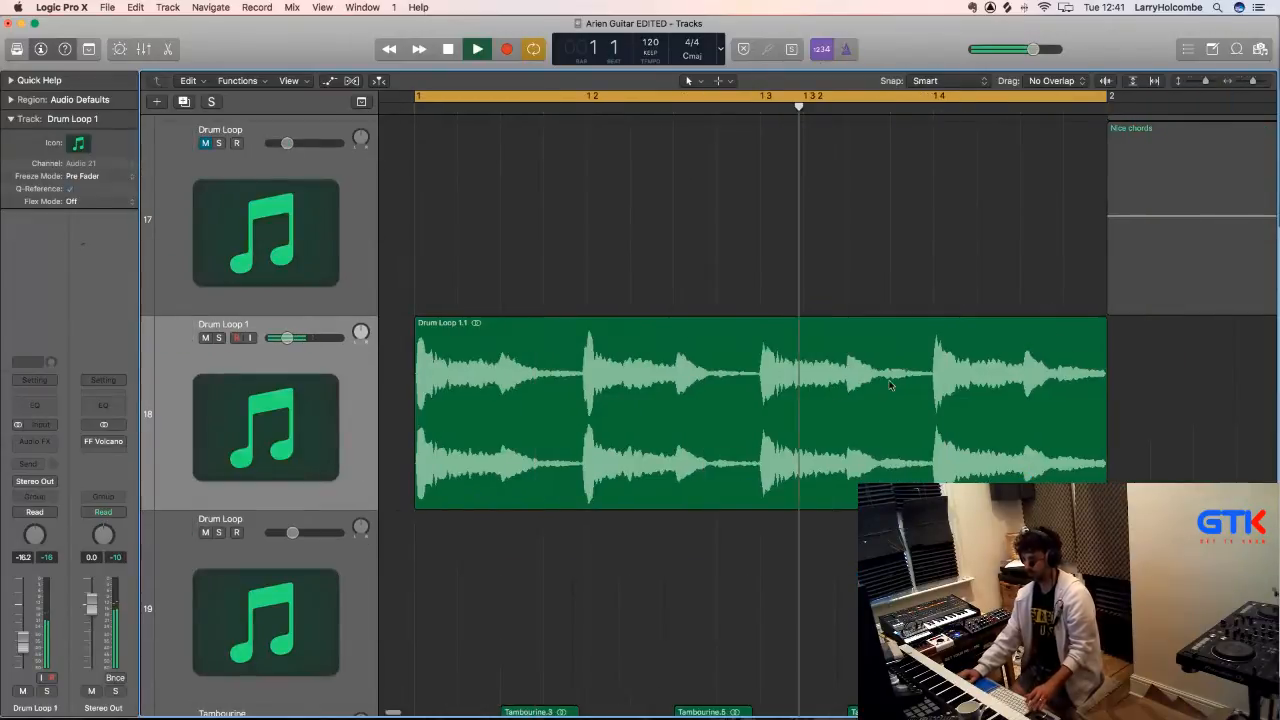
{"action": "scroll", "coordinate": [890, 385], "scroll_direction": "left", "scroll_amount": 2}
{"action": "left_click_drag", "start_coordinate": [779, 355], "coordinate": [859, 357]}
{"action": "left_click", "coordinate": [812, 350]}
{"action": "key", "text": "Delete"}
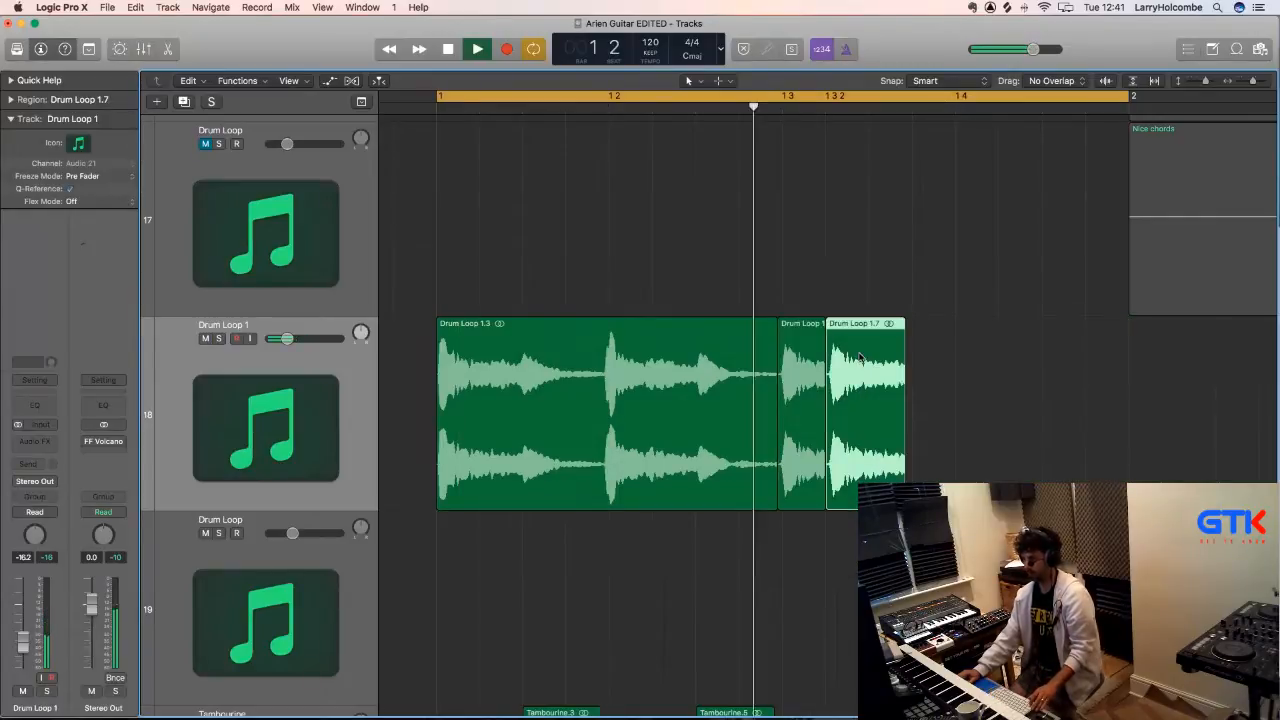
{"action": "left_click", "coordinate": [849, 279]}
{"action": "left_click_drag", "start_coordinate": [870, 370], "coordinate": [914, 370]}
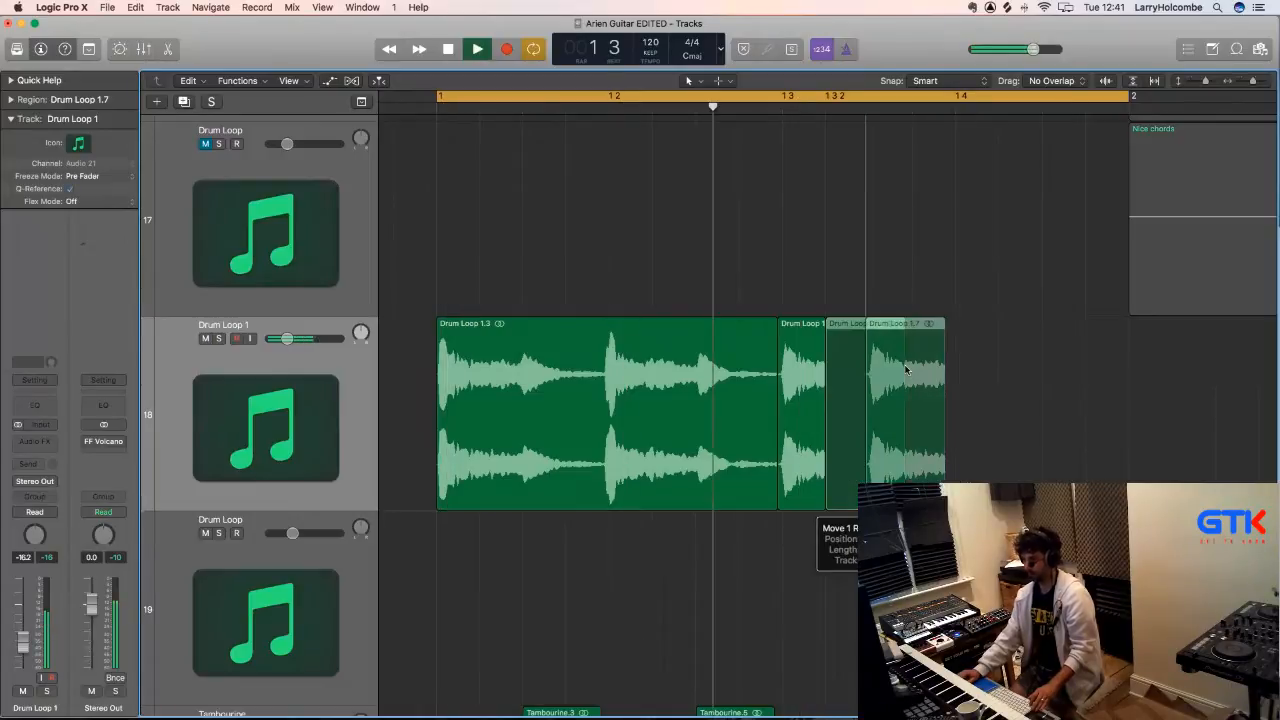
- Cut out and delete the Drum Loop 1 section from 1 1 3 to just before beat 2
{"action": "left_click", "coordinate": [522, 350], "text": "super"}
{"action": "left_click_drag", "start_coordinate": [575, 350], "coordinate": [596, 350]}
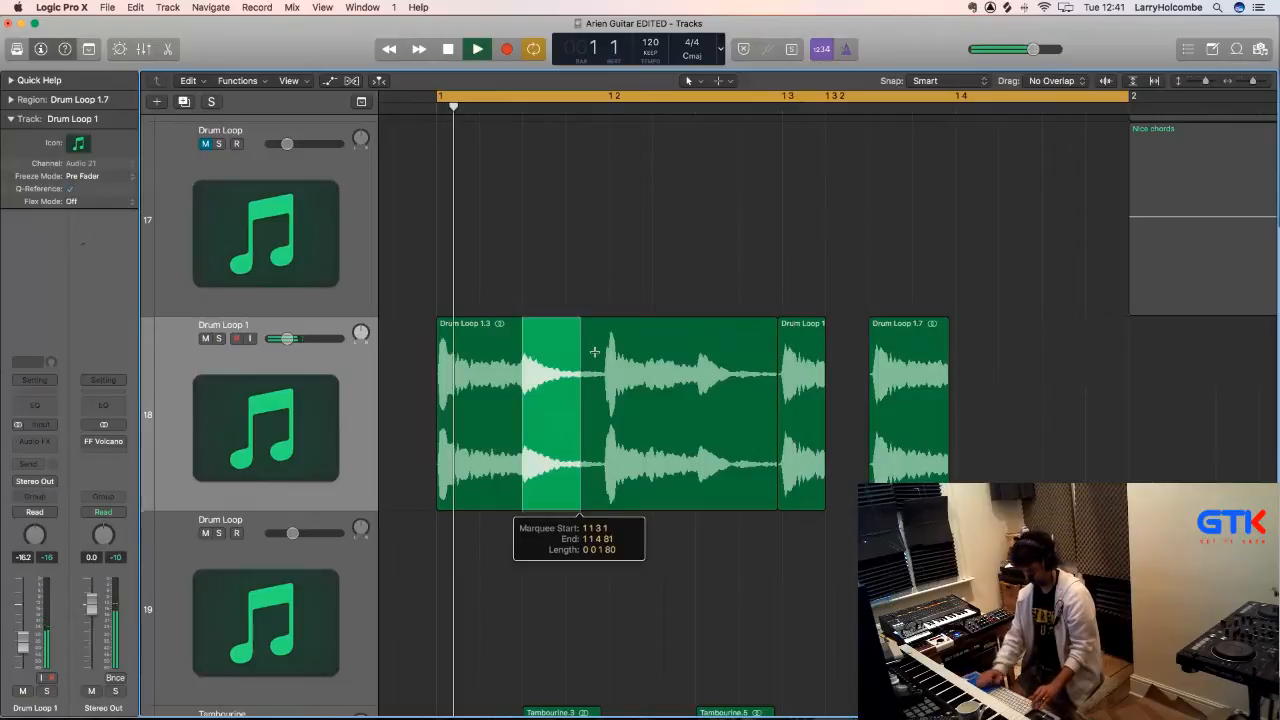
{"action": "left_click", "coordinate": [558, 345]}
{"action": "left_click", "coordinate": [545, 289]}
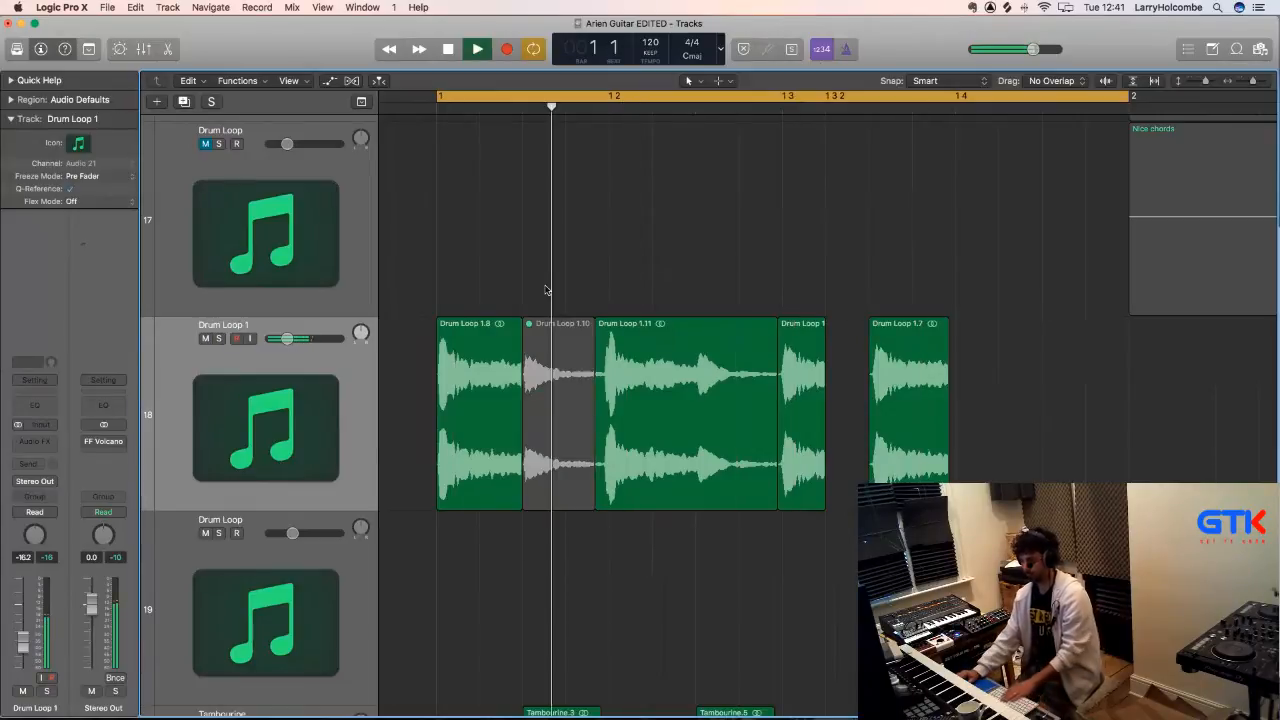
{"action": "key", "text": "shift+m"}
{"action": "key", "text": "Delete"}
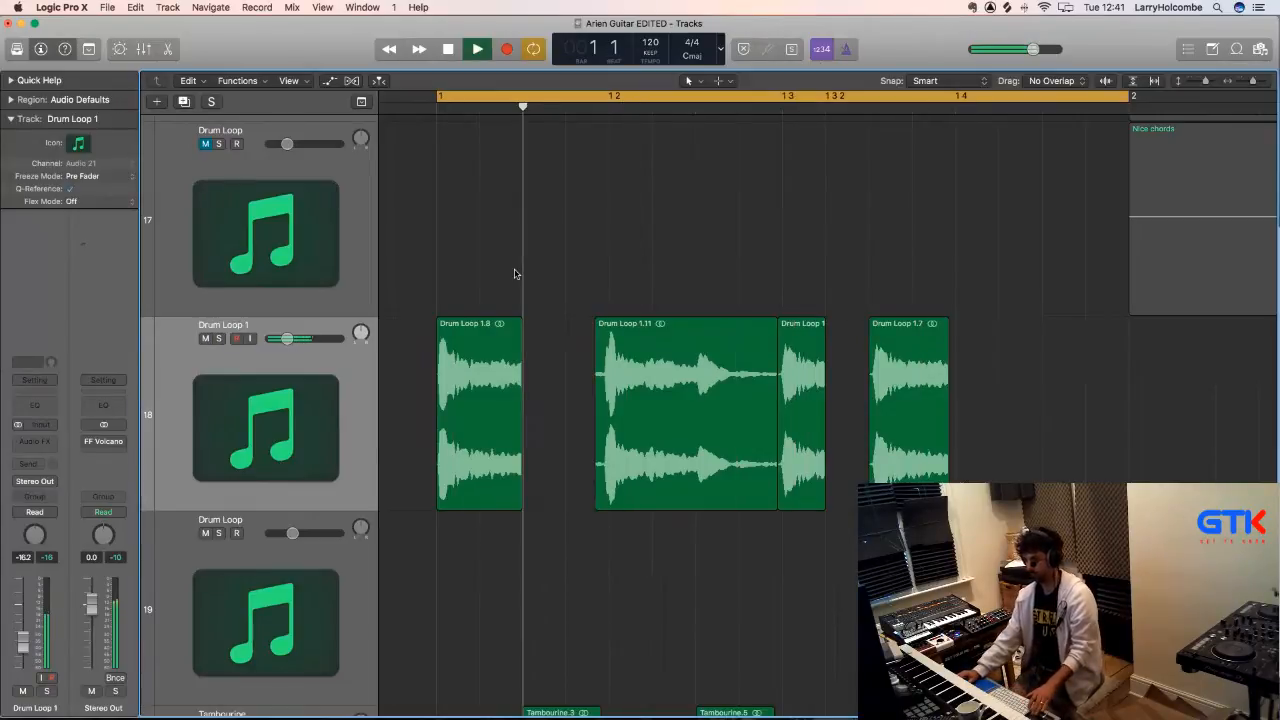
- Shorten the end of the first Drum Loop 1 hit slightly
{"action": "scroll", "coordinate": [508, 260], "scroll_direction": "left", "scroll_amount": 1}
{"action": "left_click_drag", "start_coordinate": [537, 486], "coordinate": [528, 485]}
{"action": "left_click", "coordinate": [521, 250]}
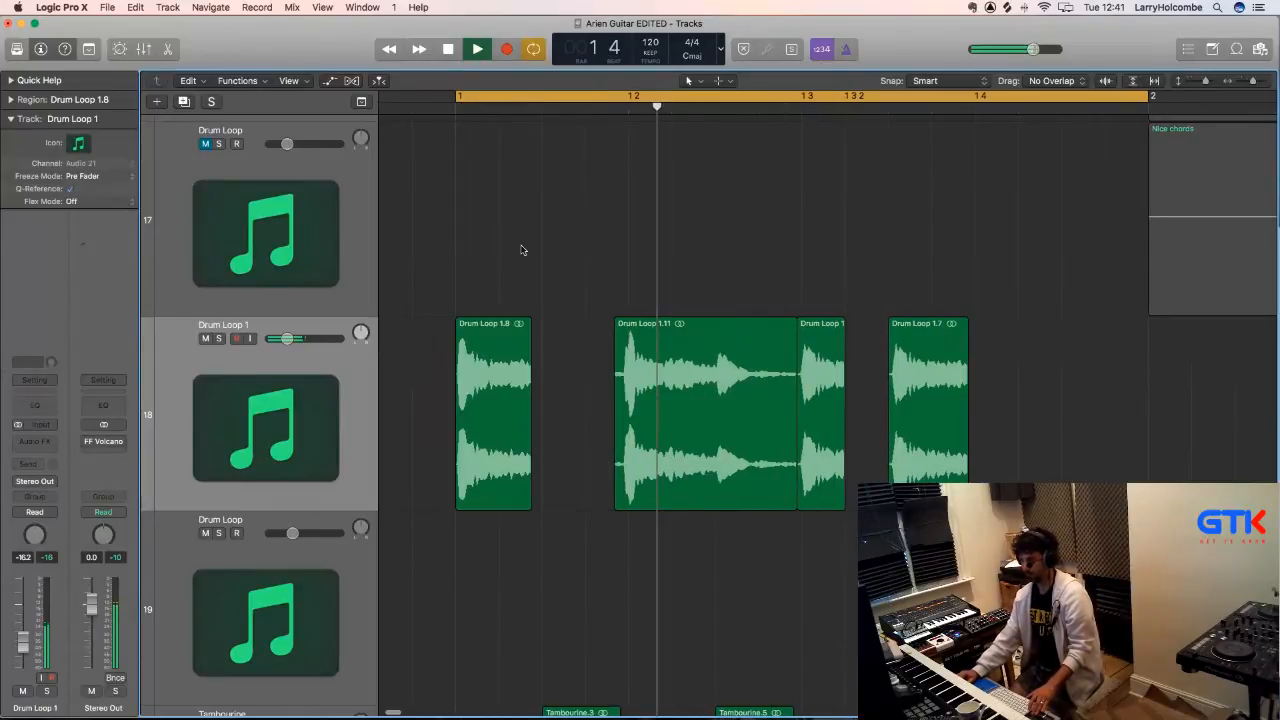
- Replace the Drum Loop 1.11 region with a copy of the first hit at beat 1 2
{"action": "left_click_drag", "start_coordinate": [600, 252], "coordinate": [645, 322]}
{"action": "key", "text": "Delete"}
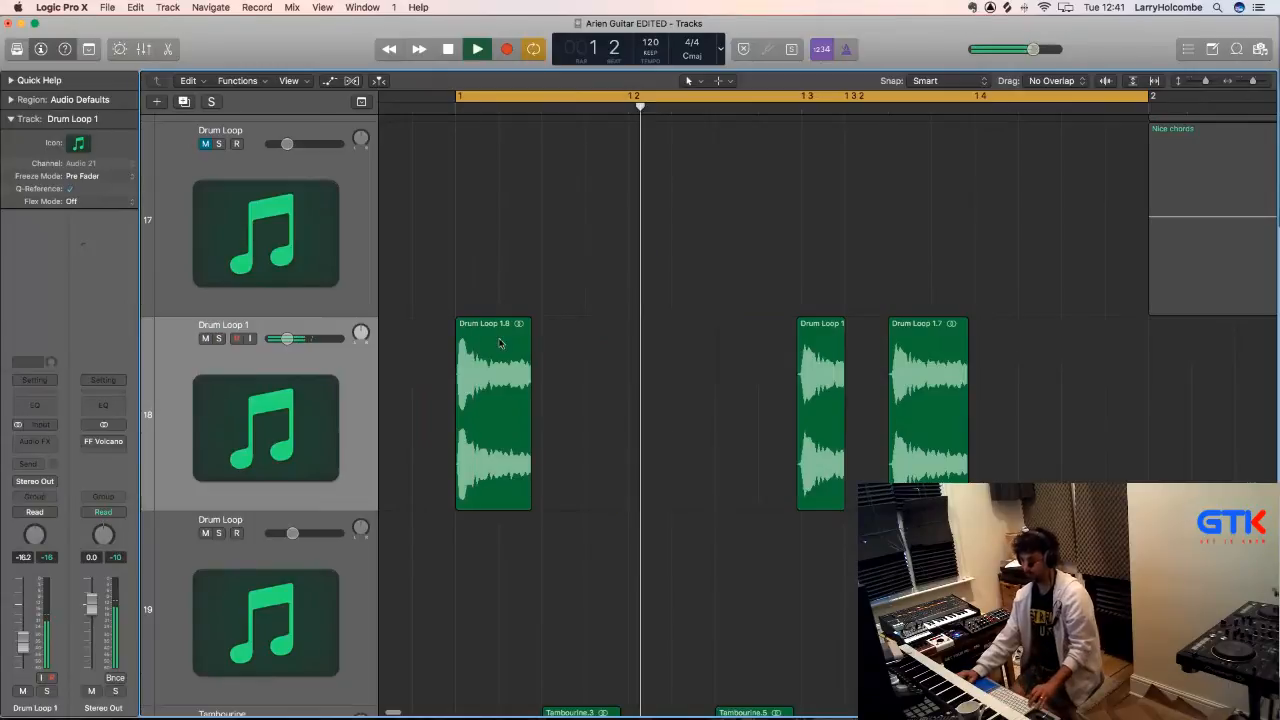
{"action": "left_click_drag", "start_coordinate": [500, 343], "coordinate": [665, 343]}
{"action": "left_click", "coordinate": [628, 248]}
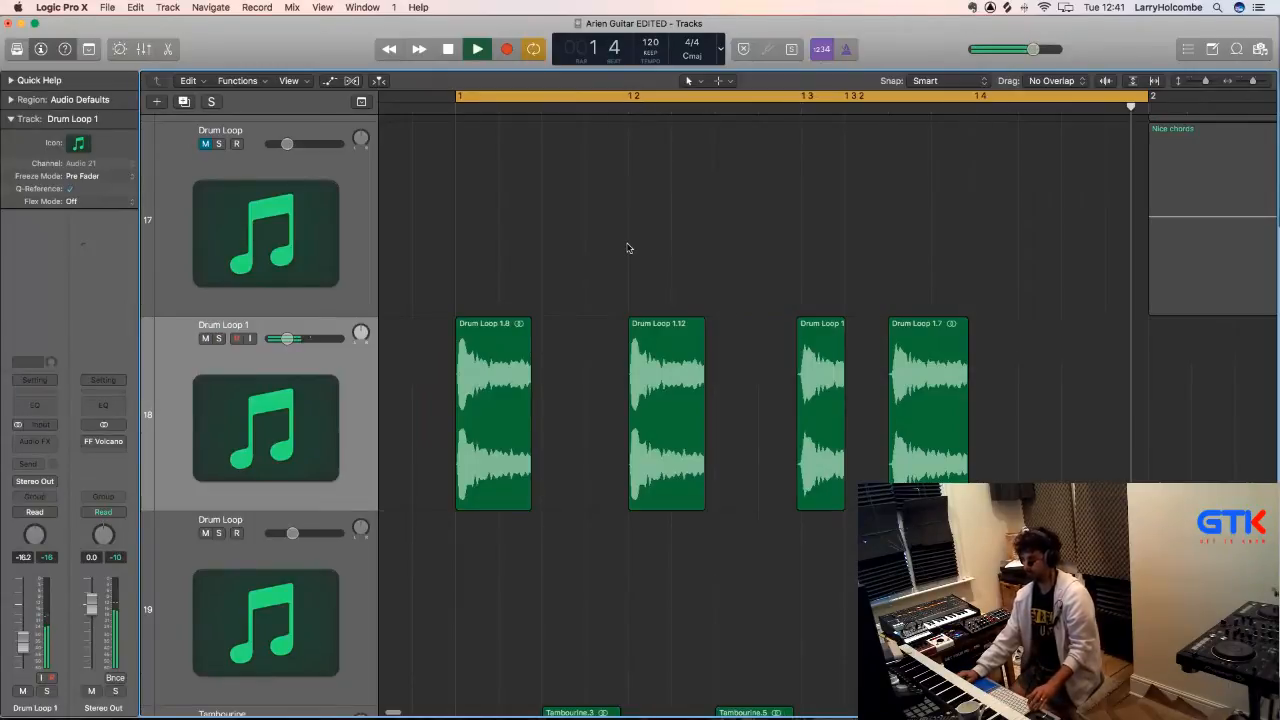
- Copy the short Drum Loop 1 hit from beat 1 3 to beat 1 4
{"action": "scroll", "coordinate": [640, 252], "scroll_direction": "left", "scroll_amount": 1}
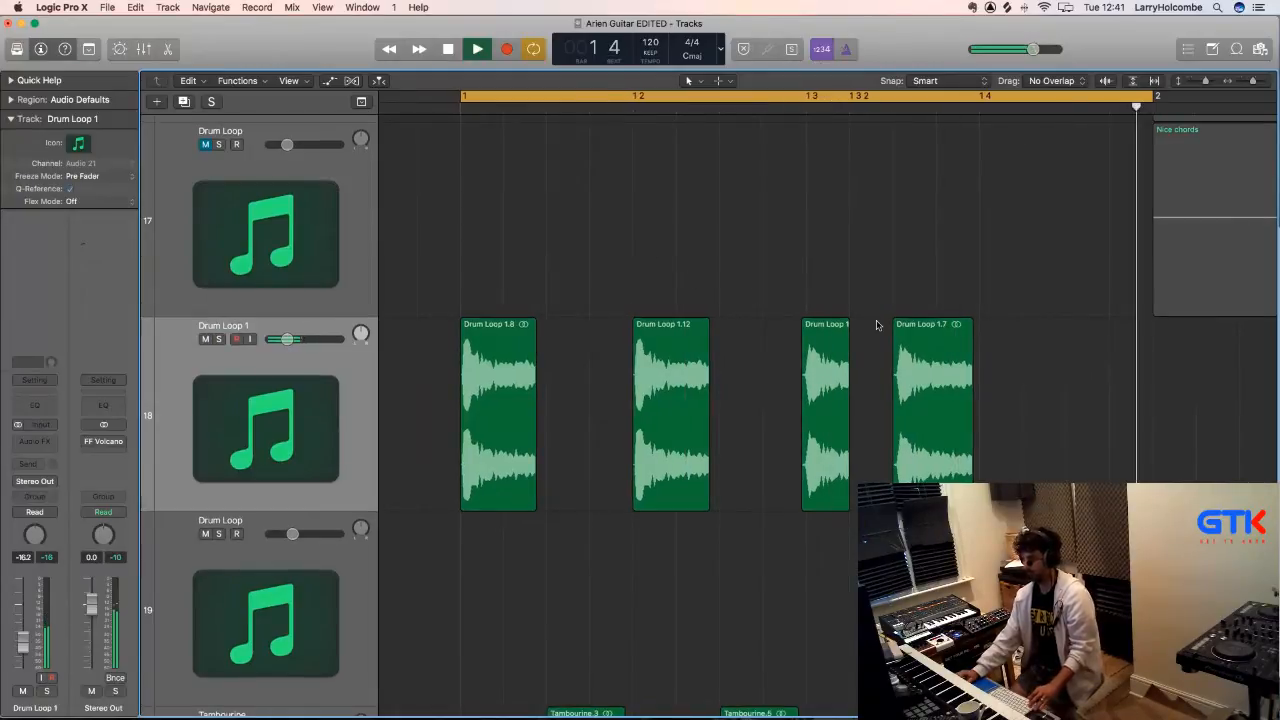
{"action": "left_click_drag", "start_coordinate": [821, 365], "coordinate": [1000, 360]}
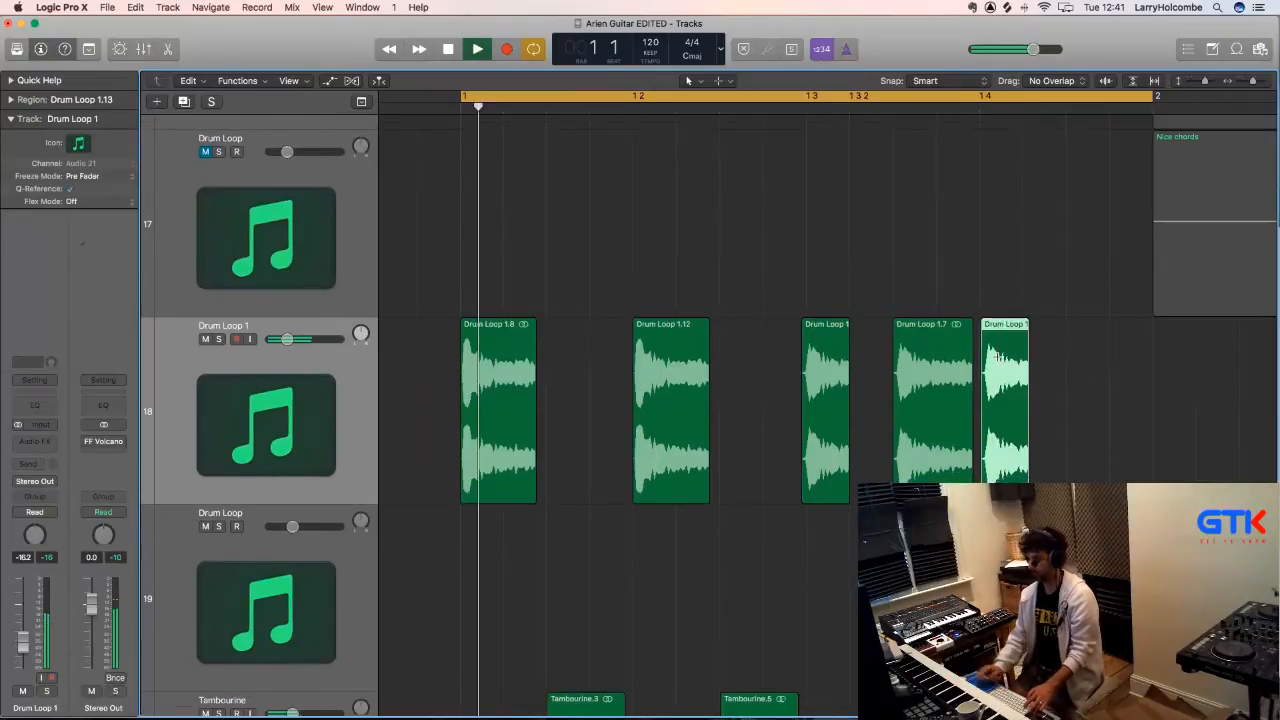
{"action": "key", "text": "cmd+Up"}
{"action": "key", "text": "cmd+Up"}
{"action": "key", "text": "cmd+Left"}
{"action": "key", "text": "cmd+Left"}
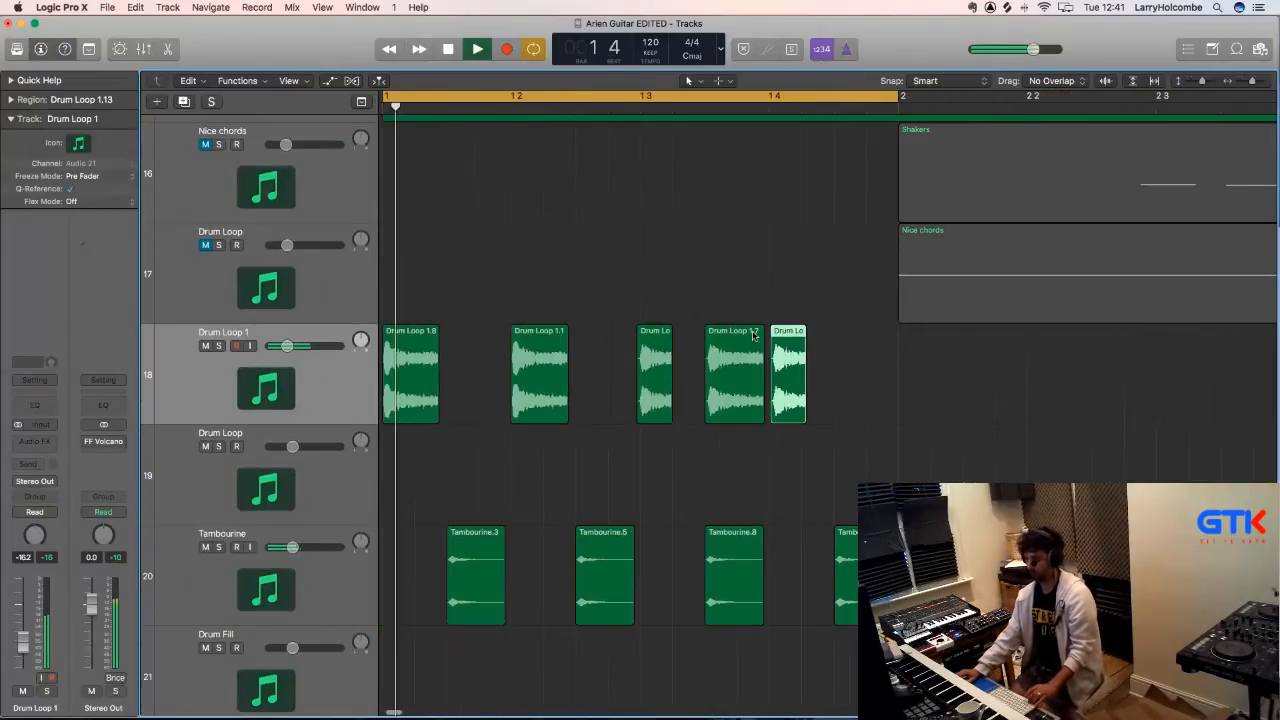
- Copy the short Drum Loop 1 hit from beat 1 4 to 1 4 4, just before bar 2
{"action": "scroll", "coordinate": [709, 317], "scroll_direction": "left", "scroll_amount": 3}
{"action": "key", "text": "cmd+Left"}
{"action": "left_click", "coordinate": [551, 251]}
{"action": "left_click_drag", "start_coordinate": [900, 345], "coordinate": [980, 358]}
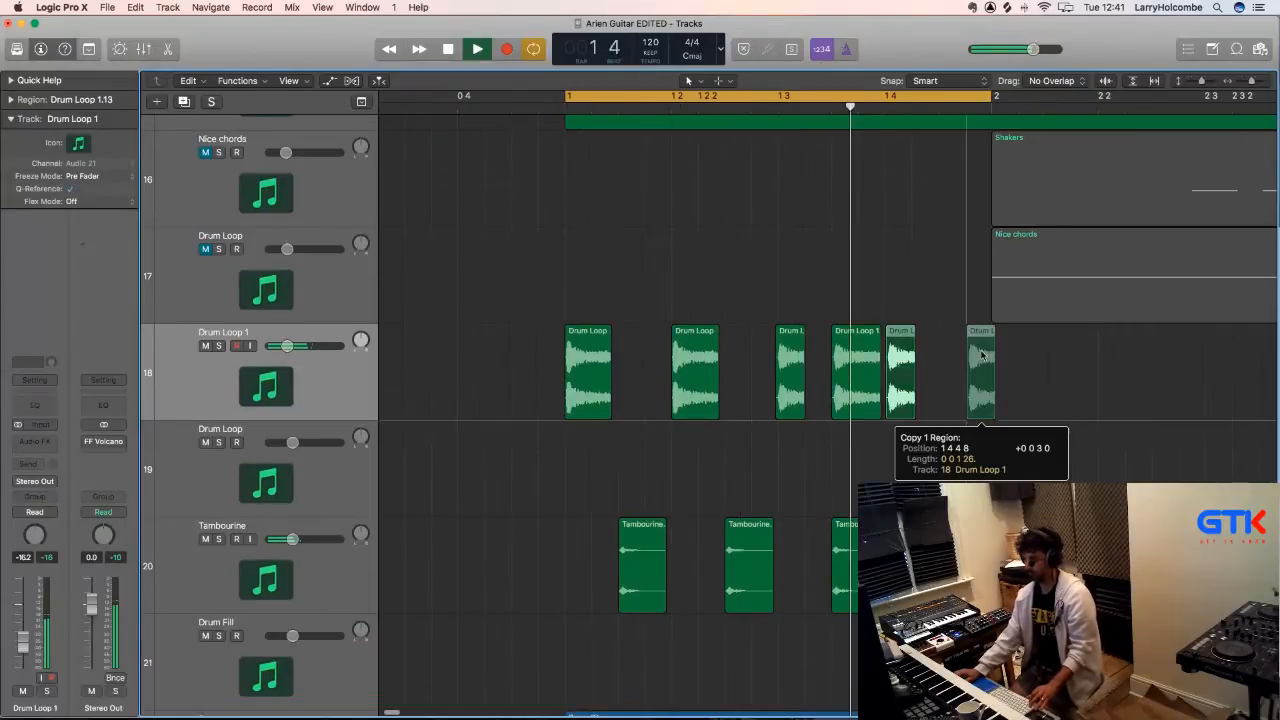
{"action": "left_click", "coordinate": [766, 259]}
{"action": "key", "text": "cmd+Up"}
{"action": "key", "text": "cmd+Up"}
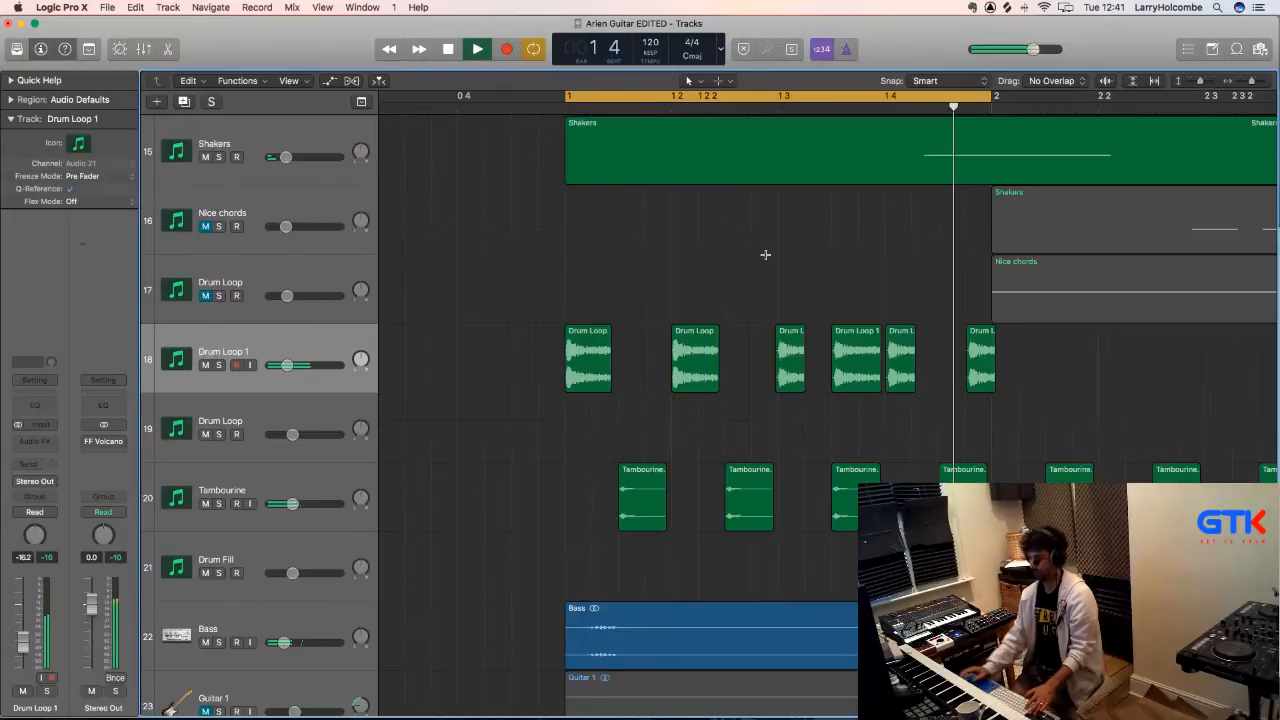
{"action": "key", "text": "cmd+Up"}
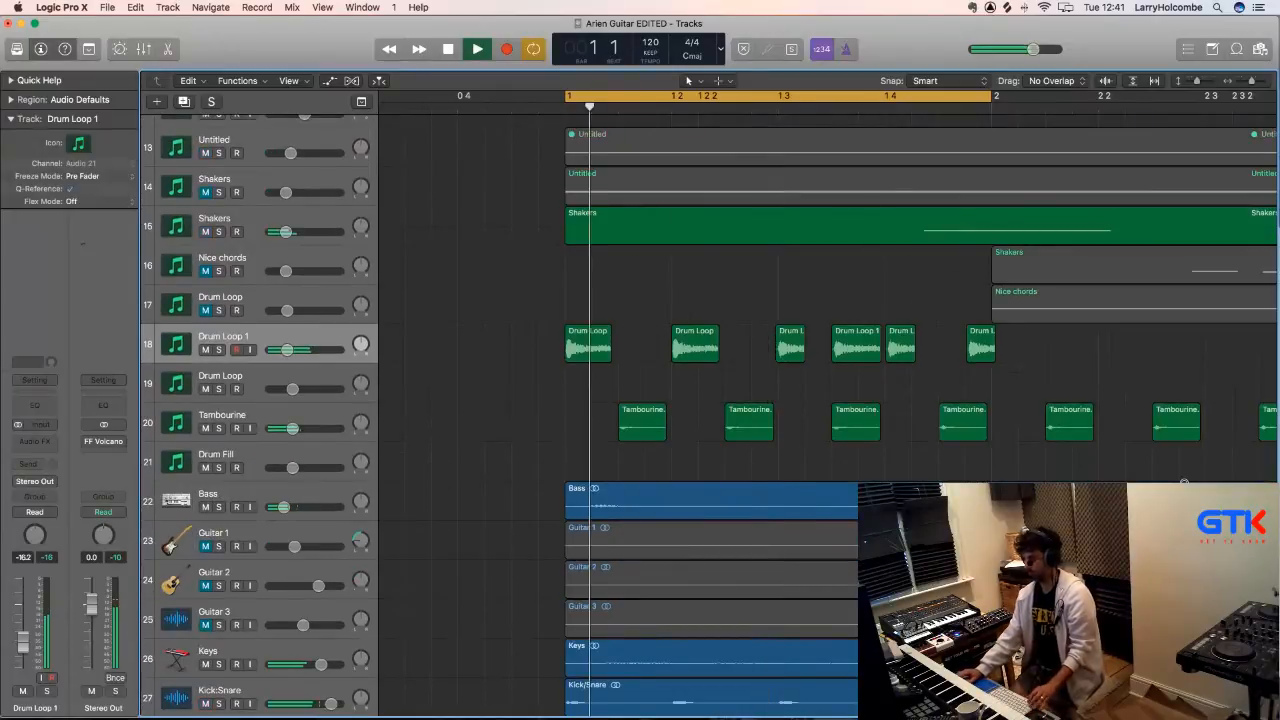
{"action": "key", "text": "cmd+Down"}
{"action": "key", "text": "cmd+Right"}
{"action": "scroll", "coordinate": [1005, 375], "scroll_direction": "right", "scroll_amount": 6}
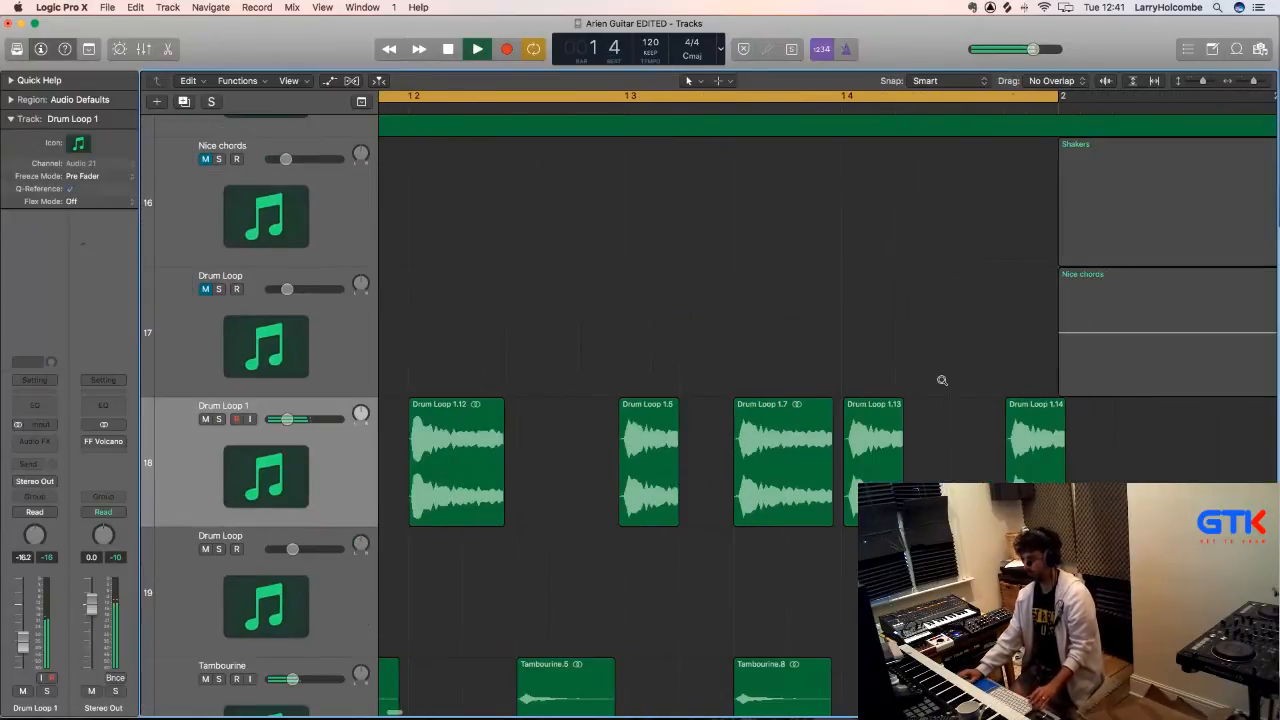
- Give all six Drum Loop 1 regions a fade-in of 5 and a fade-out of 2
{"action": "left_click", "coordinate": [1083, 455], "text": "ctrl+alt"}
{"action": "left_click", "coordinate": [1003, 390], "text": "ctrl+alt"}
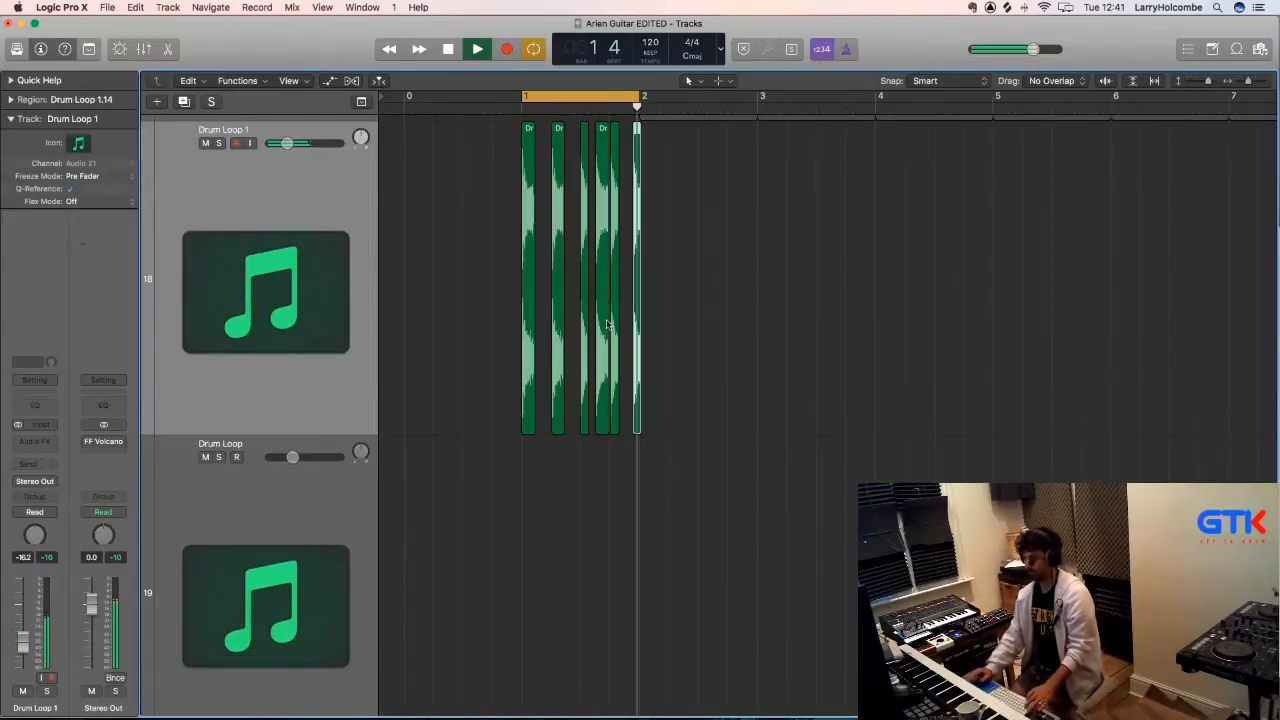
{"action": "left_click", "coordinate": [484, 260]}
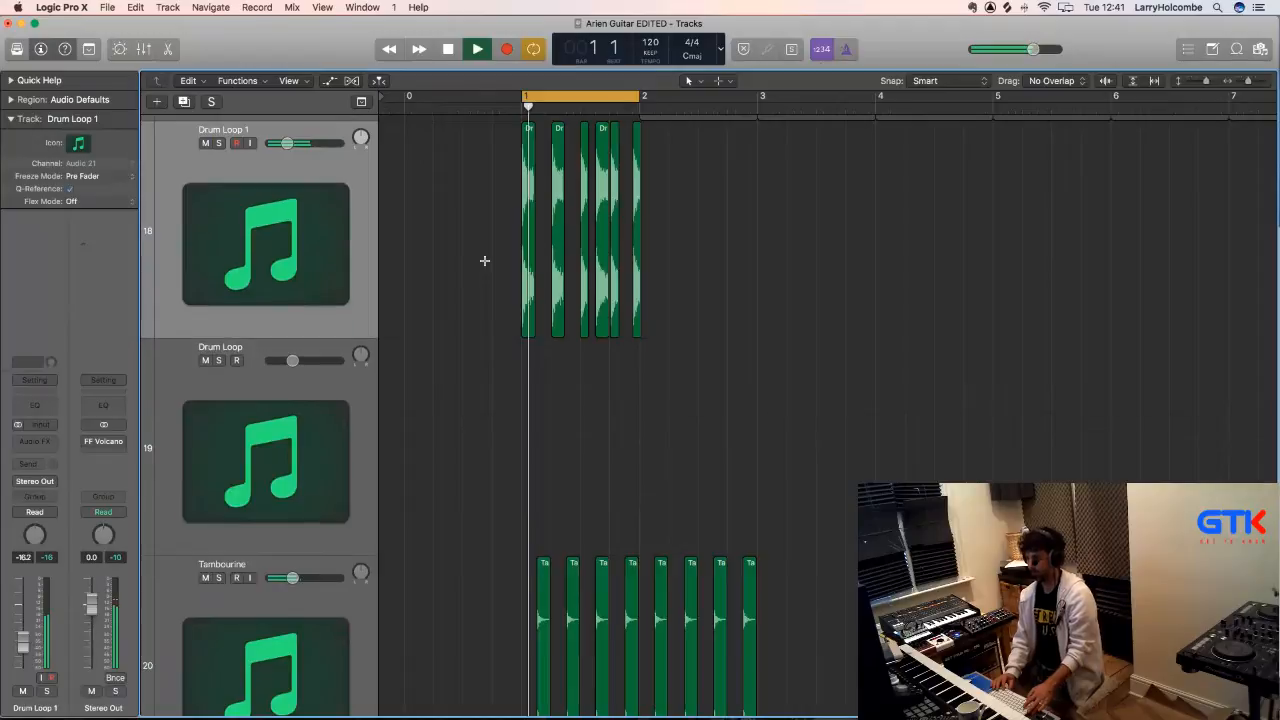
{"action": "left_click", "coordinate": [289, 143]}
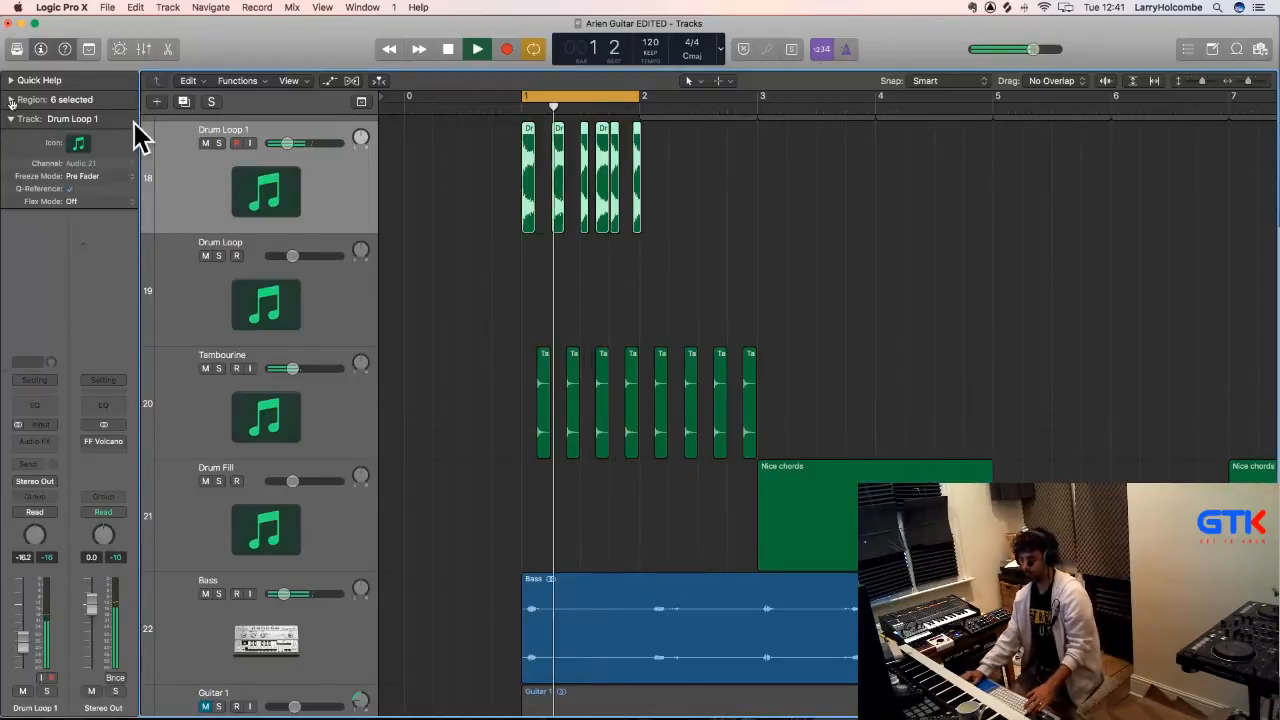
{"action": "left_click", "coordinate": [60, 99]}
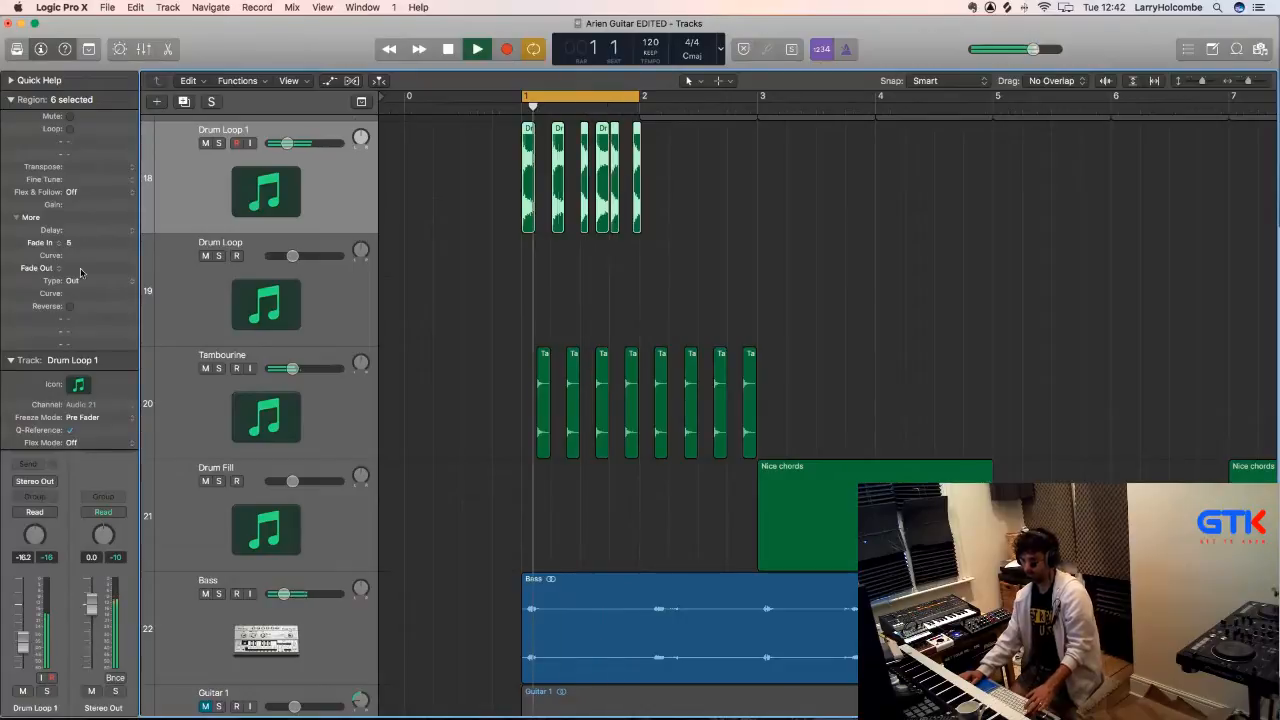
{"action": "scroll", "coordinate": [439, 243], "scroll_direction": "down", "scroll_amount": 3}
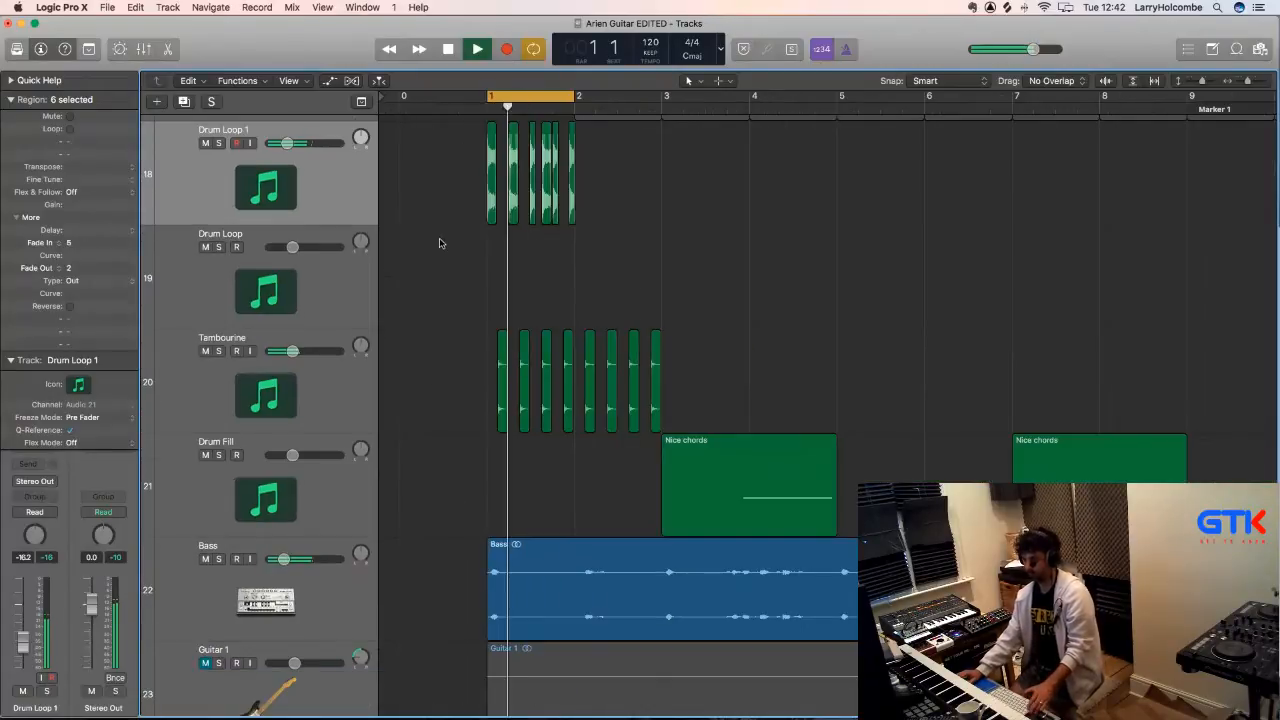
{"action": "left_click", "coordinate": [443, 370]}
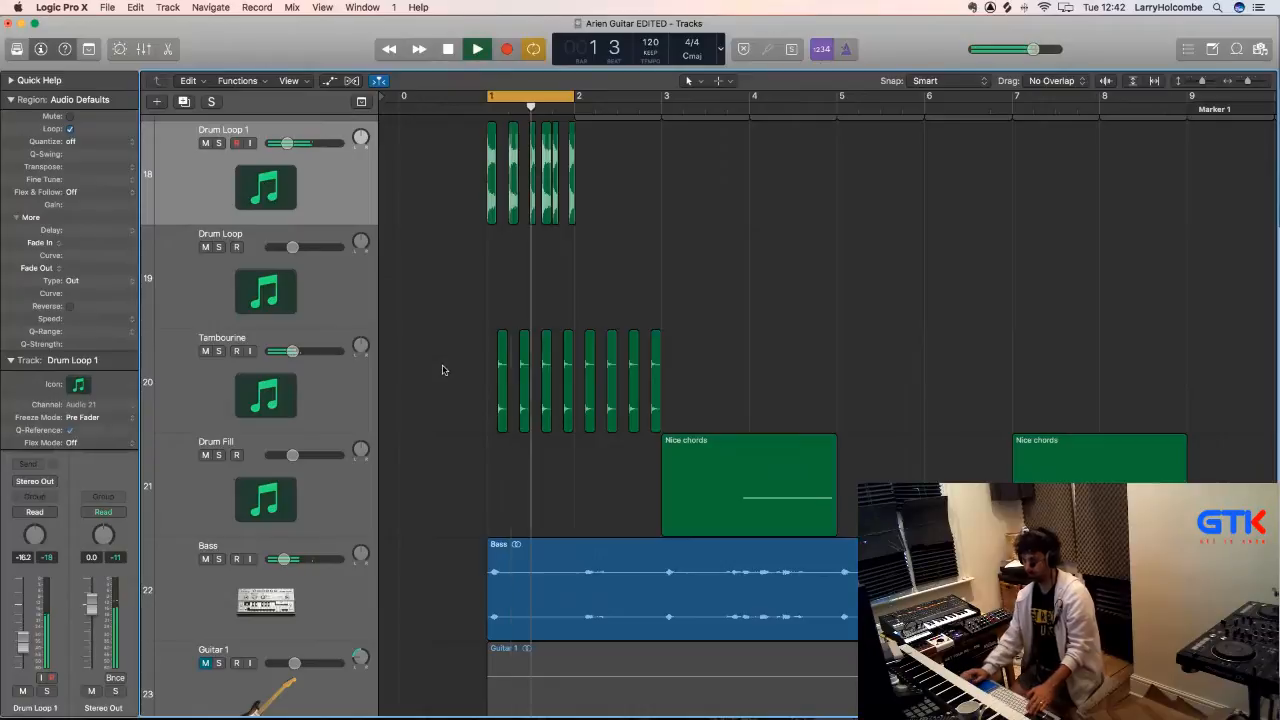
- Repeat the bar 1 Drum Loop 1 pattern through bar 4 and extend the cycle range to the start of bar 5
{"action": "scroll", "coordinate": [443, 370], "scroll_direction": "down", "scroll_amount": 3}
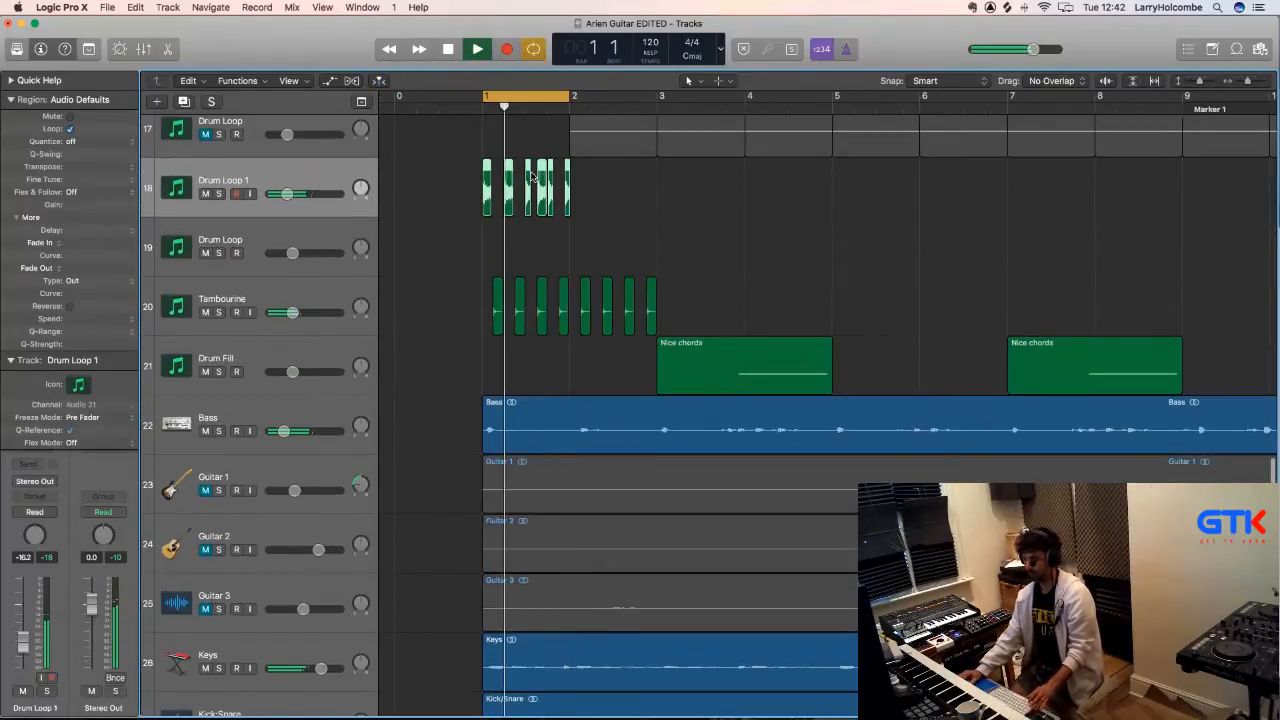
{"action": "left_click_drag", "start_coordinate": [533, 176], "coordinate": [575, 190]}
{"action": "left_click_drag", "start_coordinate": [566, 97], "coordinate": [660, 97]}
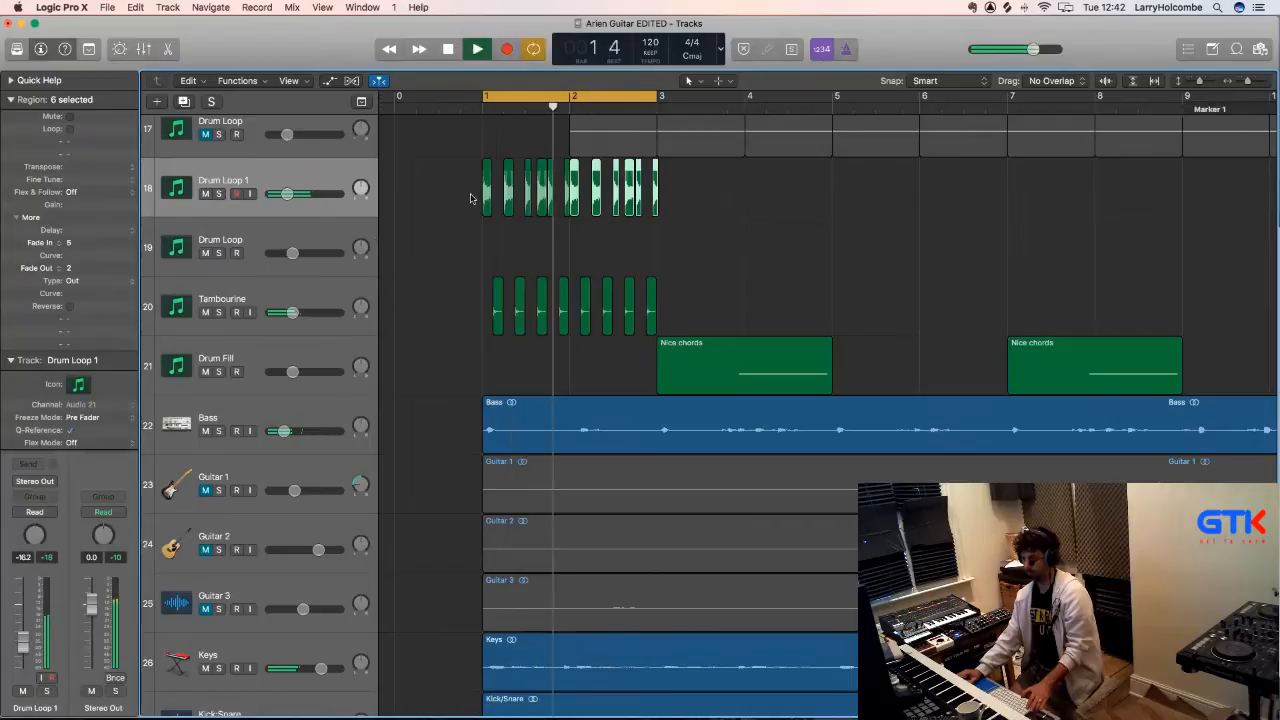
{"action": "left_click_drag", "start_coordinate": [470, 198], "coordinate": [658, 190]}
{"action": "left_click_drag", "start_coordinate": [661, 96], "coordinate": [838, 122]}
- Copy the eight Tambourine regions from bars 1 and 2 to bars 3 and 4
{"action": "left_click_drag", "start_coordinate": [465, 258], "coordinate": [620, 286]}
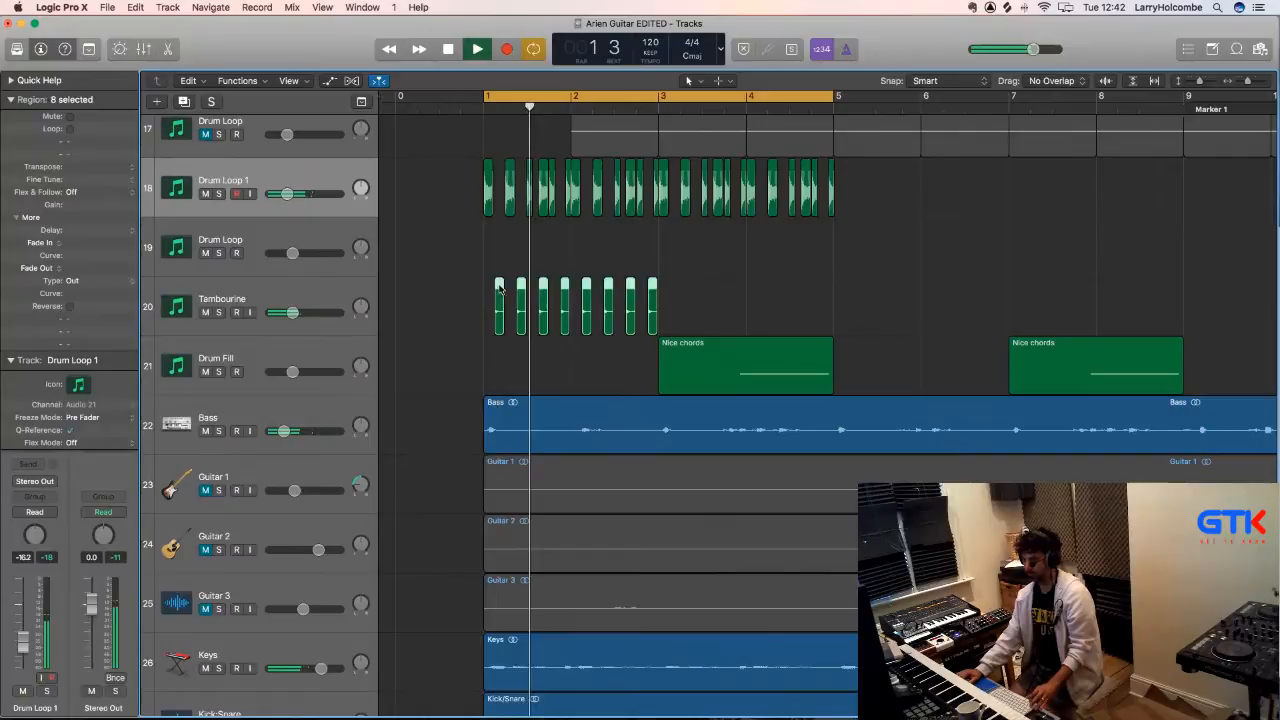
{"action": "left_click_drag", "start_coordinate": [510, 300], "coordinate": [686, 300]}
{"action": "scroll", "coordinate": [653, 240], "scroll_direction": "up", "scroll_amount": 2}
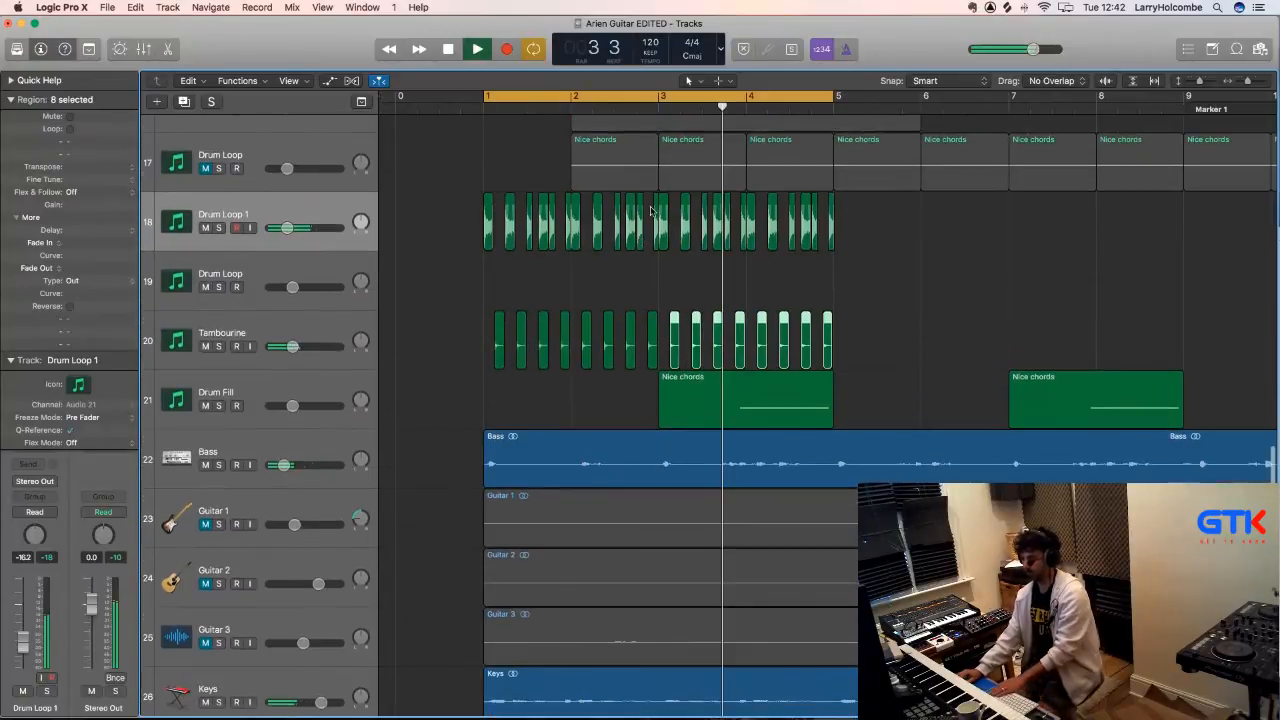
- Mute the Drum Fill track
{"action": "left_click", "coordinate": [686, 210]}
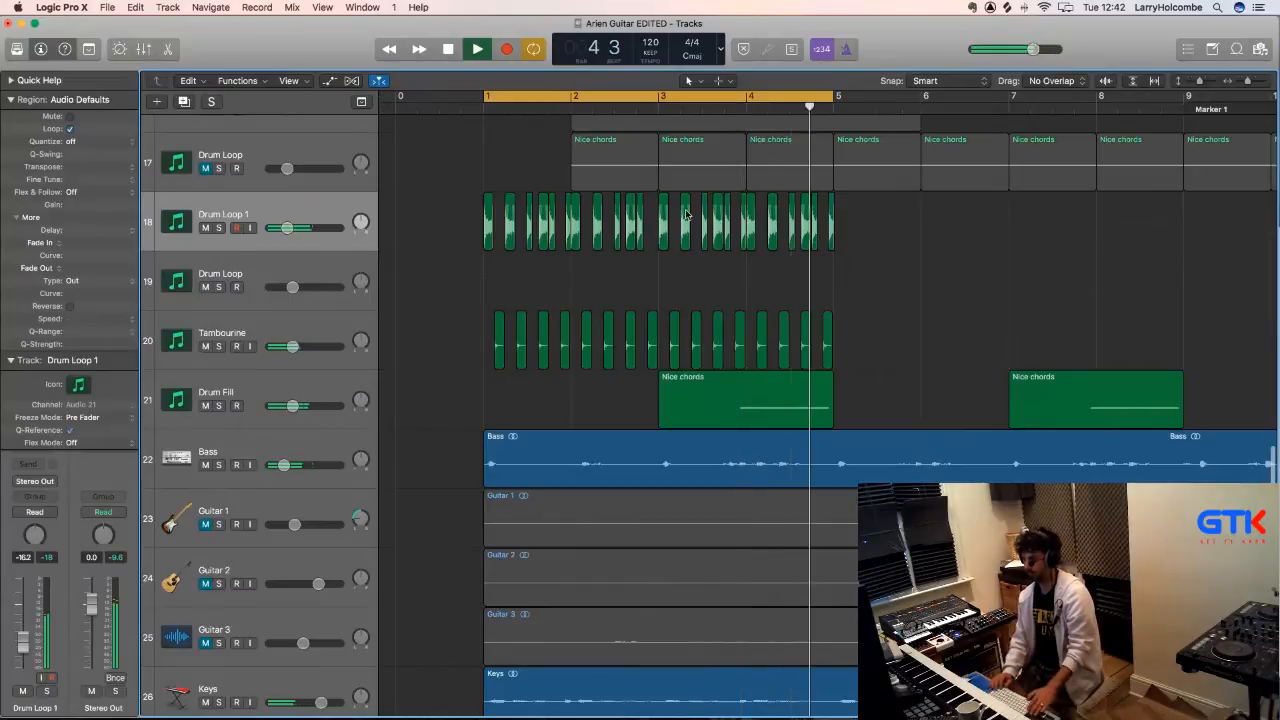
{"action": "key", "text": "super+Up"}
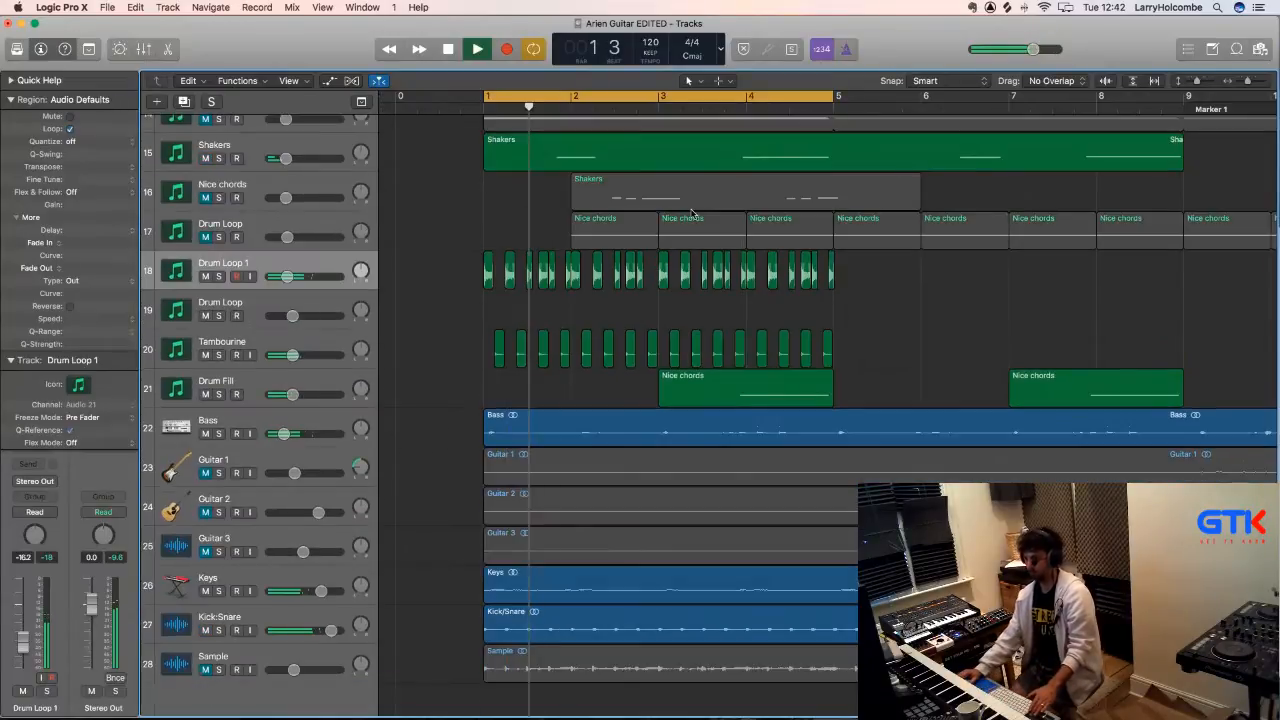
{"action": "left_click", "coordinate": [206, 394]}
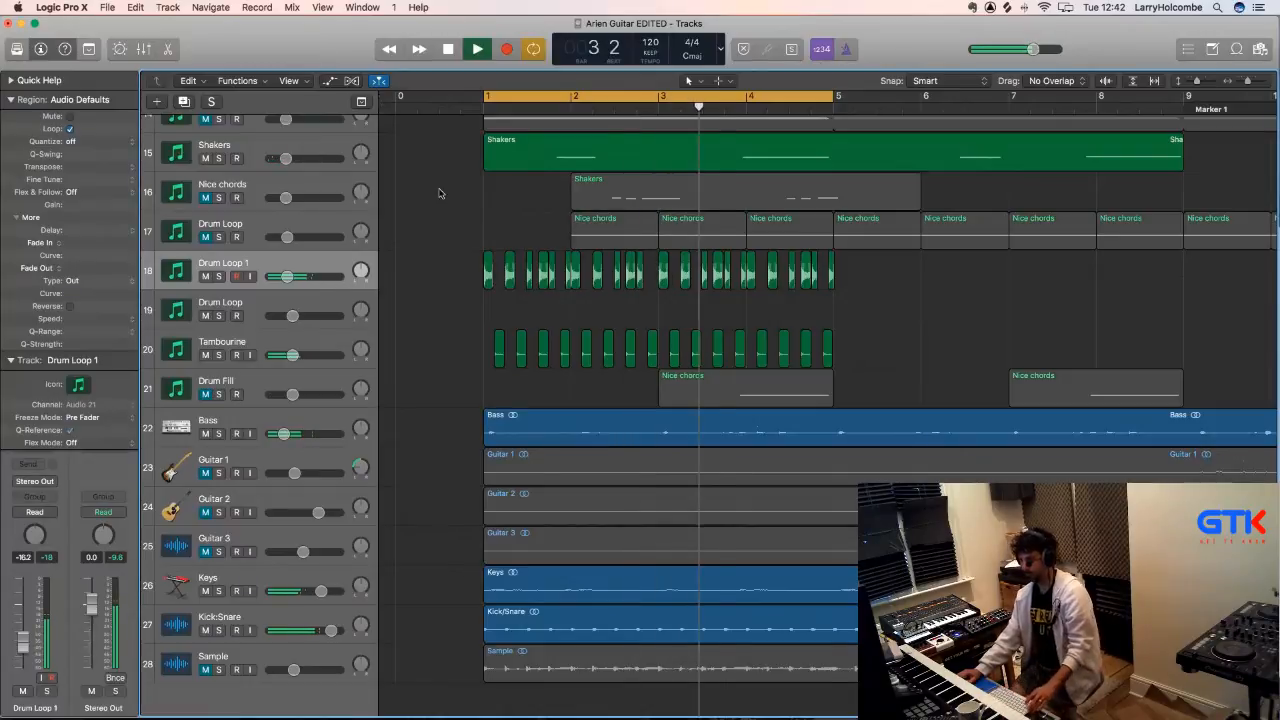
{"action": "key", "text": "x"}
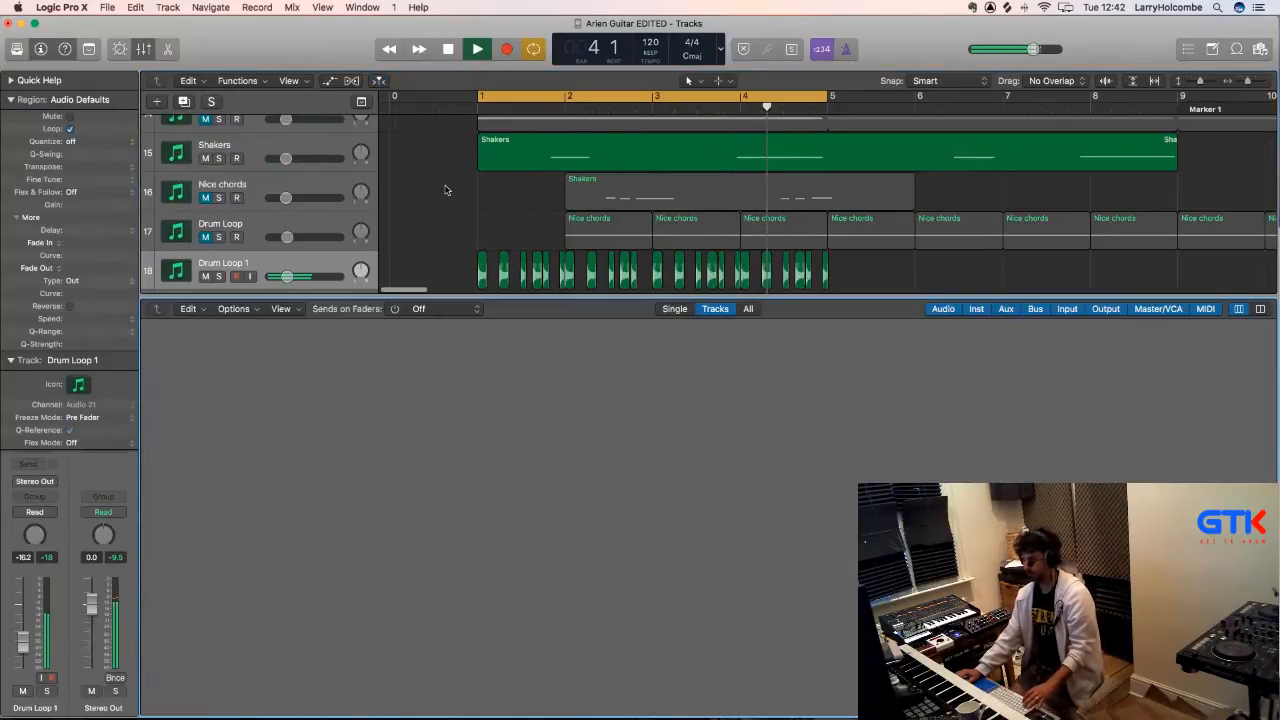
{"action": "key", "text": "x"}
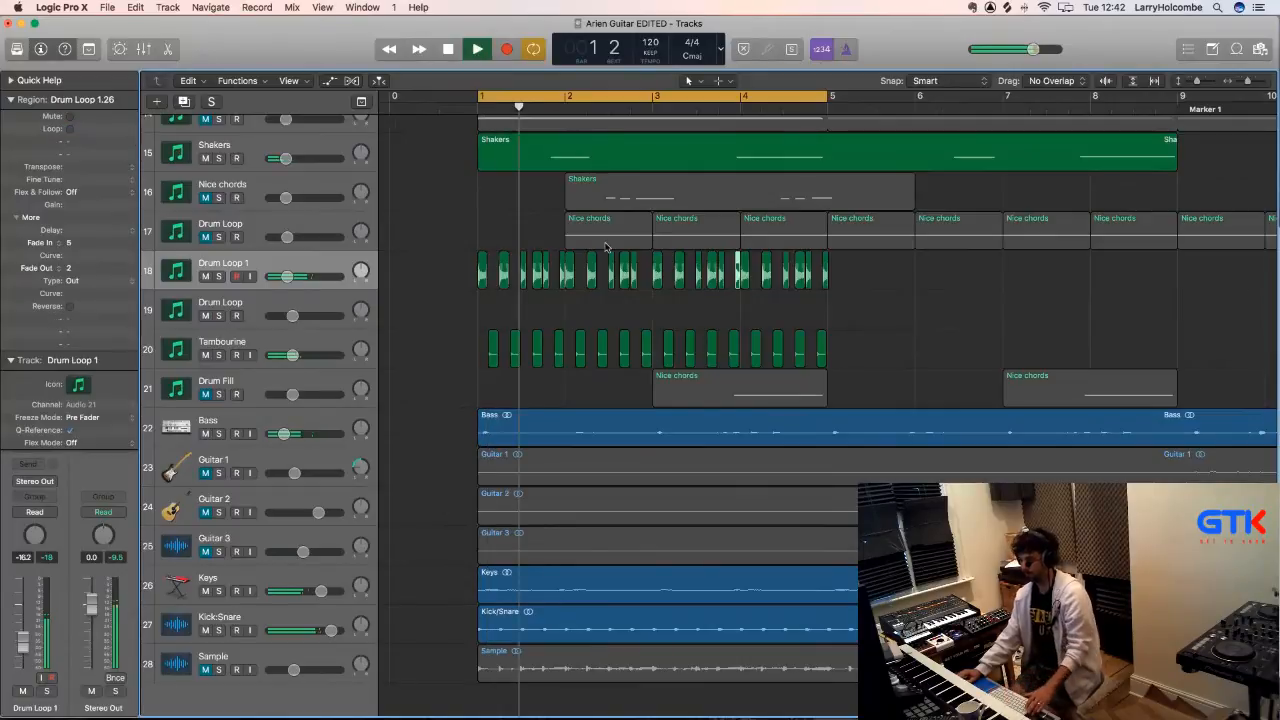
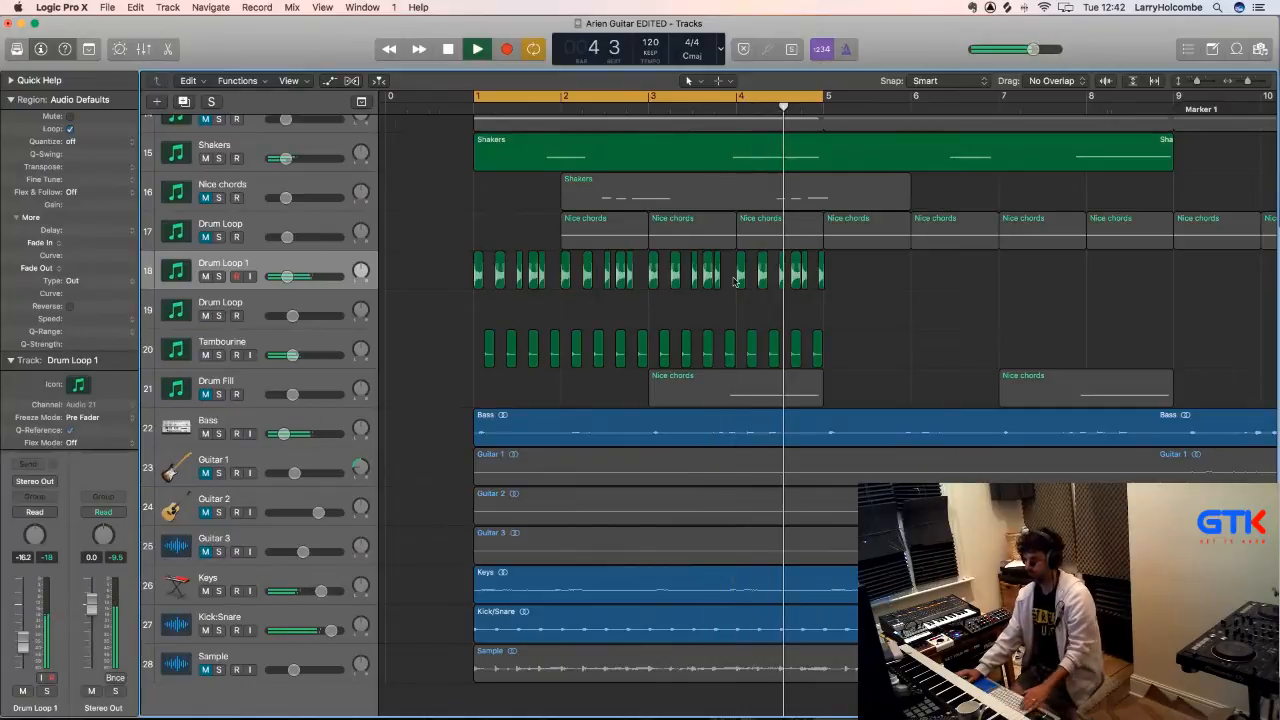
- Delete the short Drum Loop 1 hits at the very end of each of the four bars
{"action": "left_click", "coordinate": [819, 272]}
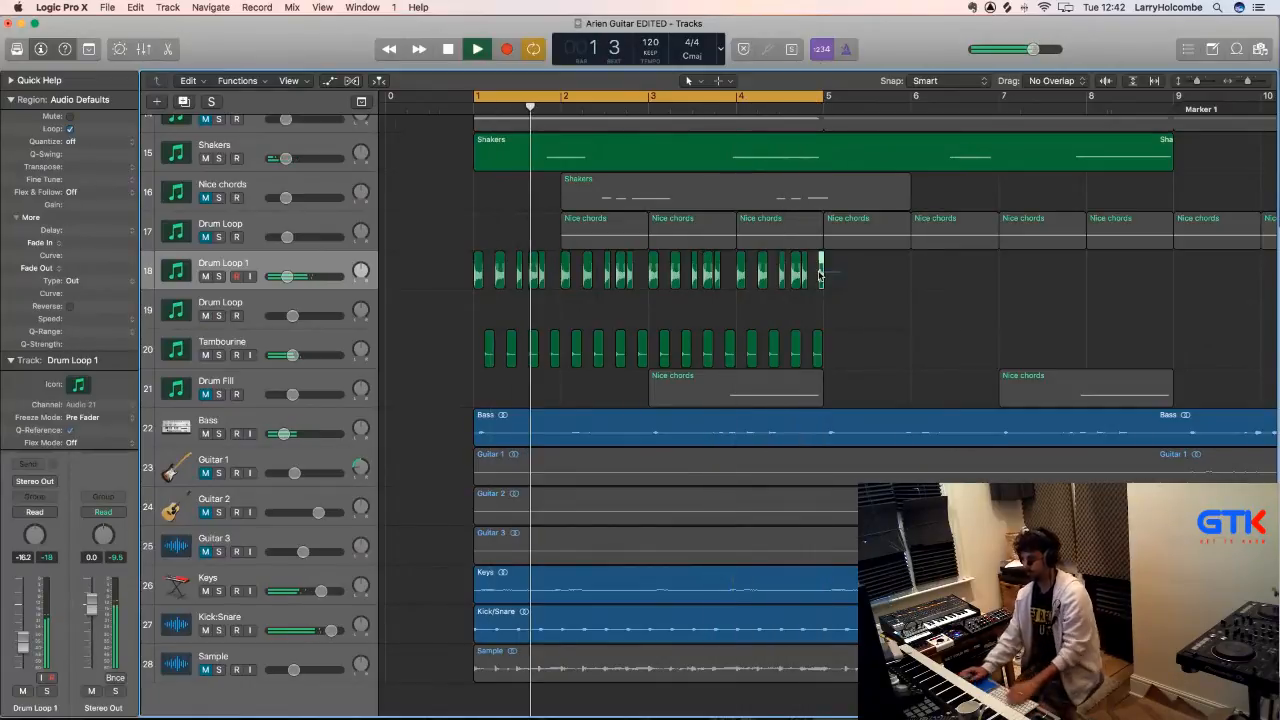
{"action": "key", "text": "Delete"}
{"action": "scroll", "coordinate": [433, 218], "scroll_direction": "down", "scroll_amount": 1}
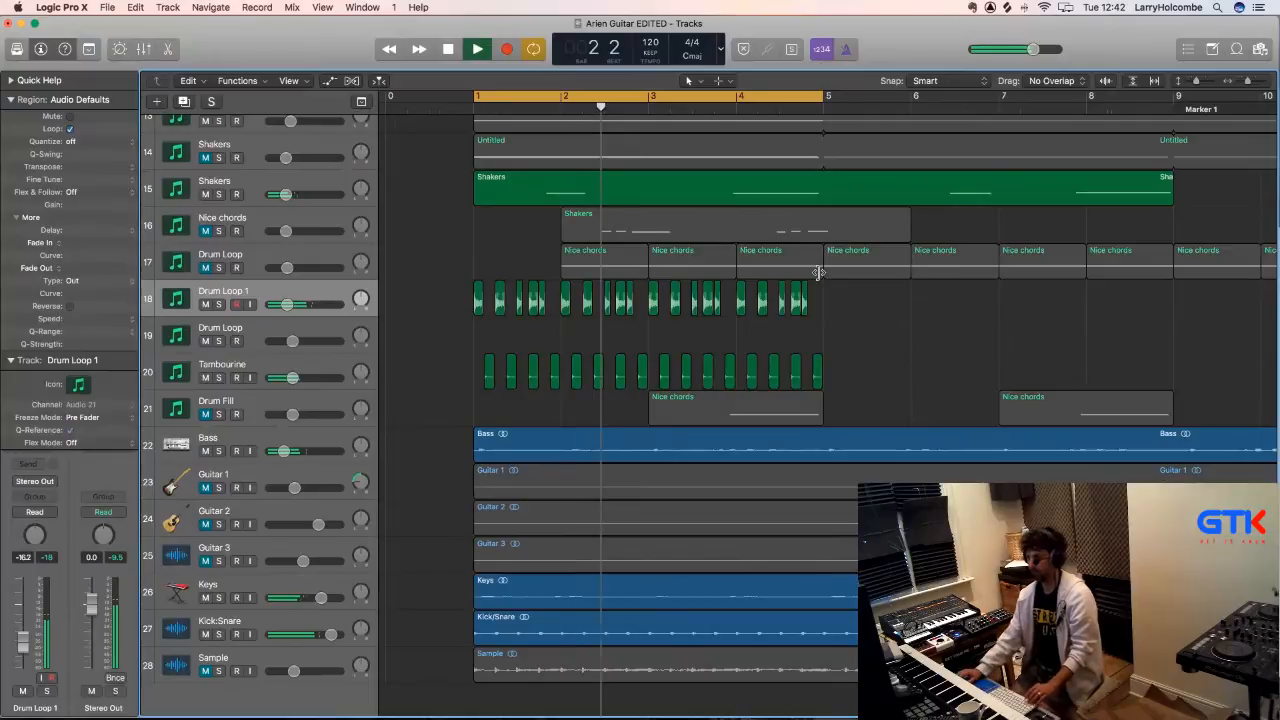
- In bar 1 of Drum Loop 1, move the short third hit to 1 2 4 and the longer hit after it to beat 1 3
{"action": "left_click", "coordinate": [433, 218], "text": "ctrl+alt"}
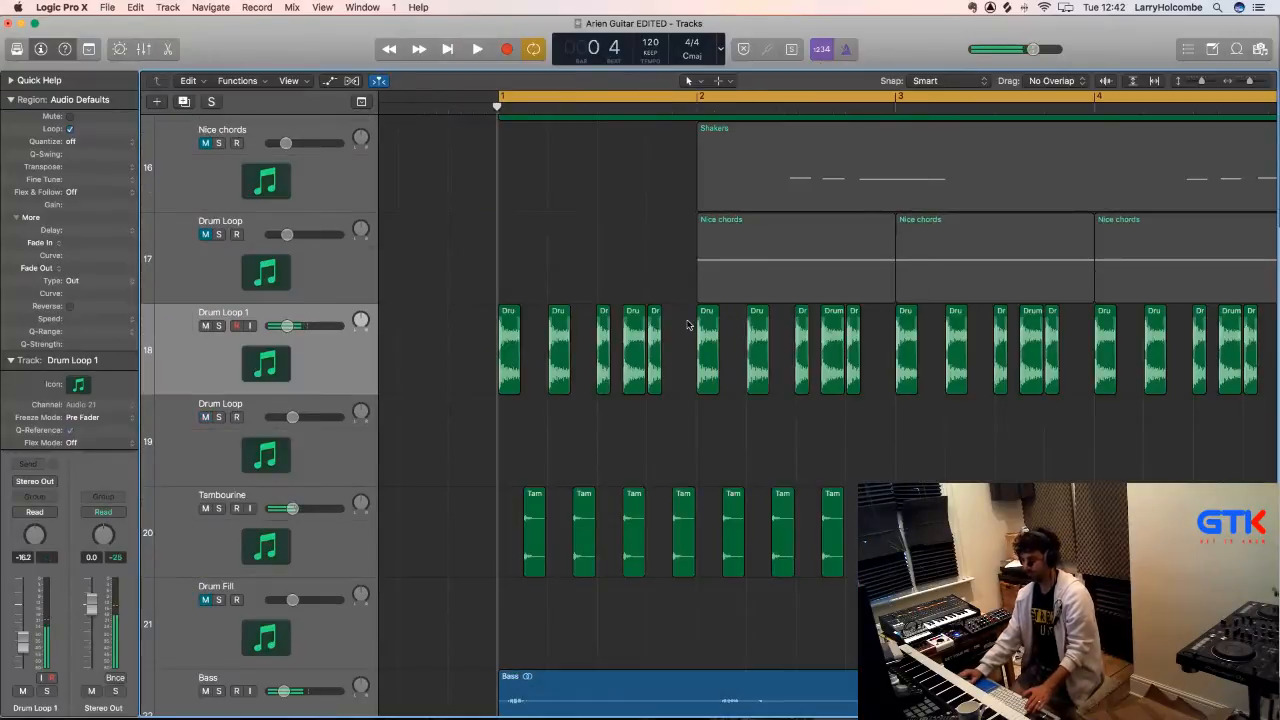
{"action": "mouse_move", "coordinate": [536, 316]}
{"action": "left_mouse_down"}
{"action": "mouse_move", "coordinate": [524, 318]}
{"action": "mouse_move", "coordinate": [541, 320]}
{"action": "left_mouse_up"}
{"action": "left_click", "coordinate": [560, 320]}
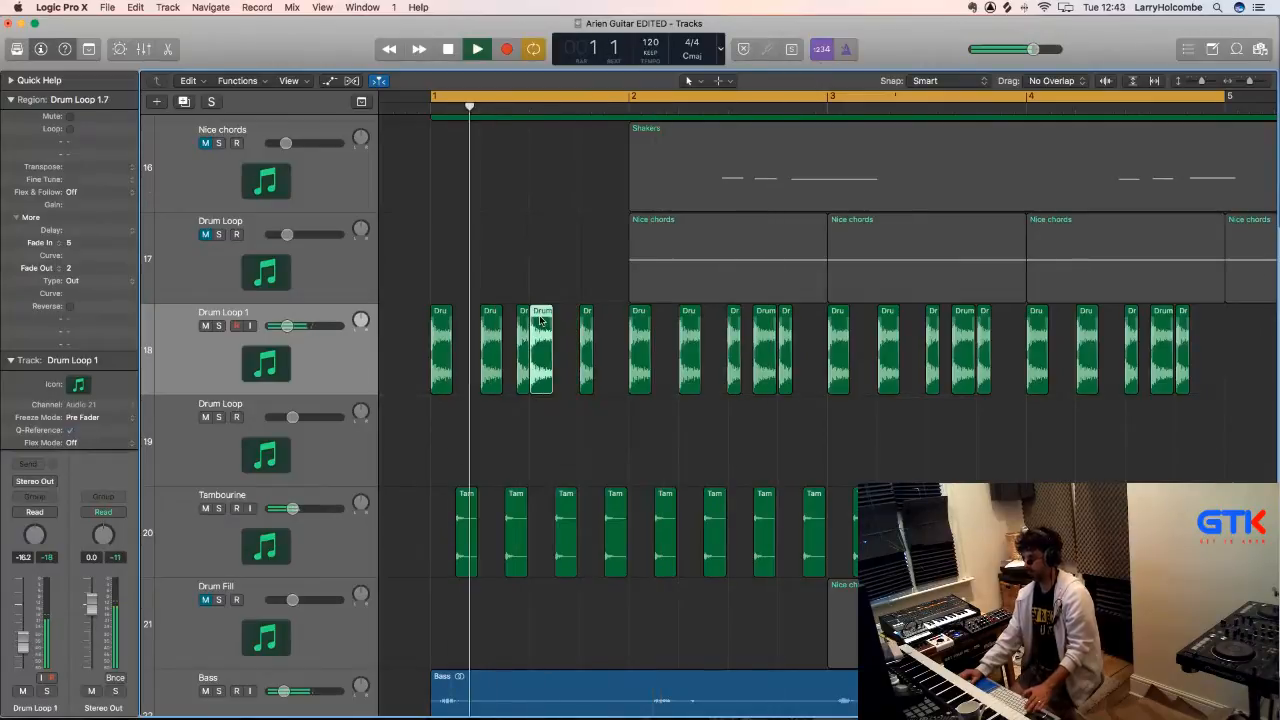
- Replace the Drum Loop 1 hits in bars 3 and 4 with a copy of the pattern from bars 1 and 2
{"action": "scroll", "coordinate": [535, 296], "scroll_direction": "down", "scroll_amount": 2}
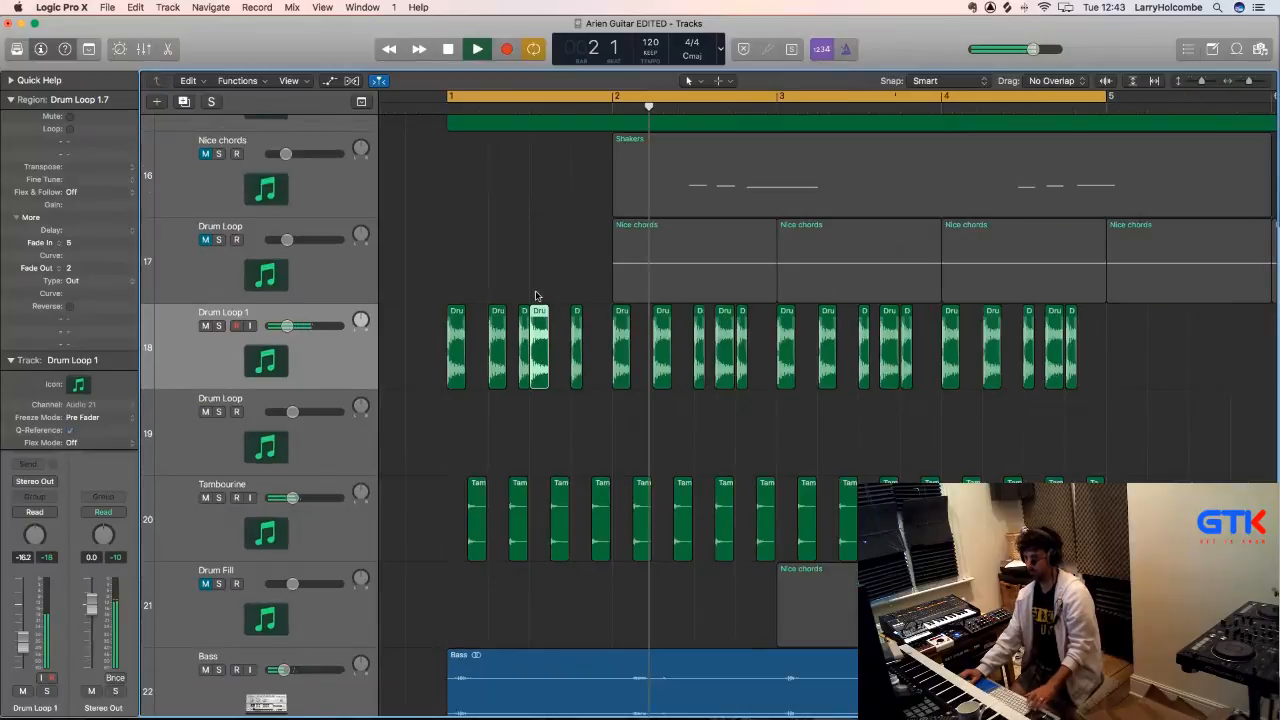
{"action": "scroll", "coordinate": [535, 296], "scroll_direction": "down", "scroll_amount": 1}
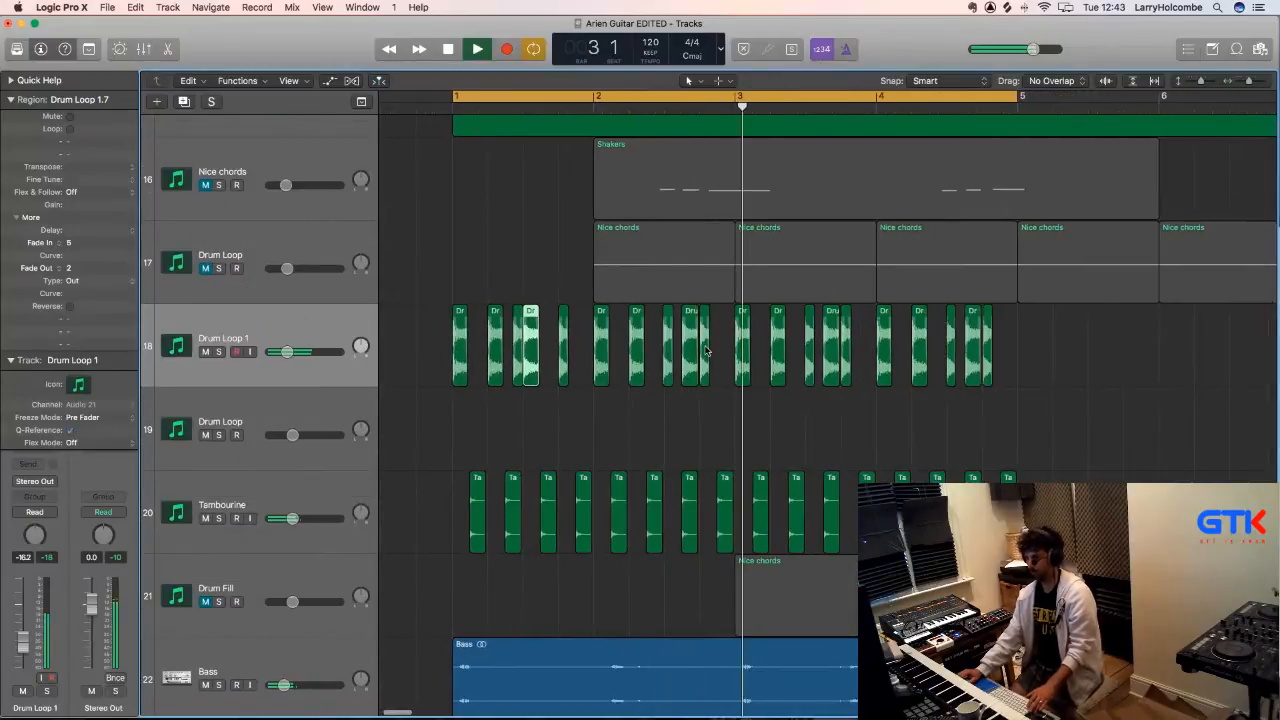
{"action": "left_click_drag", "start_coordinate": [728, 330], "coordinate": [1000, 378]}
{"action": "key", "text": "Delete"}
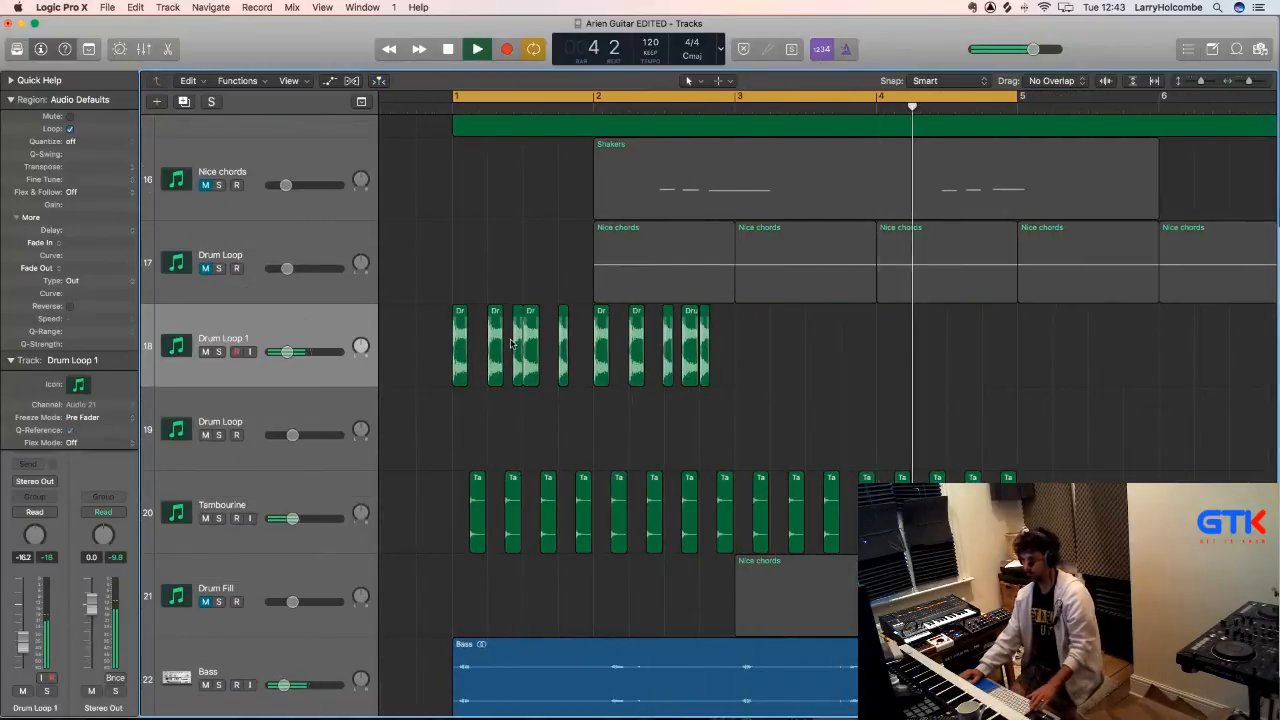
{"action": "left_click_drag", "start_coordinate": [720, 380], "coordinate": [743, 350]}
{"action": "left_click", "coordinate": [501, 263]}
{"action": "key", "text": "super+Up"}
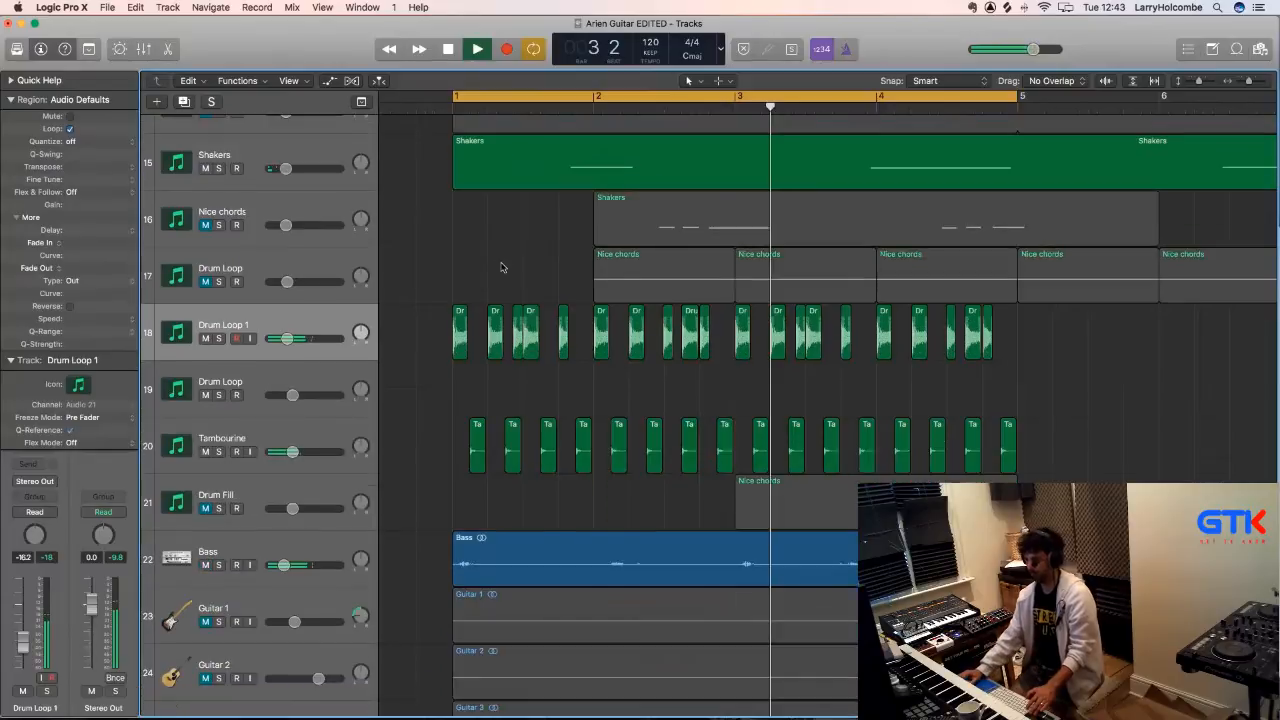
- Audition the loop with the Tambourine track muted, and unmute the track again
{"action": "left_click", "coordinate": [205, 452]}
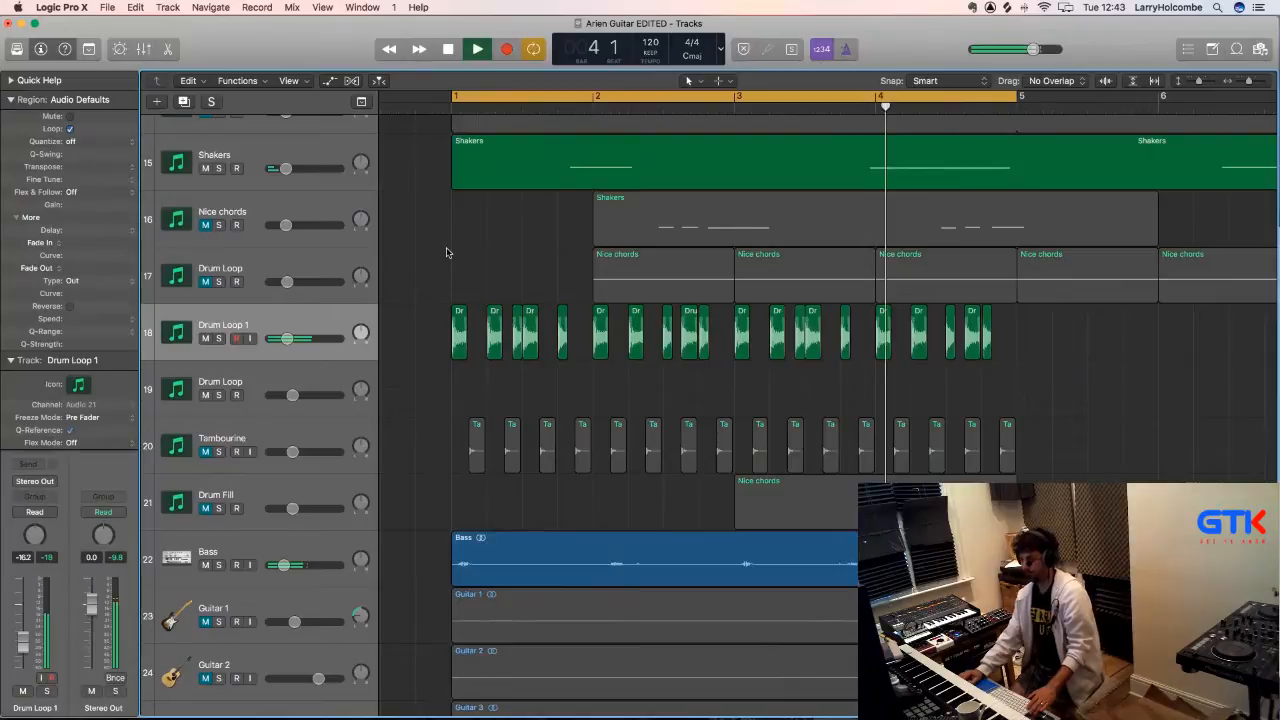
{"action": "left_click", "coordinate": [206, 452]}
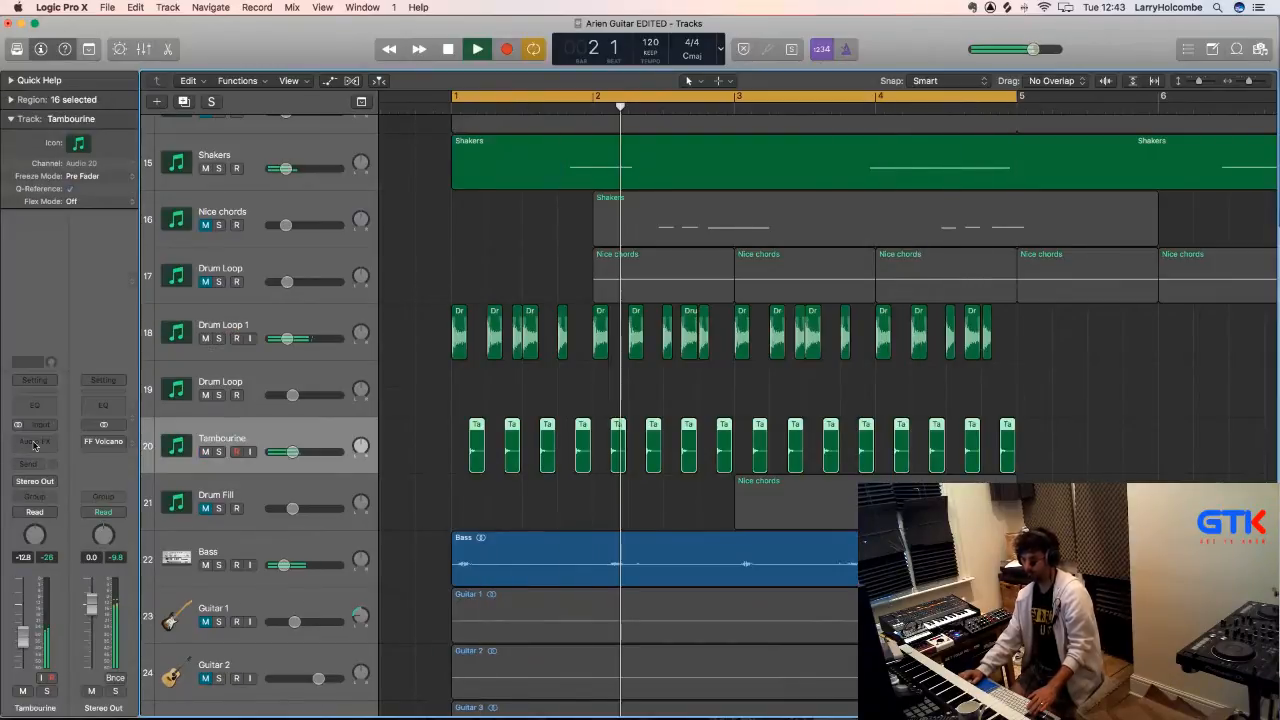
- Insert the Transient Master plug-in on the Tambourine track and set its sustain to -70 %
{"action": "left_click", "coordinate": [33, 448]}
{"action": "scroll", "coordinate": [33, 448], "scroll_direction": "down", "scroll_amount": 2}
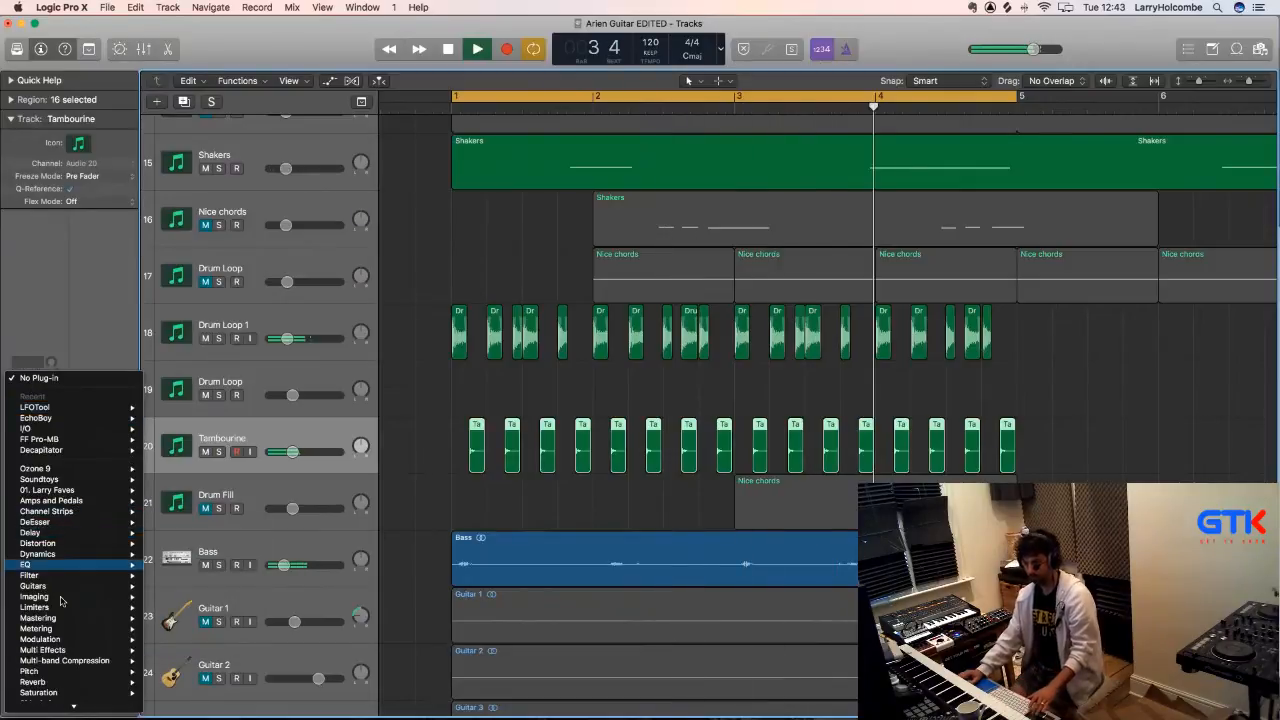
{"action": "scroll", "coordinate": [60, 605], "scroll_direction": "down", "scroll_amount": 1}
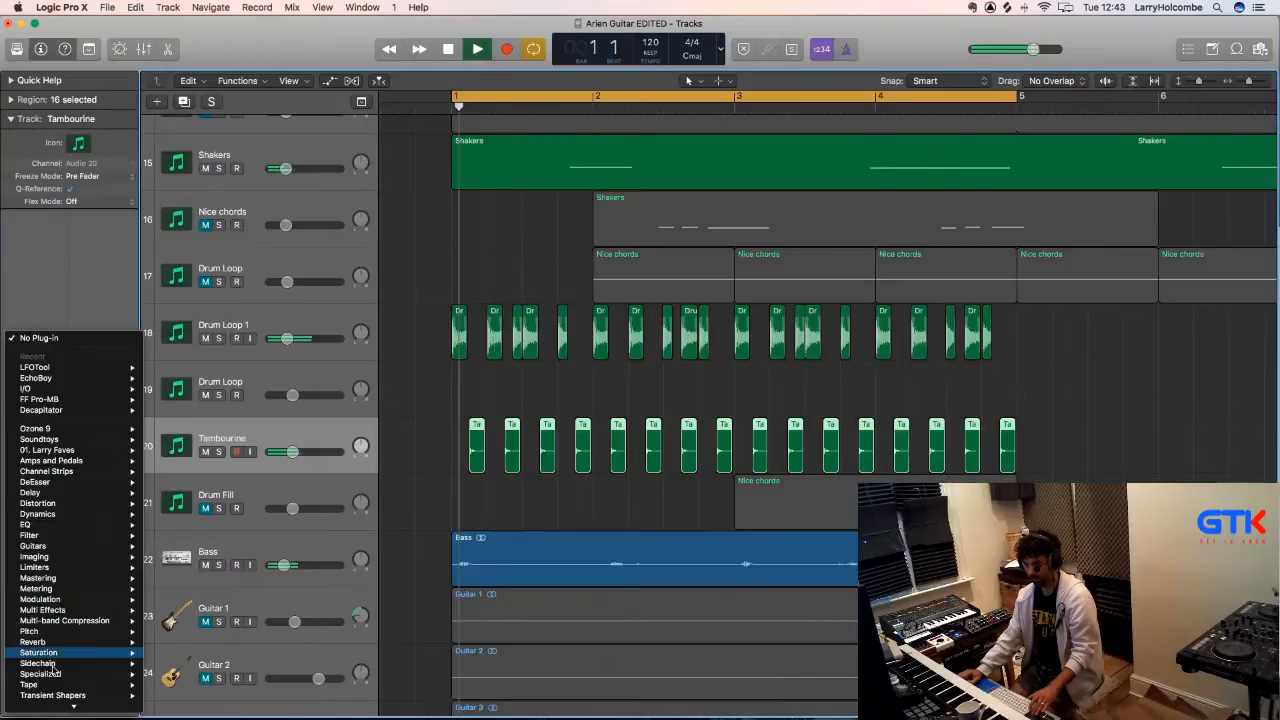
{"action": "mouse_move", "coordinate": [60, 695]}
{"action": "mouse_move", "coordinate": [236, 706]}
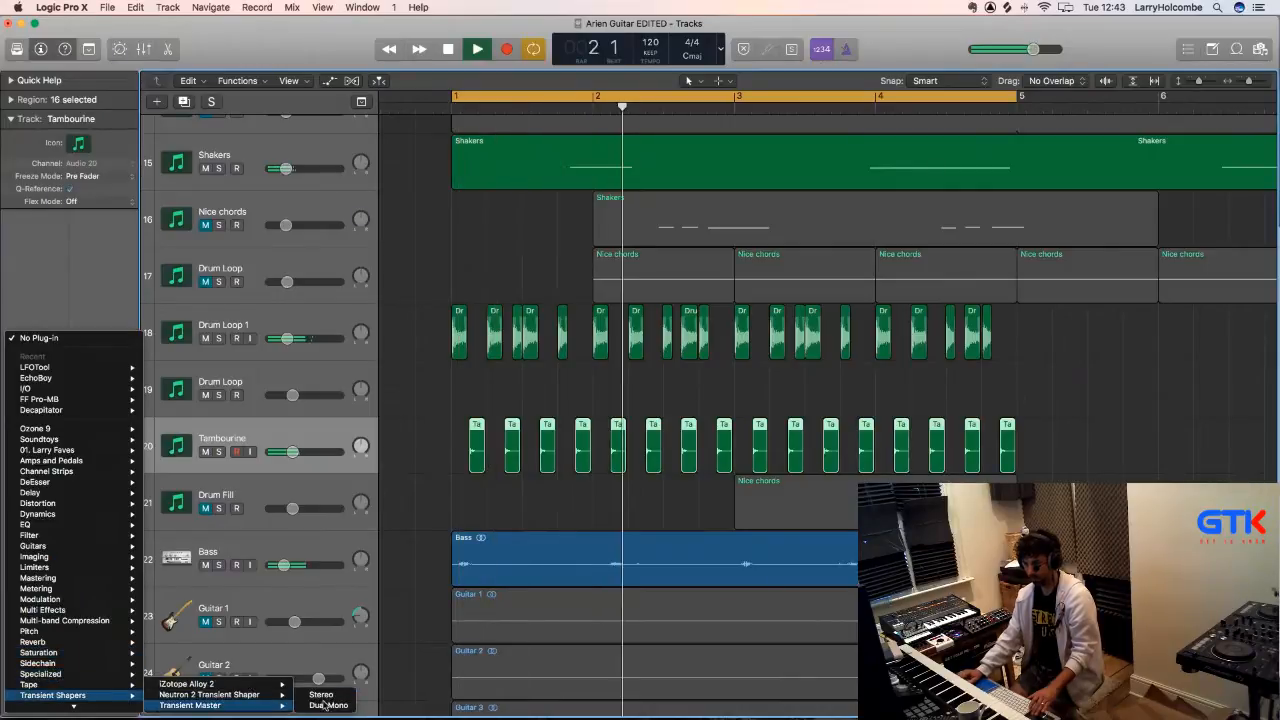
{"action": "left_click", "coordinate": [325, 705]}
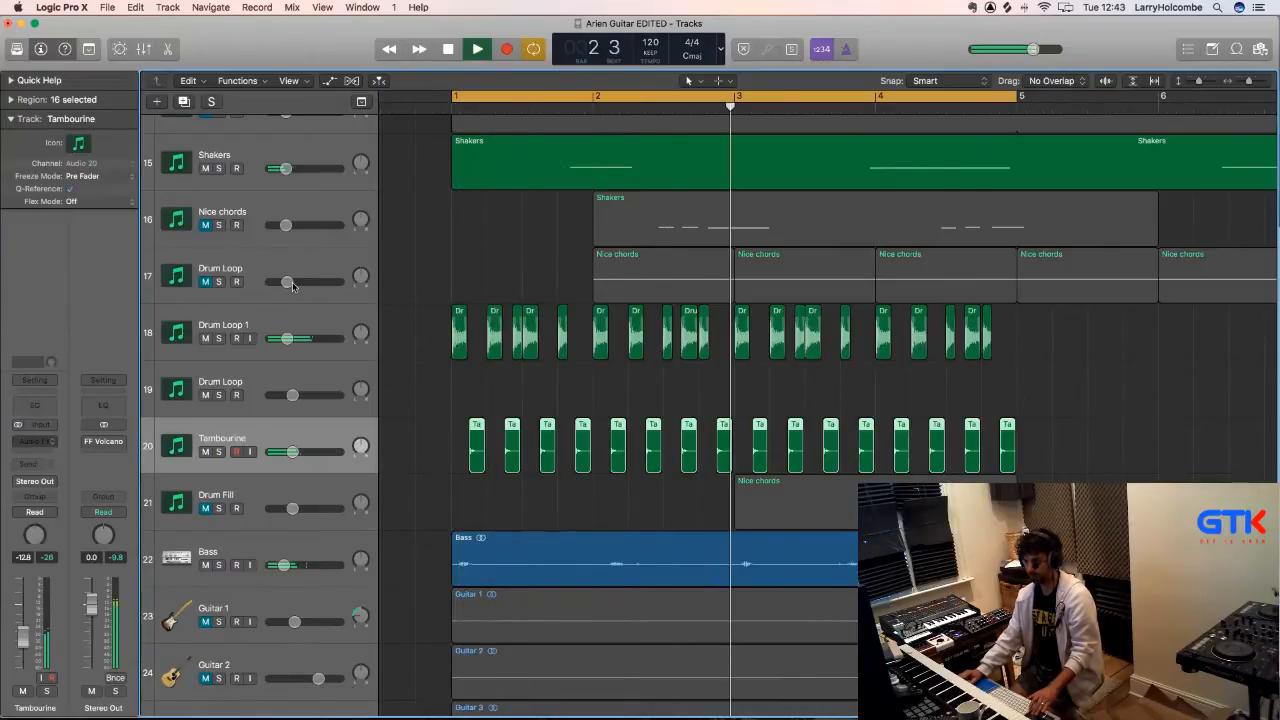
{"action": "left_click_drag", "start_coordinate": [284, 172], "coordinate": [291, 178]}
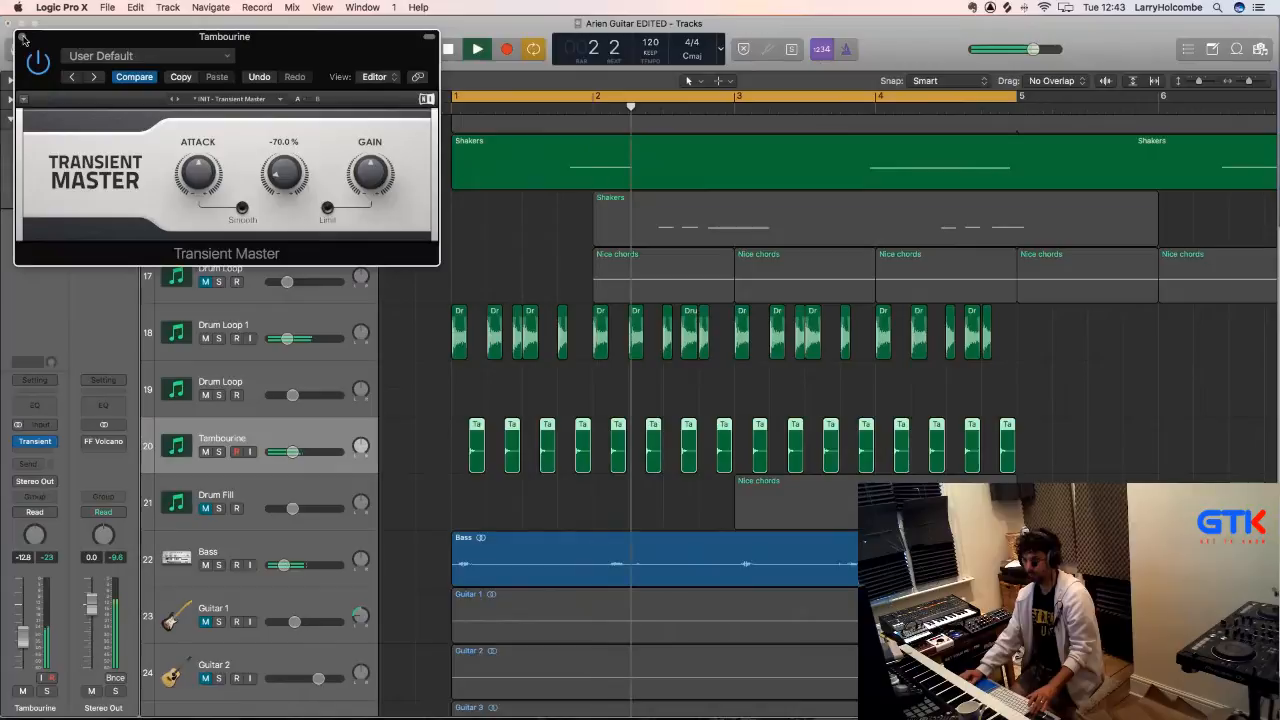
- Delete all Drum Loop 1 hits after the first two, and copy those two hits to beats 3 and 4 of bar 1
{"action": "key", "text": "super+w"}
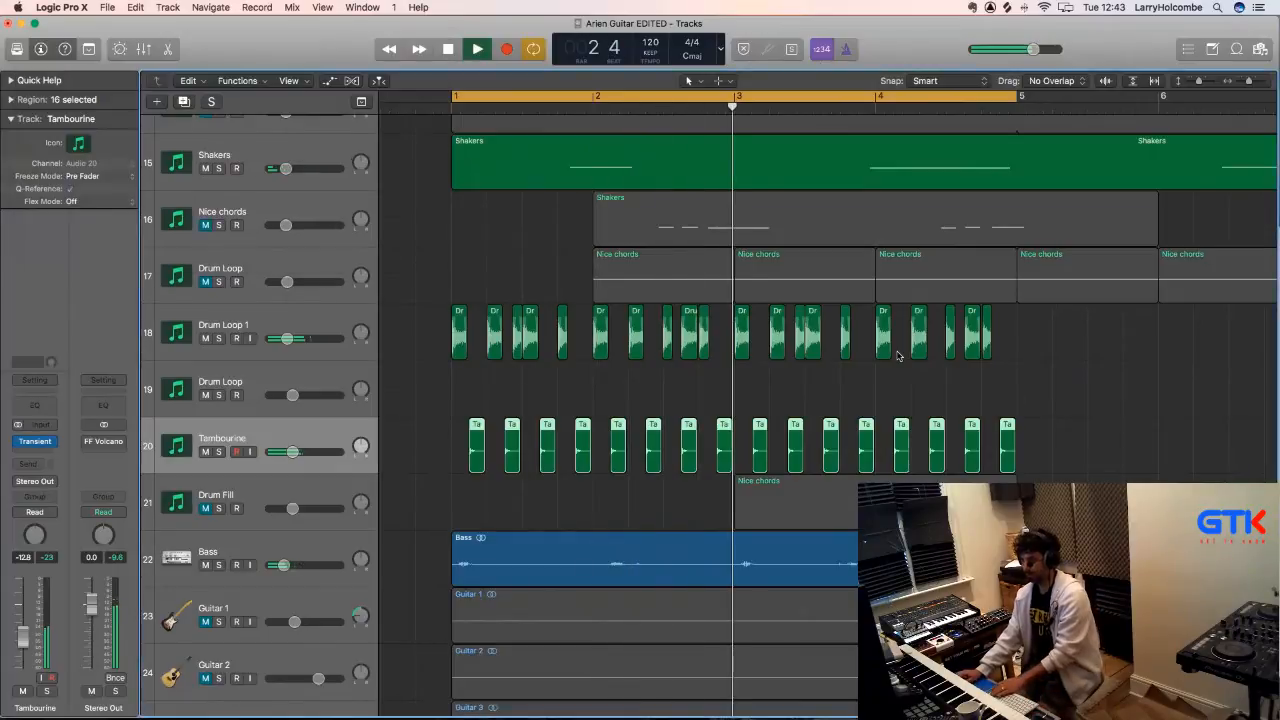
{"action": "left_click_drag", "start_coordinate": [516, 375], "coordinate": [1100, 305]}
{"action": "key", "text": "Delete"}
{"action": "key", "text": "space"}
{"action": "left_click_drag", "start_coordinate": [505, 355], "coordinate": [541, 318]}
{"action": "key", "text": "Return"}
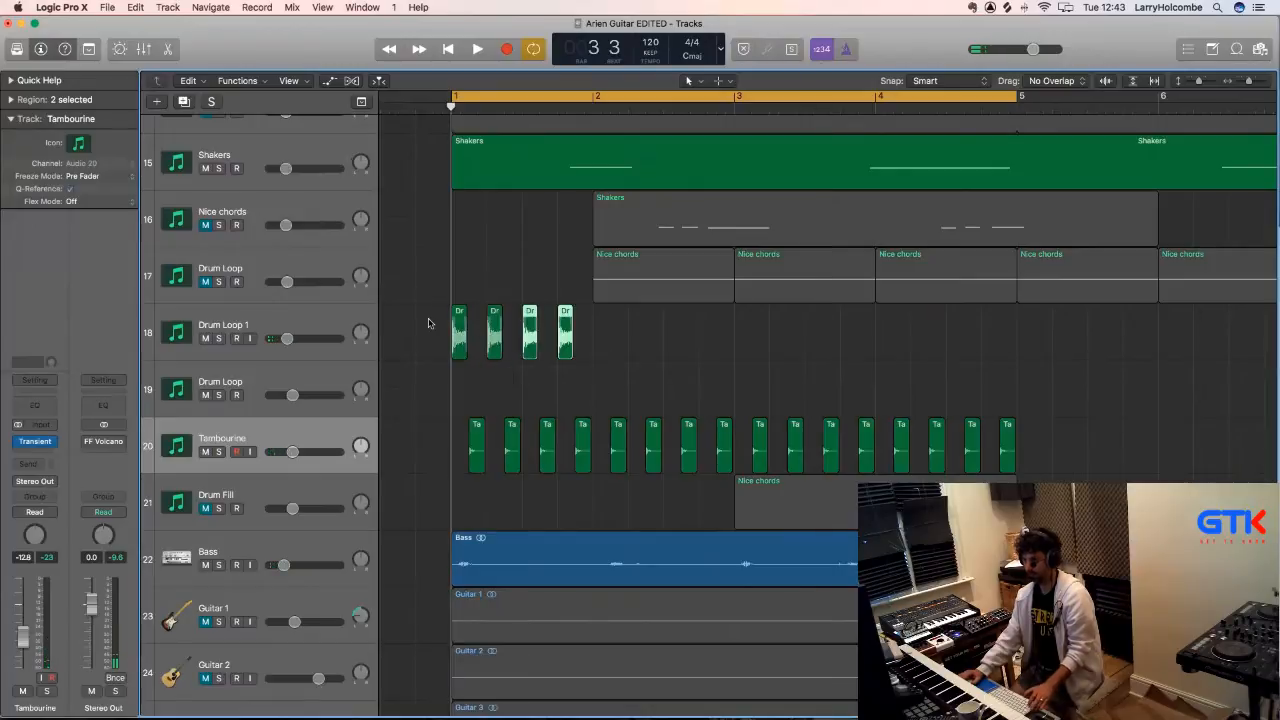
- Copy the four Drum Loop 1 hits from bar 1 into bars 2 to 4, placing one hit on every beat
{"action": "key", "text": "space"}
{"action": "left_click", "coordinate": [494, 320], "text": "shift"}
{"action": "left_click", "coordinate": [462, 320], "text": "shift"}
{"action": "left_click_drag", "start_coordinate": [462, 320], "coordinate": [742, 336]}
{"action": "left_click", "coordinate": [565, 330], "text": "shift"}
{"action": "left_click", "coordinate": [530, 330], "text": "shift"}
{"action": "left_click", "coordinate": [494, 330], "text": "shift"}
{"action": "left_click", "coordinate": [459, 330], "text": "shift"}
{"action": "left_click", "coordinate": [551, 263]}
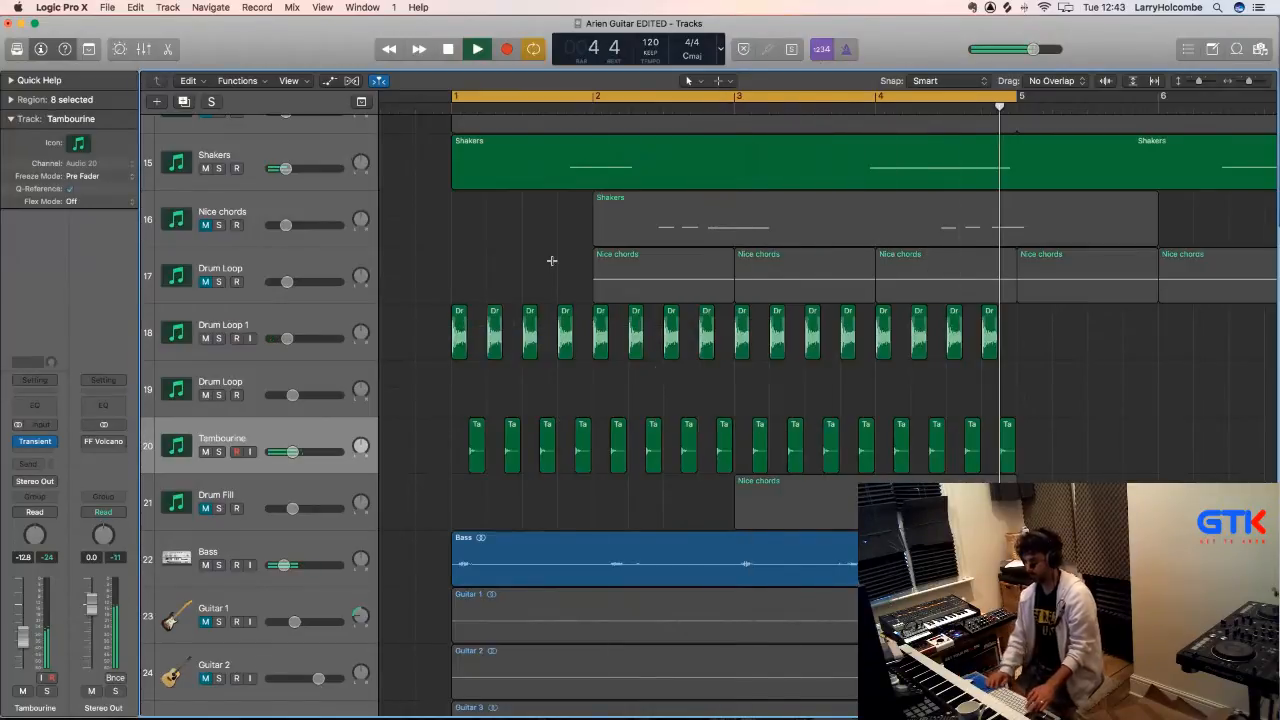
- Lower the Drum Loop 1 track's volume to -17.6 dB
{"action": "key", "text": "super+Up"}
{"action": "key", "text": "super+Up"}
{"action": "key", "text": "super+Up"}
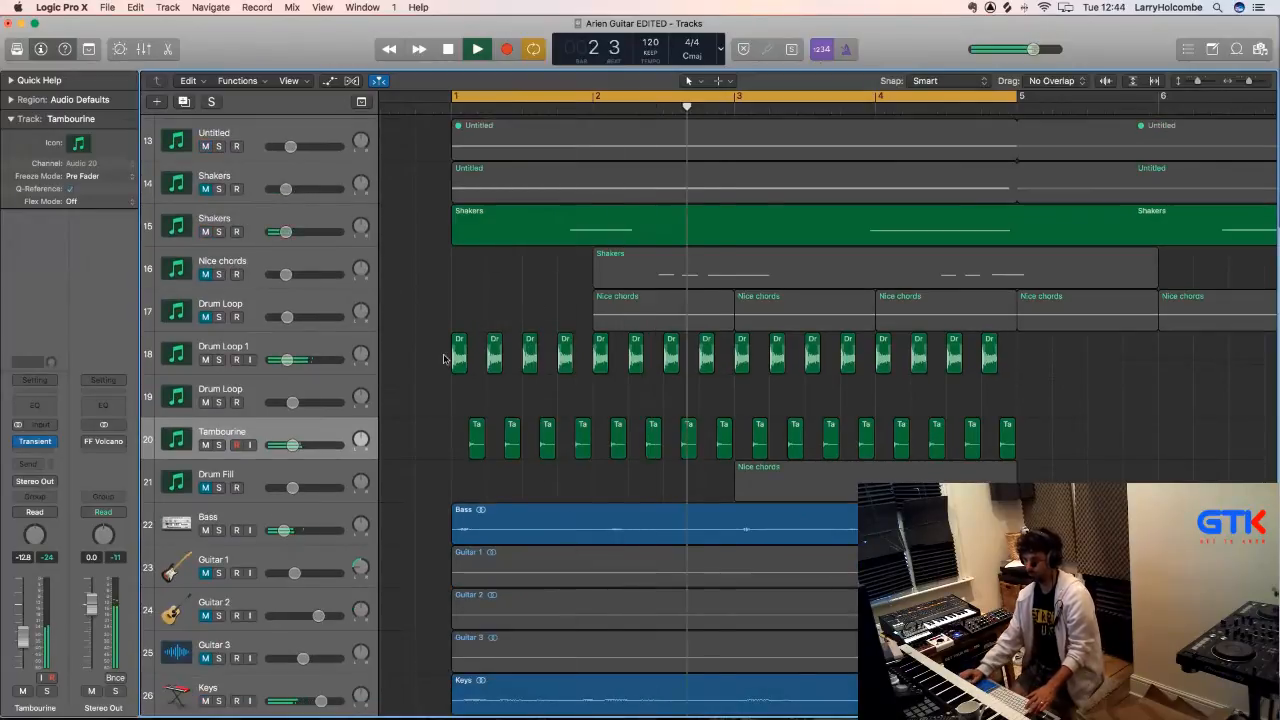
{"action": "left_click", "coordinate": [314, 344]}
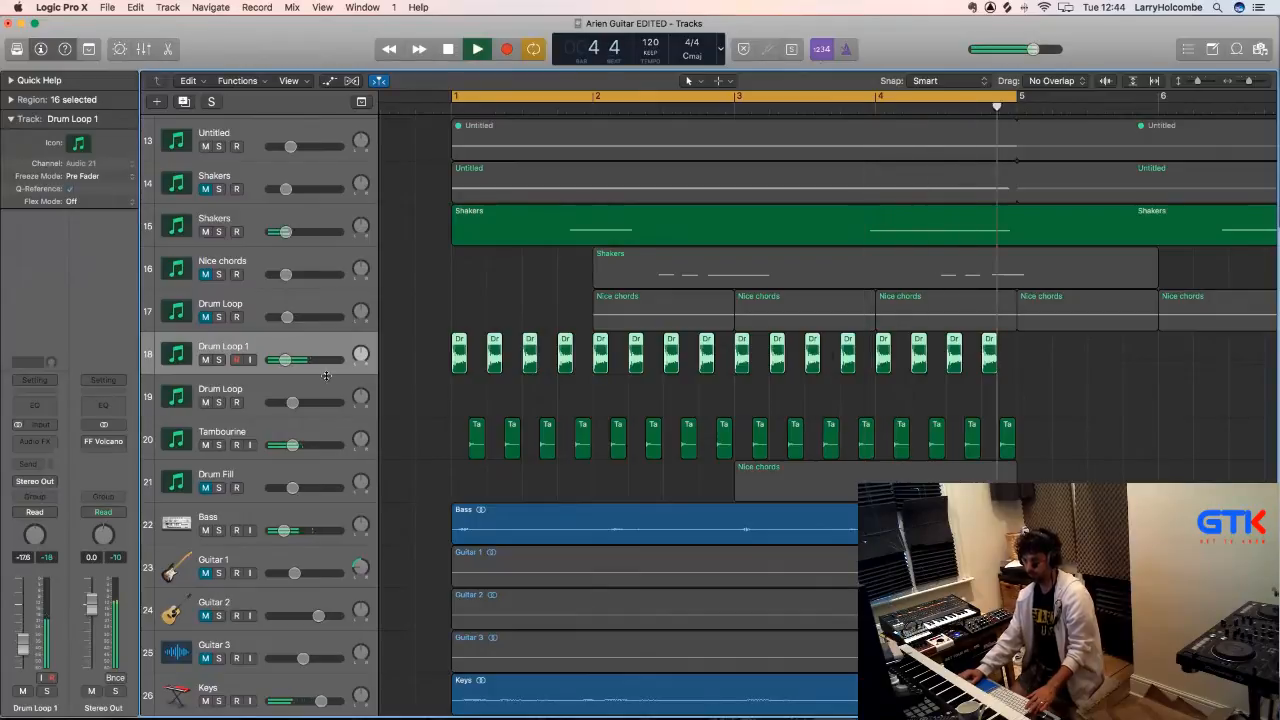
- In Arcade on Drum Loop track 19, load the Totally Thumped kit from the Drum Breaks line
{"action": "left_click", "coordinate": [271, 386]}
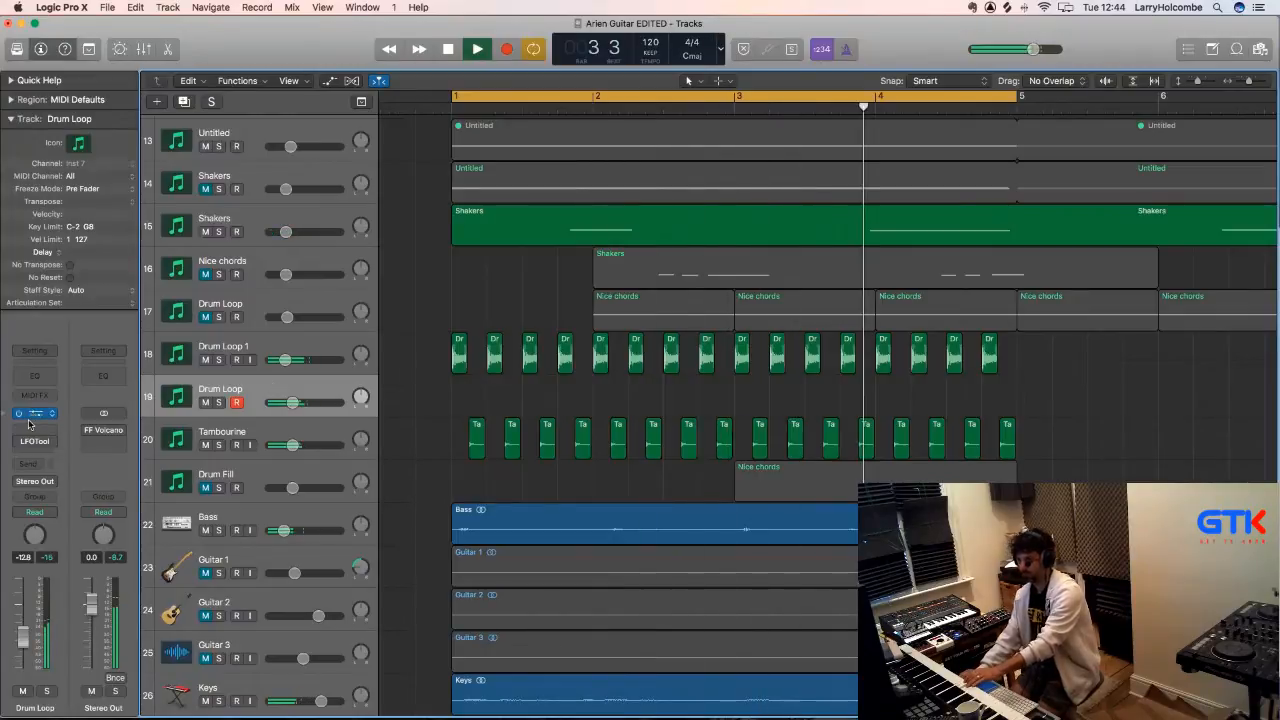
{"action": "key", "text": "v"}
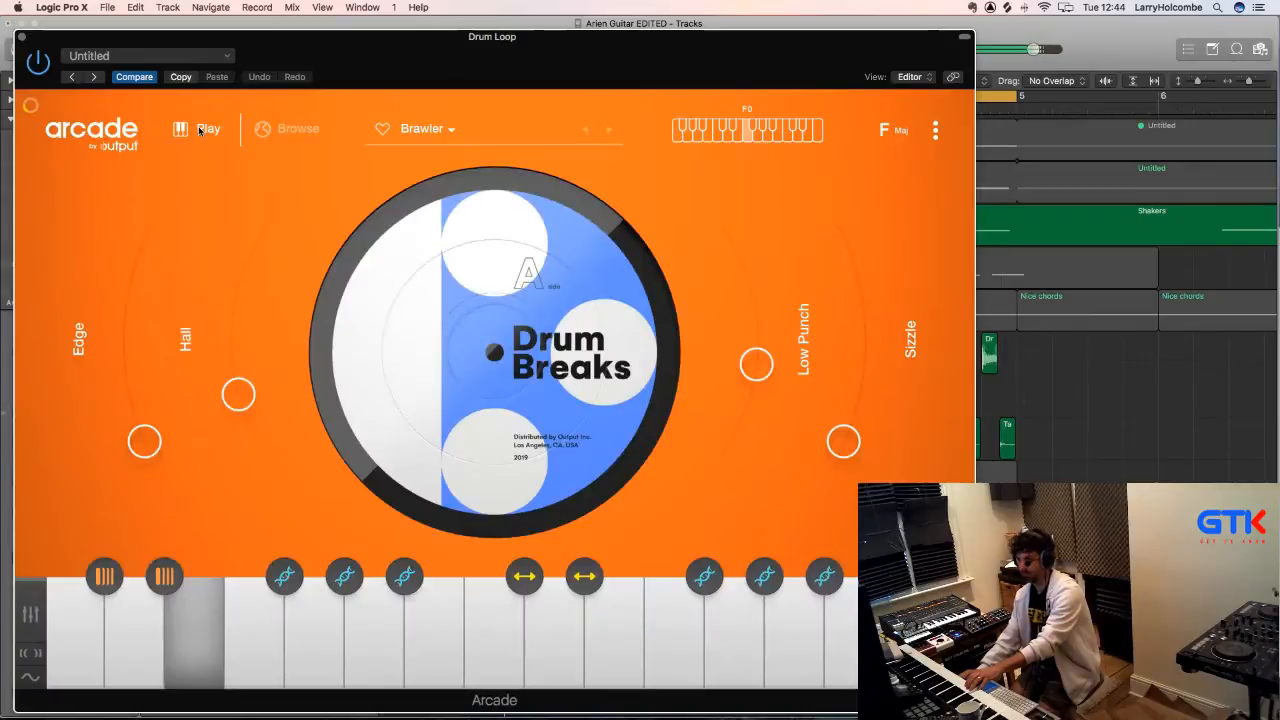
{"action": "left_click", "coordinate": [293, 133]}
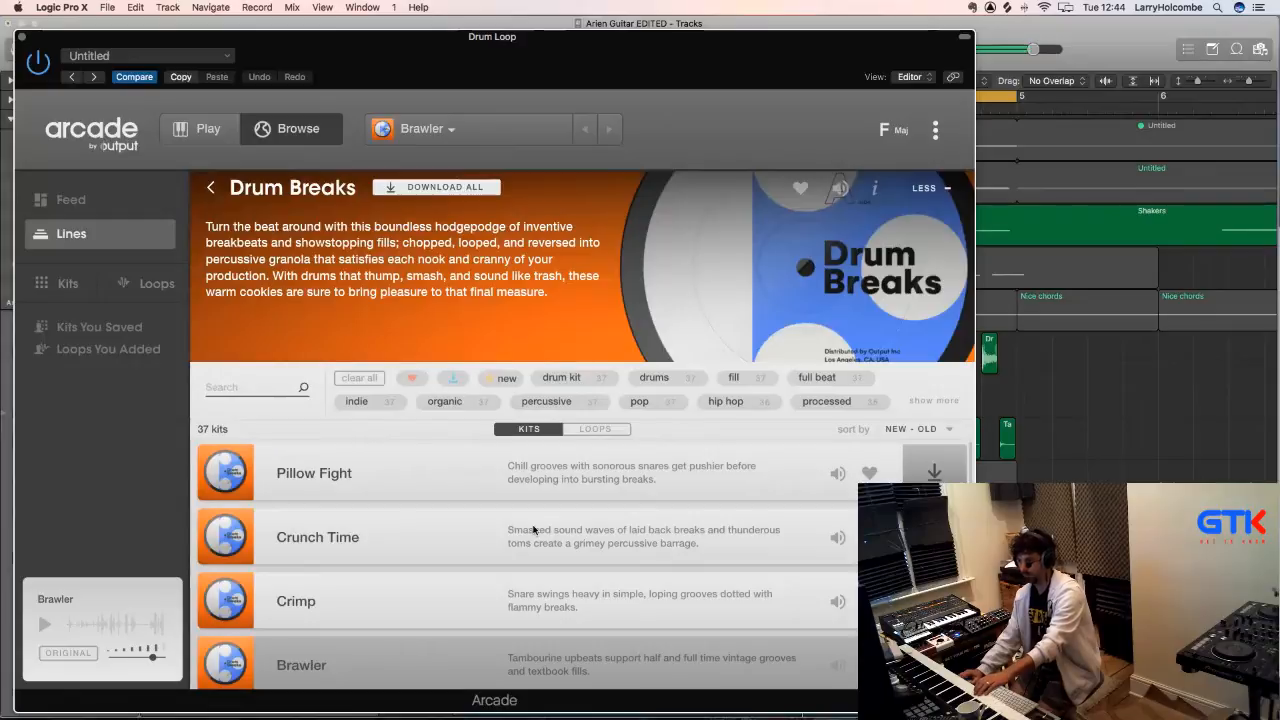
{"action": "scroll", "coordinate": [533, 530], "scroll_direction": "down", "scroll_amount": 10}
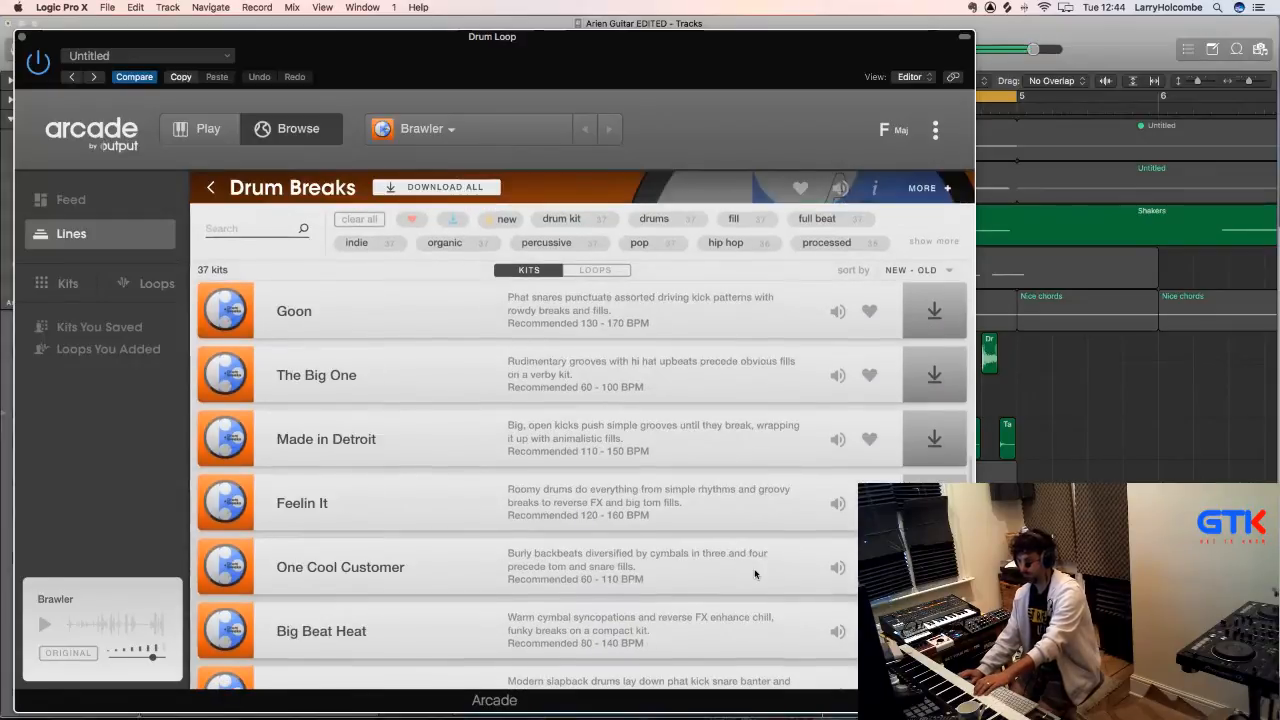
{"action": "scroll", "coordinate": [754, 568], "scroll_direction": "down", "scroll_amount": 5}
{"action": "left_click", "coordinate": [838, 532]}
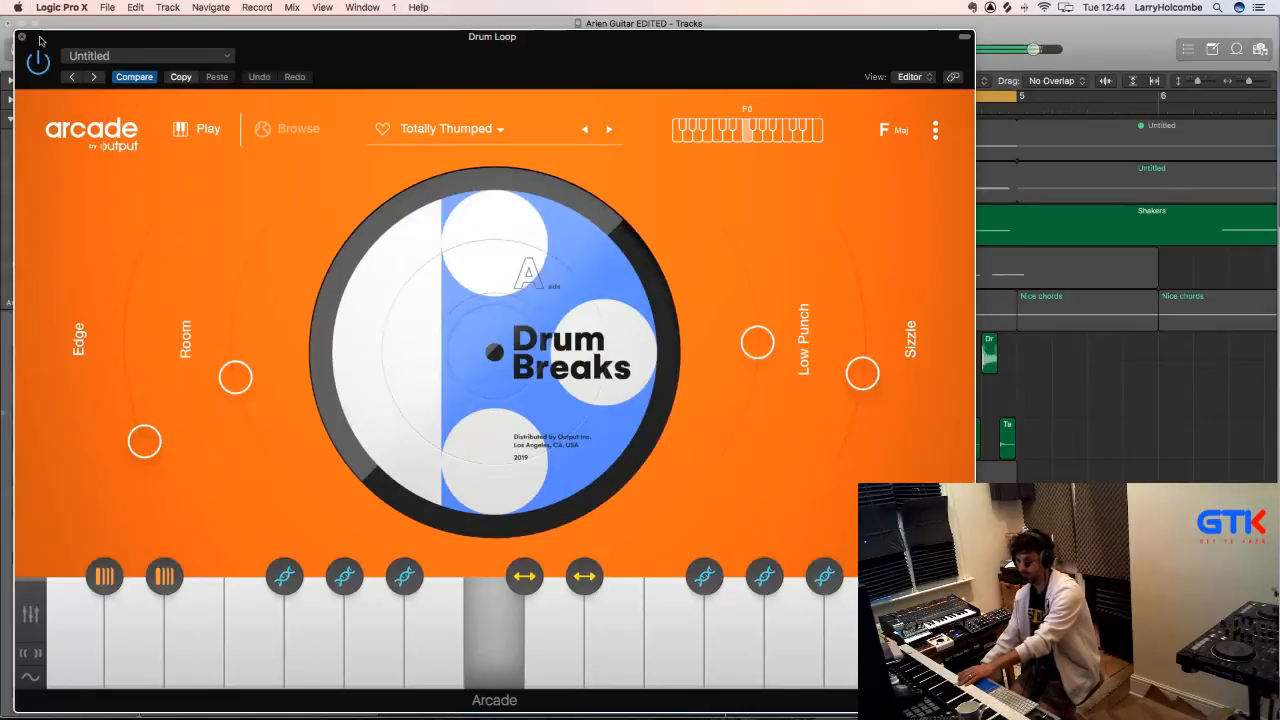
- Record a four-bar Arcade part on Drum Loop track 19 and play it back
{"action": "left_click_drag", "start_coordinate": [40, 40], "coordinate": [732, 278]}
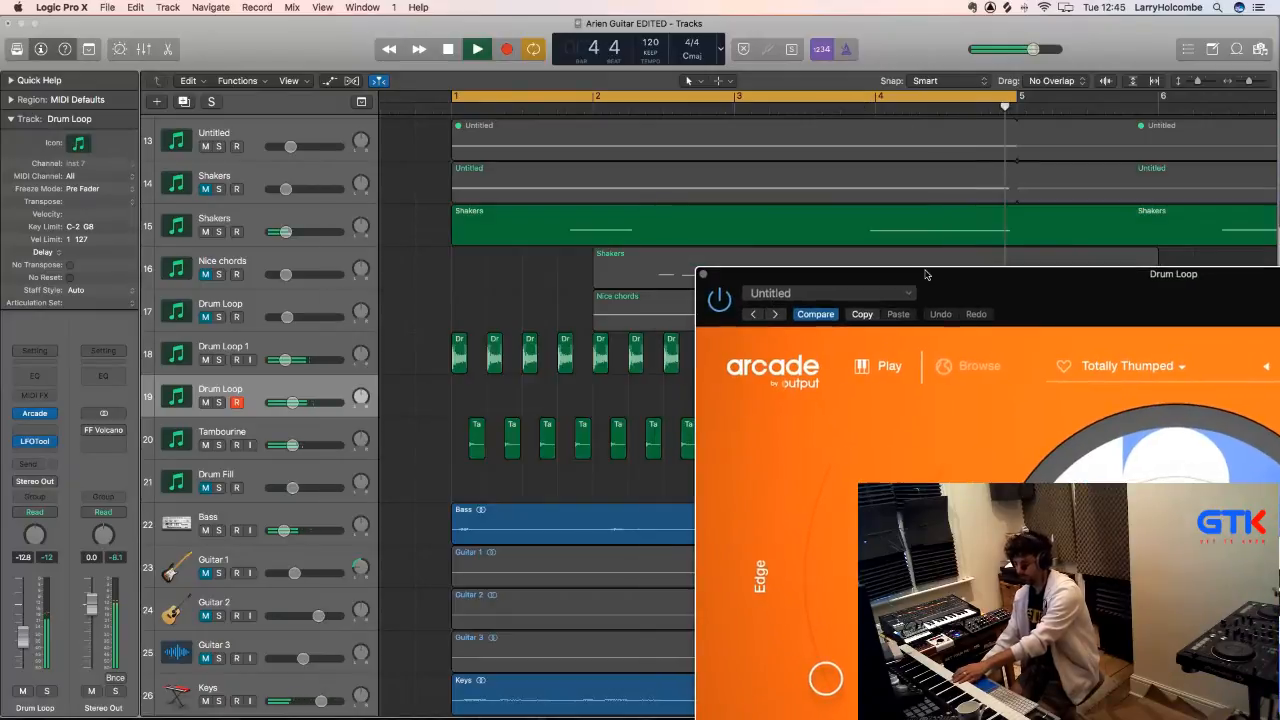
{"action": "left_click_drag", "start_coordinate": [925, 273], "coordinate": [1120, 263]}
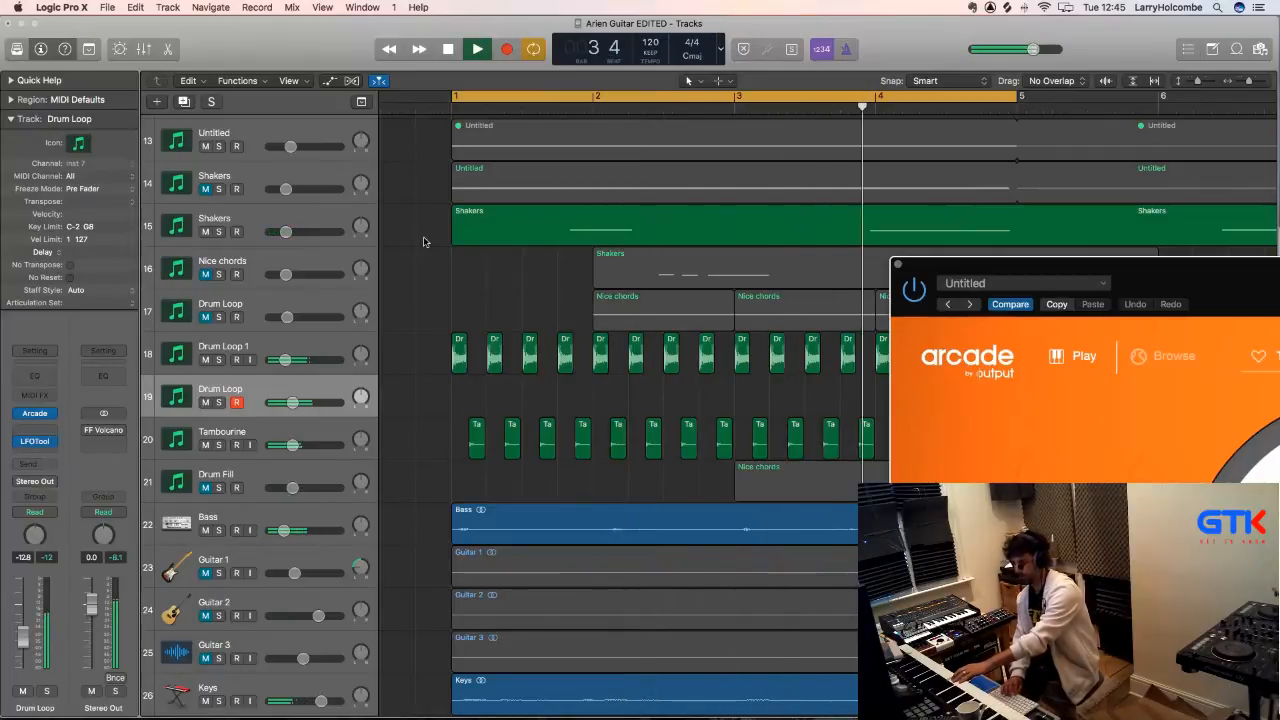
{"action": "key", "text": "space"}
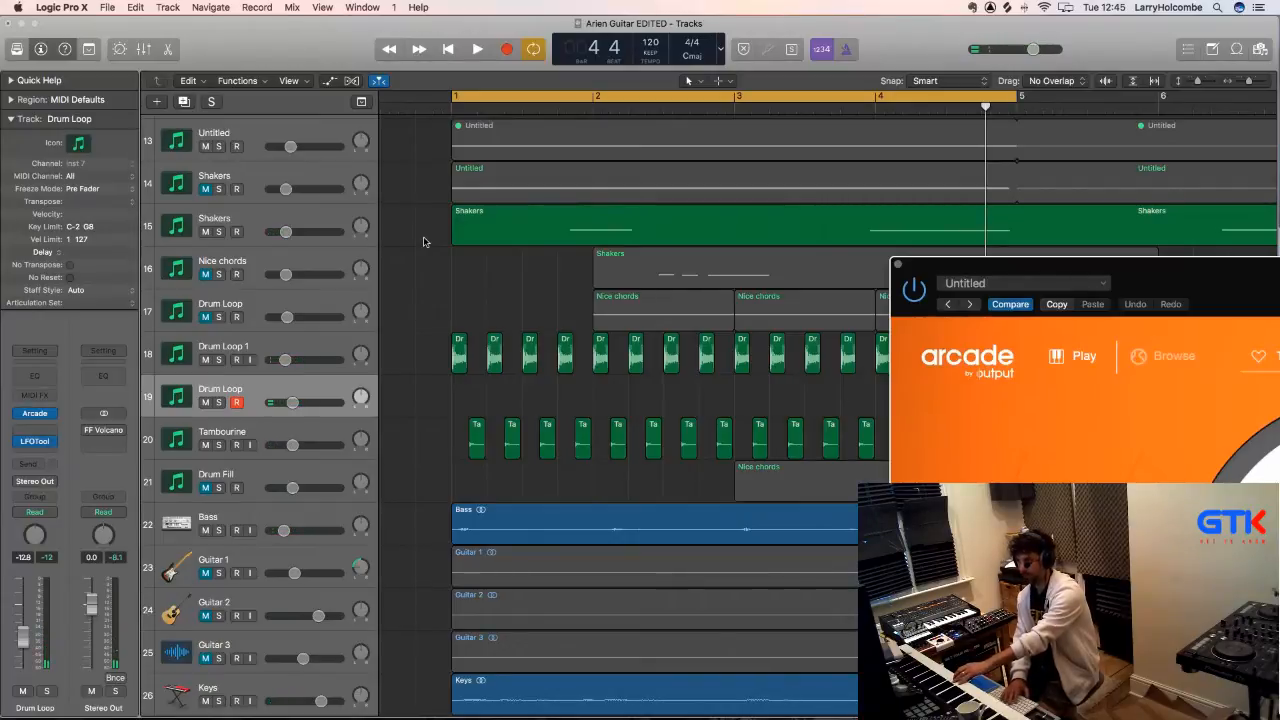
{"action": "key", "text": "r"}
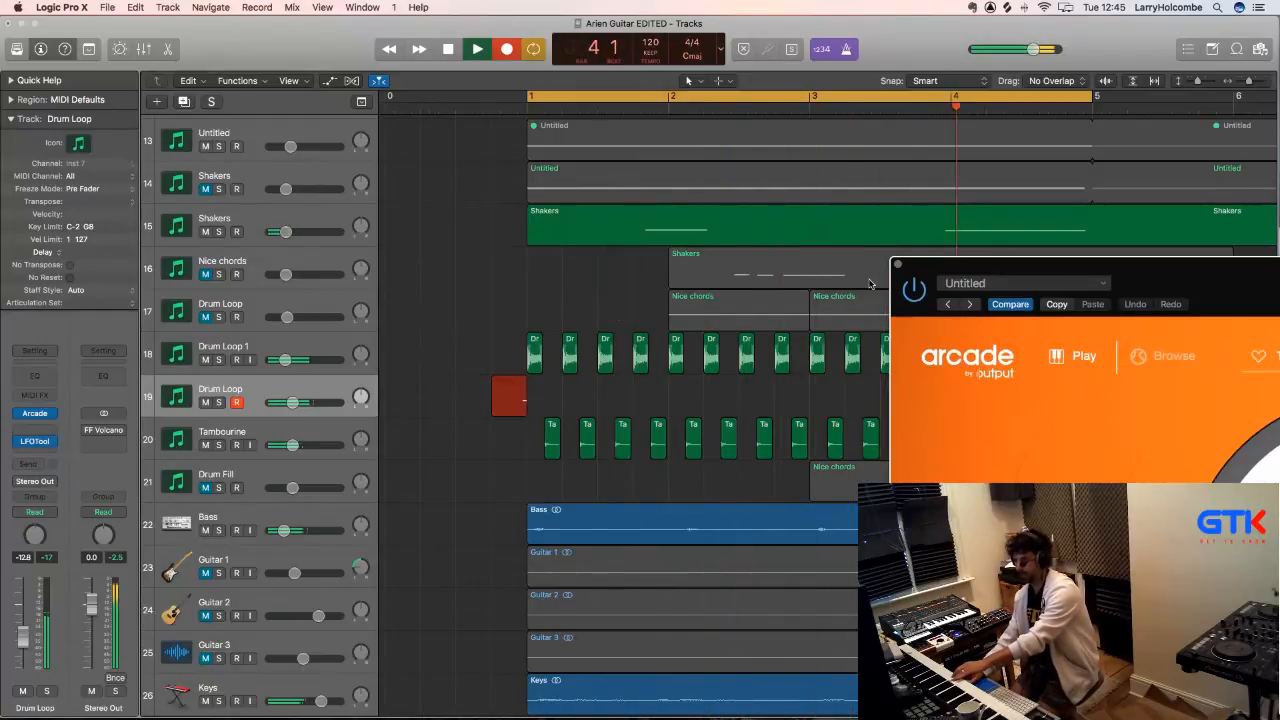
{"action": "left_click_drag", "start_coordinate": [935, 268], "coordinate": [1025, 288]}
{"action": "key", "text": "space"}
{"action": "key", "text": "space"}
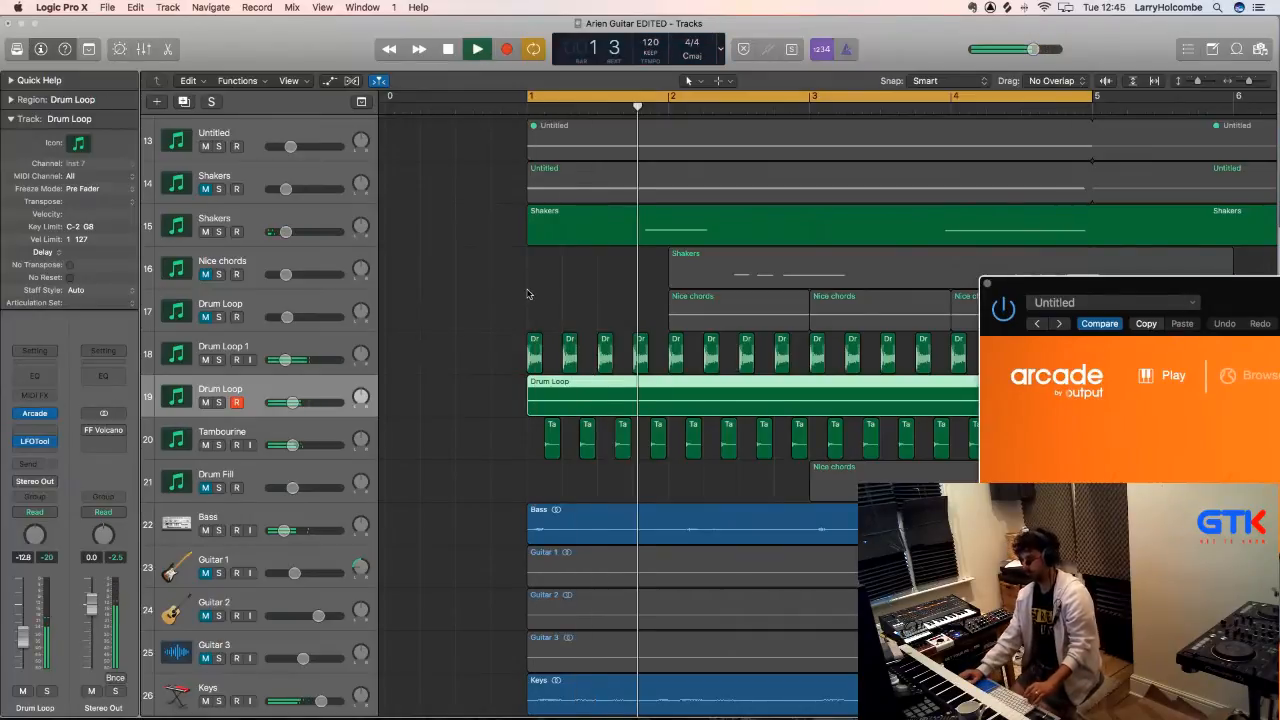
- Rename Drum Loop track 19 as Tom Loop and lower its volume to -16.0 dB
{"action": "key", "text": "super+Left"}
{"action": "key", "text": "super+Up"}
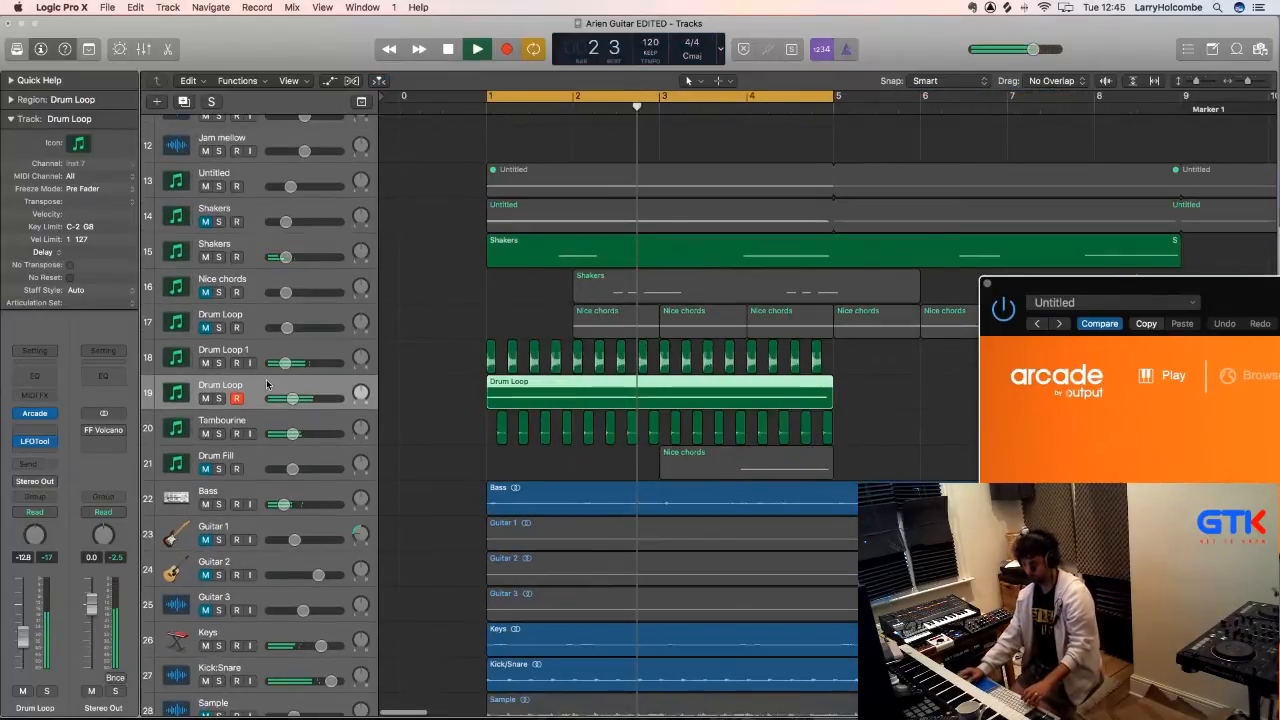
{"action": "double_click", "coordinate": [267, 385]}
{"action": "type", "text": "Tom Loop"}
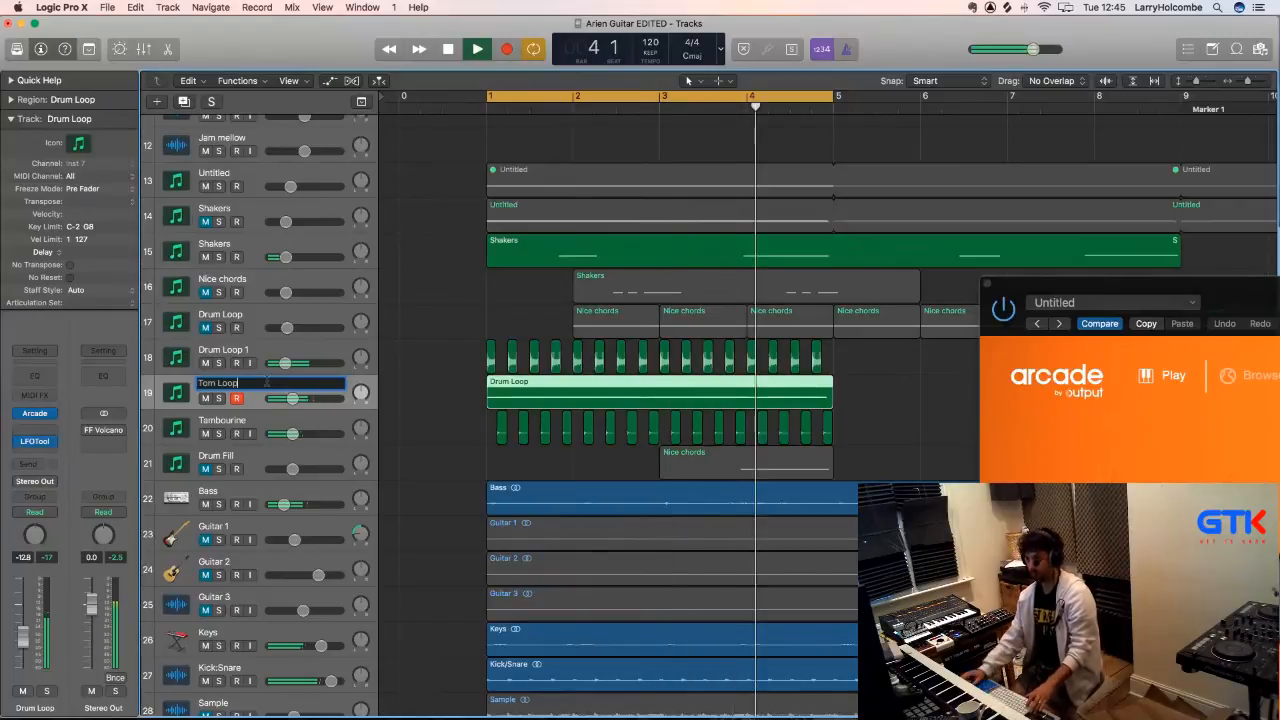
{"action": "key", "text": "Return"}
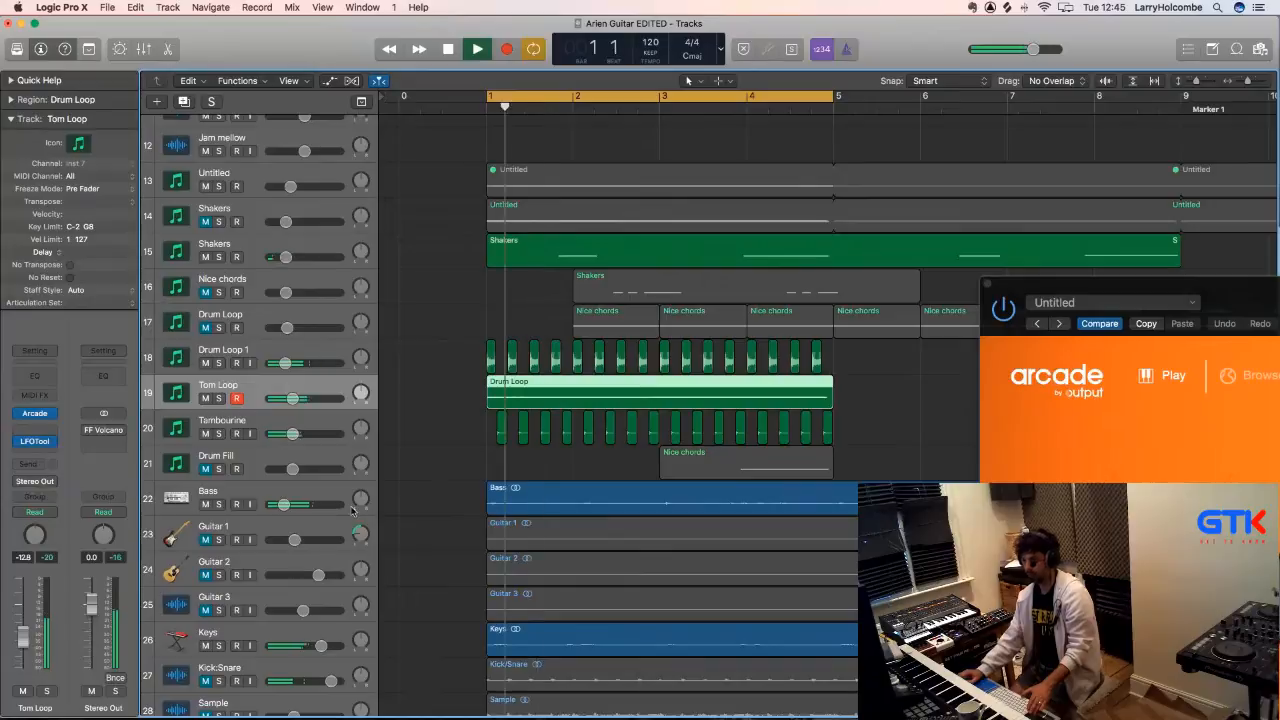
{"action": "left_click", "coordinate": [445, 312]}
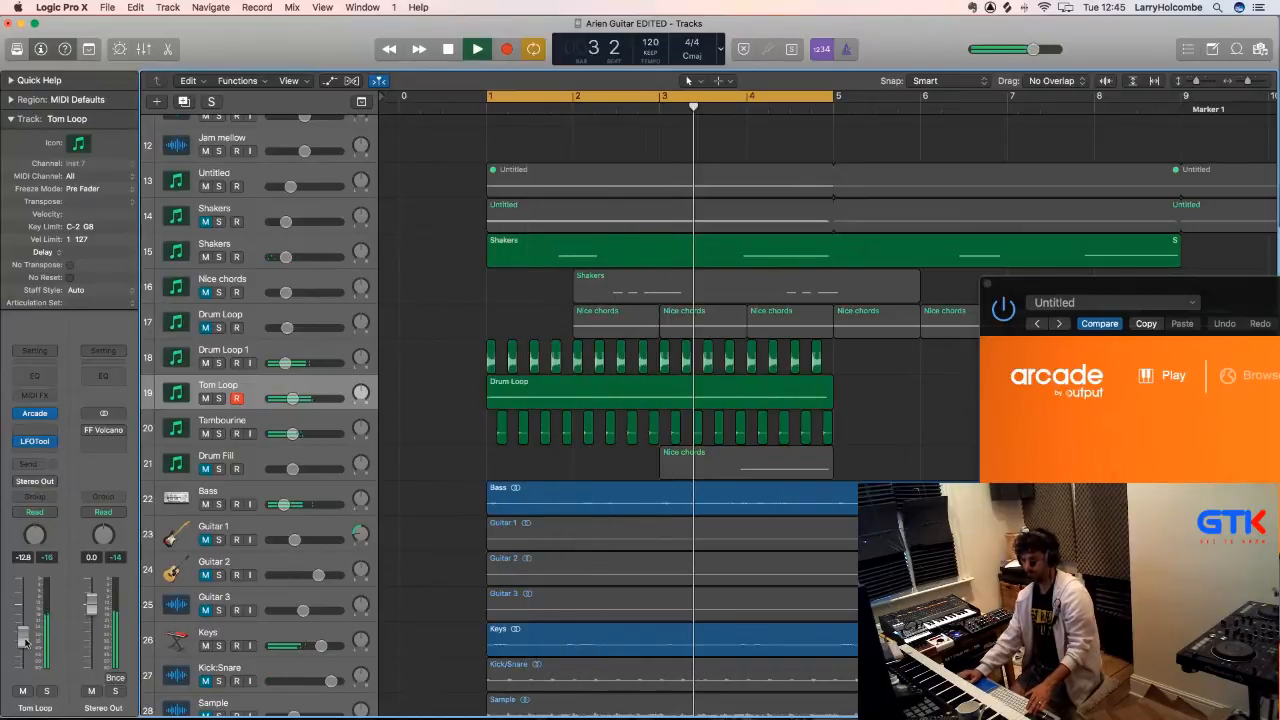
{"action": "left_click_drag", "start_coordinate": [24, 641], "coordinate": [26, 648]}
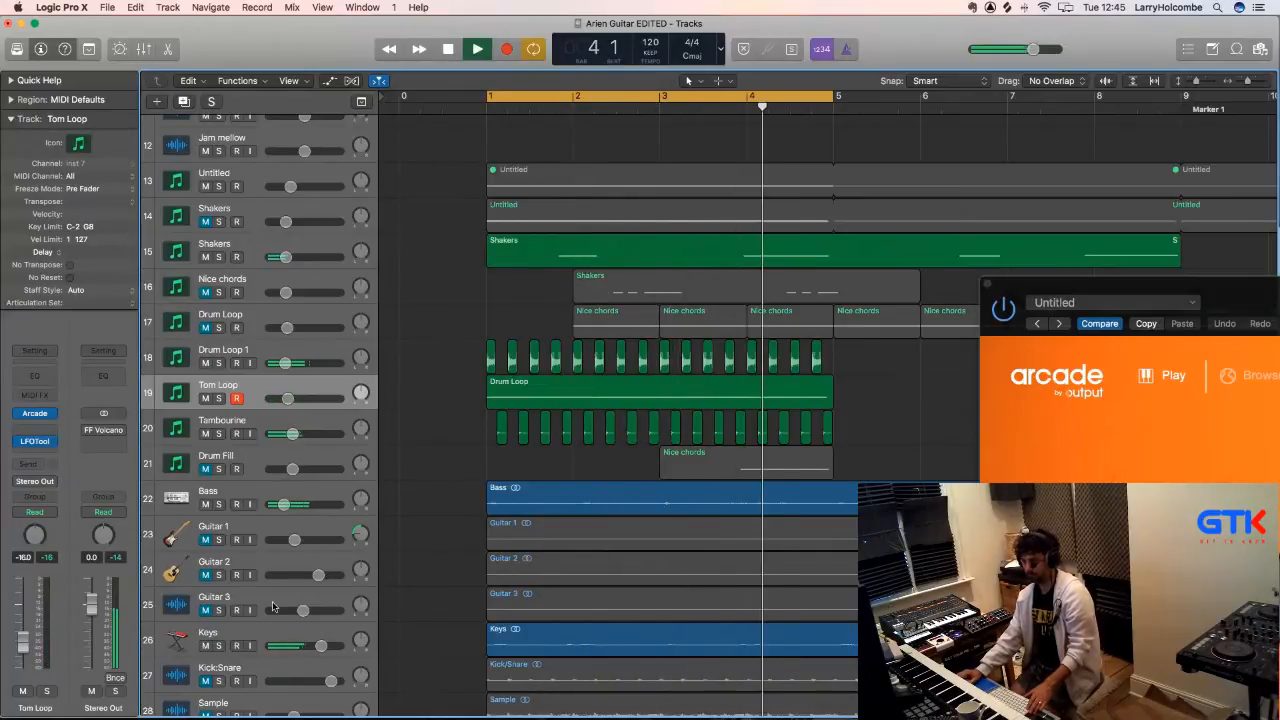
- Unmute the Kick:Snare track and raise the Bass track's volume to -15.6 dB
{"action": "left_click", "coordinate": [206, 681]}
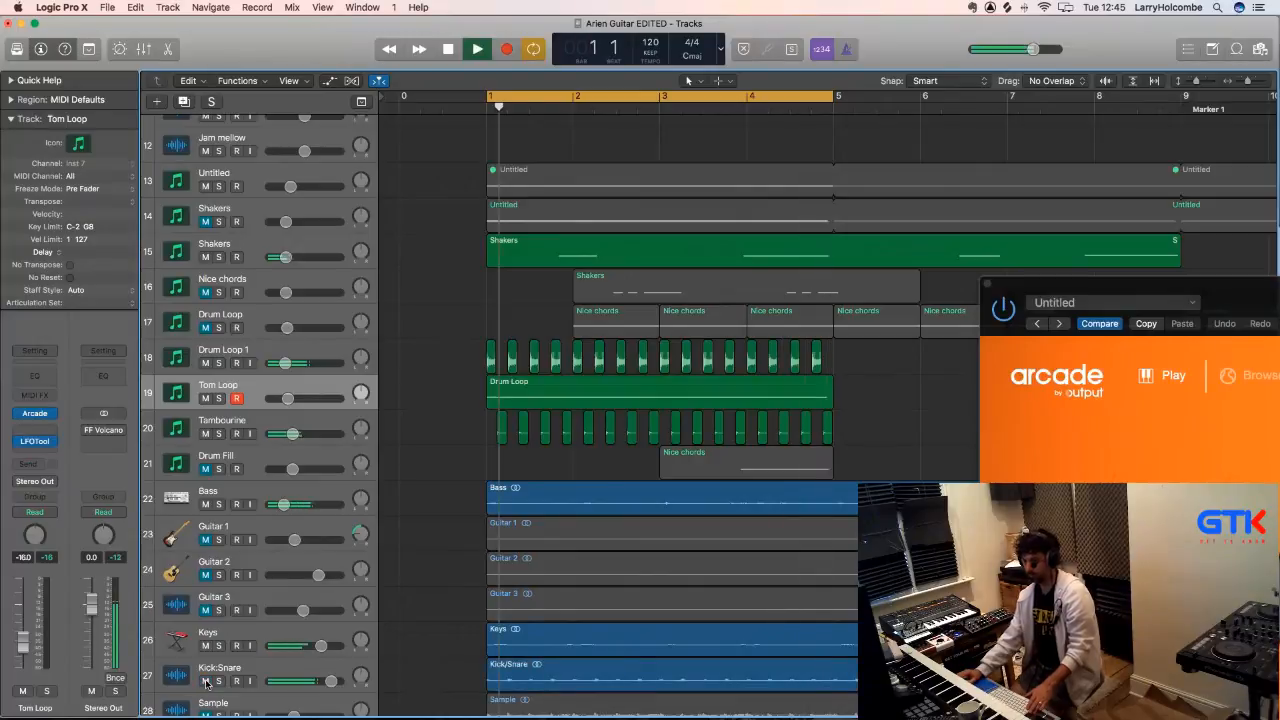
{"action": "scroll", "coordinate": [445, 400], "scroll_direction": "down", "scroll_amount": 1}
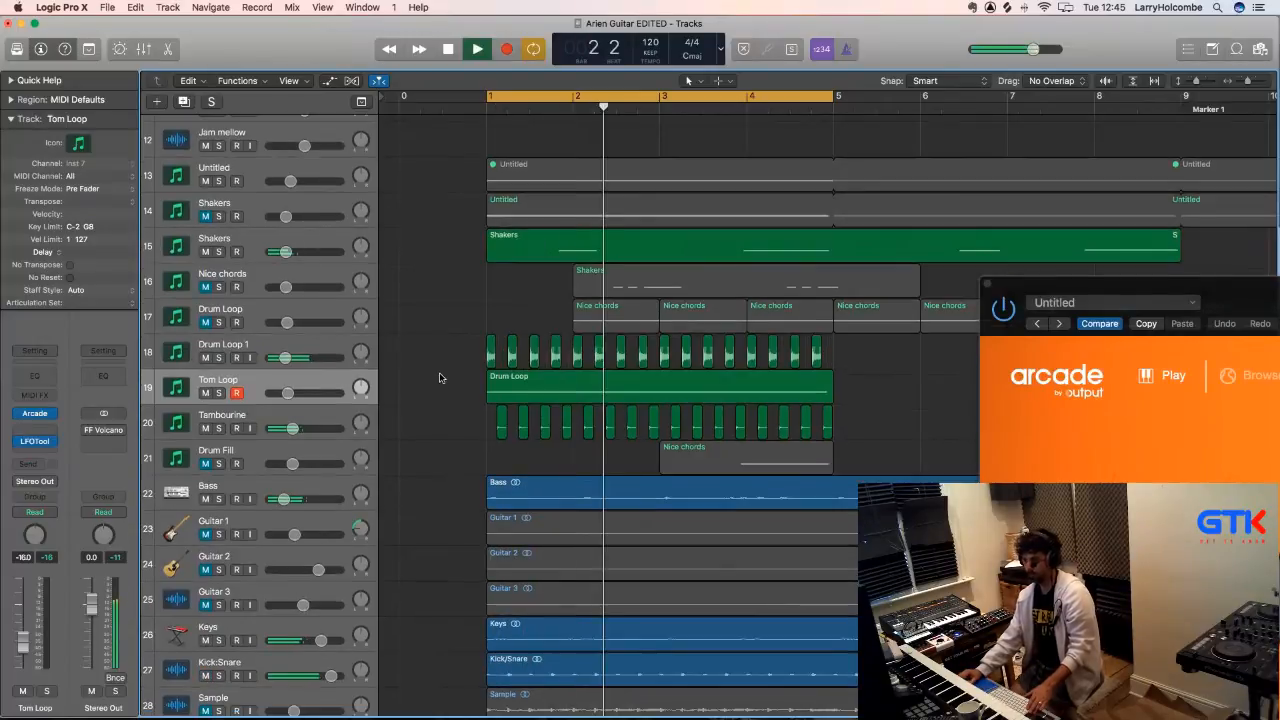
{"action": "scroll", "coordinate": [440, 390], "scroll_direction": "down", "scroll_amount": 2}
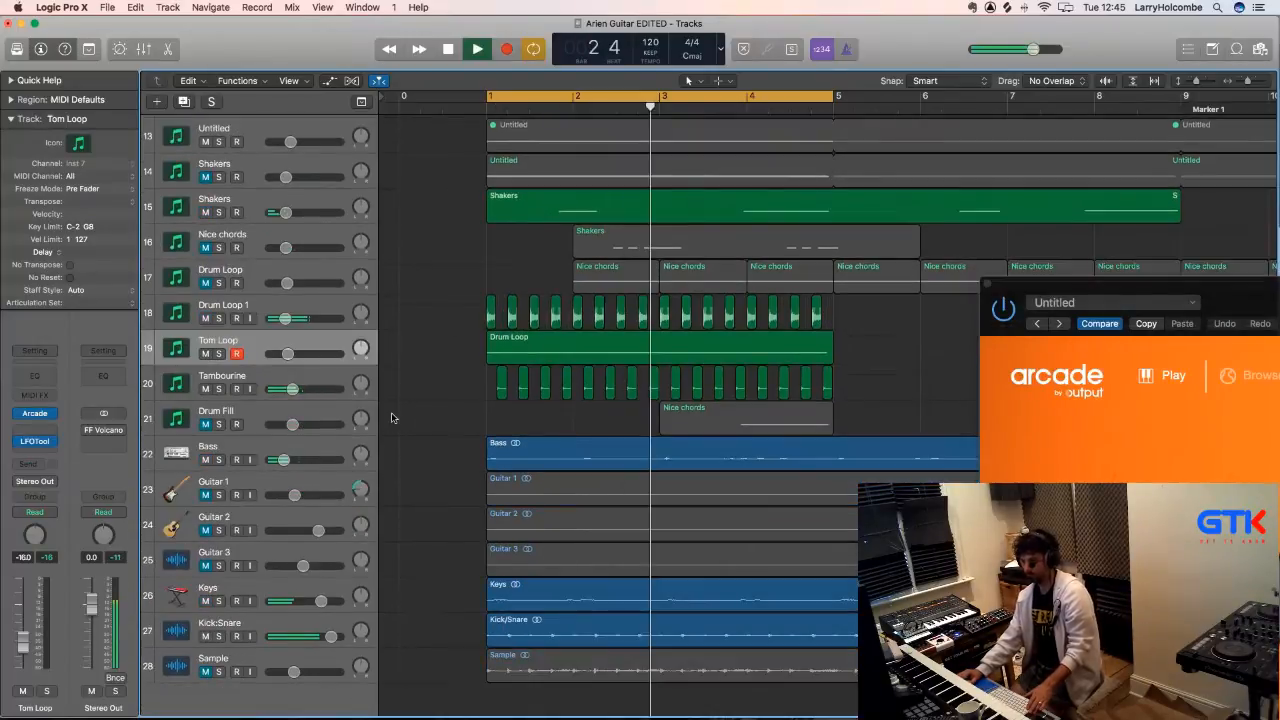
{"action": "left_click", "coordinate": [258, 450]}
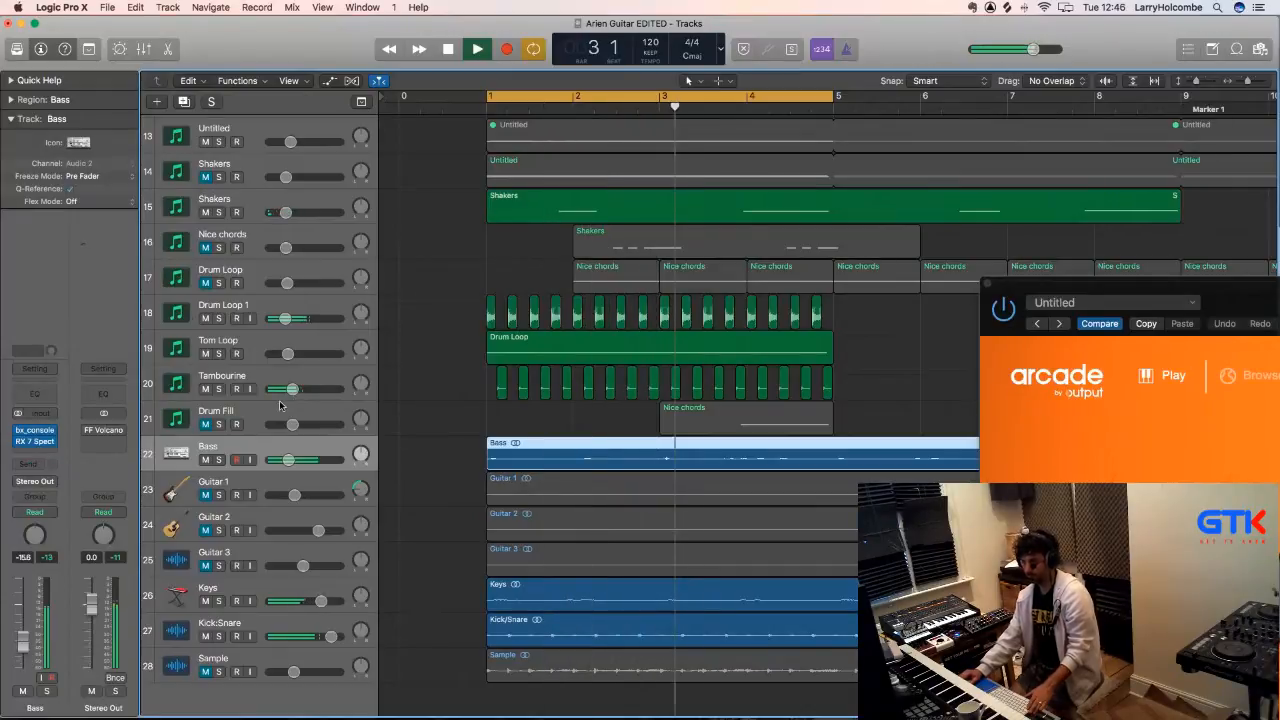
- Duplicate the Tom Loop track with its plug-ins, and quantize the recorded region on the original track
{"action": "left_click", "coordinate": [258, 345]}
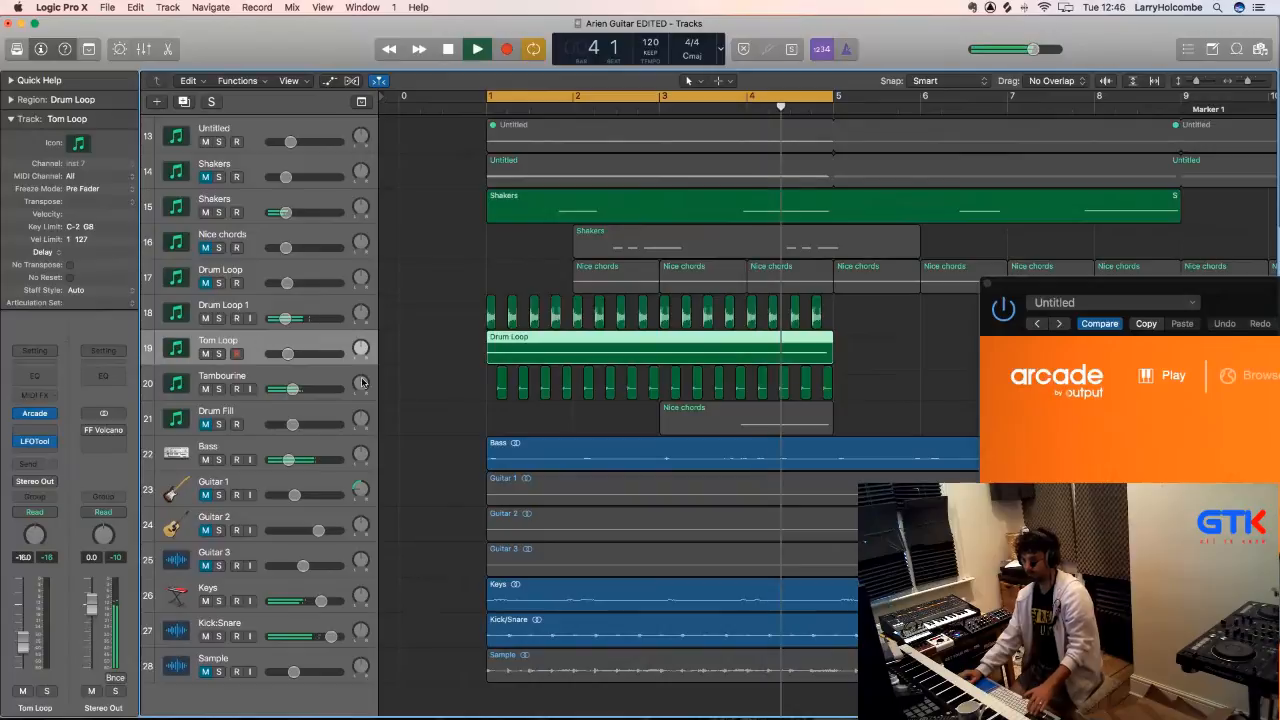
{"action": "key", "text": "super+d"}
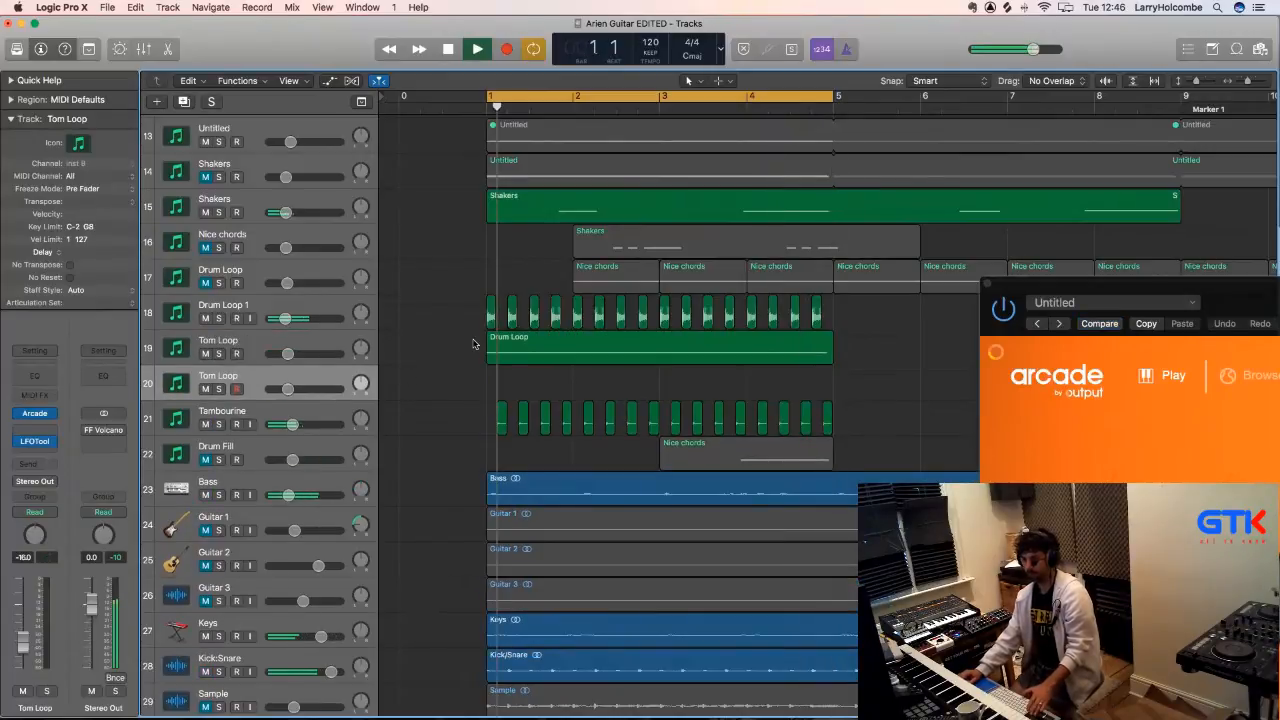
{"action": "left_click", "coordinate": [500, 345]}
{"action": "key", "text": "space"}
{"action": "left_click", "coordinate": [10, 99]}
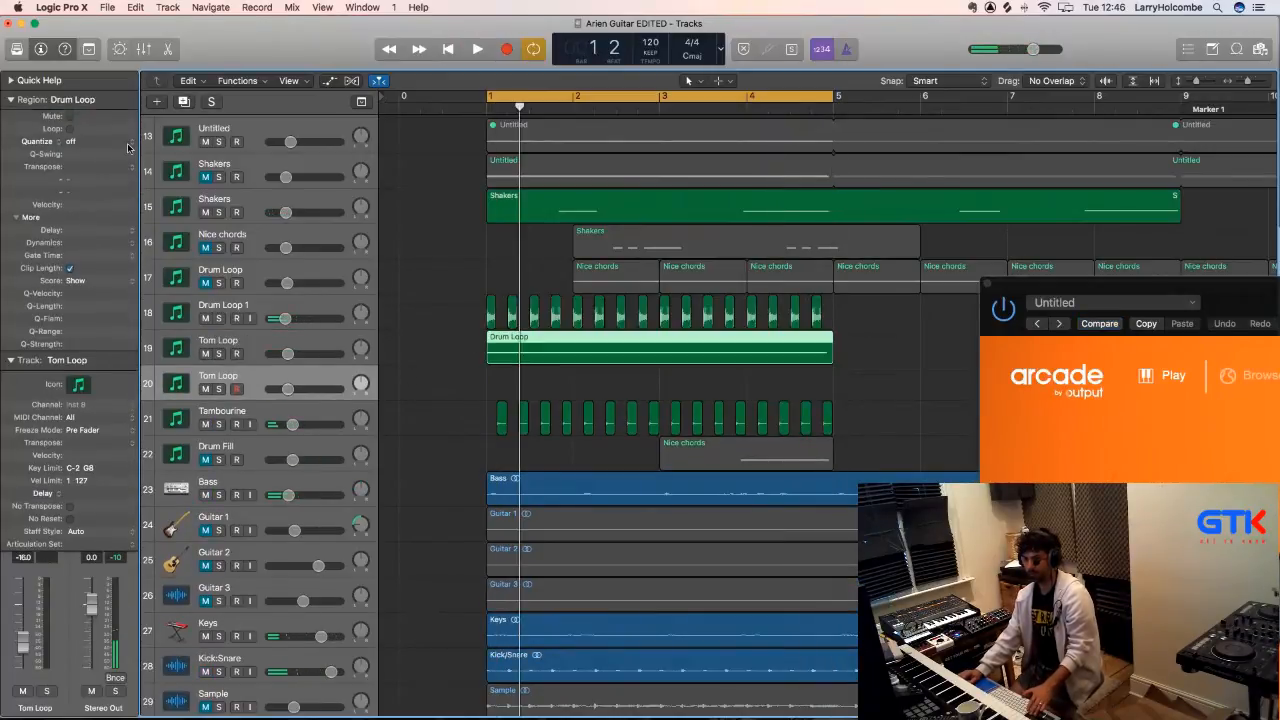
{"action": "left_click", "coordinate": [95, 137]}
{"action": "left_click", "coordinate": [85, 158]}
{"action": "key", "text": "space"}
- Mute the original Tom Loop track, and open the Arcade and LFOTool plug-ins on the duplicate track
{"action": "left_click", "coordinate": [210, 355]}
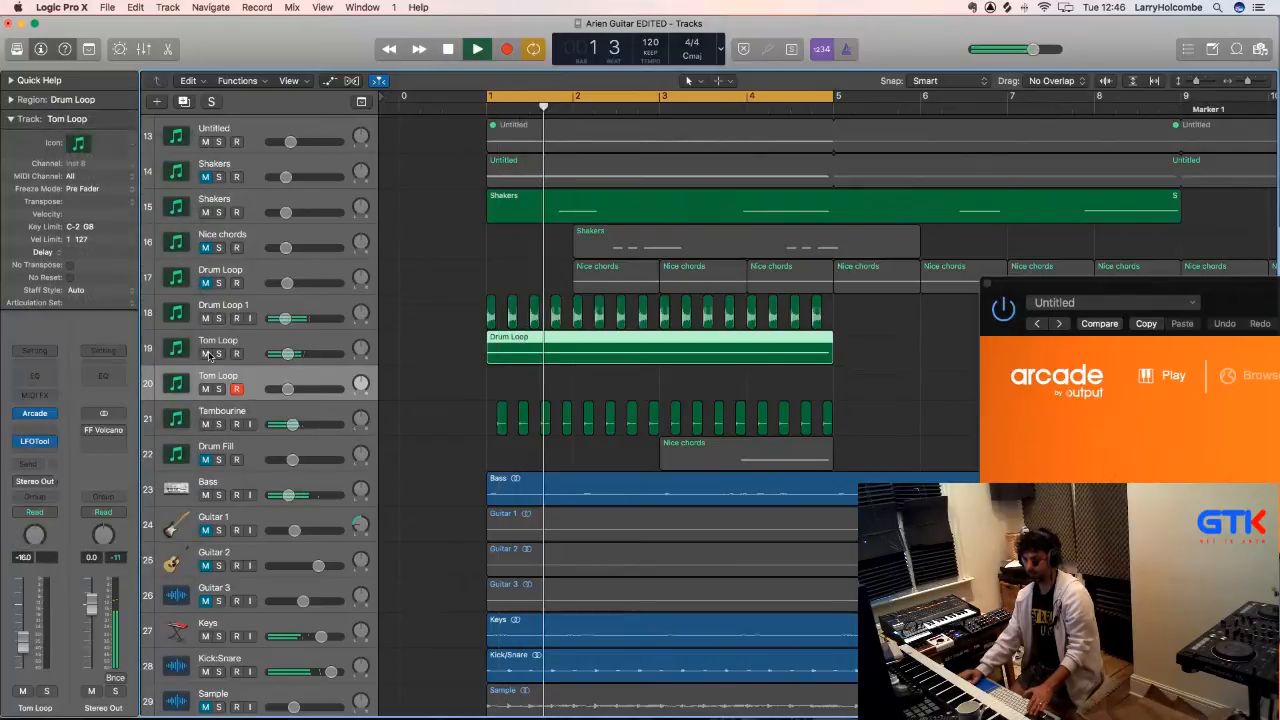
{"action": "left_click", "coordinate": [206, 354]}
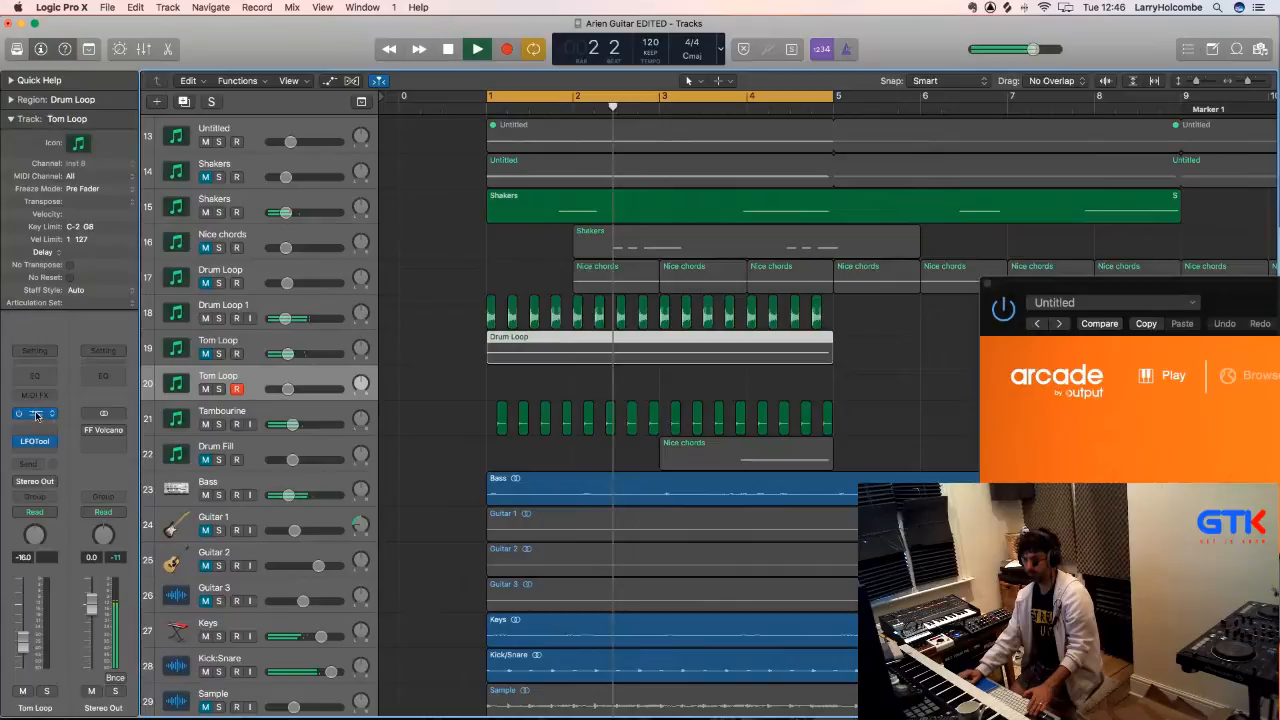
{"action": "left_click", "coordinate": [21, 445]}
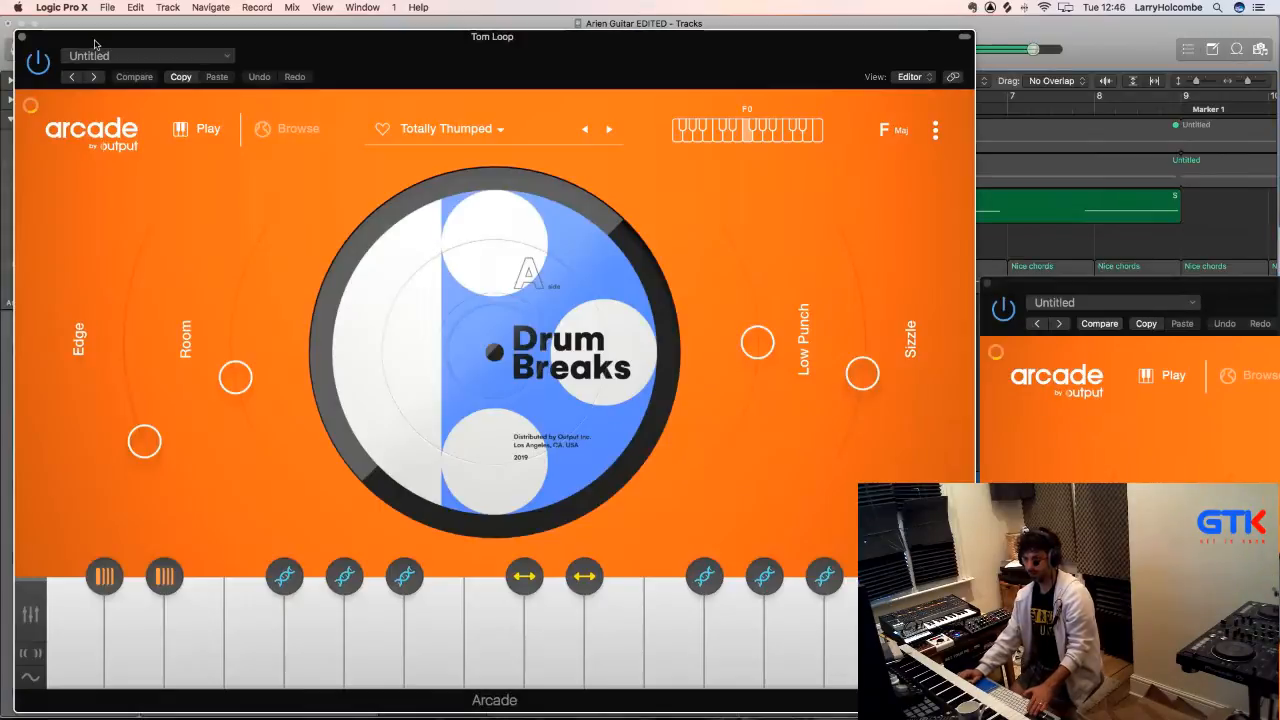
{"action": "left_click_drag", "start_coordinate": [95, 44], "coordinate": [312, 37]}
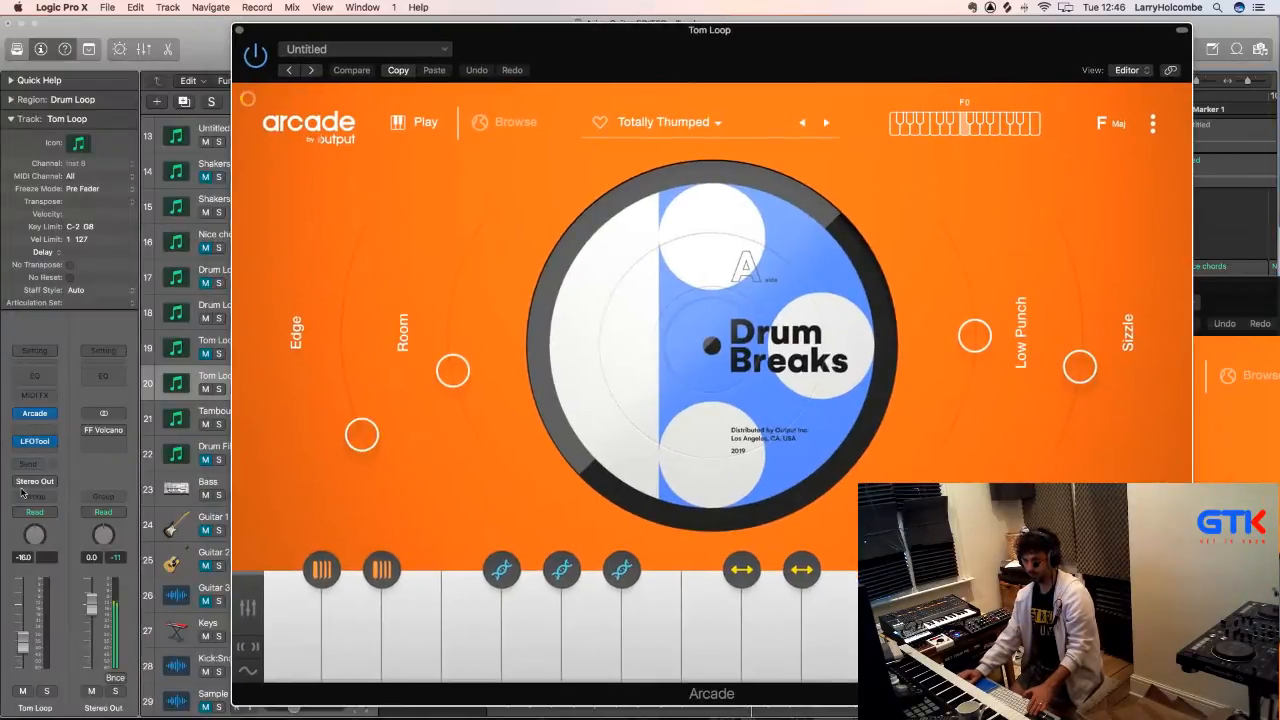
{"action": "left_click", "coordinate": [33, 441]}
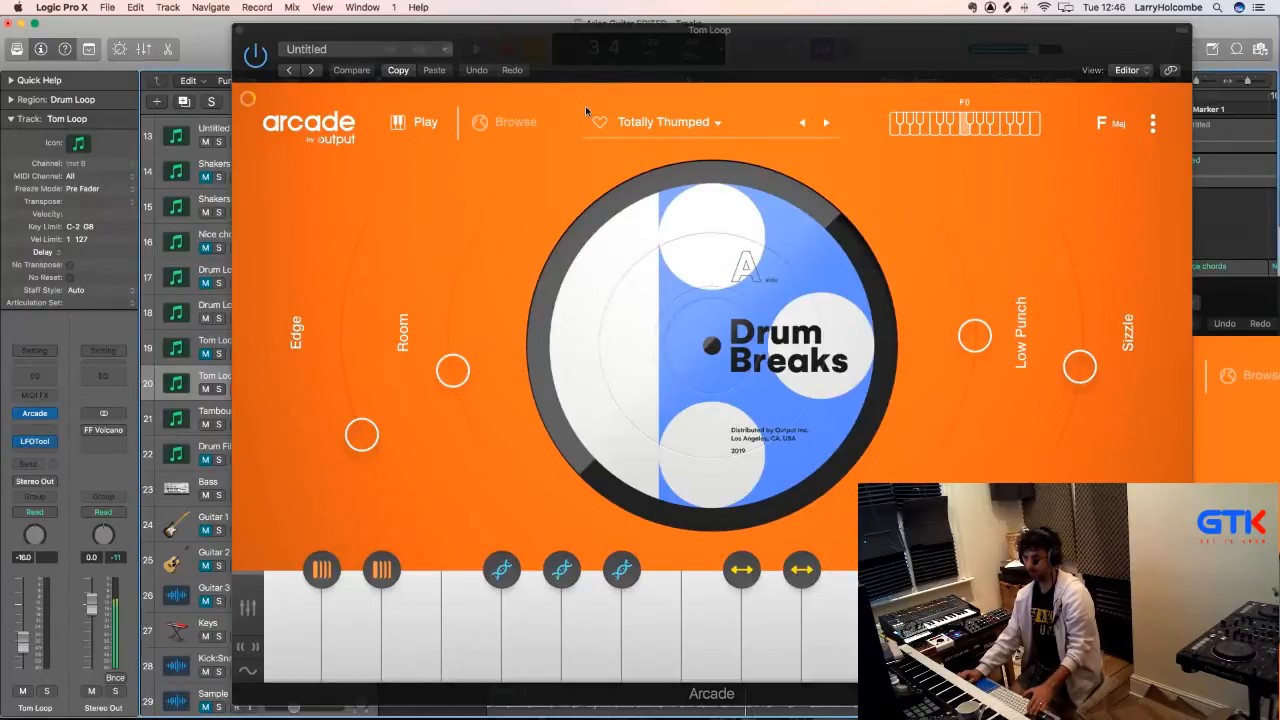
- Browse Arcade's full list of lines for another sound for the duplicate Tom Loop track
{"action": "left_click", "coordinate": [490, 122]}
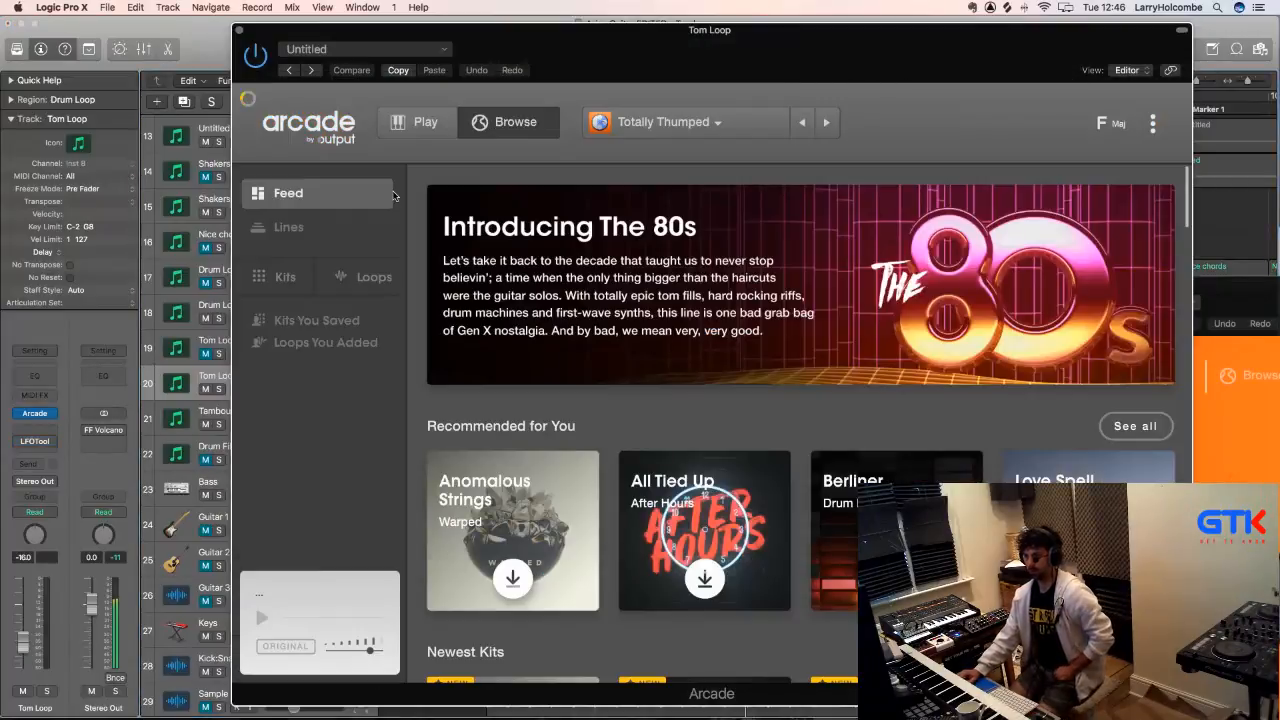
{"action": "left_click", "coordinate": [298, 227]}
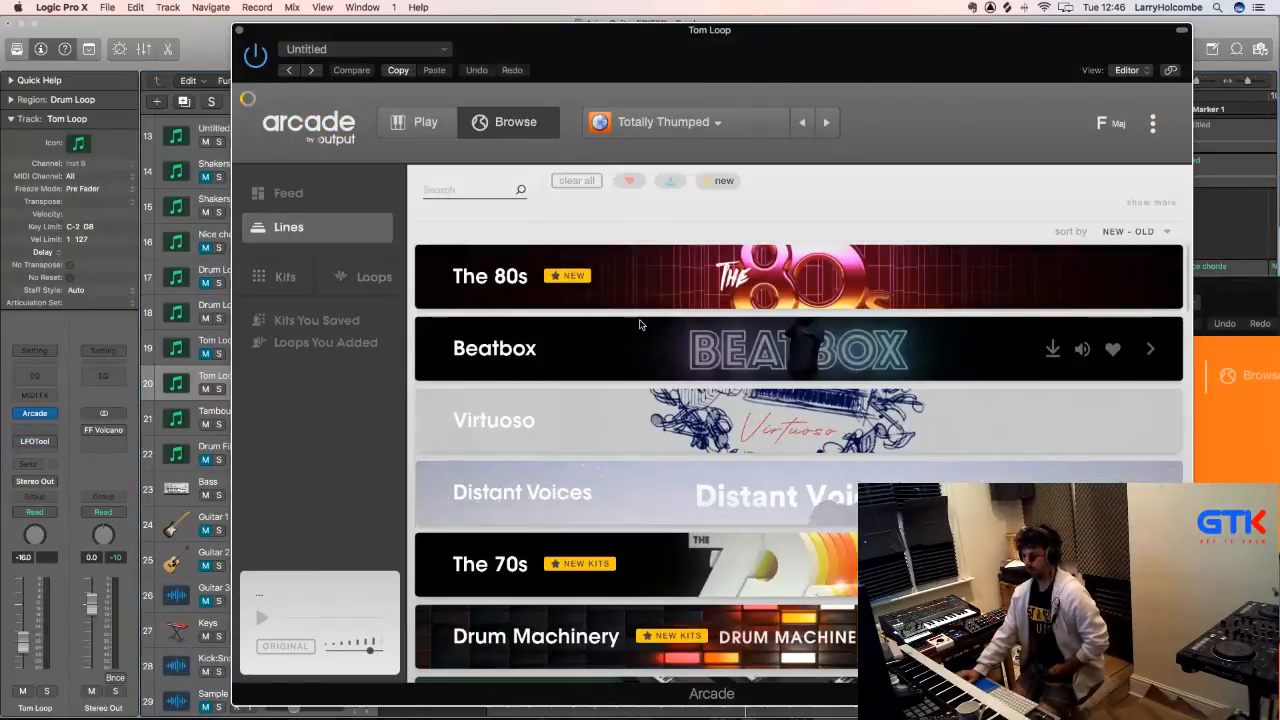
{"action": "scroll", "coordinate": [640, 325], "scroll_direction": "down", "scroll_amount": 10}
{"action": "scroll", "coordinate": [640, 325], "scroll_direction": "down", "scroll_amount": 15}
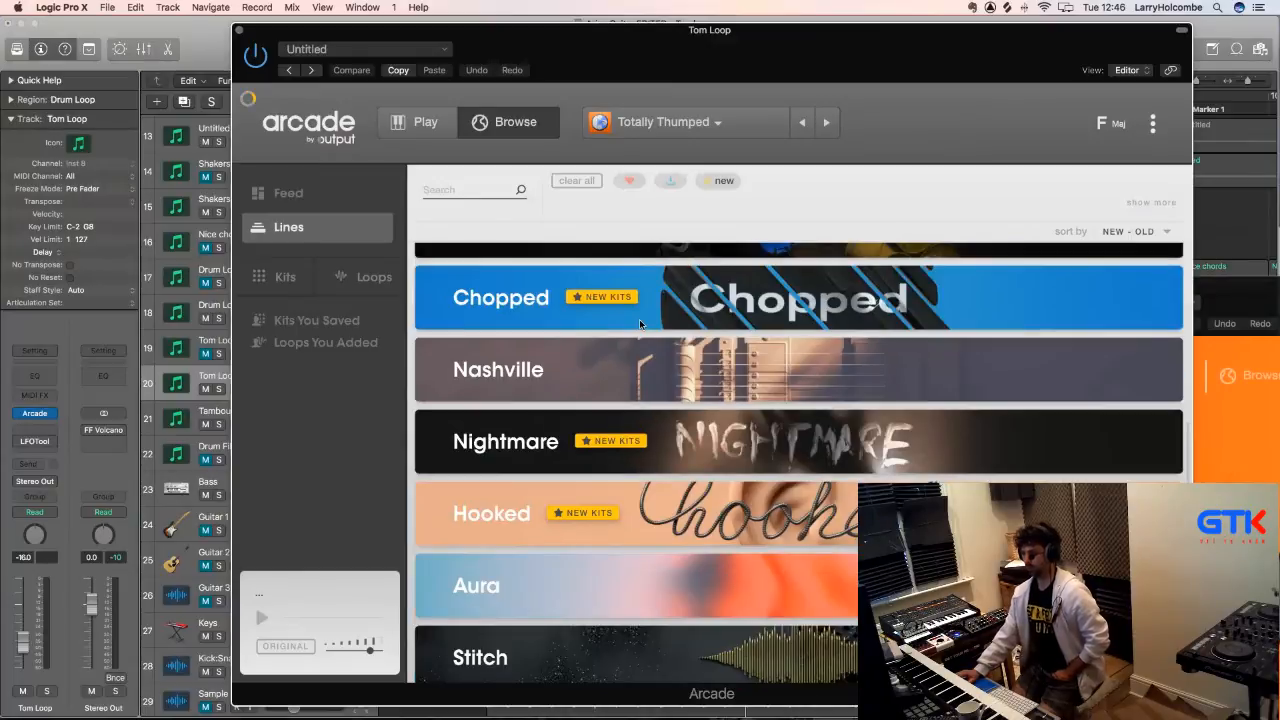
{"action": "scroll", "coordinate": [640, 323], "scroll_direction": "down", "scroll_amount": 7}
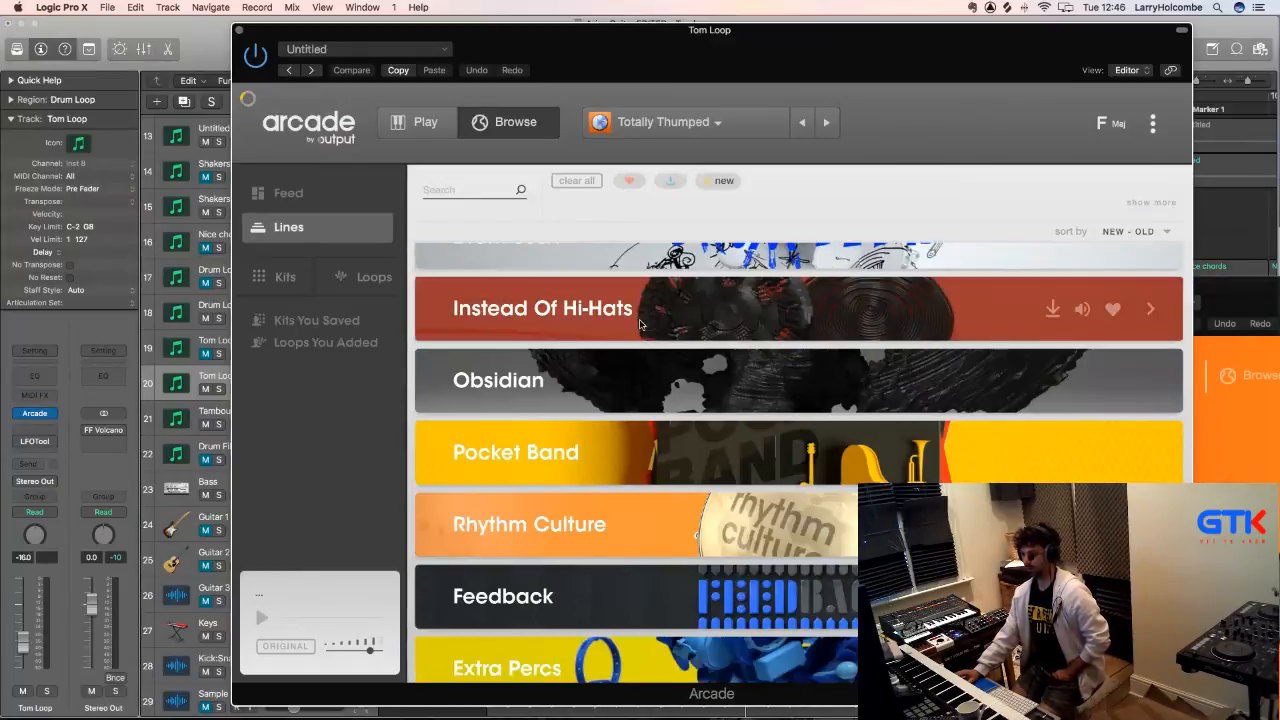
{"action": "scroll", "coordinate": [640, 323], "scroll_direction": "down", "scroll_amount": 5}
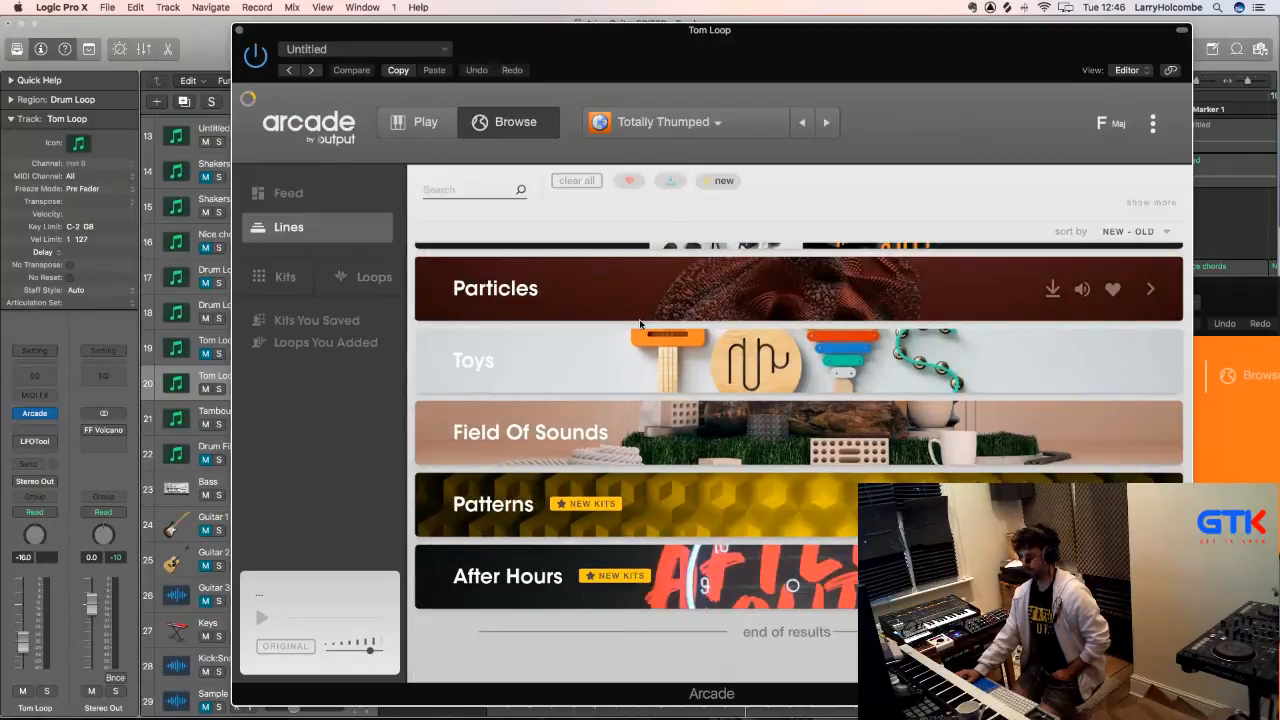
- Open the Rhythm Culture line in Arcade and preview its Stardust Kit against the project playback
{"action": "scroll", "coordinate": [640, 323], "scroll_direction": "up", "scroll_amount": 5}
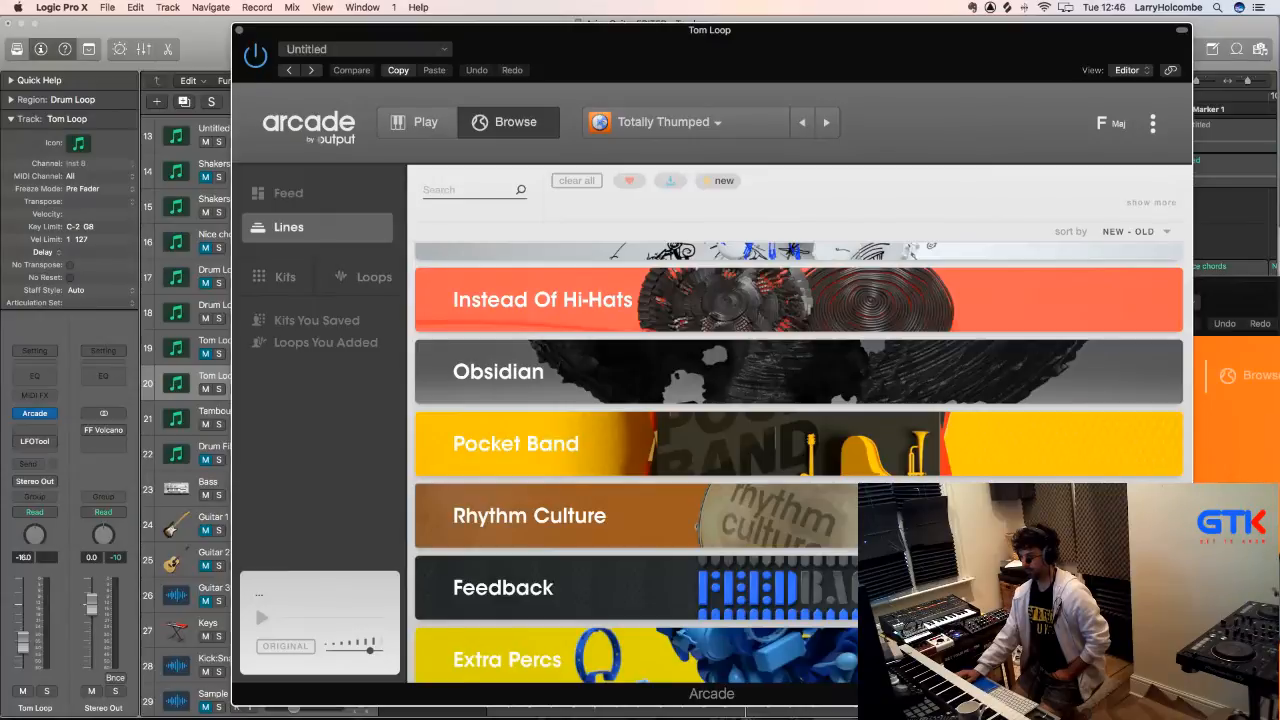
{"action": "left_click", "coordinate": [727, 520]}
{"action": "scroll", "coordinate": [727, 522], "scroll_direction": "down", "scroll_amount": 10}
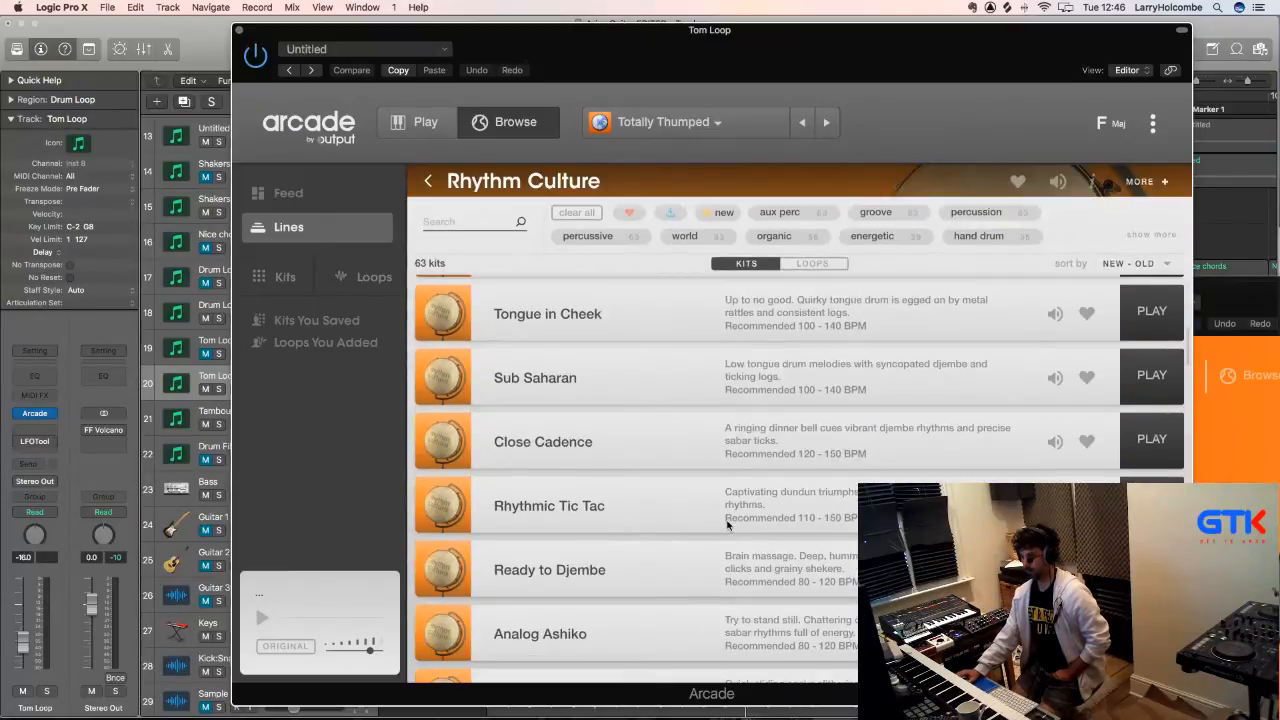
{"action": "scroll", "coordinate": [727, 523], "scroll_direction": "down", "scroll_amount": 7}
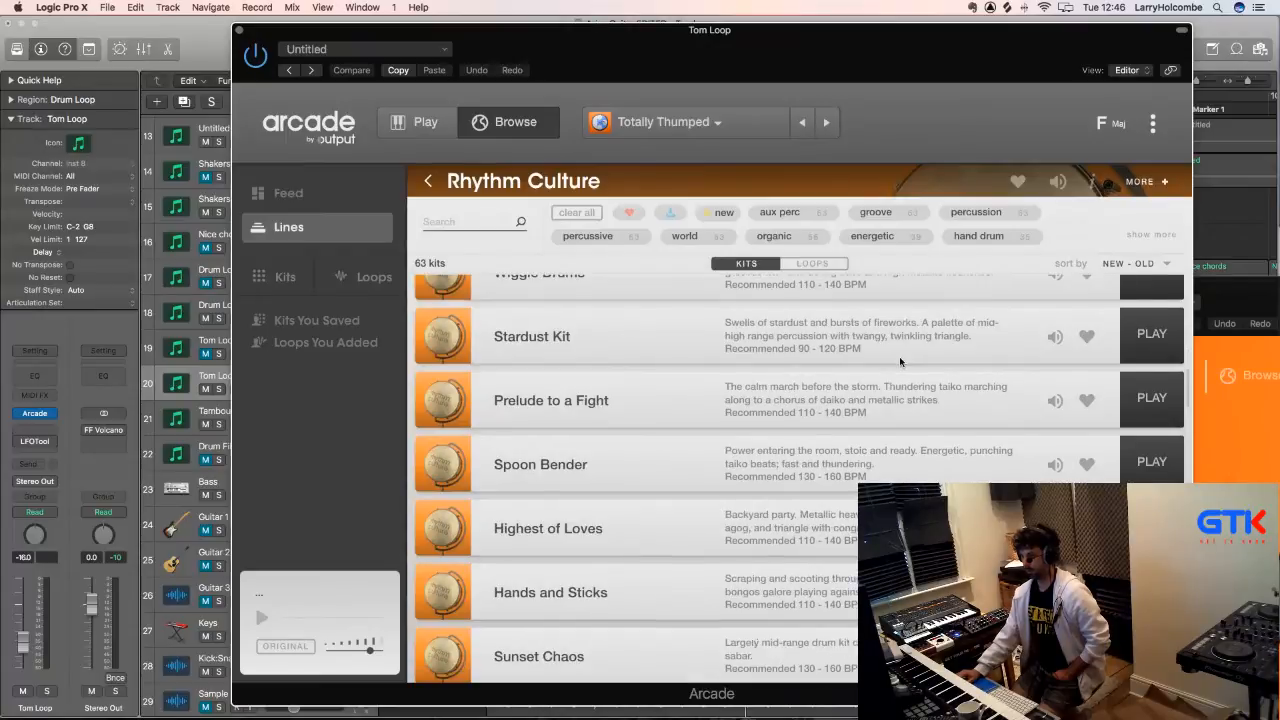
{"action": "left_click", "coordinate": [1056, 337]}
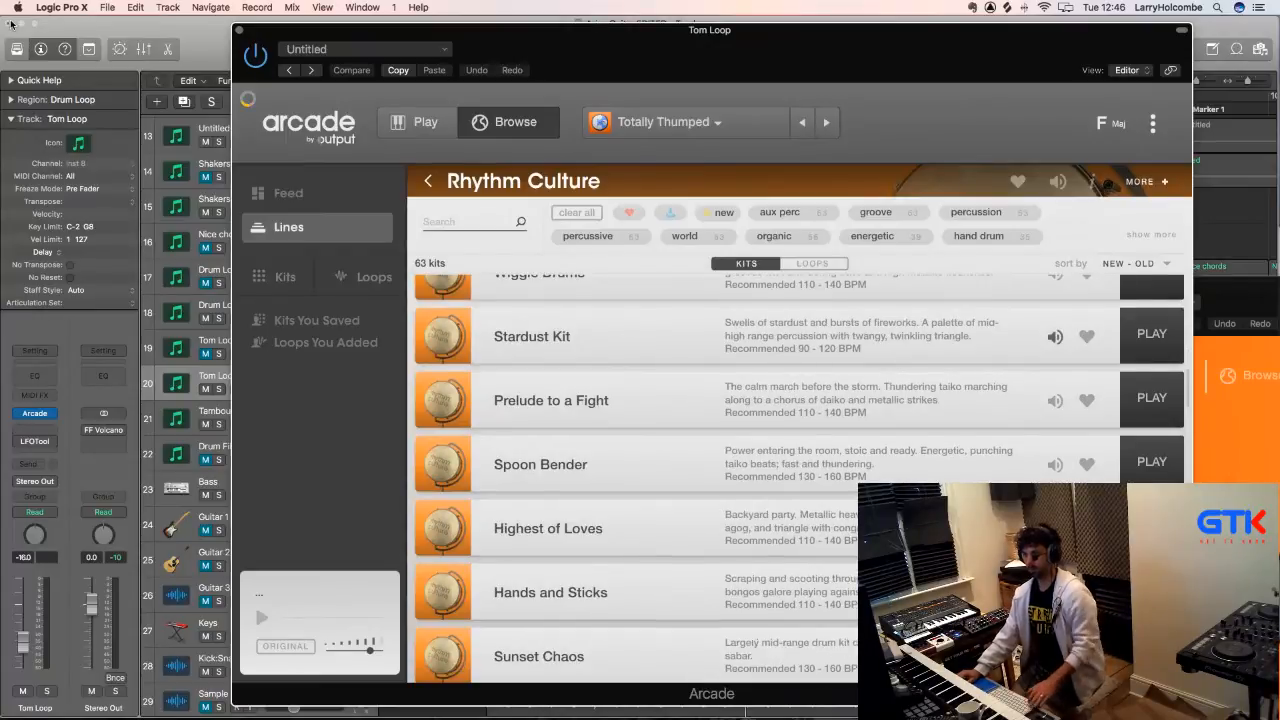
{"action": "left_click_drag", "start_coordinate": [385, 29], "coordinate": [384, 130]}
{"action": "key", "text": "space"}
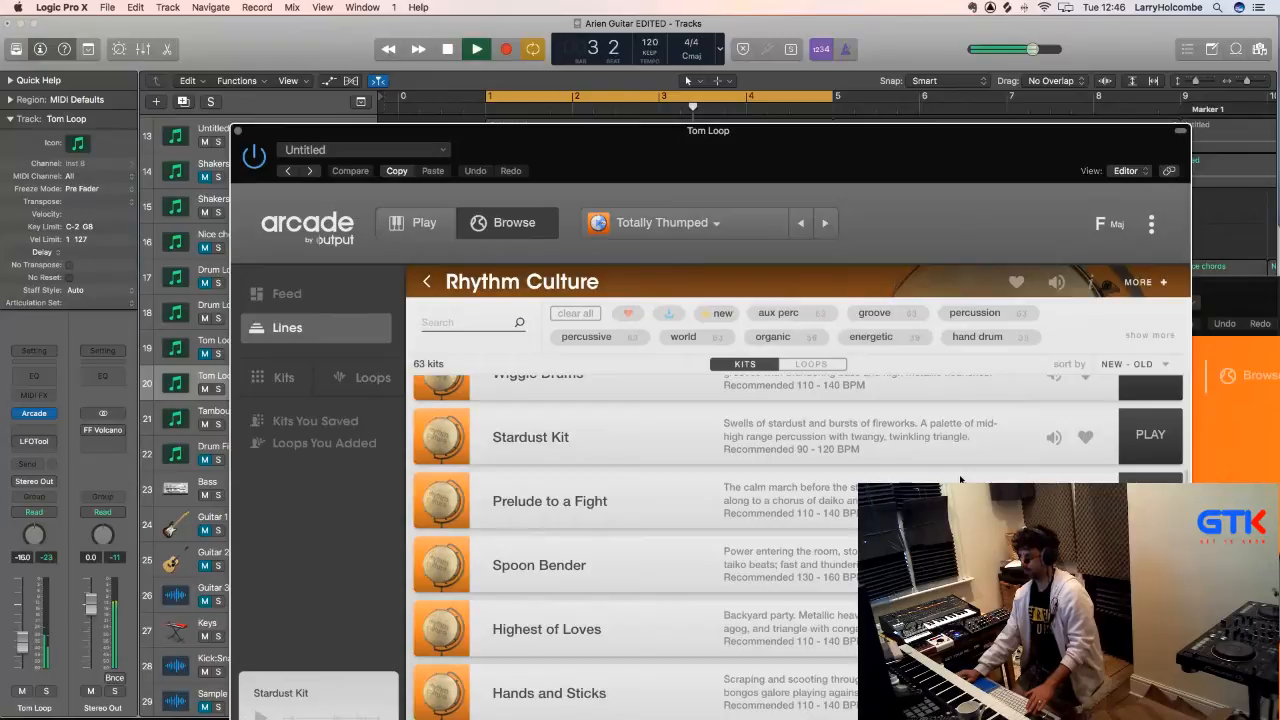
- Load the Stardust Kit from Rhythm Culture and move the plug-in window clear of the tracks area
{"action": "scroll", "coordinate": [960, 478], "scroll_direction": "down", "scroll_amount": 1}
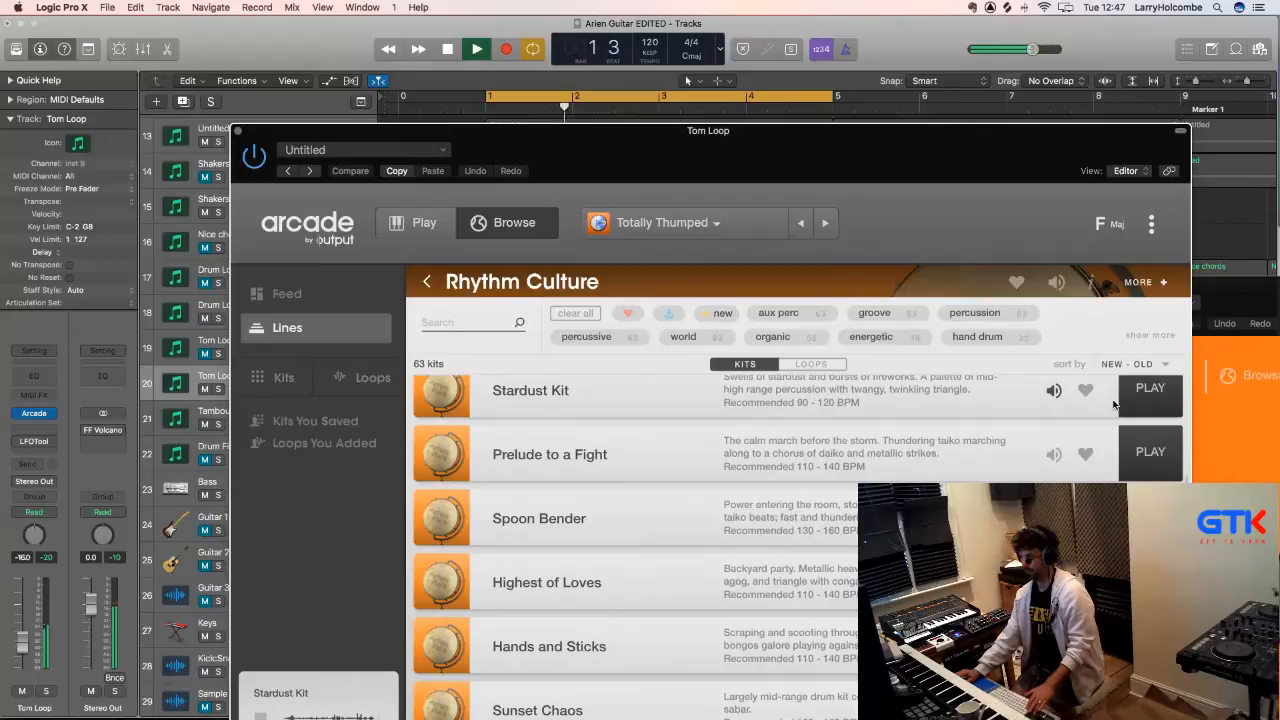
{"action": "scroll", "coordinate": [1130, 405], "scroll_direction": "up", "scroll_amount": 1}
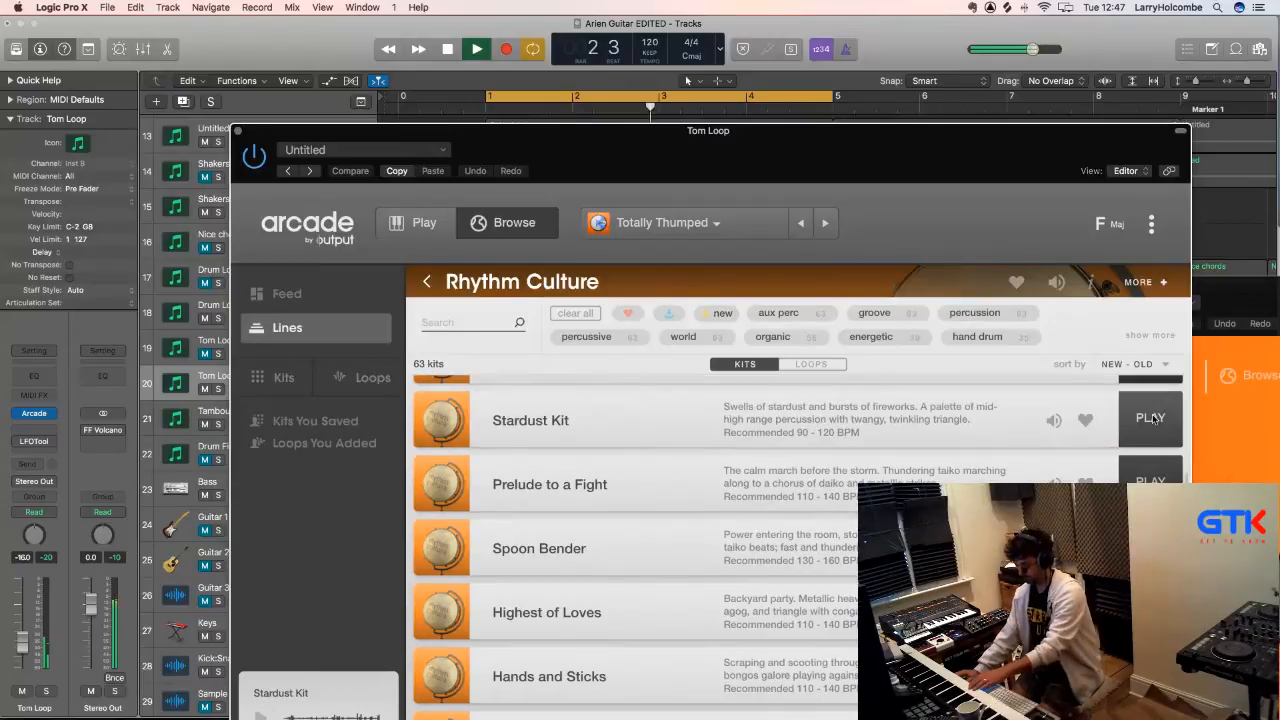
{"action": "left_click", "coordinate": [1151, 418]}
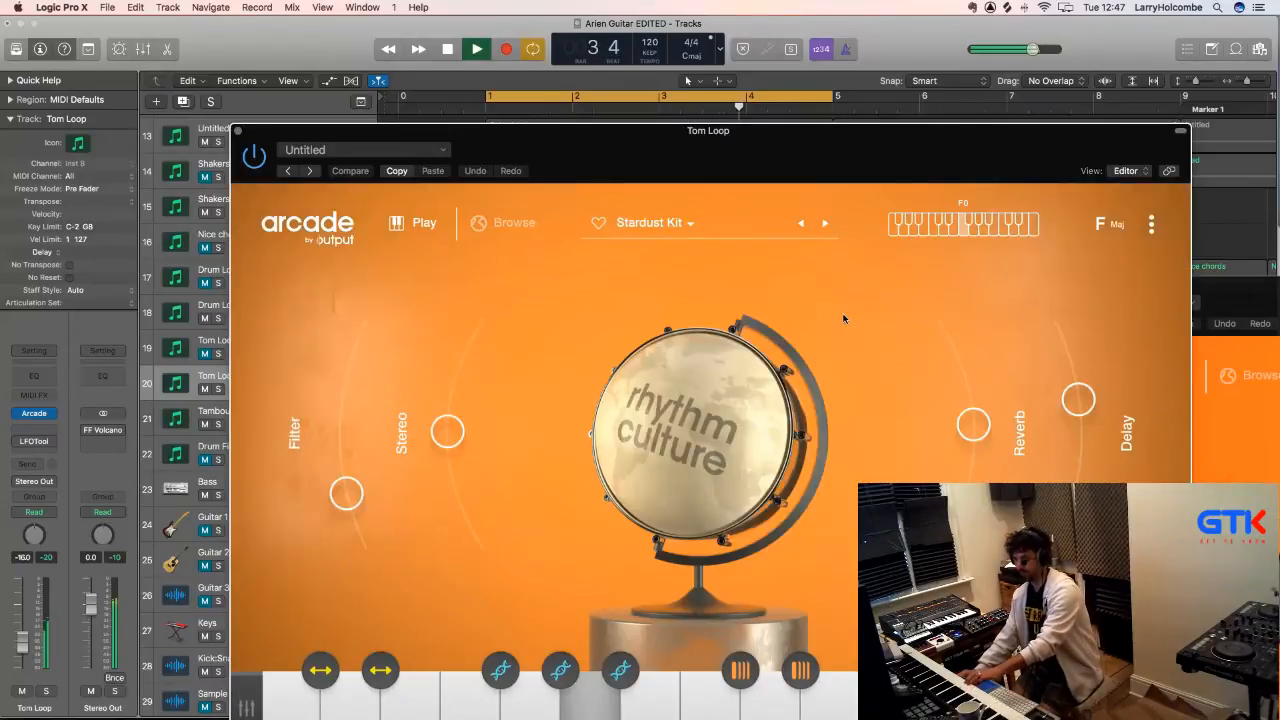
{"action": "left_click_drag", "start_coordinate": [294, 131], "coordinate": [994, 366]}
- Record a four-bar MIDI part from bar 1 on the armed Tom Loop track and quantize its region to 1/1 Note
{"action": "key", "text": "Return"}
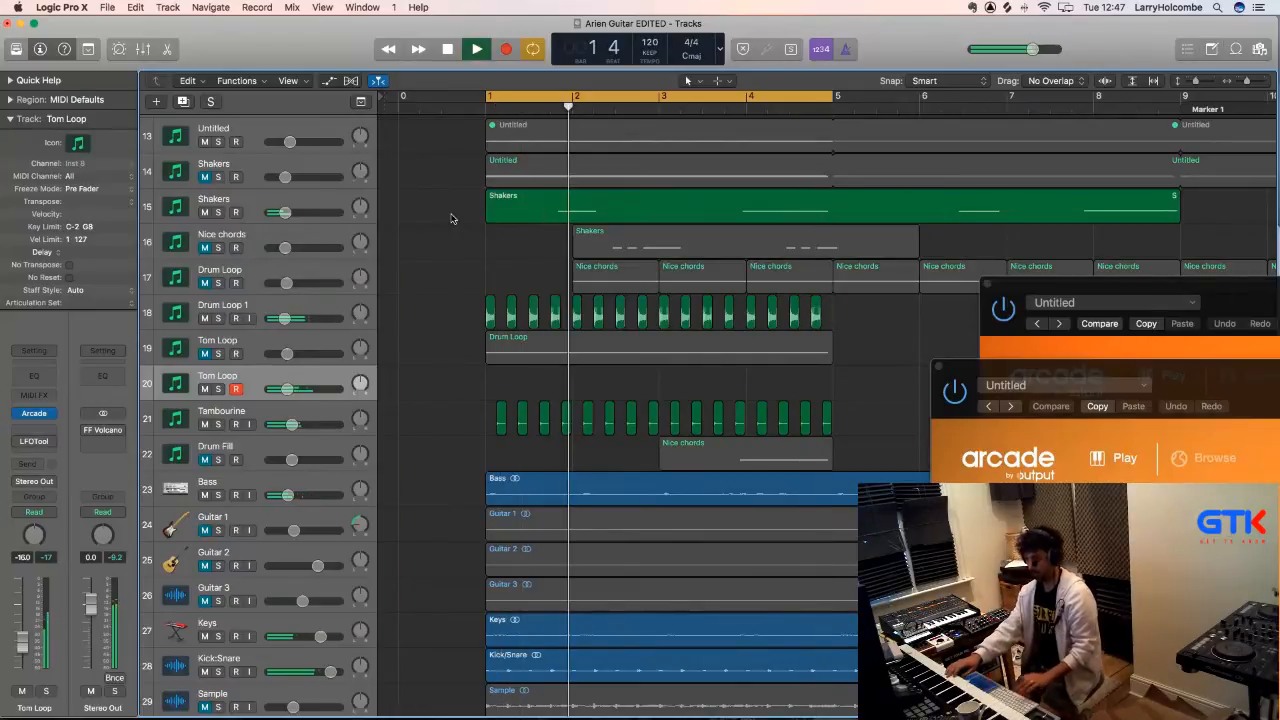
{"action": "key", "text": "r"}
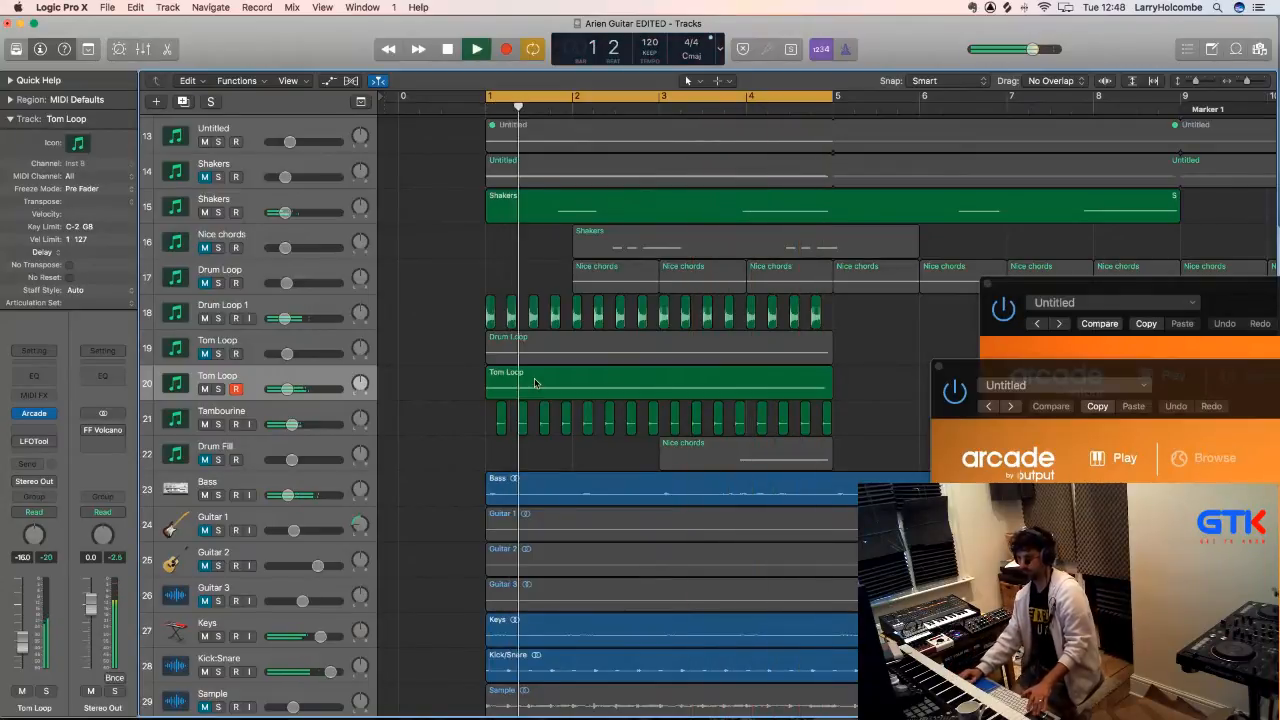
{"action": "left_click", "coordinate": [68, 101]}
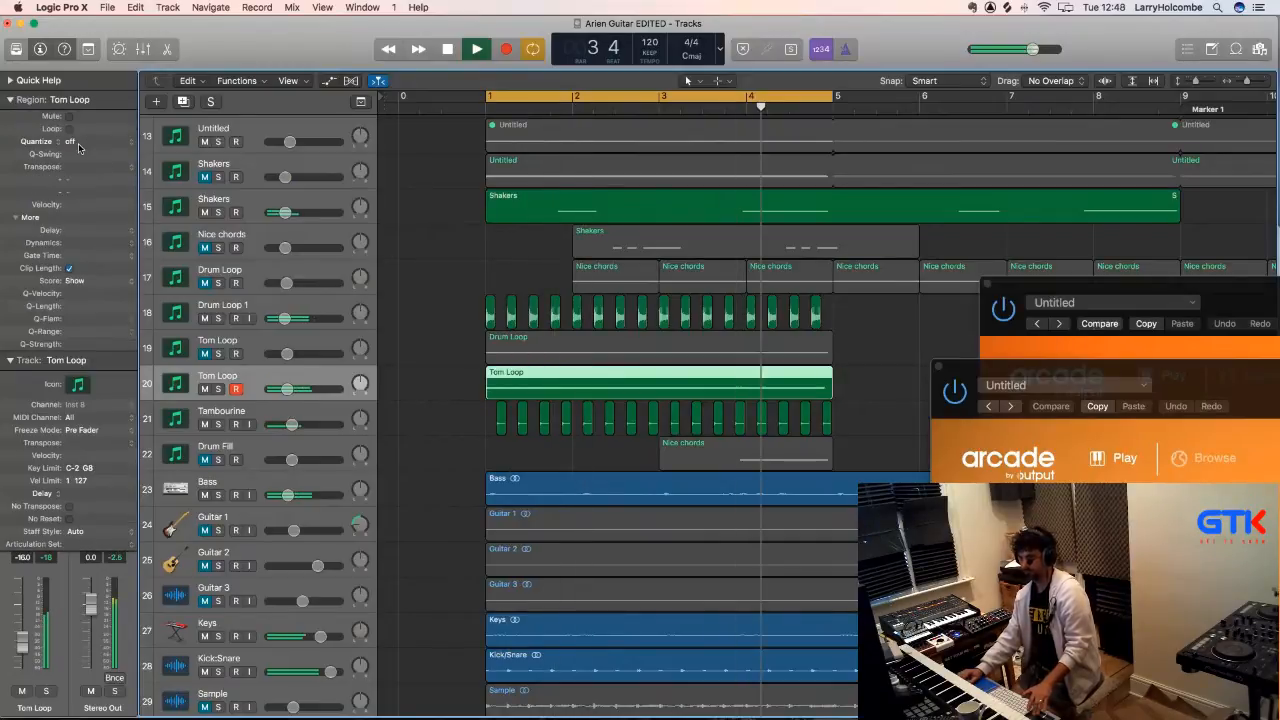
{"action": "left_click", "coordinate": [131, 143]}
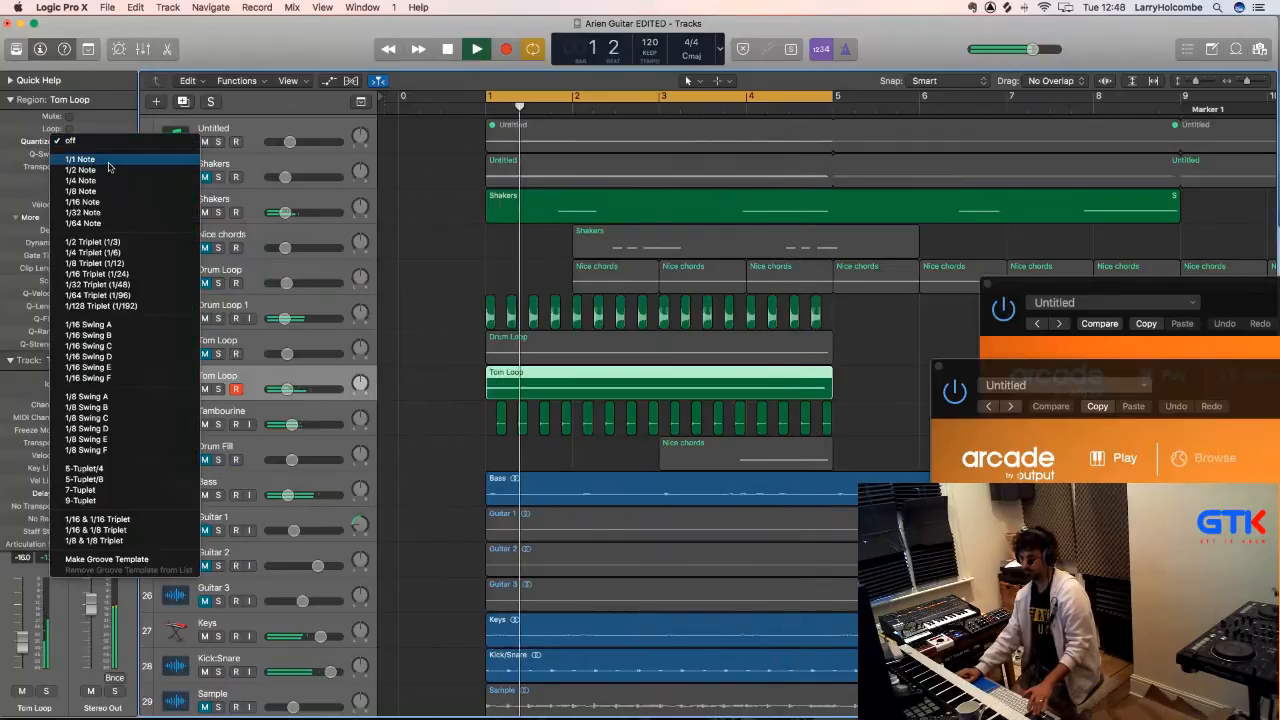
{"action": "left_click", "coordinate": [90, 155]}
{"action": "left_click", "coordinate": [447, 248]}
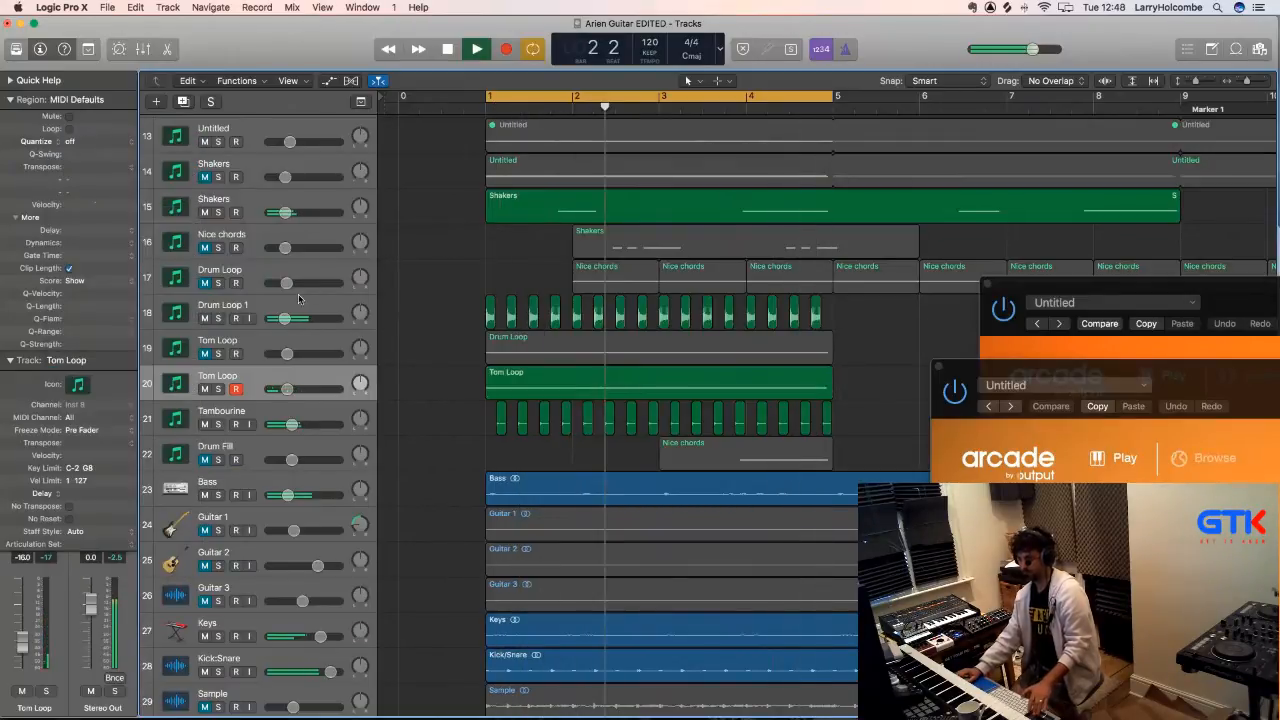
- Mute the Tambourine track and rename the armed Tom Loop track as Triangle
{"action": "left_click", "coordinate": [204, 424]}
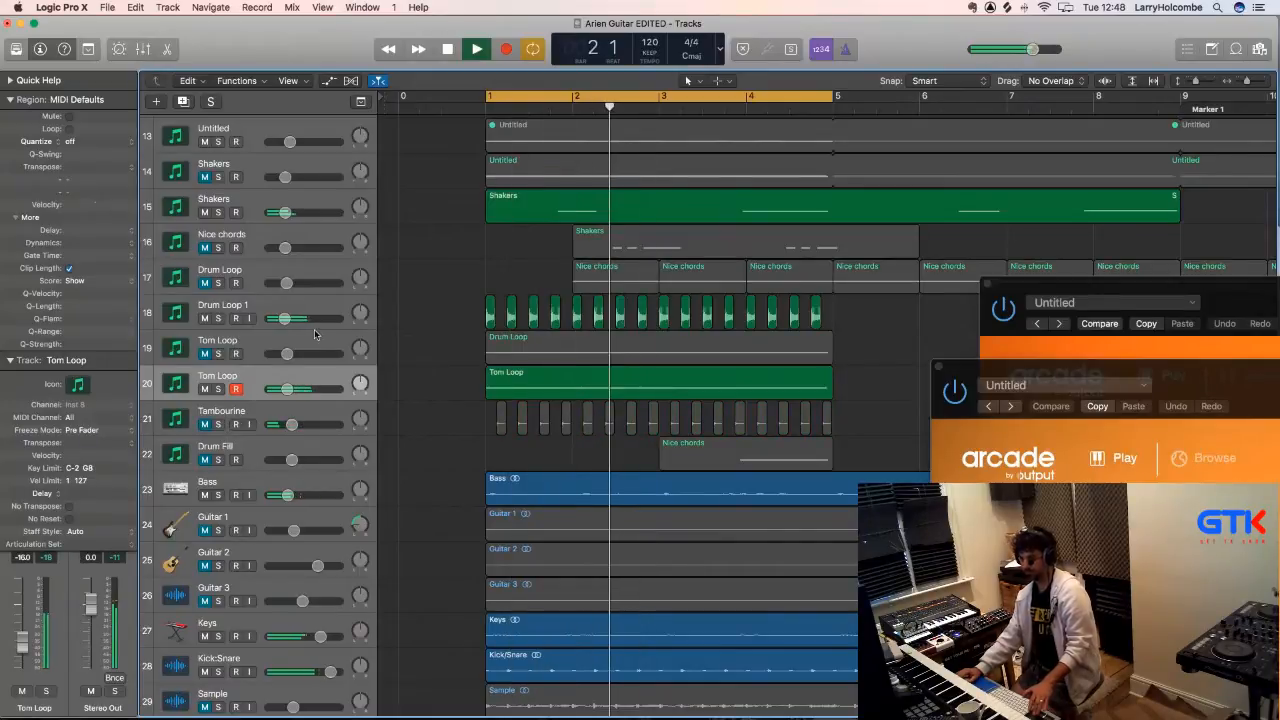
{"action": "double_click", "coordinate": [248, 374]}
{"action": "type", "text": "Trian"}
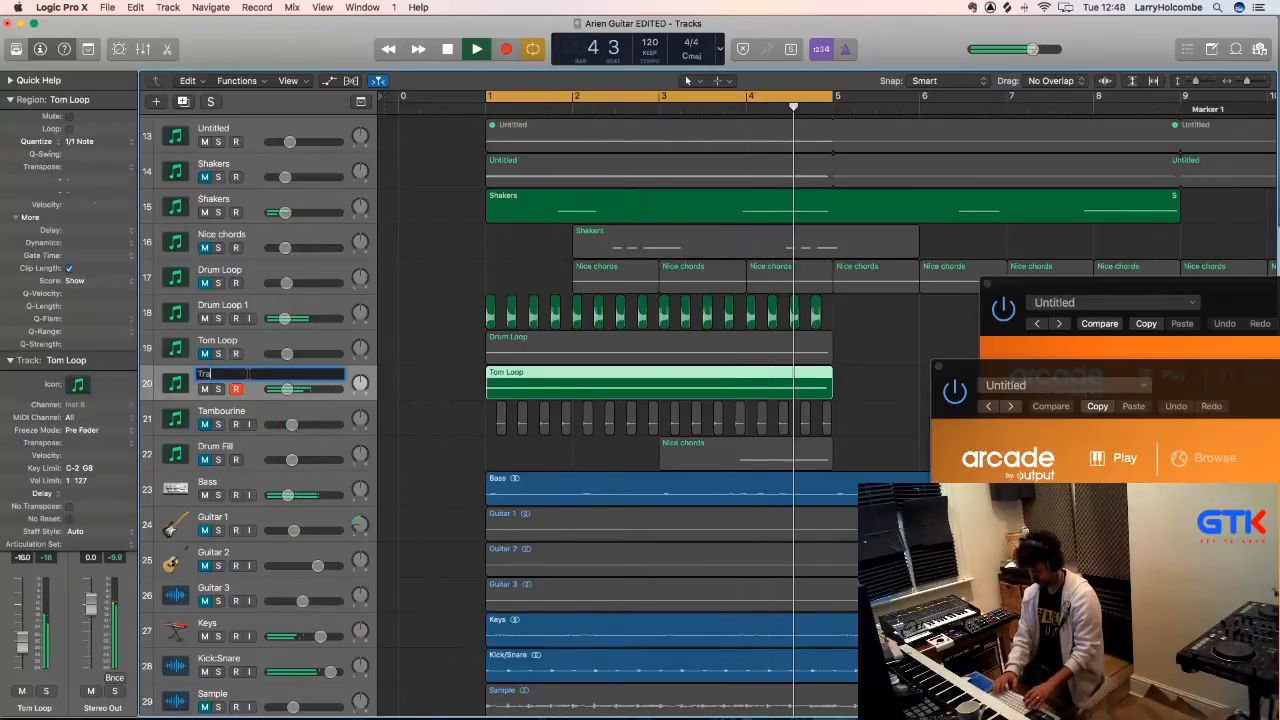
{"action": "type", "text": "gle"}
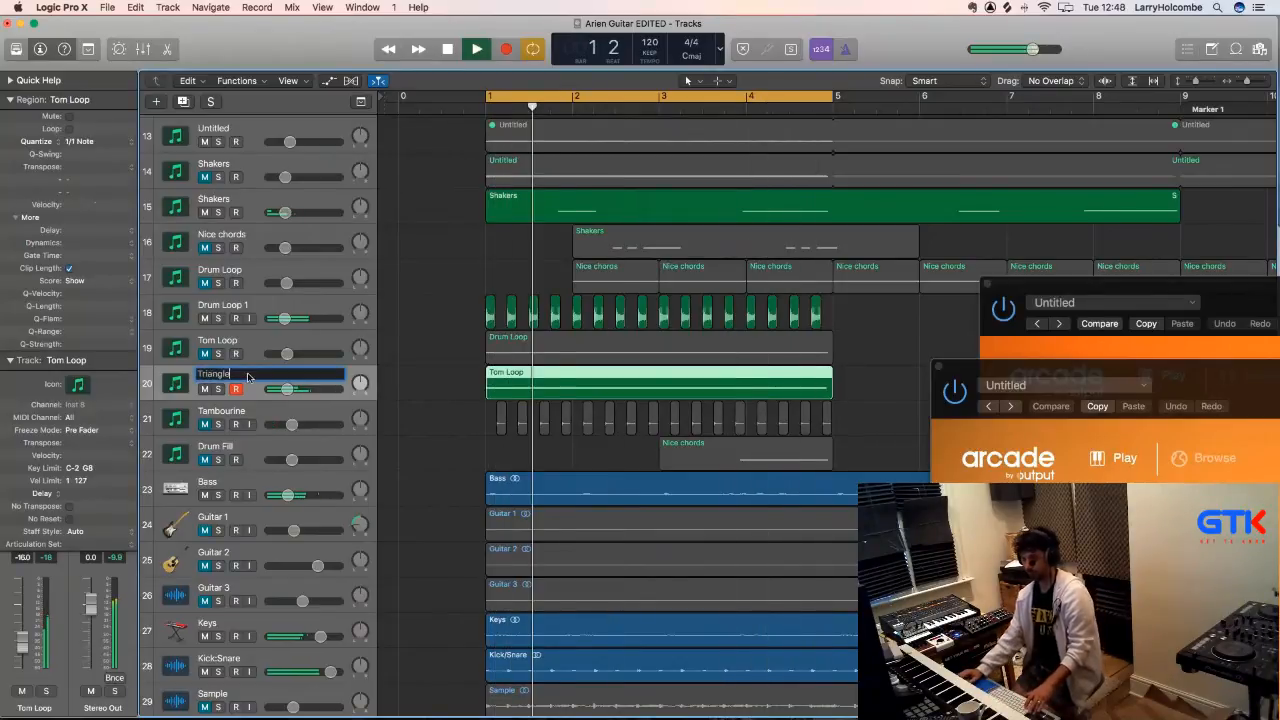
{"action": "key", "text": "Return"}
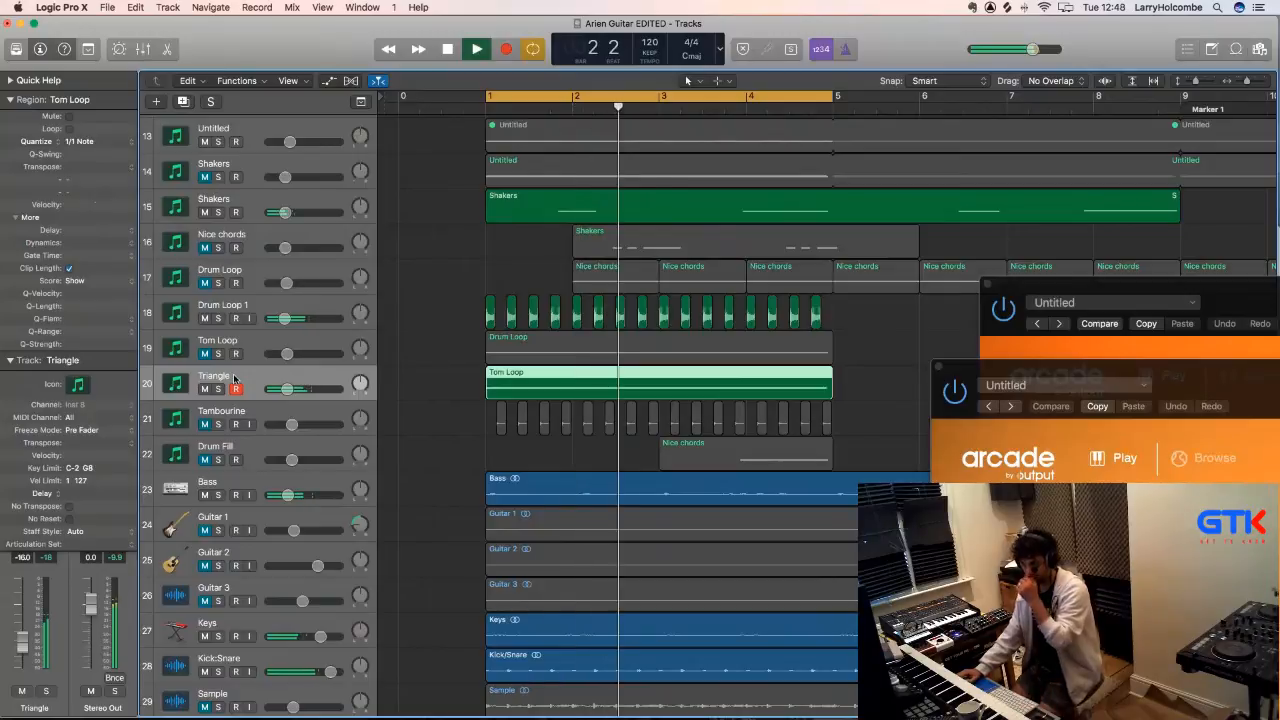
- Duplicate the Triangle track, mute the Tom Loop region on the original, and restart playback
{"action": "key", "text": "super+d"}
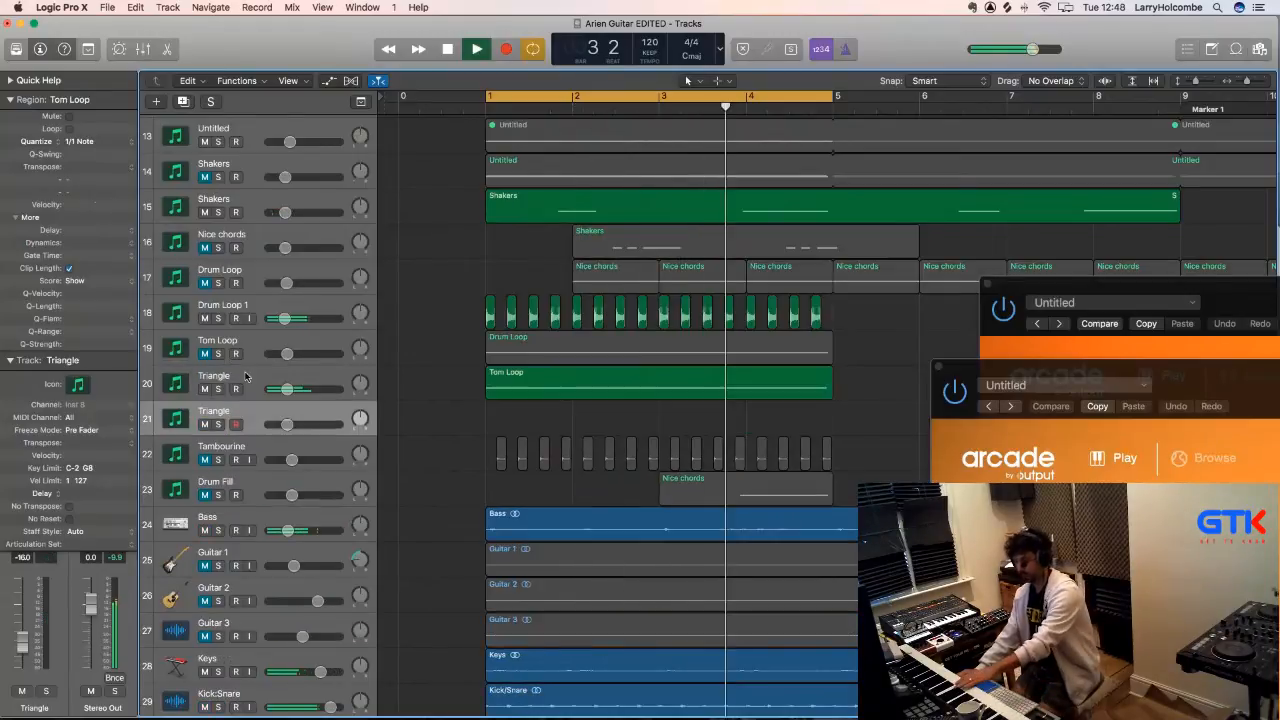
{"action": "left_click", "coordinate": [266, 413]}
{"action": "left_click", "coordinate": [537, 377]}
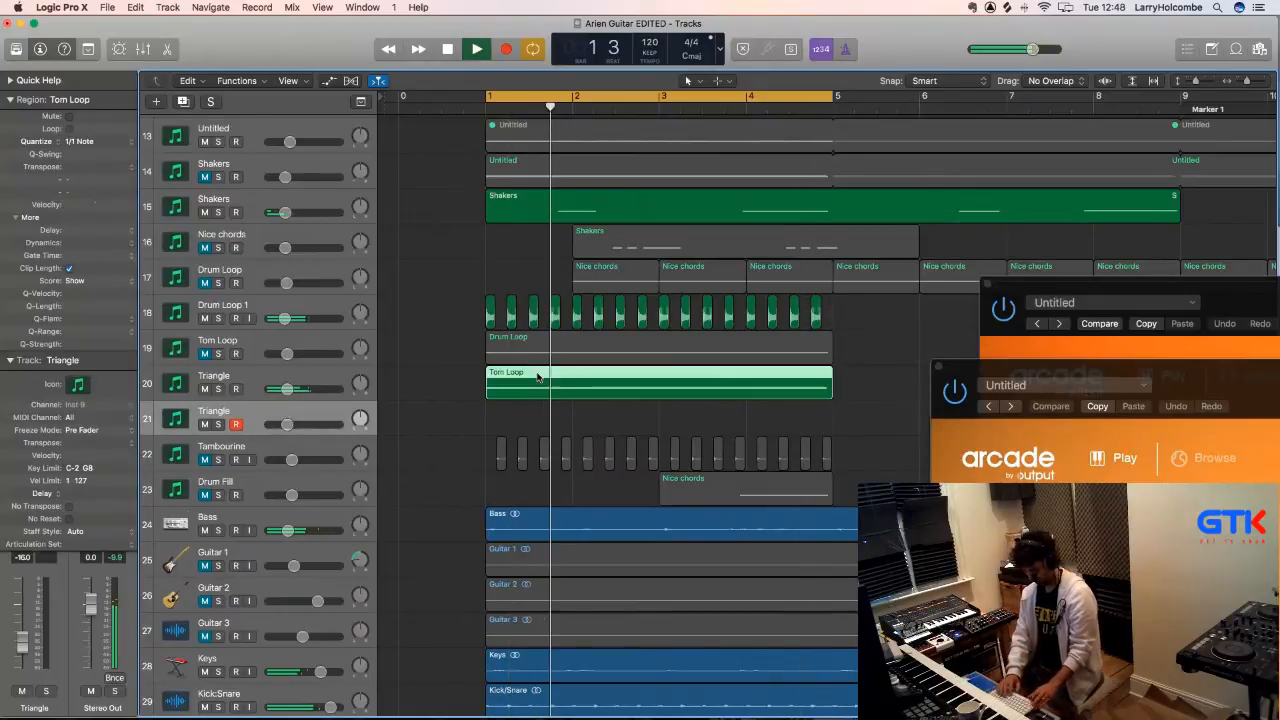
{"action": "key", "text": "space"}
{"action": "key", "text": "ctrl+m"}
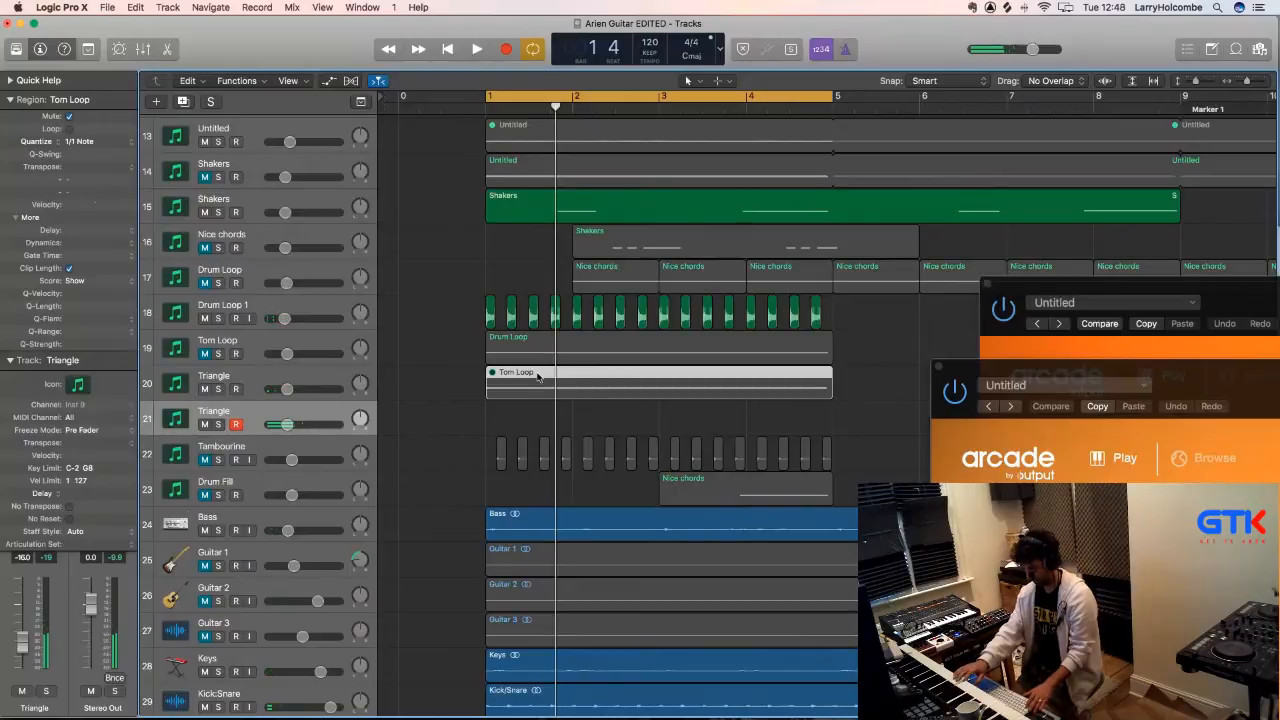
{"action": "key", "text": "space"}
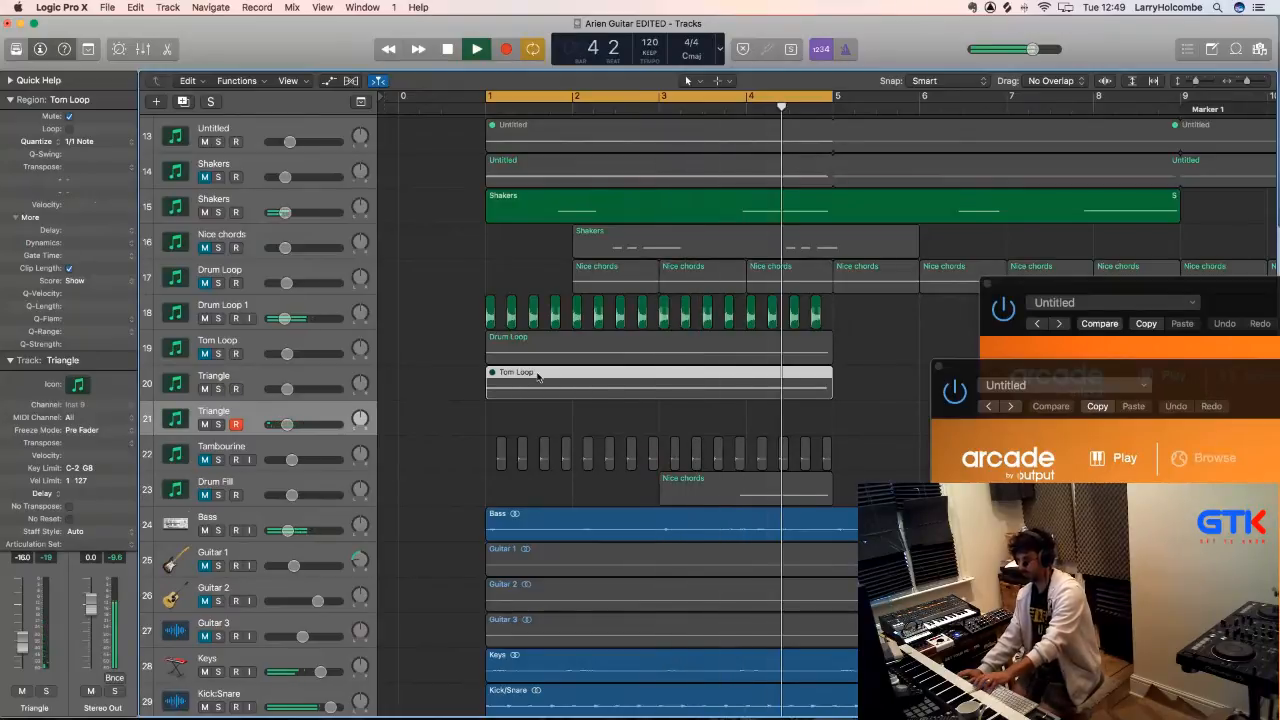
- Mute the Drum Loop 1 track, close the Tom Loop plug-in window, and collapse the region settings
{"action": "left_click", "coordinate": [204, 318]}
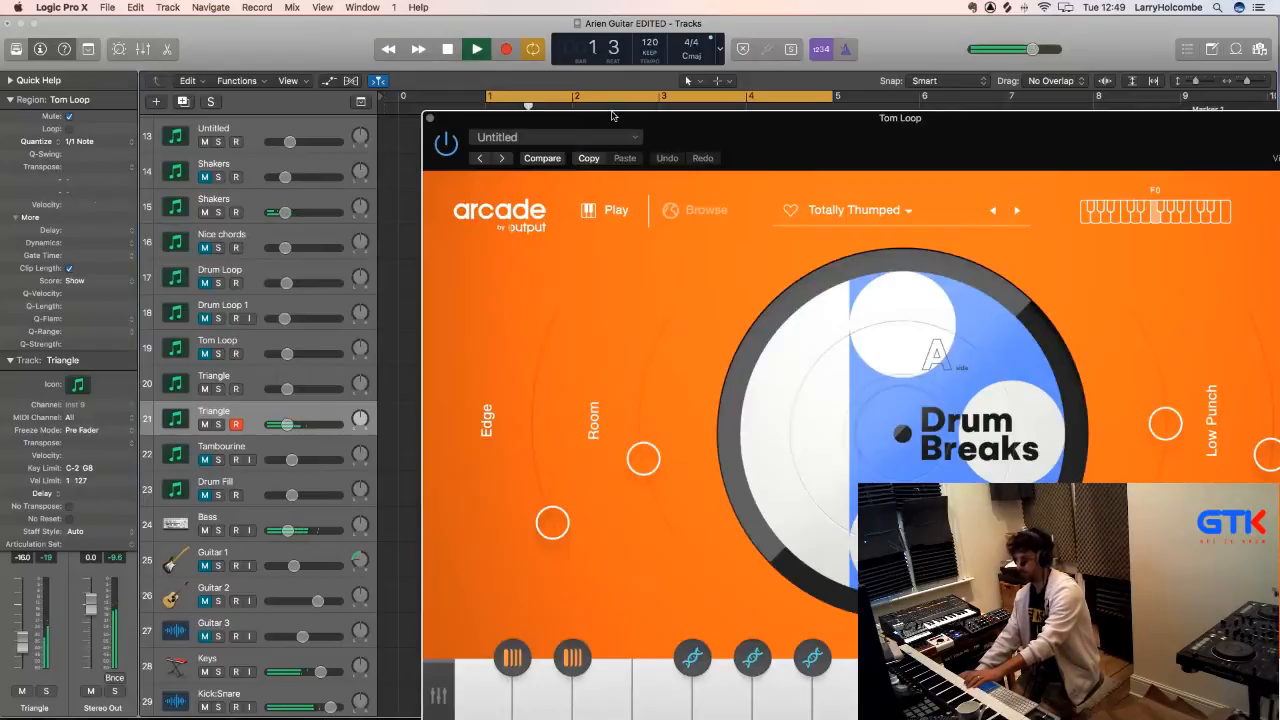
{"action": "left_click", "coordinate": [430, 118]}
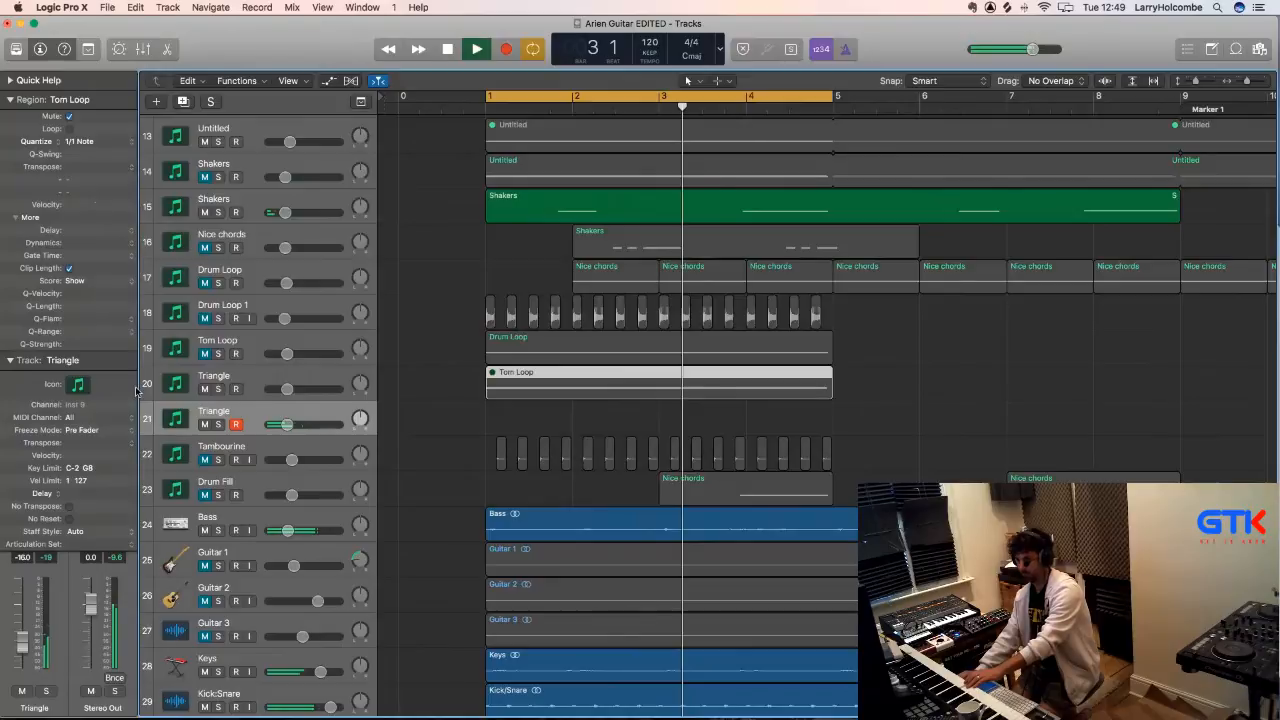
{"action": "left_click", "coordinate": [10, 100]}
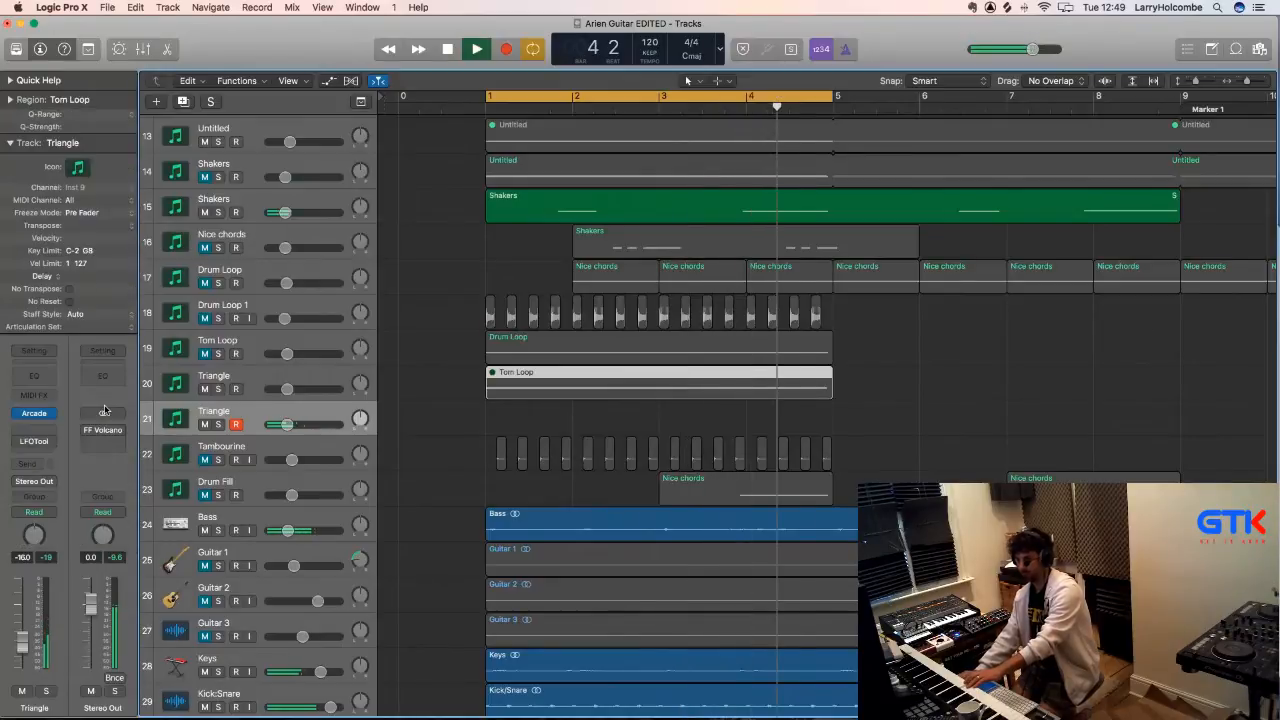
- Open Arcade on the duplicated Triangle track to audition a Stardust Kit modifier, and close its window
{"action": "left_click", "coordinate": [33, 415]}
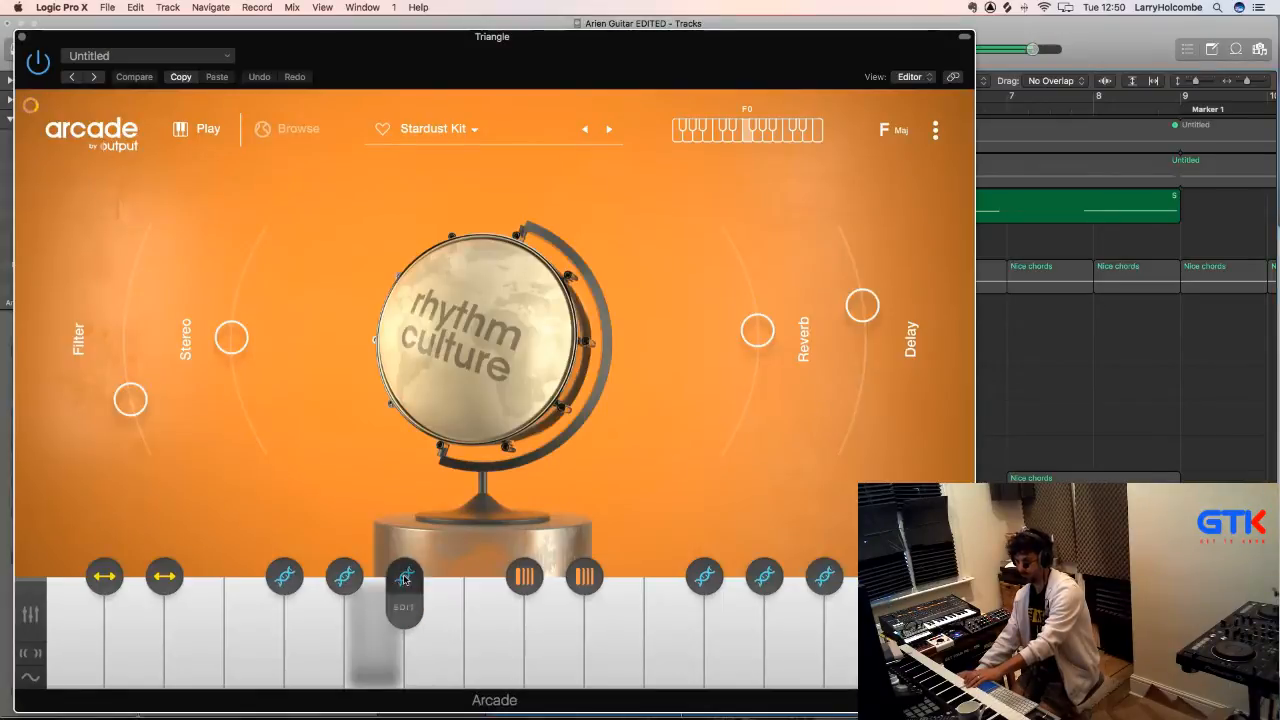
{"action": "left_click", "coordinate": [347, 578]}
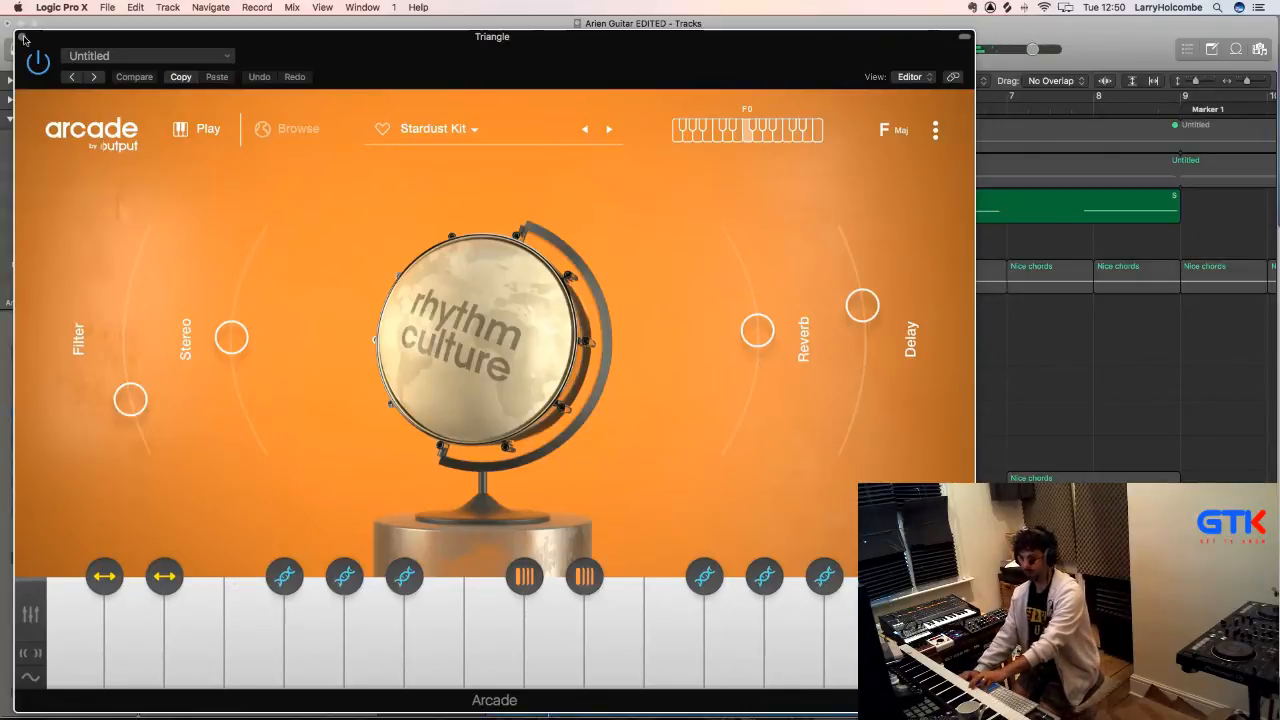
{"action": "key", "text": "super+w"}
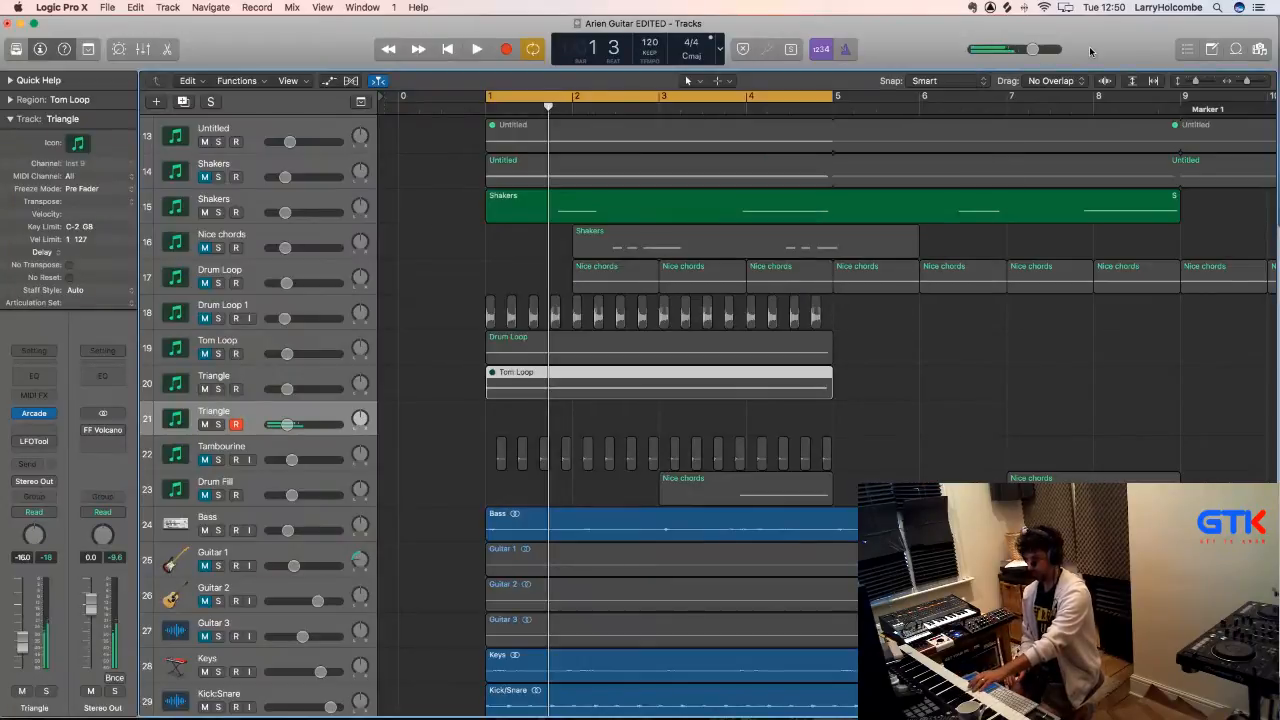
- Record a new four-bar part from bar 1 on the duplicated Triangle track
{"action": "key", "text": "Return"}
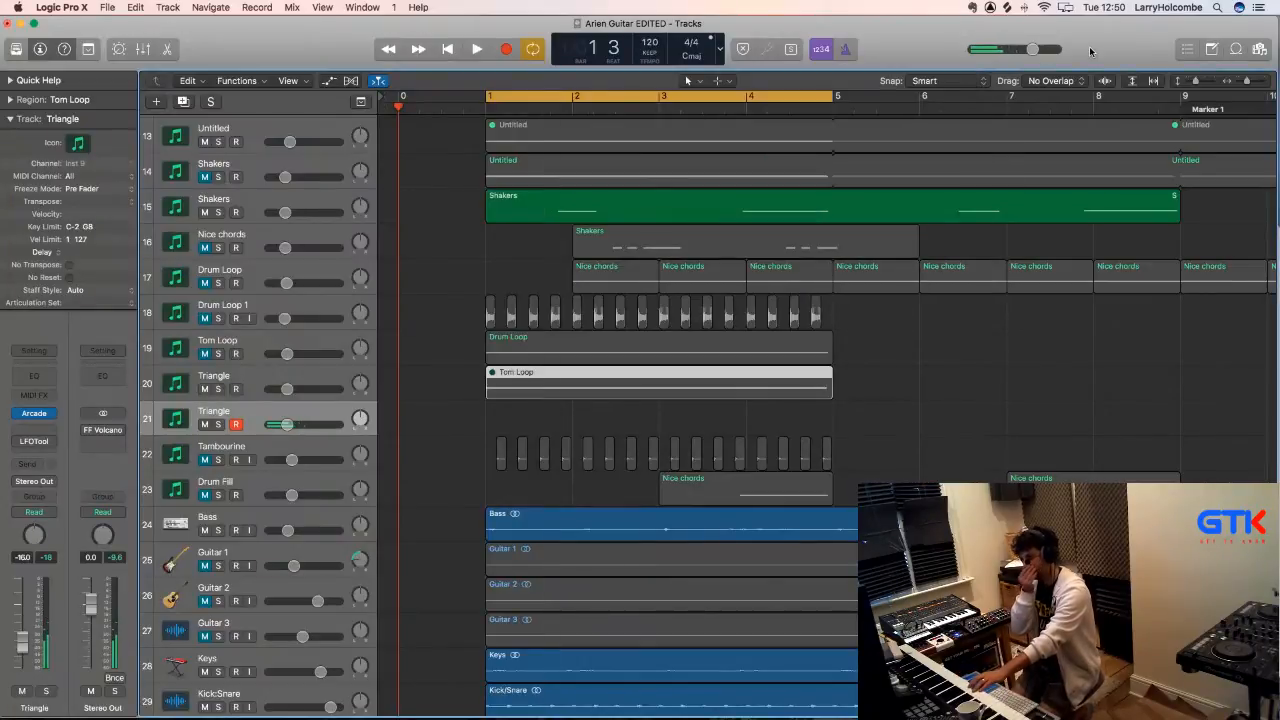
{"action": "key", "text": "r"}
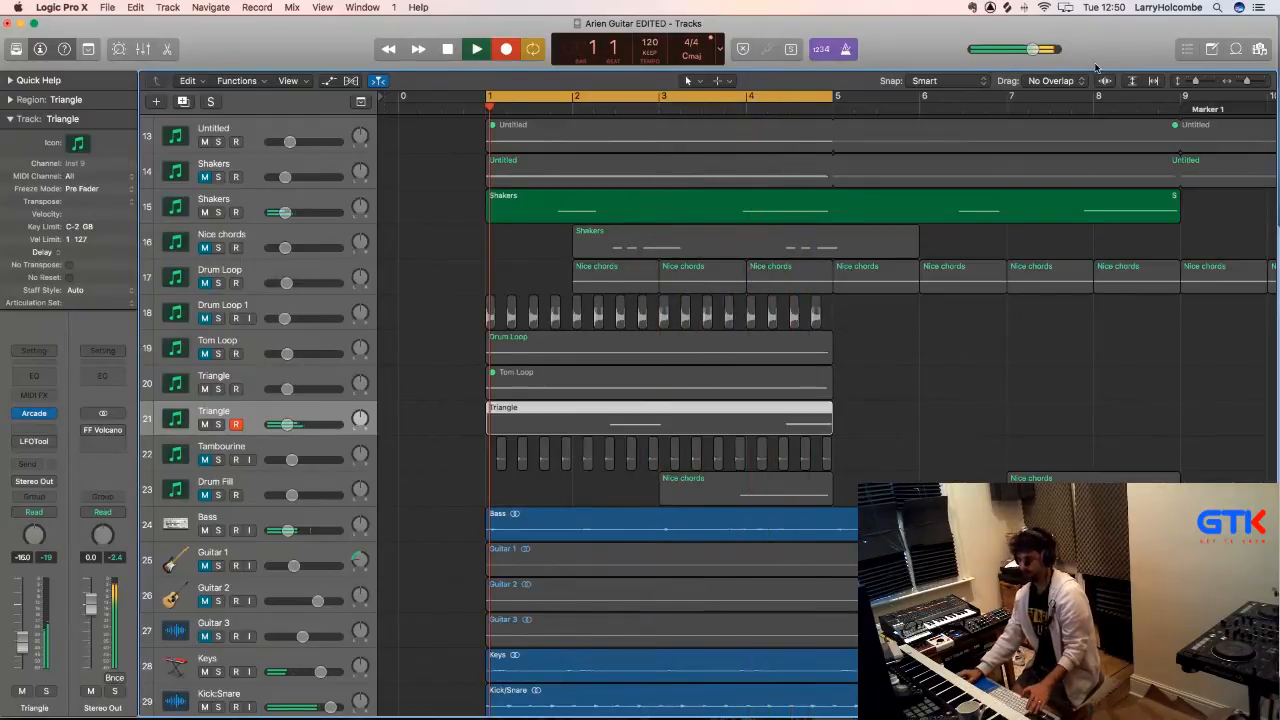
{"action": "key", "text": "space"}
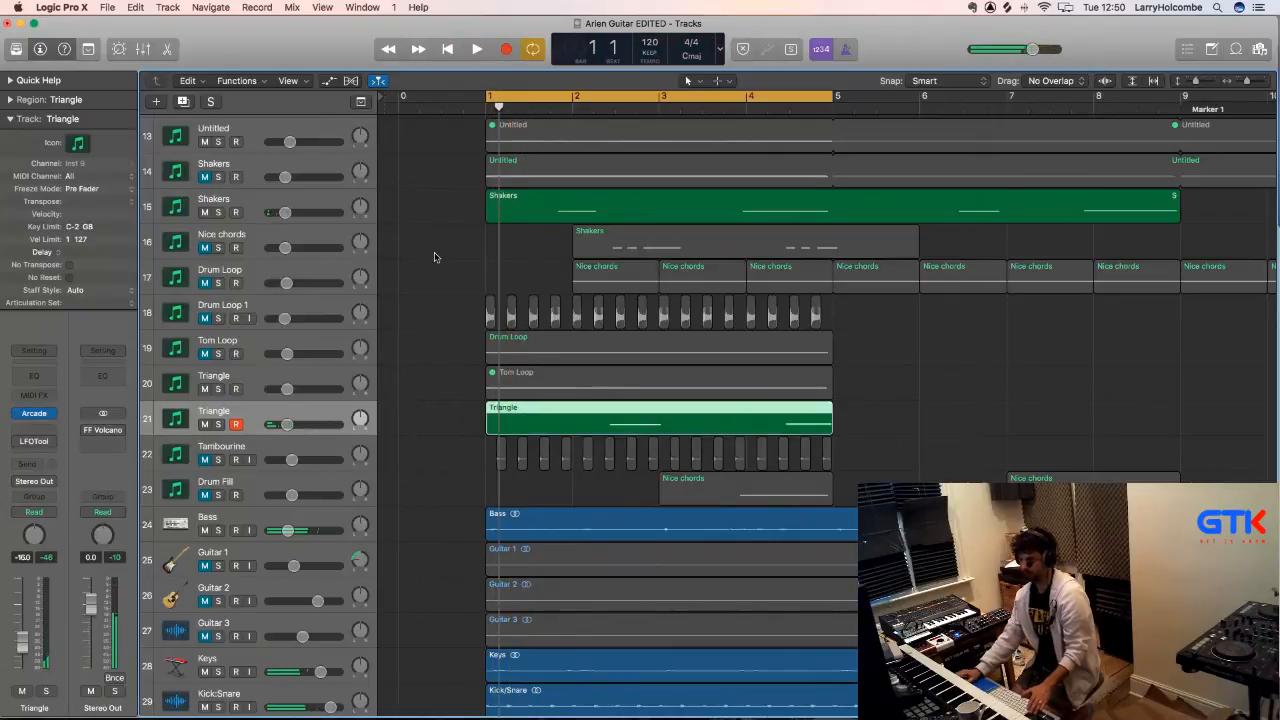
- Quantize the last note of the Triangle region to 1/16 Note and shift it slightly later in the Piano Roll
{"action": "key", "text": "e"}
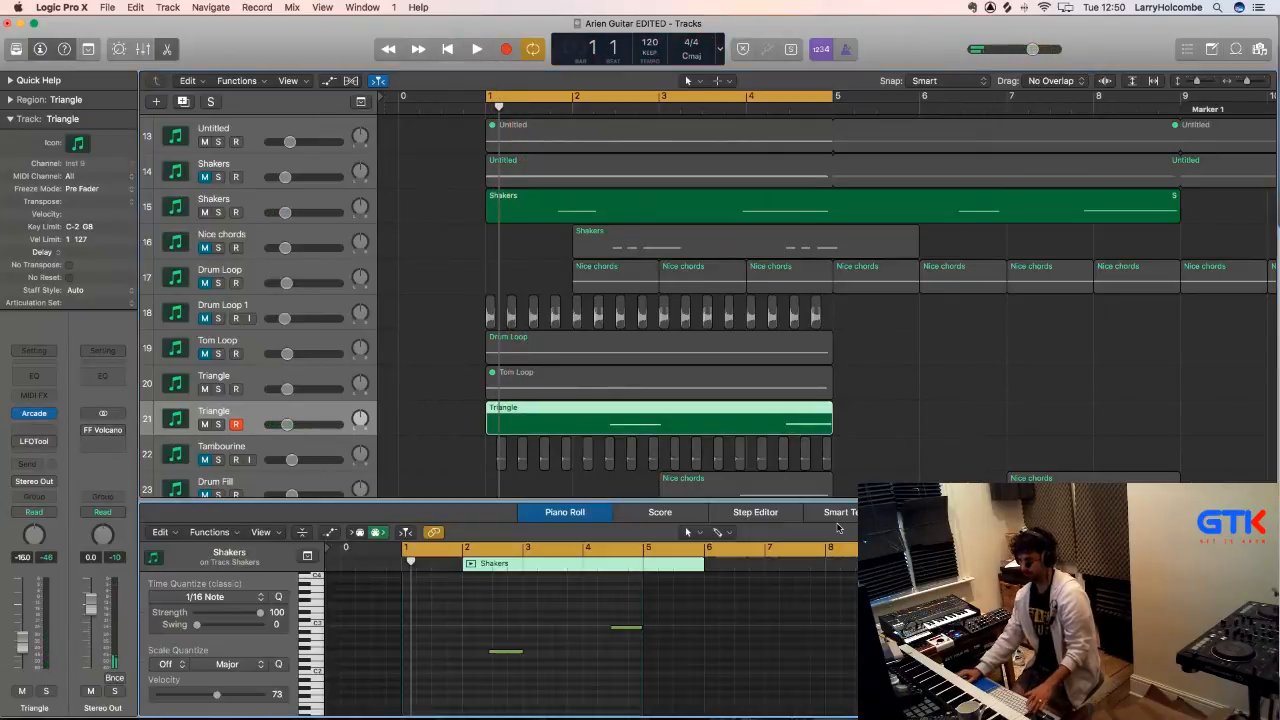
{"action": "left_click_drag", "start_coordinate": [537, 618], "coordinate": [714, 686]}
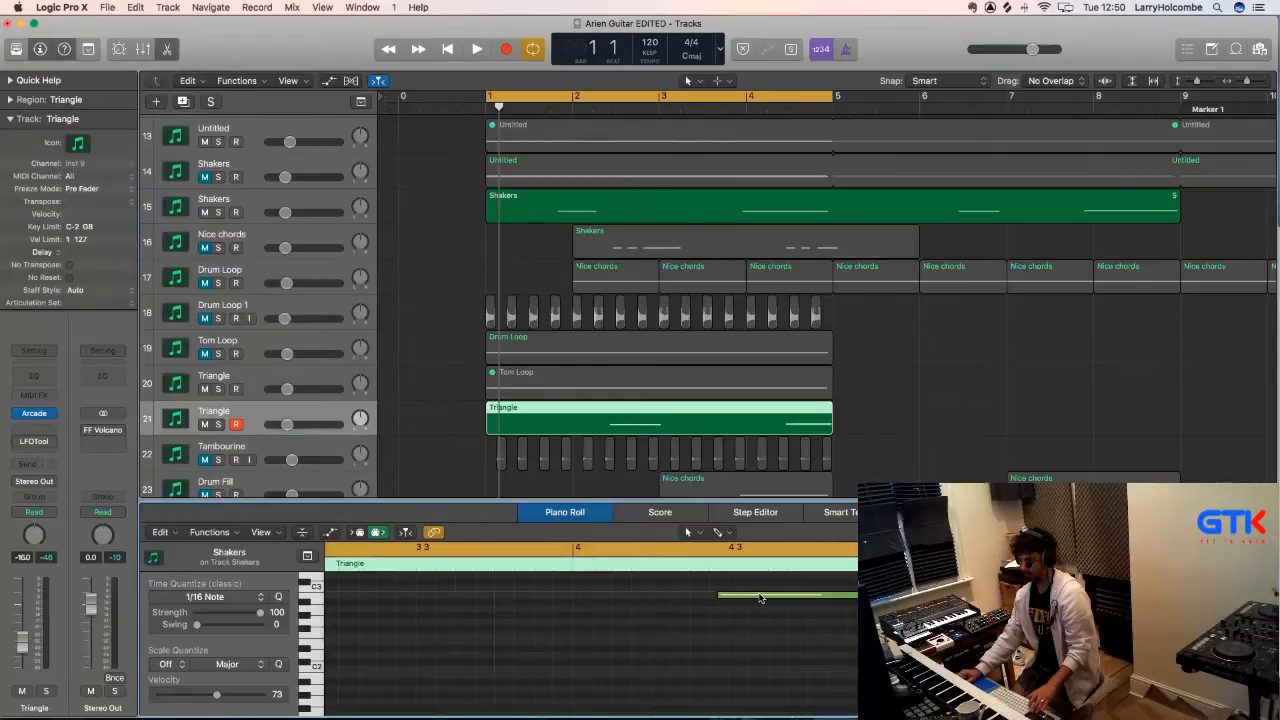
{"action": "left_click", "coordinate": [283, 597]}
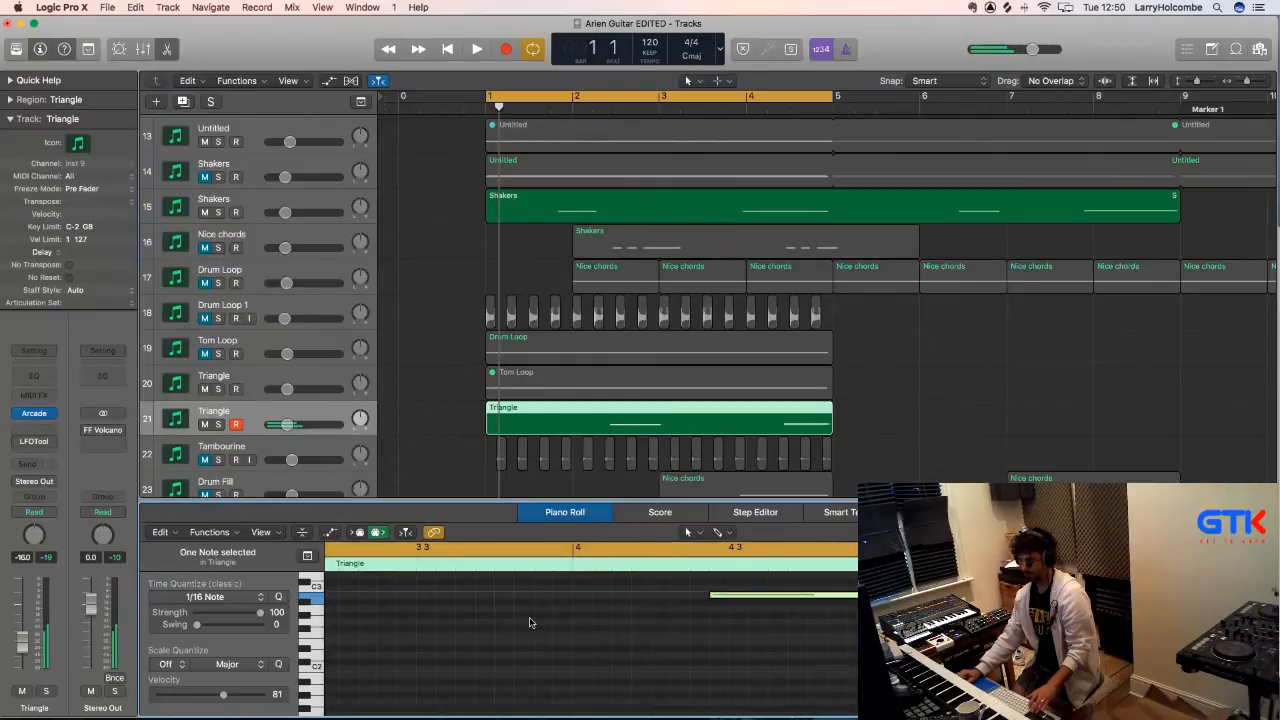
{"action": "left_click_drag", "start_coordinate": [729, 585], "coordinate": [749, 586]}
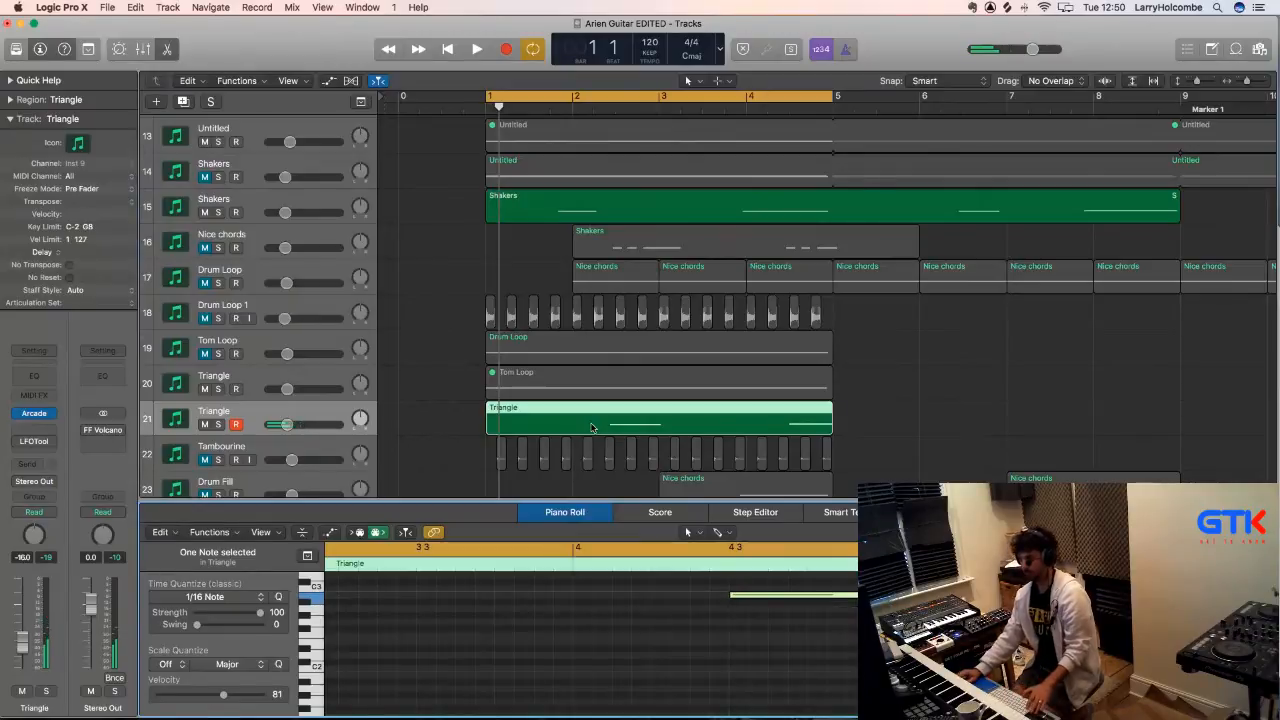
{"action": "key", "text": "p"}
- Start playback and set the cycle range from about bar 4.5 to bar 6.7
{"action": "key", "text": "space"}
{"action": "left_click_drag", "start_coordinate": [795, 96], "coordinate": [980, 112]}
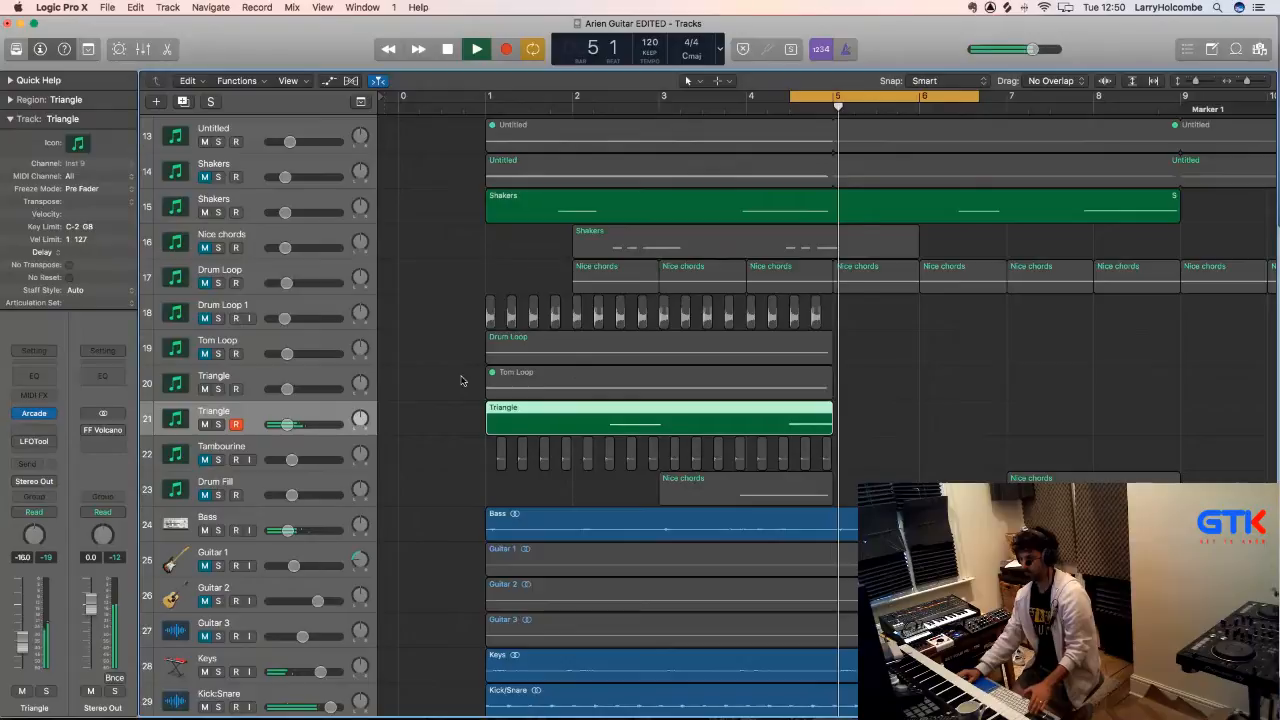
- Play back the cycled passage around bar 5 to check the end of the new Triangle part
{"action": "key", "text": "space"}
{"action": "key", "text": "space"}
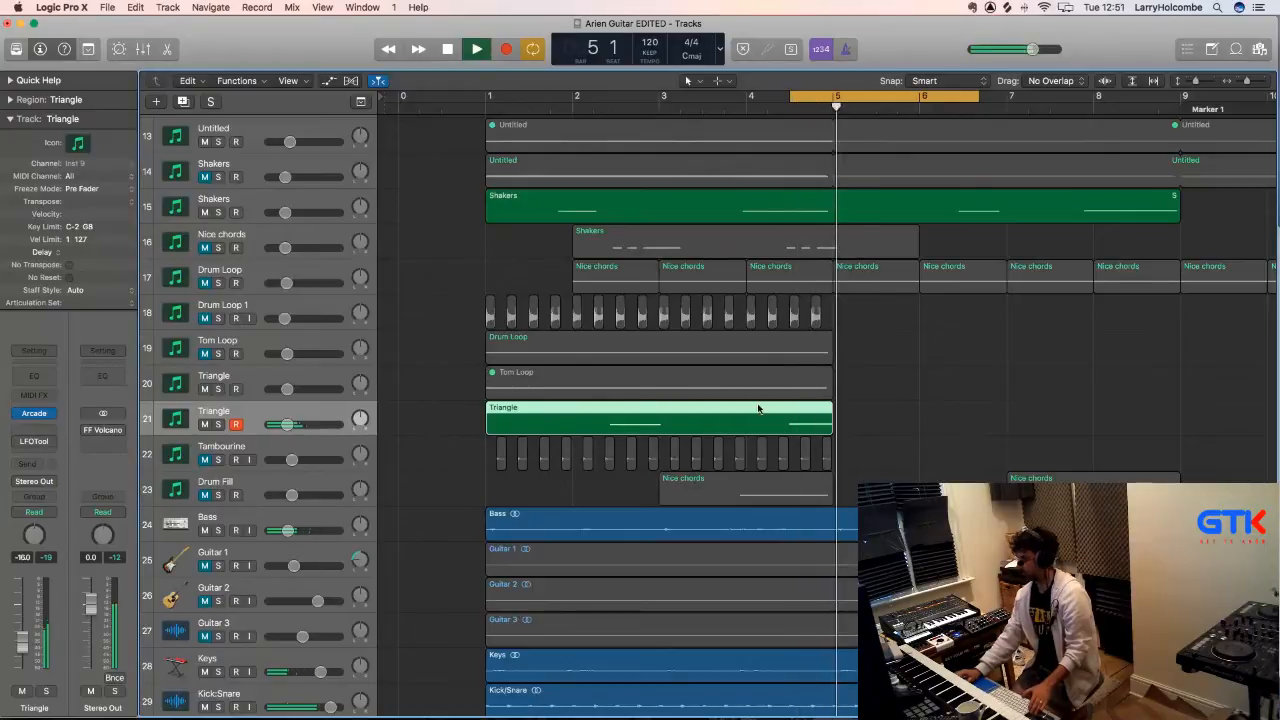
{"action": "key", "text": "space"}
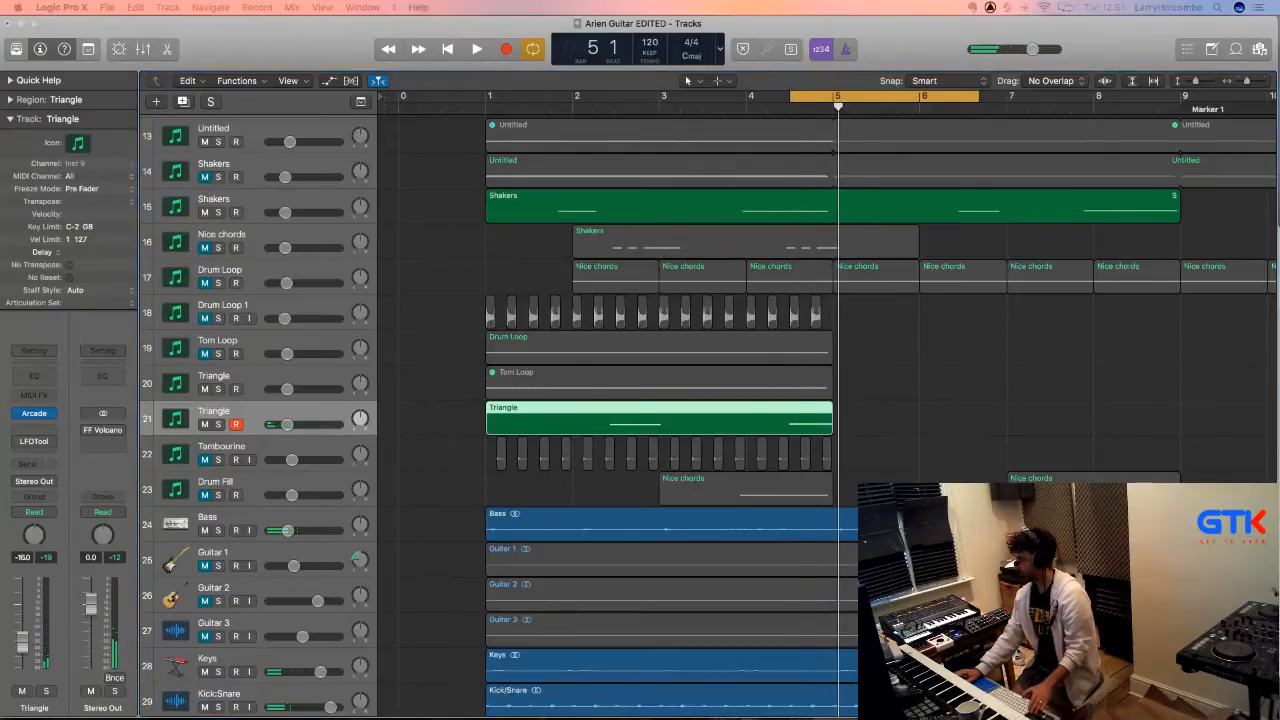
{"action": "key", "text": "space"}
{"action": "key", "text": "space"}
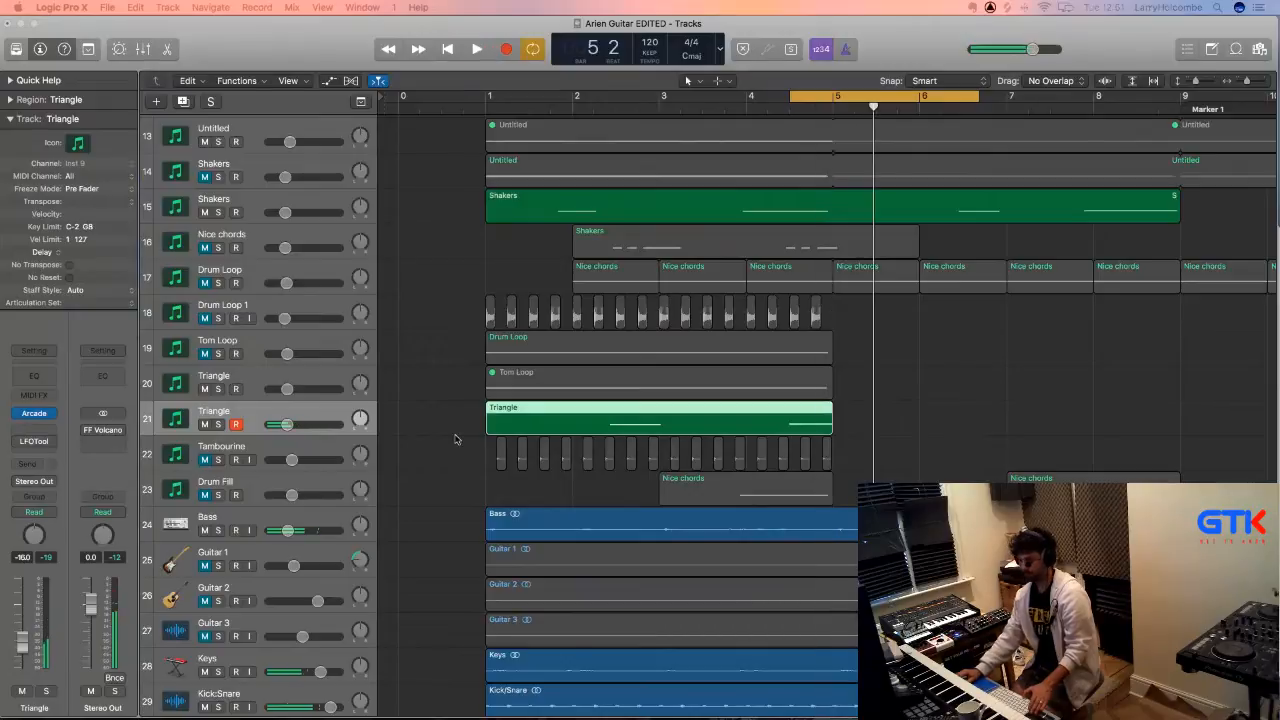
- Turn Delay and Stereo fully down in the duplicated Triangle track's Arcade, close its window and listen to the result
{"action": "left_click", "coordinate": [35, 415]}
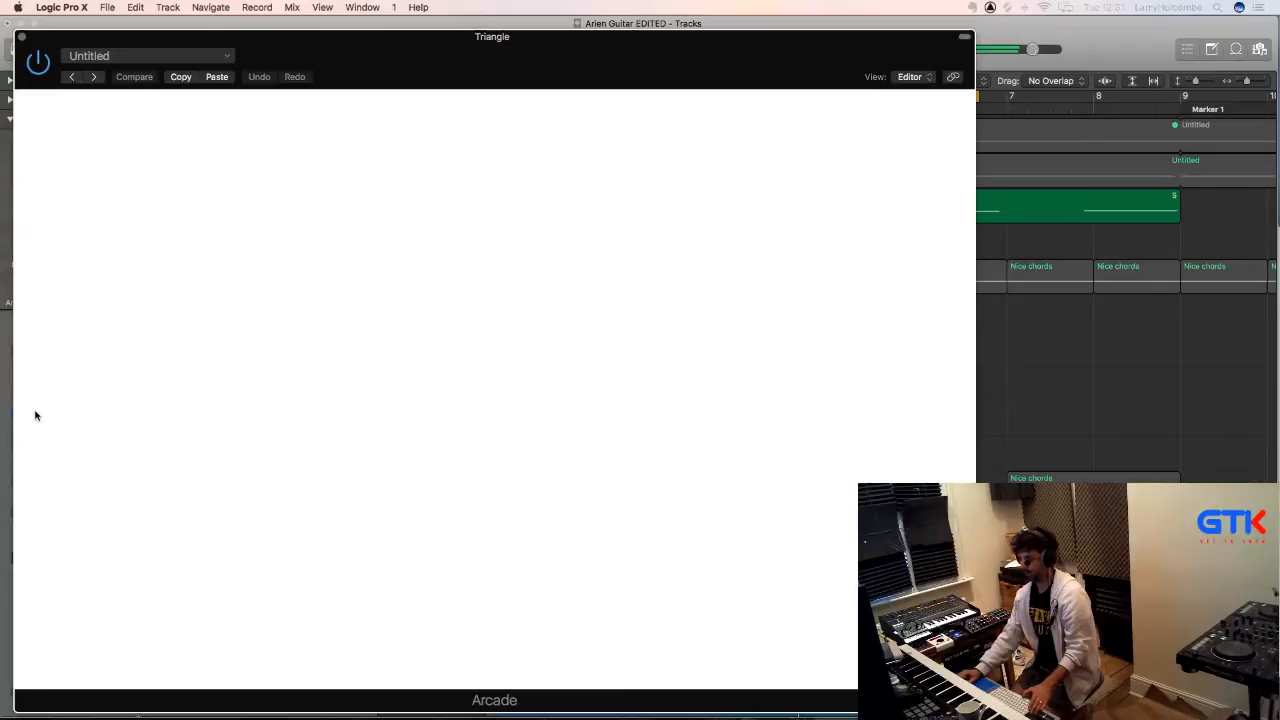
{"action": "left_click_drag", "start_coordinate": [865, 327], "coordinate": [843, 441]}
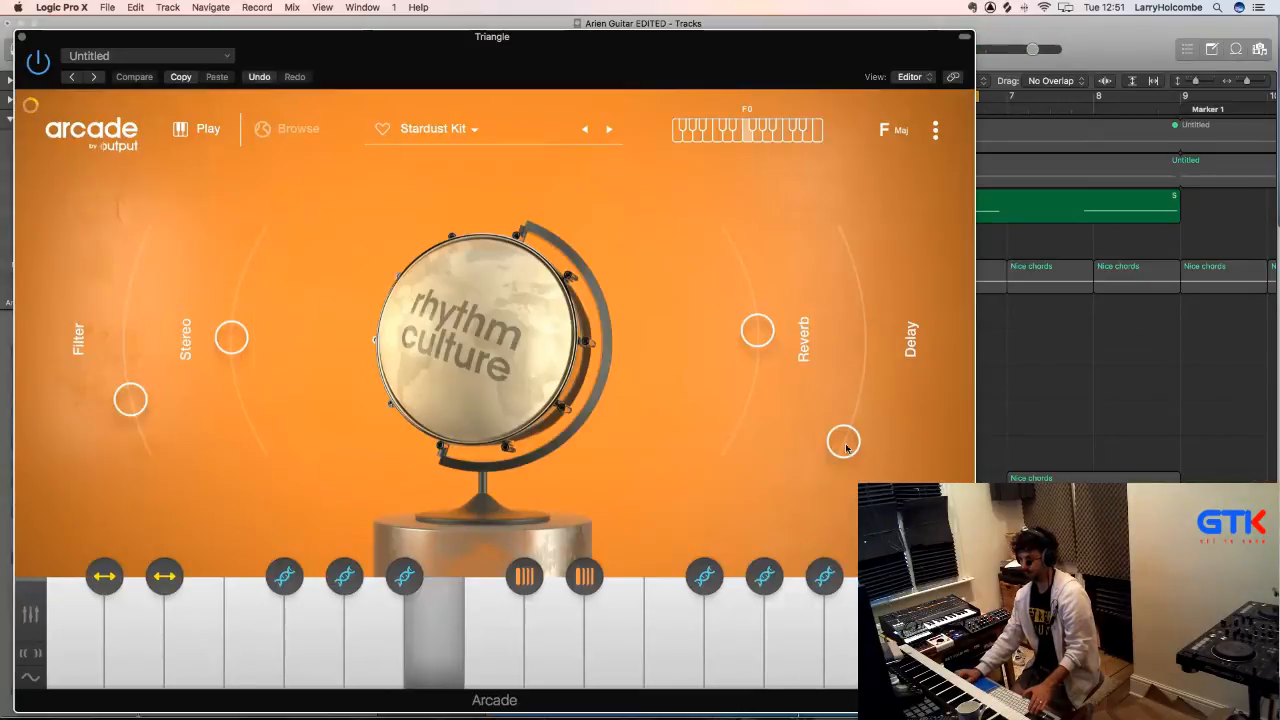
{"action": "left_click_drag", "start_coordinate": [235, 350], "coordinate": [281, 500]}
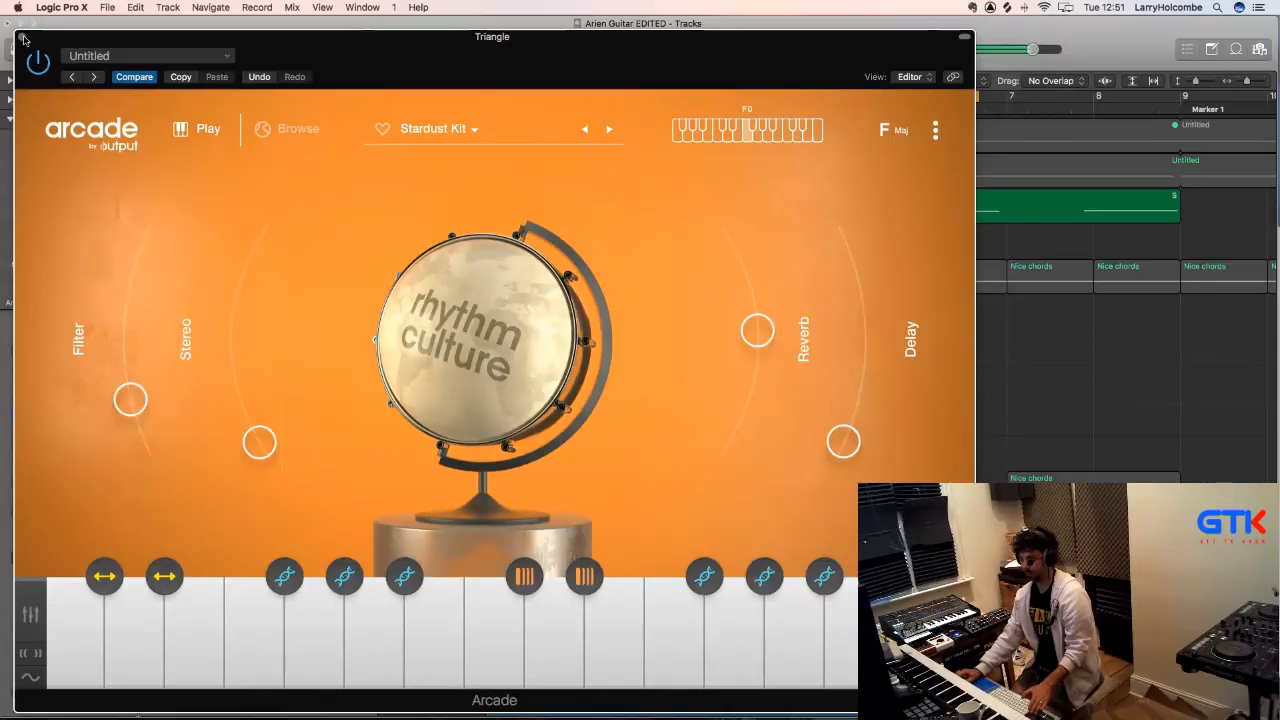
{"action": "key", "text": "super+w"}
{"action": "key", "text": "space"}
{"action": "key", "text": "space"}
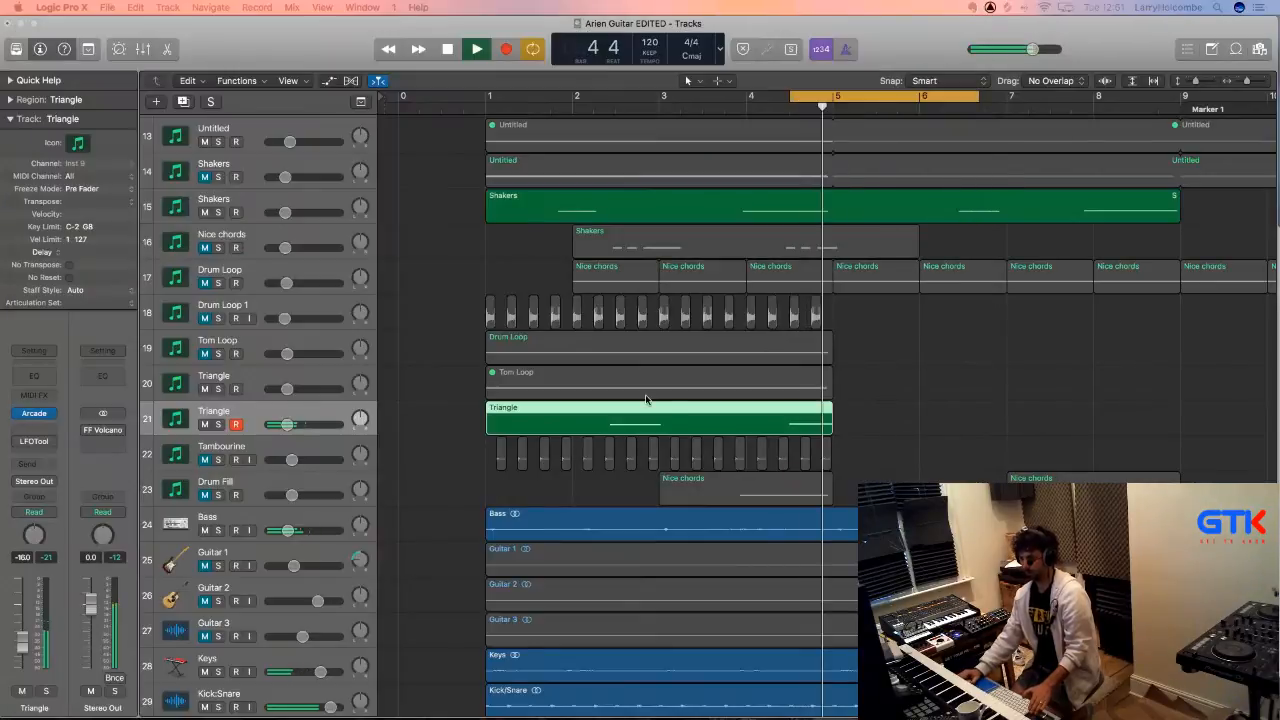
{"action": "key", "text": "space"}
- Bounce the new Triangle region in place to a new track named Agogo, deleting the source region
{"action": "left_click", "coordinate": [410, 422]}
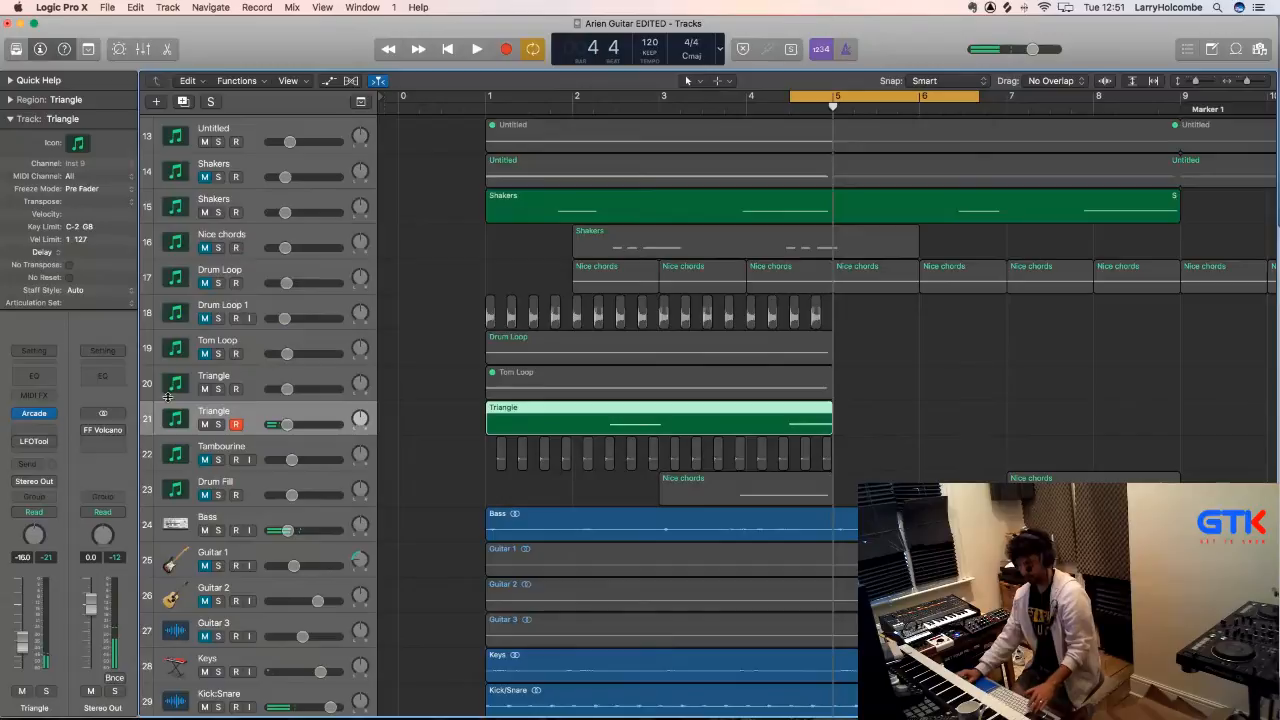
{"action": "mouse_move", "coordinate": [35, 416]}
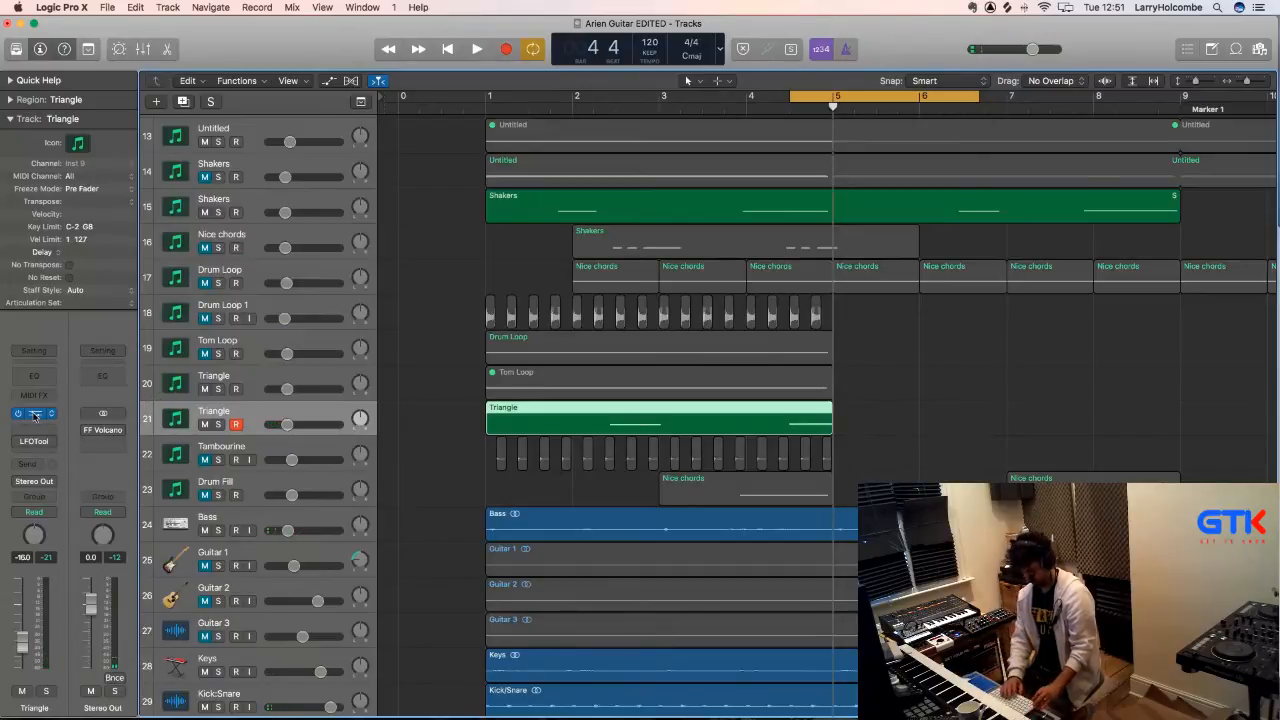
{"action": "key", "text": "ctrl+b"}
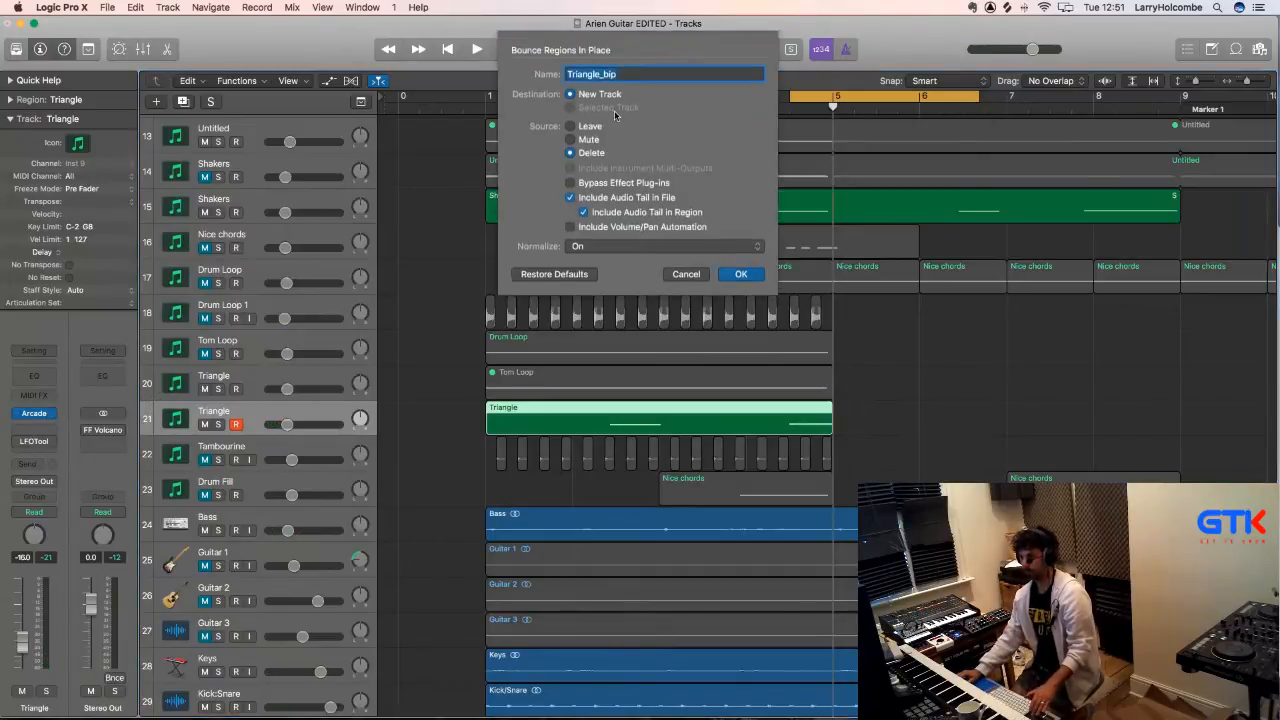
{"action": "type", "text": "Agogo"}
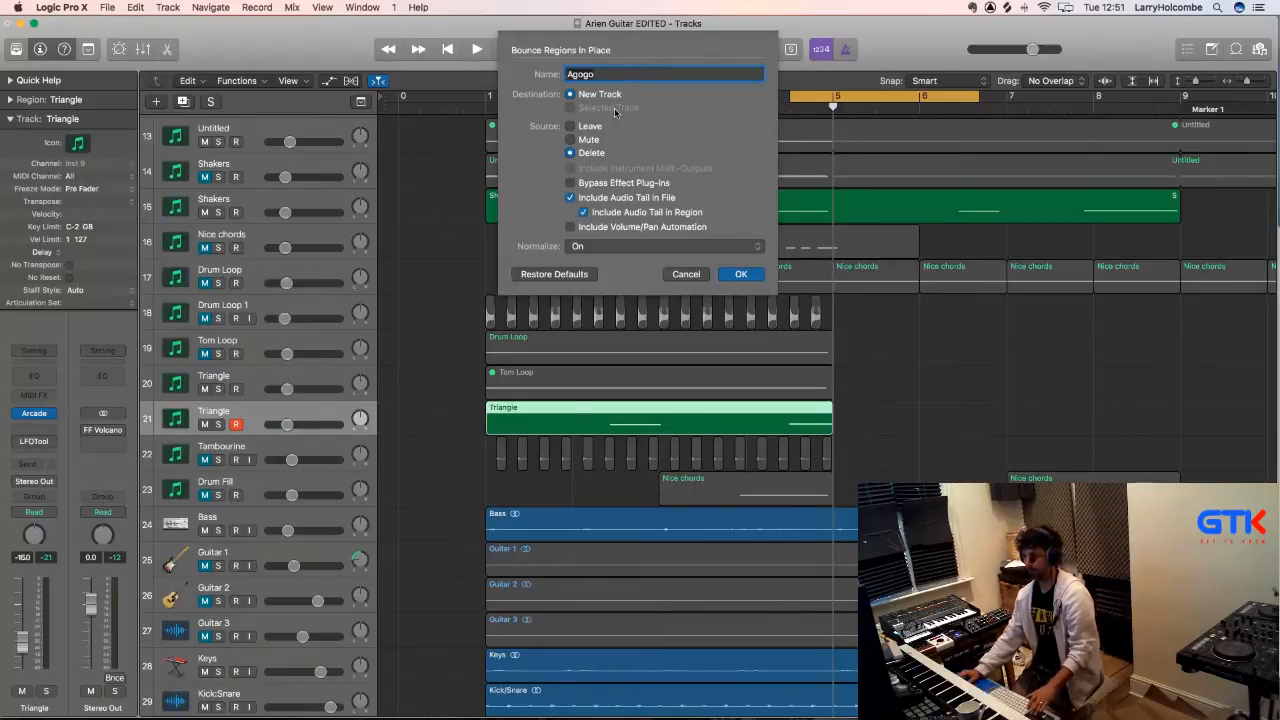
{"action": "key", "text": "Return"}
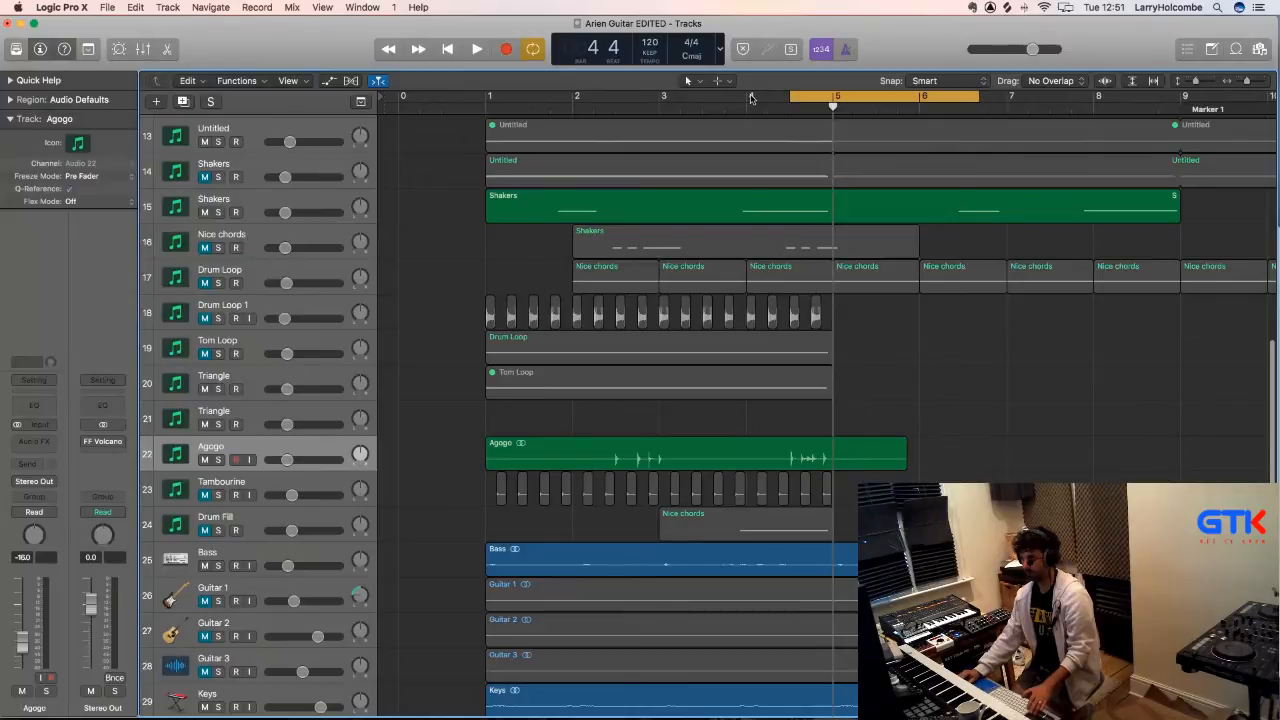
- Set the cycle range to bar 4 and play back the last phrase of the Agogo region
{"action": "left_click_drag", "start_coordinate": [751, 97], "coordinate": [838, 110]}
{"action": "key", "text": "space"}
{"action": "left_click_drag", "start_coordinate": [740, 401], "coordinate": [850, 490]}
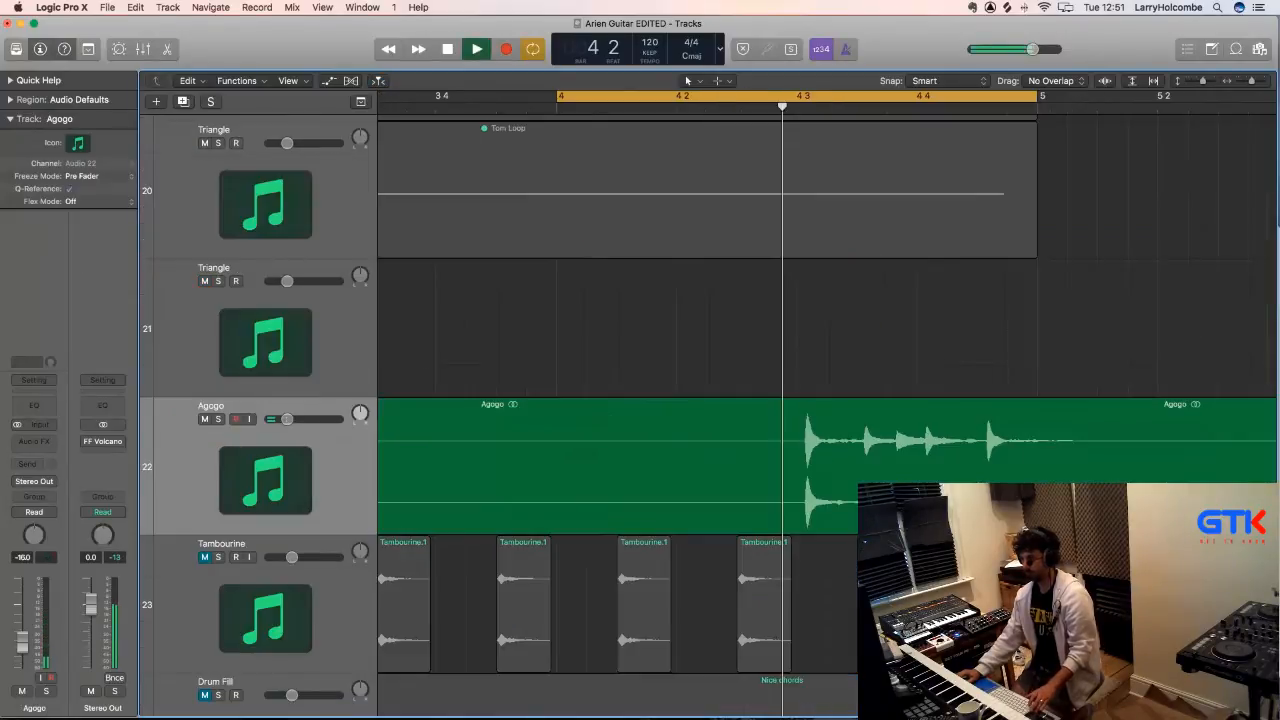
{"action": "left_click_drag", "start_coordinate": [740, 400], "coordinate": [1035, 532]}
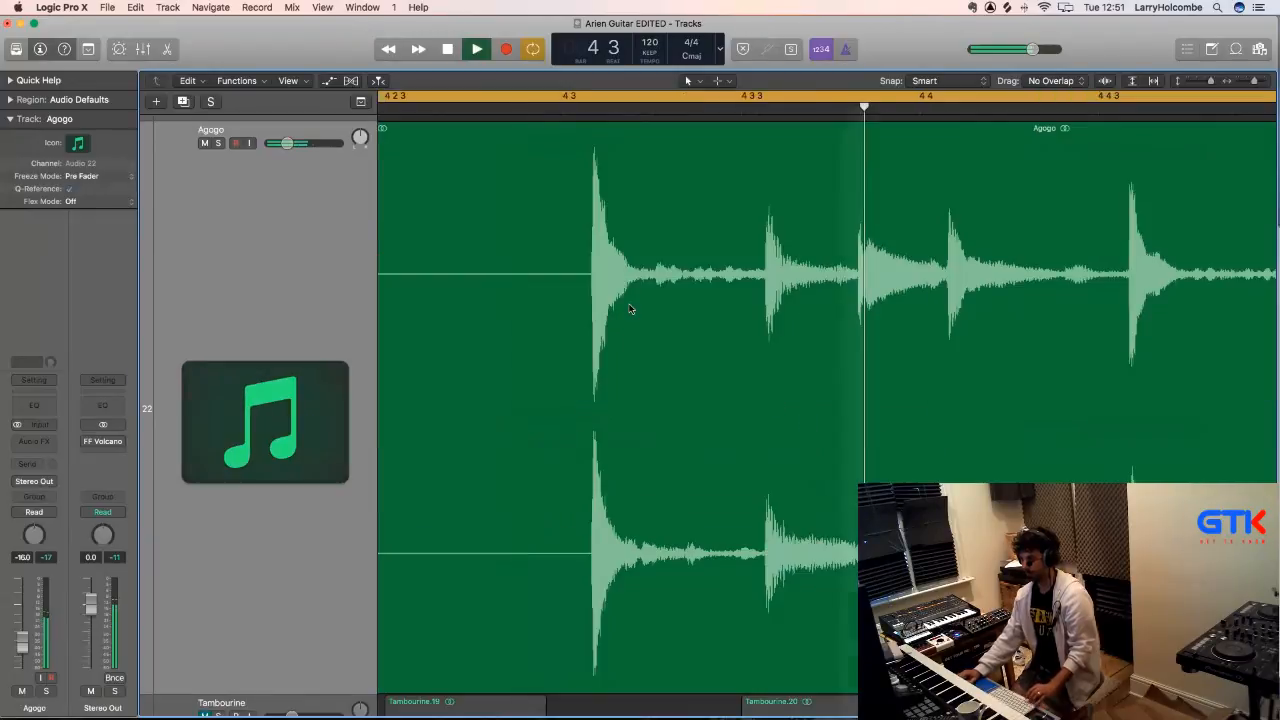
- Separate the last Agogo phrase and move it to position 4 2 4 200 so its first hit falls on 4 3
{"action": "left_click", "coordinate": [737, 277], "text": "ctrl+alt"}
{"action": "left_click_drag", "start_coordinate": [744, 271], "coordinate": [1076, 271]}
{"action": "left_click", "coordinate": [943, 289], "text": "ctrl+alt"}
{"action": "key", "text": "space"}
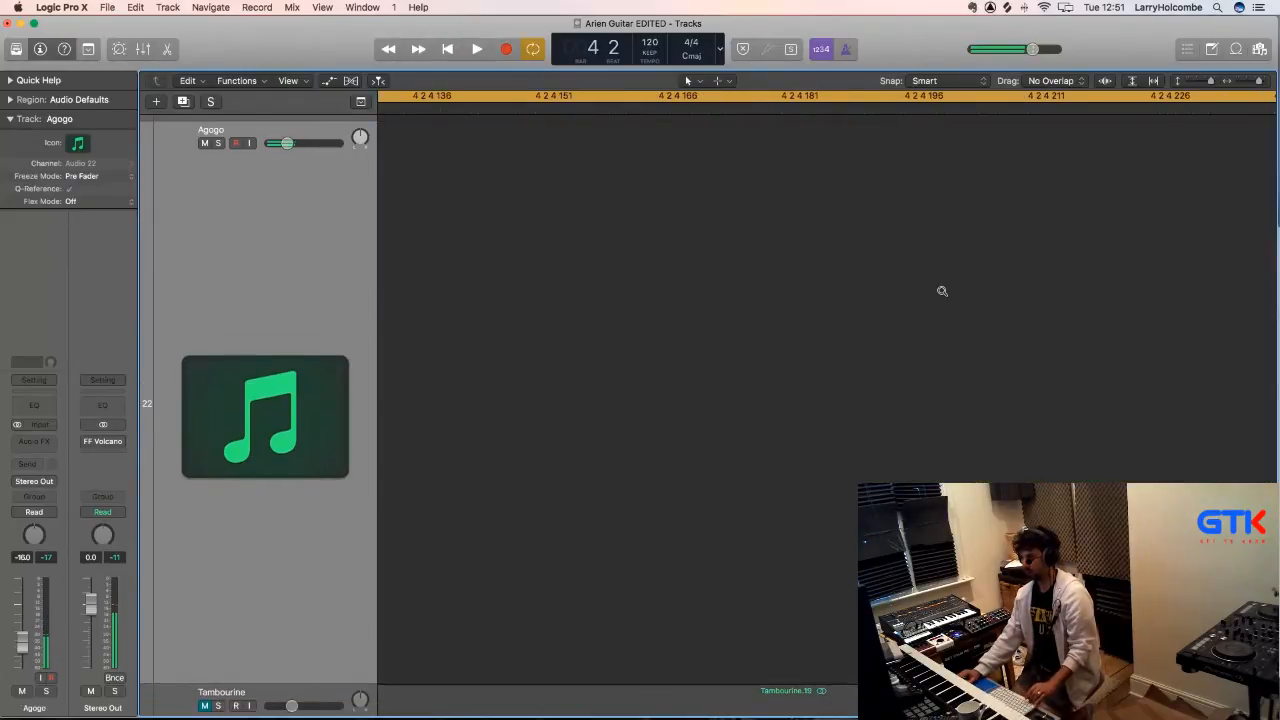
{"action": "left_click", "coordinate": [940, 289], "text": "ctrl+alt"}
{"action": "left_click_drag", "start_coordinate": [1179, 305], "coordinate": [764, 305]}
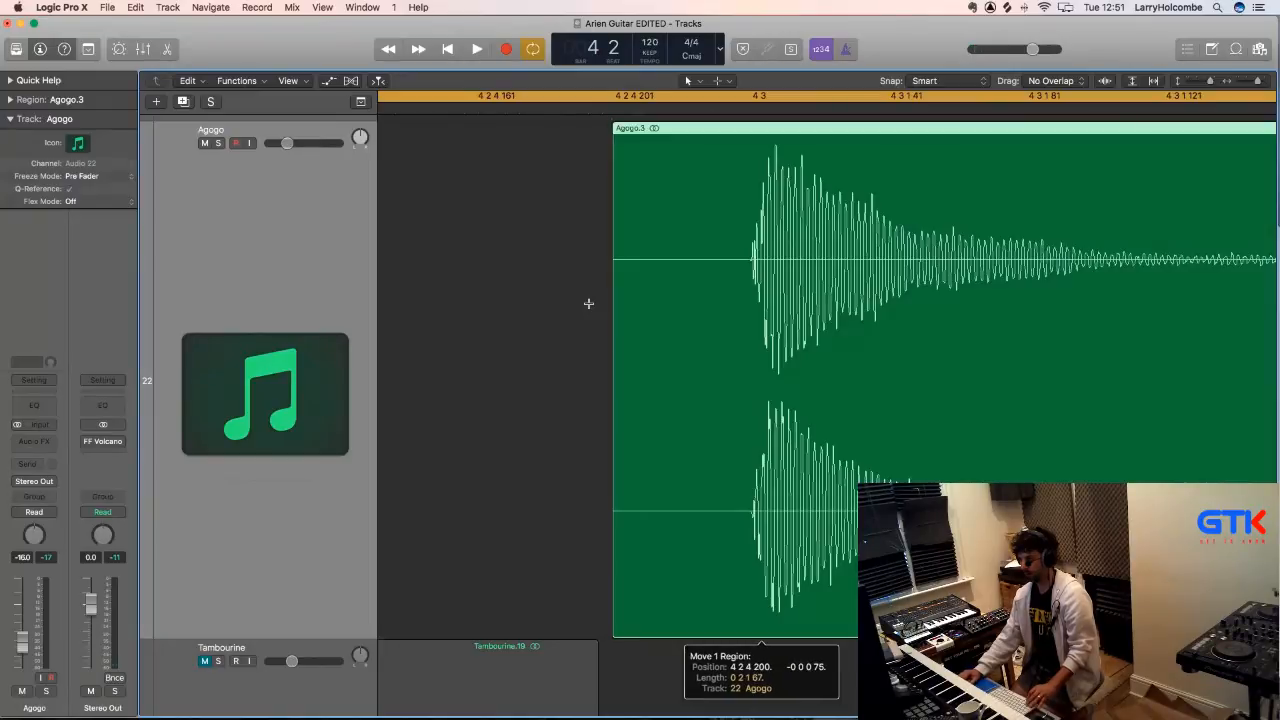
{"action": "left_click_drag", "start_coordinate": [586, 300], "coordinate": [680, 300]}
{"action": "key", "text": "z"}
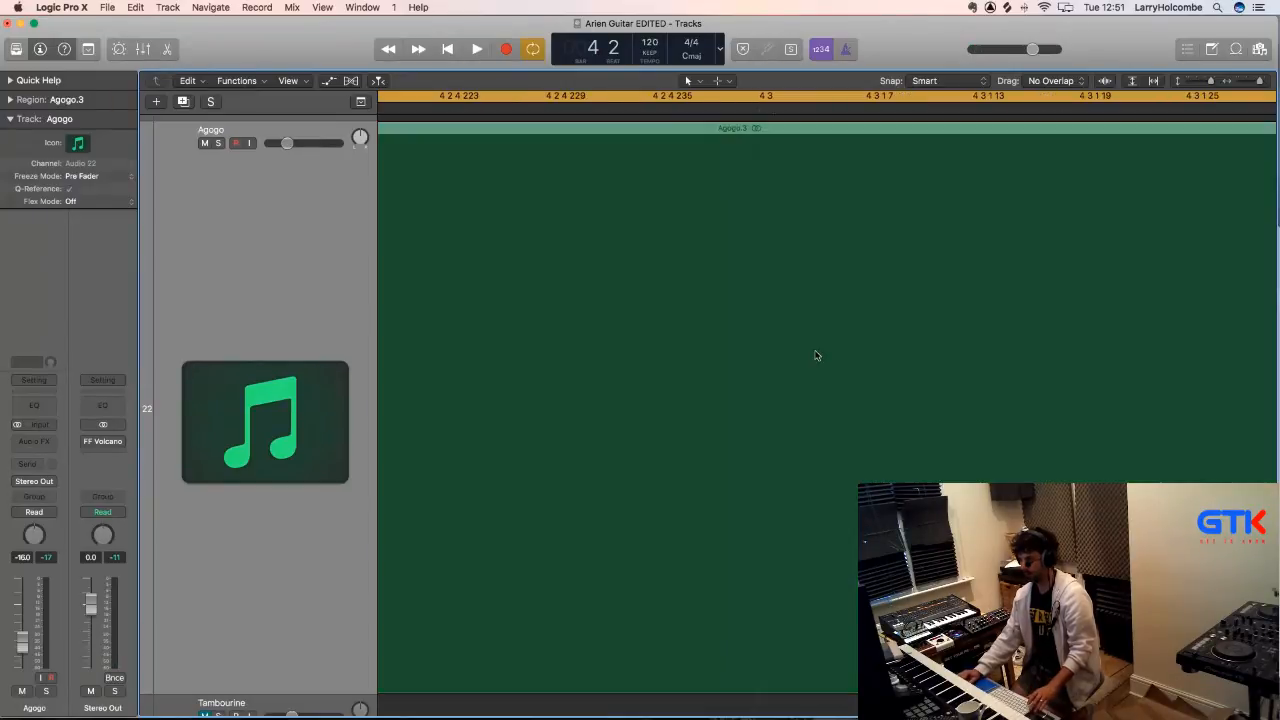
{"action": "left_click_drag", "start_coordinate": [814, 357], "coordinate": [819, 354]}
{"action": "key", "text": "z"}
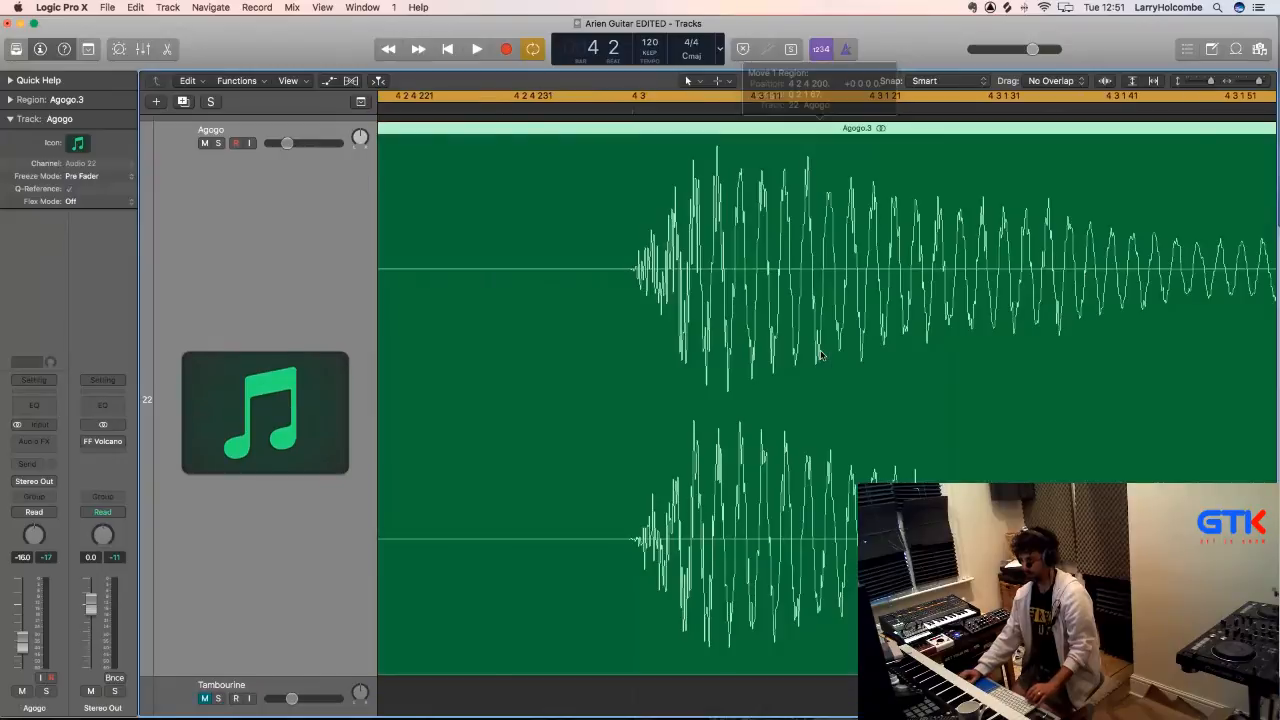
- Trim the silence before the Agogo phrase's first hit at 4 3 and delete the excess audio after its last hit
{"action": "left_click_drag", "start_coordinate": [638, 294], "coordinate": [708, 298]}
{"action": "key", "text": "Delete"}
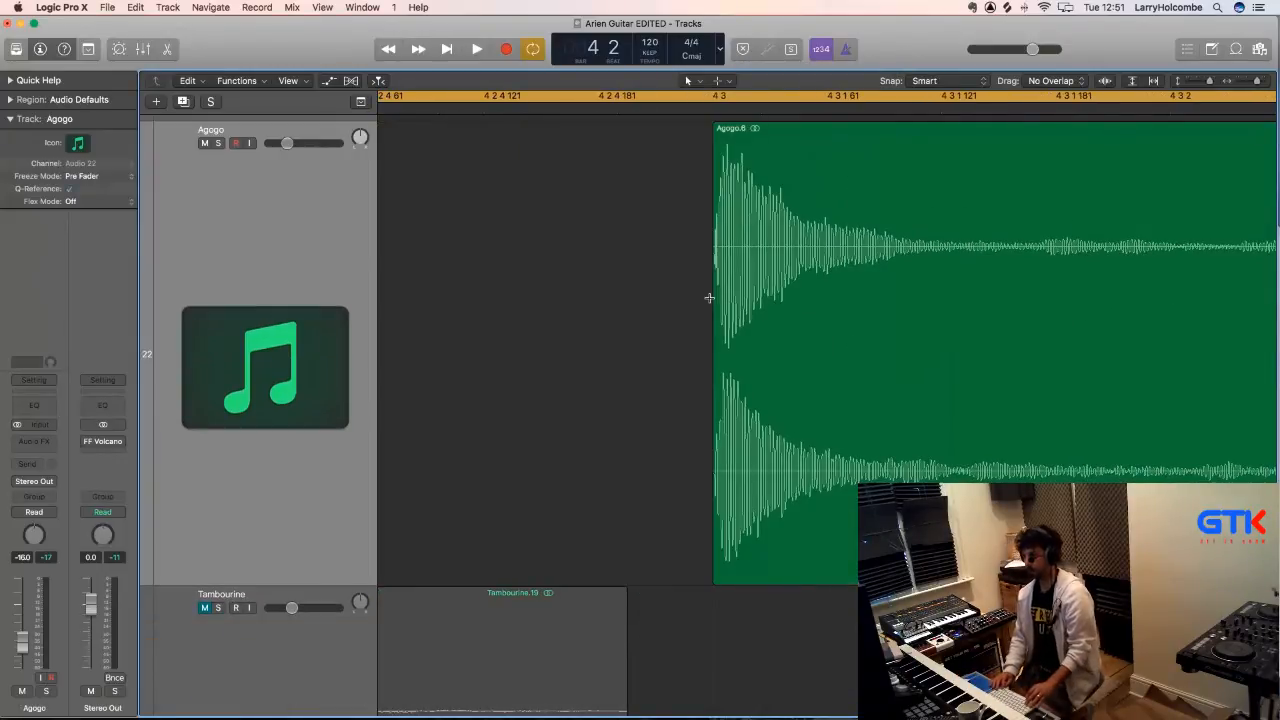
{"action": "key", "text": "super+Up"}
{"action": "key", "text": "z"}
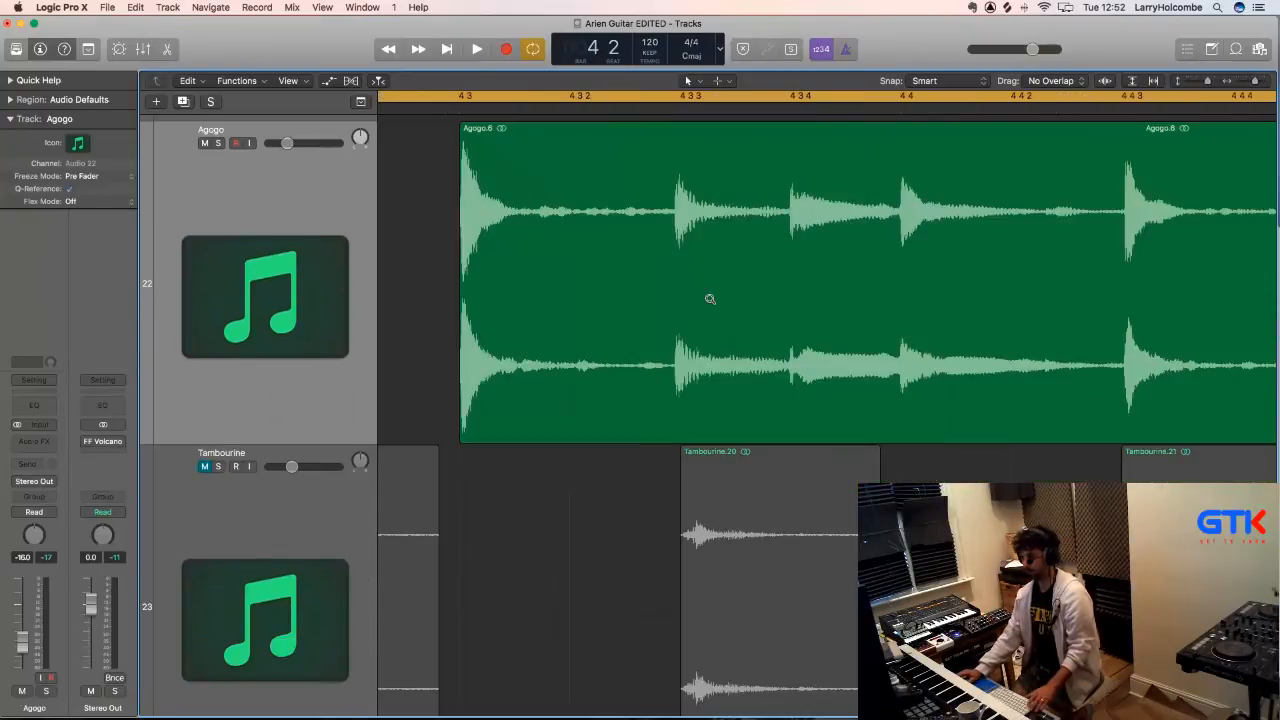
{"action": "key", "text": "super+Left"}
{"action": "key", "text": "super+Up"}
{"action": "left_click", "coordinate": [983, 226]}
{"action": "key", "text": "Delete"}
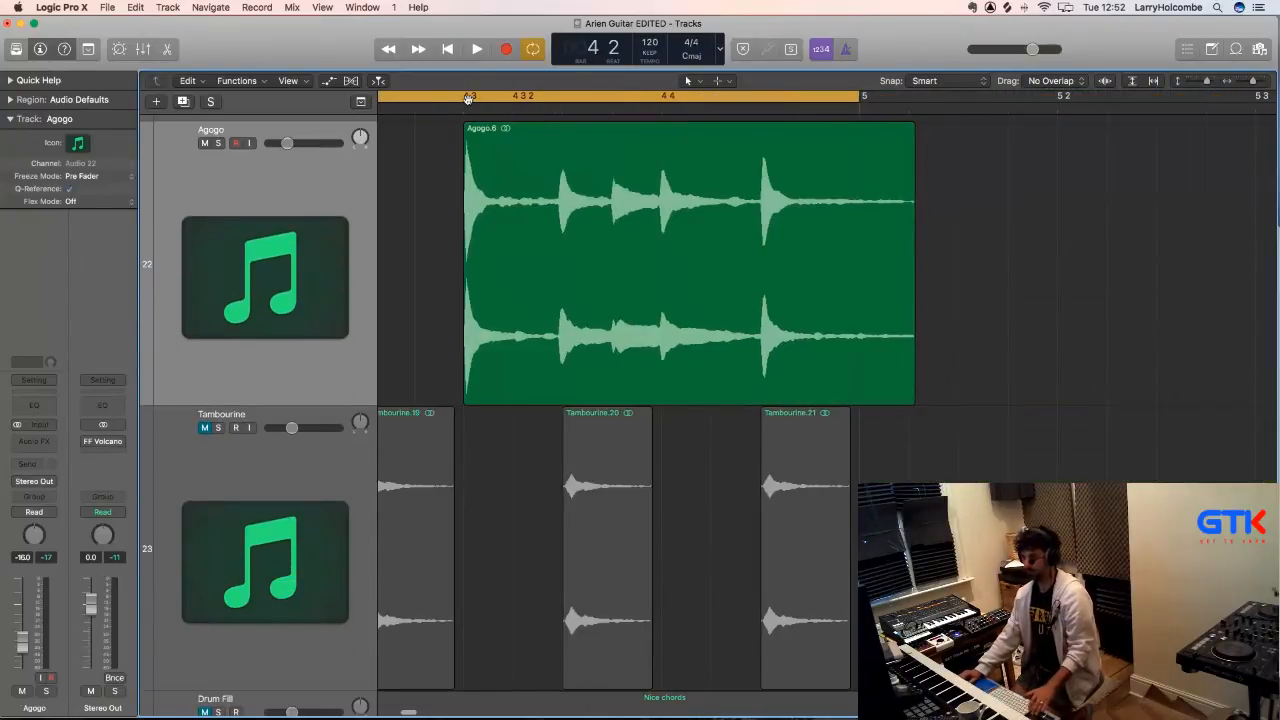
- Extend the cycle range to span bar 4 through the start of bar 6 and listen to the trimmed Agogo phrase
{"action": "scroll", "coordinate": [467, 98], "scroll_direction": "left", "scroll_amount": 5}
{"action": "scroll", "coordinate": [500, 98], "scroll_direction": "down", "scroll_amount": 2}
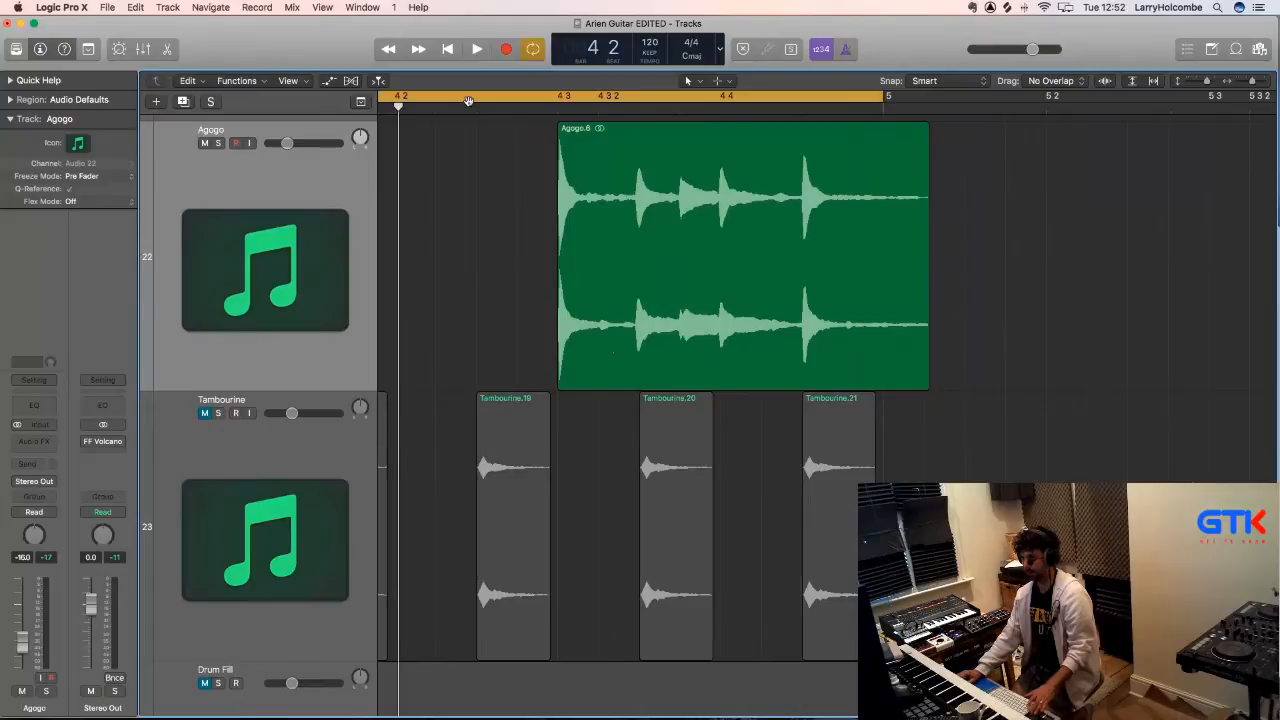
{"action": "scroll", "coordinate": [536, 99], "scroll_direction": "down", "scroll_amount": 2}
{"action": "left_click_drag", "start_coordinate": [811, 96], "coordinate": [1190, 180]}
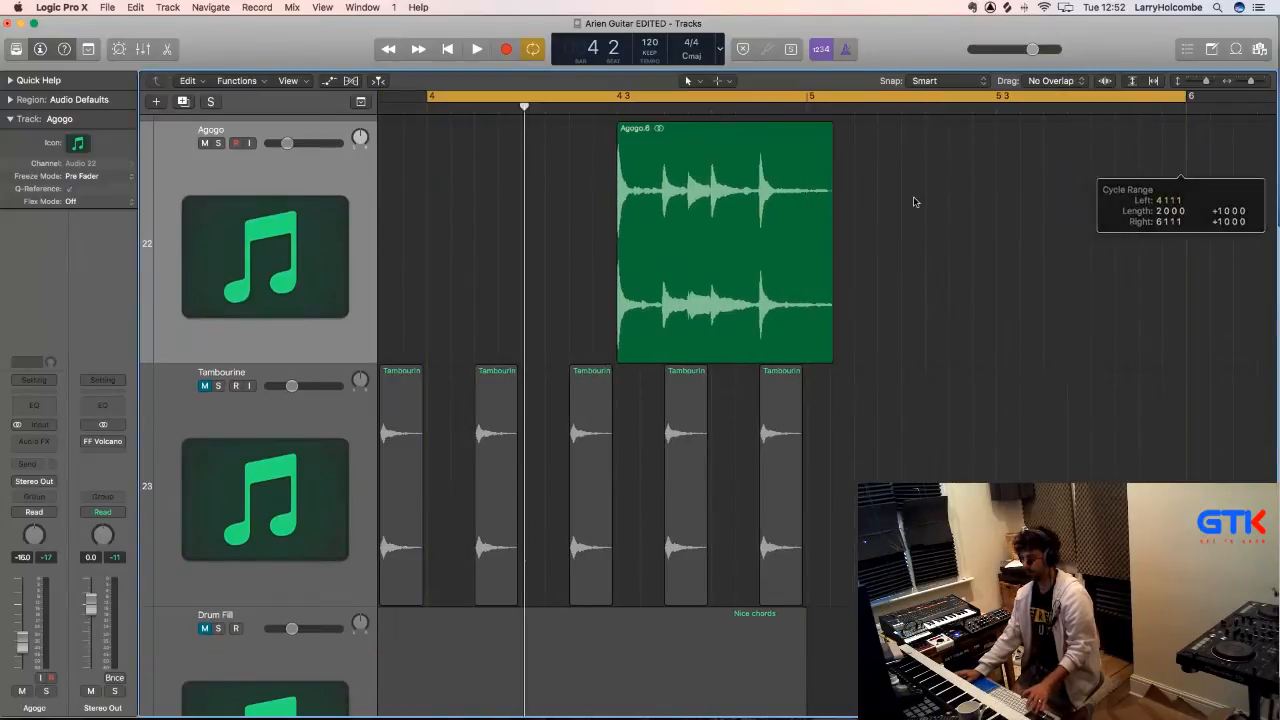
{"action": "key", "text": "space"}
{"action": "scroll", "coordinate": [991, 334], "scroll_direction": "up", "scroll_amount": 3}
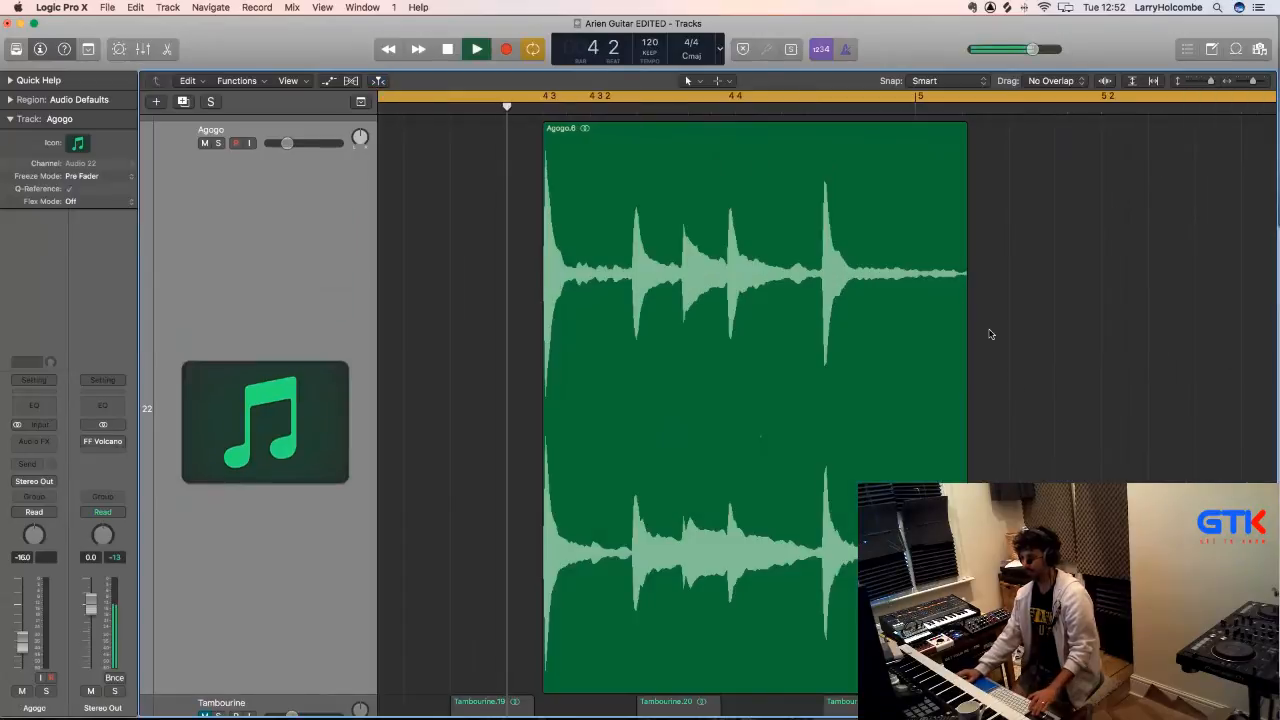
{"action": "key", "text": "space"}
- Split off the last Agogo hit just before 4 4 3, move it about a sixteenth earlier and start playback
{"action": "left_click_drag", "start_coordinate": [818, 265], "coordinate": [1046, 291]}
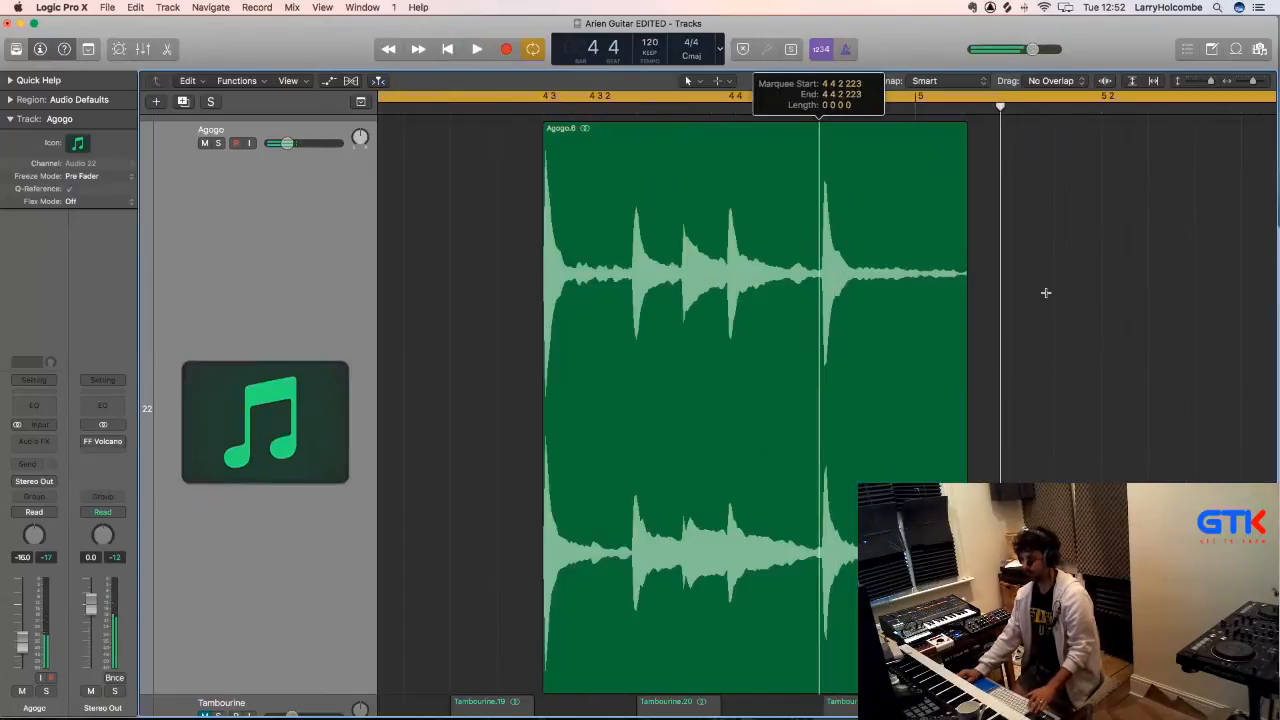
{"action": "left_click", "coordinate": [890, 279]}
{"action": "left_click_drag", "start_coordinate": [870, 281], "coordinate": [855, 278]}
{"action": "key", "text": "space"}
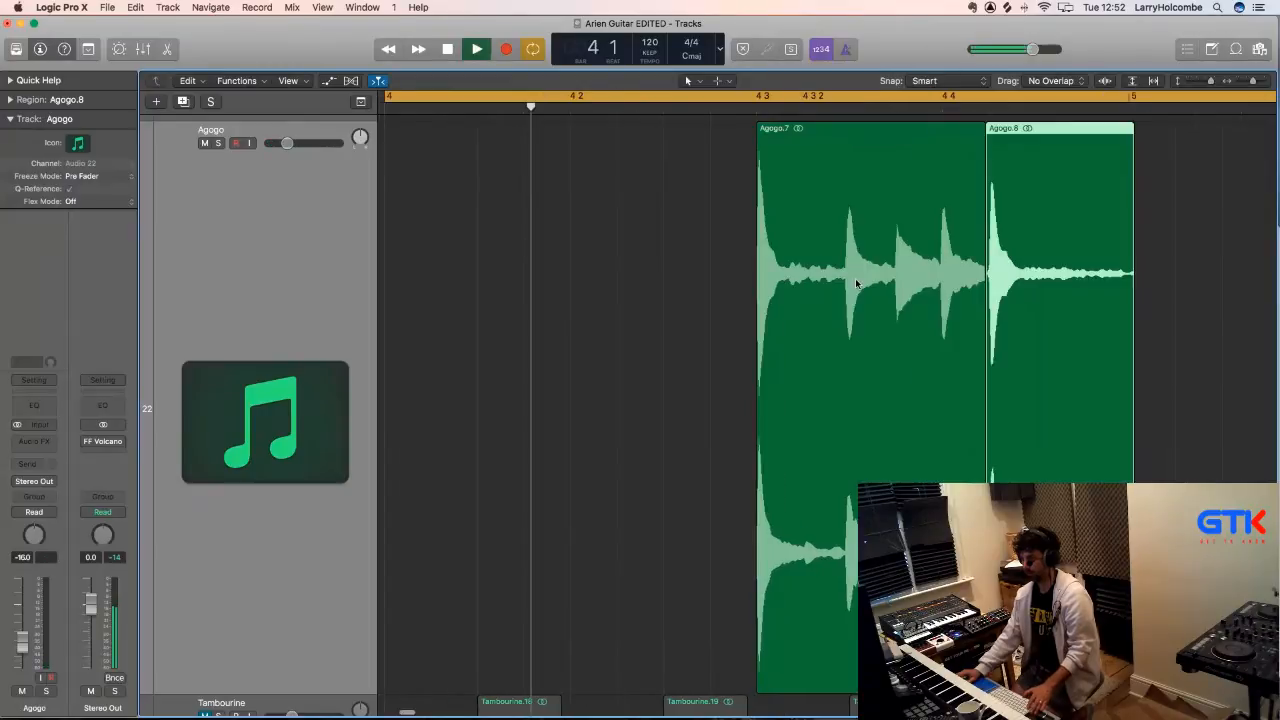
- Shorten the cycle range to run from just before 4 2 to just after 5 2, and restart playback
{"action": "key", "text": "space"}
{"action": "left_click_drag", "start_coordinate": [520, 95], "coordinate": [775, 97]}
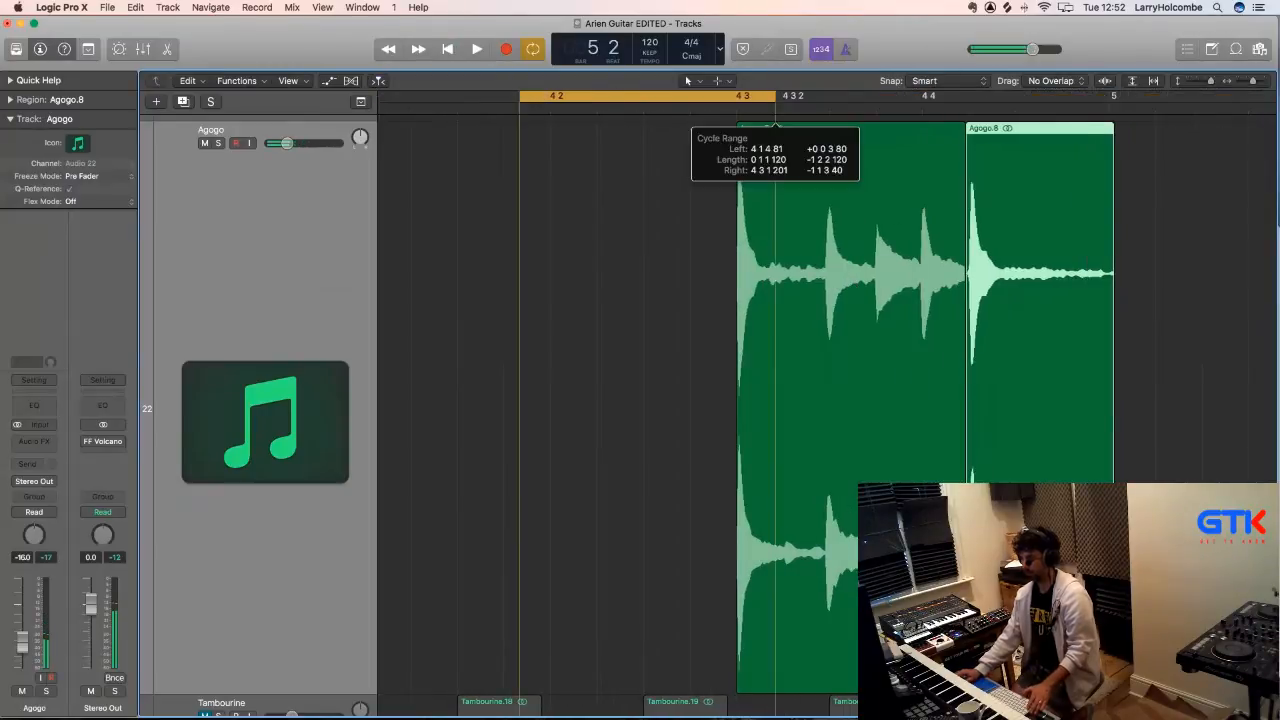
{"action": "key", "text": "space"}
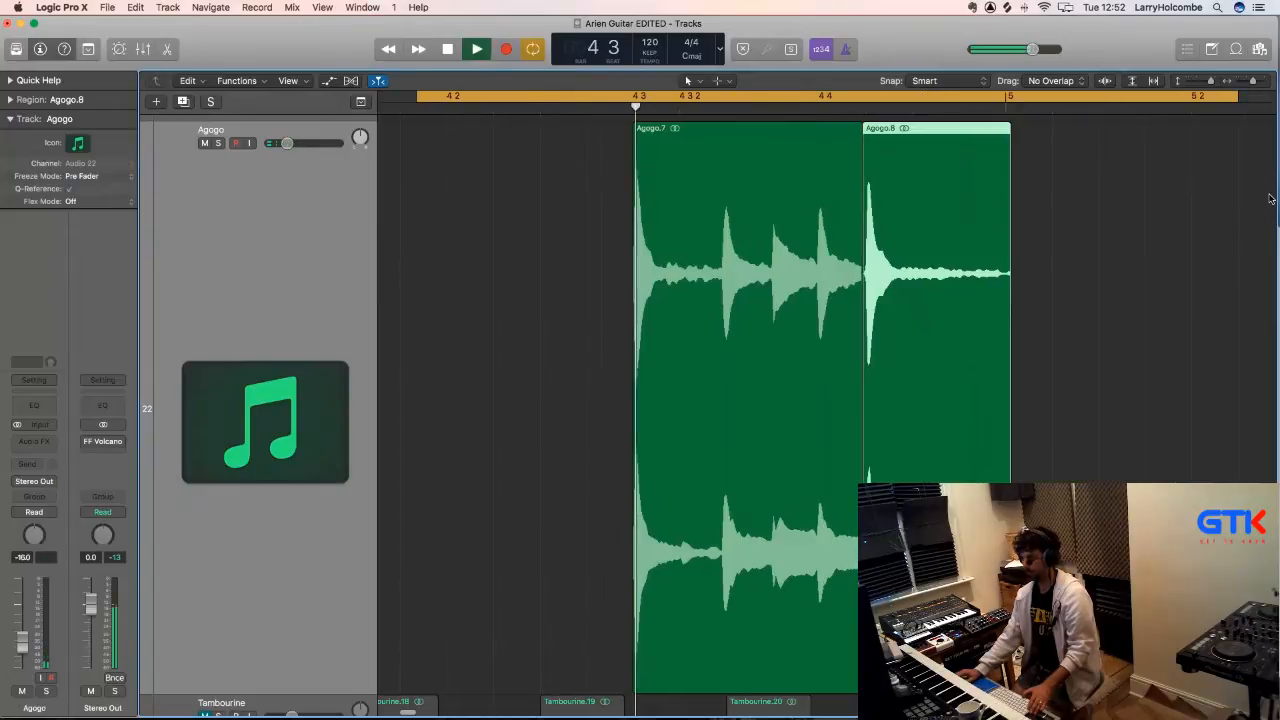
- Delete the Agogo hit at 4 4 and move the last hit about a sixteenth later
{"action": "left_click_drag", "start_coordinate": [814, 244], "coordinate": [860, 246]}
{"action": "key", "text": "Delete"}
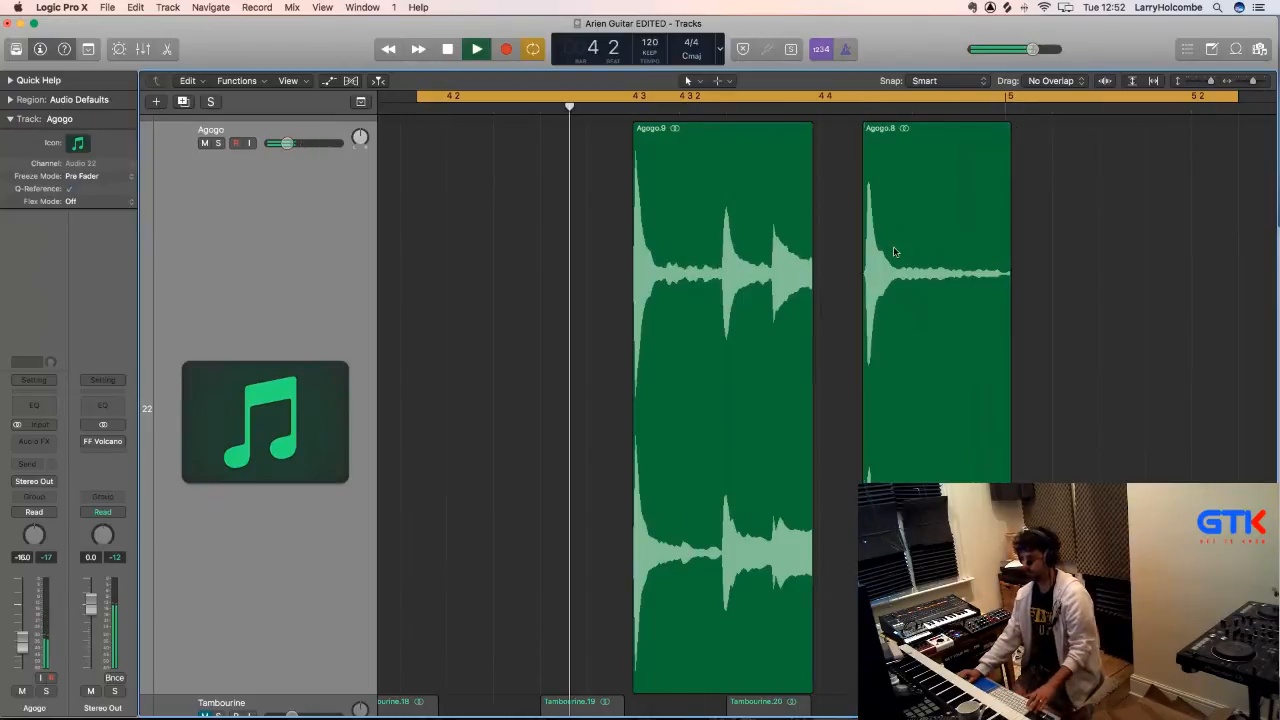
{"action": "left_click_drag", "start_coordinate": [925, 257], "coordinate": [957, 258]}
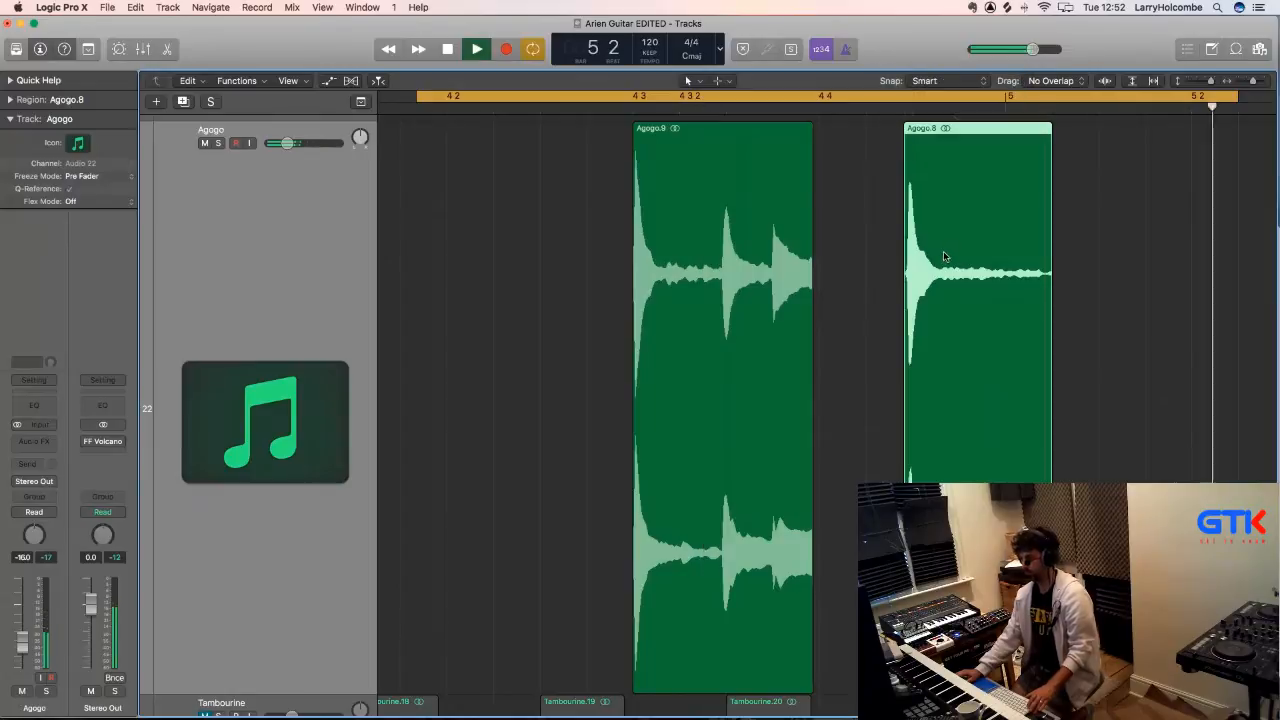
- Try to lengthen the first Agogo piece toward beat 4 4, and undo the change
{"action": "left_click_drag", "start_coordinate": [640, 205], "coordinate": [991, 367]}
{"action": "key", "text": "z"}
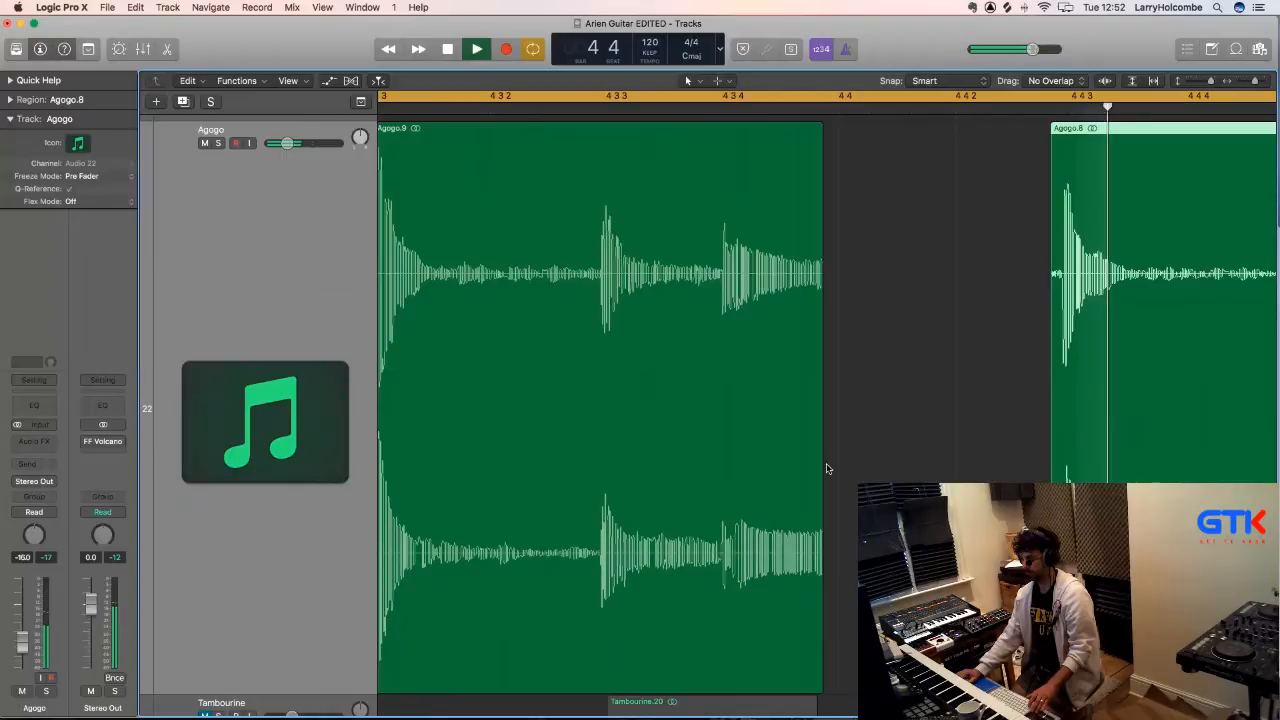
{"action": "left_click_drag", "start_coordinate": [829, 466], "coordinate": [835, 356]}
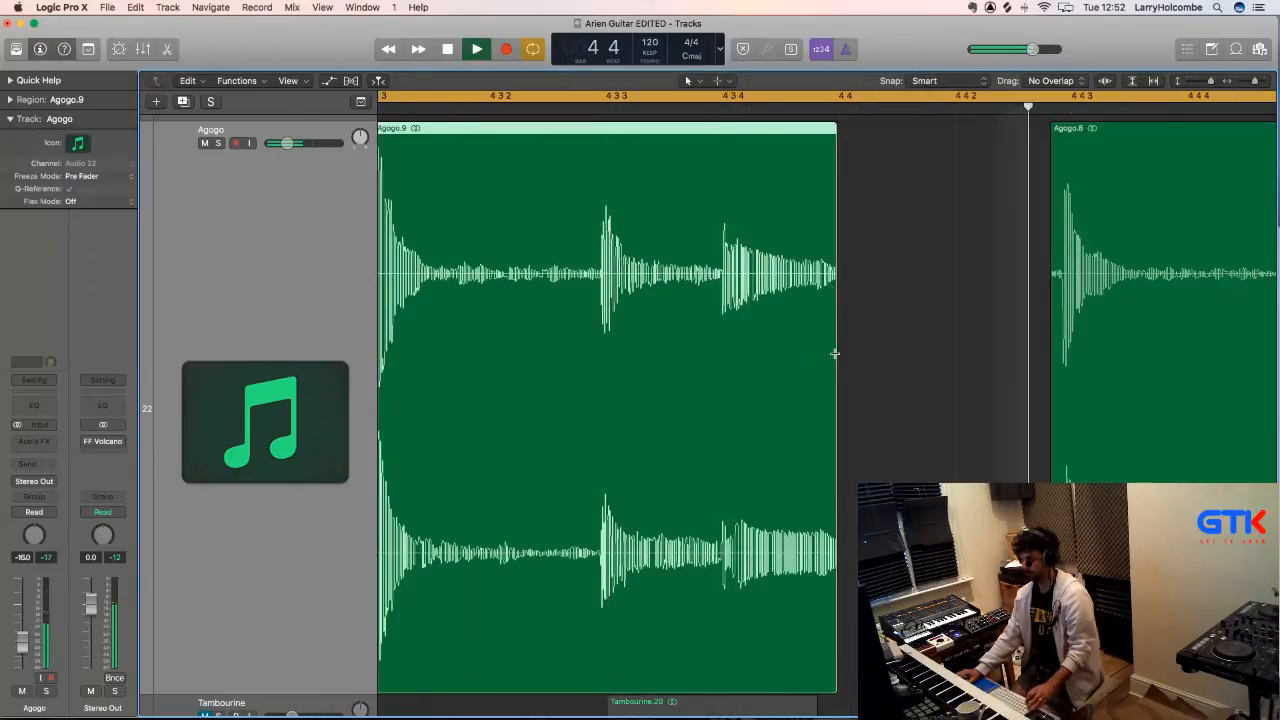
{"action": "key", "text": "super+z"}
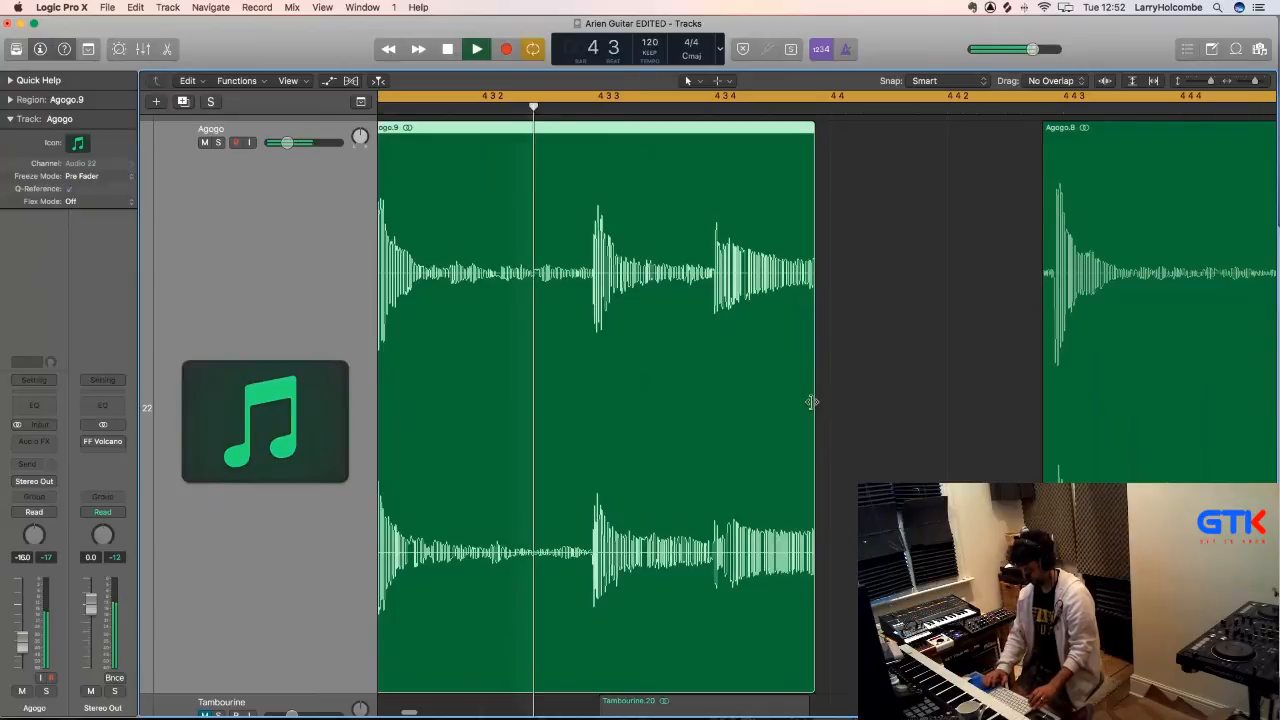
{"action": "key", "text": "super+z"}
- Split off the Agogo hit at 4 4 and move it to 4 3 4 in place of the hit there
{"action": "left_click_drag", "start_coordinate": [826, 291], "coordinate": [1032, 290]}
{"action": "left_click", "coordinate": [930, 282]}
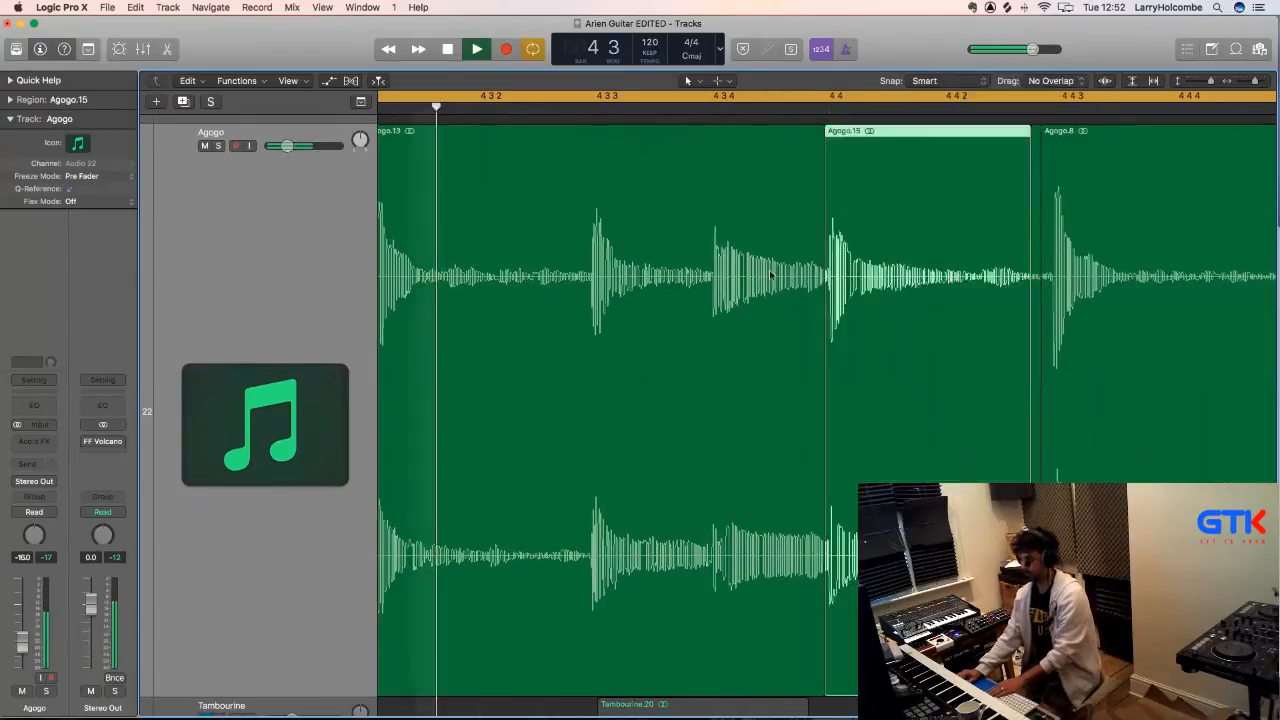
{"action": "left_click_drag", "start_coordinate": [855, 285], "coordinate": [738, 287]}
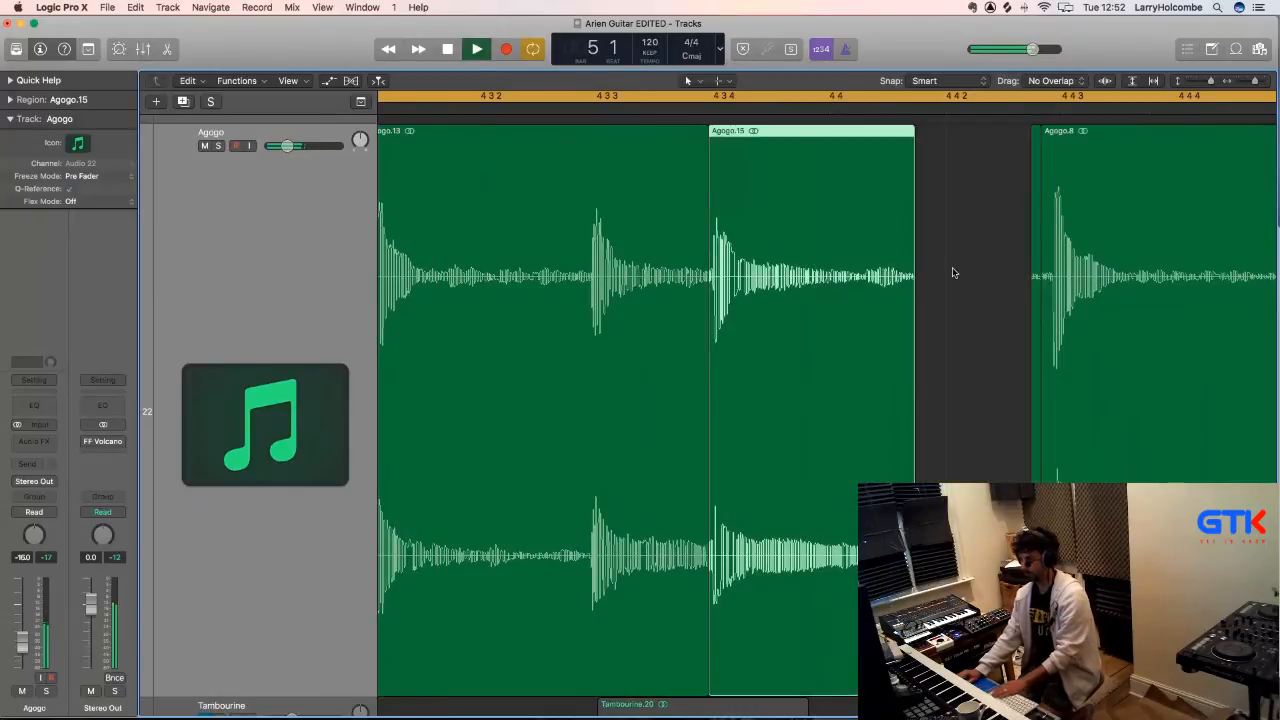
- Set the cycle range to bars 1 through 5 and unmute the Tambourine track
{"action": "key", "text": "z"}
{"action": "left_click", "coordinate": [907, 243]}
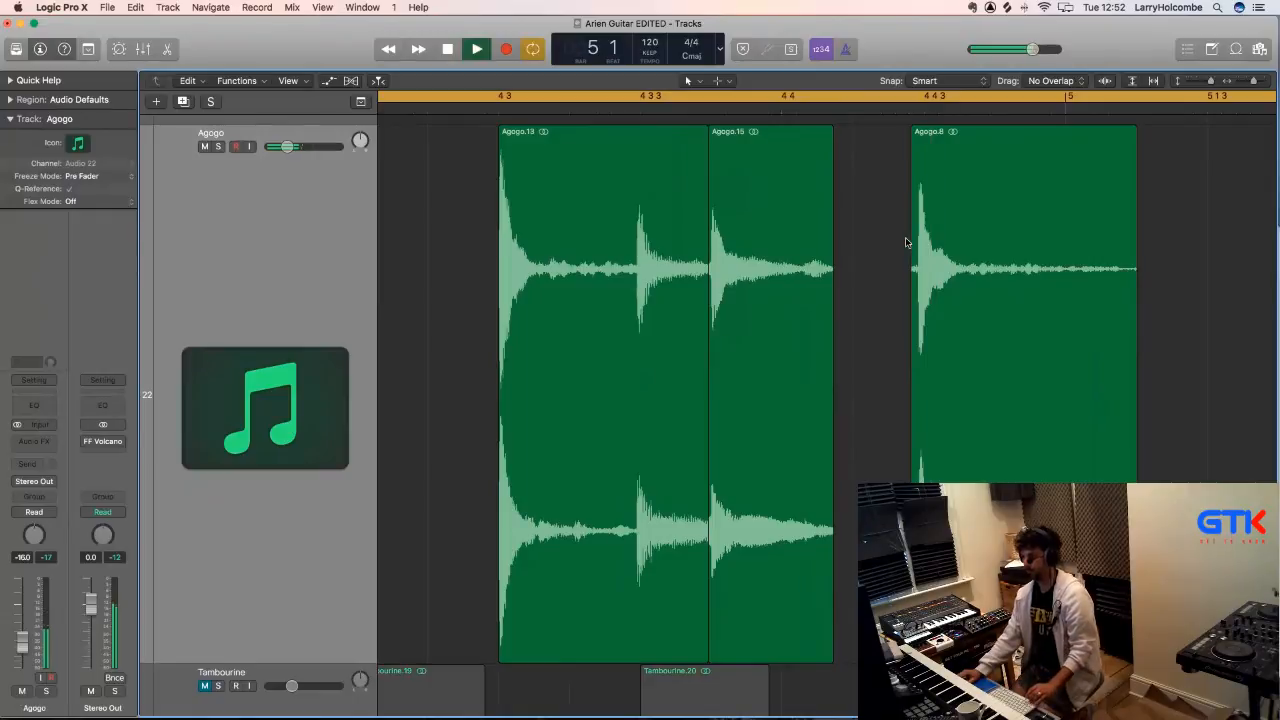
{"action": "left_click", "coordinate": [906, 244], "text": "ctrl+alt"}
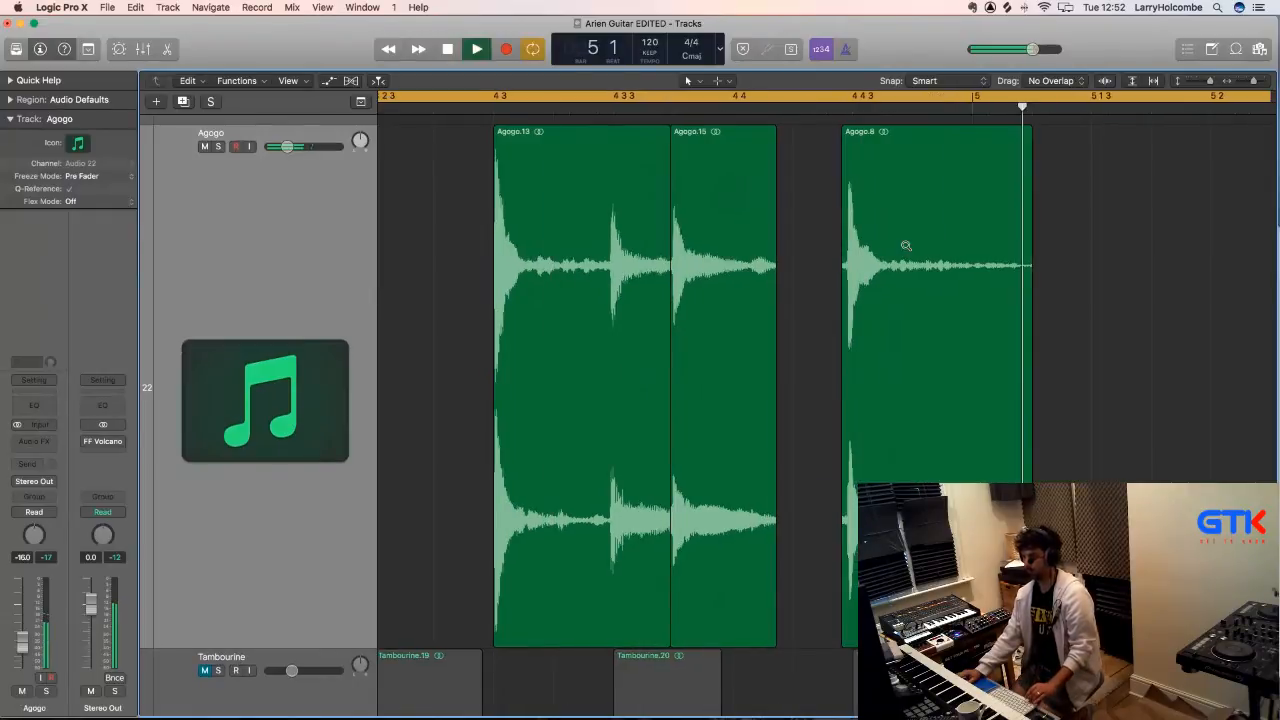
{"action": "left_click", "coordinate": [906, 245], "text": "ctrl+alt"}
{"action": "left_click", "coordinate": [906, 245], "text": "ctrl+alt"}
{"action": "left_click", "coordinate": [906, 246], "text": "ctrl+alt"}
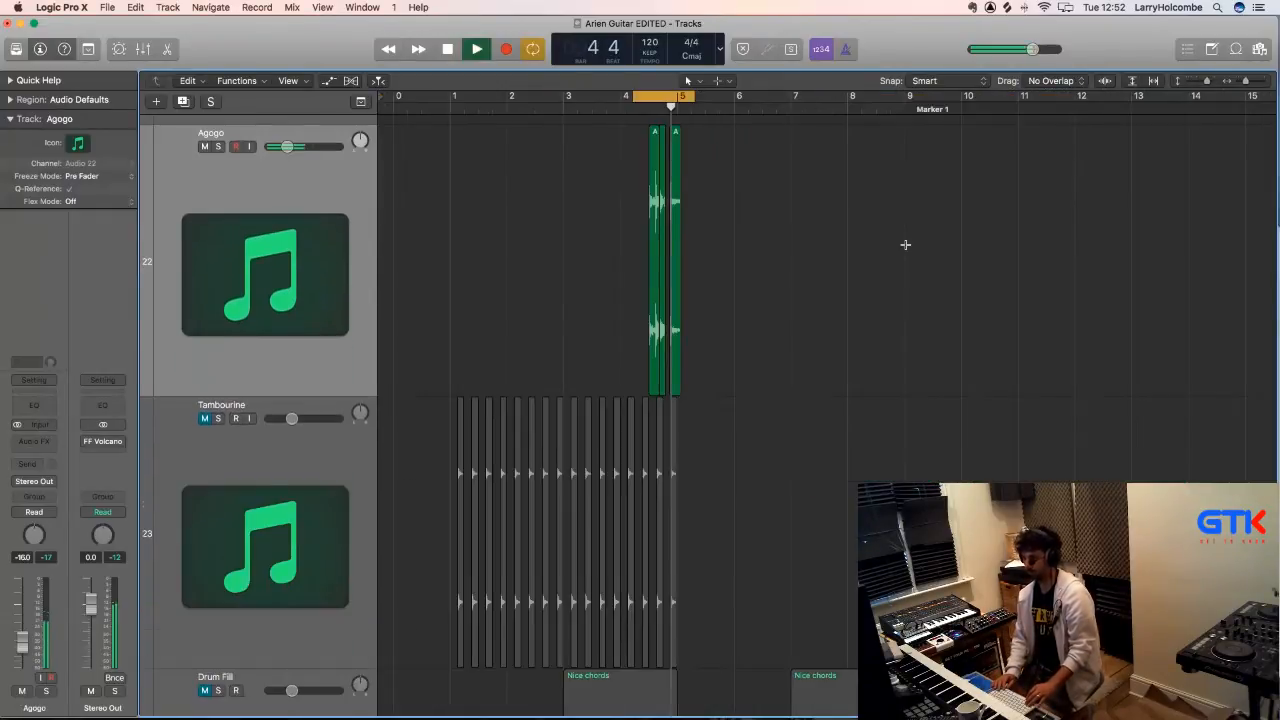
{"action": "left_click", "coordinate": [906, 249], "text": "ctrl+alt"}
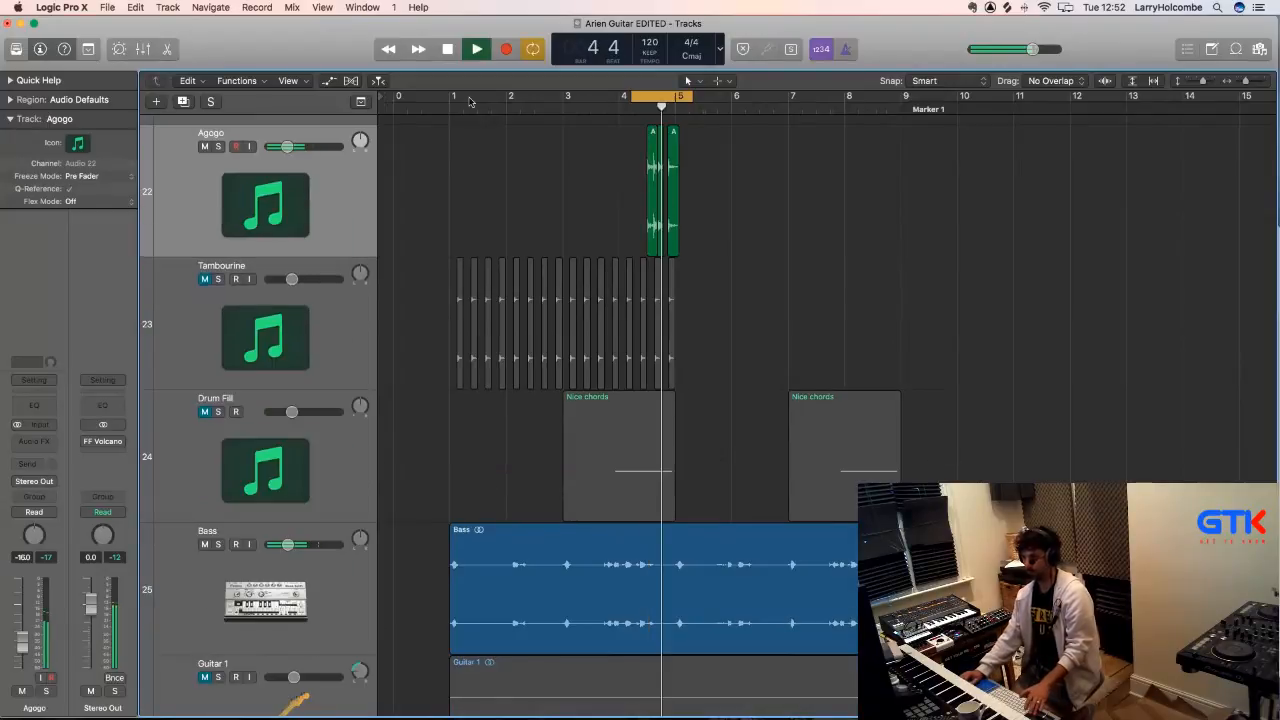
{"action": "left_click_drag", "start_coordinate": [469, 101], "coordinate": [680, 126]}
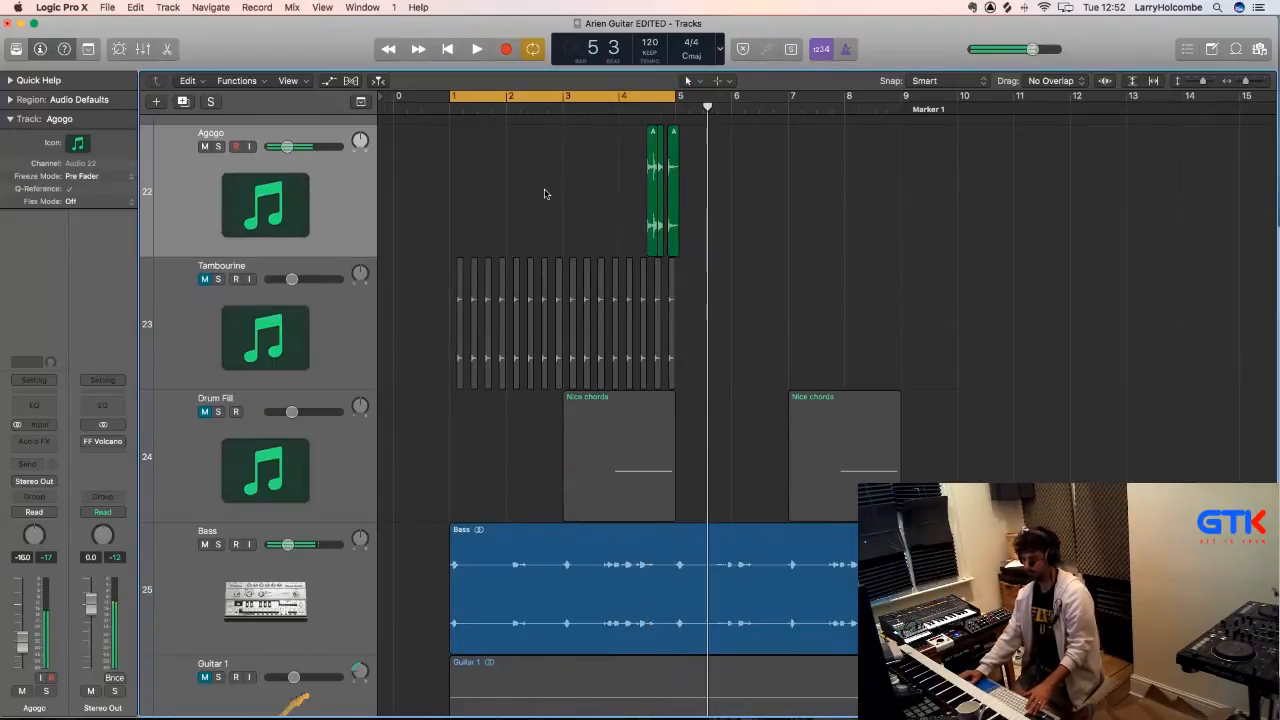
{"action": "scroll", "coordinate": [360, 265], "scroll_direction": "up", "scroll_amount": 1}
{"action": "left_click", "coordinate": [204, 312]}
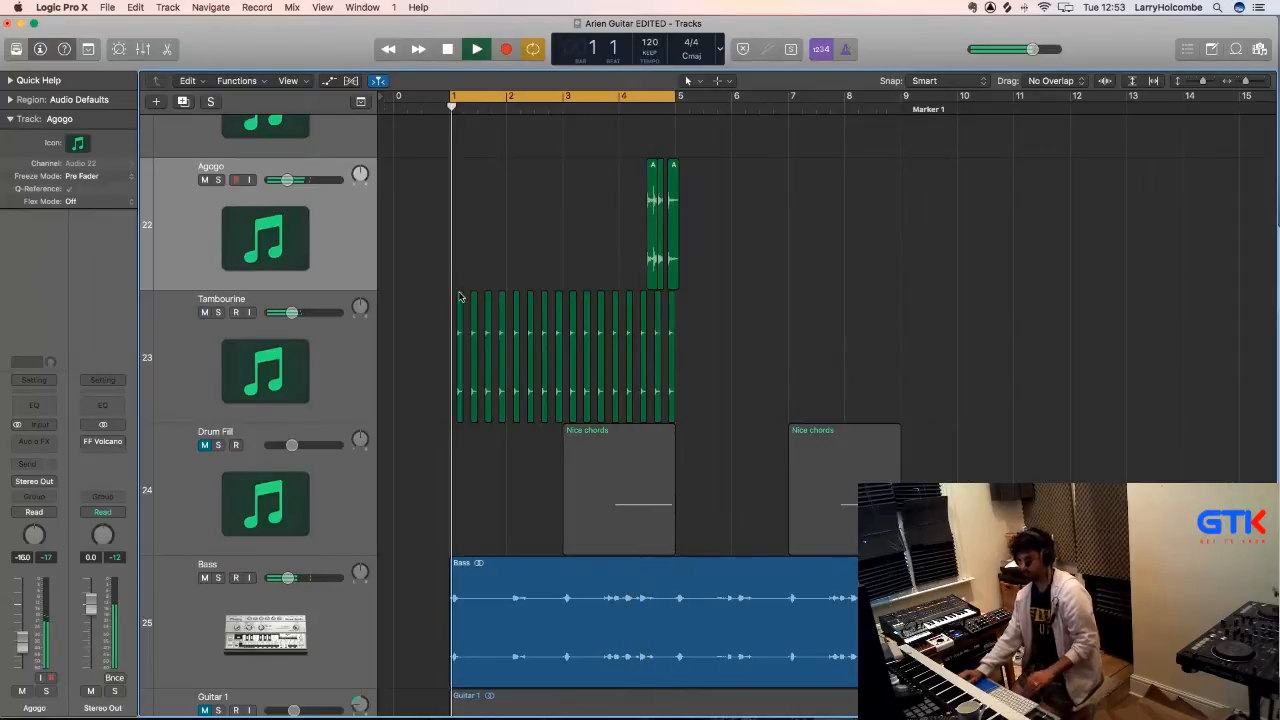
- Trim the end of the last Agogo region back to bar 5
{"action": "scroll", "coordinate": [628, 277], "scroll_direction": "right", "scroll_amount": 2}
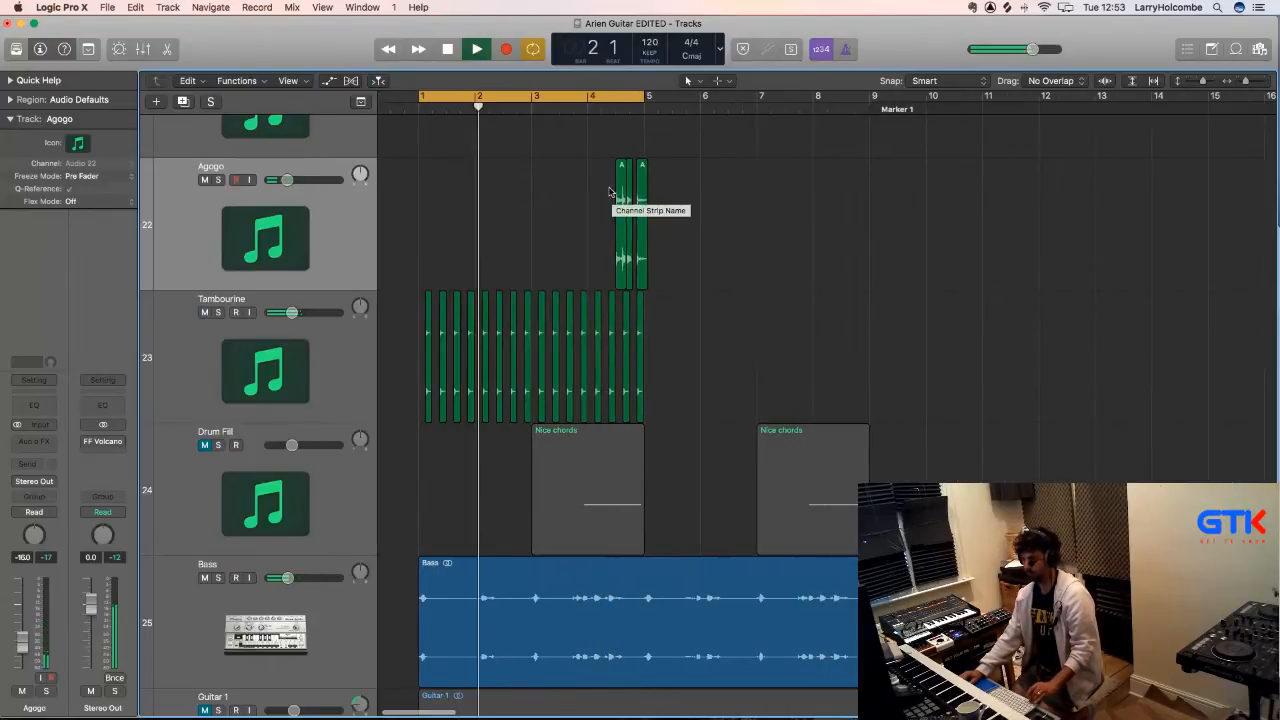
{"action": "key", "text": "z"}
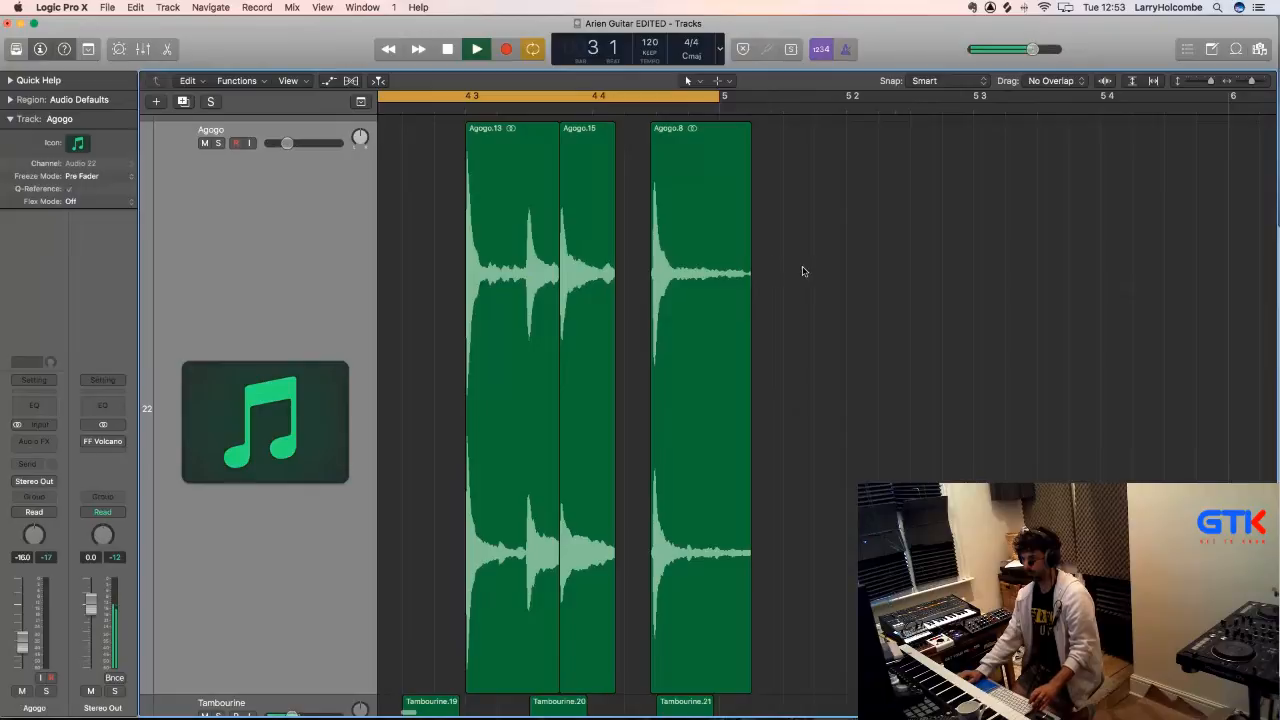
{"action": "left_click_drag", "start_coordinate": [747, 472], "coordinate": [707, 465]}
- Select the first two Agogo regions and mute the Tambourine track
{"action": "left_click", "coordinate": [500, 216]}
{"action": "left_click", "coordinate": [608, 220], "text": "shift"}
{"action": "left_click", "coordinate": [608, 220], "text": "ctrl+alt"}
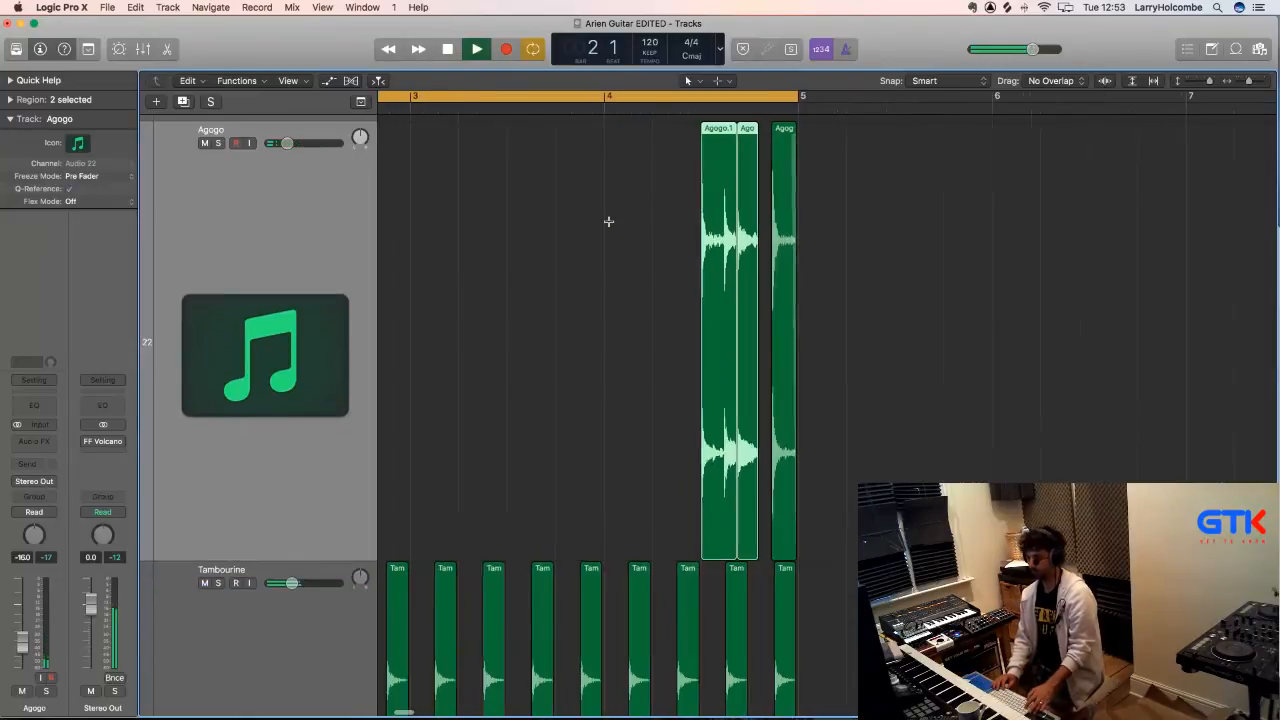
{"action": "key", "text": "super+Up"}
{"action": "key", "text": "super+Up"}
{"action": "key", "text": "super+Up"}
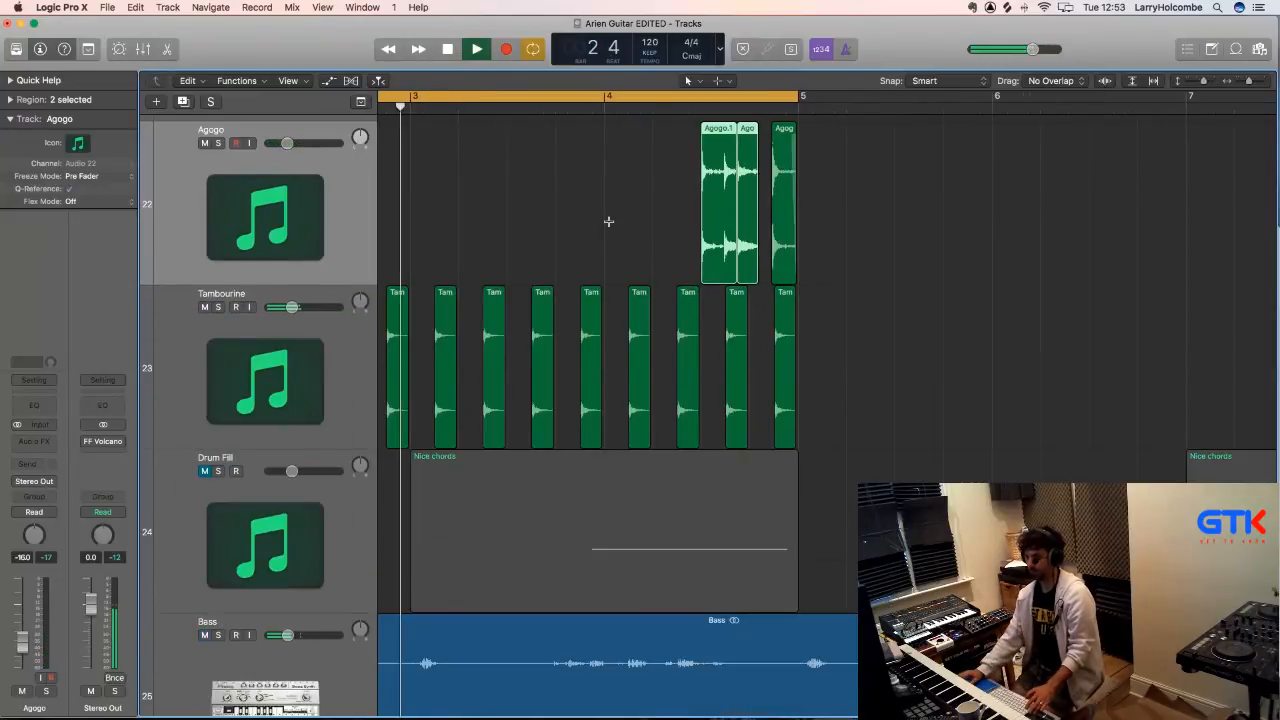
{"action": "left_click", "coordinate": [204, 253]}
- Stop playback and open the Arcade instrument of the empty Triangle track directly above Agogo
{"action": "scroll", "coordinate": [250, 313], "scroll_direction": "up", "scroll_amount": 3}
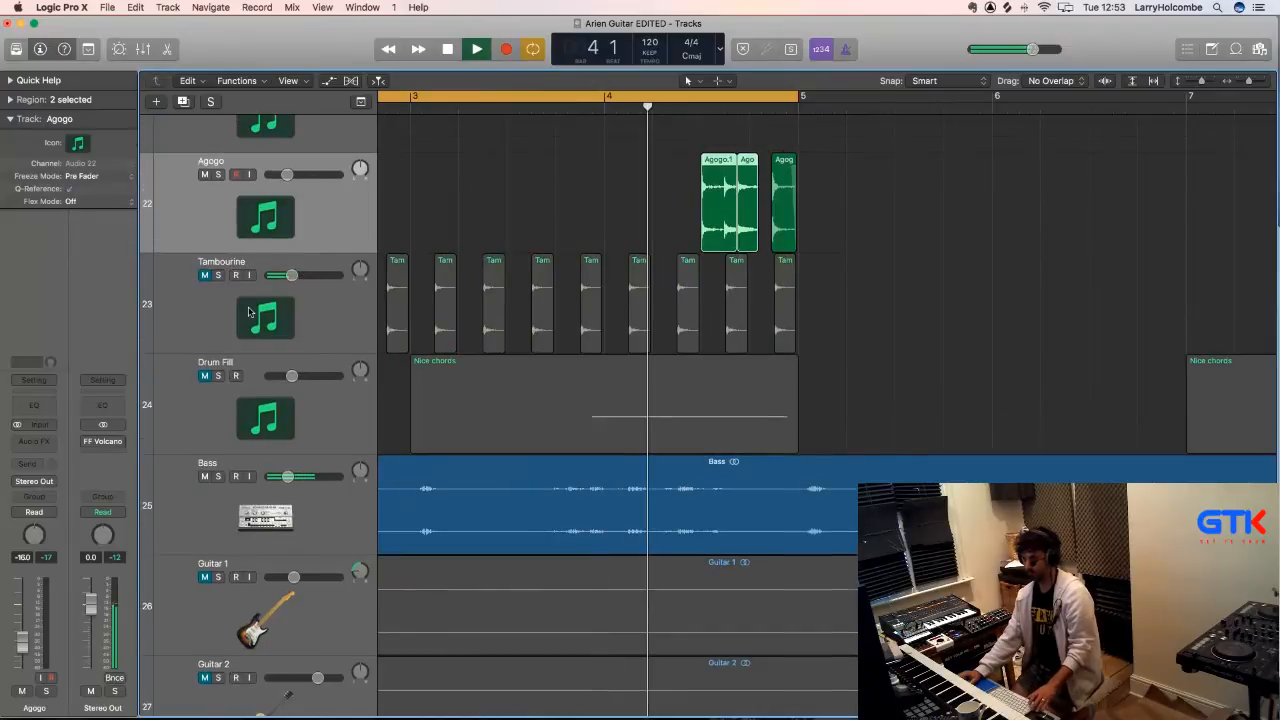
{"action": "scroll", "coordinate": [250, 313], "scroll_direction": "up", "scroll_amount": 5}
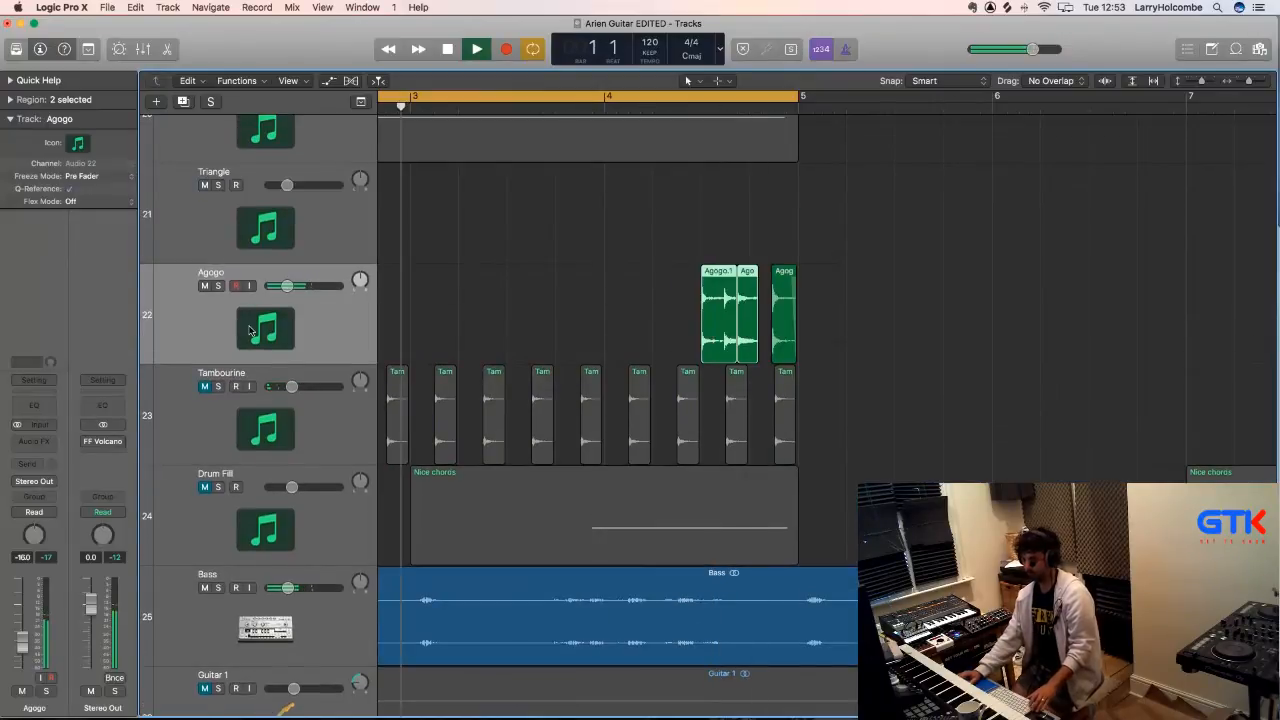
{"action": "scroll", "coordinate": [252, 240], "scroll_direction": "up", "scroll_amount": 5}
{"action": "left_click", "coordinate": [249, 341]}
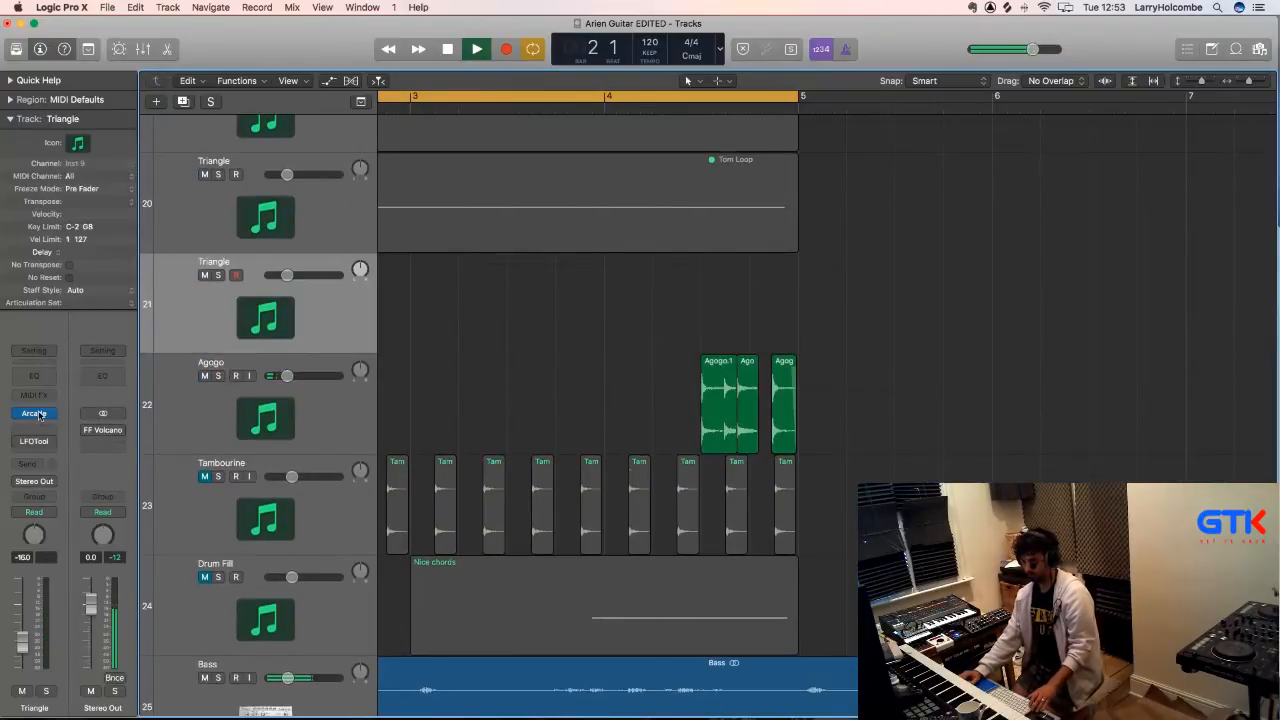
{"action": "scroll", "coordinate": [397, 391], "scroll_direction": "down", "scroll_amount": 8}
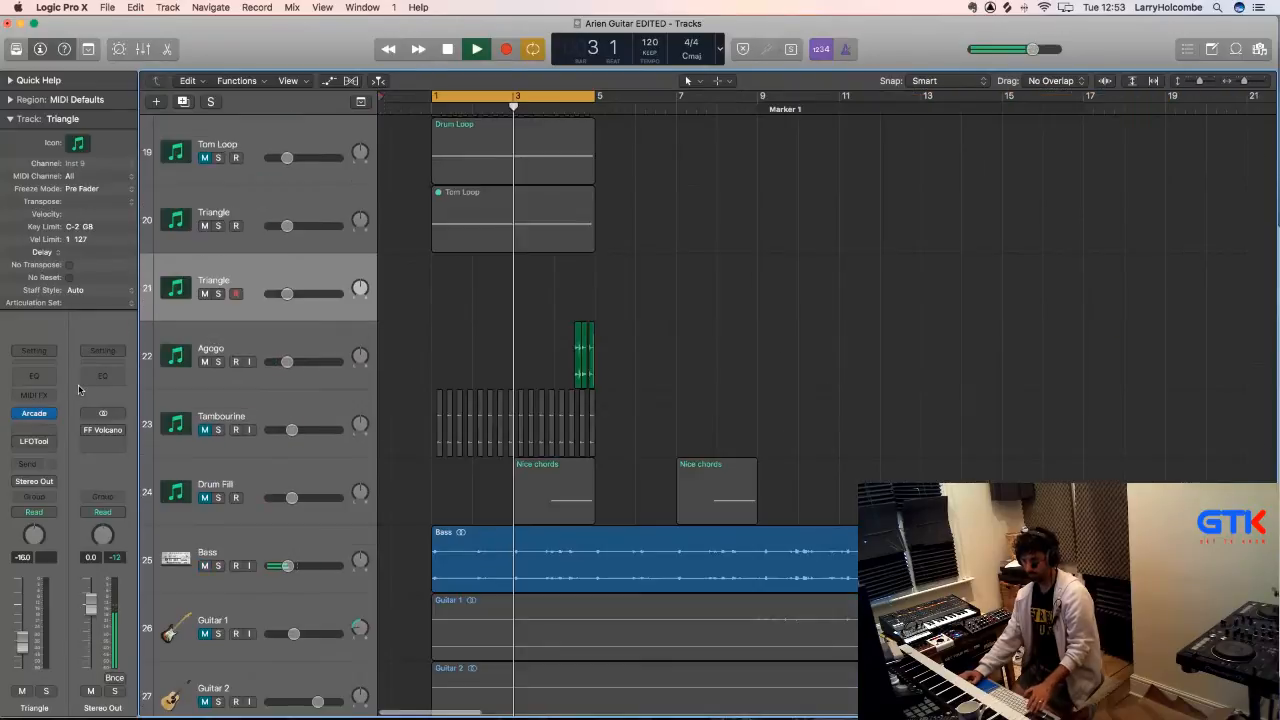
{"action": "key", "text": "space"}
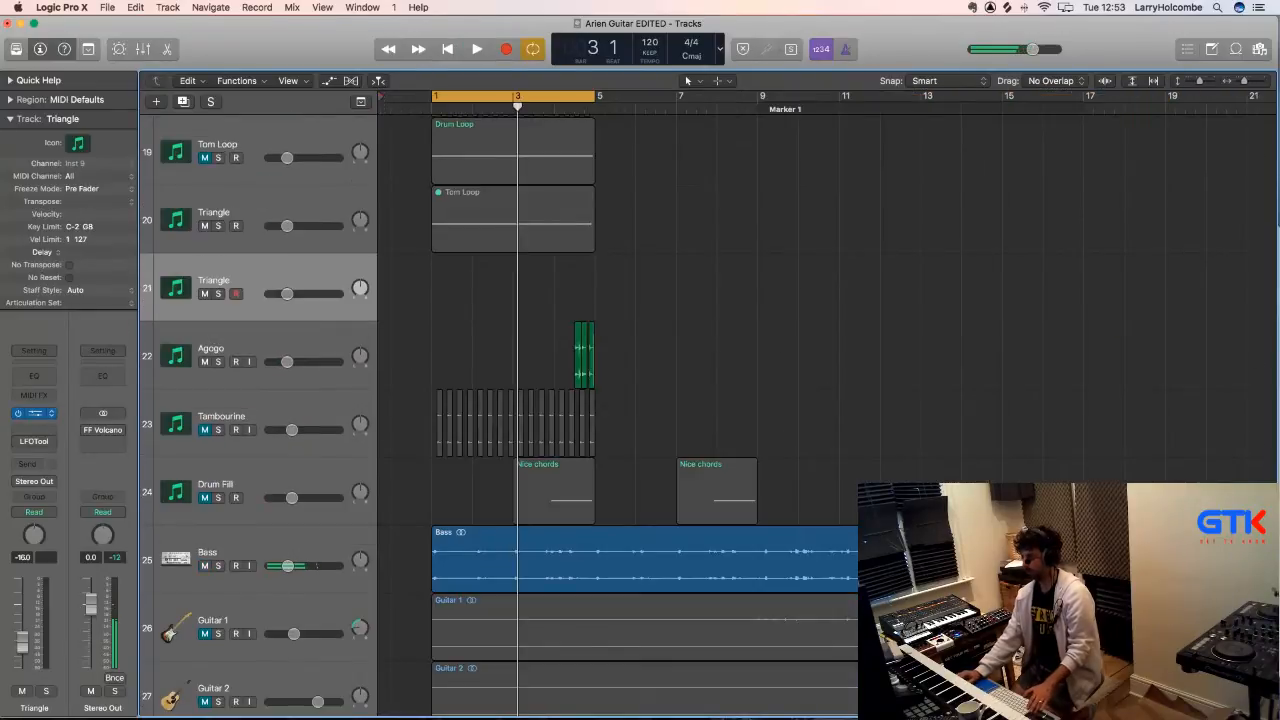
{"action": "left_click", "coordinate": [36, 413]}
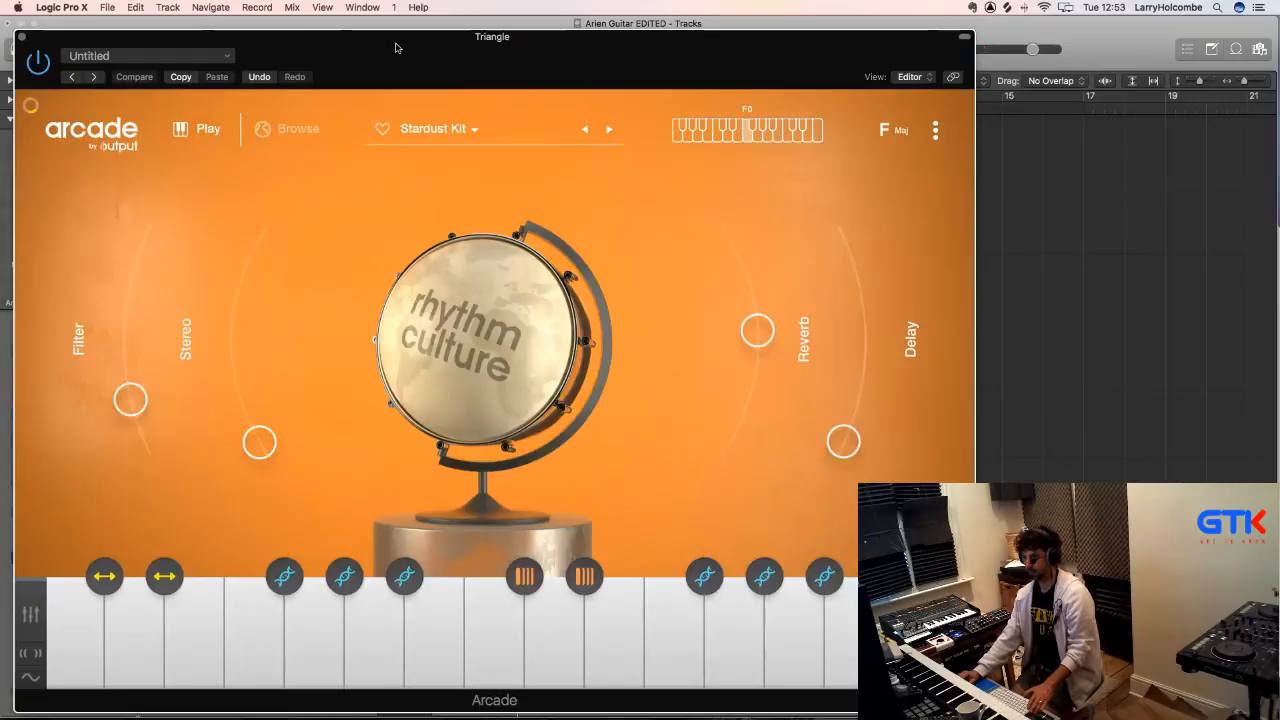
- Load the Highest of Loves kit in Arcade
{"action": "left_click_drag", "start_coordinate": [395, 47], "coordinate": [419, 34]}
{"action": "left_click", "coordinate": [455, 115]}
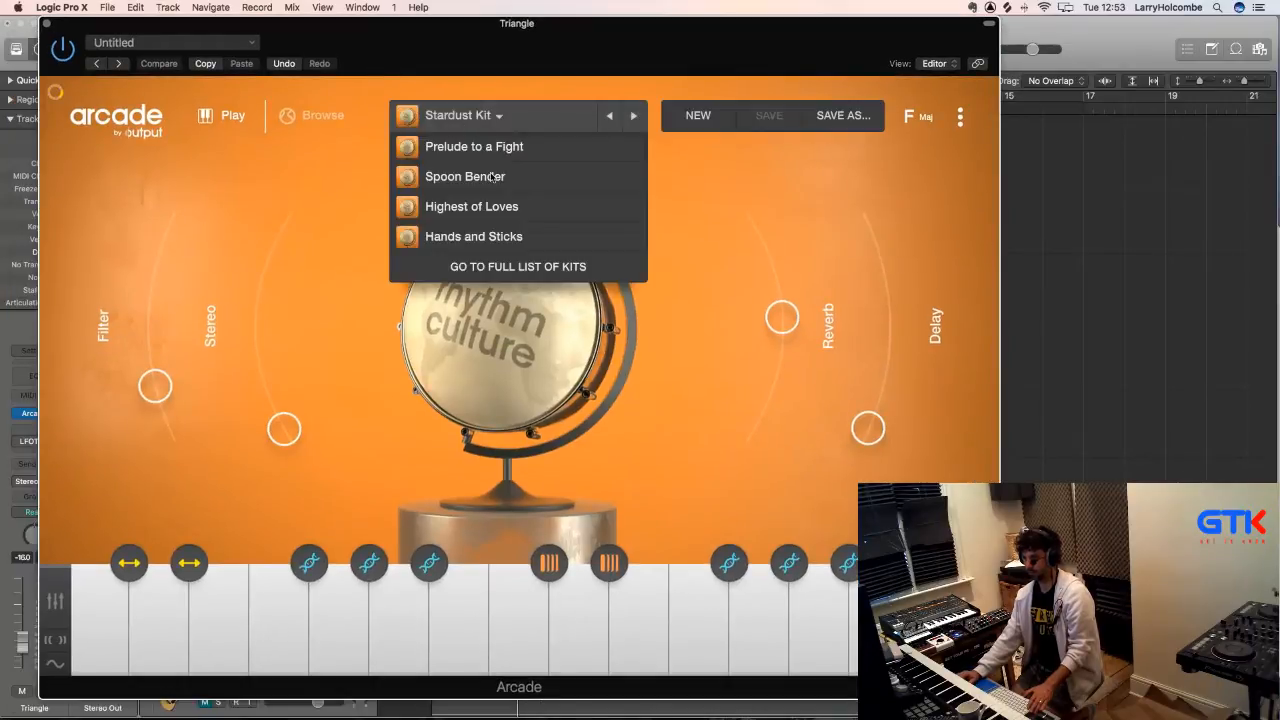
{"action": "left_click", "coordinate": [478, 209]}
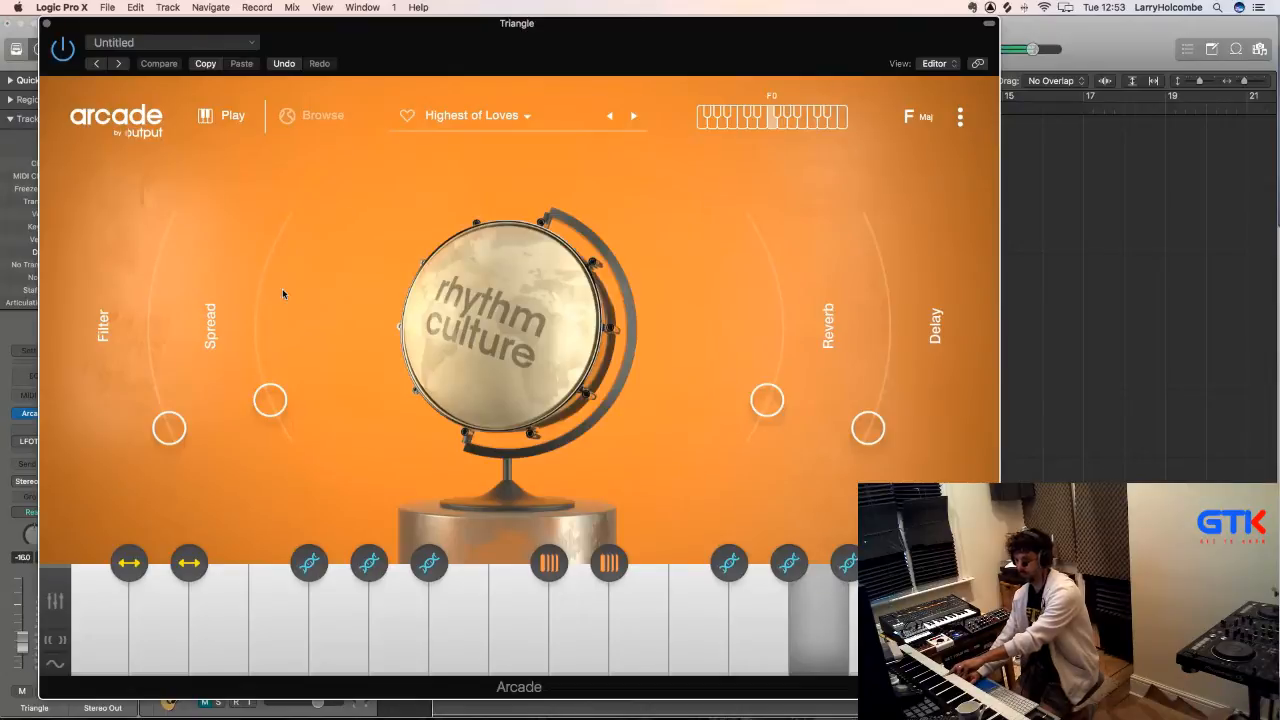
- Raise the kit's Spread slightly and lower the Triangle track's volume to -18.5 dB
{"action": "left_click_drag", "start_coordinate": [283, 294], "coordinate": [286, 224]}
{"action": "left_click", "coordinate": [256, 342]}
{"action": "left_click", "coordinate": [262, 391]}
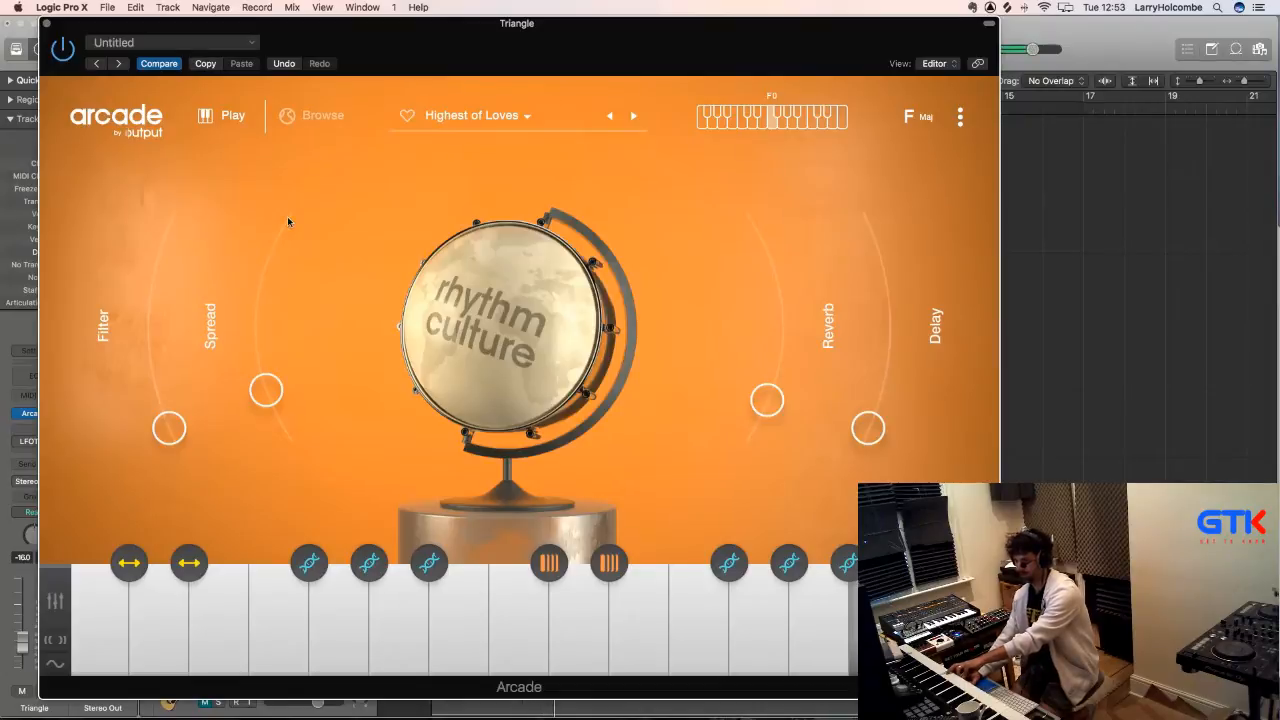
{"action": "left_click", "coordinate": [44, 24]}
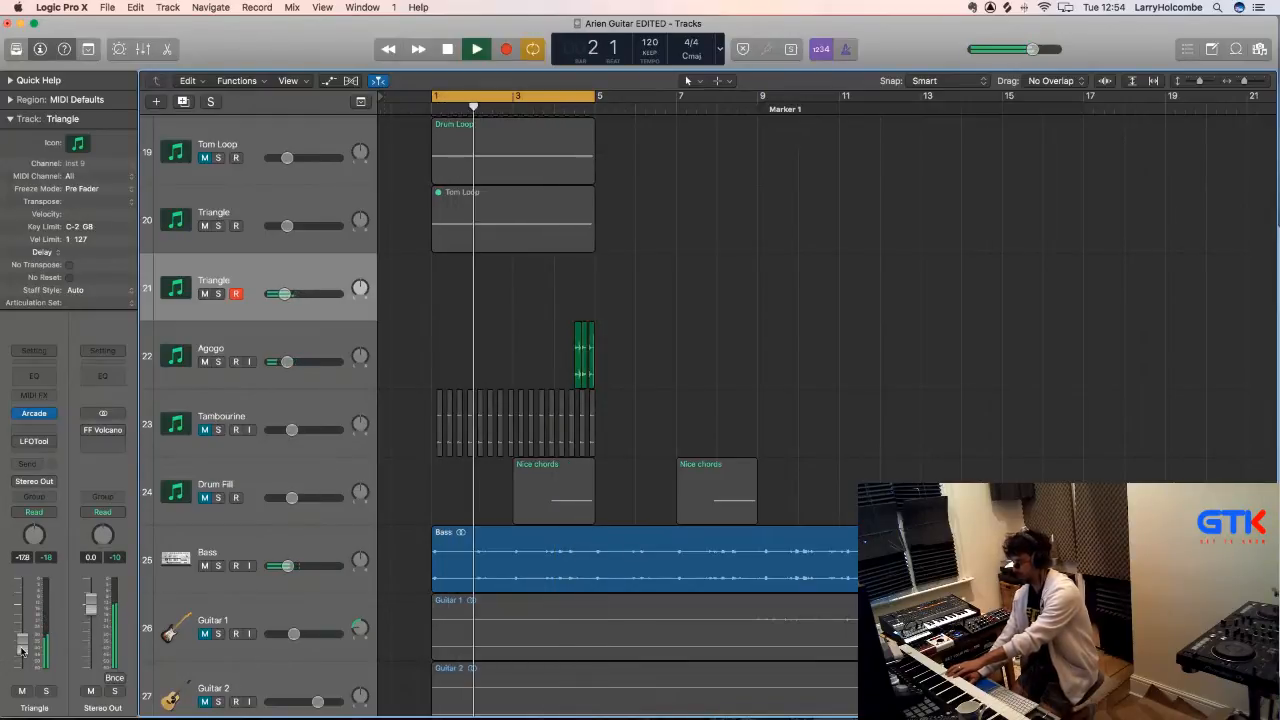
{"action": "left_click_drag", "start_coordinate": [22, 646], "coordinate": [22, 651]}
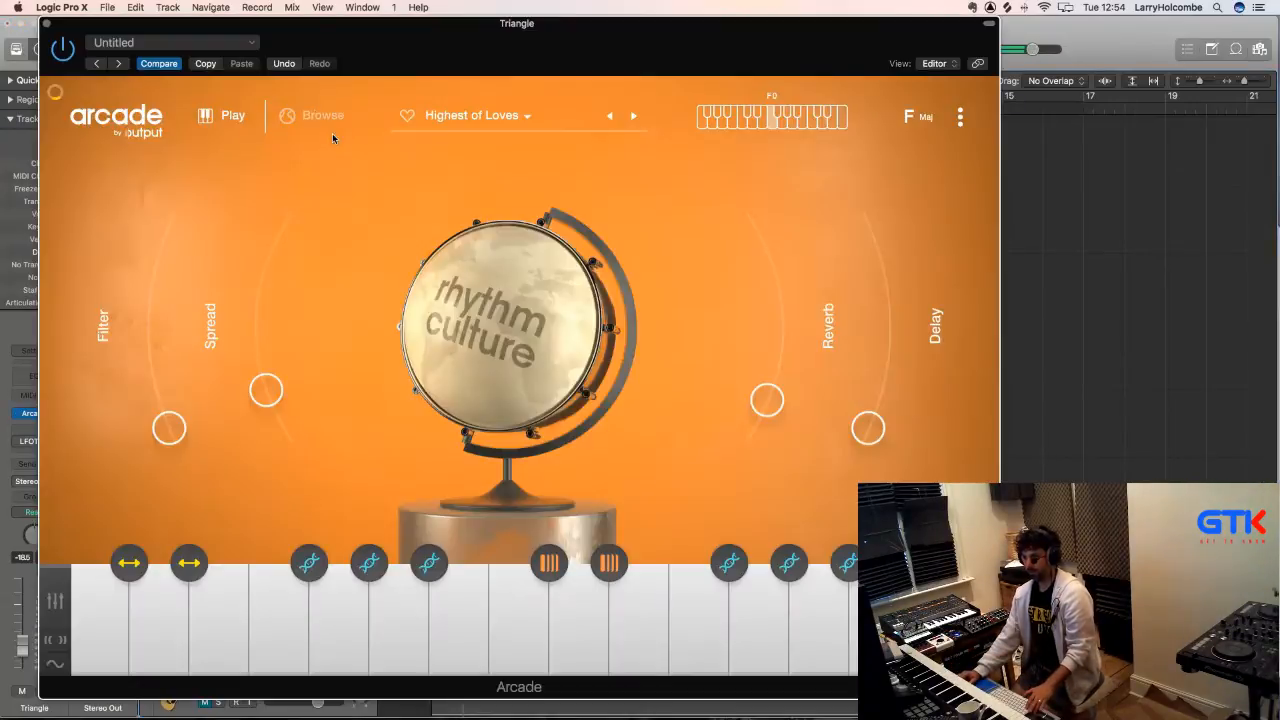
- Browse Arcade's loop library and look through the full tag list for a percussion sound
{"action": "left_click", "coordinate": [322, 117]}
{"action": "left_click", "coordinate": [125, 269]}
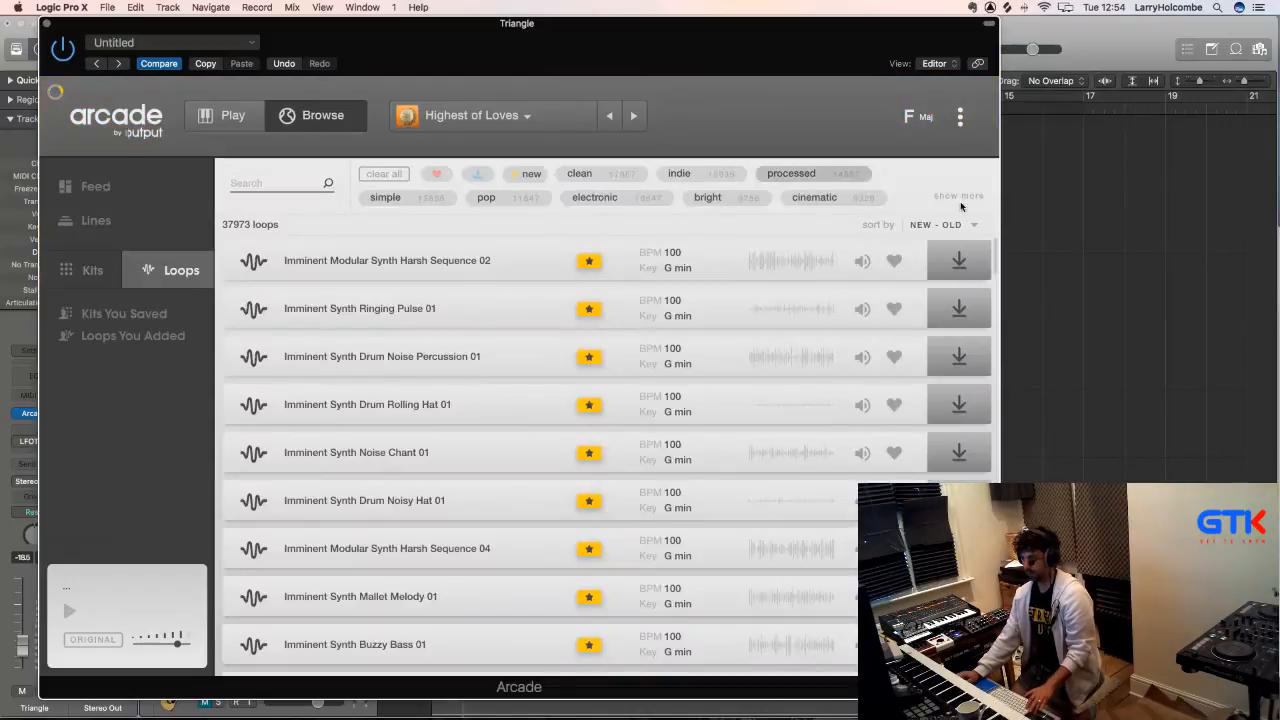
{"action": "left_click", "coordinate": [958, 197]}
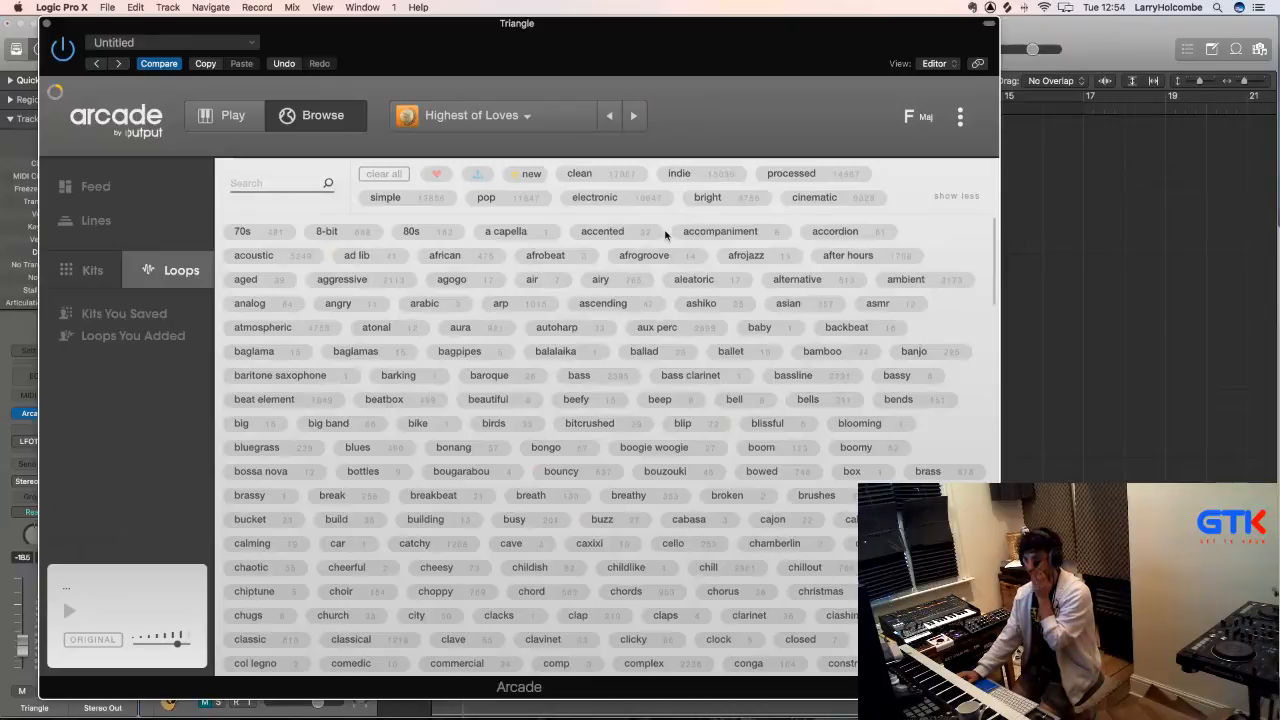
{"action": "scroll", "coordinate": [567, 278], "scroll_direction": "down", "scroll_amount": 5}
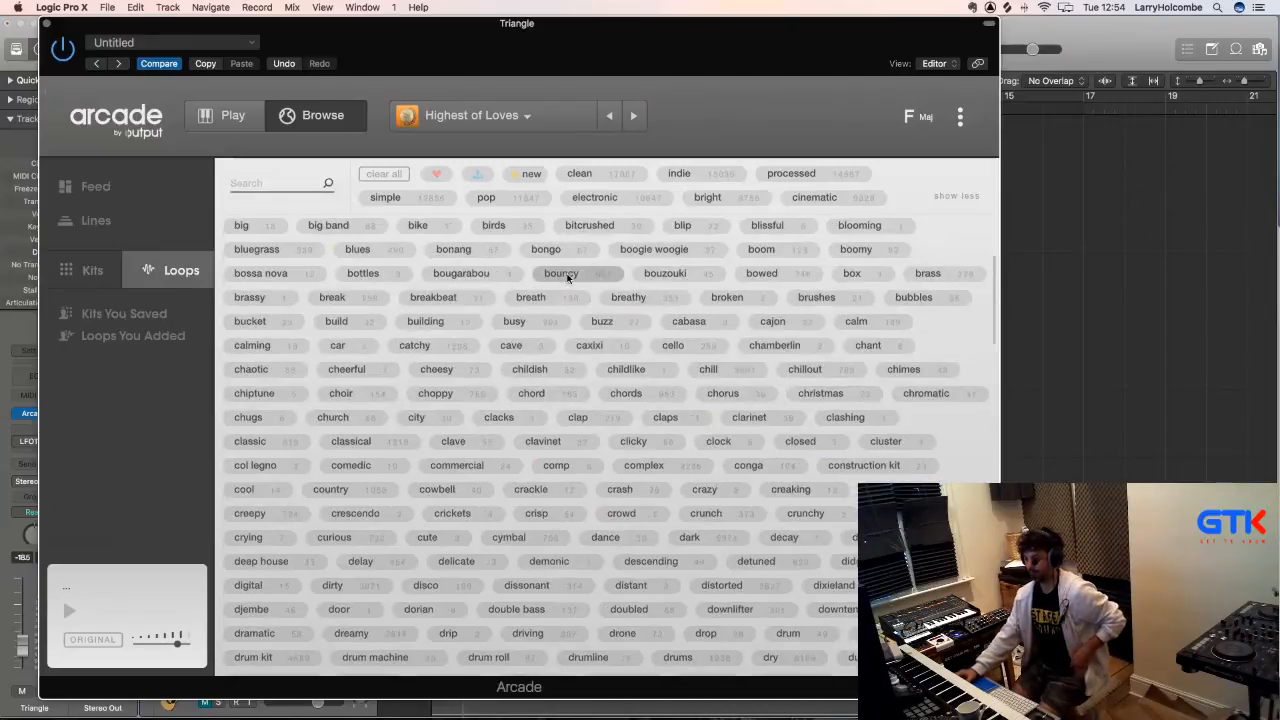
{"action": "scroll", "coordinate": [567, 278], "scroll_direction": "down", "scroll_amount": 8}
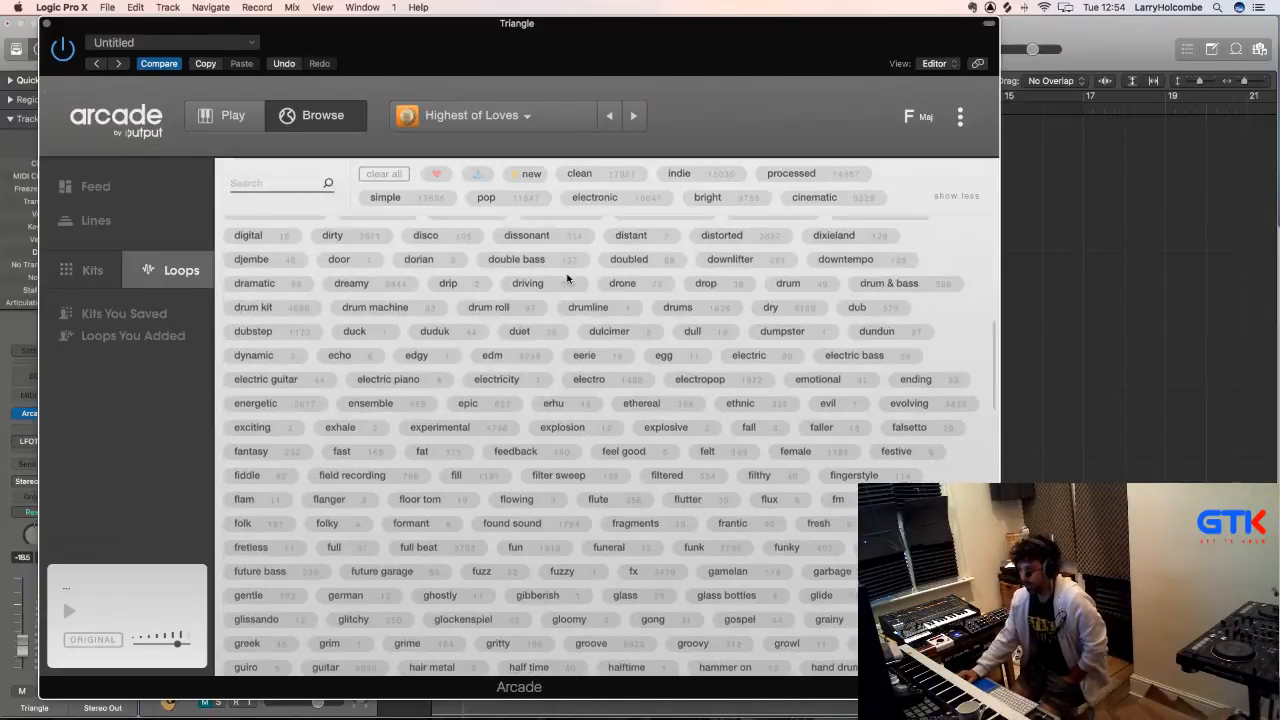
{"action": "scroll", "coordinate": [567, 279], "scroll_direction": "down", "scroll_amount": 15}
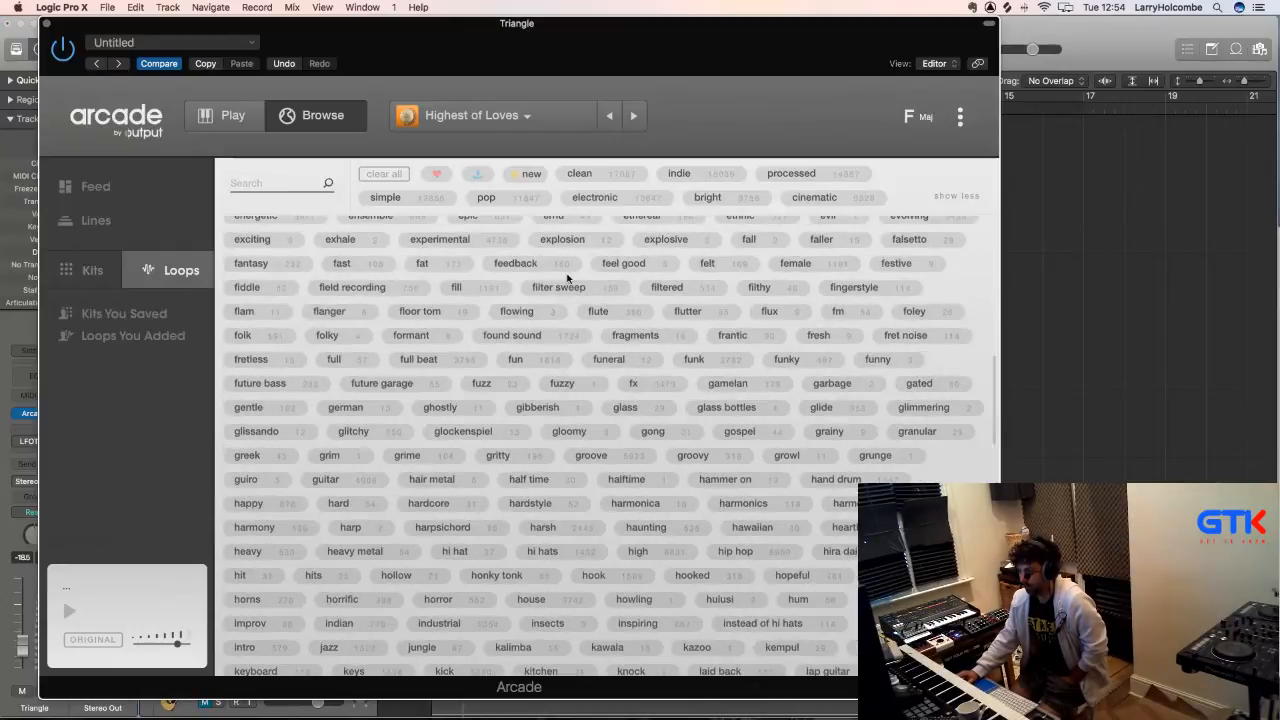
- Search the loop library for "shaker" and collapse the expanded tag list to show the loops
{"action": "left_click", "coordinate": [278, 181]}
{"action": "type", "text": "shaker"}
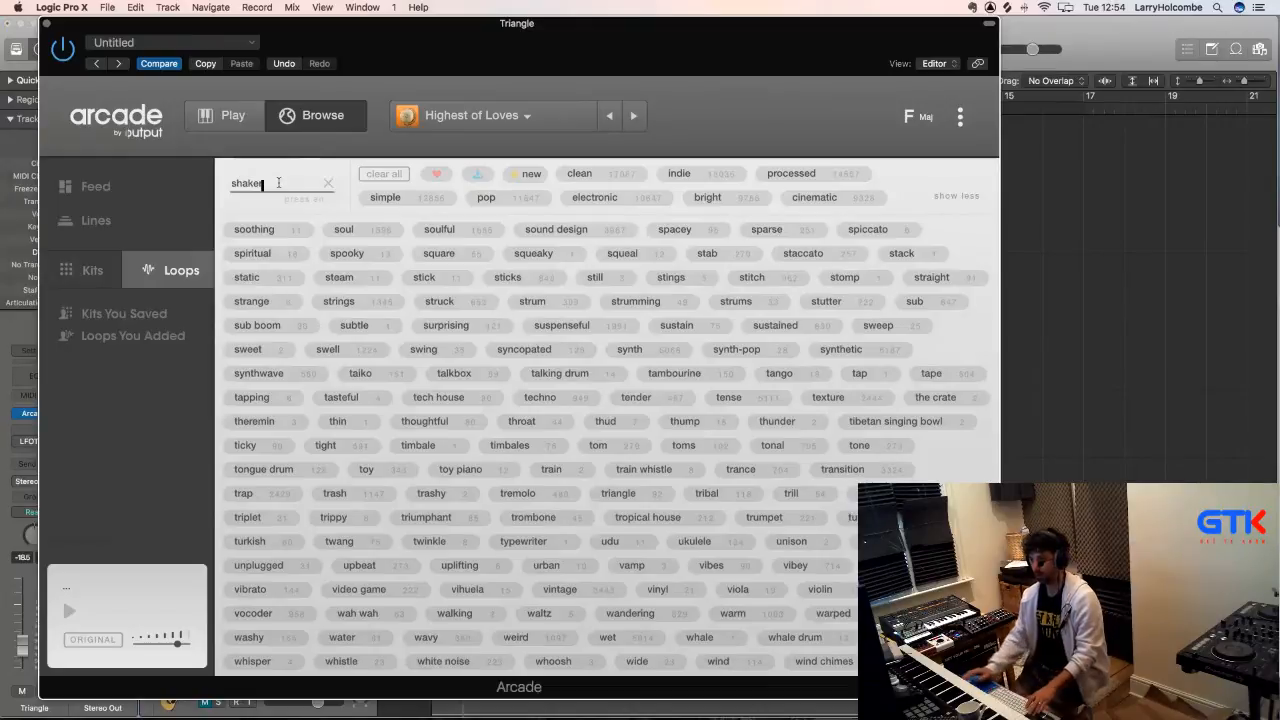
{"action": "key", "text": "Return"}
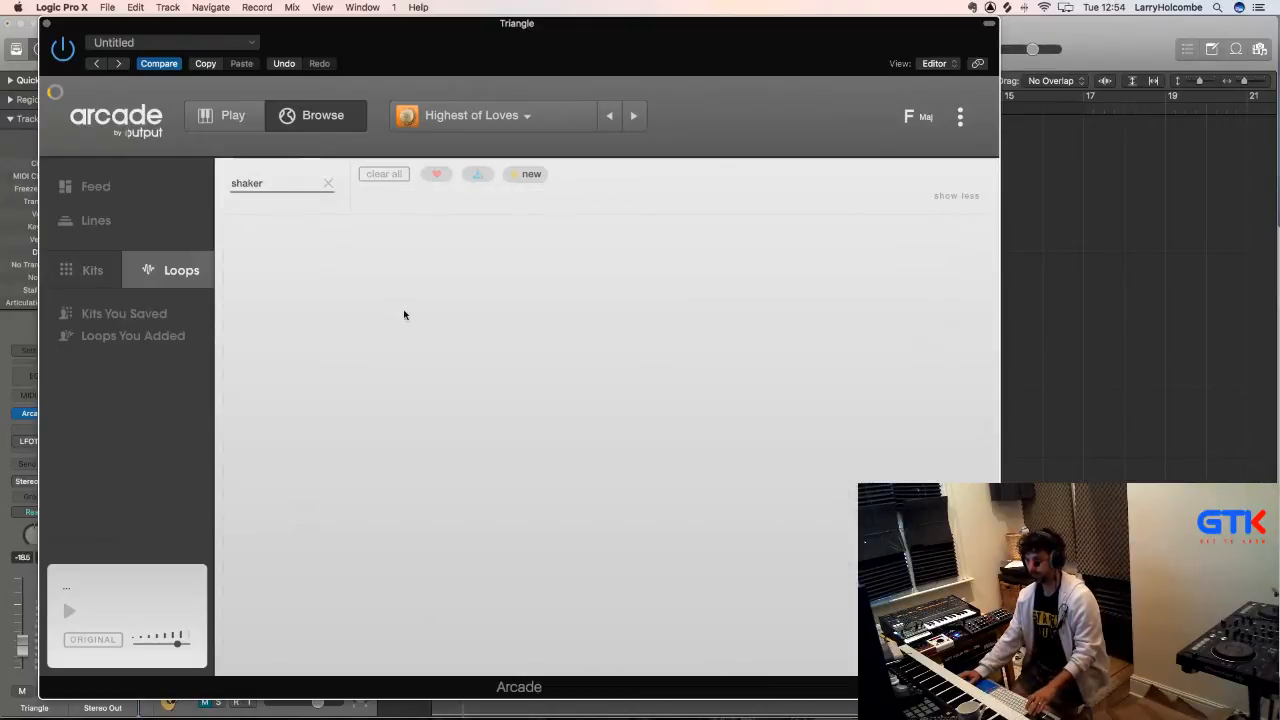
{"action": "scroll", "coordinate": [425, 315], "scroll_direction": "down", "scroll_amount": 3}
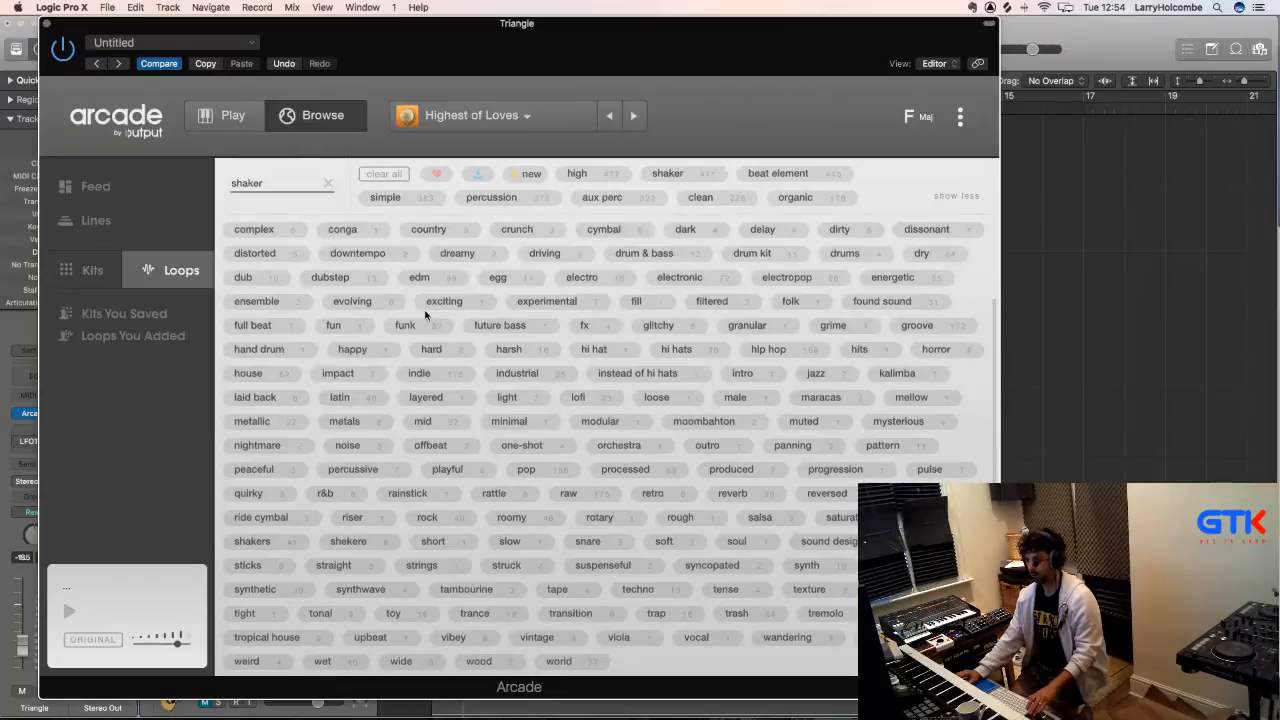
{"action": "scroll", "coordinate": [425, 315], "scroll_direction": "up", "scroll_amount": 3}
{"action": "scroll", "coordinate": [421, 314], "scroll_direction": "down", "scroll_amount": 3}
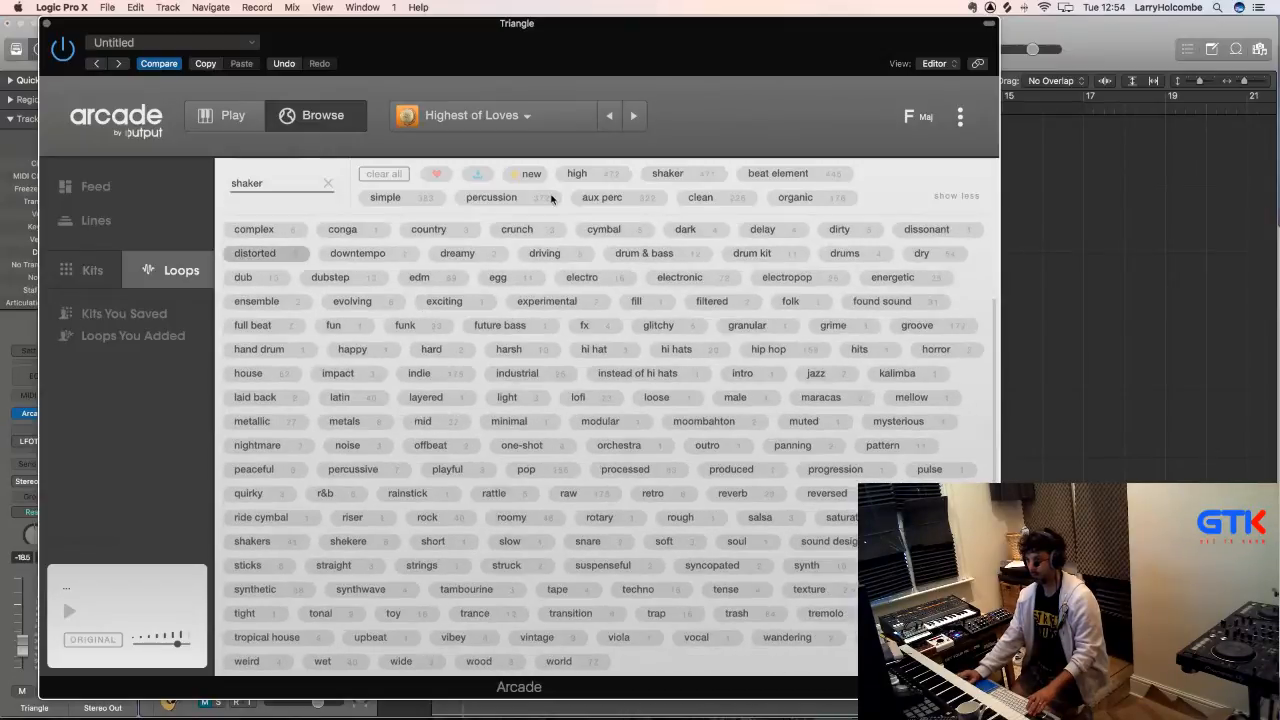
{"action": "left_click", "coordinate": [954, 197]}
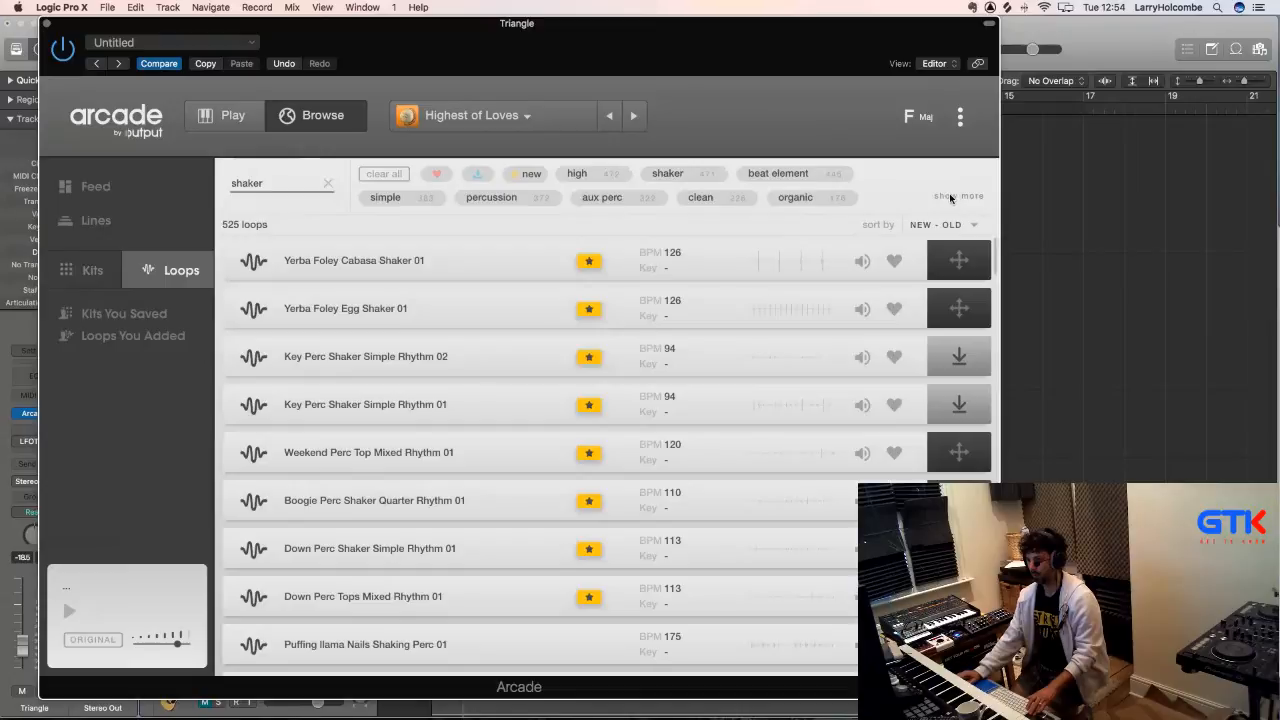
- Audition the loops Yerba Foley Cabasa Shaker 01, Yerba Foley Egg Shaker 01 and Key Perc Shaker Simple Rhythm 01
{"action": "left_click", "coordinate": [862, 261]}
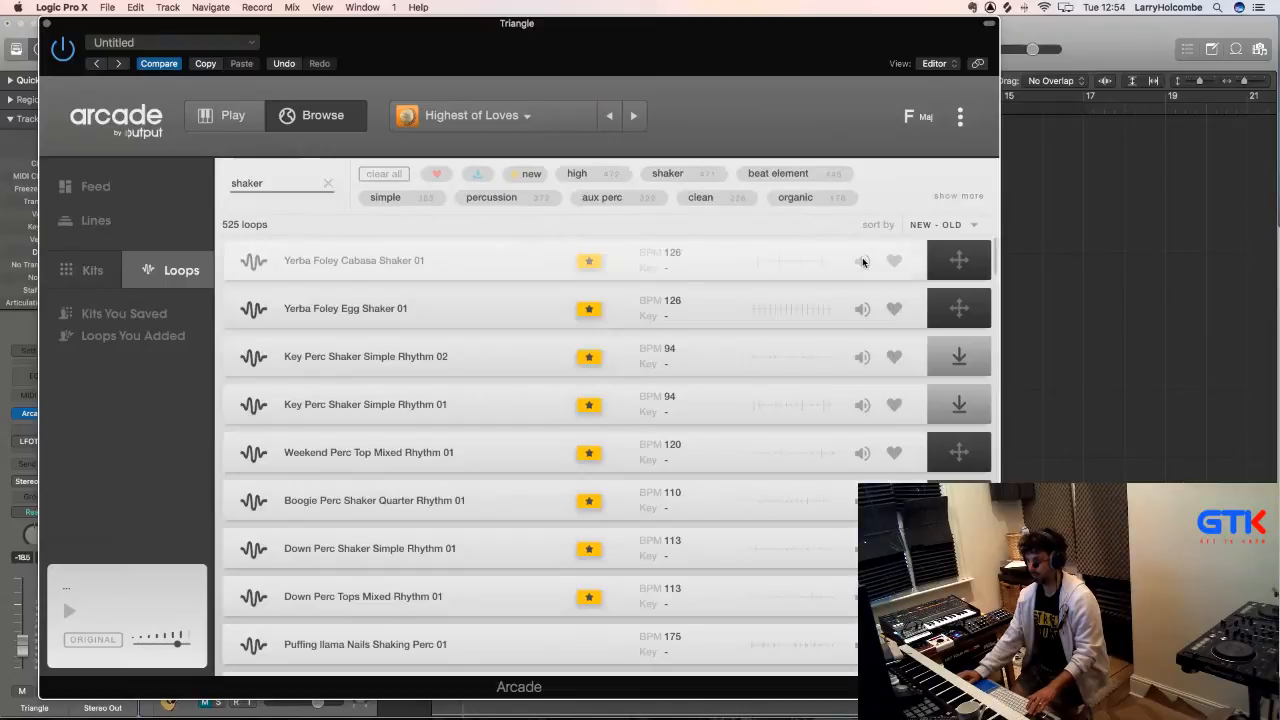
{"action": "left_click", "coordinate": [1157, 231]}
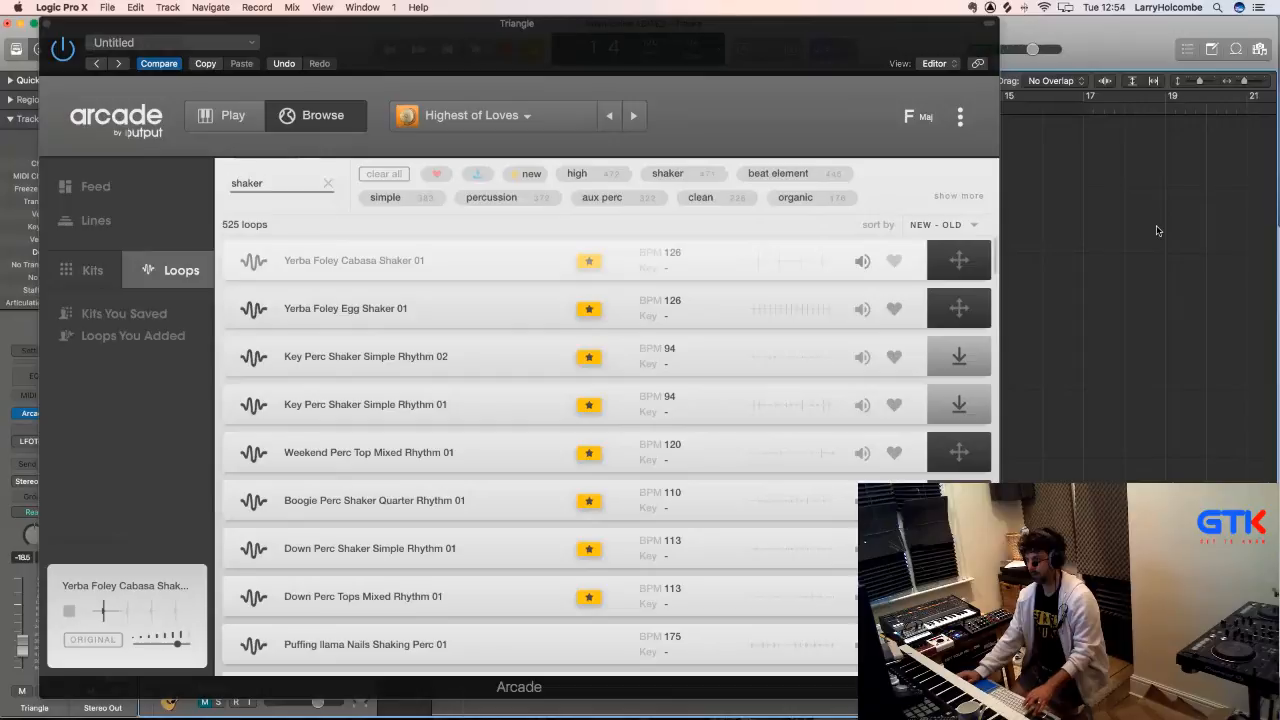
{"action": "left_click", "coordinate": [862, 309]}
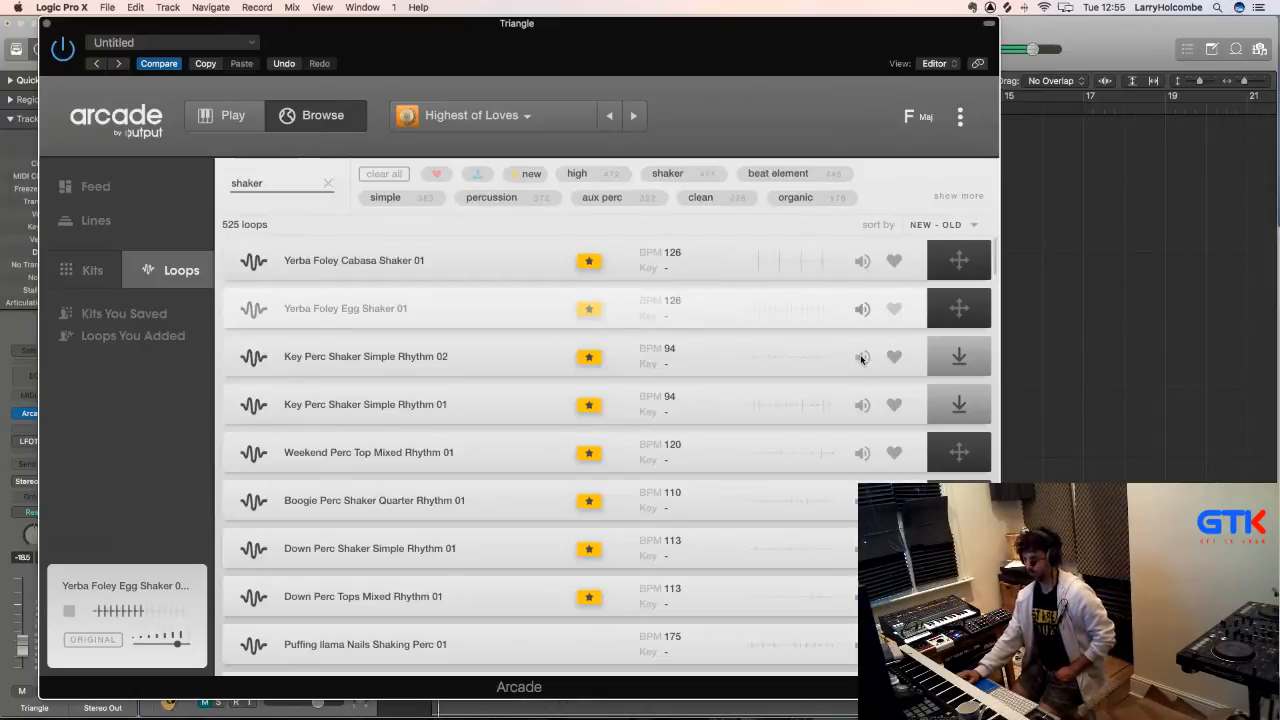
{"action": "left_click", "coordinate": [862, 406]}
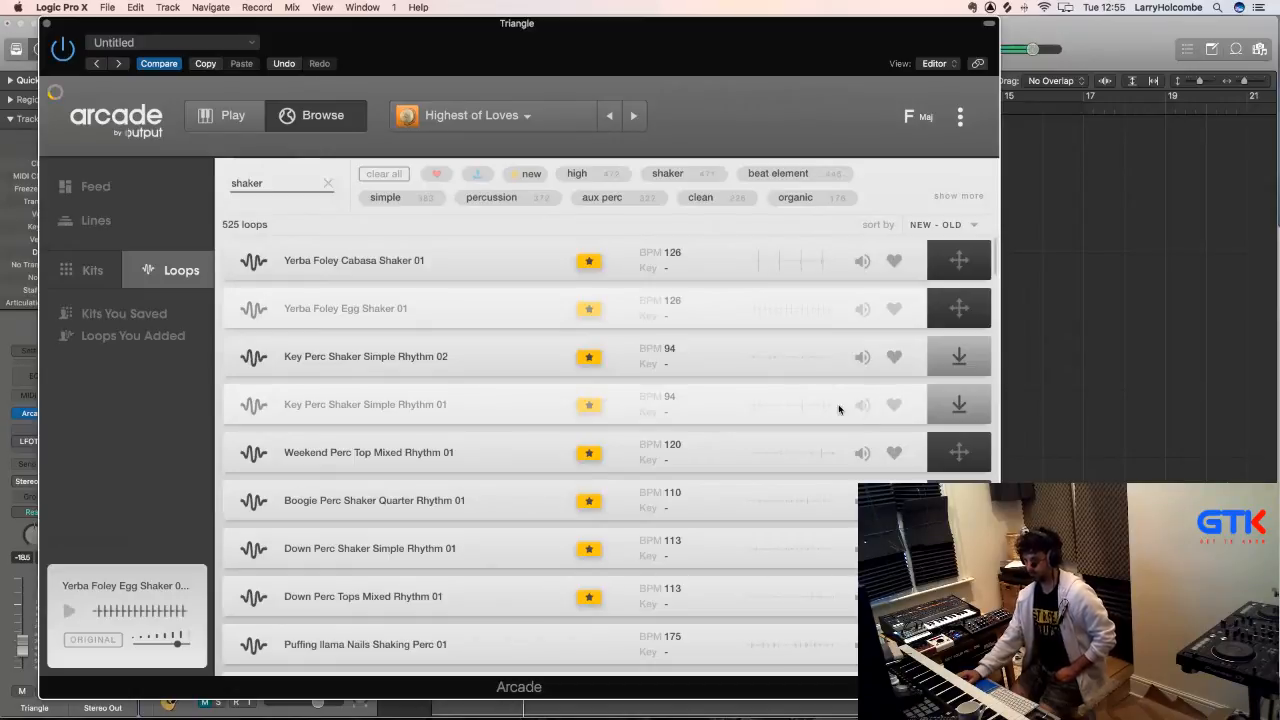
- Audition the loops Weekend Perc Top Mixed Rhythm 01, Boogie Perc Shaker Quarter Rhythm 01 and Down Perc Tops Mixed Rhythm 01
{"action": "scroll", "coordinate": [843, 406], "scroll_direction": "down", "scroll_amount": 1}
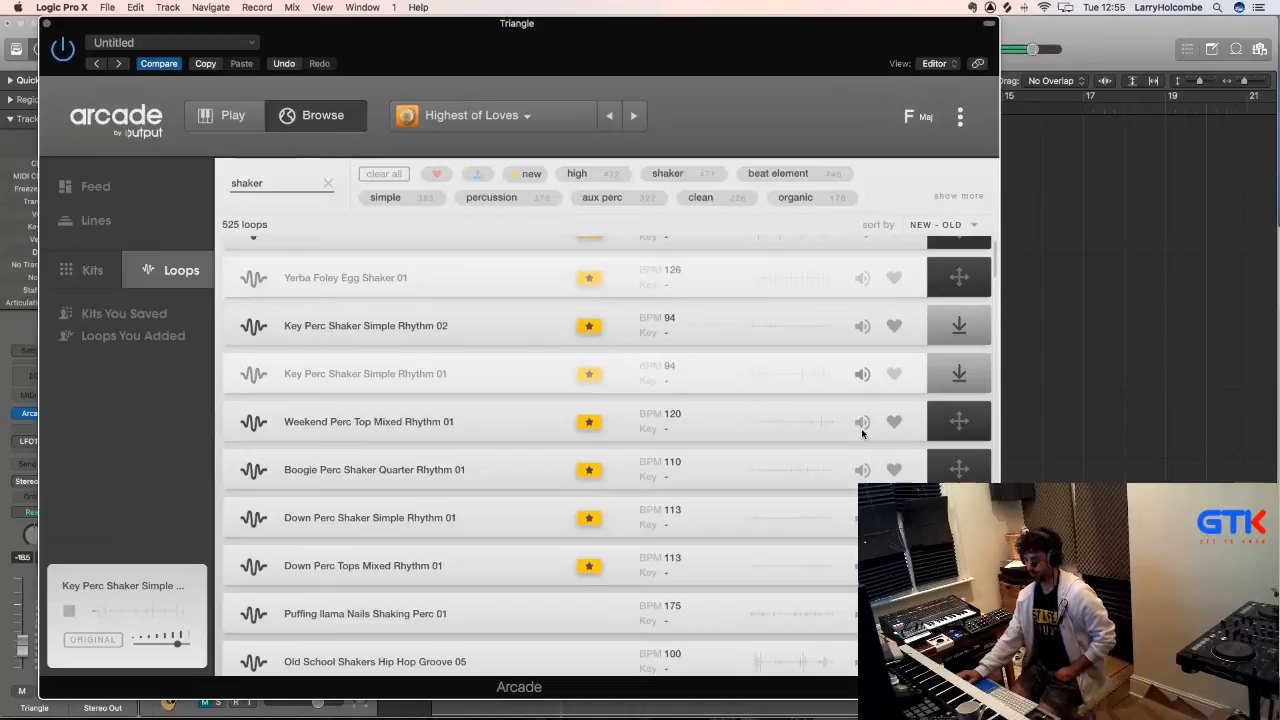
{"action": "left_click", "coordinate": [862, 423]}
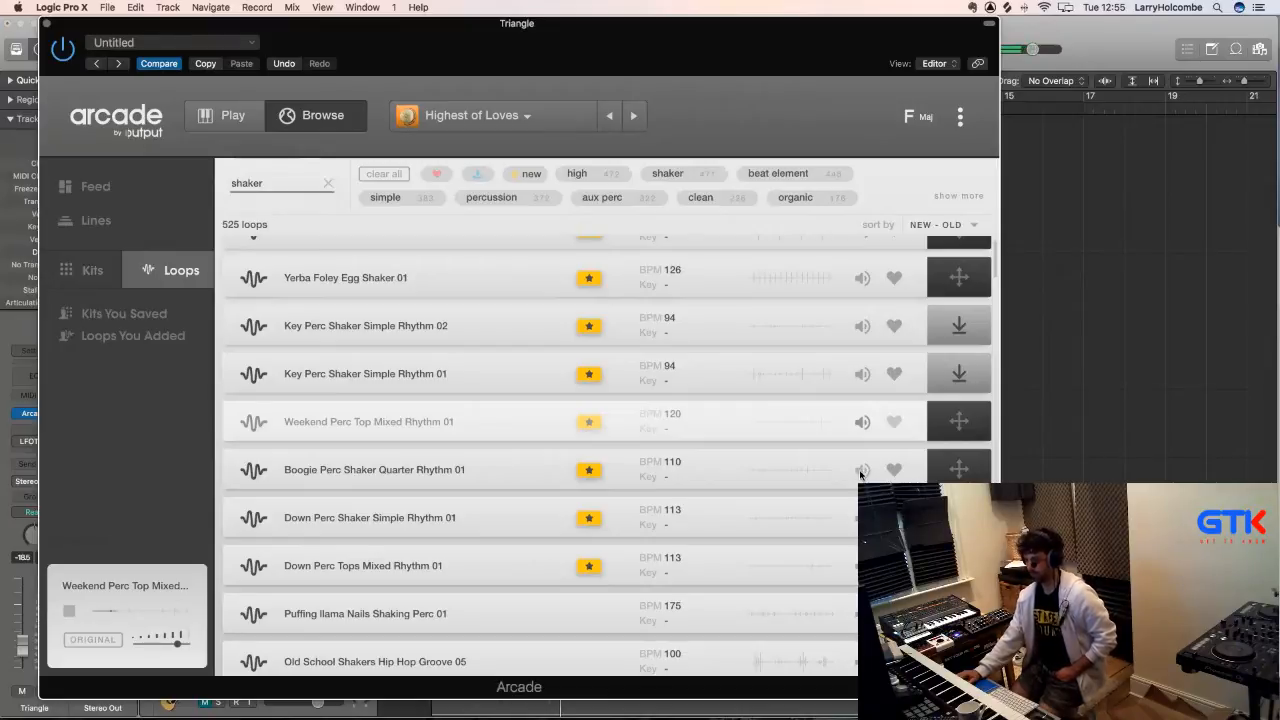
{"action": "left_click", "coordinate": [862, 470]}
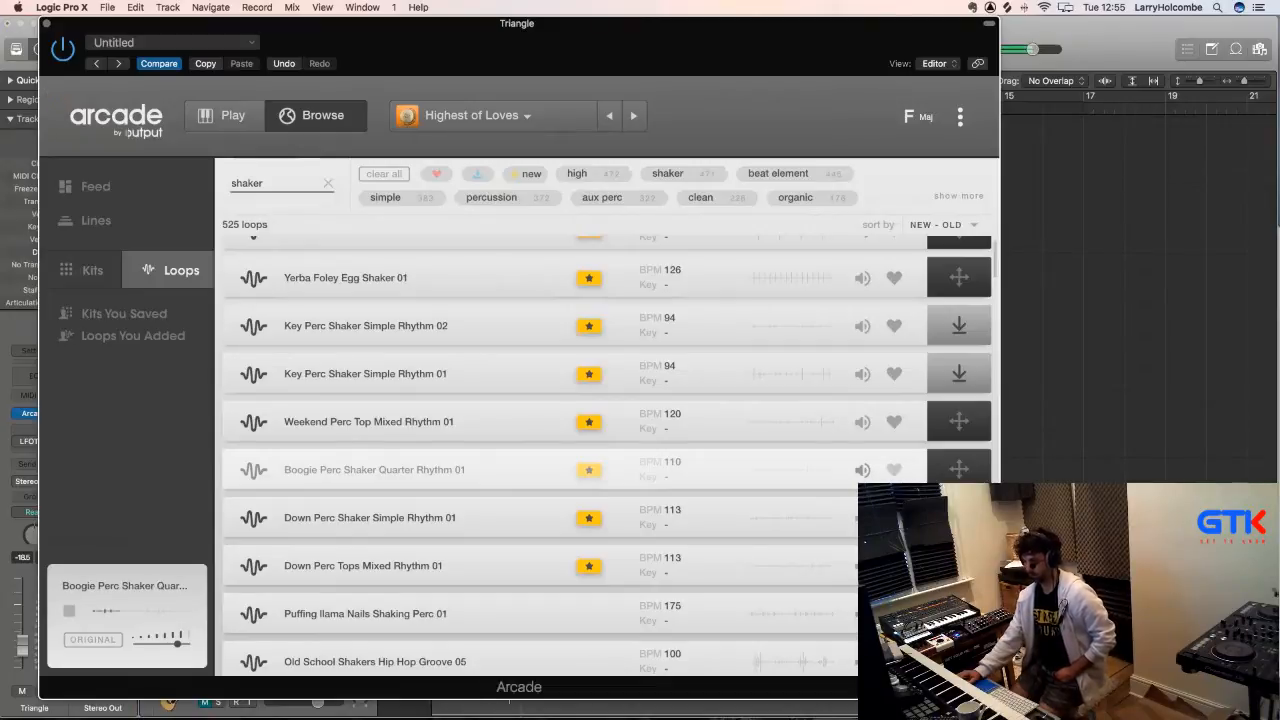
{"action": "left_click", "coordinate": [862, 566]}
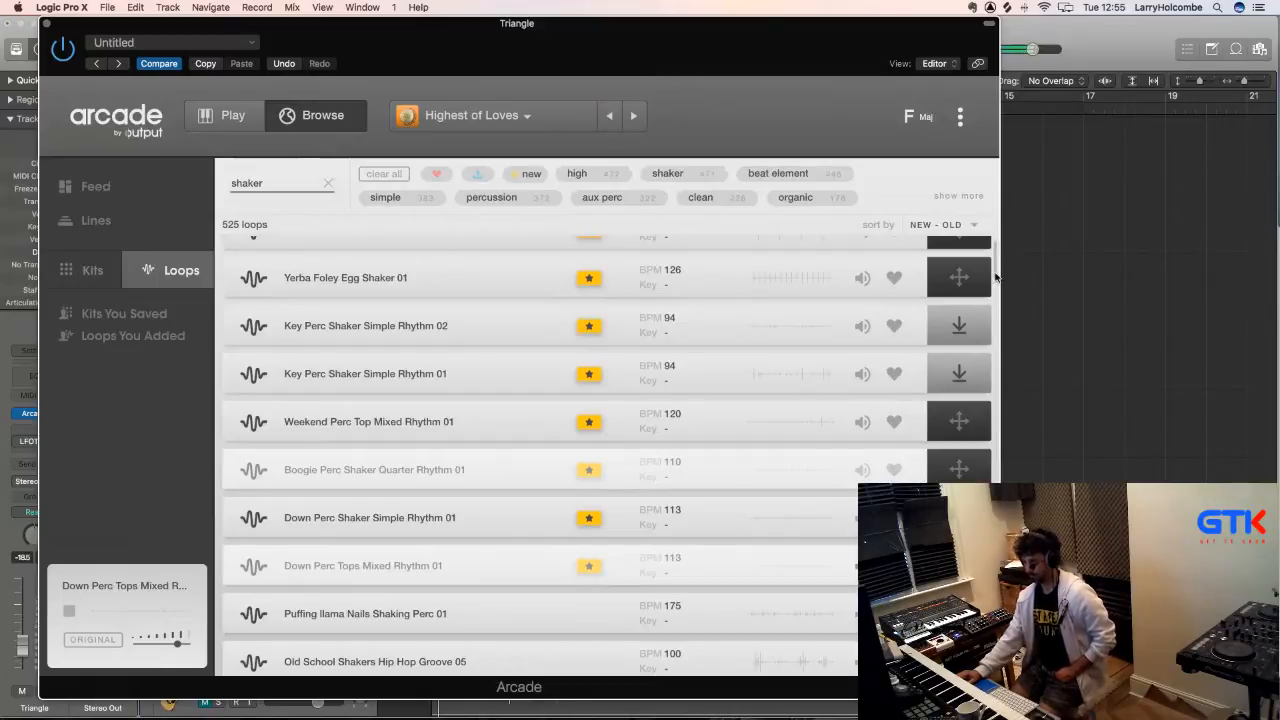
- Audition Puffing llama Nails Shaking Perc 01, Old School Shakers Hip Hop Groove 05, Old School Scratch Hip Hop Groove 02 and Playful Beads Simple Rhythm 01
{"action": "scroll", "coordinate": [876, 377], "scroll_direction": "down", "scroll_amount": 5}
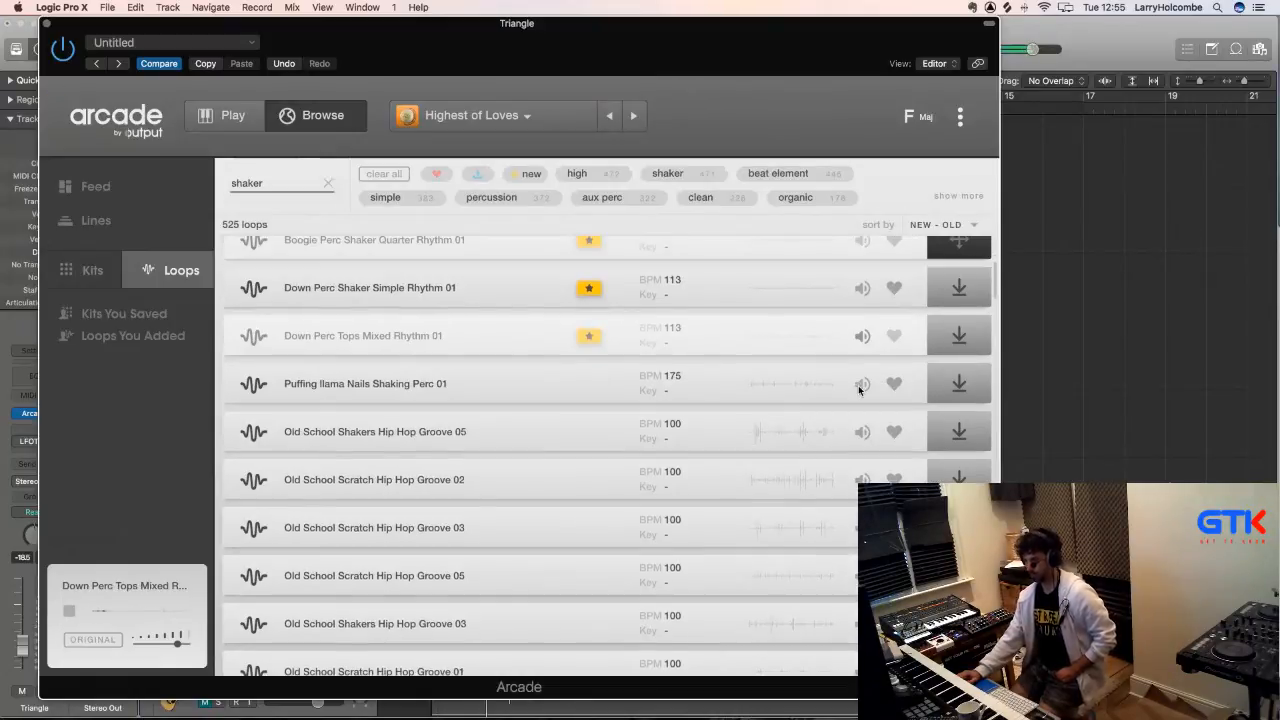
{"action": "left_click", "coordinate": [861, 385]}
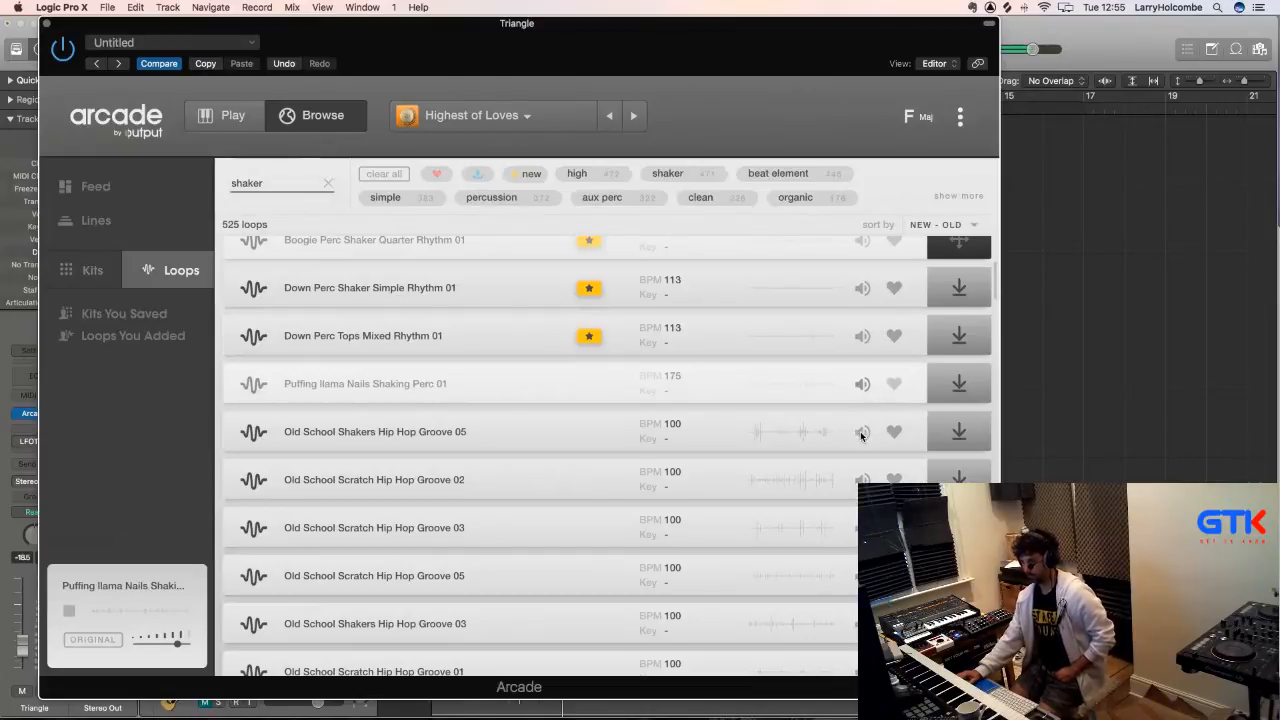
{"action": "left_click", "coordinate": [861, 432]}
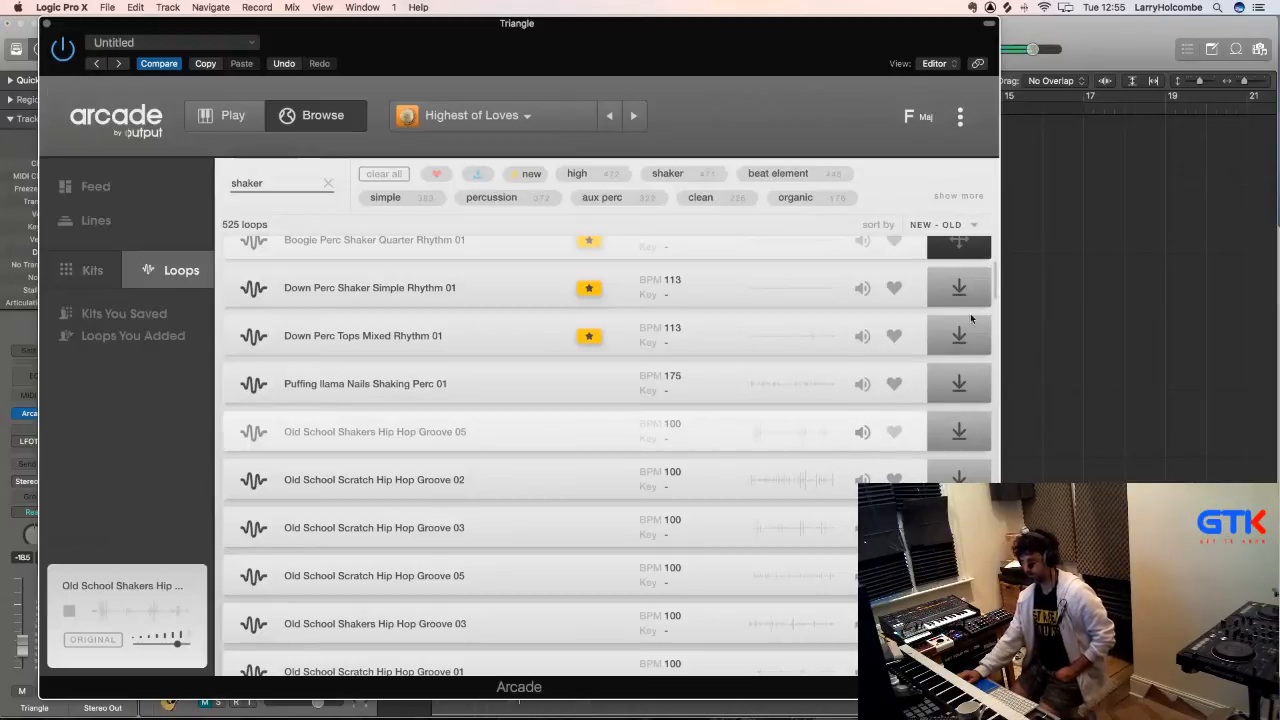
{"action": "left_click_drag", "start_coordinate": [994, 277], "coordinate": [992, 277]}
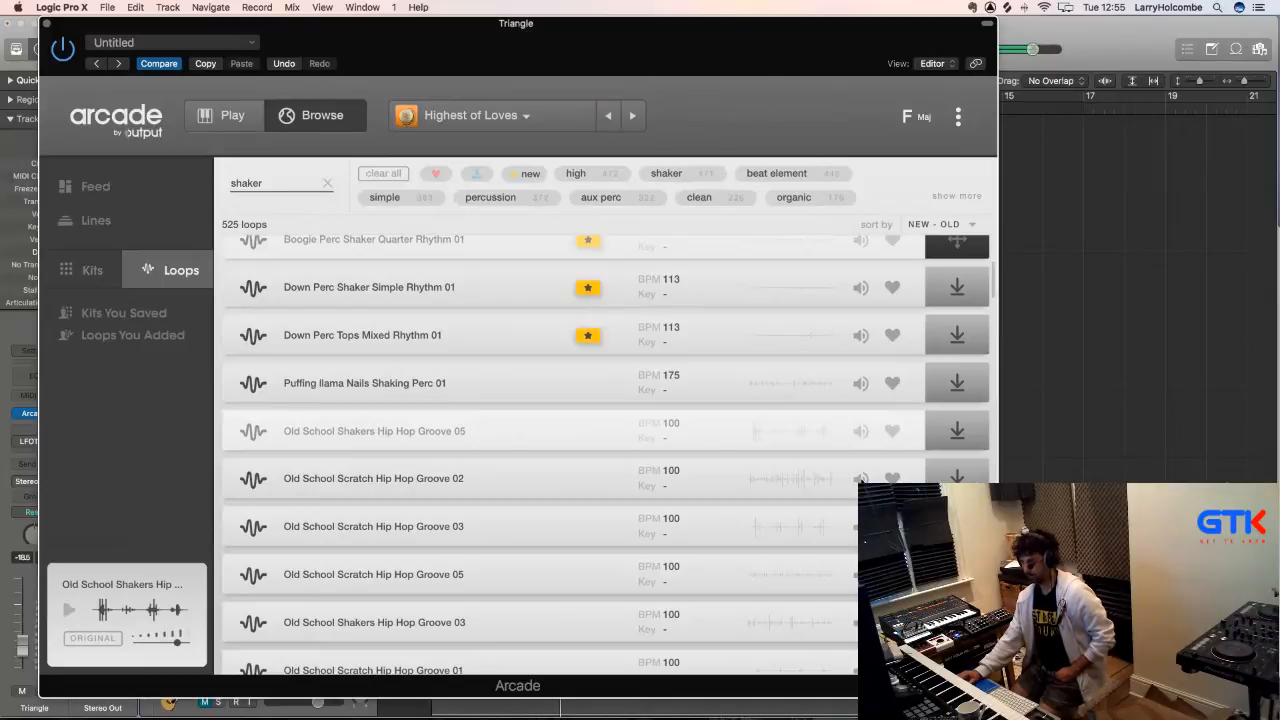
{"action": "key", "text": "Down"}
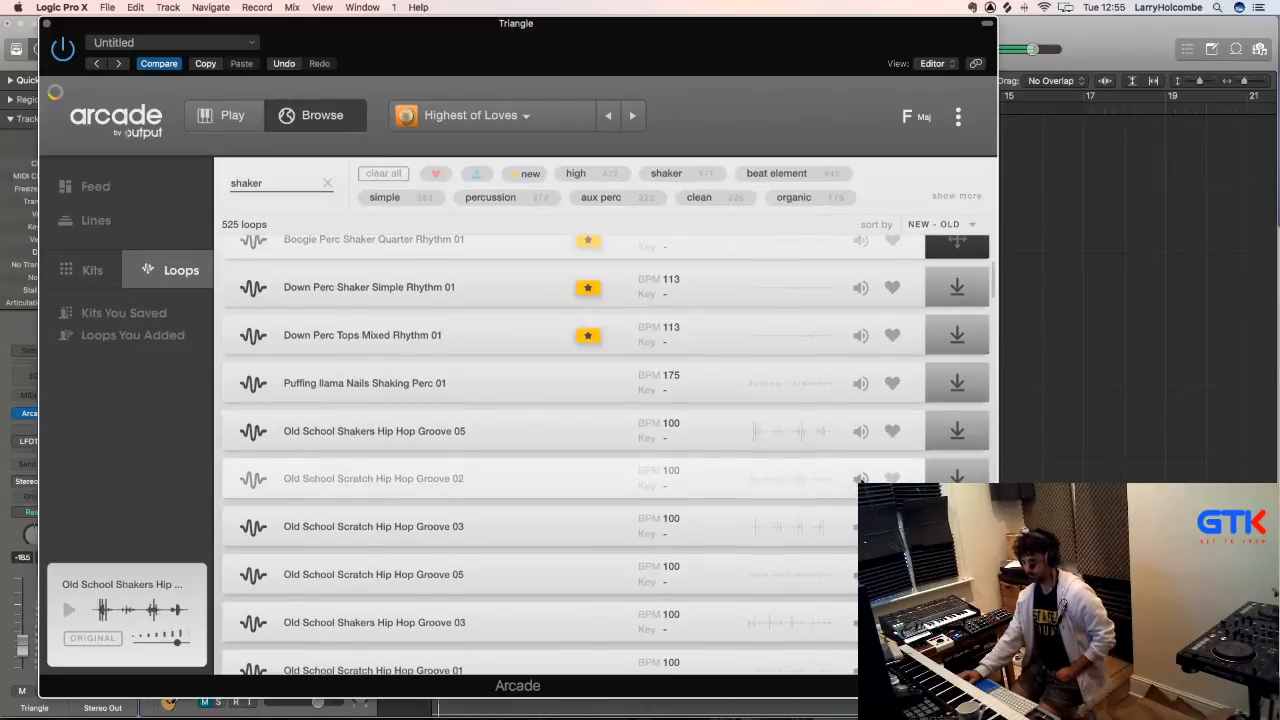
{"action": "scroll", "coordinate": [982, 366], "scroll_direction": "up", "scroll_amount": 1}
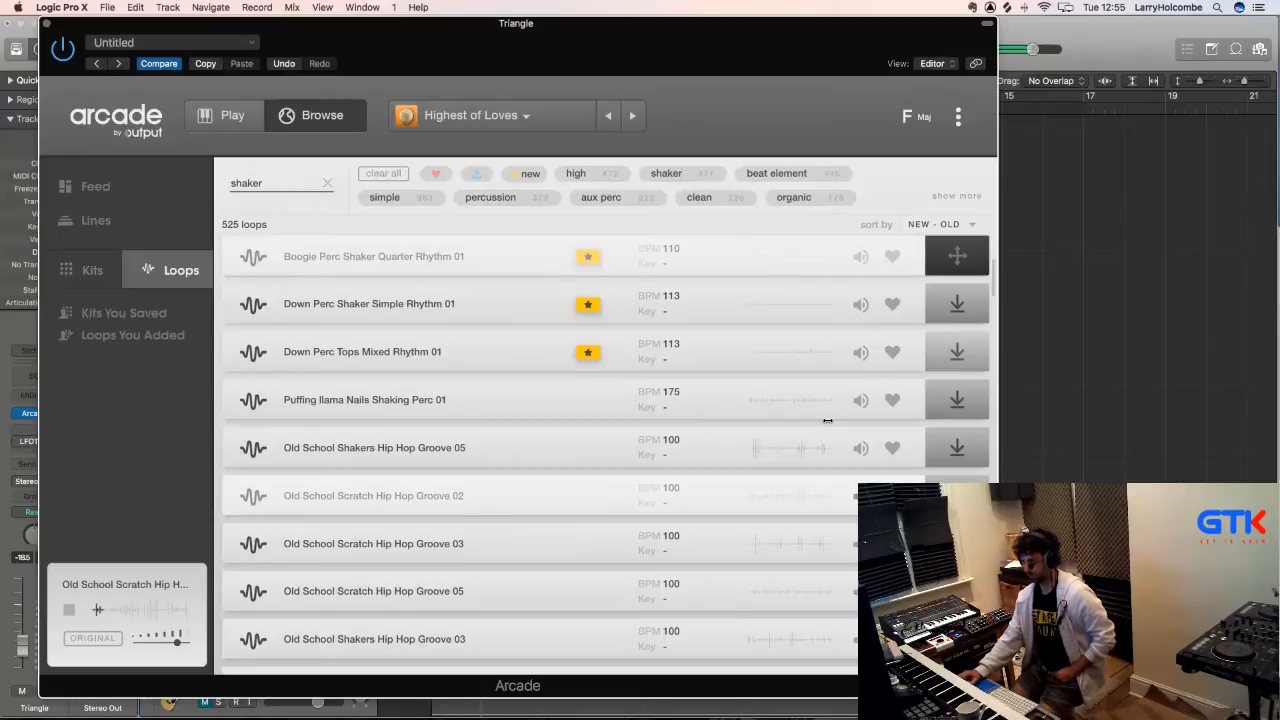
{"action": "scroll", "coordinate": [827, 424], "scroll_direction": "down", "scroll_amount": 10}
{"action": "scroll", "coordinate": [840, 422], "scroll_direction": "down", "scroll_amount": 5}
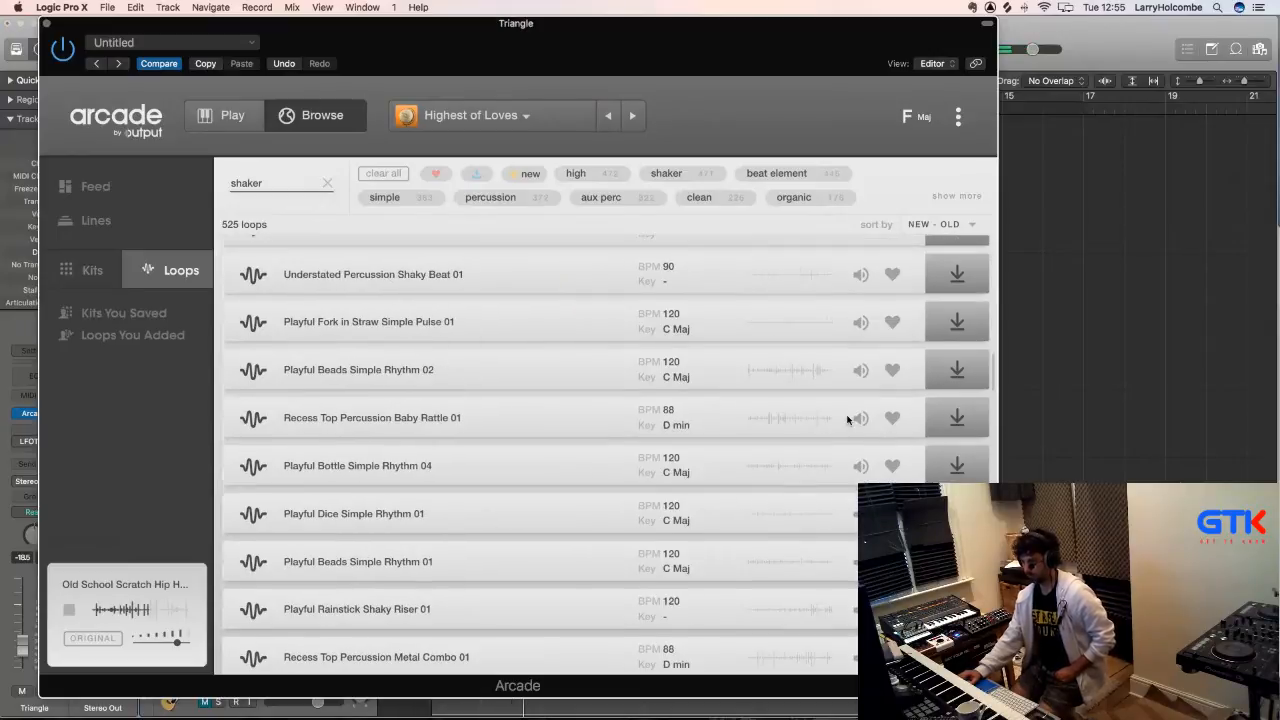
{"action": "left_click", "coordinate": [861, 401]}
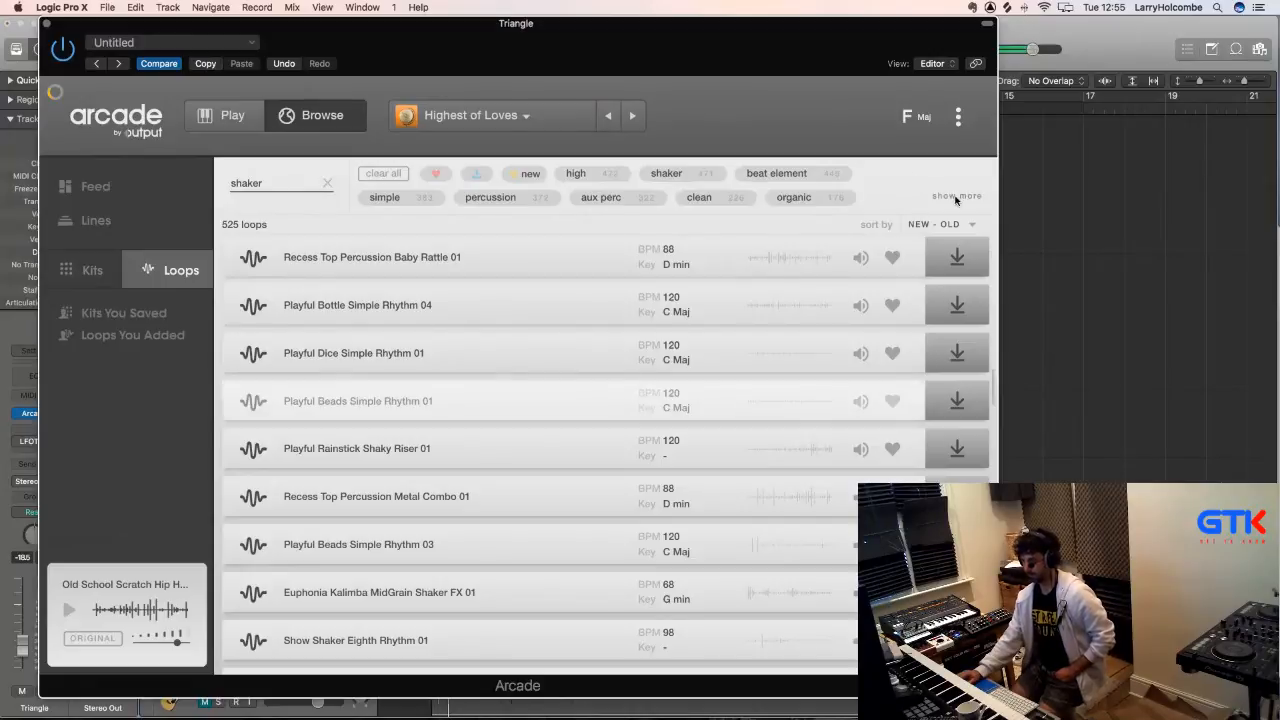
- Filter the shaker loops by the house tag and audition Floorshow High Shake Tap Rhythm 01
{"action": "left_click", "coordinate": [956, 196]}
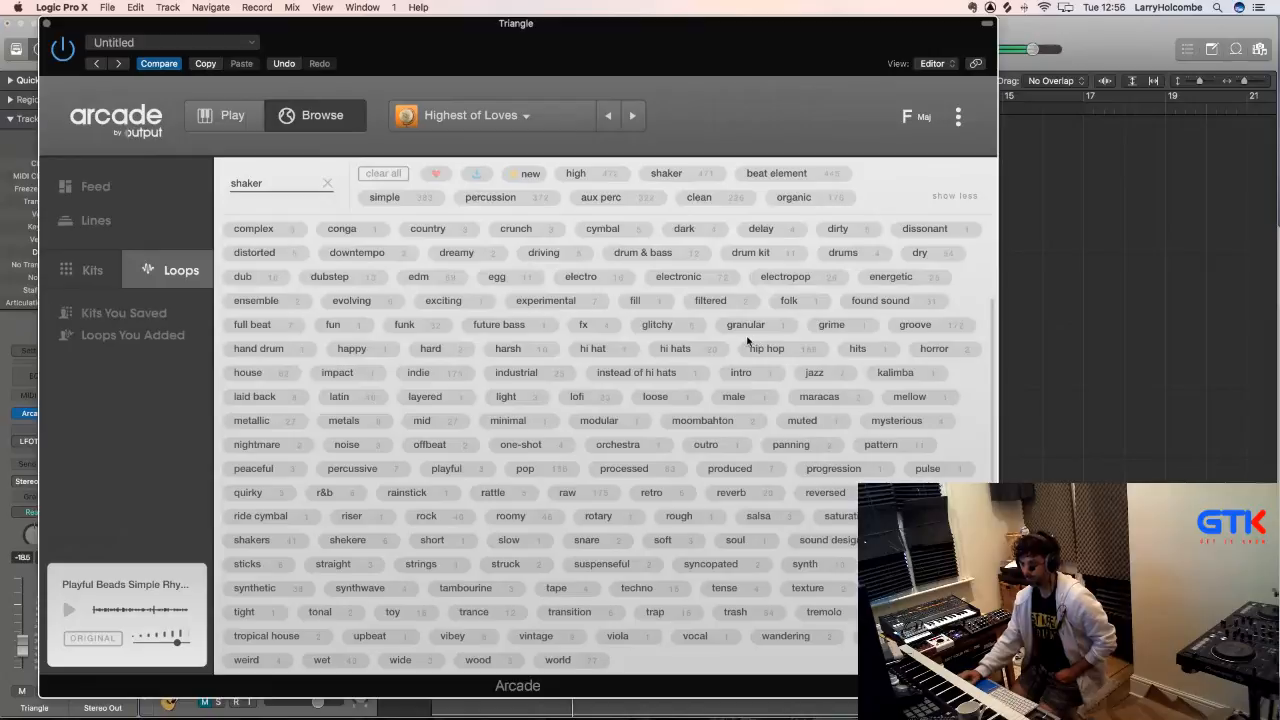
{"action": "left_click", "coordinate": [250, 372]}
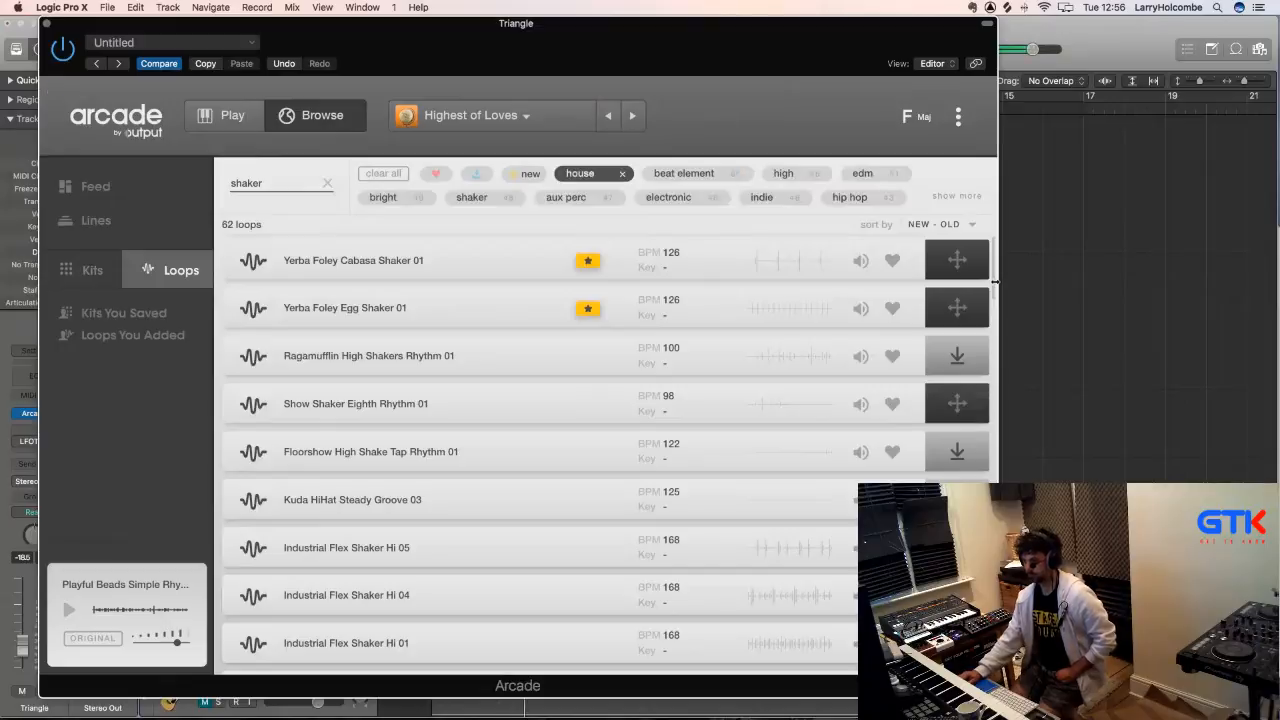
{"action": "left_click_drag", "start_coordinate": [990, 313], "coordinate": [986, 315]}
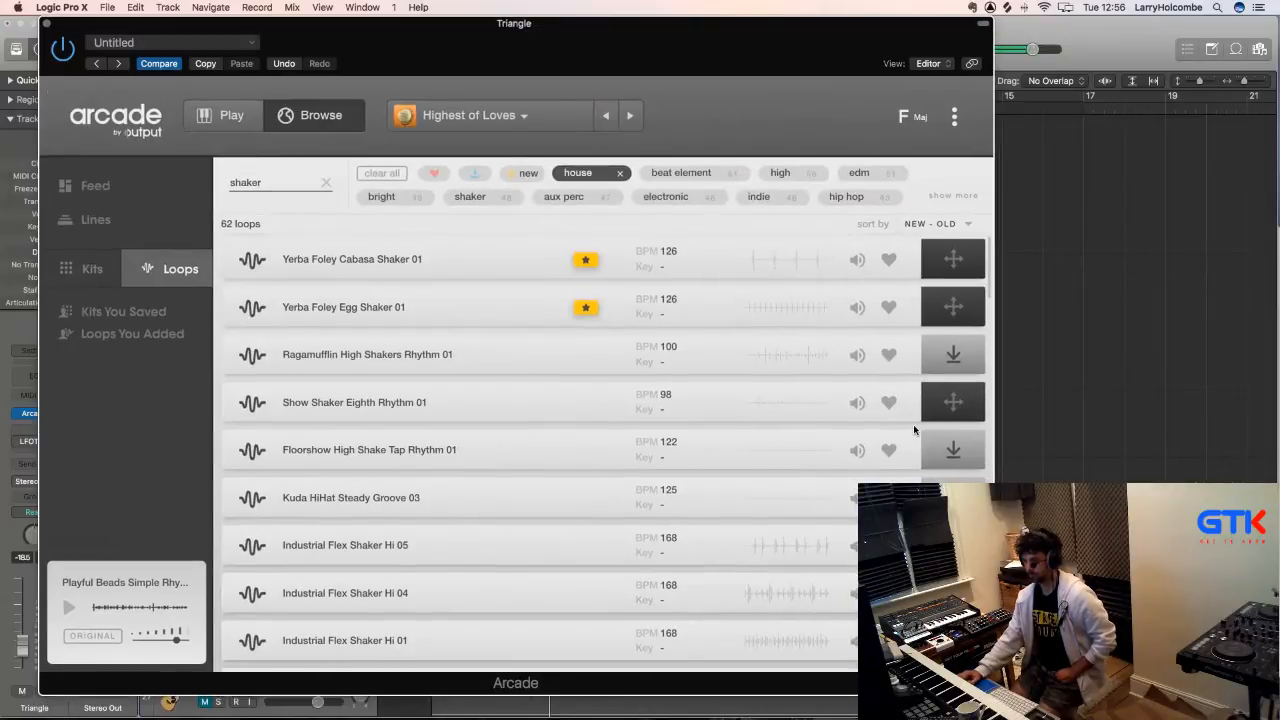
{"action": "left_click", "coordinate": [857, 451]}
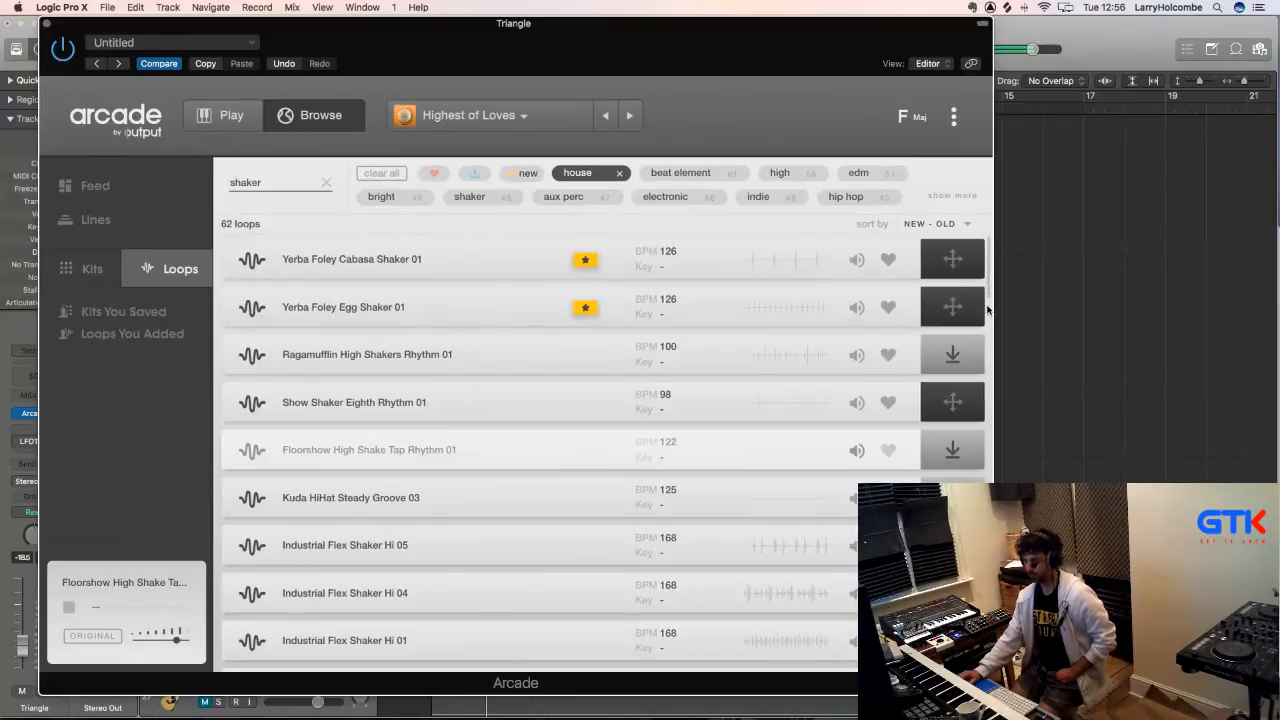
- Audition the loops Mellow Steady Shakers Simple Groove 01 and Control Shaker Basic Rhythm 01 among the house results
{"action": "scroll", "coordinate": [987, 310], "scroll_direction": "down", "scroll_amount": 10}
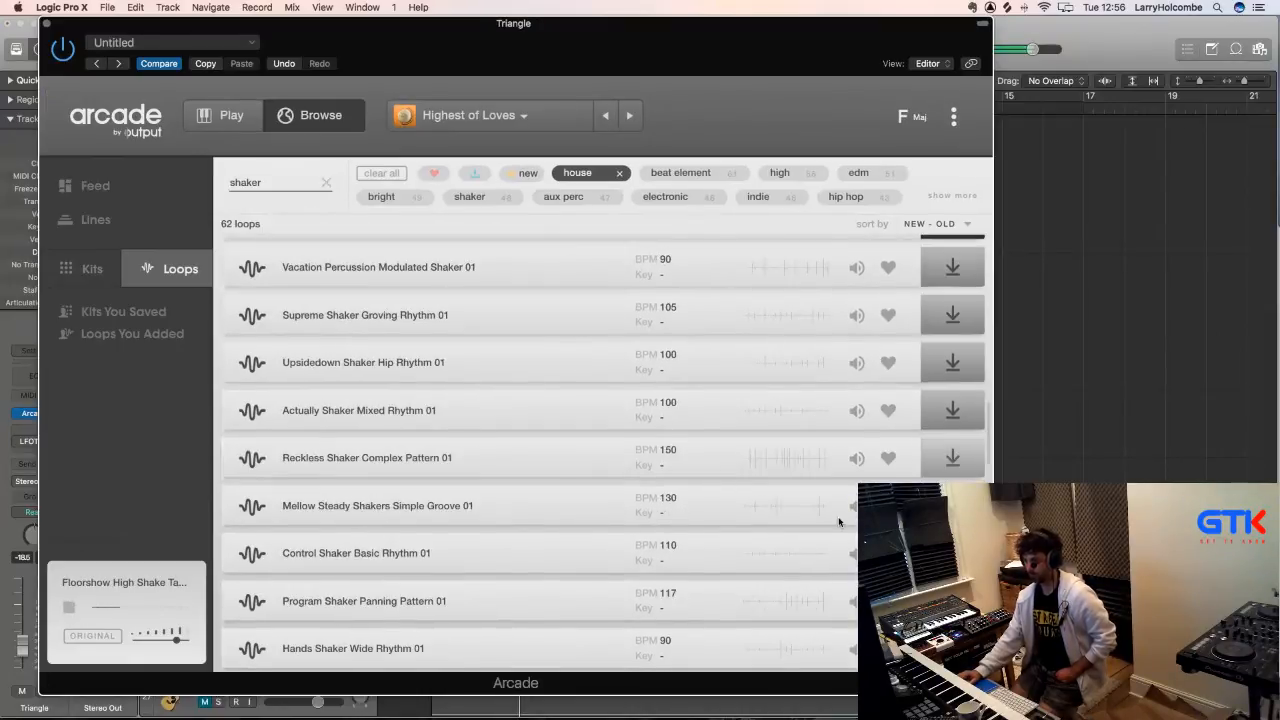
{"action": "left_click", "coordinate": [848, 516]}
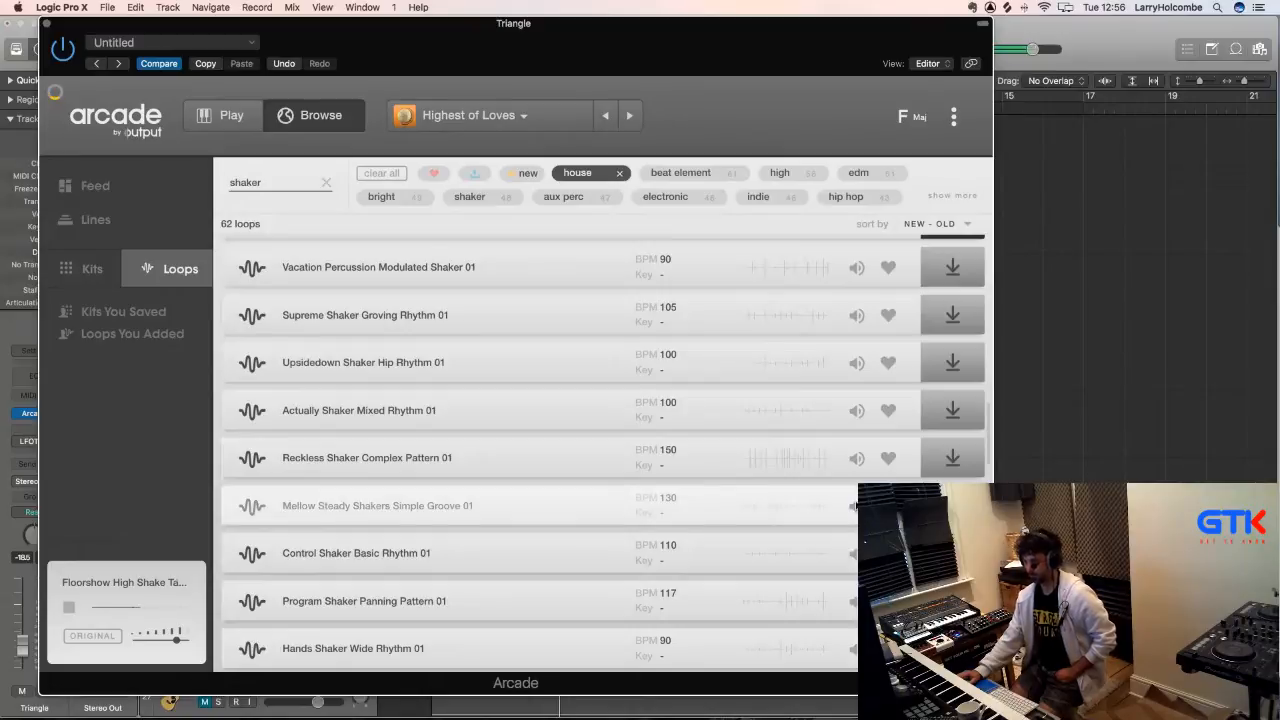
{"action": "left_click", "coordinate": [851, 557]}
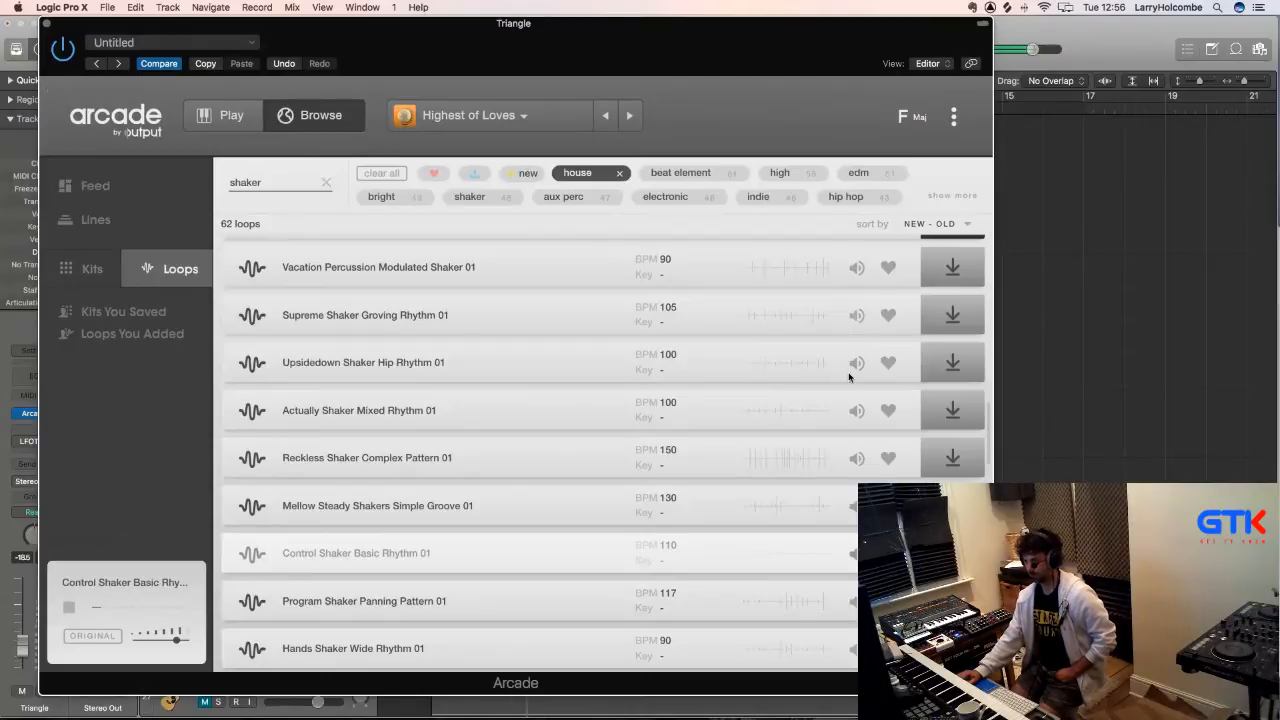
- Audition Island Shaker Simple Rhythm 01, Finally Shaker Reverb Pattern 01 and Daze Shaker Lazy Pattern 01 further down the house results
{"action": "scroll", "coordinate": [845, 507], "scroll_direction": "down", "scroll_amount": 3}
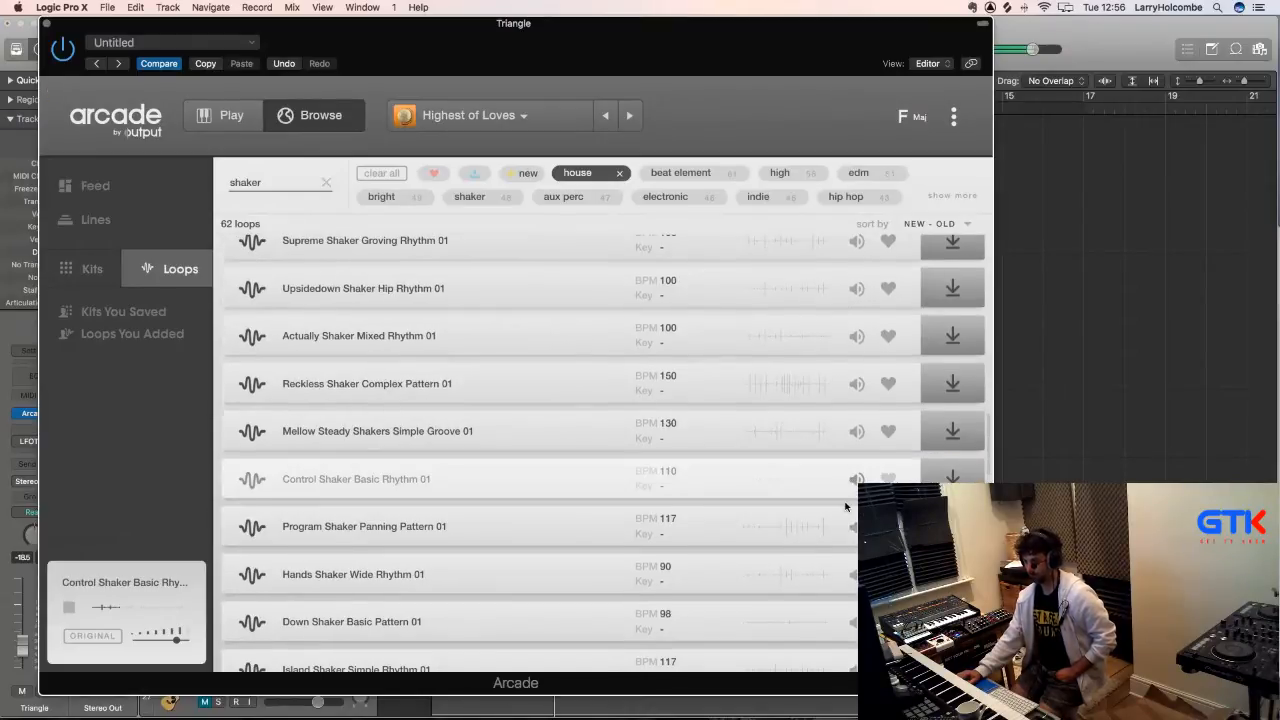
{"action": "scroll", "coordinate": [845, 507], "scroll_direction": "down", "scroll_amount": 2}
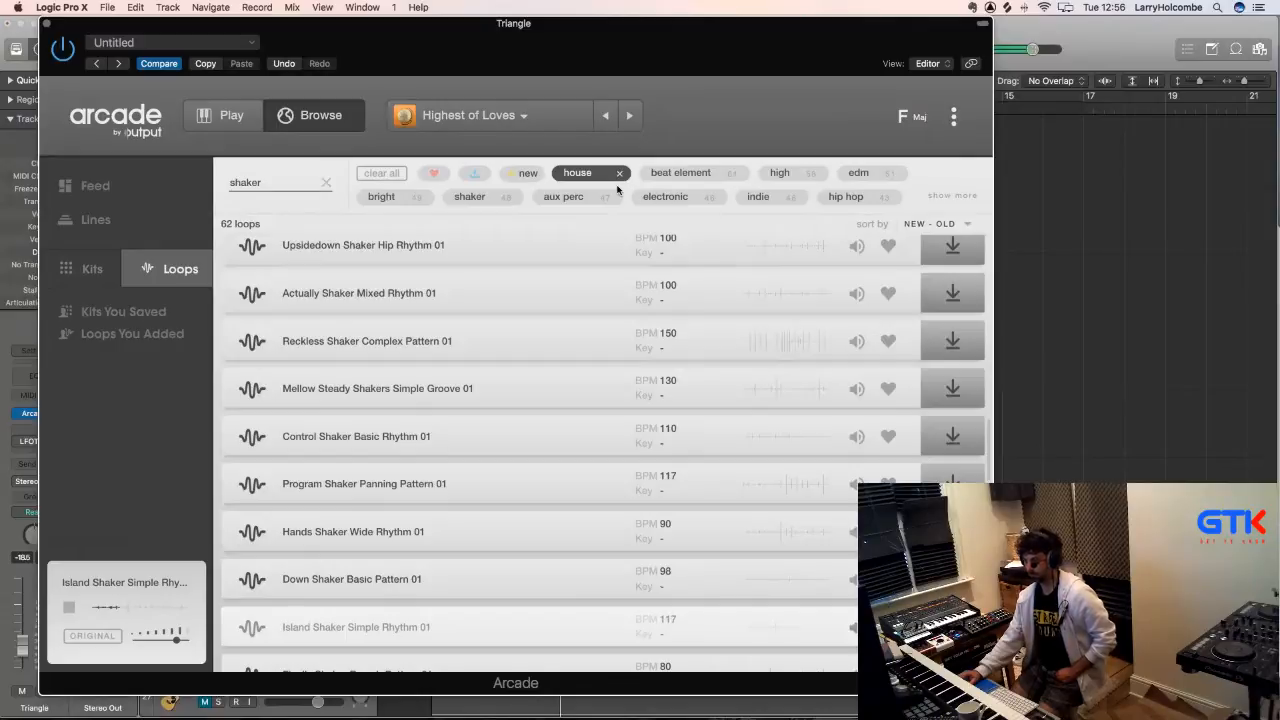
{"action": "scroll", "coordinate": [777, 620], "scroll_direction": "down", "scroll_amount": 1}
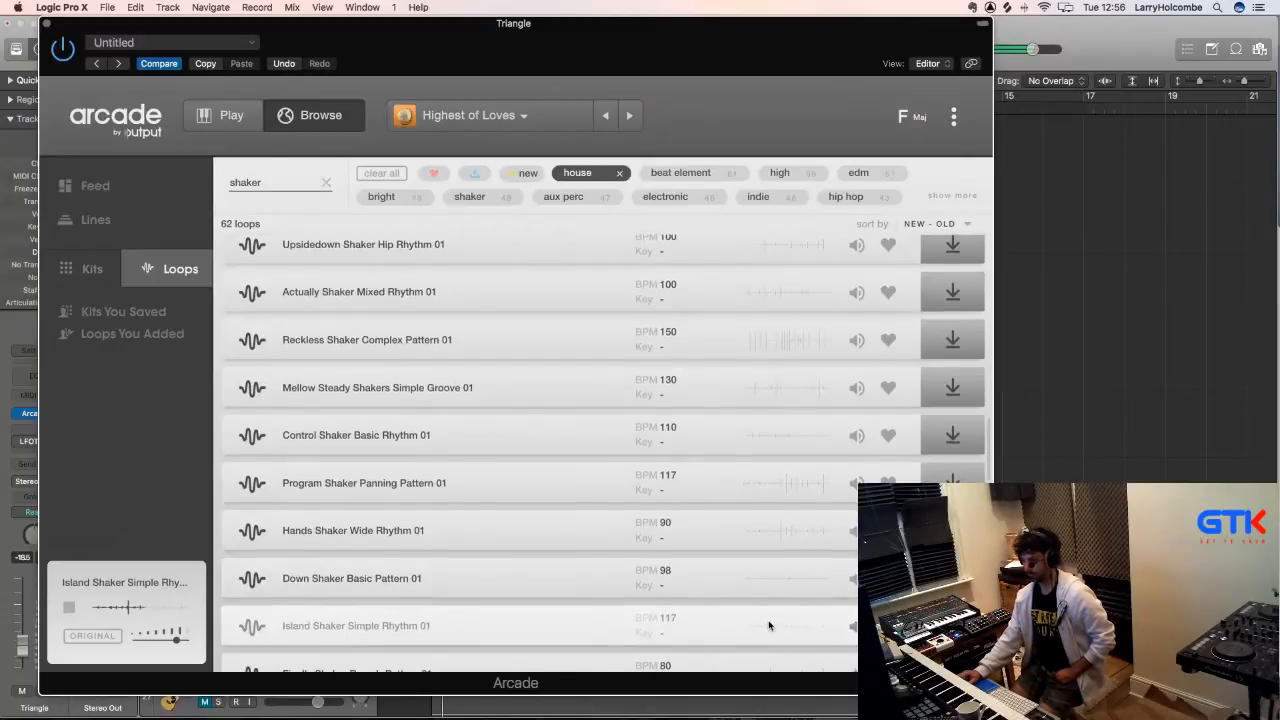
{"action": "scroll", "coordinate": [769, 625], "scroll_direction": "down", "scroll_amount": 2}
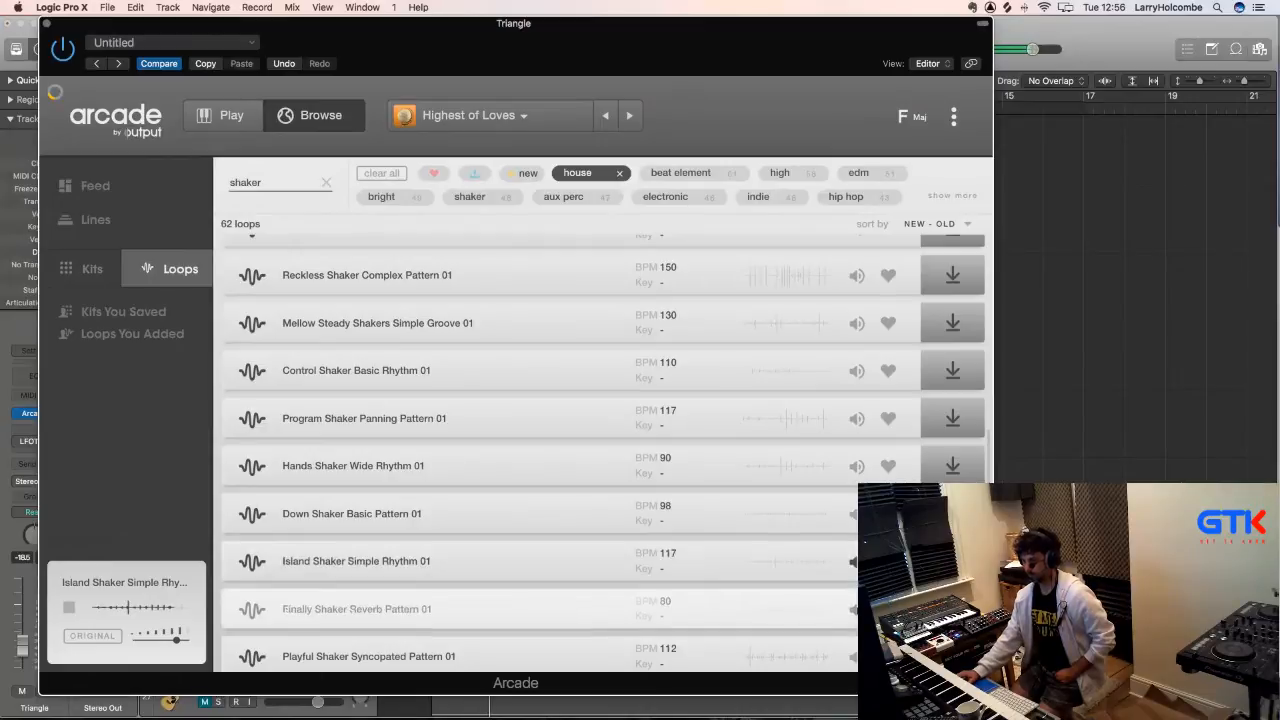
{"action": "left_click", "coordinate": [769, 609]}
{"action": "scroll", "coordinate": [769, 609], "scroll_direction": "down", "scroll_amount": 1}
{"action": "scroll", "coordinate": [769, 609], "scroll_direction": "down", "scroll_amount": 3}
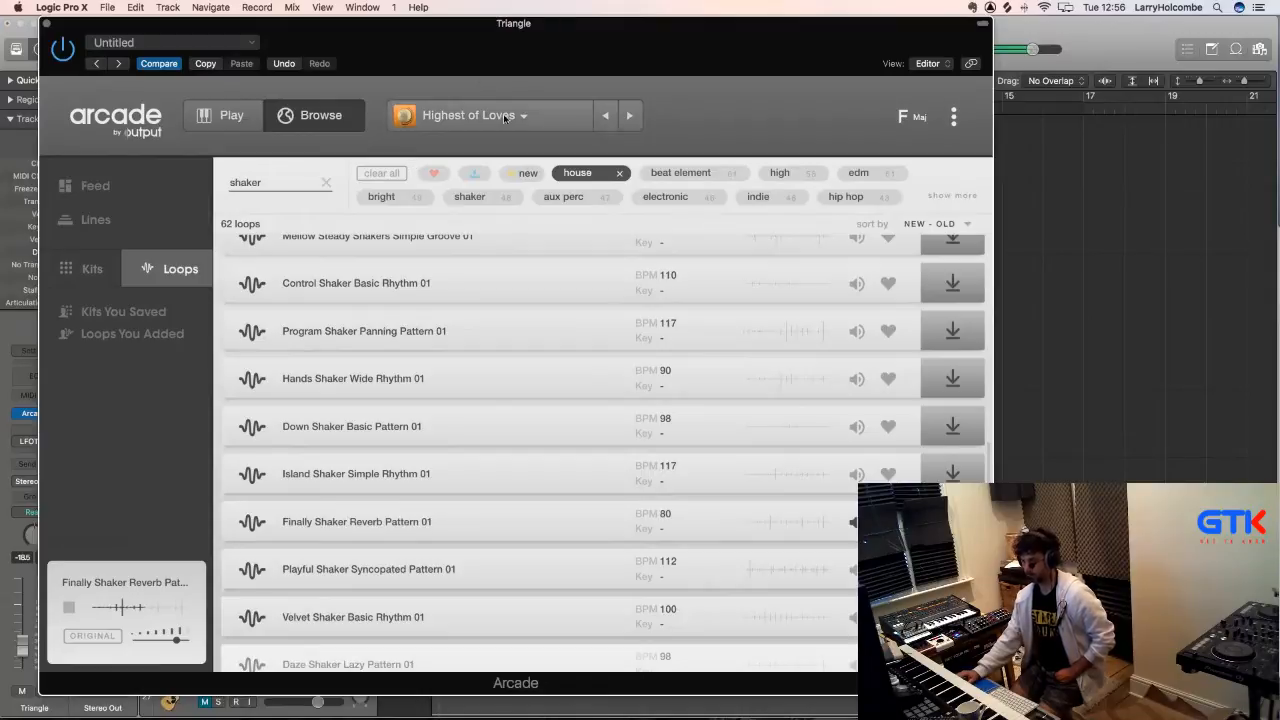
- Return to playing the Highest of Loves kit, close the plug-in window and record a held note on the Triangle track up to bar 5
{"action": "left_click", "coordinate": [232, 118]}
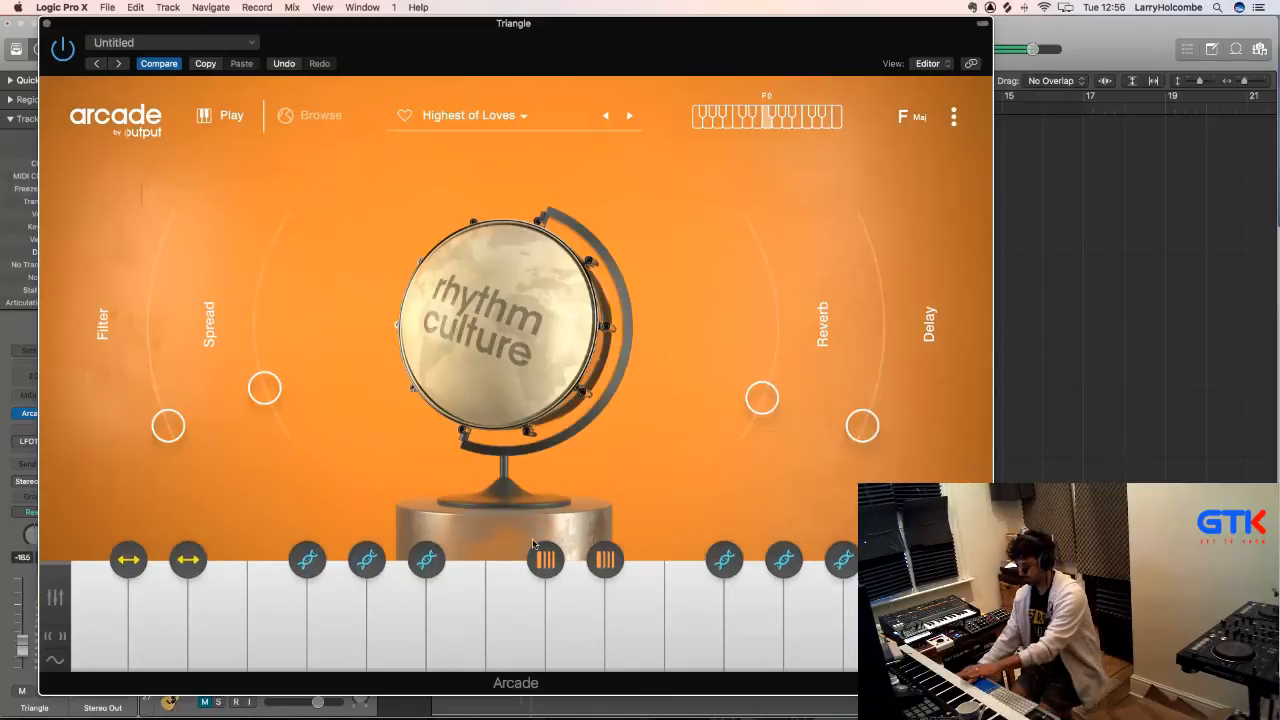
{"action": "mouse_move", "coordinate": [533, 544]}
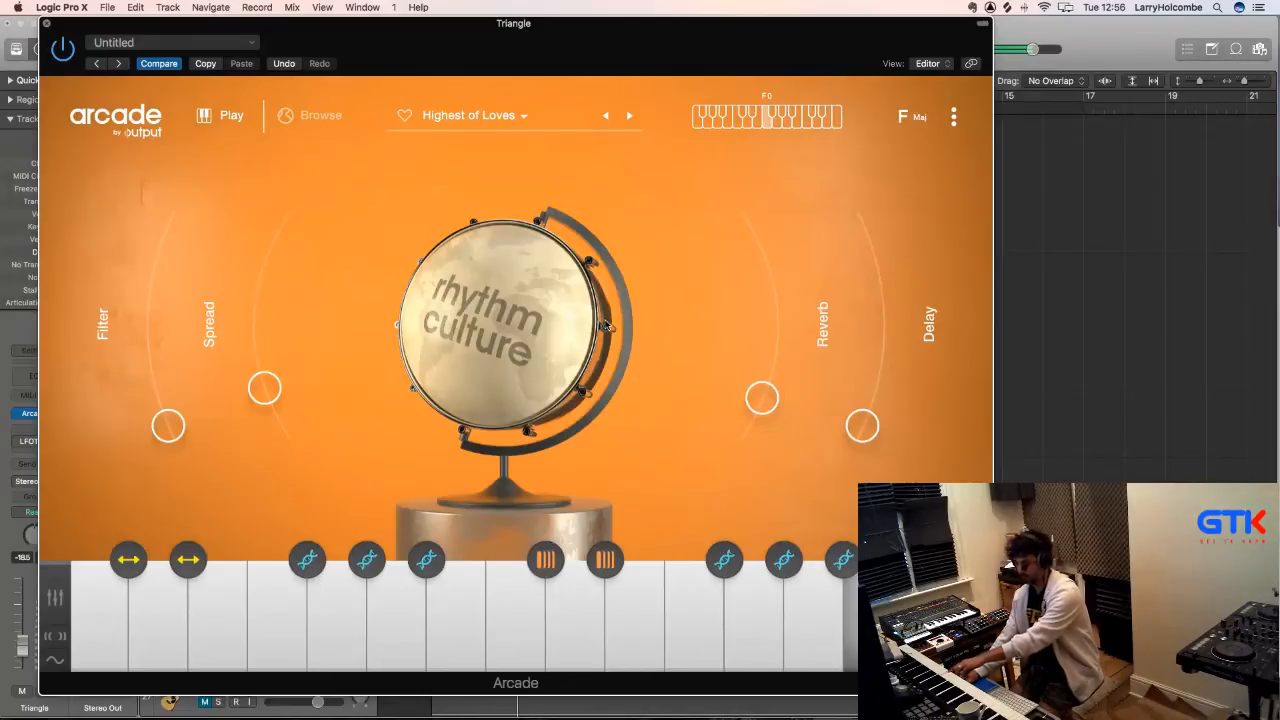
{"action": "key", "text": "super+w"}
{"action": "key", "text": "r"}
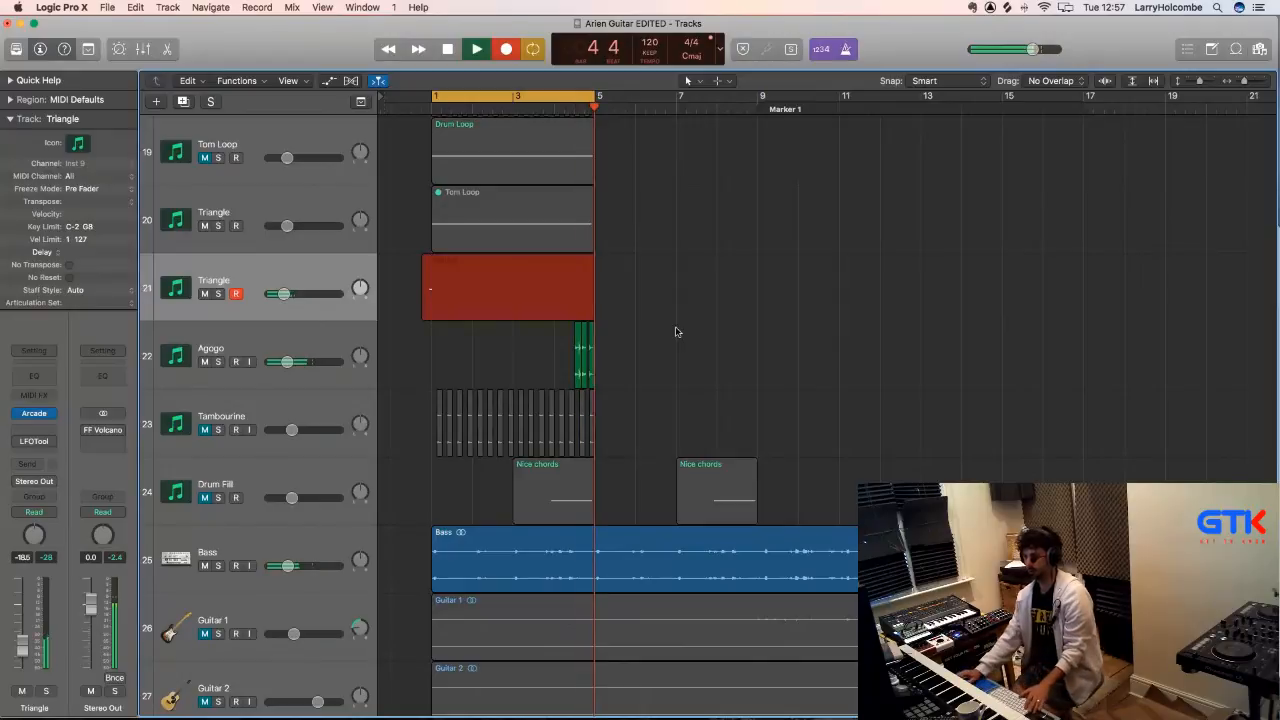
{"action": "key", "text": "space"}
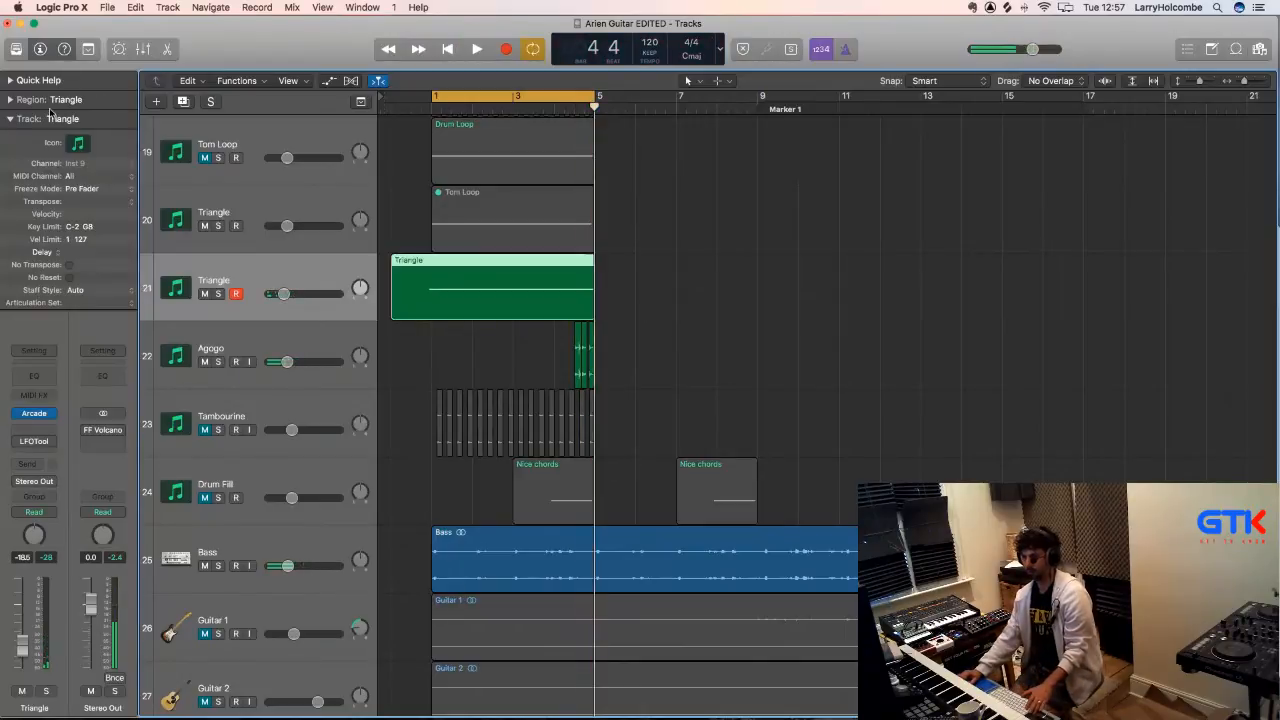
- Quantize the newly recorded Triangle region to 1/1 Note
{"action": "left_click", "coordinate": [11, 99]}
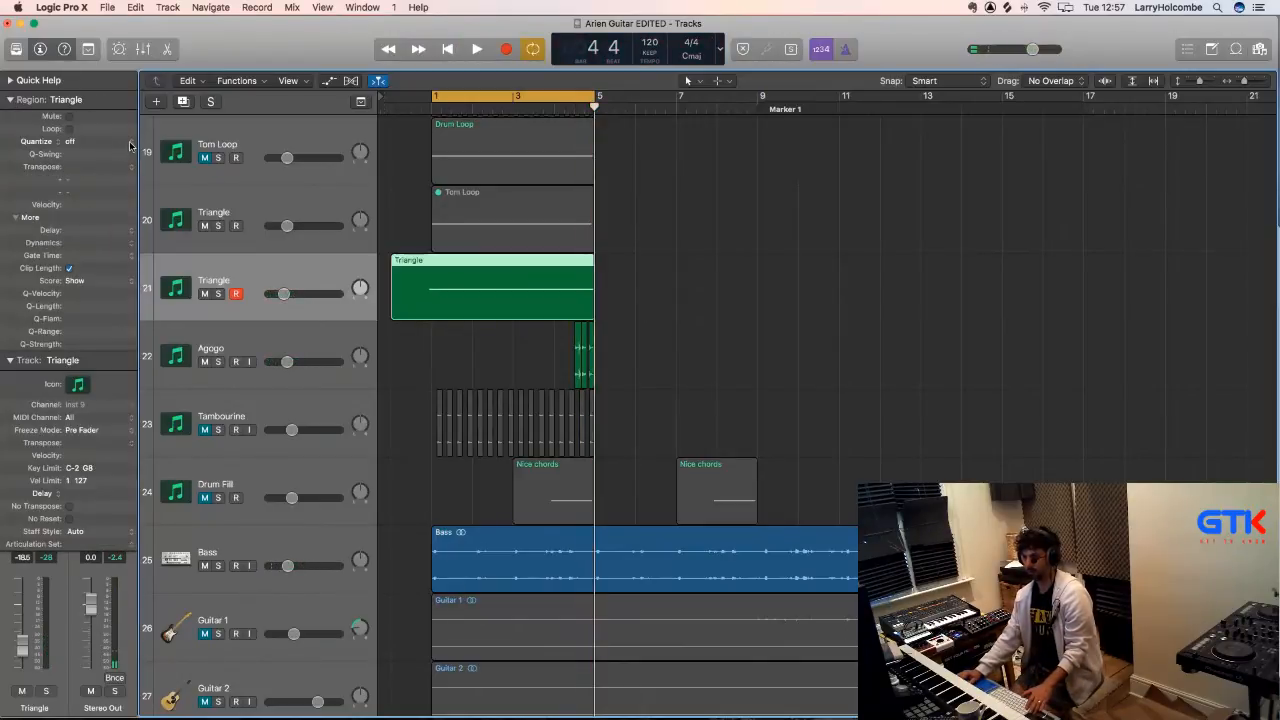
{"action": "left_click", "coordinate": [129, 143]}
{"action": "left_click", "coordinate": [105, 166]}
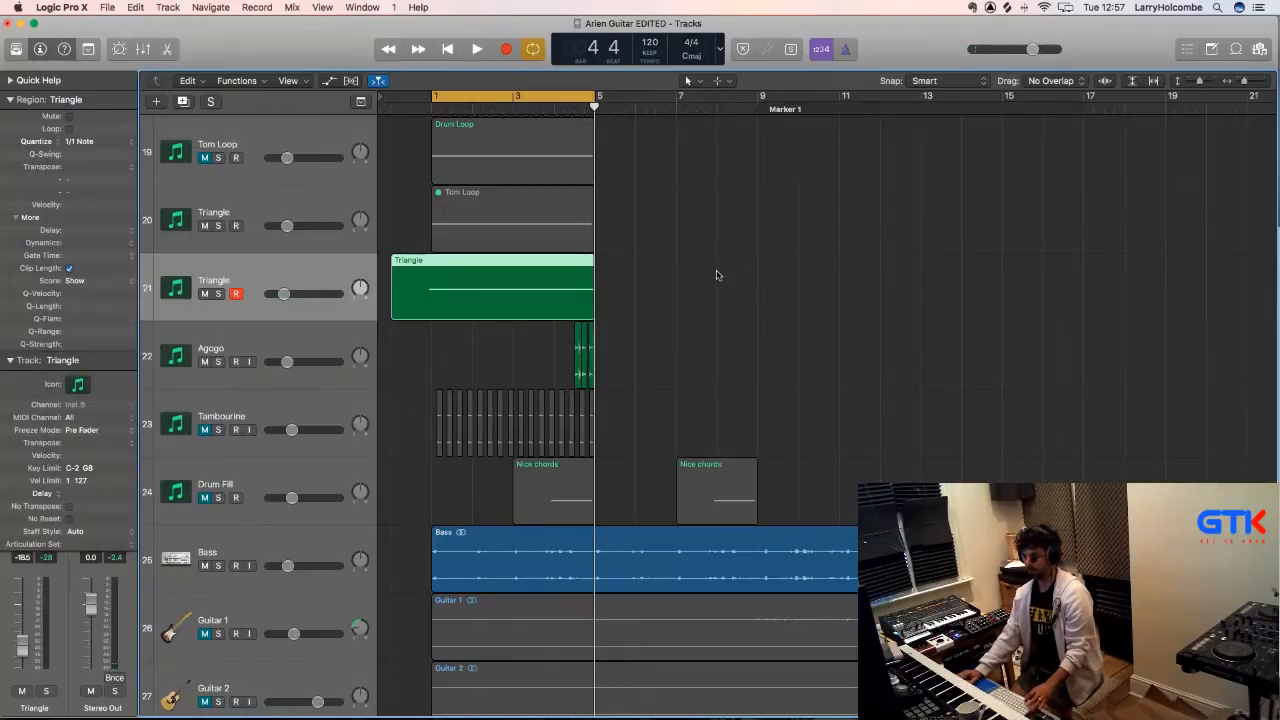
- Delete the part of the new Triangle region before bar 1, splitting the crossing notes, and play the result from the start
{"action": "left_click", "coordinate": [714, 277]}
{"action": "key", "text": "Return"}
{"action": "key", "text": "space"}
{"action": "left_click_drag", "start_coordinate": [440, 273], "coordinate": [433, 273]}
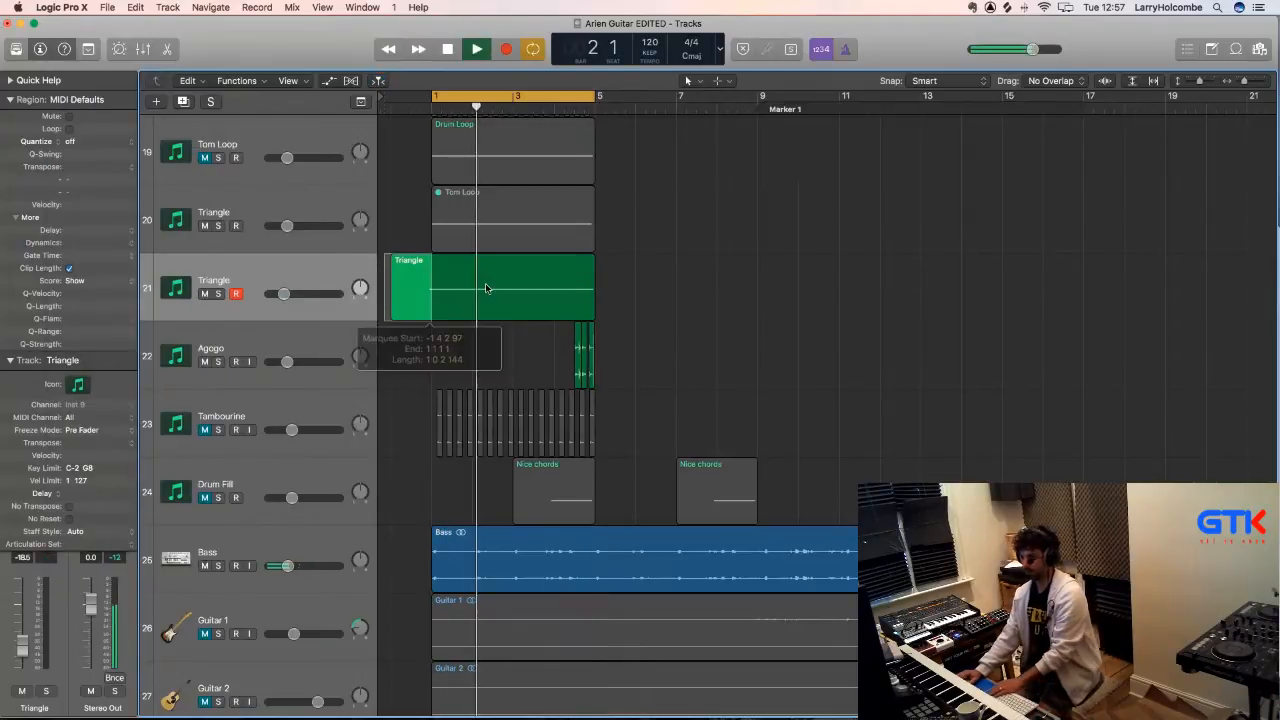
{"action": "key", "text": "BackSpace"}
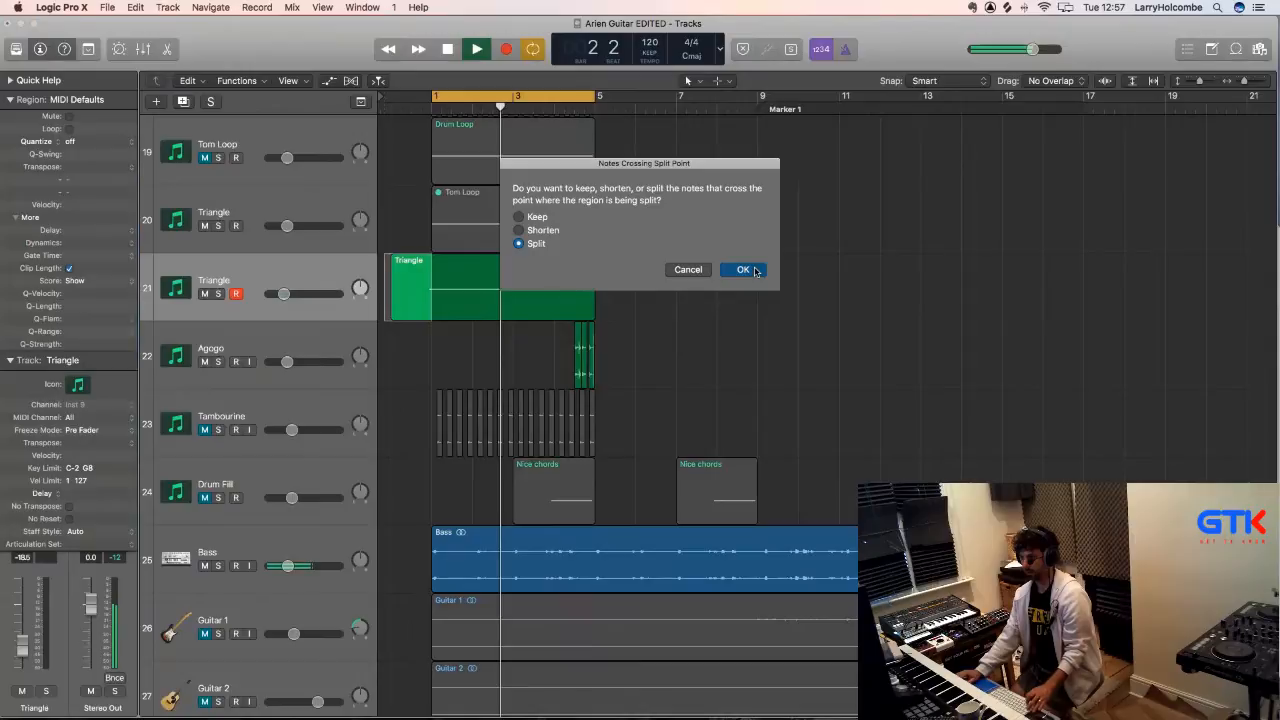
{"action": "left_click", "coordinate": [750, 270]}
{"action": "key", "text": "Return"}
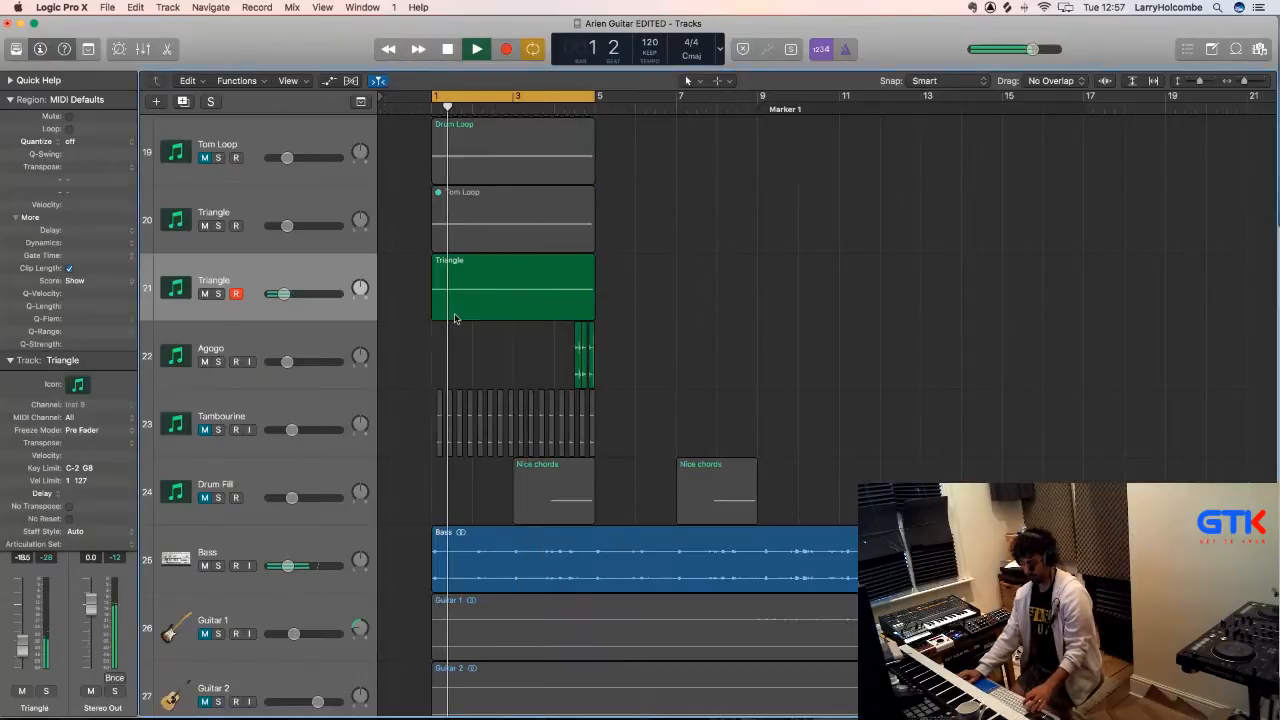
- Duplicate the record-enabled Triangle track with its Arcade settings and collapse the region parameters
{"action": "key", "text": "super+d"}
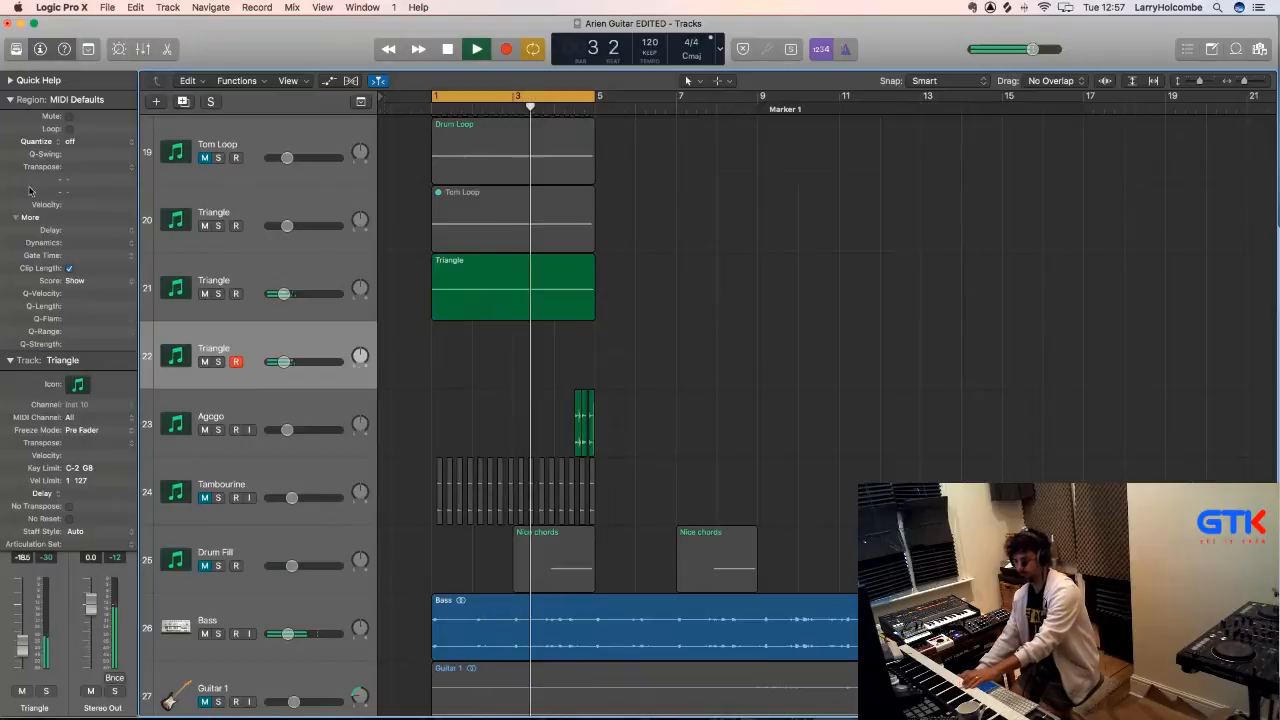
{"action": "left_click", "coordinate": [10, 99]}
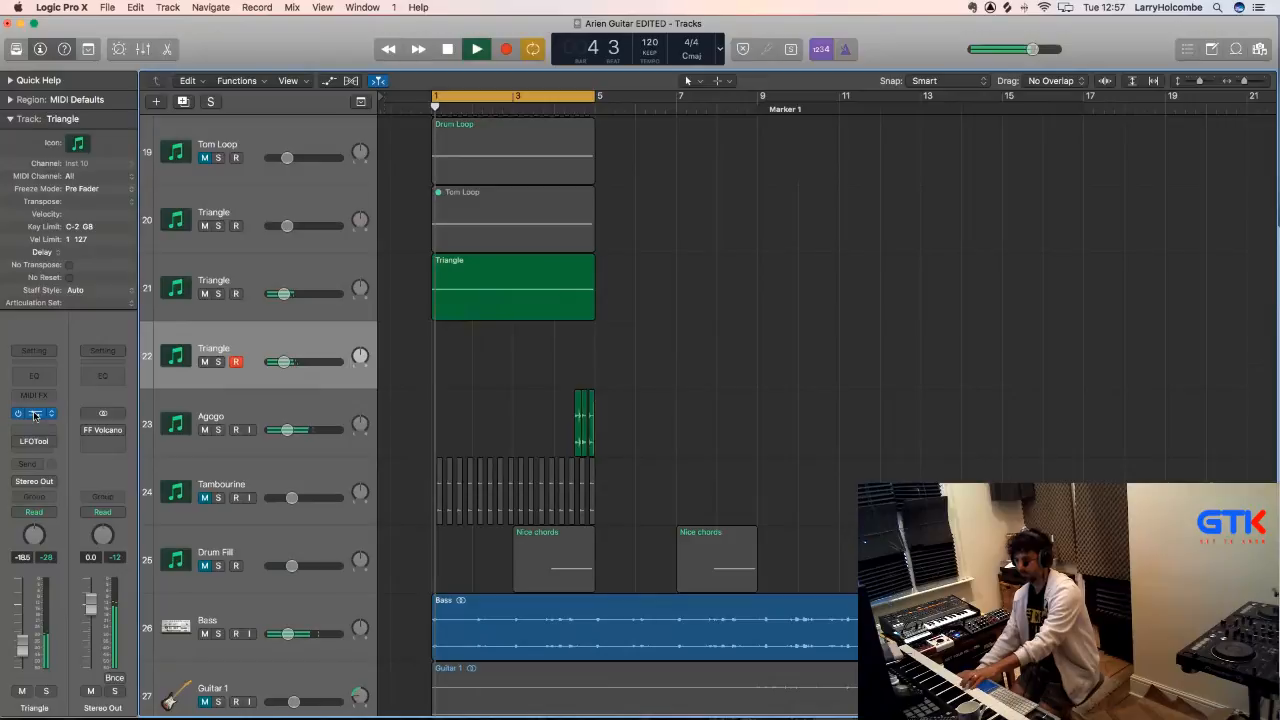
- Browse the Arcade feed from the duplicated Triangle track, preview the Anomalous Strings kit and start downloading the Love Spell kit
{"action": "left_click", "coordinate": [35, 416]}
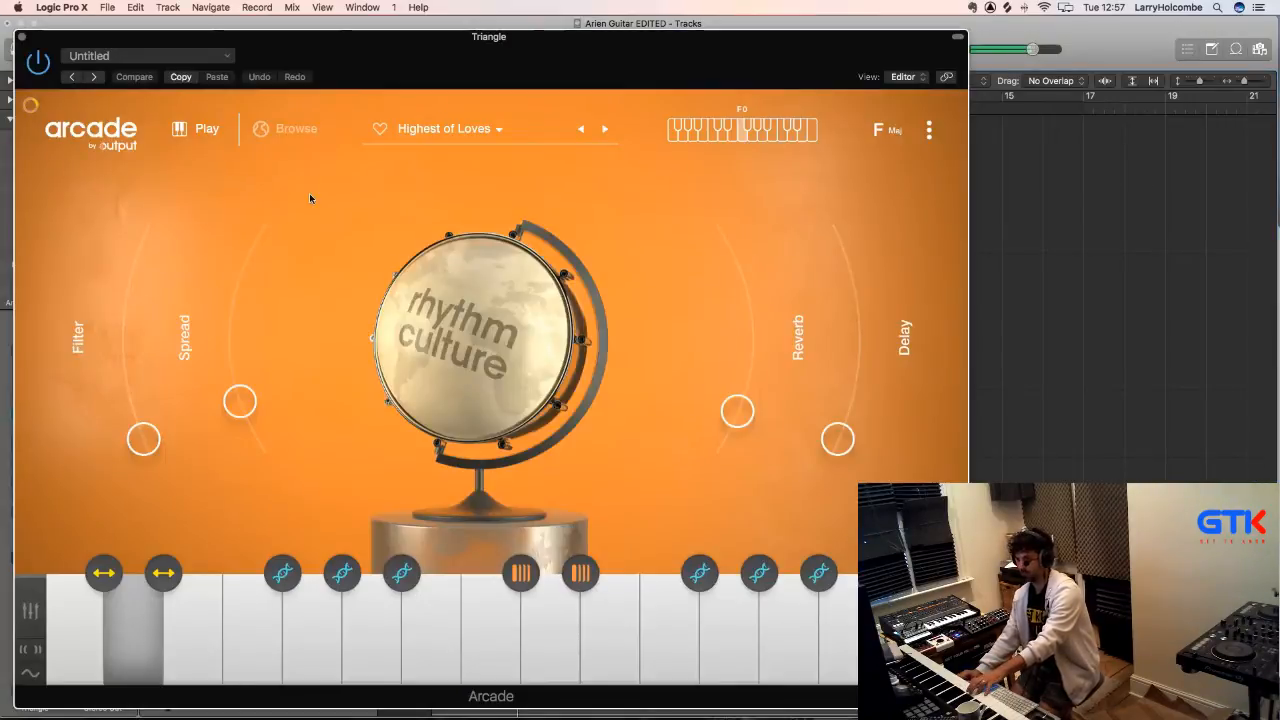
{"action": "left_click", "coordinate": [296, 128]}
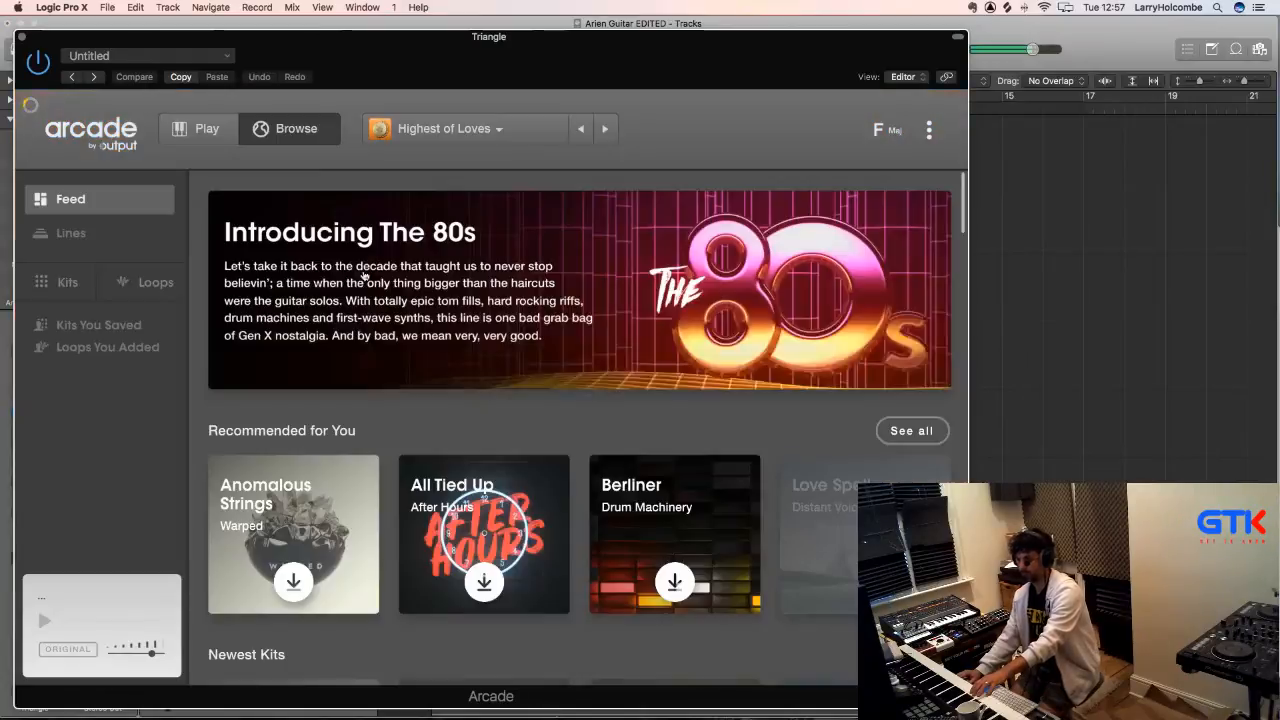
{"action": "mouse_move", "coordinate": [286, 557]}
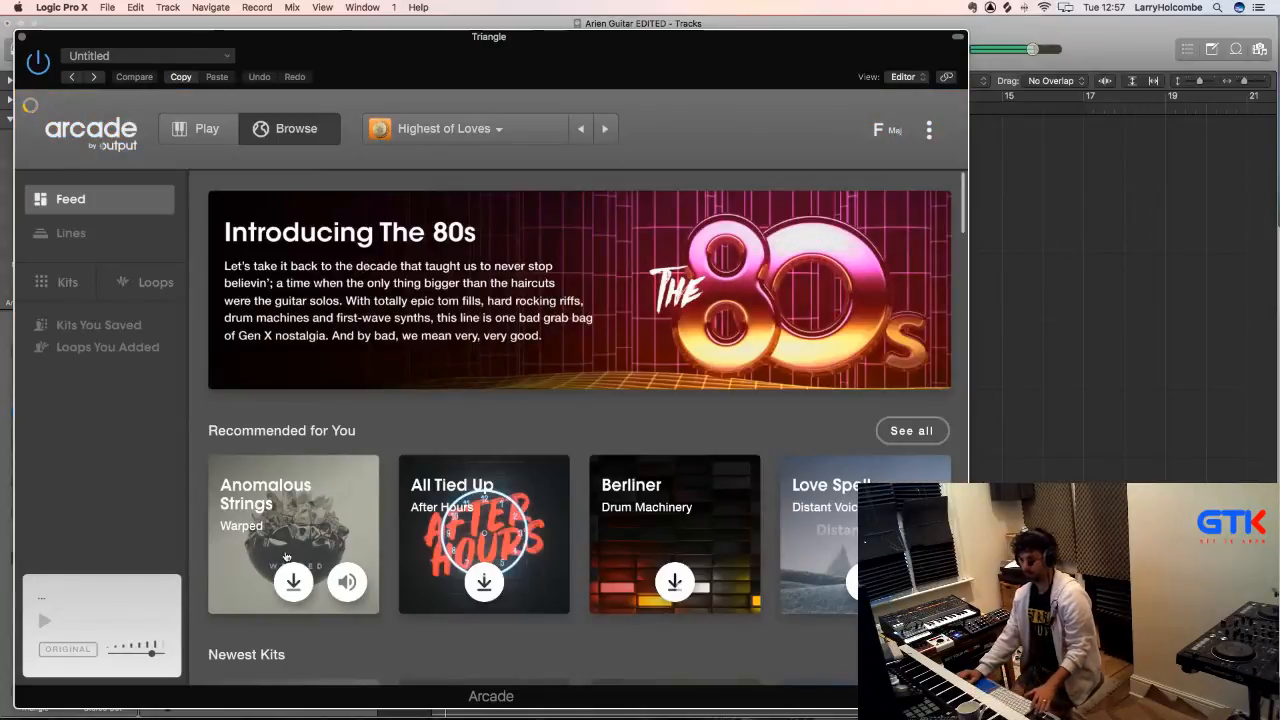
{"action": "left_click", "coordinate": [332, 584]}
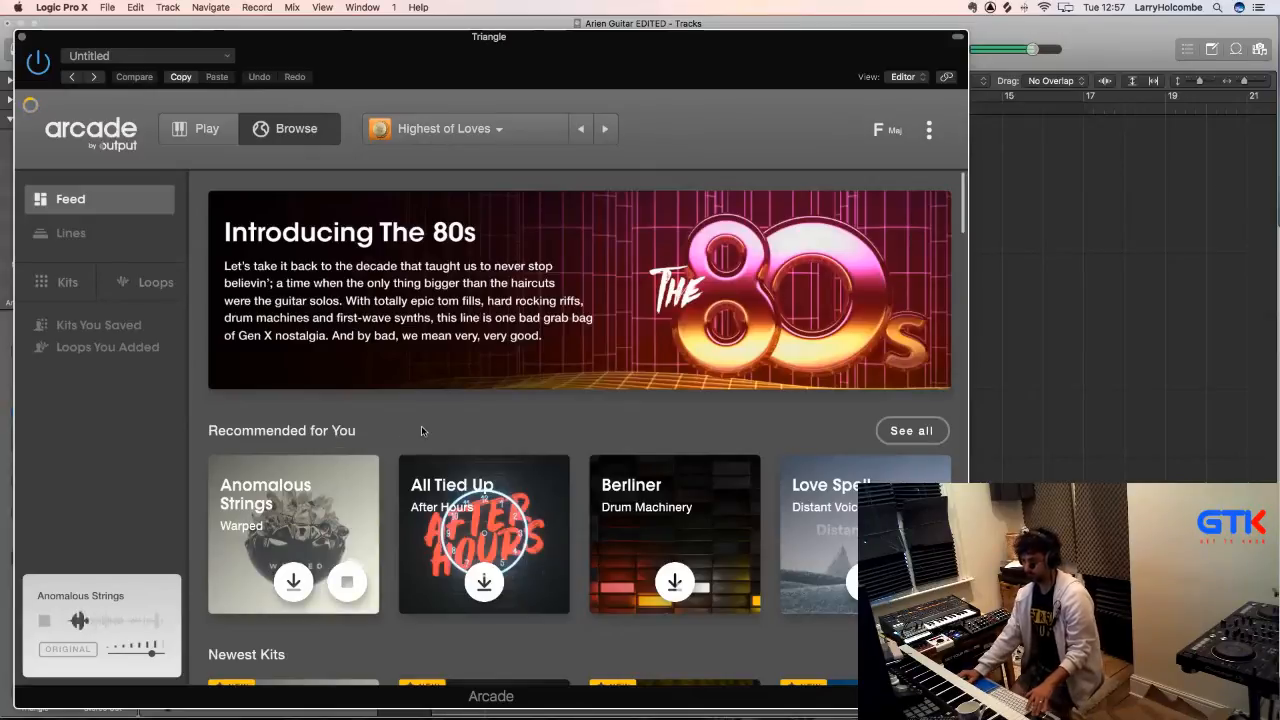
{"action": "scroll", "coordinate": [421, 431], "scroll_direction": "down", "scroll_amount": 2}
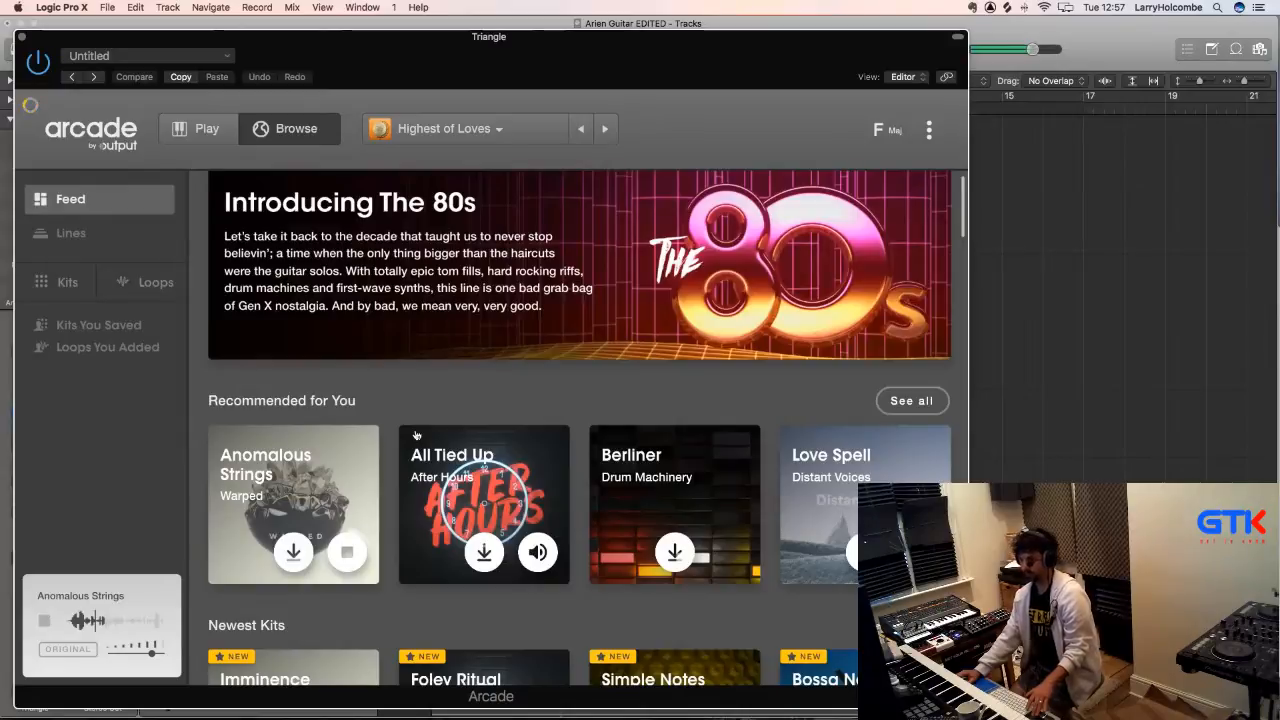
{"action": "scroll", "coordinate": [416, 435], "scroll_direction": "down", "scroll_amount": 2}
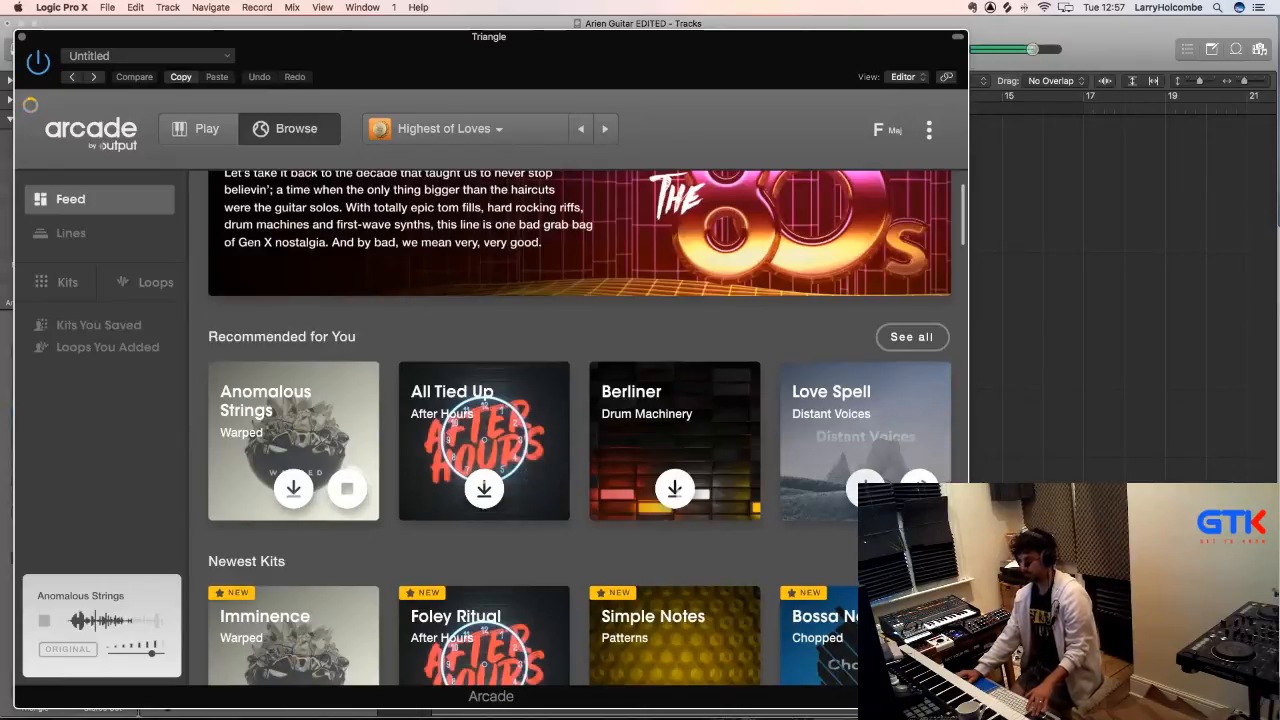
{"action": "left_click", "coordinate": [847, 490]}
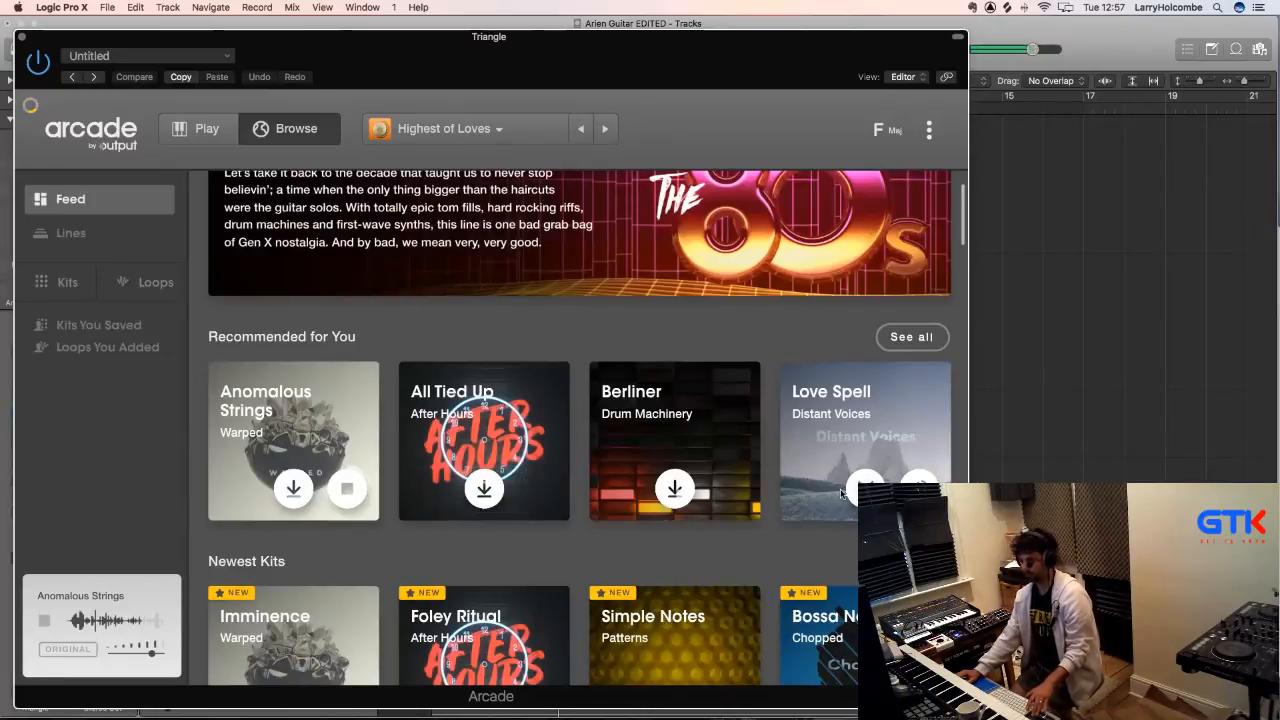
- Look through the remaining kit collections in the Arcade feed and preview the Radiate kit from Aura
{"action": "scroll", "coordinate": [835, 488], "scroll_direction": "down", "scroll_amount": 3}
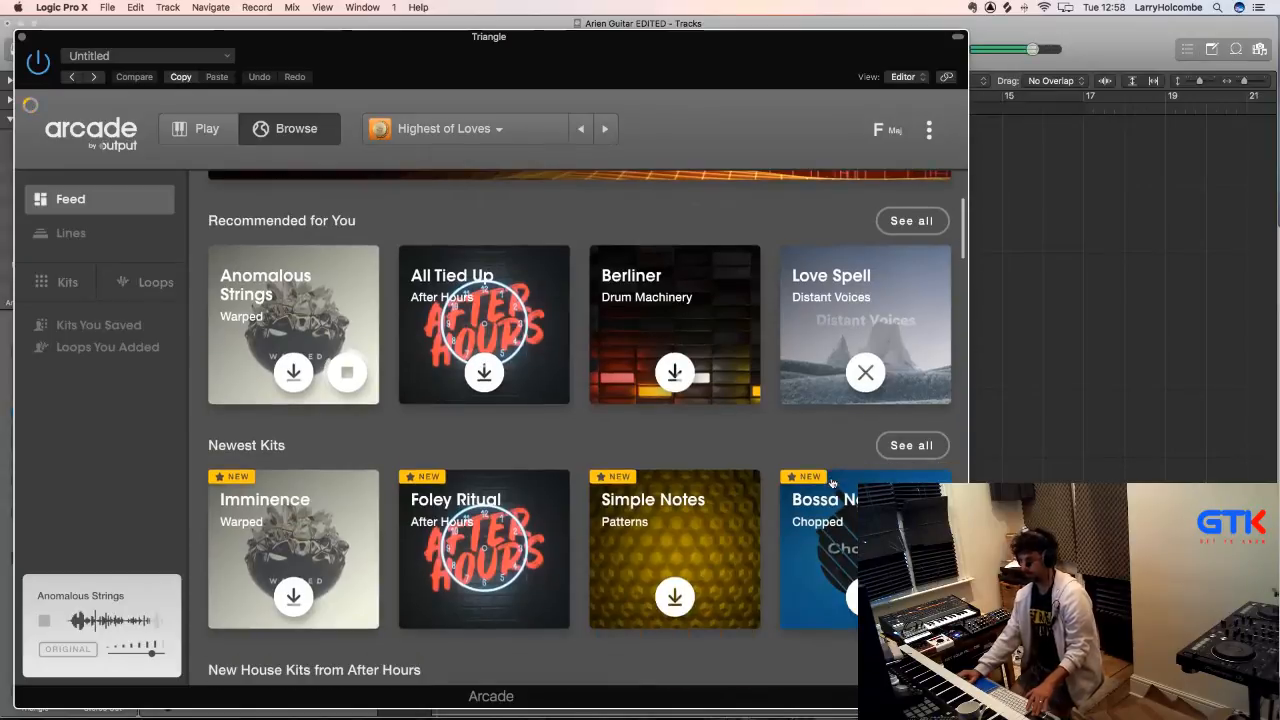
{"action": "scroll", "coordinate": [735, 450], "scroll_direction": "down", "scroll_amount": 1}
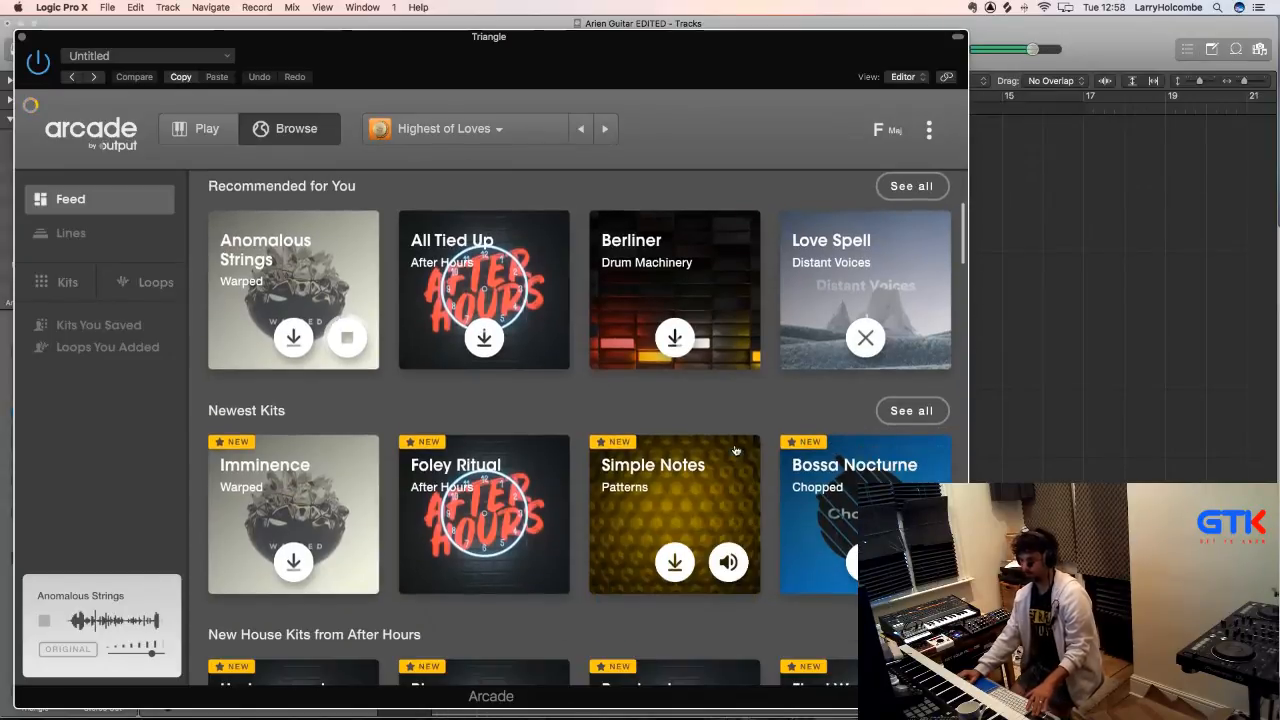
{"action": "scroll", "coordinate": [735, 450], "scroll_direction": "down", "scroll_amount": 3}
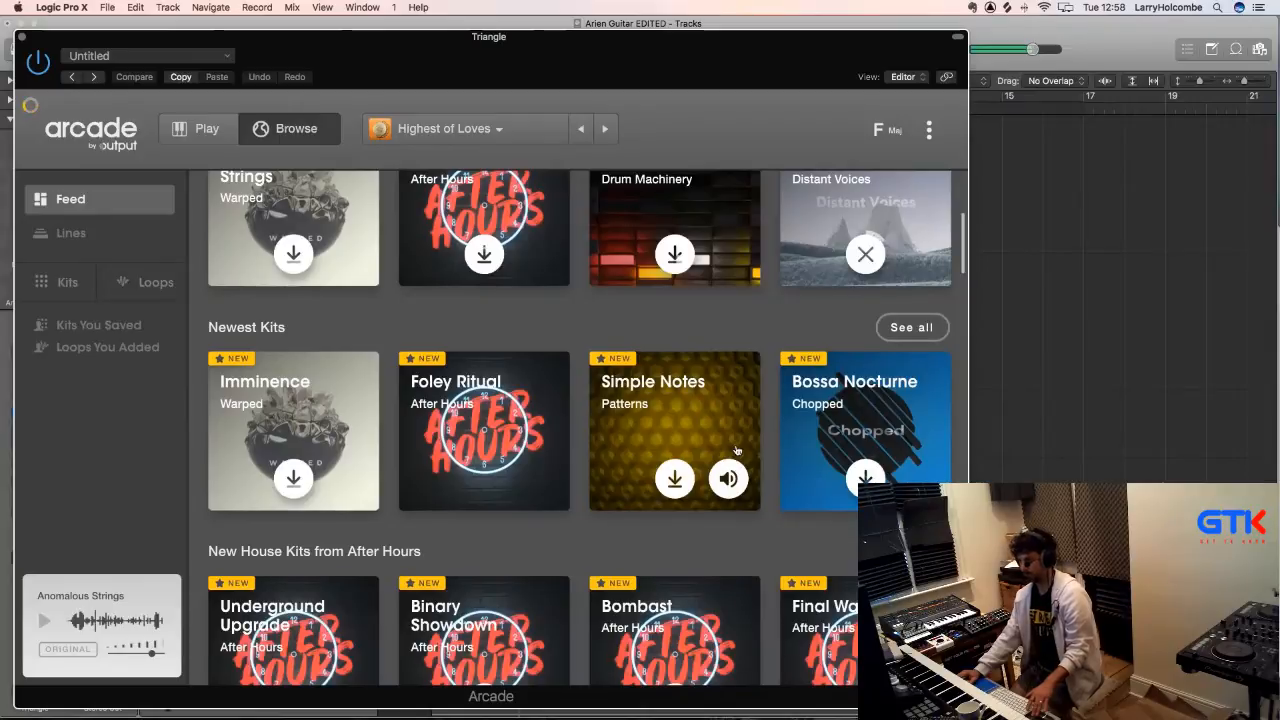
{"action": "scroll", "coordinate": [735, 450], "scroll_direction": "down", "scroll_amount": 4}
{"action": "scroll", "coordinate": [736, 450], "scroll_direction": "down", "scroll_amount": 10}
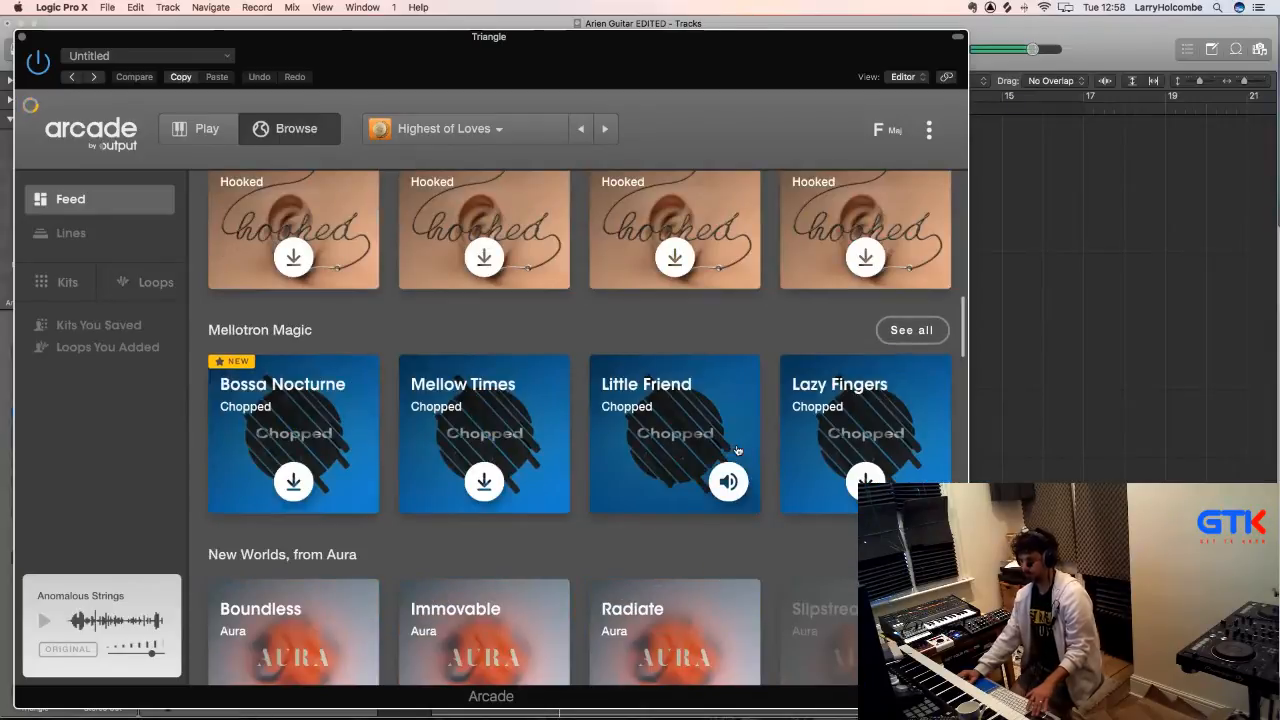
{"action": "scroll", "coordinate": [740, 480], "scroll_direction": "down", "scroll_amount": 2}
{"action": "left_click", "coordinate": [729, 628]}
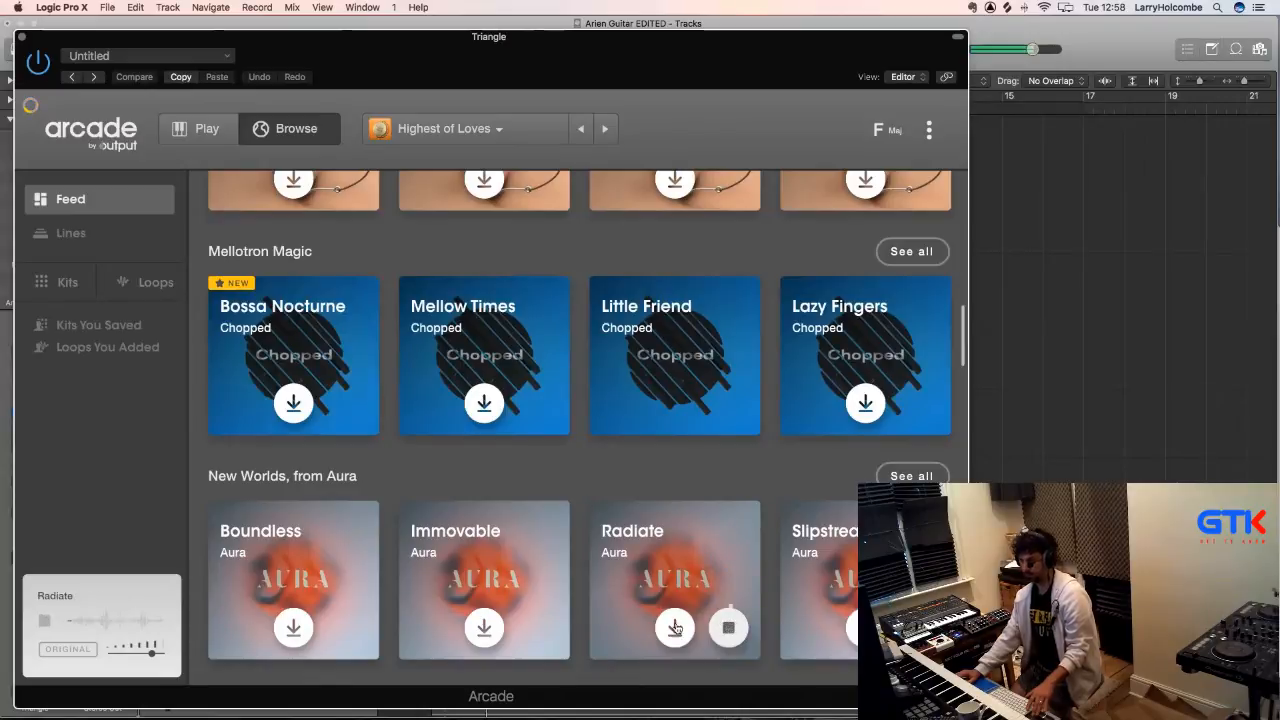
{"action": "scroll", "coordinate": [655, 624], "scroll_direction": "down", "scroll_amount": 8}
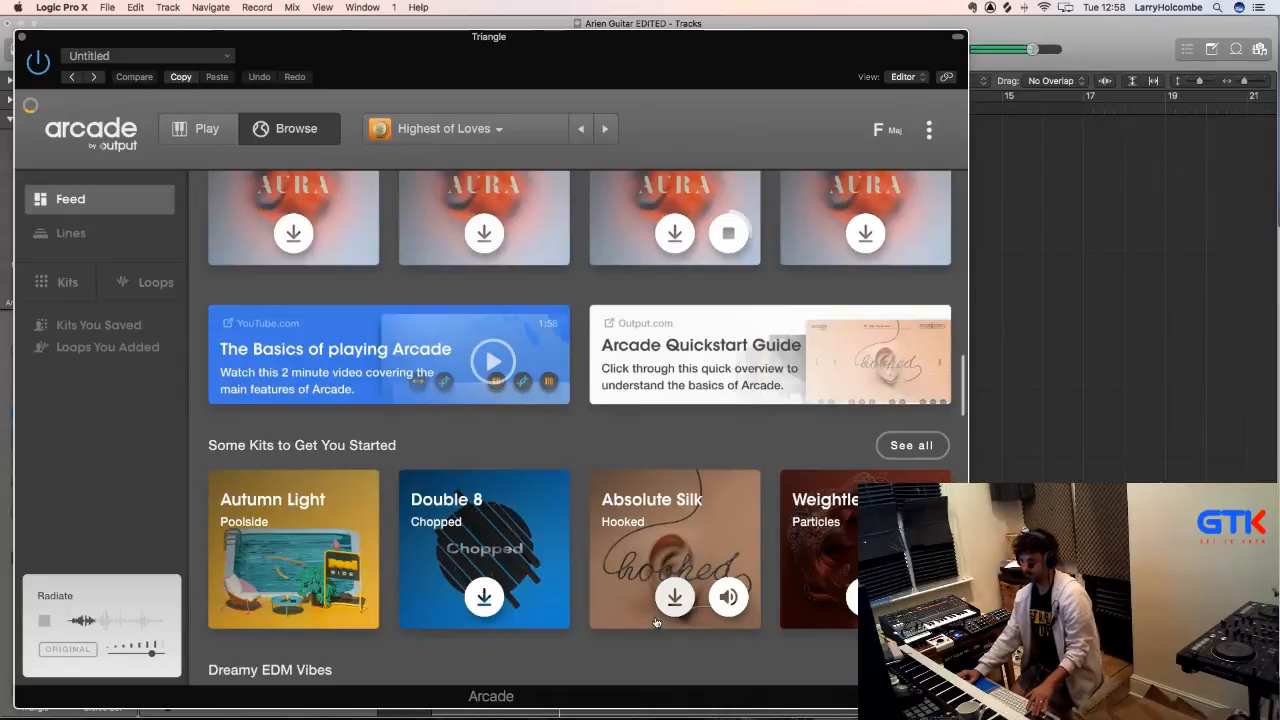
{"action": "scroll", "coordinate": [655, 622], "scroll_direction": "down", "scroll_amount": 4}
{"action": "scroll", "coordinate": [655, 622], "scroll_direction": "down", "scroll_amount": 2}
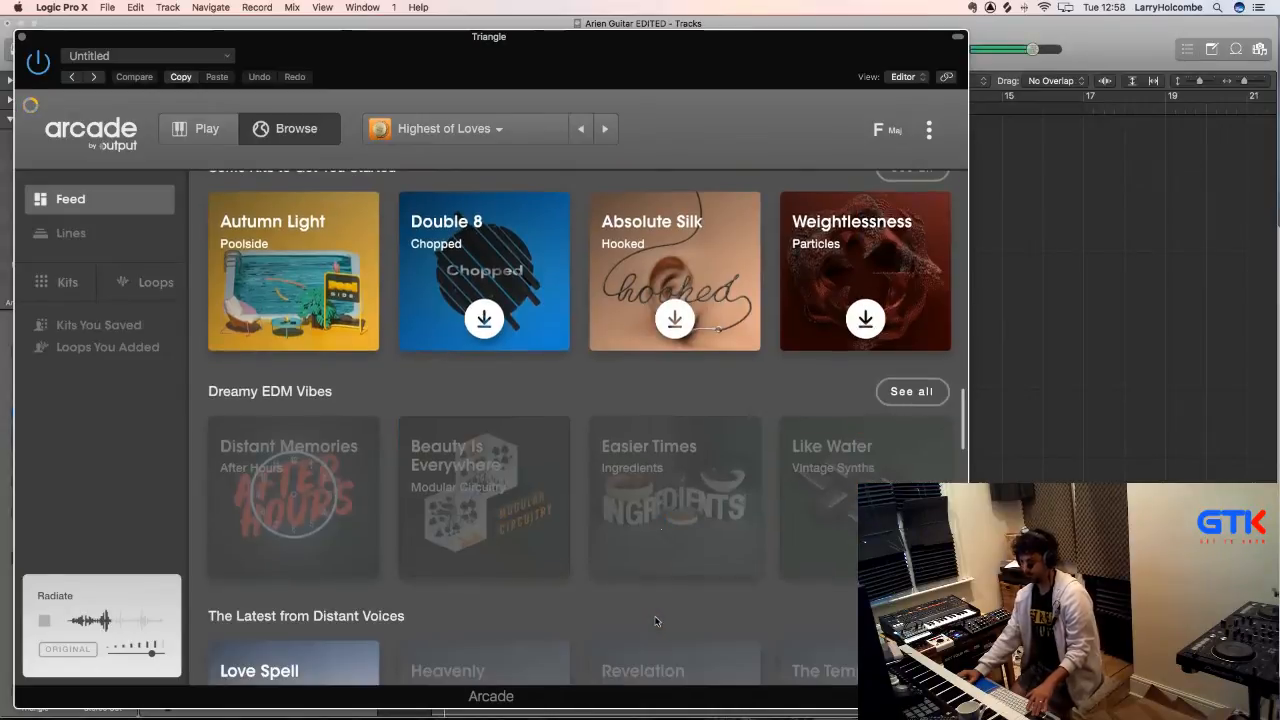
{"action": "scroll", "coordinate": [655, 622], "scroll_direction": "down", "scroll_amount": 3}
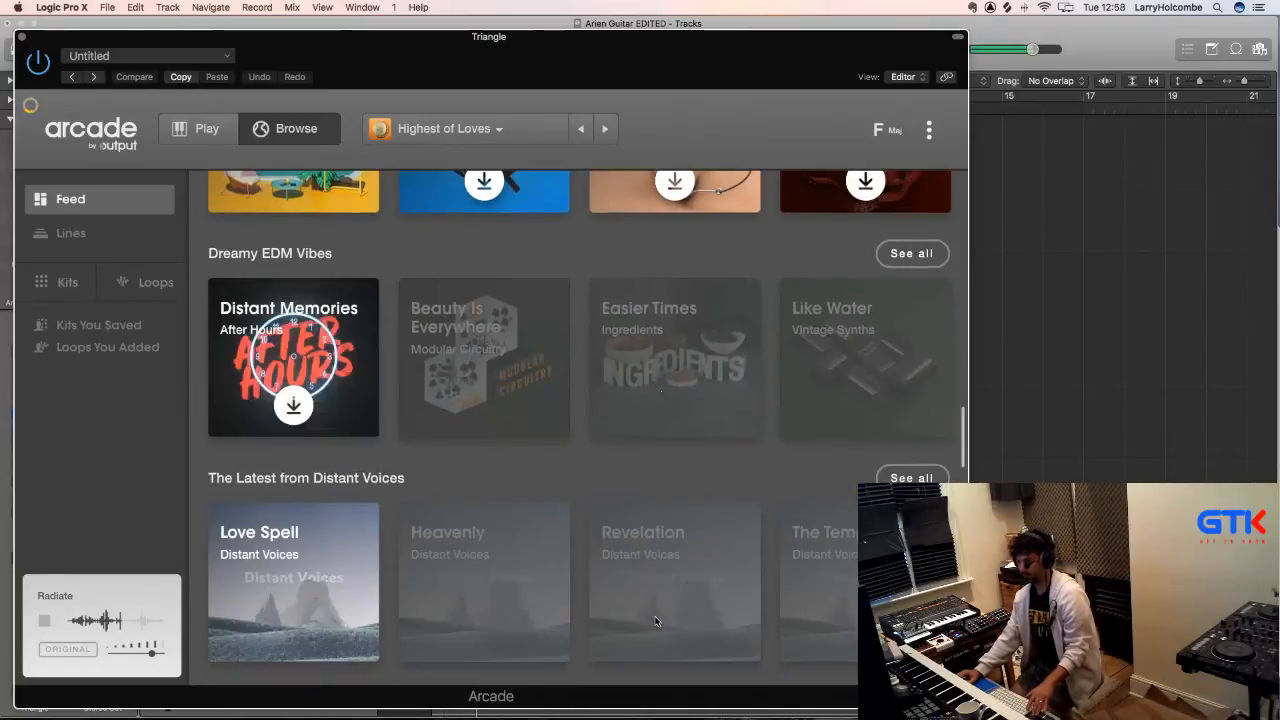
{"action": "scroll", "coordinate": [655, 622], "scroll_direction": "down", "scroll_amount": 4}
{"action": "scroll", "coordinate": [655, 622], "scroll_direction": "down", "scroll_amount": 6}
{"action": "scroll", "coordinate": [655, 620], "scroll_direction": "down", "scroll_amount": 4}
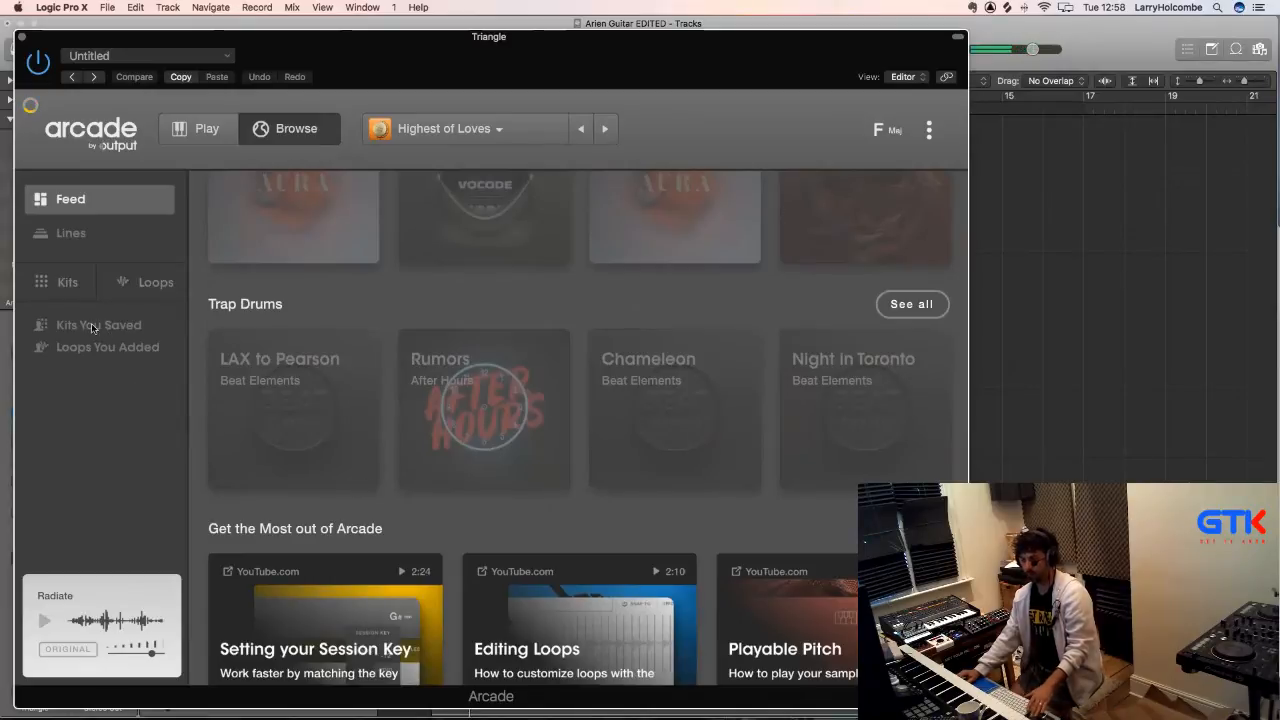
- Sort Arcade's kit list by Downloaded and load the Hard to Remember kit for playing
{"action": "left_click", "coordinate": [152, 286]}
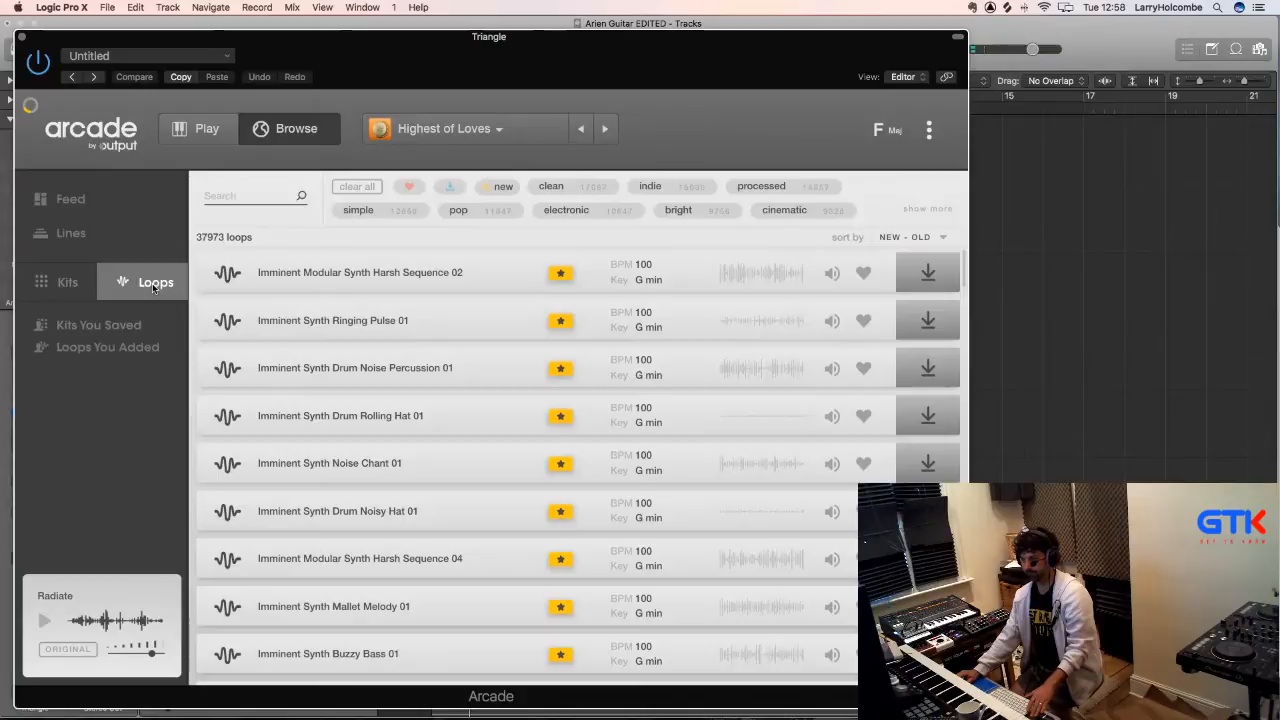
{"action": "left_click", "coordinate": [62, 282]}
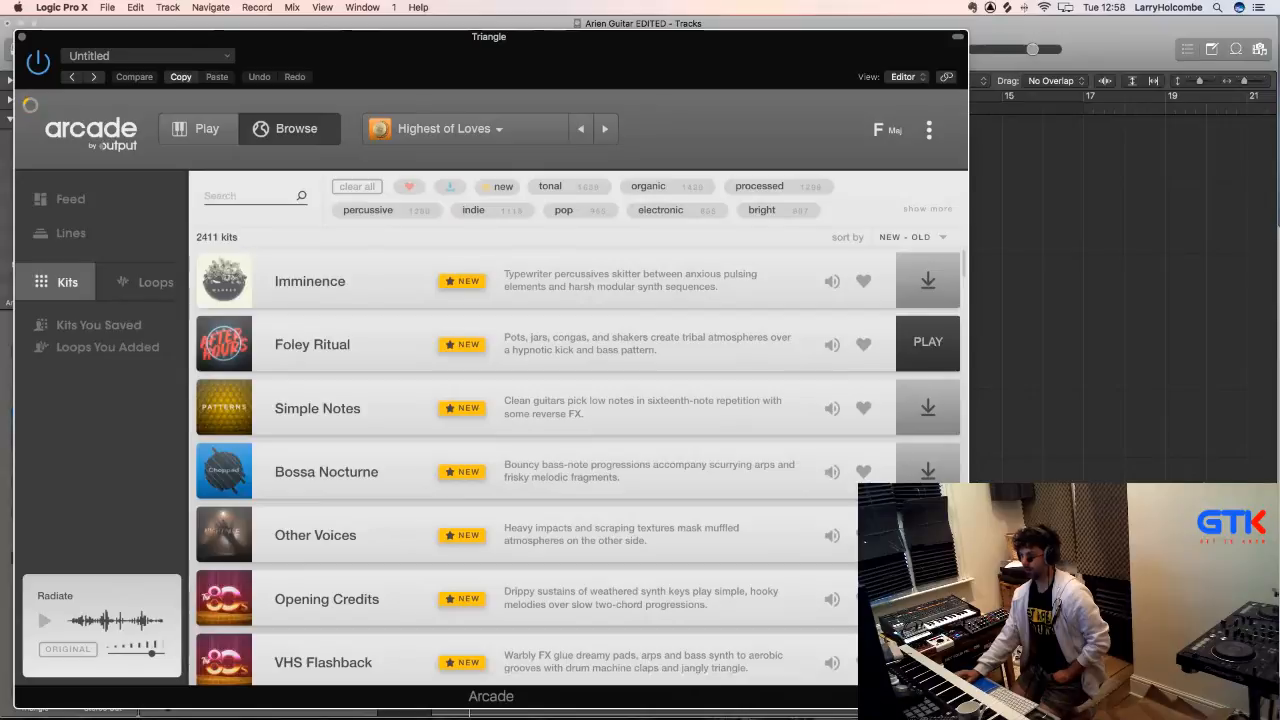
{"action": "left_click", "coordinate": [809, 297]}
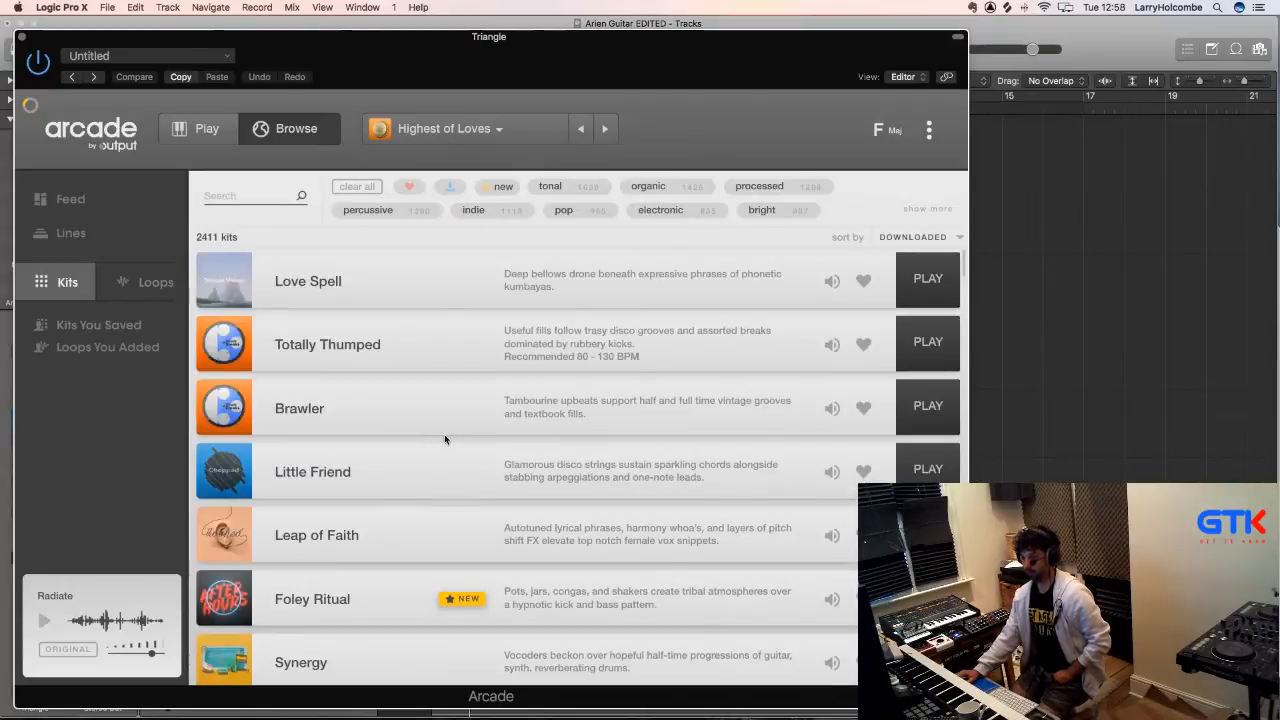
{"action": "scroll", "coordinate": [445, 440], "scroll_direction": "down", "scroll_amount": 15}
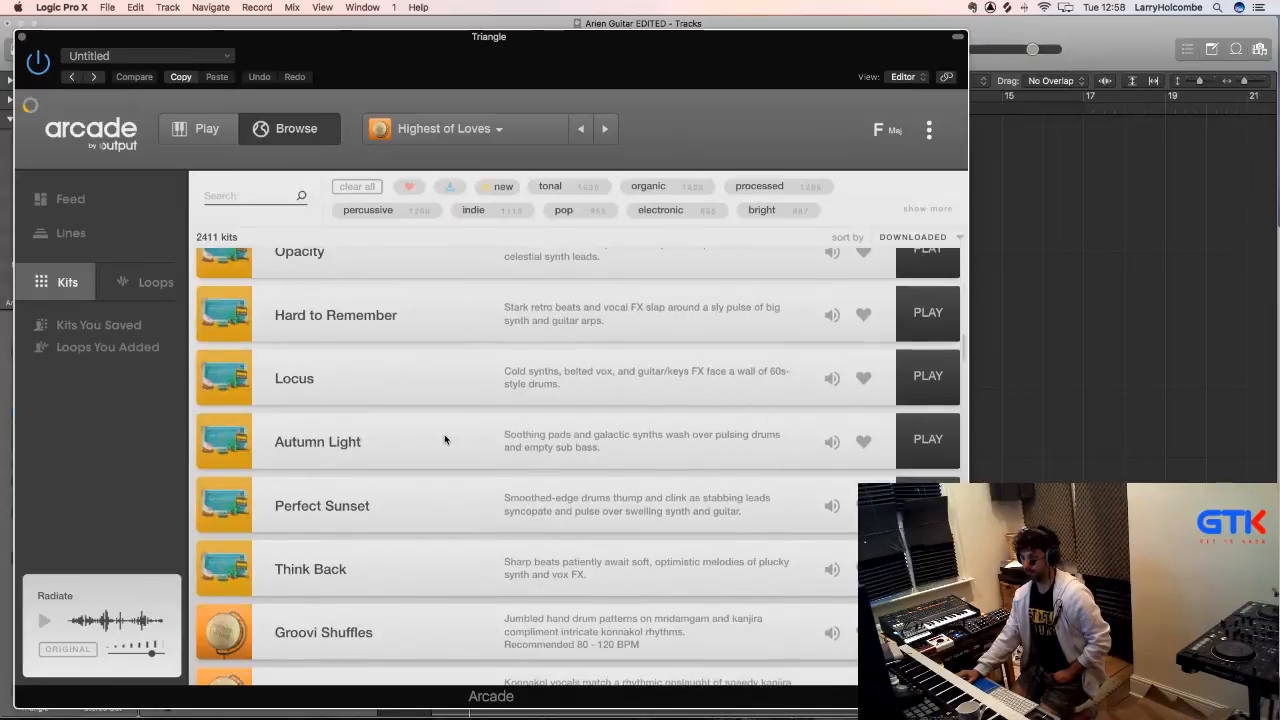
{"action": "scroll", "coordinate": [444, 434], "scroll_direction": "up", "scroll_amount": 2}
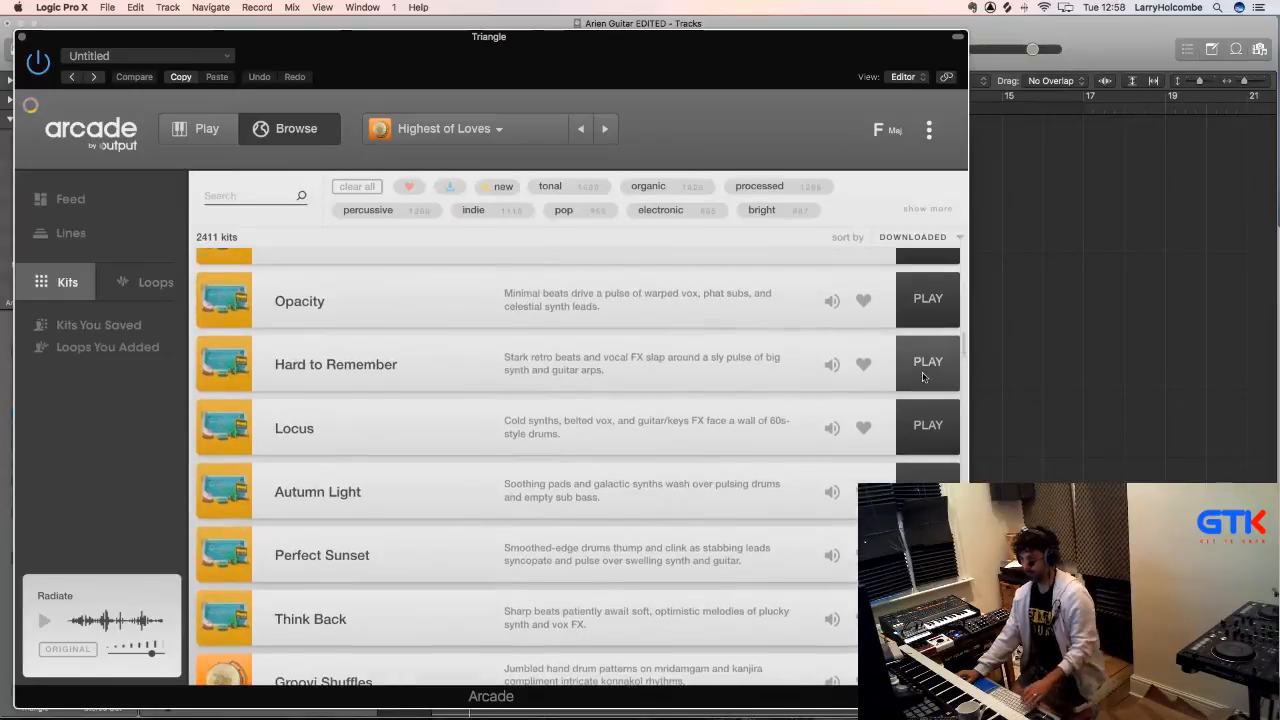
{"action": "left_click", "coordinate": [926, 362]}
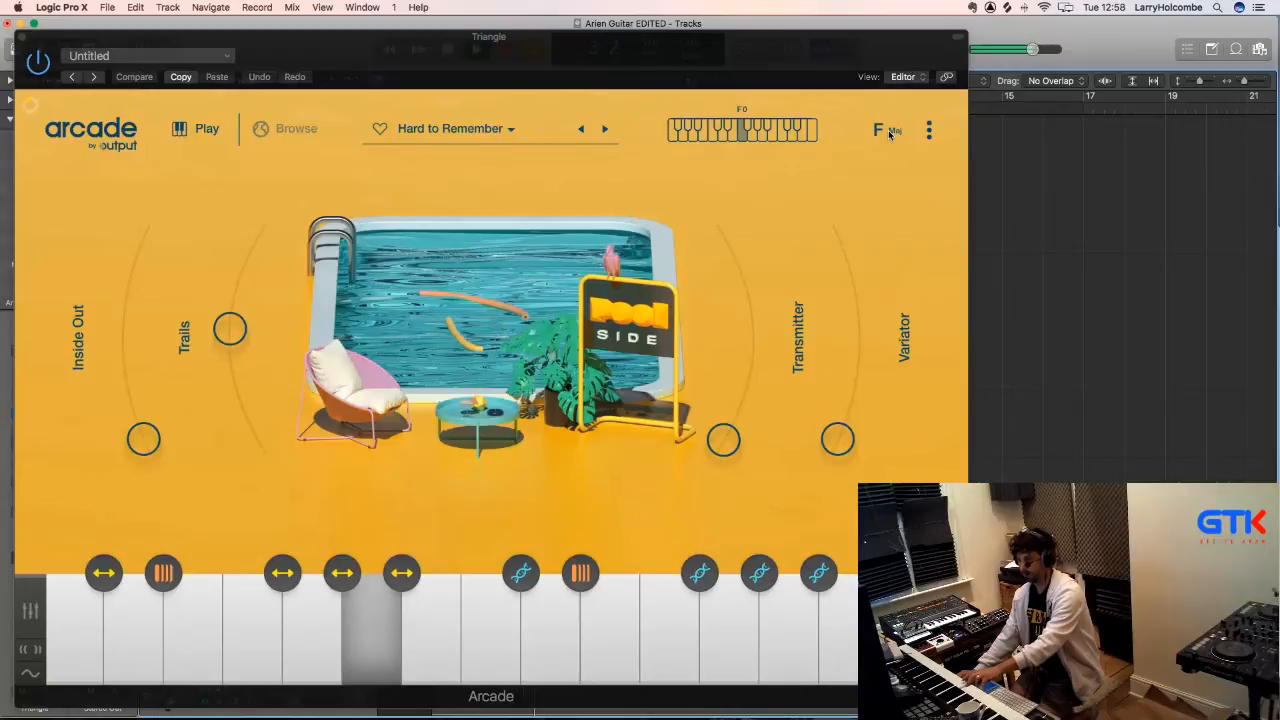
- Raise the duplicated Triangle track's volume to -7.6 dB, moving the Arcade window clear of the mixer and track headers
{"action": "left_click_drag", "start_coordinate": [409, 42], "coordinate": [696, 42]}
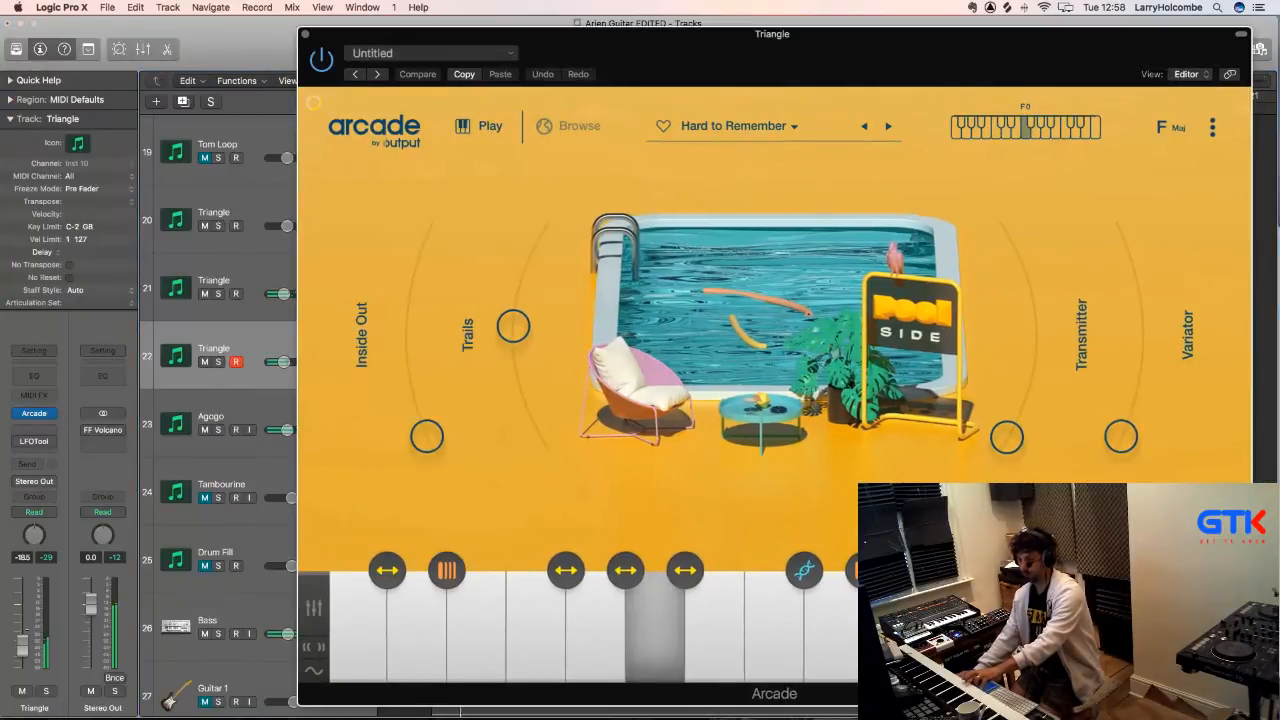
{"action": "left_click_drag", "start_coordinate": [22, 647], "coordinate": [28, 625]}
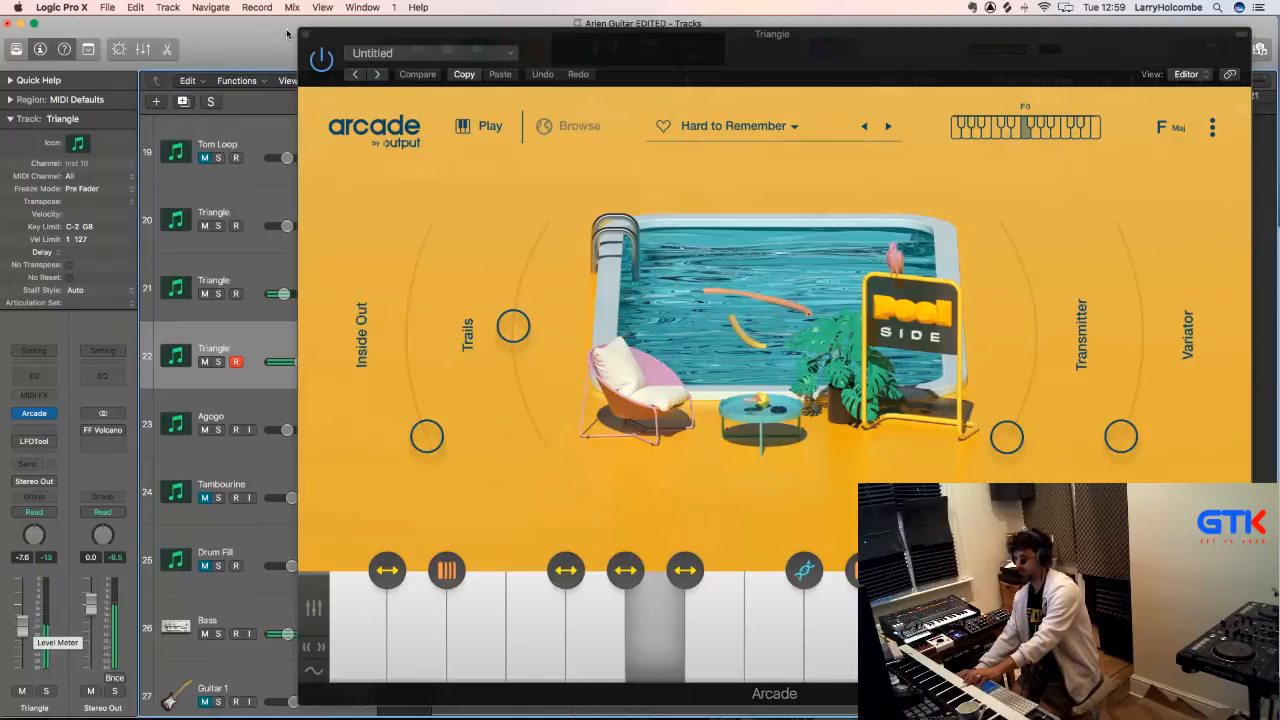
{"action": "left_click_drag", "start_coordinate": [352, 38], "coordinate": [539, 40]}
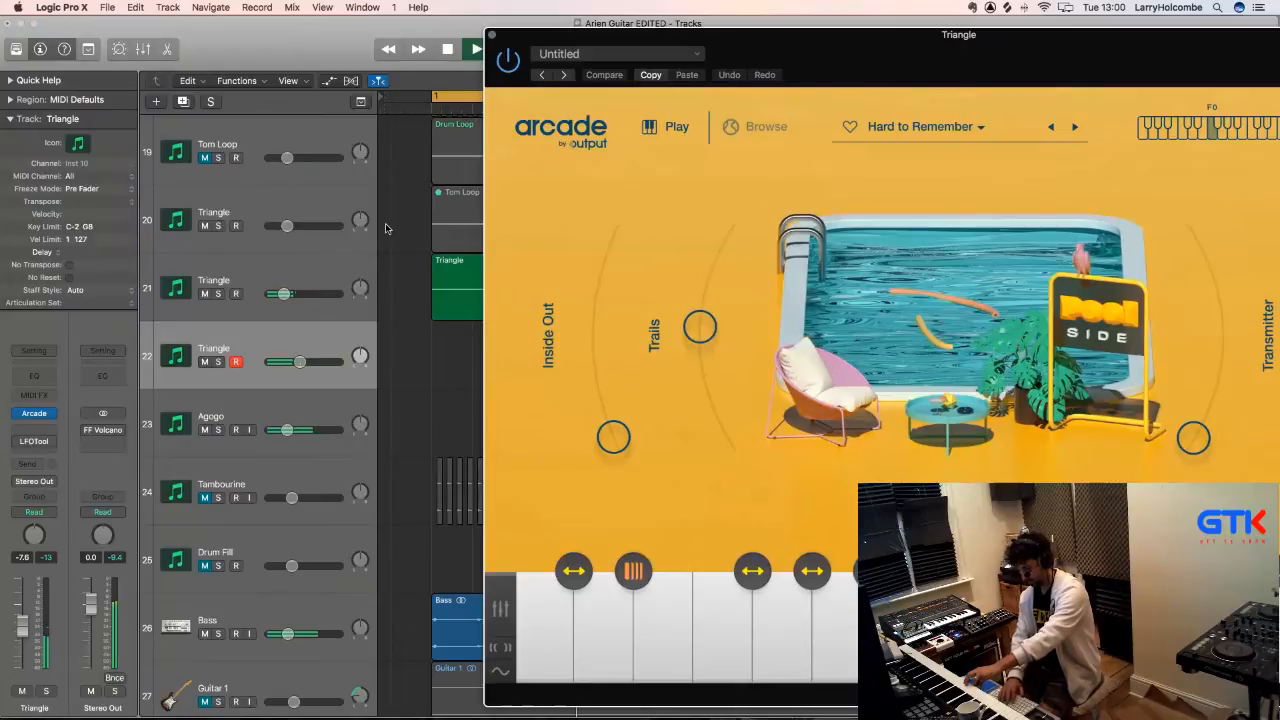
- Record a Hard to Remember part on the duplicated Triangle track from bar 1 to bar 4 and close the plug-in window
{"action": "key", "text": "space"}
{"action": "key", "text": "space"}
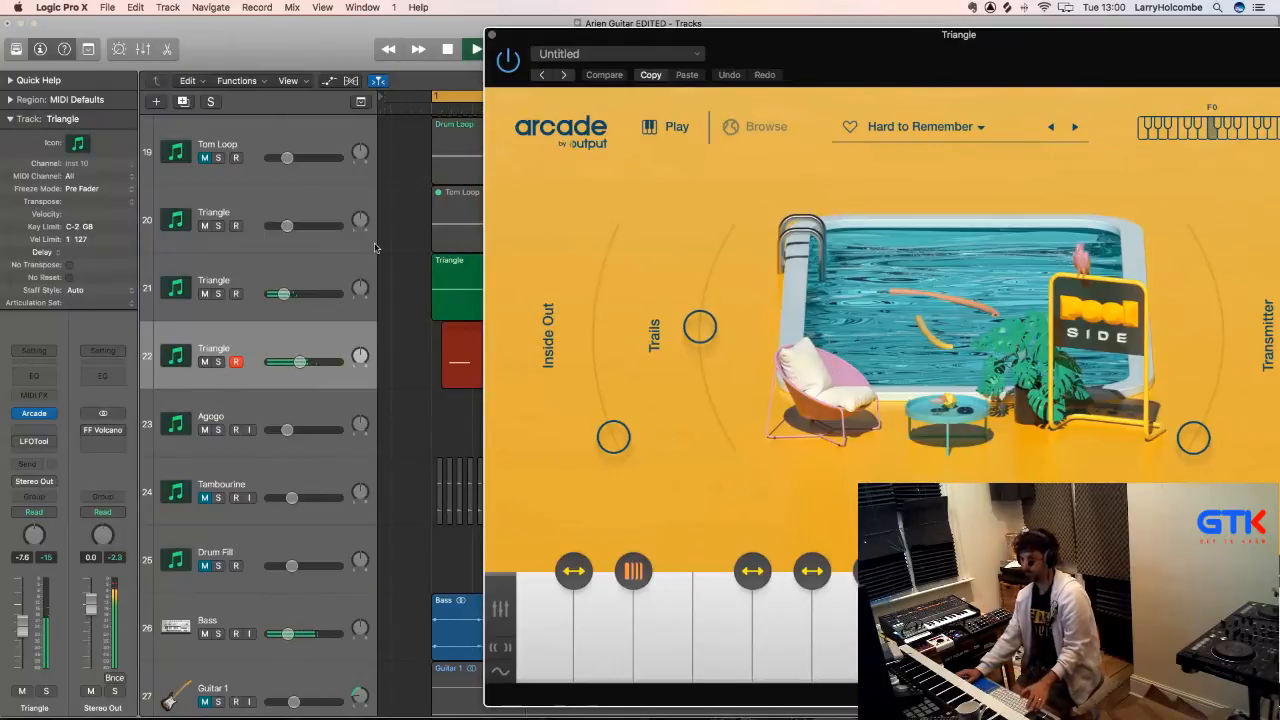
{"action": "key", "text": "space"}
{"action": "scroll", "coordinate": [435, 262], "scroll_direction": "up", "scroll_amount": 3}
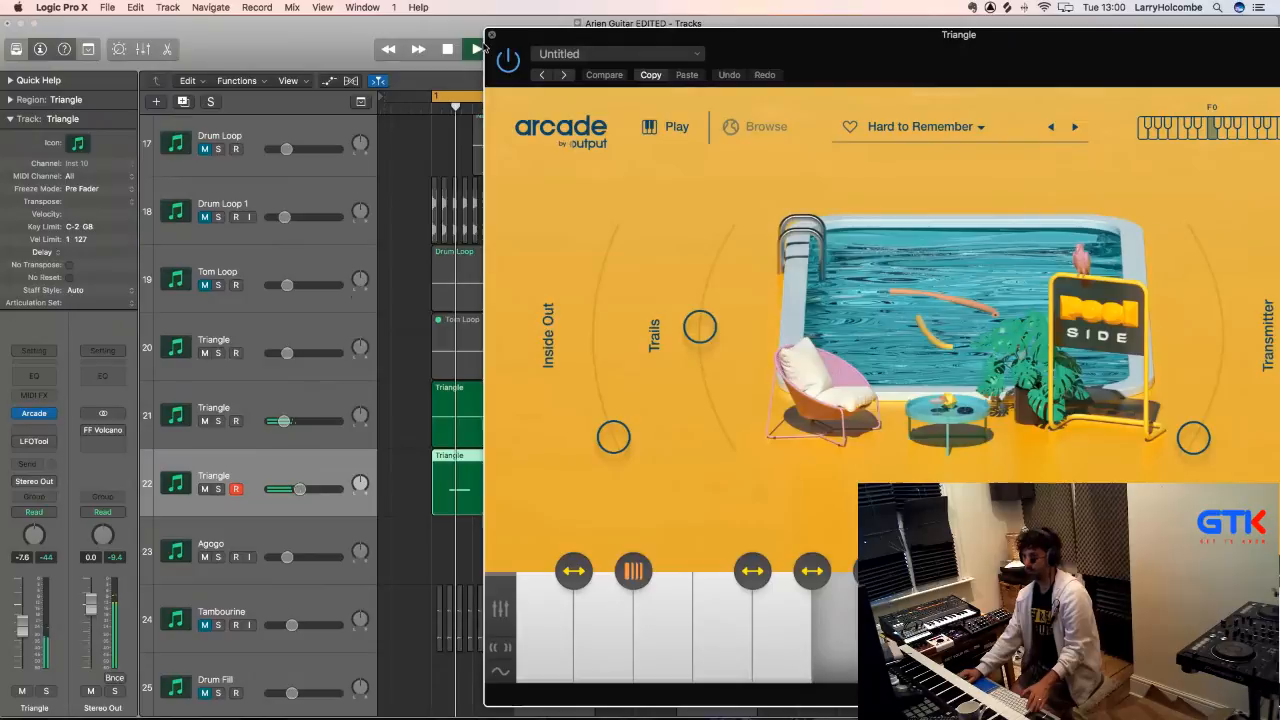
{"action": "left_click", "coordinate": [491, 35]}
- Lower the newly recorded Triangle track's volume to -12.6 dB and duplicate the track with its Arcade settings
{"action": "left_click", "coordinate": [420, 152]}
{"action": "scroll", "coordinate": [420, 152], "scroll_direction": "down", "scroll_amount": 3}
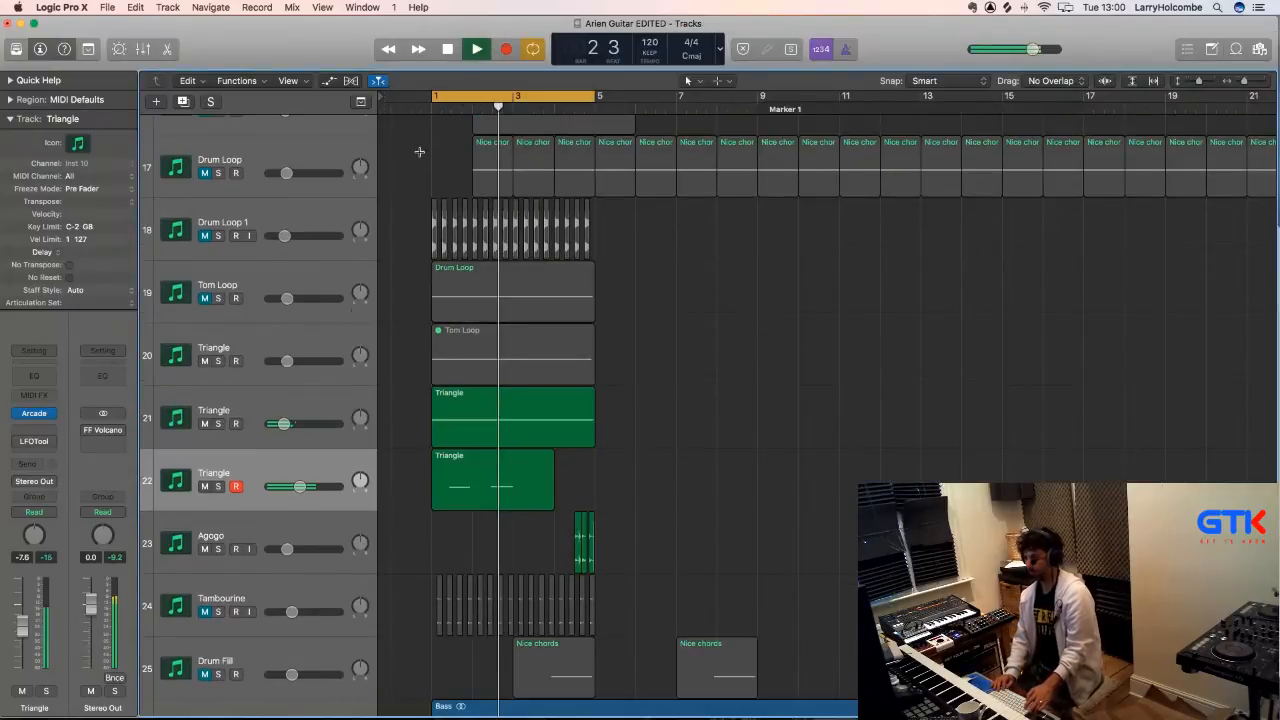
{"action": "scroll", "coordinate": [420, 152], "scroll_direction": "down", "scroll_amount": 3}
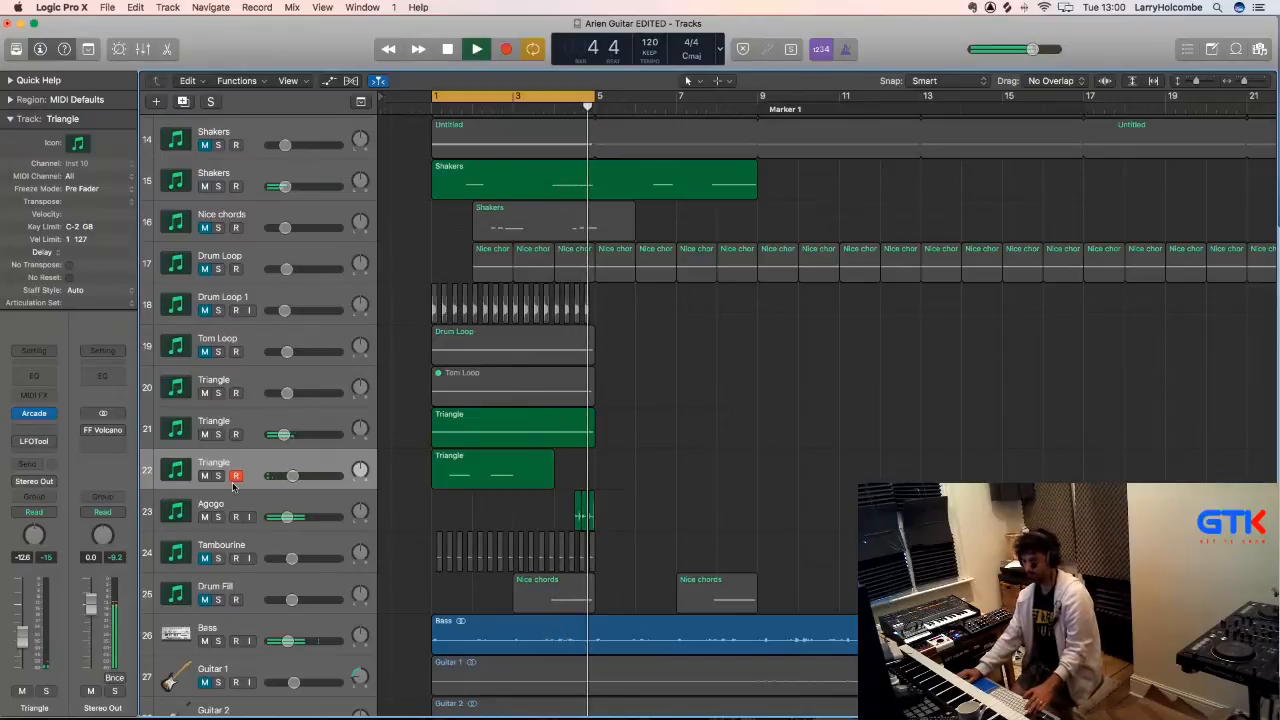
{"action": "left_click", "coordinate": [268, 462]}
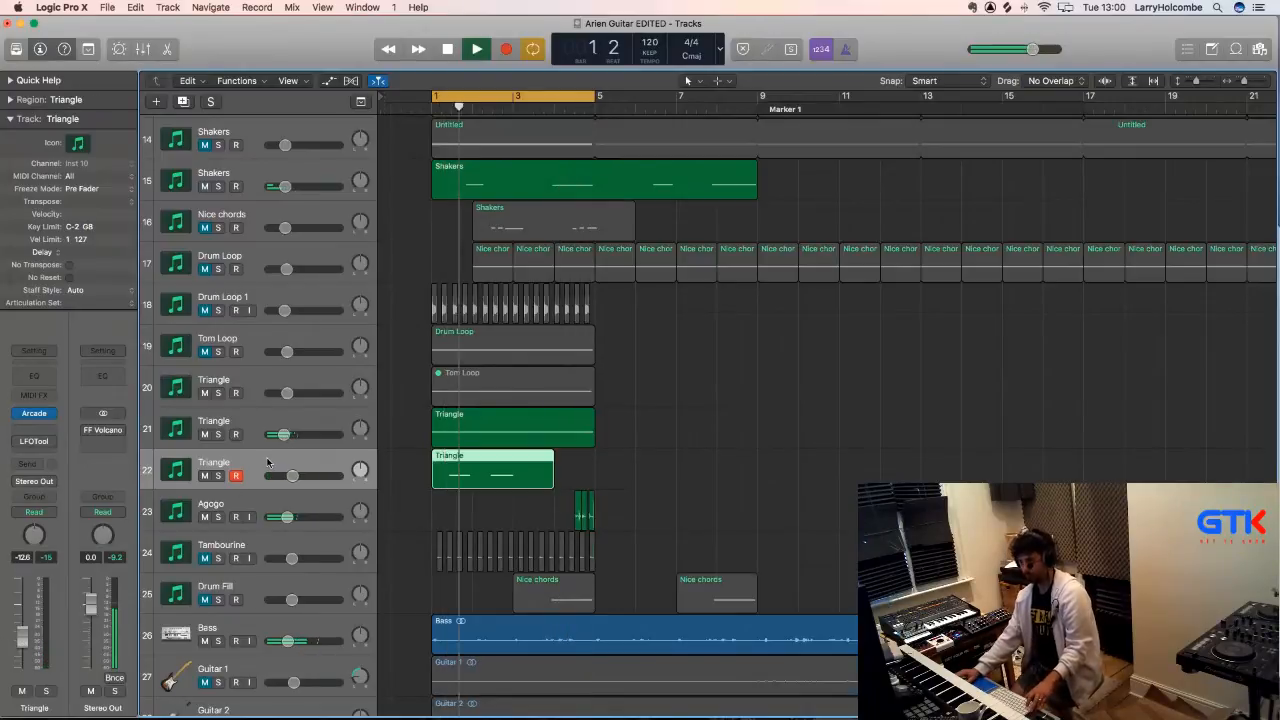
{"action": "key", "text": "super+d"}
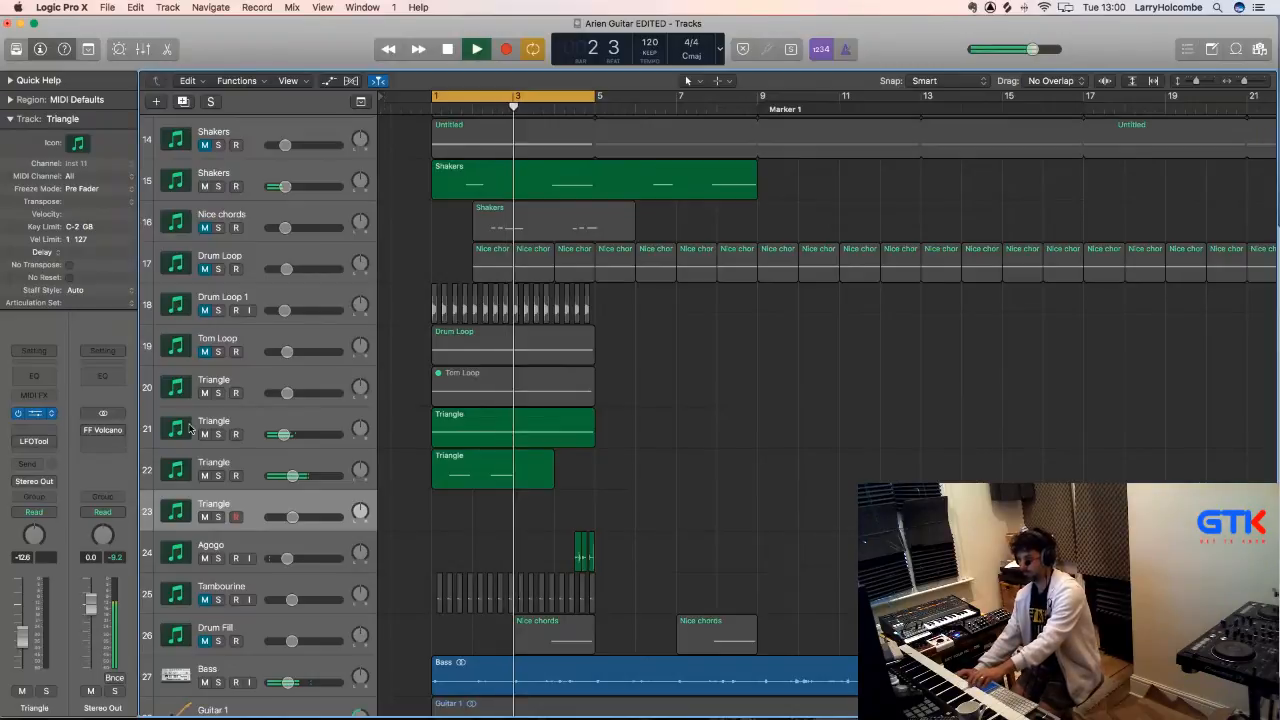
- Open Arcade on the duplicated Triangle track, sort its kit list by Downloaded and load the Locus kit
{"action": "left_click", "coordinate": [188, 428]}
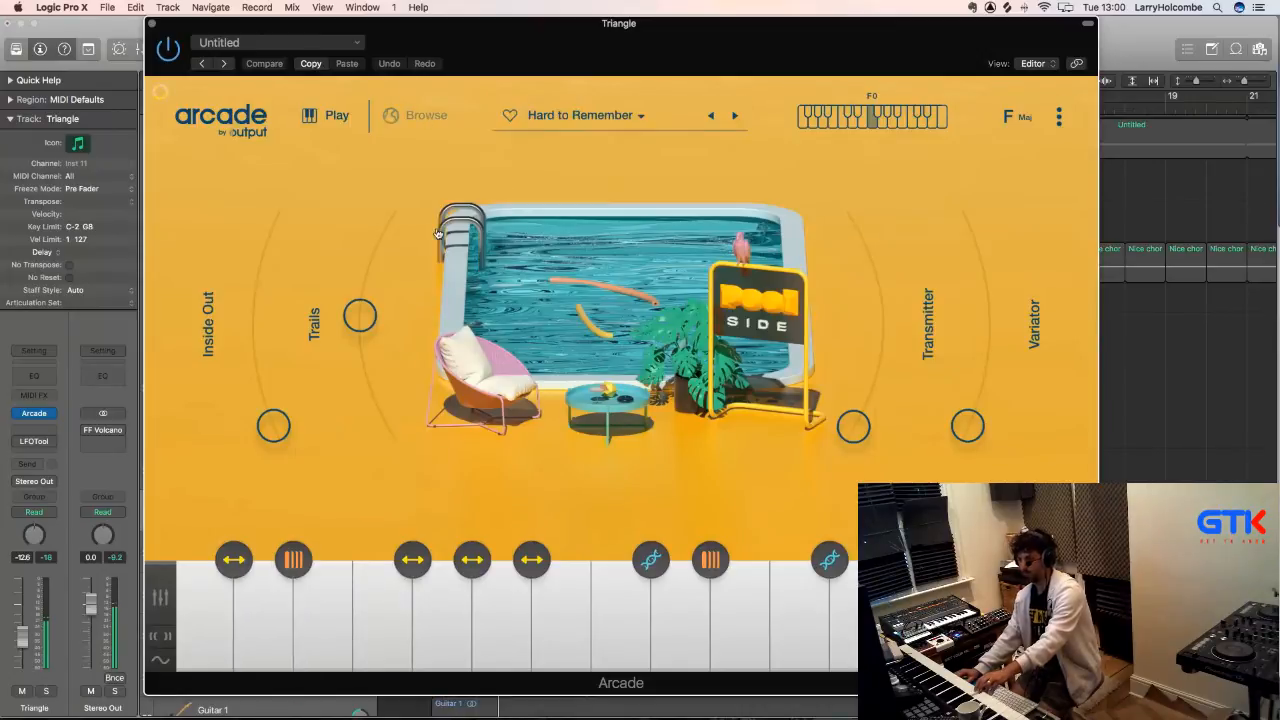
{"action": "left_click", "coordinate": [426, 115]}
{"action": "left_click", "coordinate": [194, 277]}
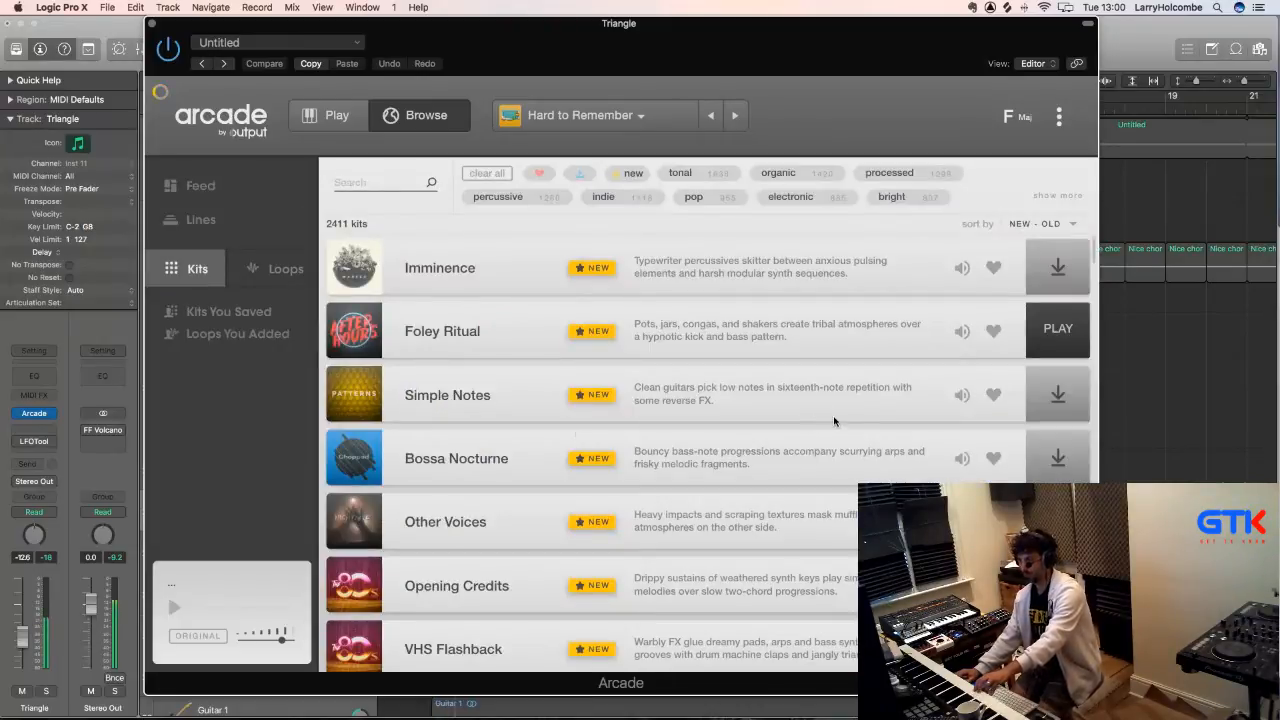
{"action": "scroll", "coordinate": [828, 424], "scroll_direction": "down", "scroll_amount": 5}
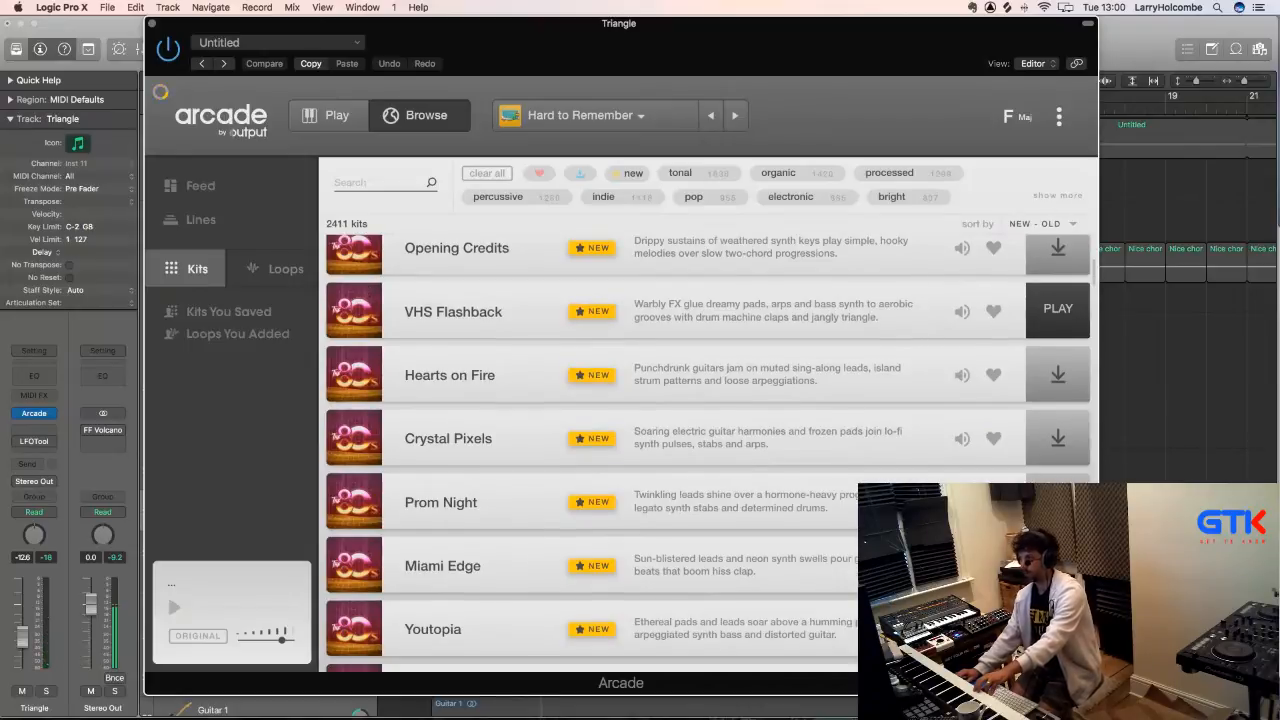
{"action": "left_click", "coordinate": [1040, 223]}
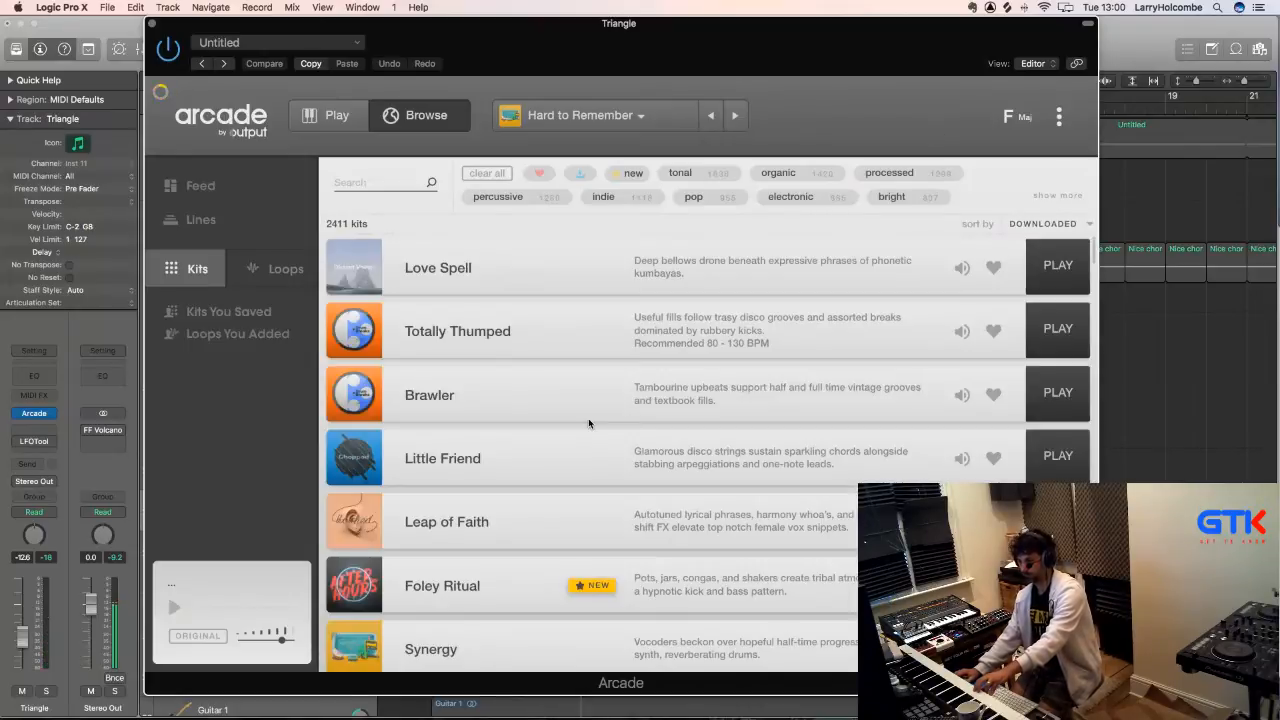
{"action": "scroll", "coordinate": [523, 497], "scroll_direction": "down", "scroll_amount": 5}
{"action": "scroll", "coordinate": [523, 497], "scroll_direction": "down", "scroll_amount": 10}
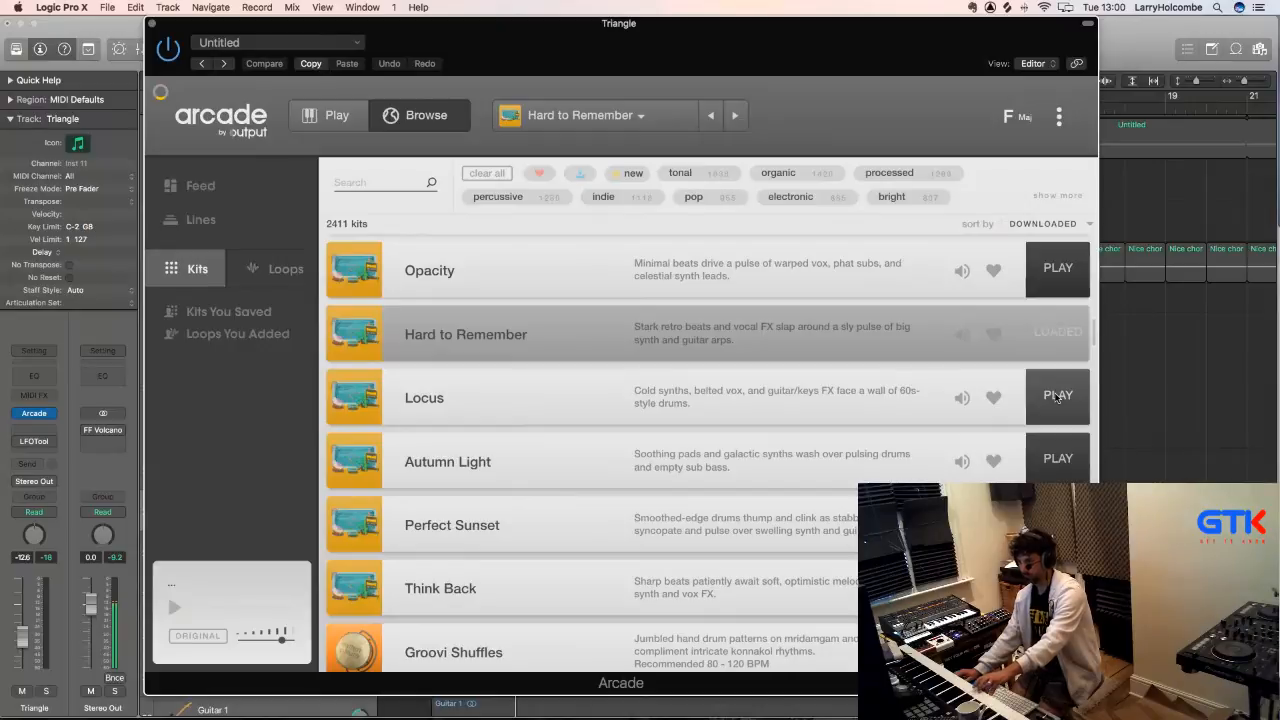
{"action": "left_click", "coordinate": [1057, 396]}
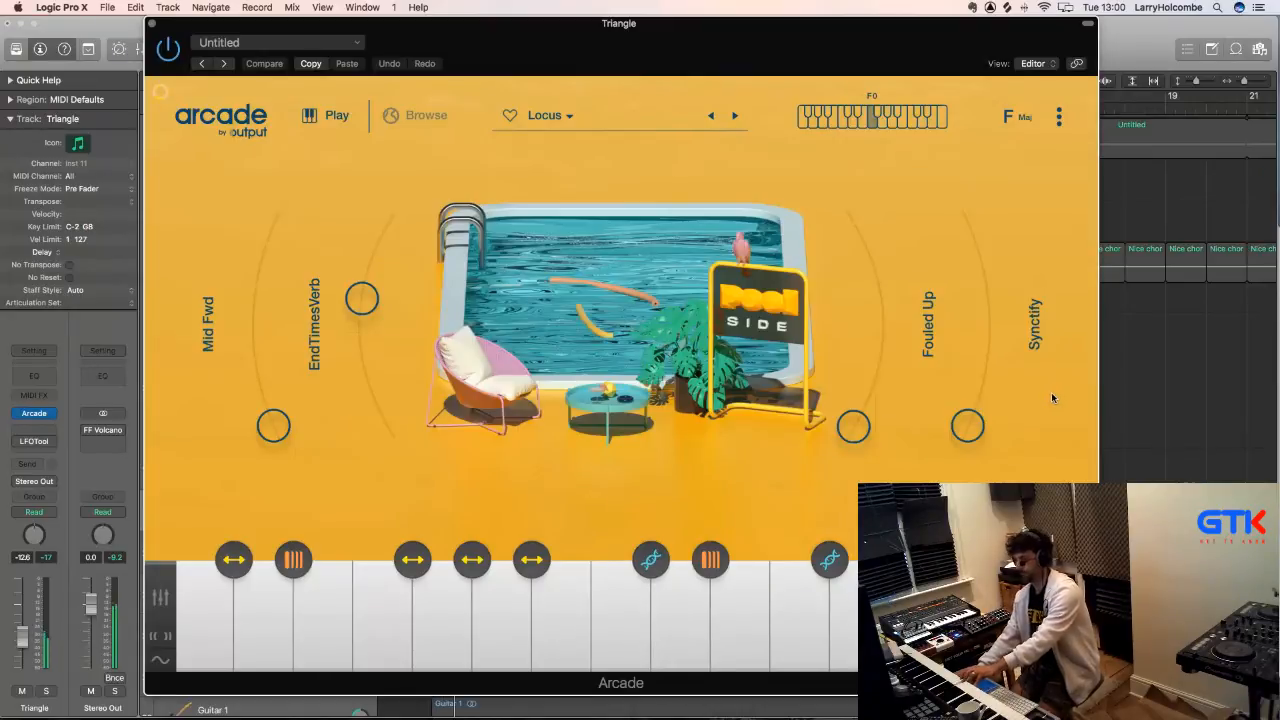
- Set the duplicated Triangle track's volume to -17.4 dB and record a Locus part over the bar 1 to 5 cycle
{"action": "left_click_drag", "start_coordinate": [22, 632], "coordinate": [22, 644]}
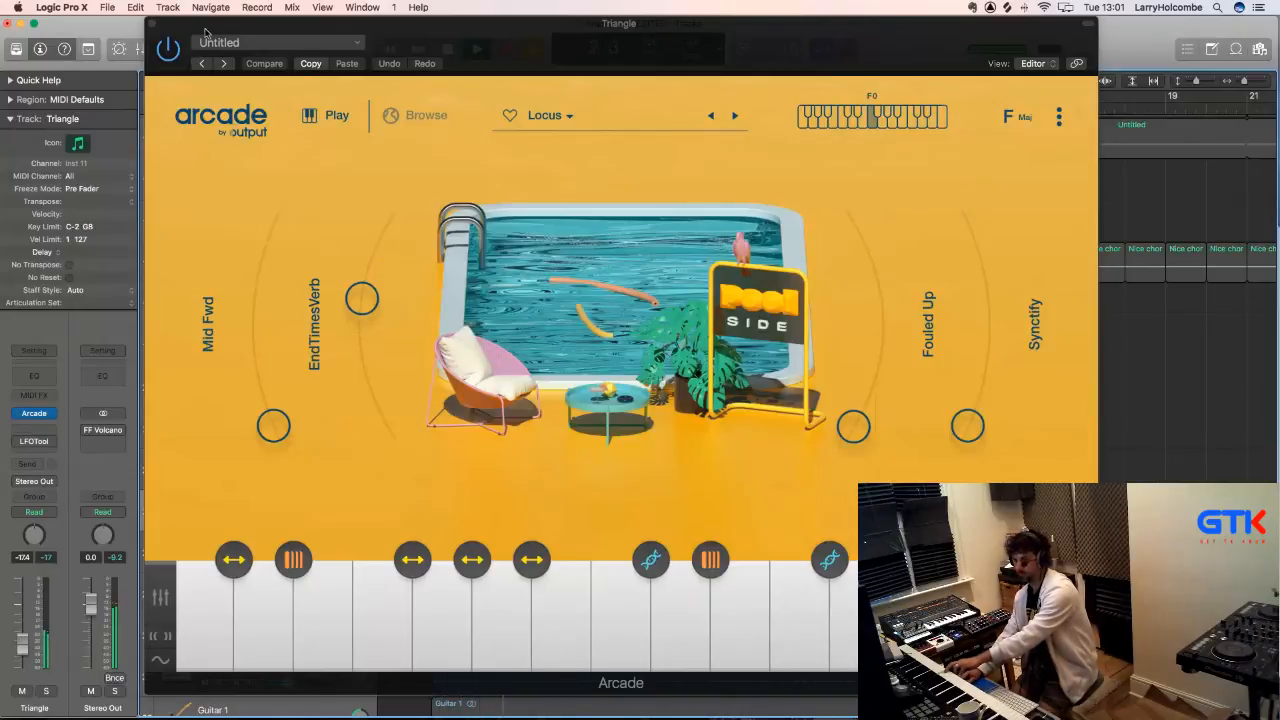
{"action": "left_click_drag", "start_coordinate": [205, 32], "coordinate": [698, 477]}
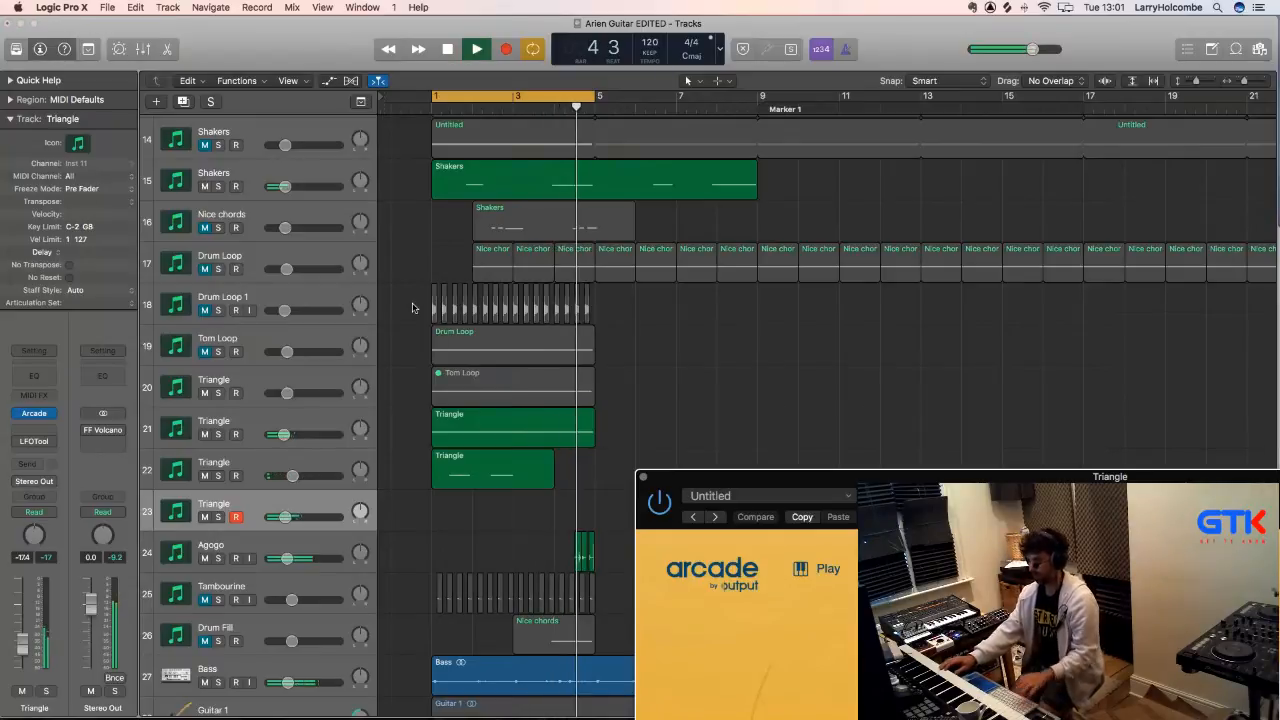
{"action": "key", "text": "space"}
{"action": "key", "text": "Return"}
{"action": "key", "text": "space"}
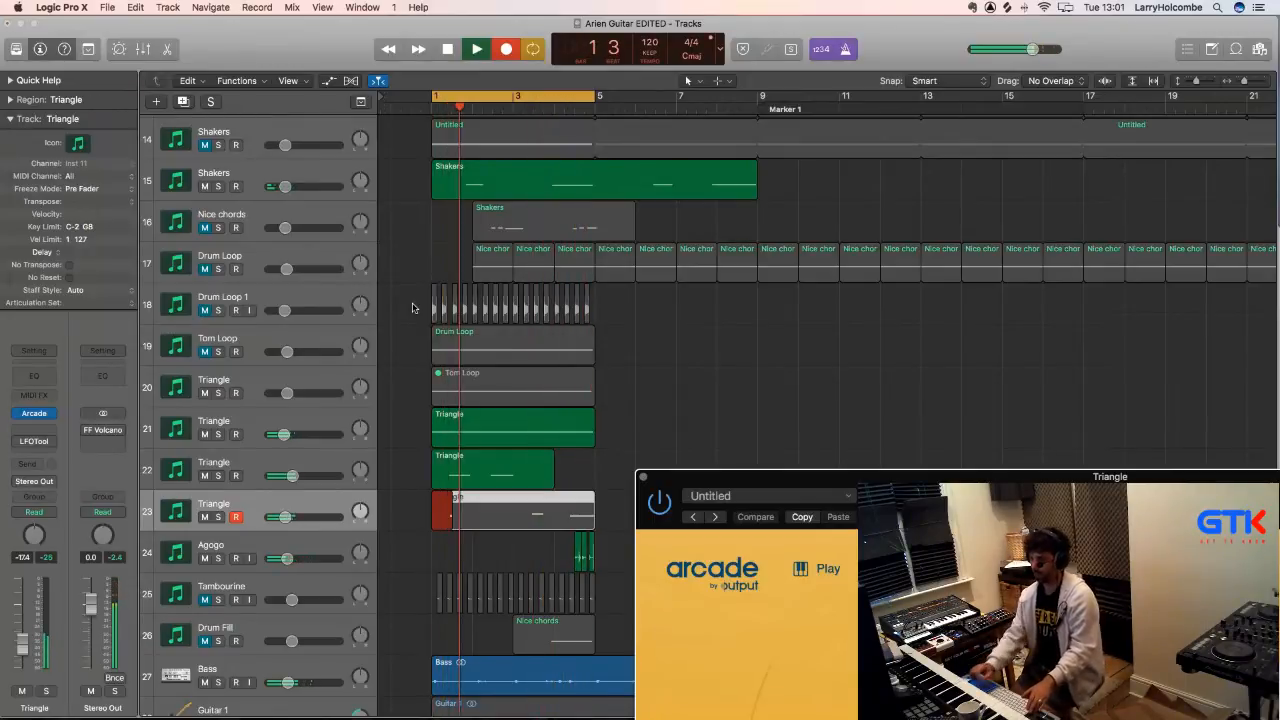
{"action": "key", "text": "space"}
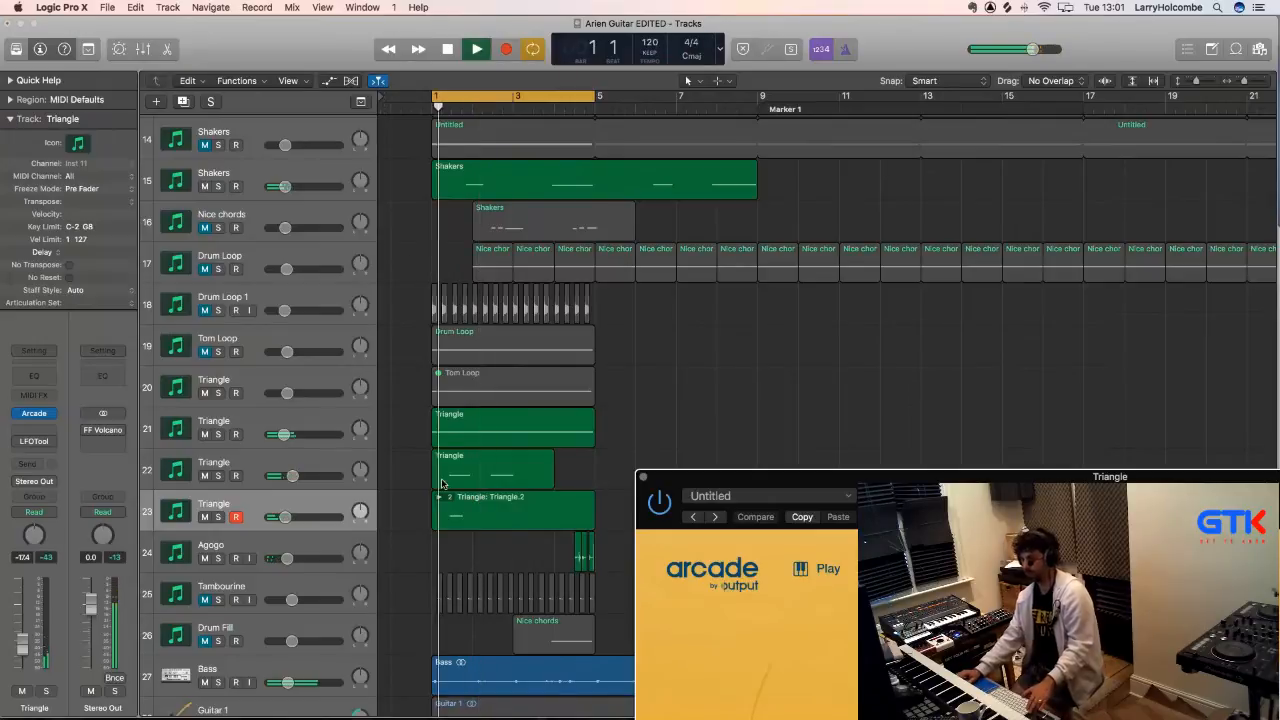
- Close the Arcade window and unpack the recorded Triangle take folder to new tracks
{"action": "left_click", "coordinate": [438, 497]}
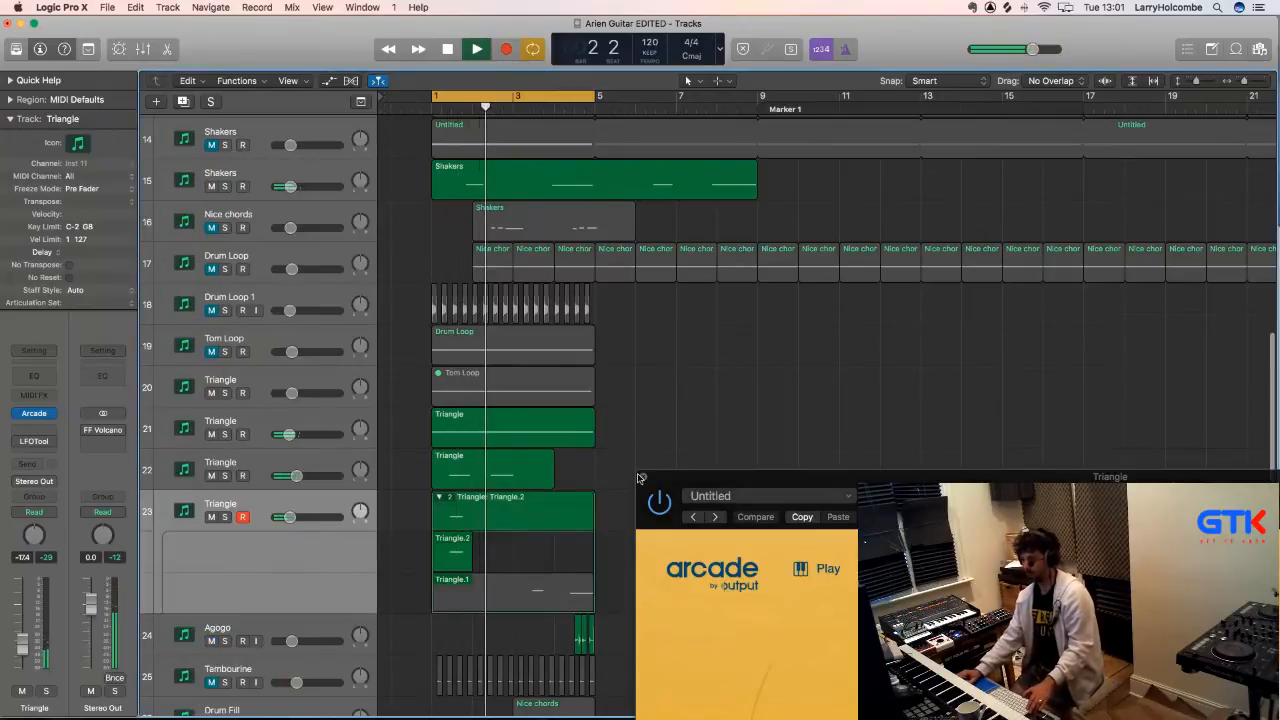
{"action": "left_click", "coordinate": [641, 477]}
{"action": "left_click", "coordinate": [449, 497]}
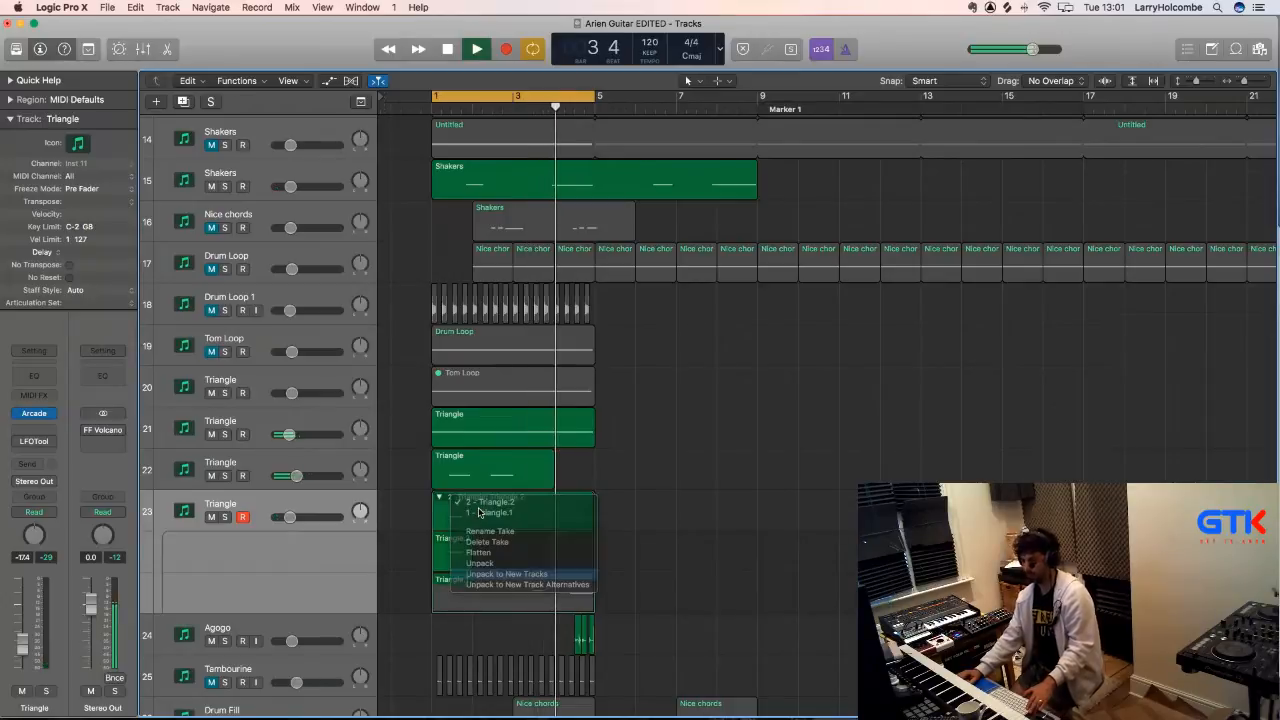
{"action": "left_click", "coordinate": [500, 574]}
- Trim the Triangle.1 take to the part between bars 2 and 4 and move it onto the Triangle.2 track
{"action": "left_click_drag", "start_coordinate": [440, 545], "coordinate": [590, 505]}
{"action": "left_click", "coordinate": [590, 505]}
{"action": "left_click_drag", "start_coordinate": [651, 548], "coordinate": [417, 548]}
{"action": "key", "text": "Delete"}
{"action": "key", "text": "Delete"}
{"action": "left_click_drag", "start_coordinate": [511, 546], "coordinate": [512, 508]}
- Open Arcade on the emptied Triangle track and reposition its window so the whole interface is reachable
{"action": "left_click", "coordinate": [286, 545]}
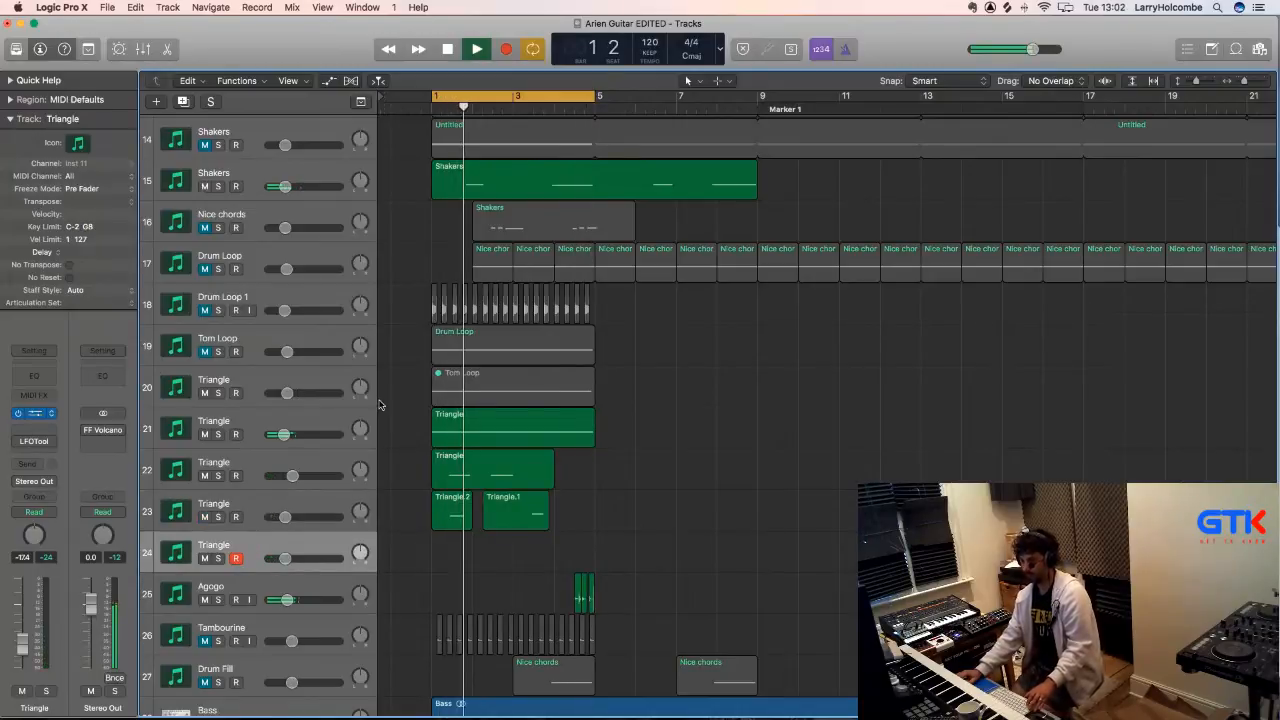
{"action": "left_click", "coordinate": [35, 413]}
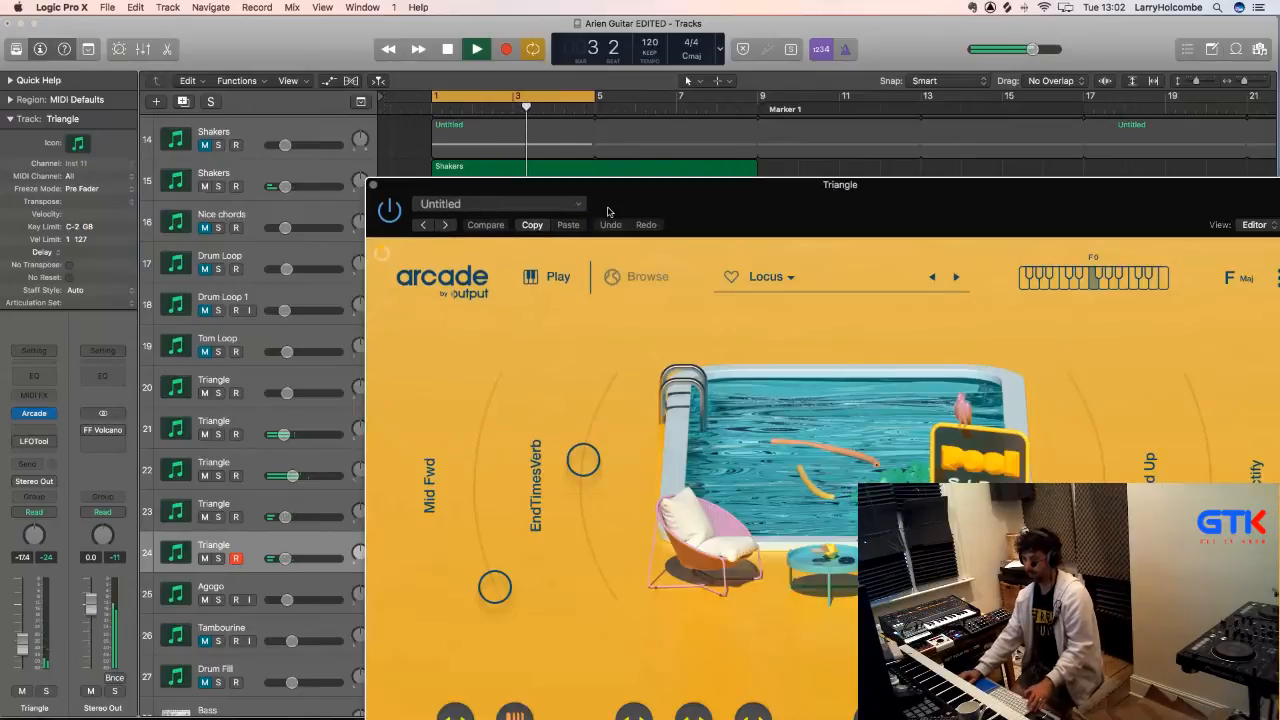
{"action": "left_click_drag", "start_coordinate": [608, 211], "coordinate": [489, 158]}
{"action": "key", "text": "space"}
{"action": "left_click_drag", "start_coordinate": [365, 128], "coordinate": [257, 28]}
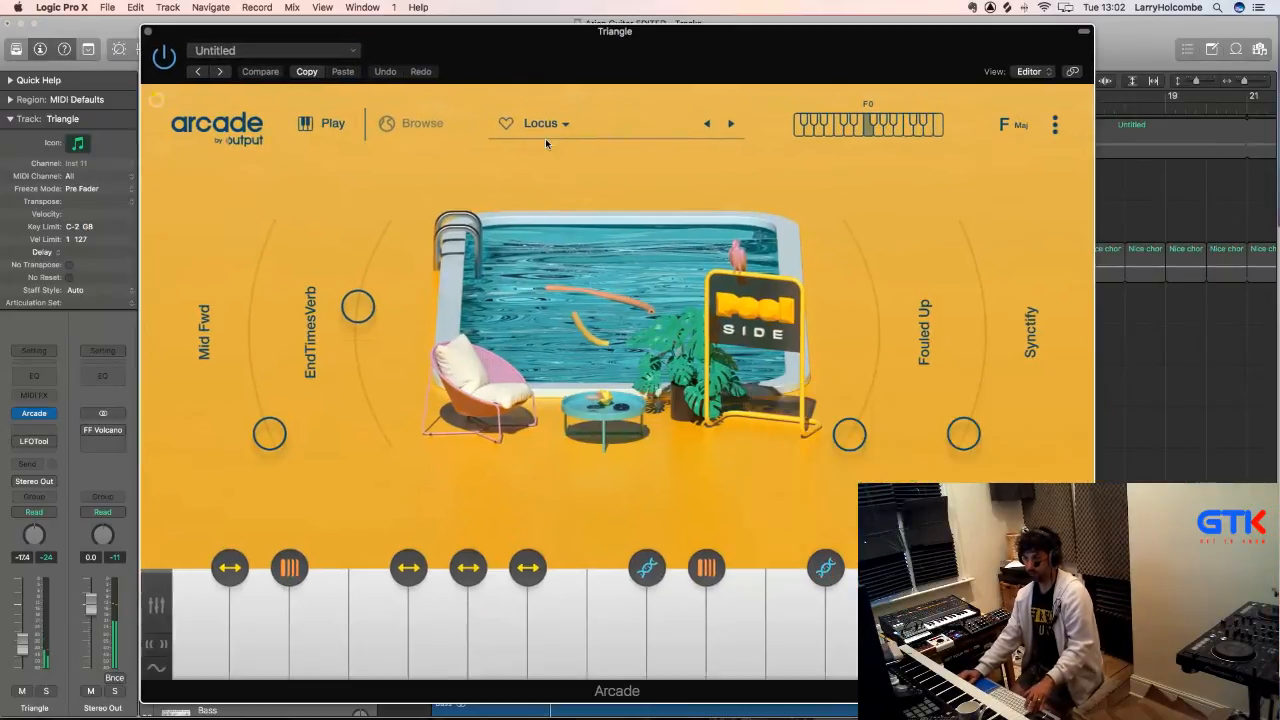
- Browse the downloaded Arcade kits past the percussion kits and load Data Stream to audition it
{"action": "left_click", "coordinate": [422, 125]}
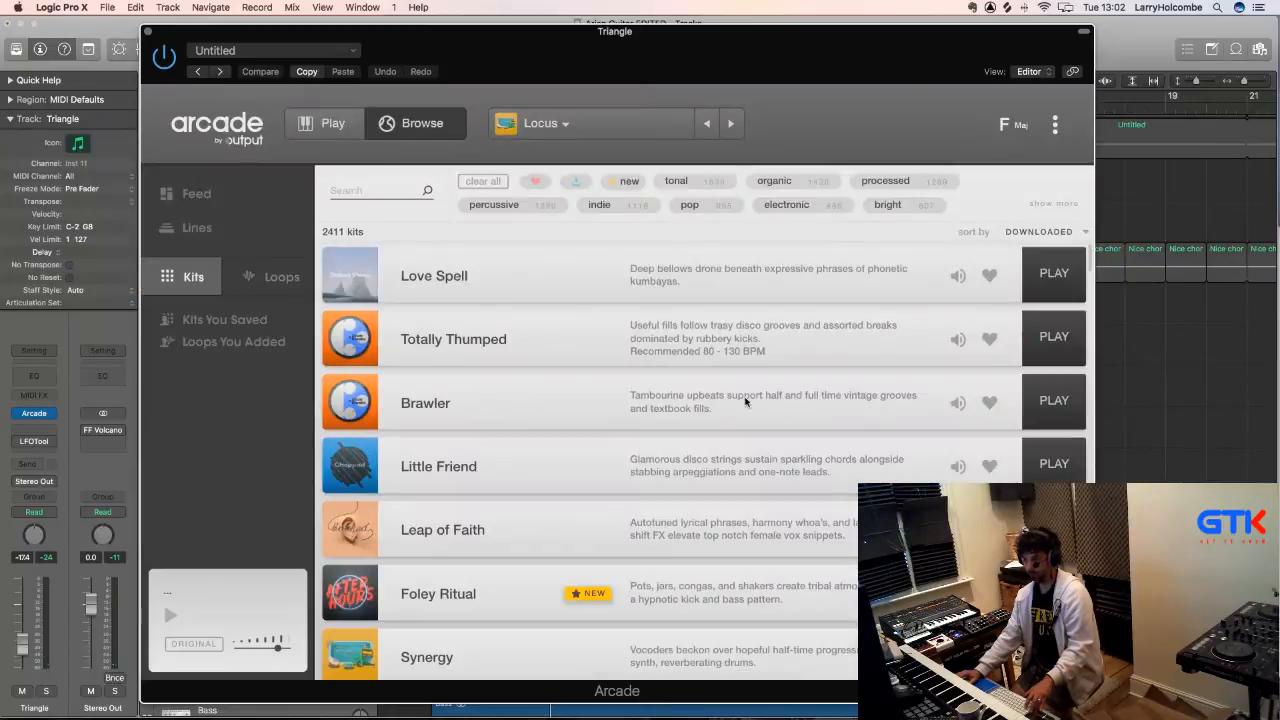
{"action": "scroll", "coordinate": [745, 401], "scroll_direction": "down", "scroll_amount": 3}
{"action": "scroll", "coordinate": [745, 401], "scroll_direction": "down", "scroll_amount": 5}
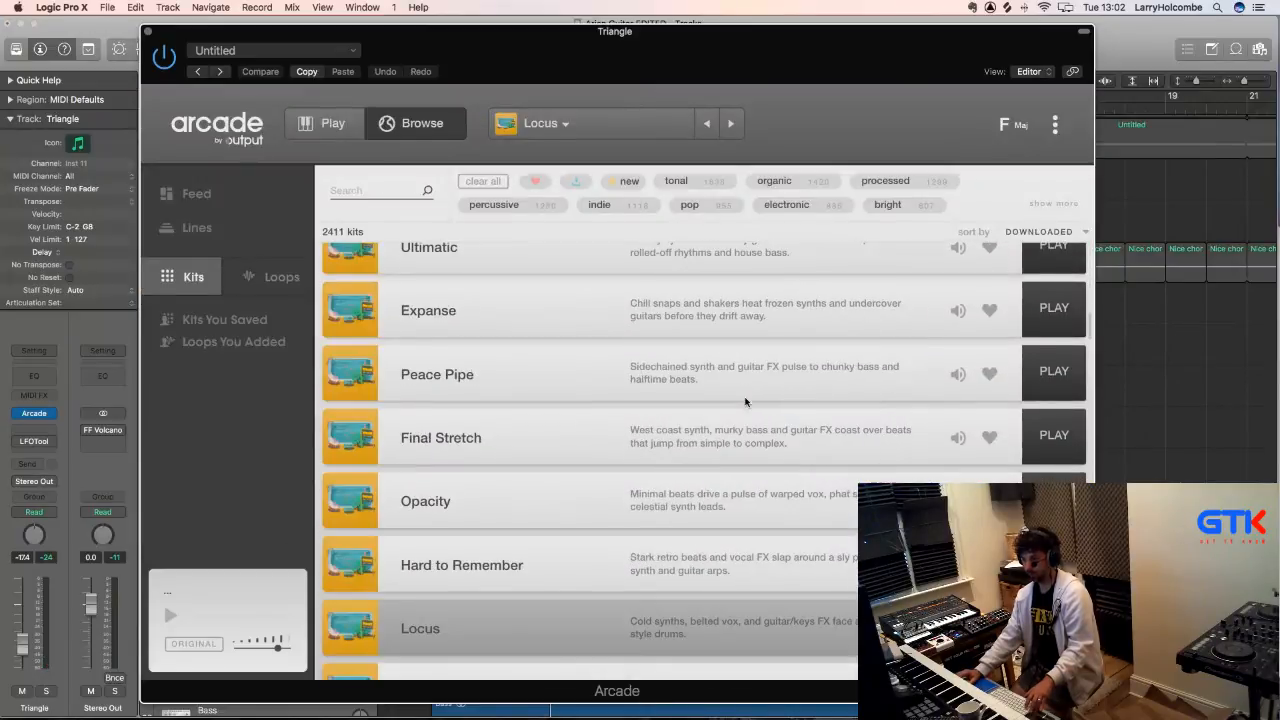
{"action": "scroll", "coordinate": [745, 401], "scroll_direction": "down", "scroll_amount": 5}
{"action": "scroll", "coordinate": [745, 401], "scroll_direction": "up", "scroll_amount": 4}
{"action": "scroll", "coordinate": [745, 401], "scroll_direction": "down", "scroll_amount": 5}
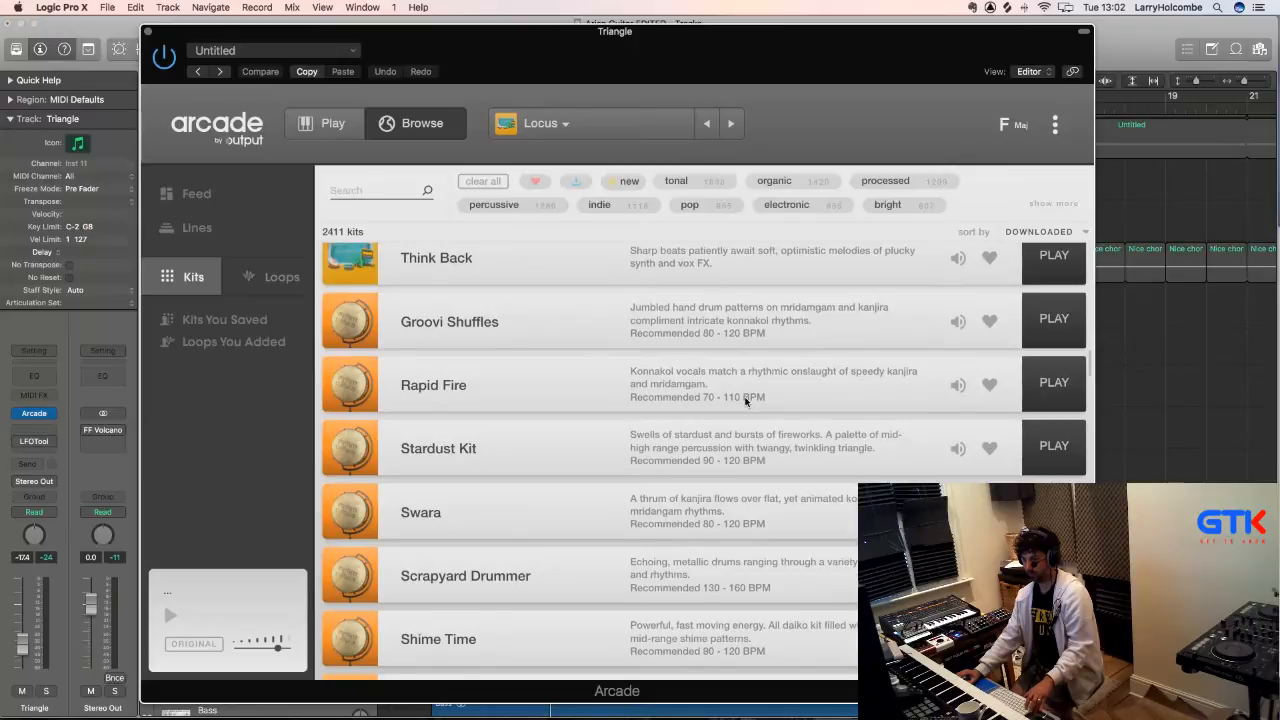
{"action": "scroll", "coordinate": [745, 401], "scroll_direction": "down", "scroll_amount": 10}
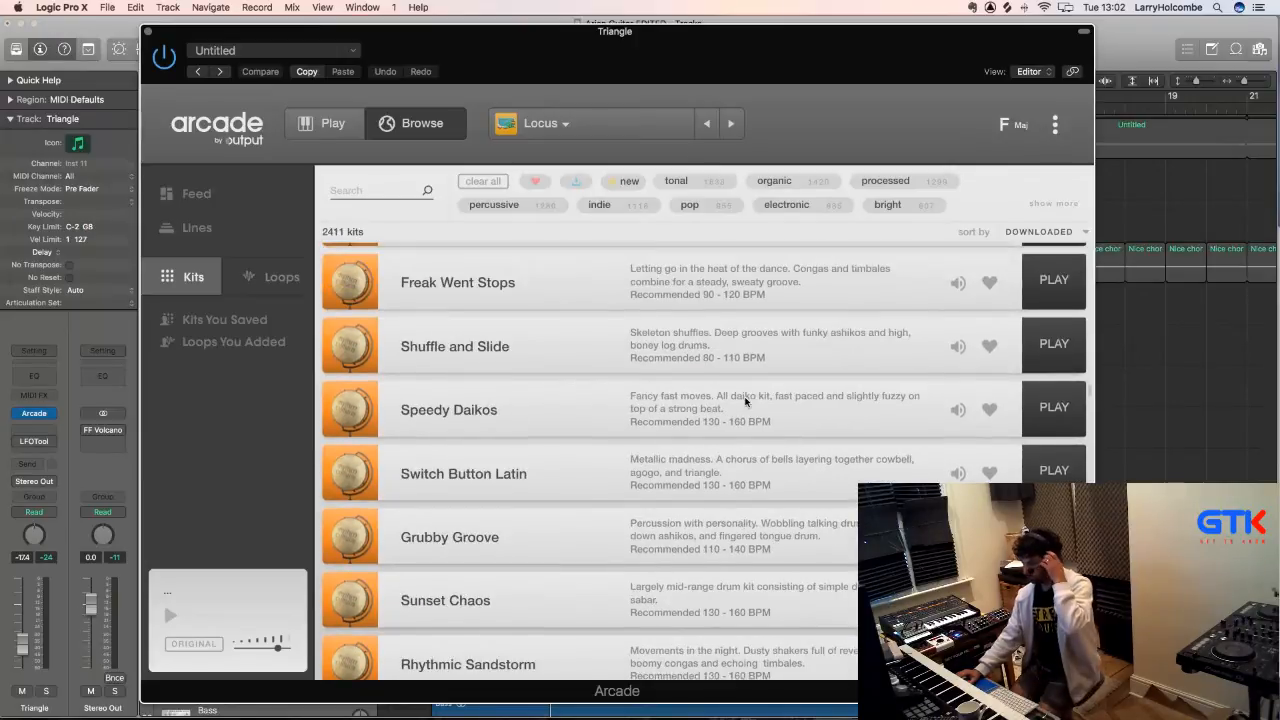
{"action": "scroll", "coordinate": [745, 401], "scroll_direction": "down", "scroll_amount": 10}
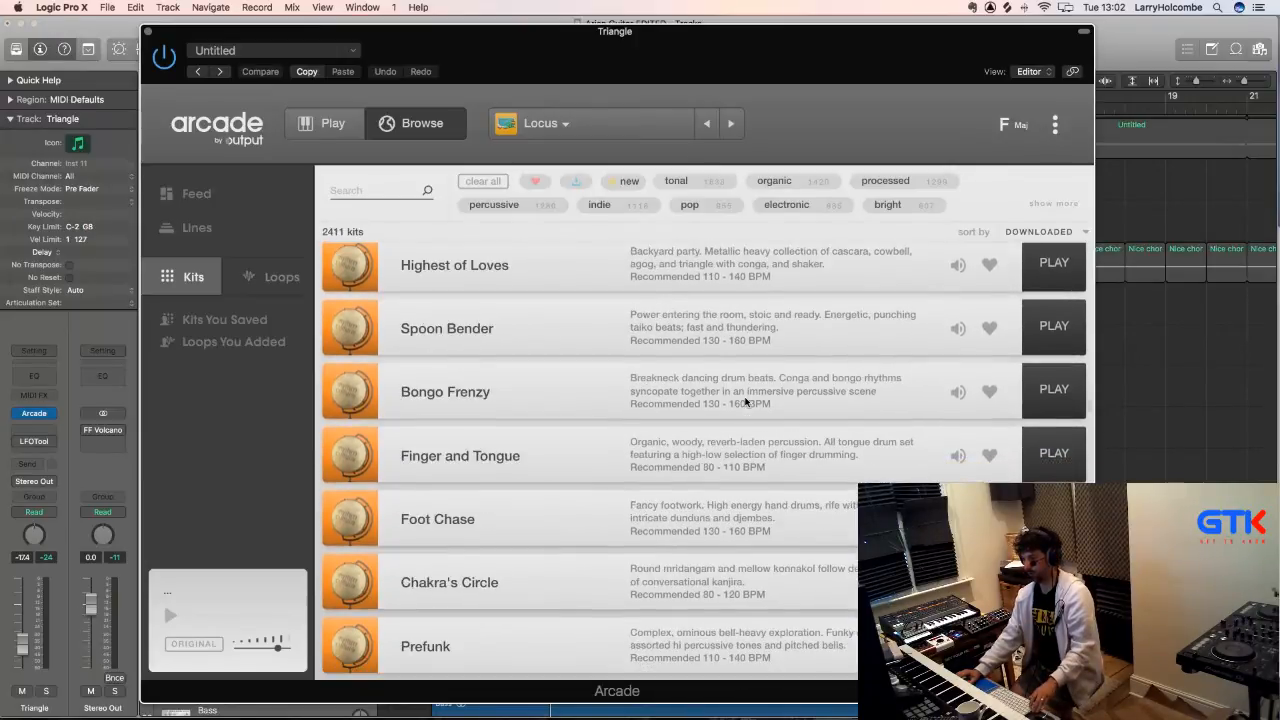
{"action": "scroll", "coordinate": [745, 401], "scroll_direction": "down", "scroll_amount": 8}
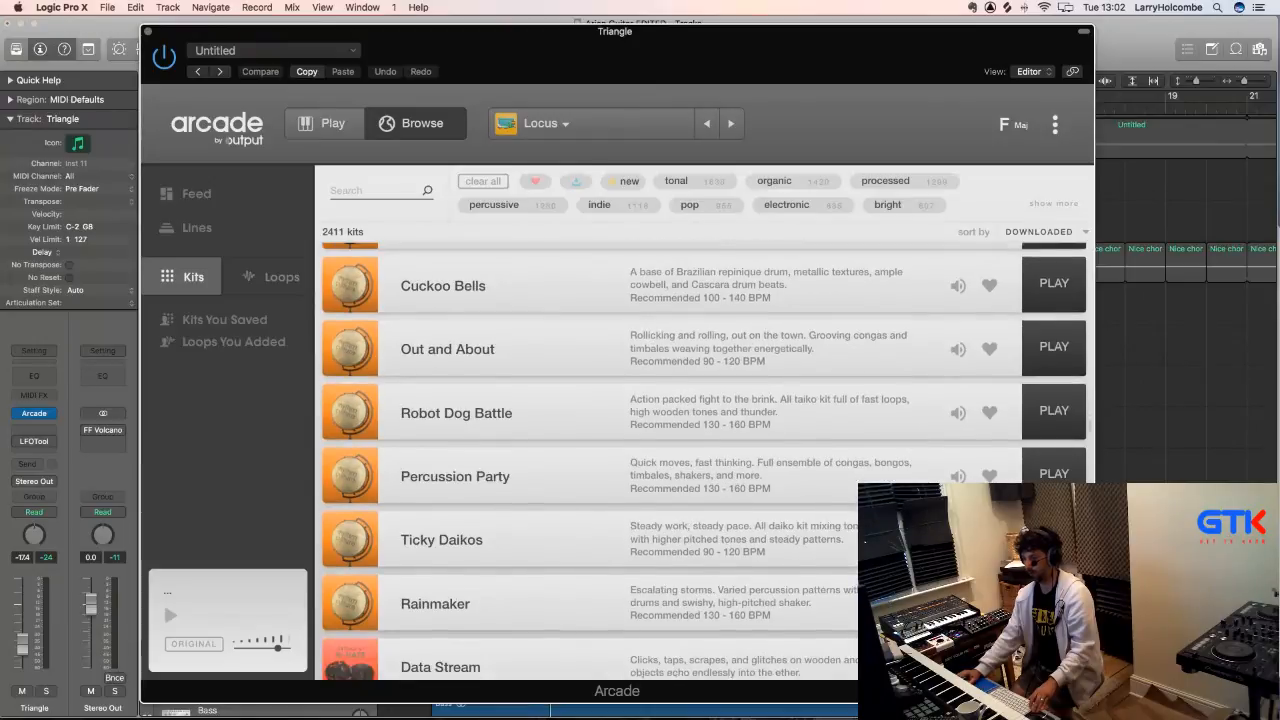
{"action": "scroll", "coordinate": [791, 397], "scroll_direction": "down", "scroll_amount": 3}
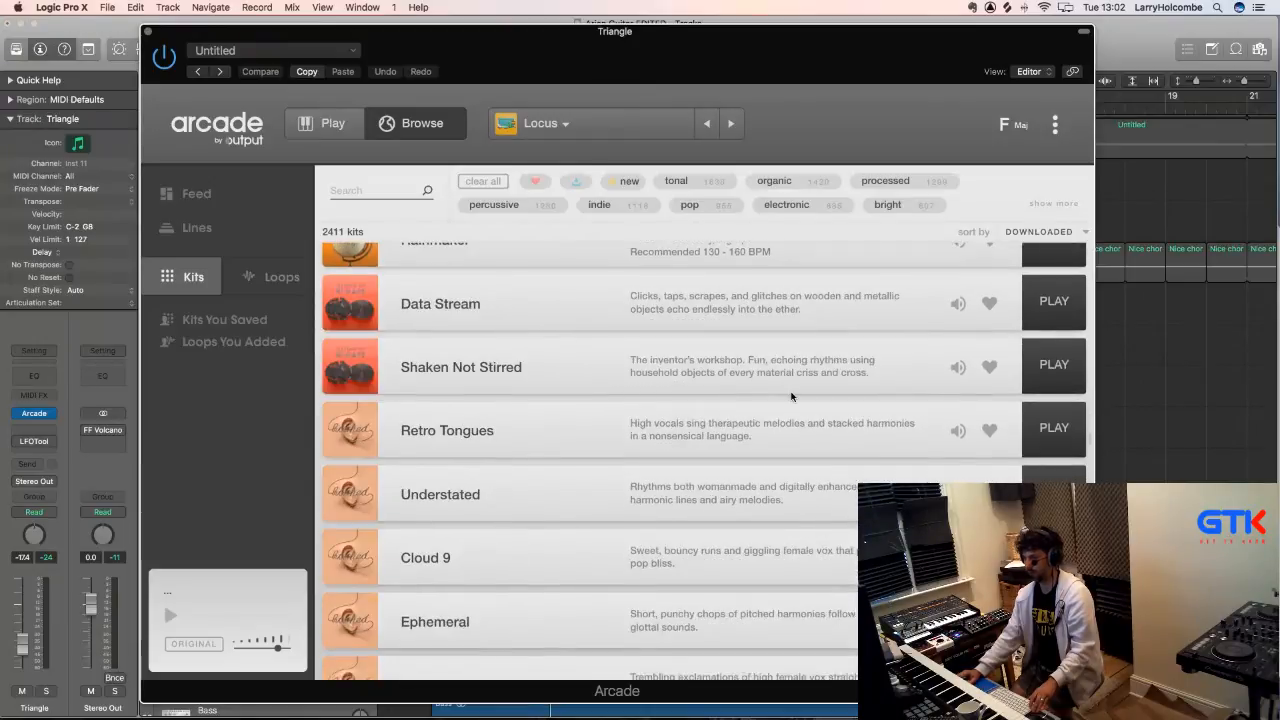
{"action": "left_click", "coordinate": [1054, 310]}
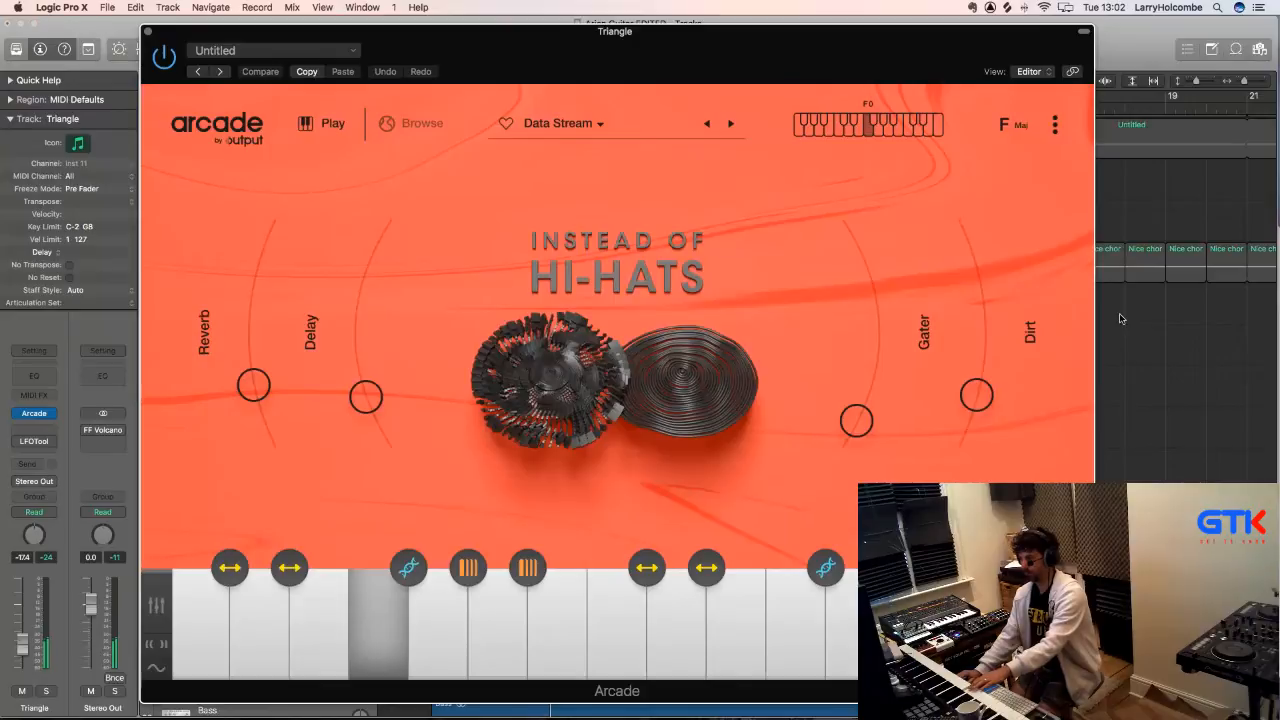
- Load the Retro Tongues kit to audition it and switch to the following kit, Understated
{"action": "left_click", "coordinate": [1180, 198]}
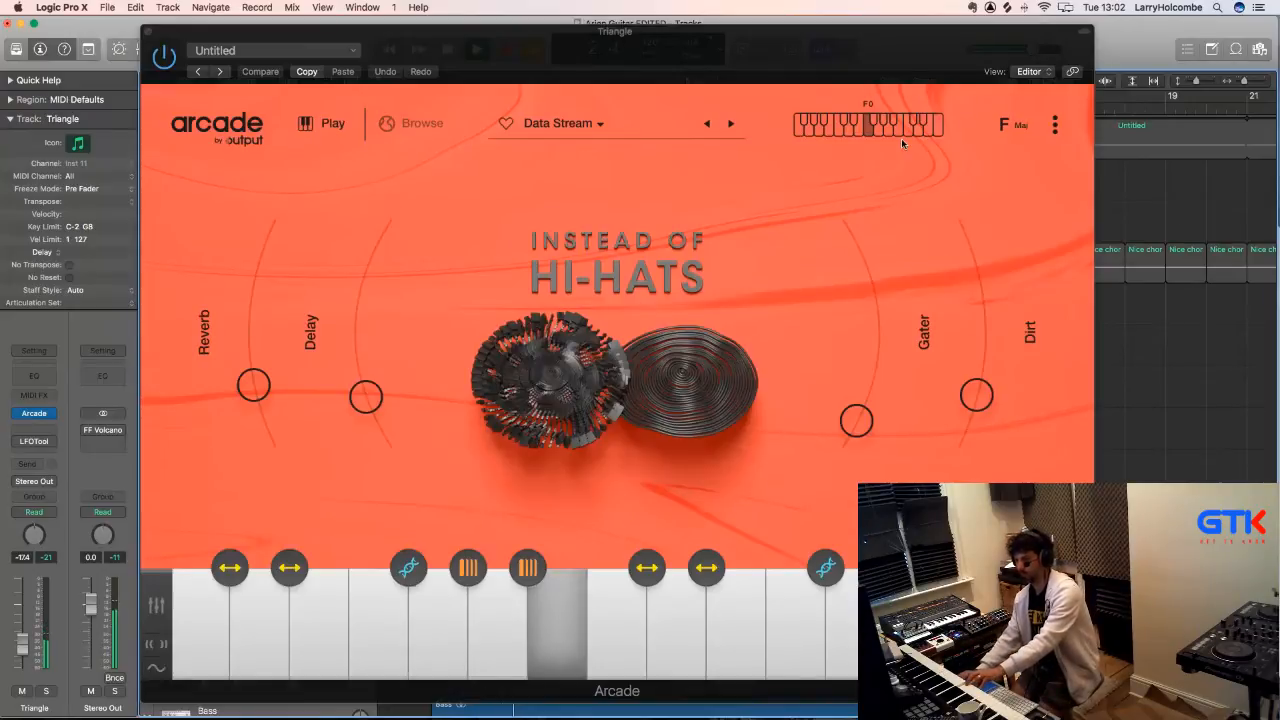
{"action": "left_click", "coordinate": [416, 124]}
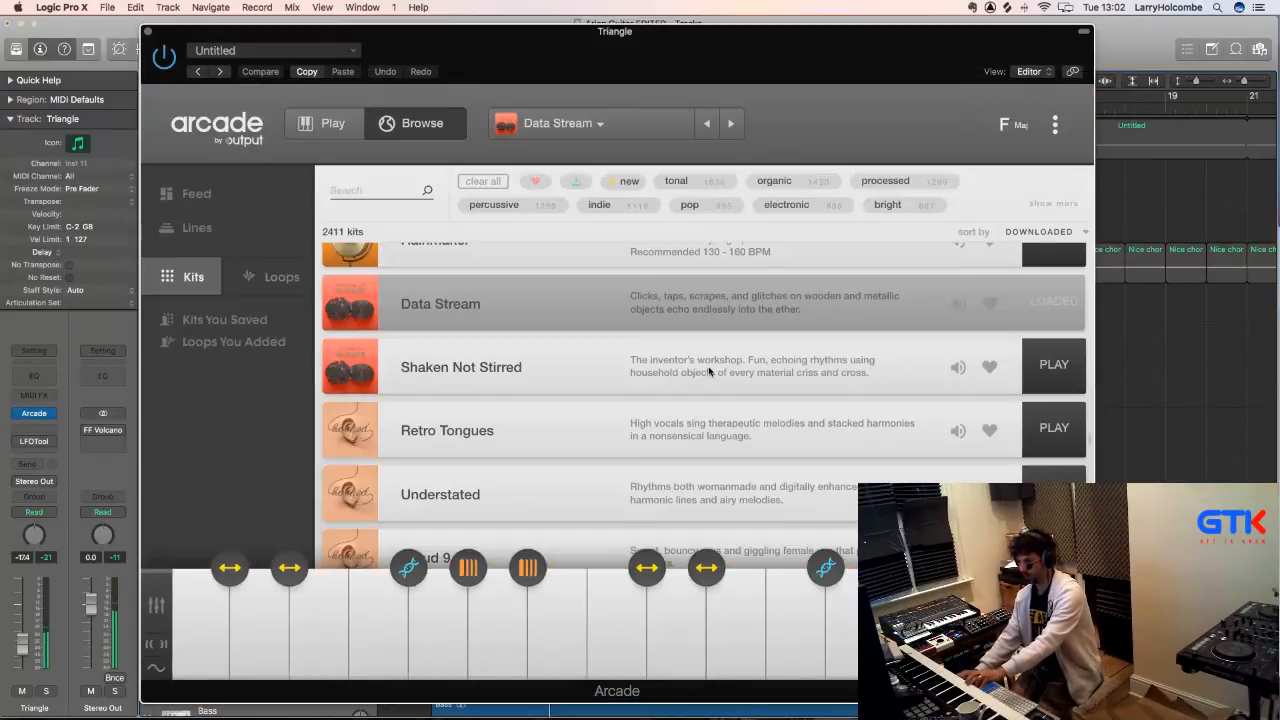
{"action": "left_click", "coordinate": [1053, 429]}
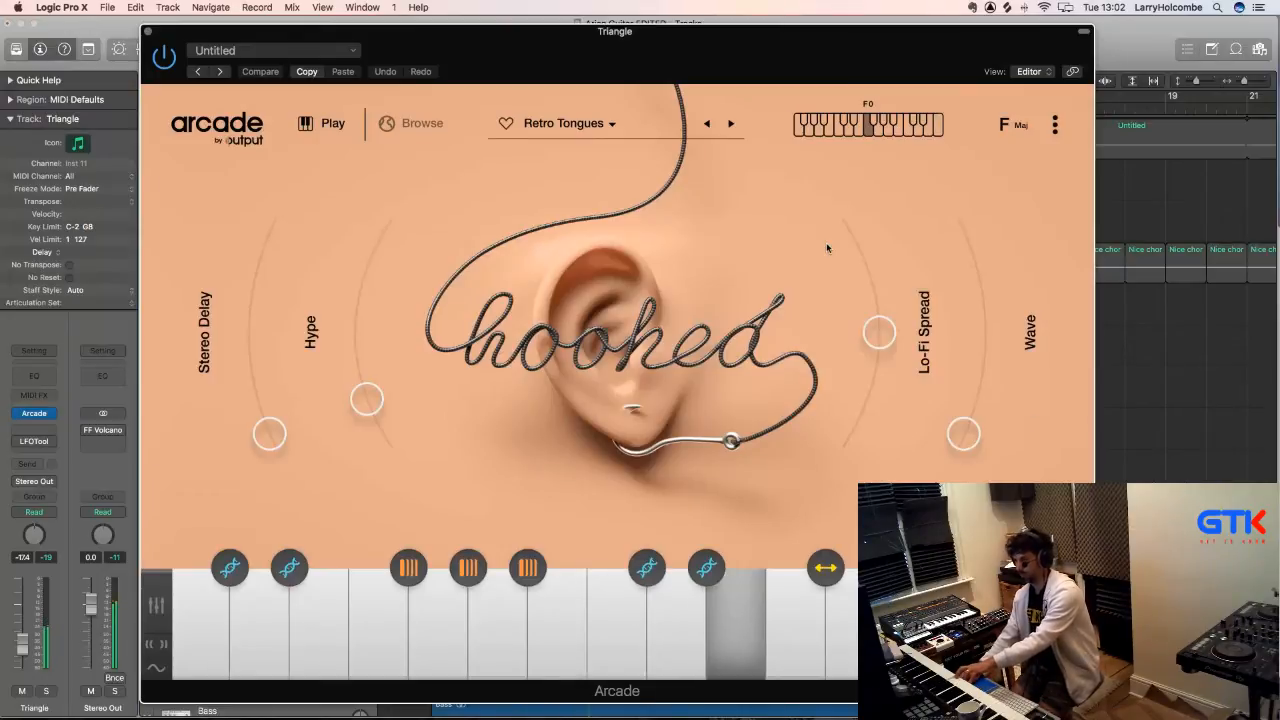
{"action": "left_click", "coordinate": [734, 124]}
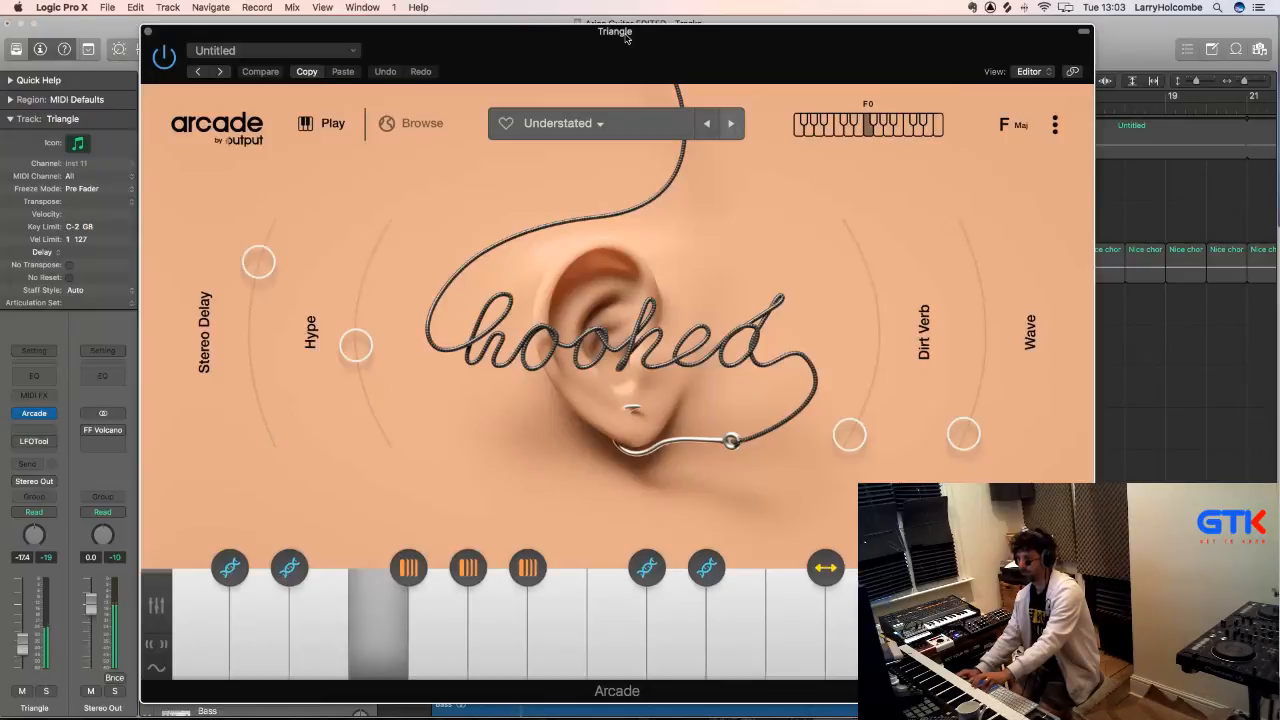
- Duplicate the empty Triangle track with its Arcade settings and delete the original empty track
{"action": "left_click_drag", "start_coordinate": [195, 35], "coordinate": [660, 290]}
{"action": "key", "text": "space"}
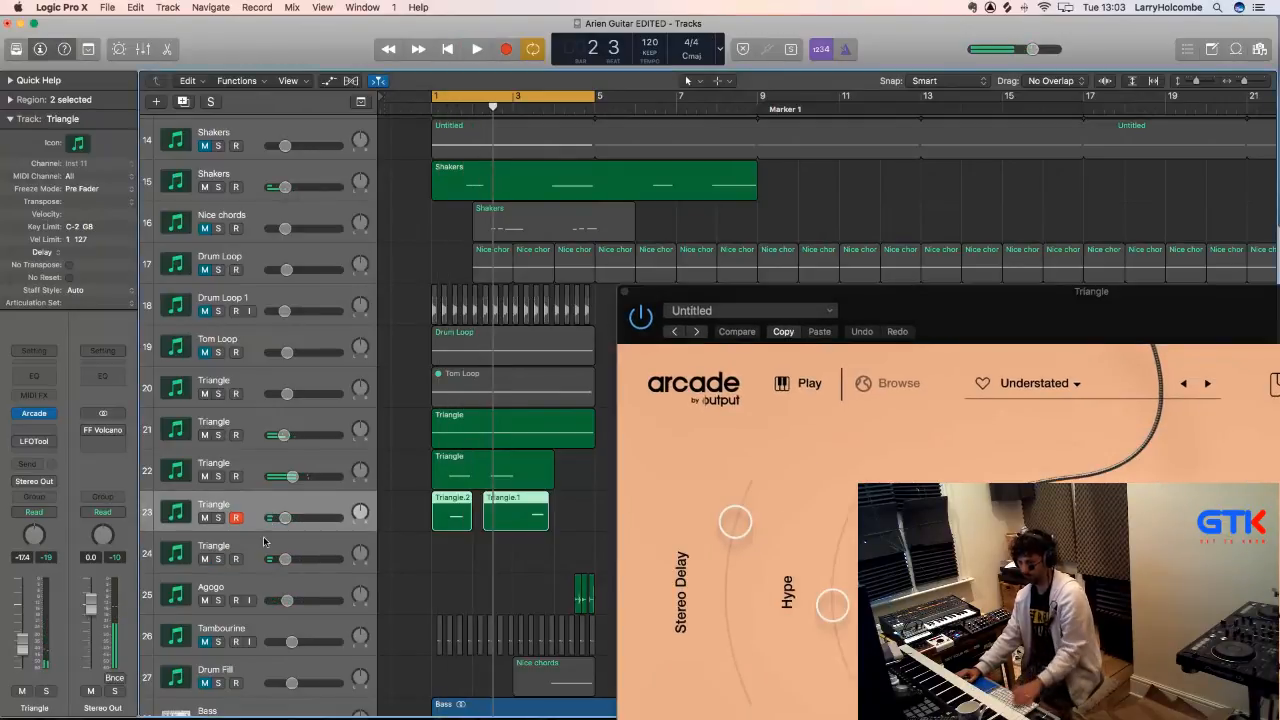
{"action": "left_click", "coordinate": [265, 541]}
{"action": "key", "text": "super+d"}
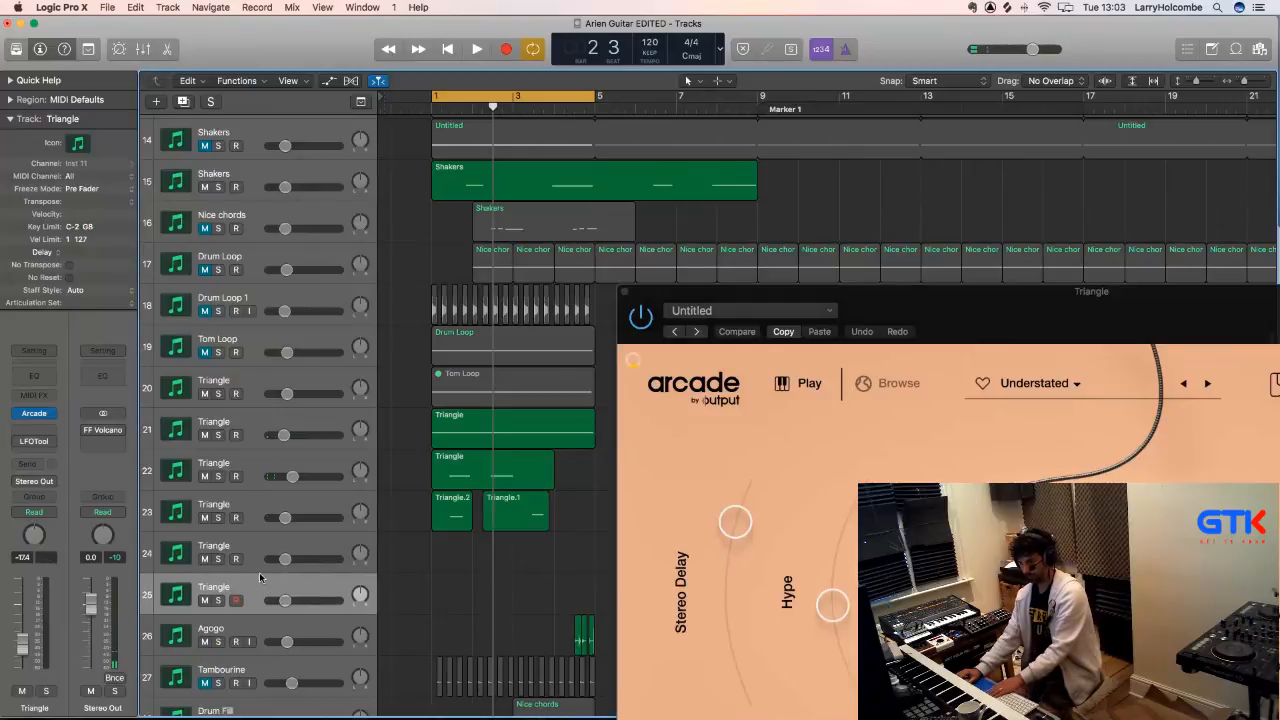
{"action": "left_click", "coordinate": [250, 550]}
{"action": "key", "text": "super+Delete"}
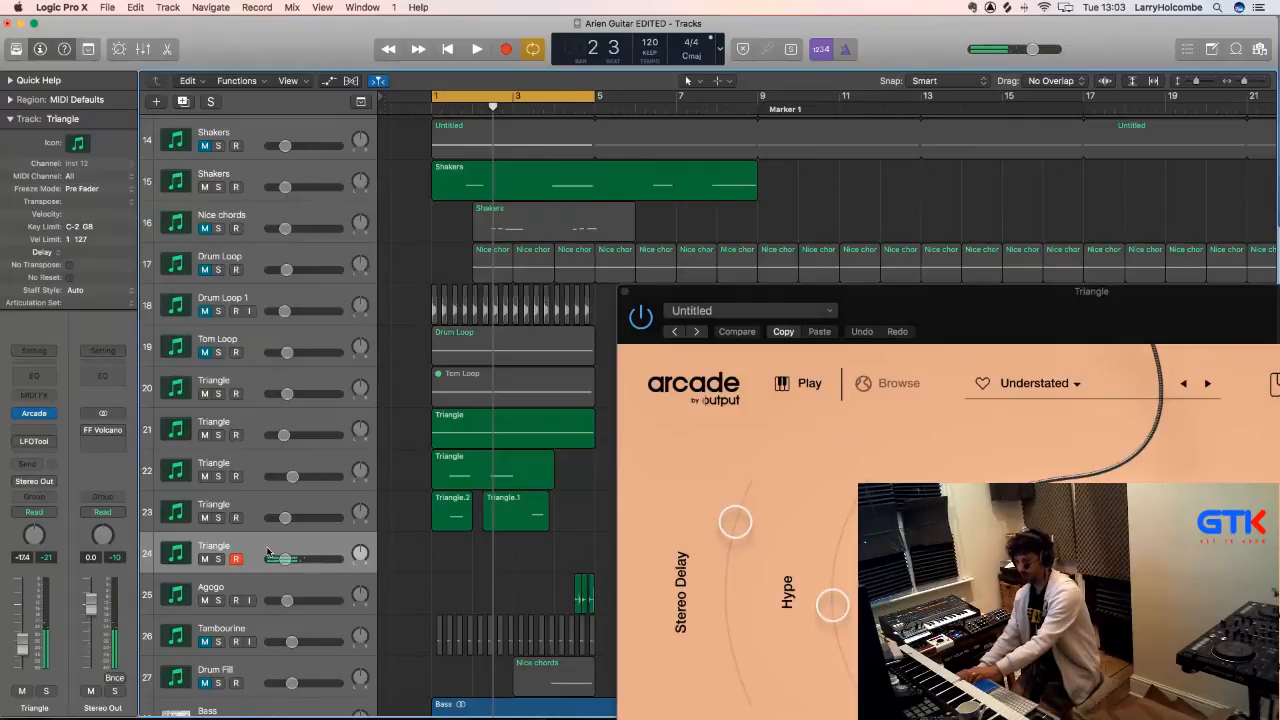
- Mute the Triangle track holding Triangle.1 and Triangle.2 during playback and load the Cloud 9 kit on the new Triangle track
{"action": "key", "text": "space"}
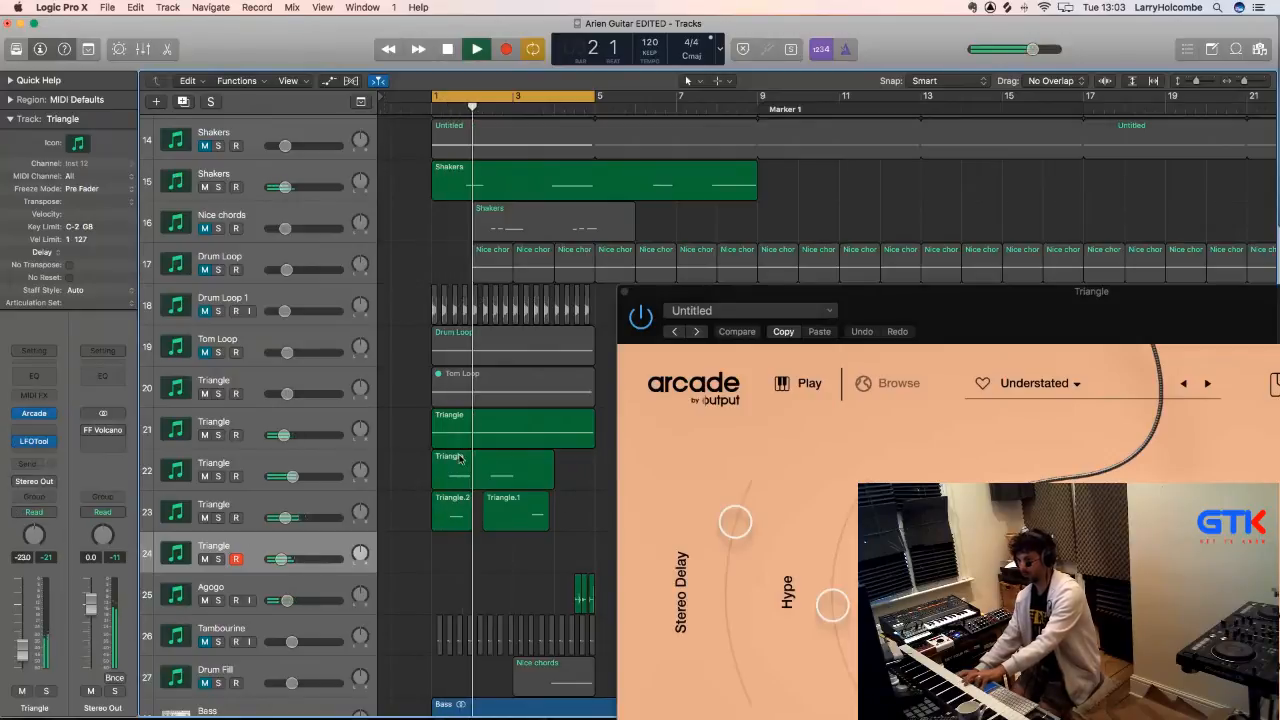
{"action": "left_click", "coordinate": [206, 518]}
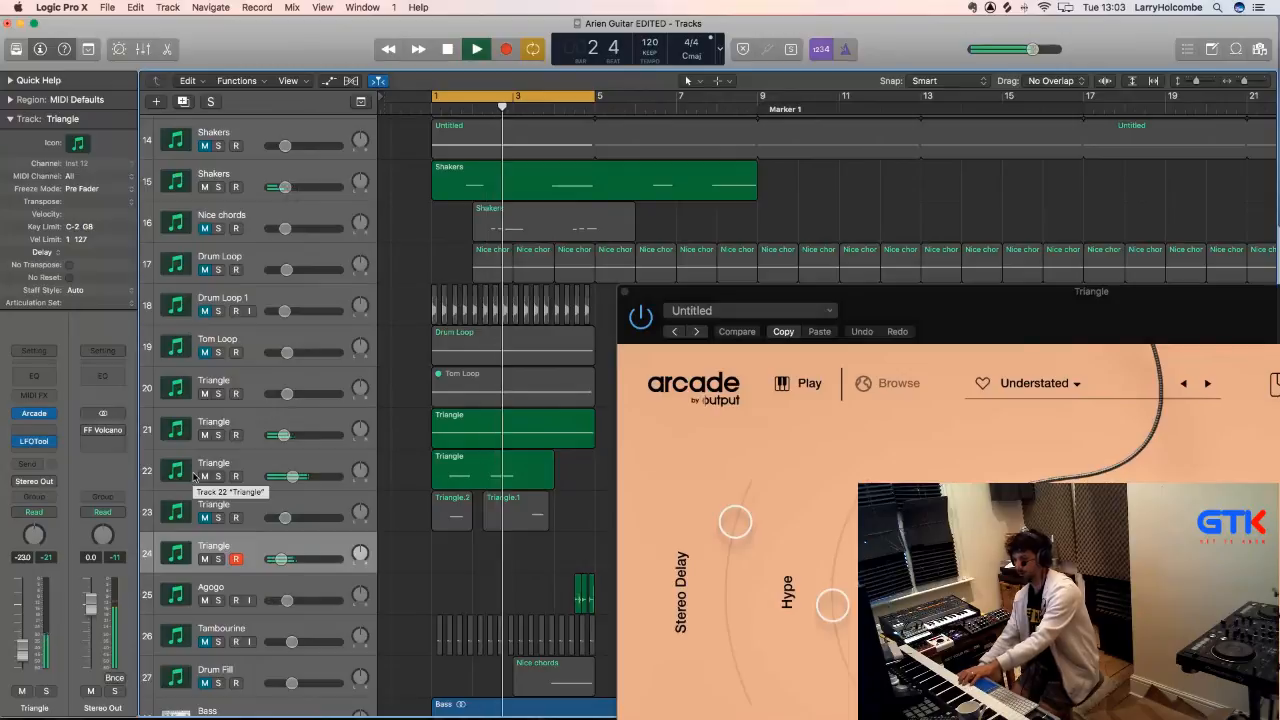
{"action": "left_click_drag", "start_coordinate": [724, 302], "coordinate": [1016, 74]}
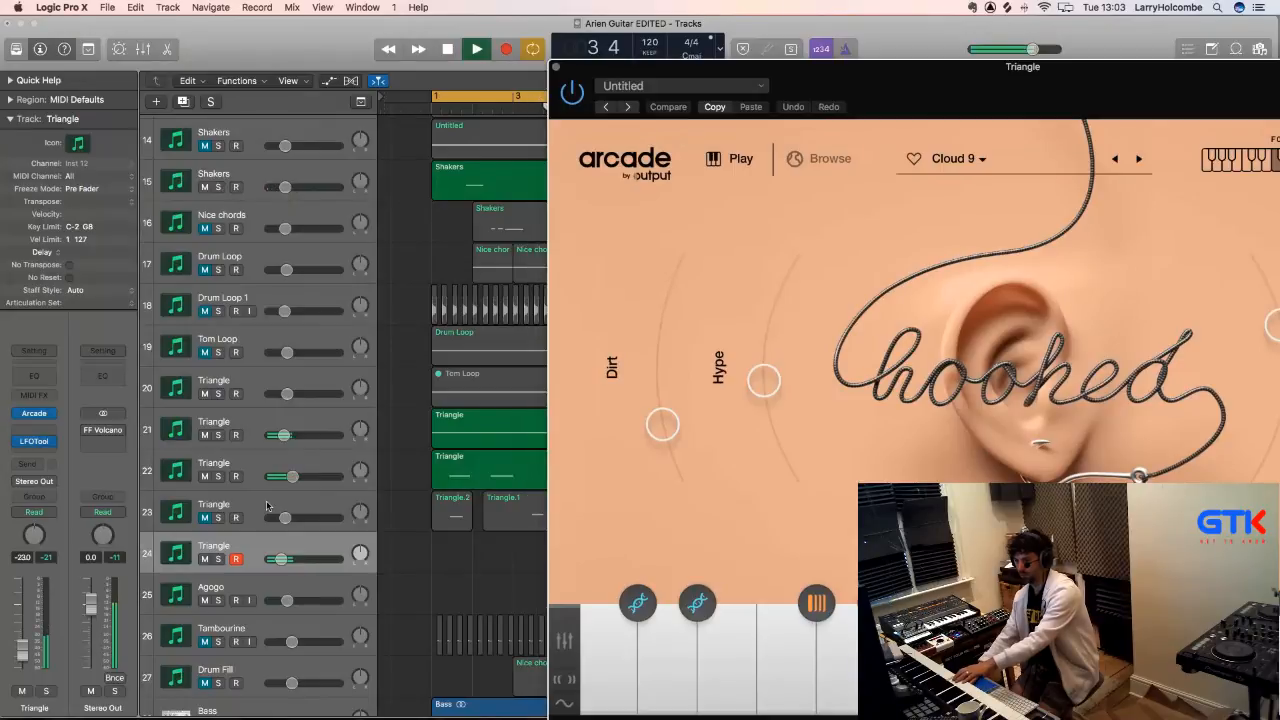
- Open Arcade on the armed Triangle track, close the extra Arcade window, load the Cloud 9 kit and close the plug-in
{"action": "left_click", "coordinate": [34, 413]}
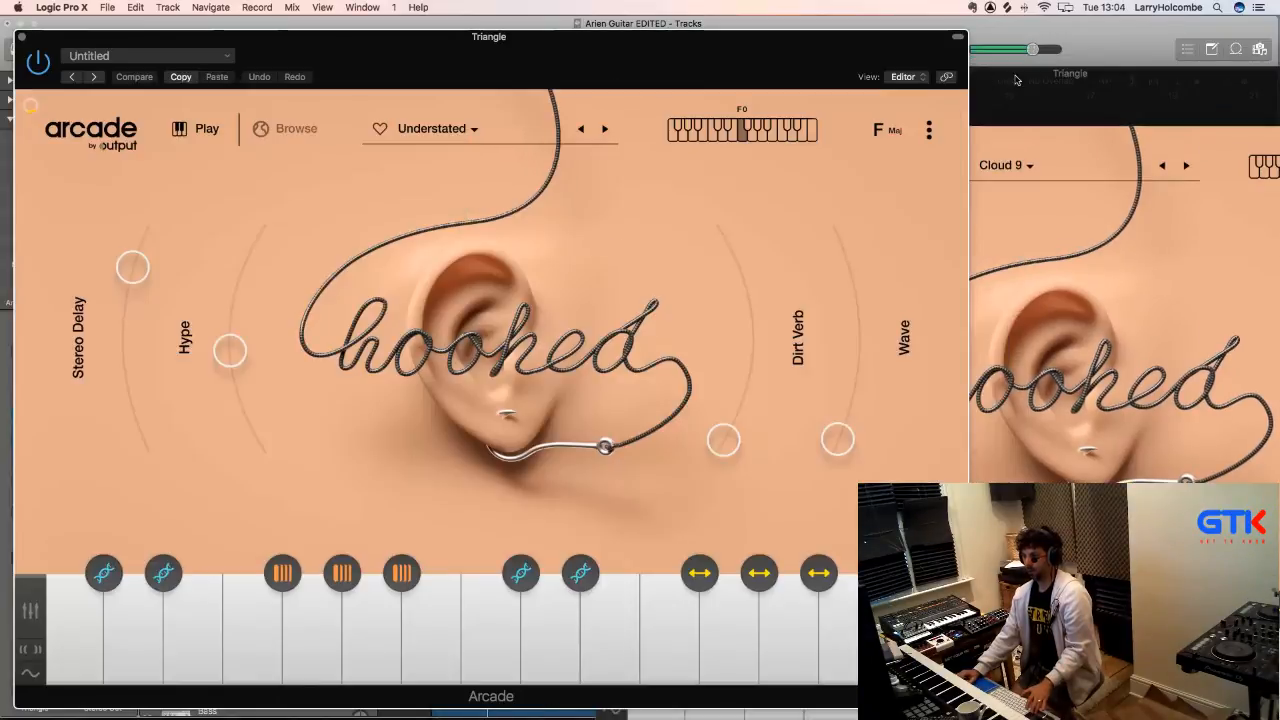
{"action": "left_click", "coordinate": [1016, 80]}
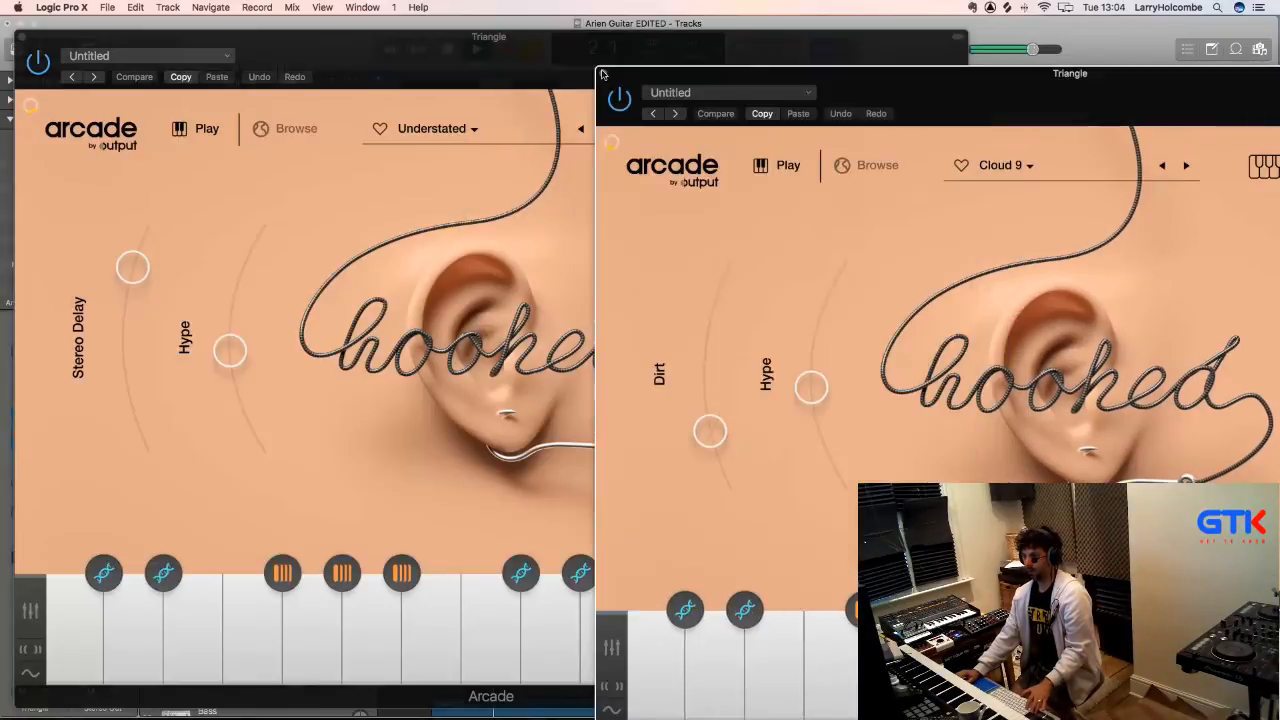
{"action": "left_click", "coordinate": [606, 72]}
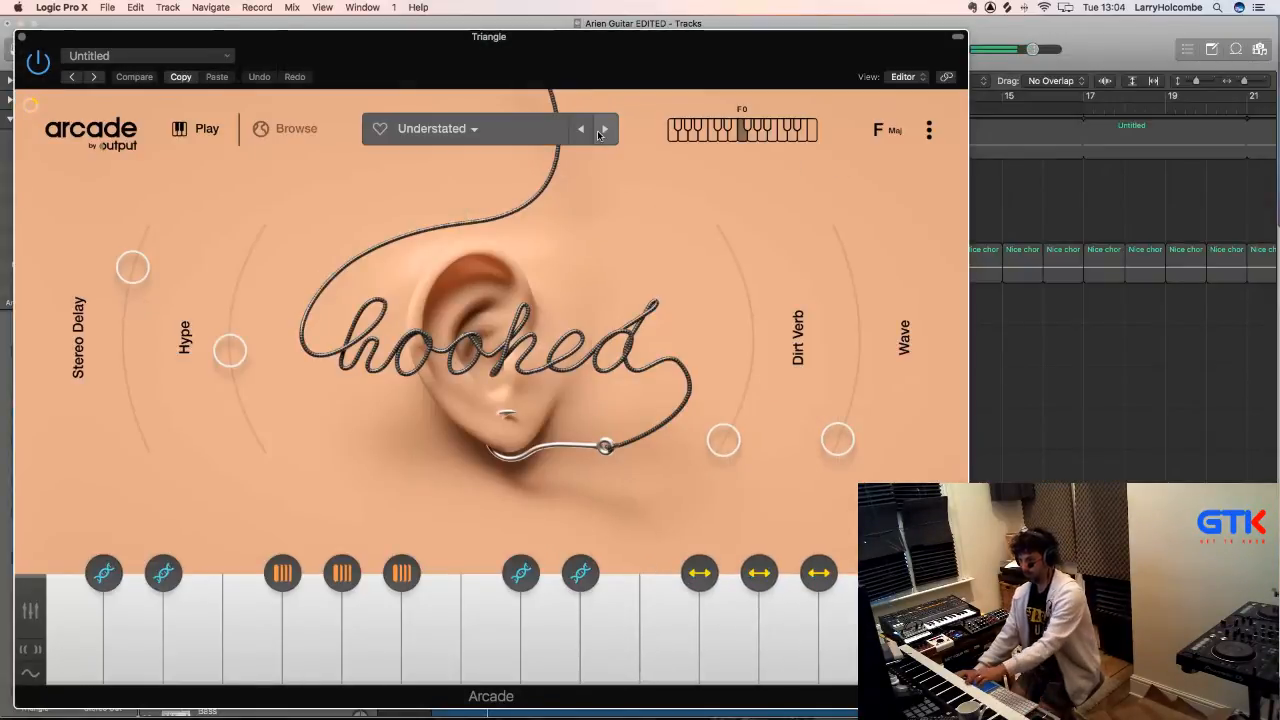
{"action": "left_click", "coordinate": [603, 129]}
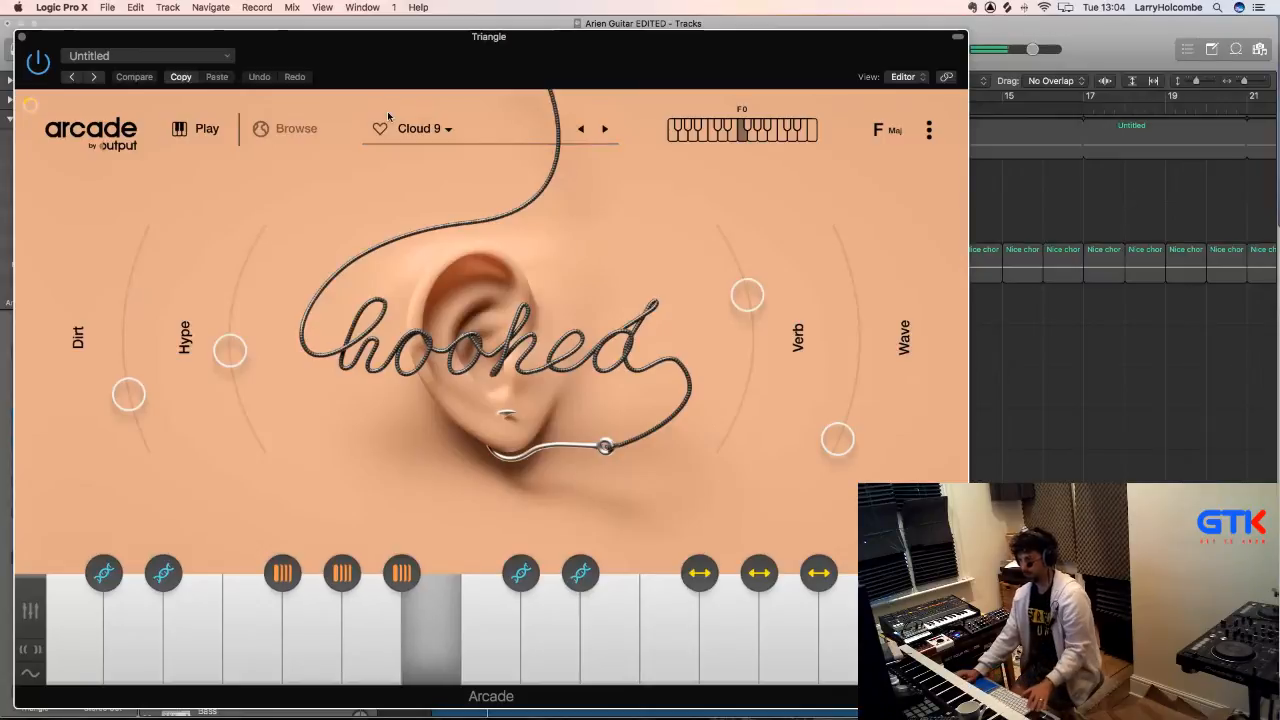
{"action": "left_click", "coordinate": [1129, 200]}
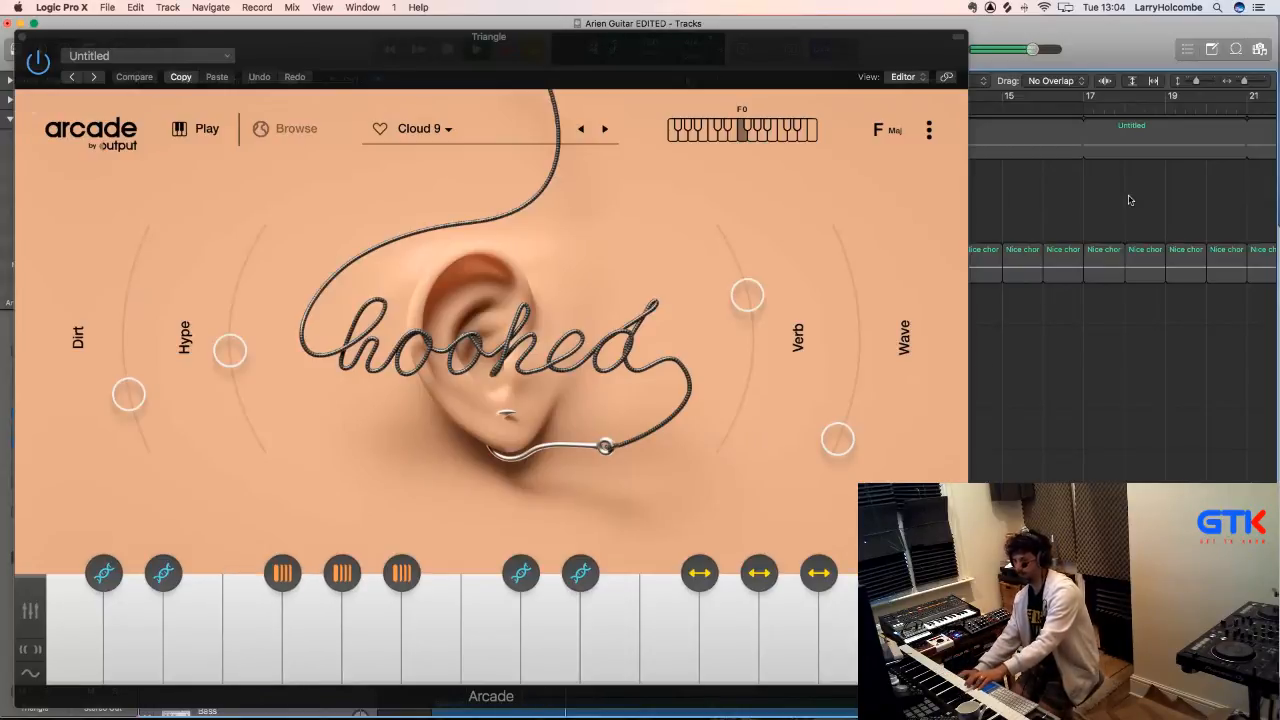
{"action": "left_click", "coordinate": [477, 234]}
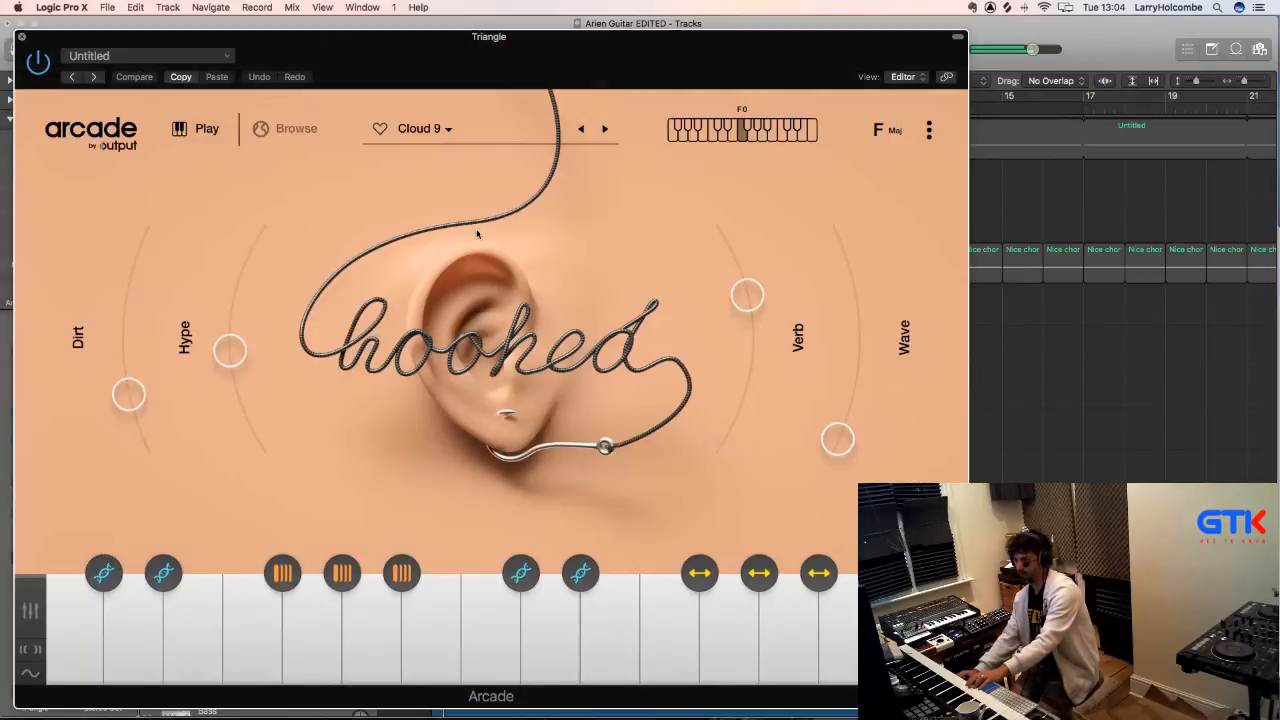
{"action": "key", "text": "super+w"}
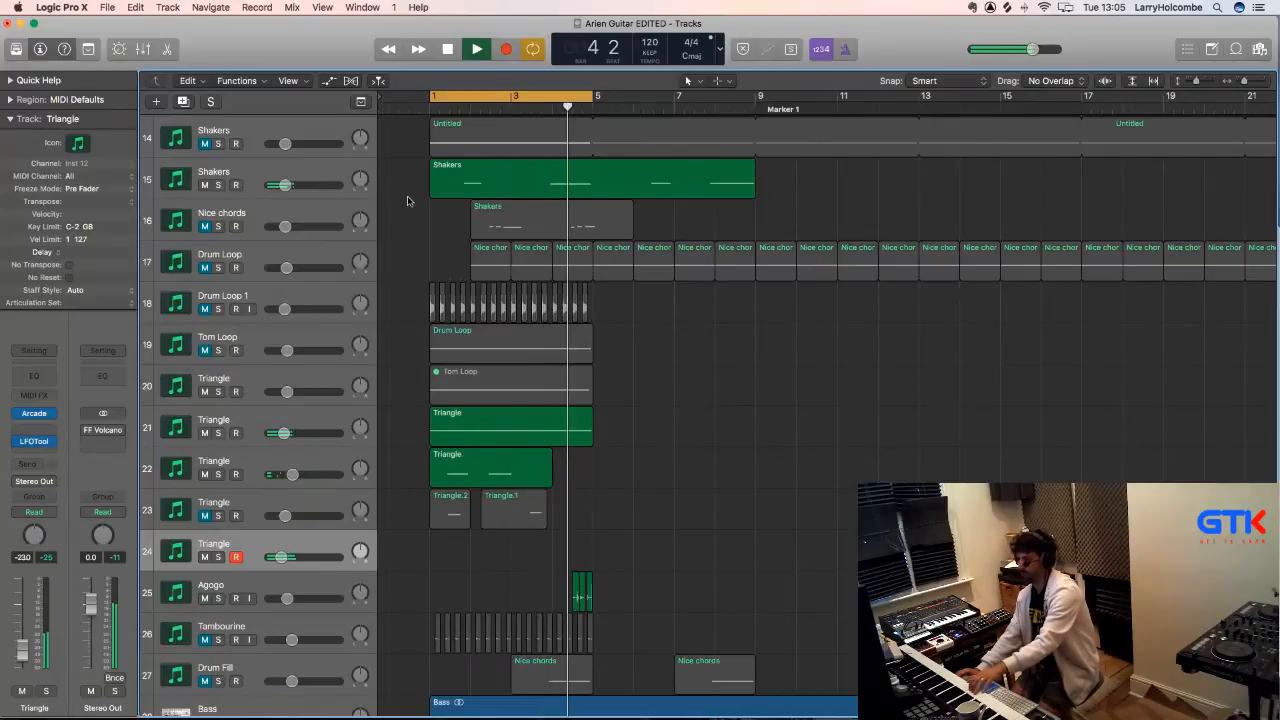
- Record a Cloud 9 part over bars 1 to 4 on the armed Triangle track and play it back
{"action": "key", "text": "space"}
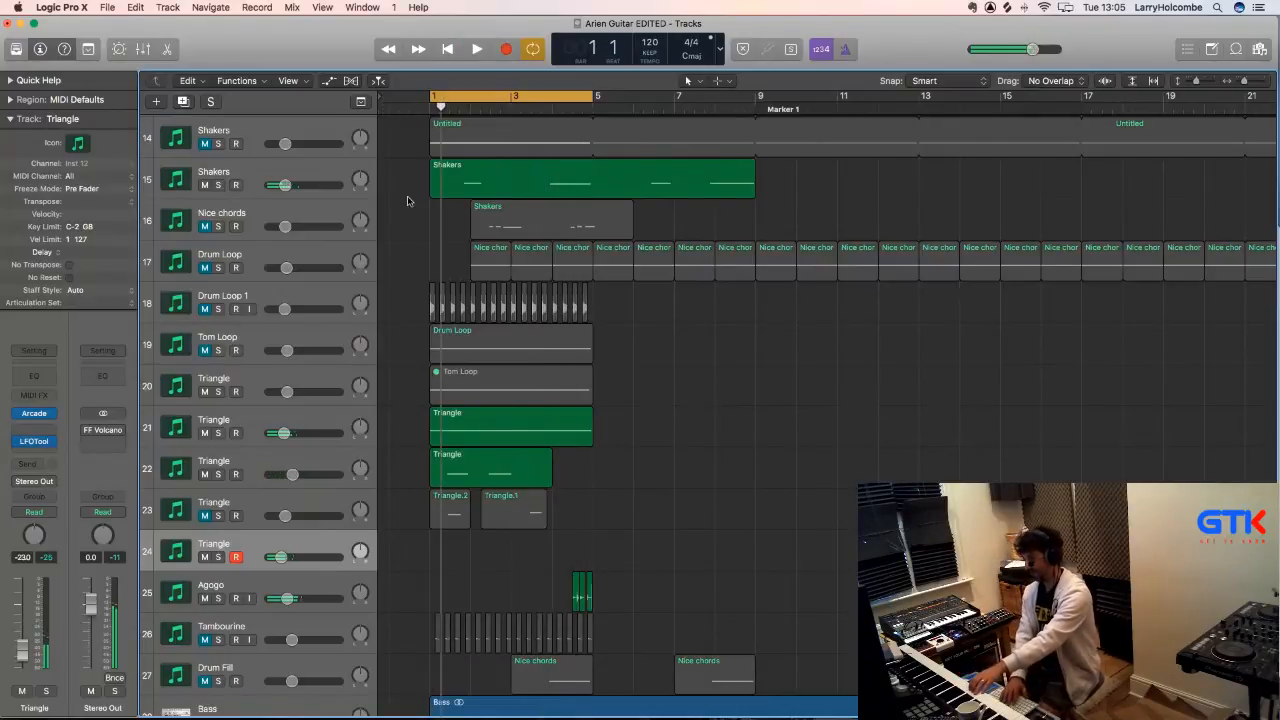
{"action": "key", "text": "r"}
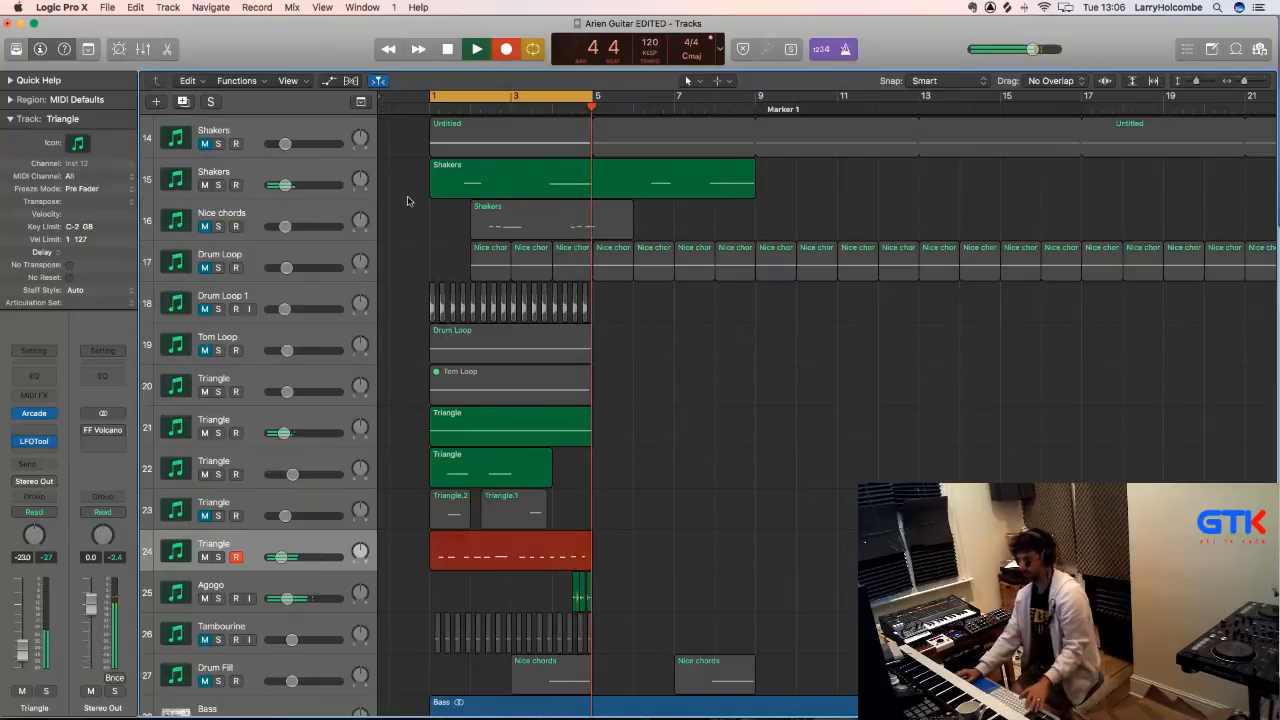
{"action": "key", "text": "space"}
{"action": "left_click", "coordinate": [800, 330]}
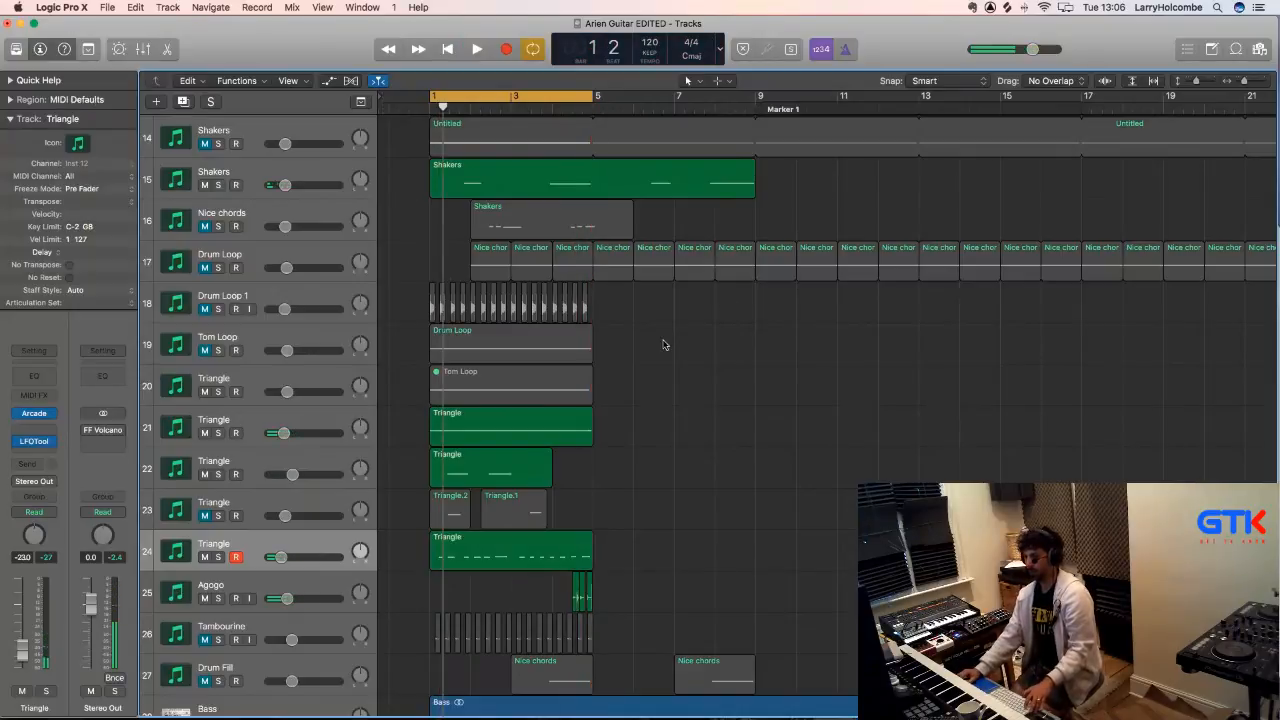
{"action": "key", "text": "space"}
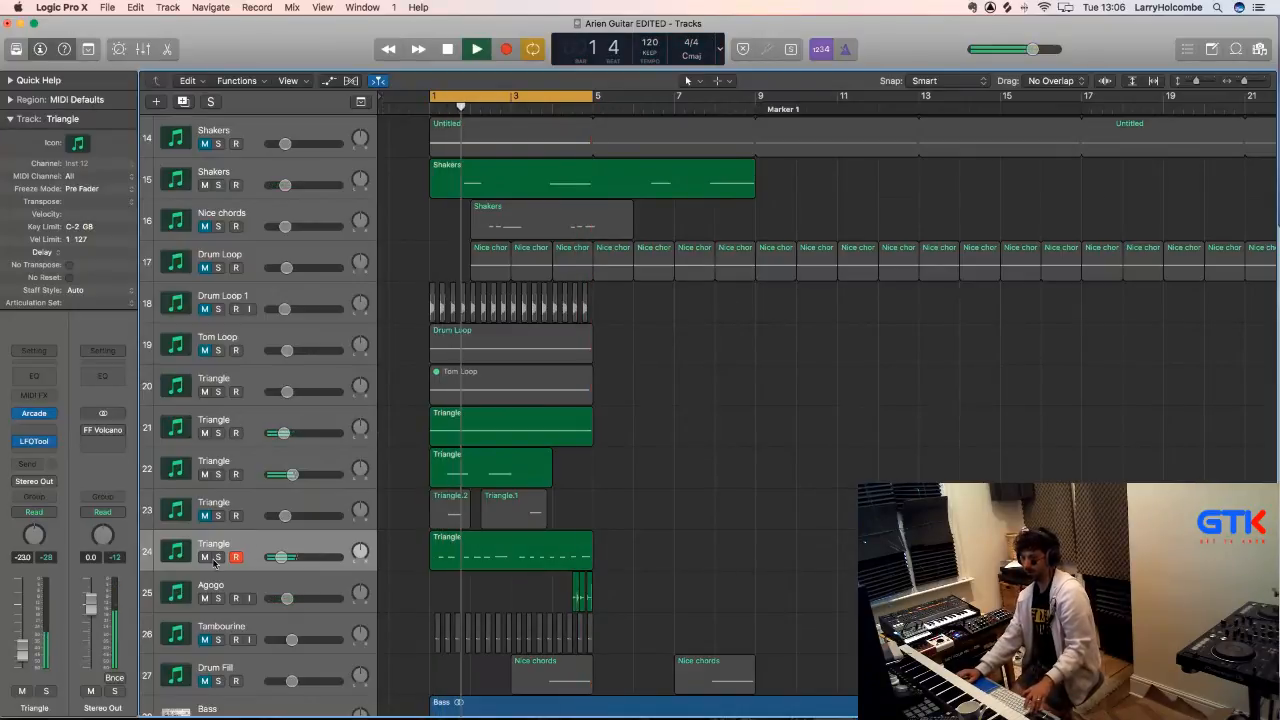
- Set the newly recorded Triangle track's volume to -23.5 dB and mute Triangle track 22
{"action": "left_click", "coordinate": [250, 543]}
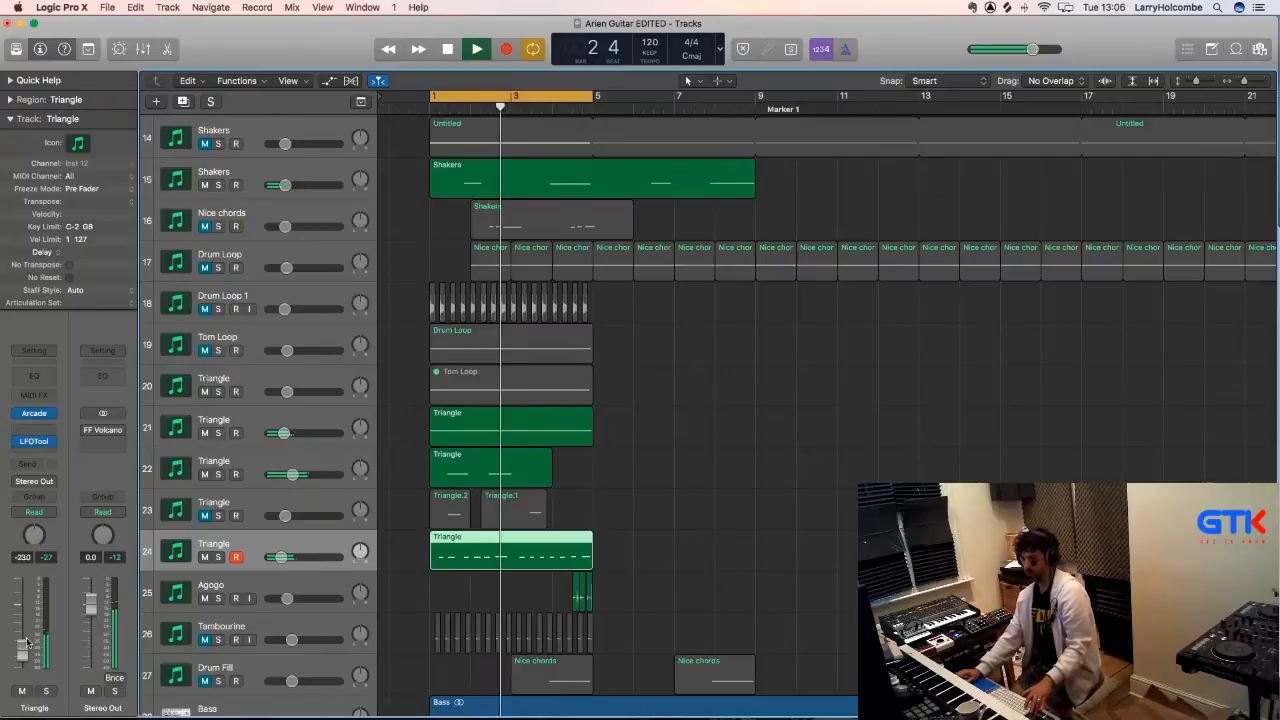
{"action": "left_click", "coordinate": [694, 443]}
{"action": "left_click", "coordinate": [203, 477]}
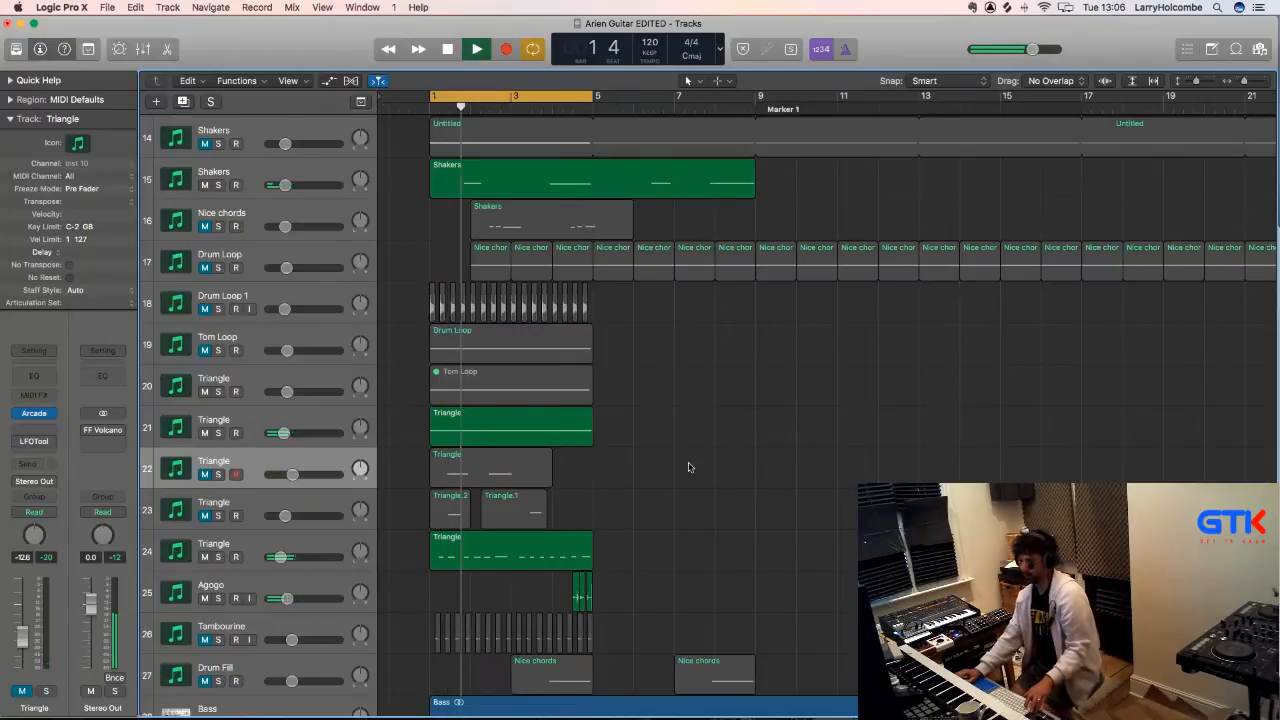
{"action": "left_click", "coordinate": [286, 544]}
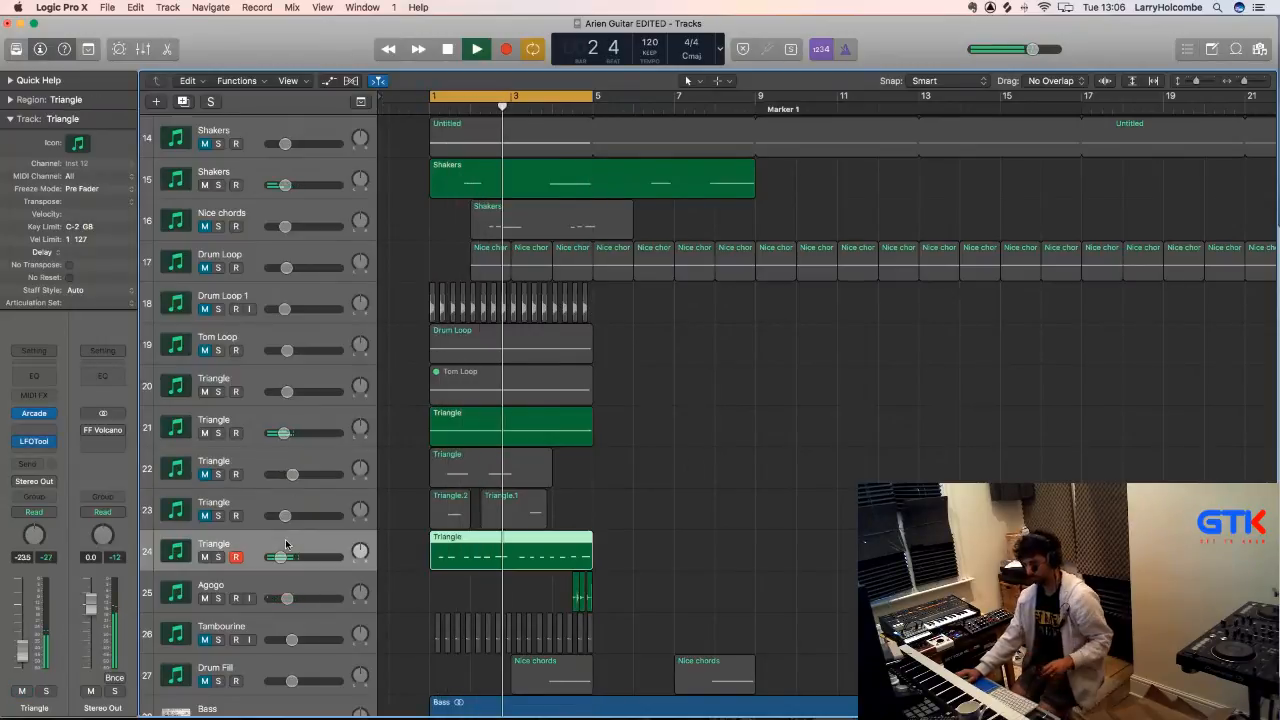
- Duplicate Triangle track 24 with its settings, stop playback and show the new track's Arcade window
{"action": "key", "text": "super+d"}
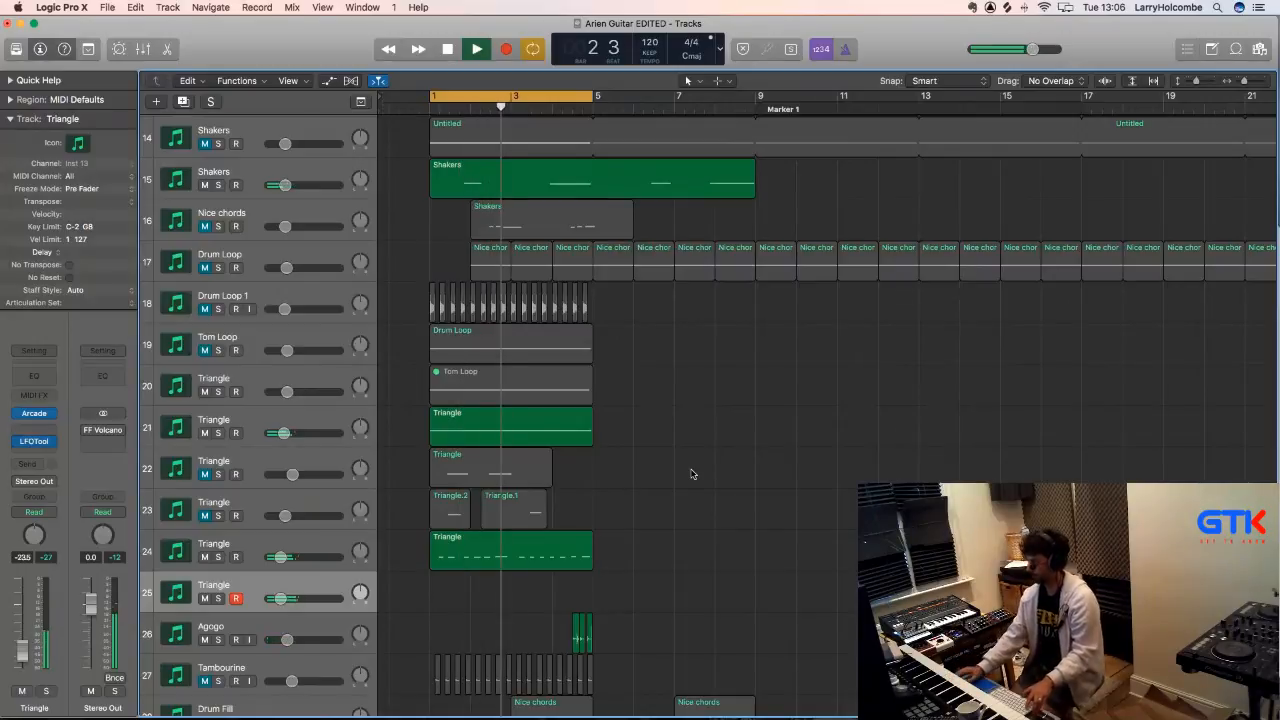
{"action": "key", "text": "space"}
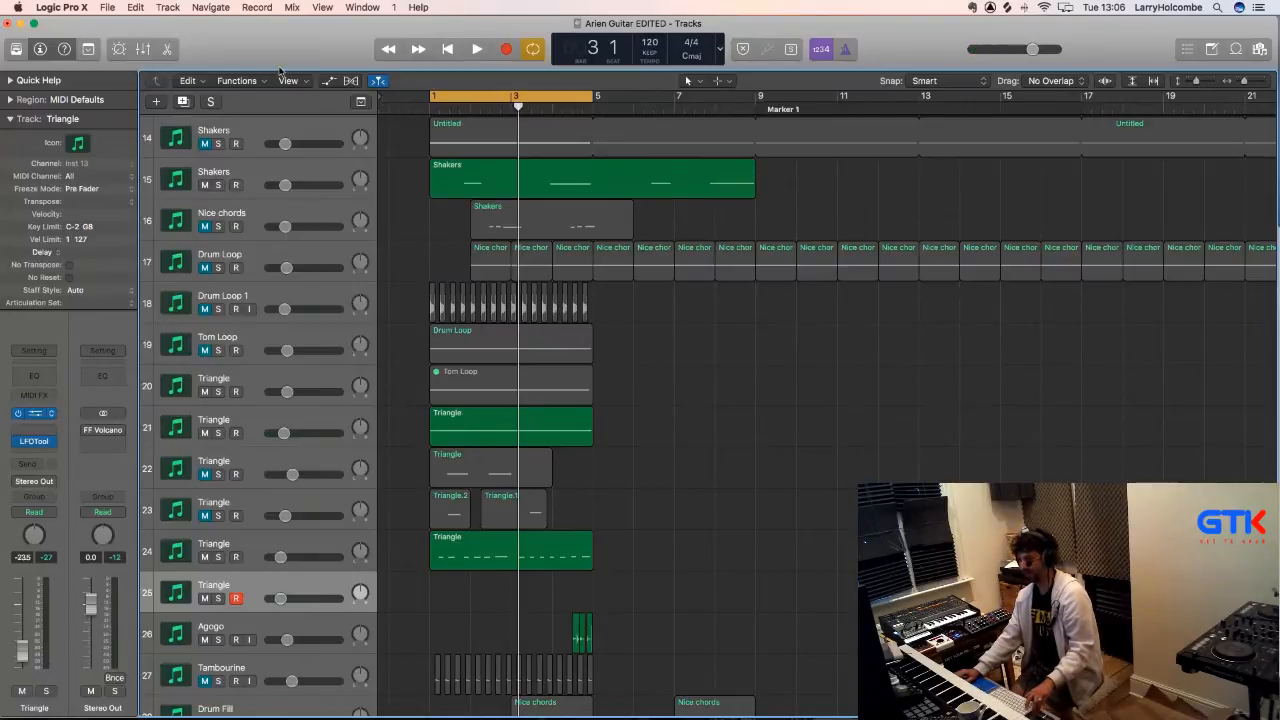
{"action": "key", "text": "v"}
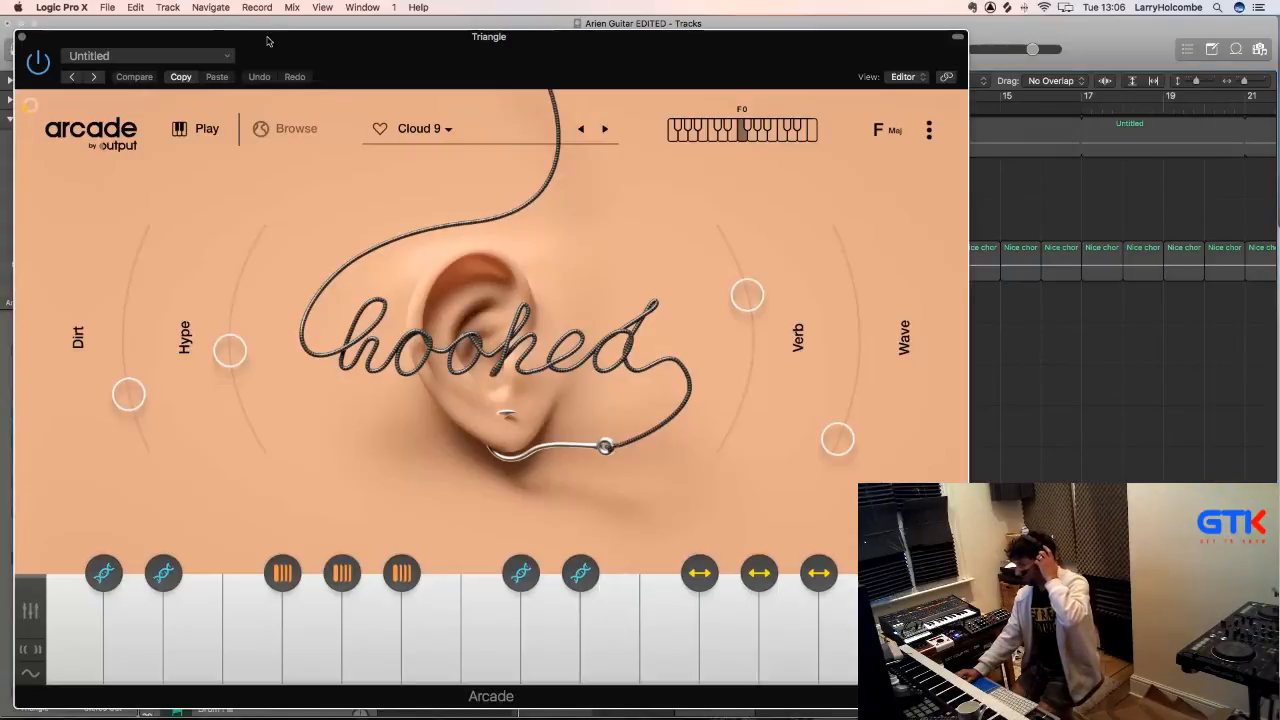
{"action": "left_click_drag", "start_coordinate": [269, 36], "coordinate": [274, 36]}
- Audition the Ephemeral, Emotional Ties, Twisted Heartache and Lonely Wail kits, load the Running kit and close the plug-in window
{"action": "left_click", "coordinate": [611, 129]}
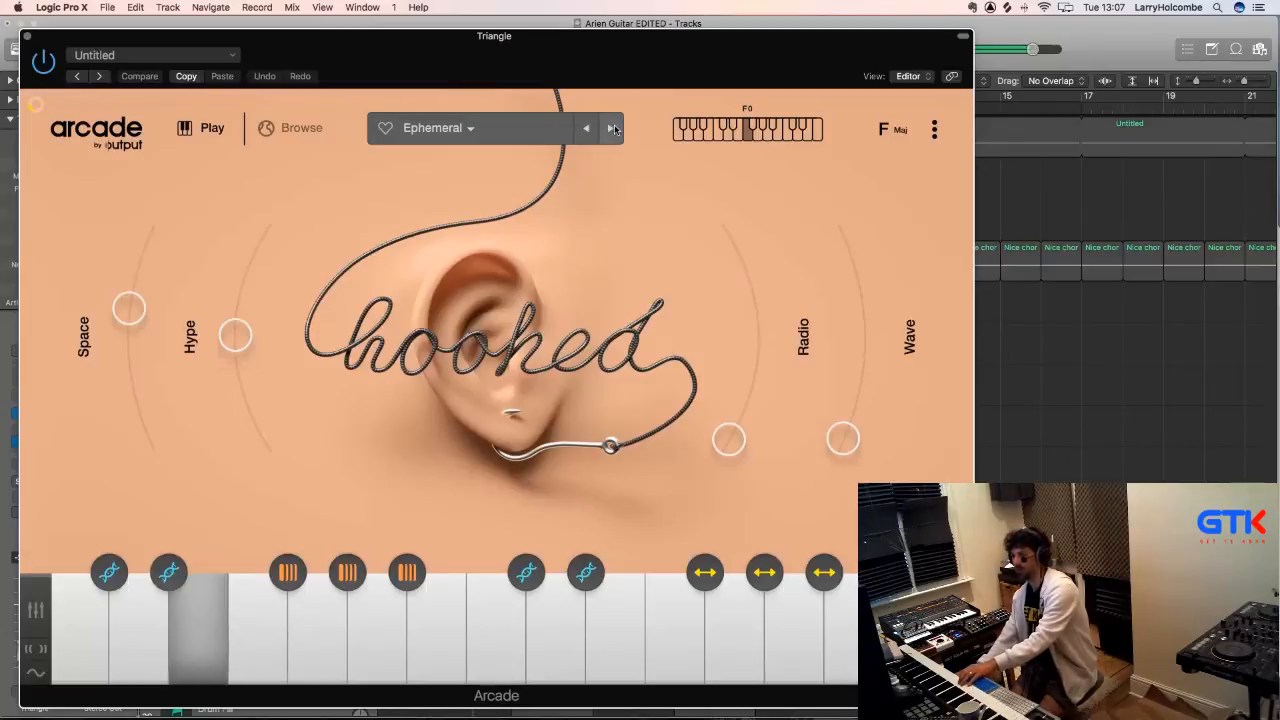
{"action": "left_click", "coordinate": [612, 128]}
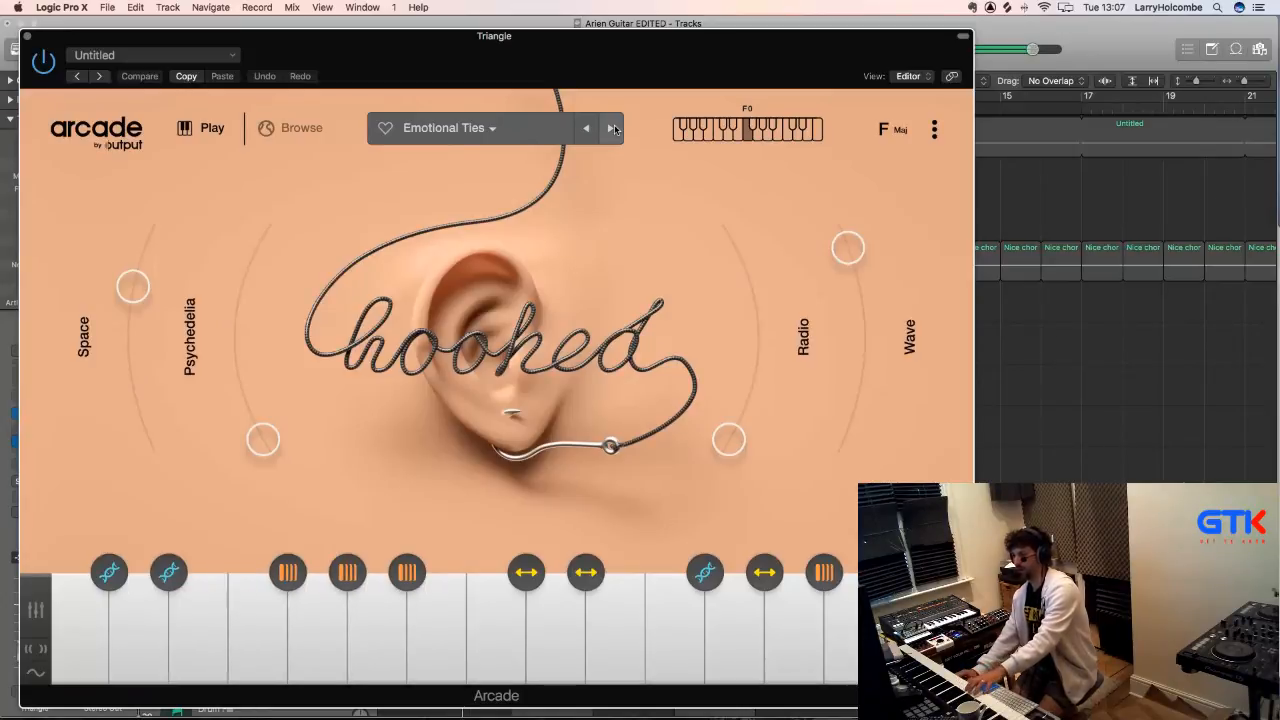
{"action": "left_click", "coordinate": [613, 129]}
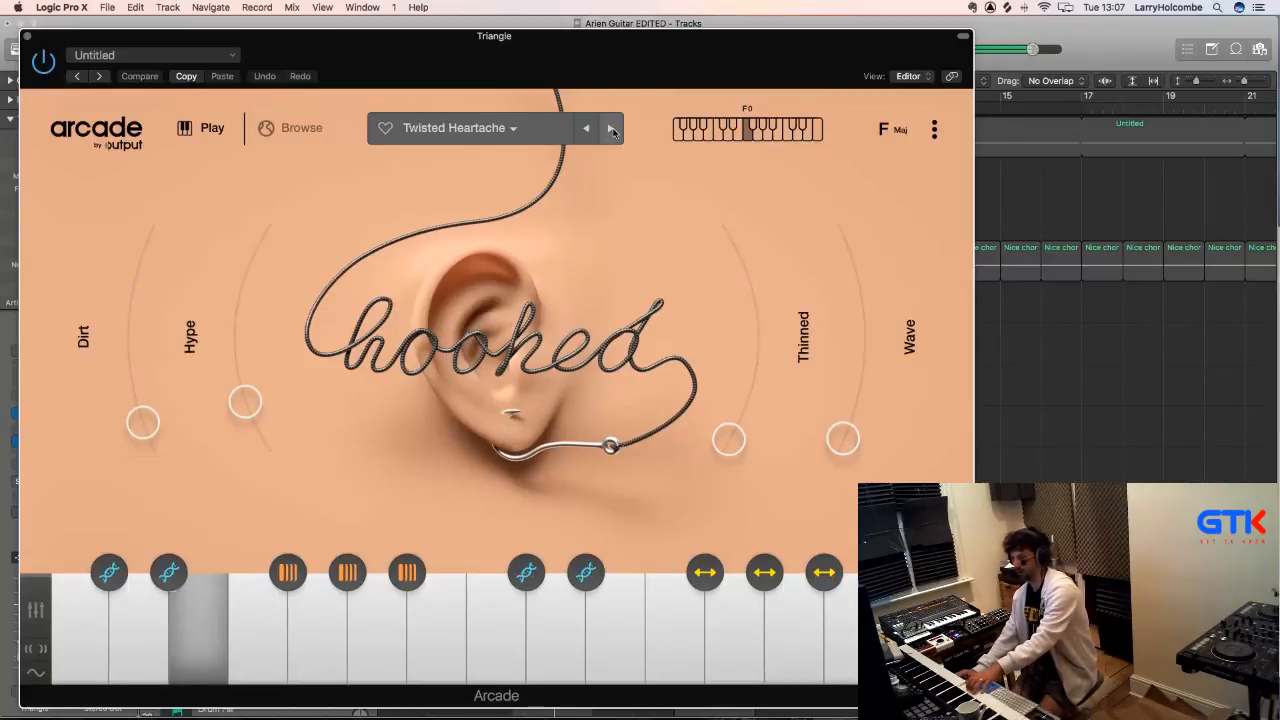
{"action": "left_click", "coordinate": [613, 129]}
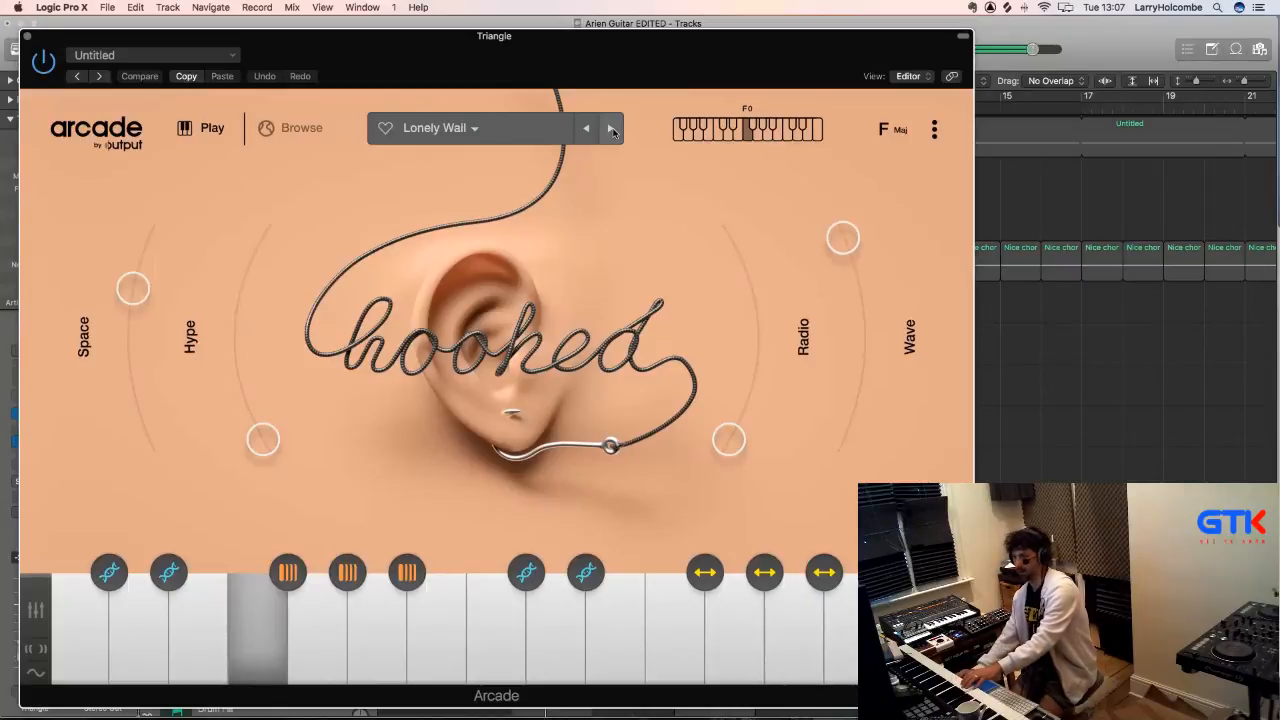
{"action": "left_click", "coordinate": [466, 127]}
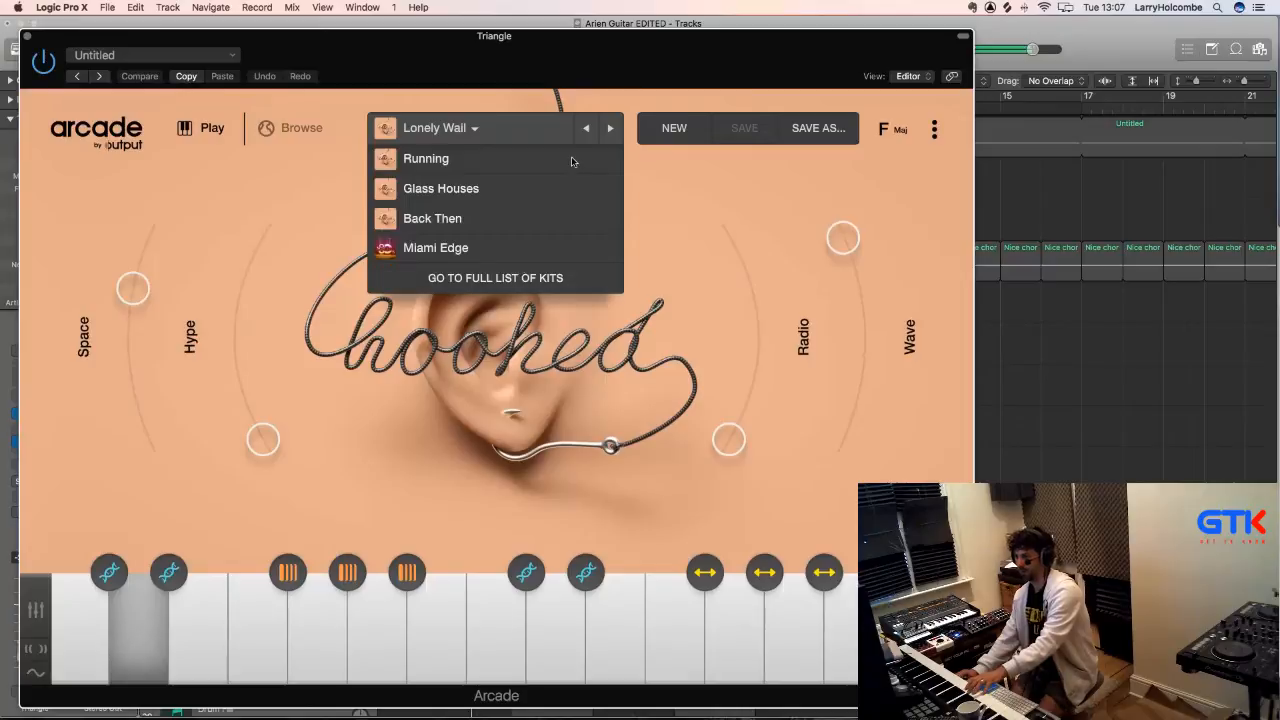
{"action": "left_click", "coordinate": [608, 129]}
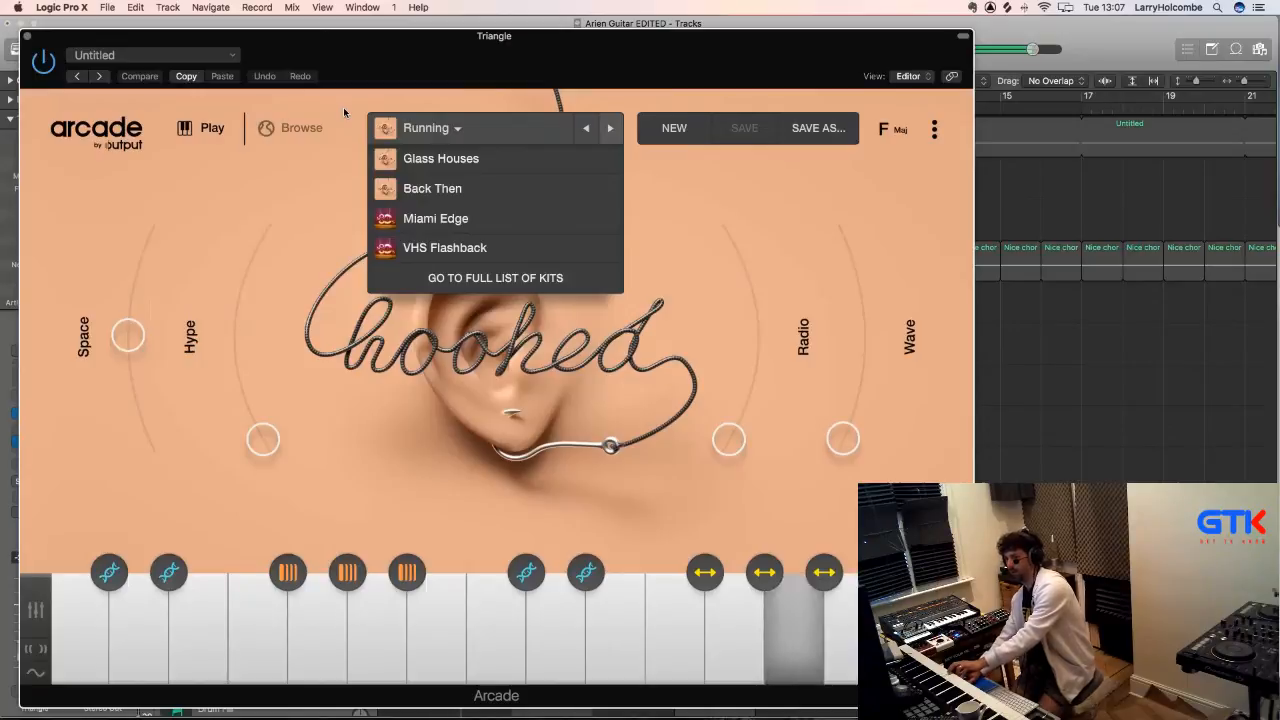
{"action": "left_click", "coordinate": [26, 37]}
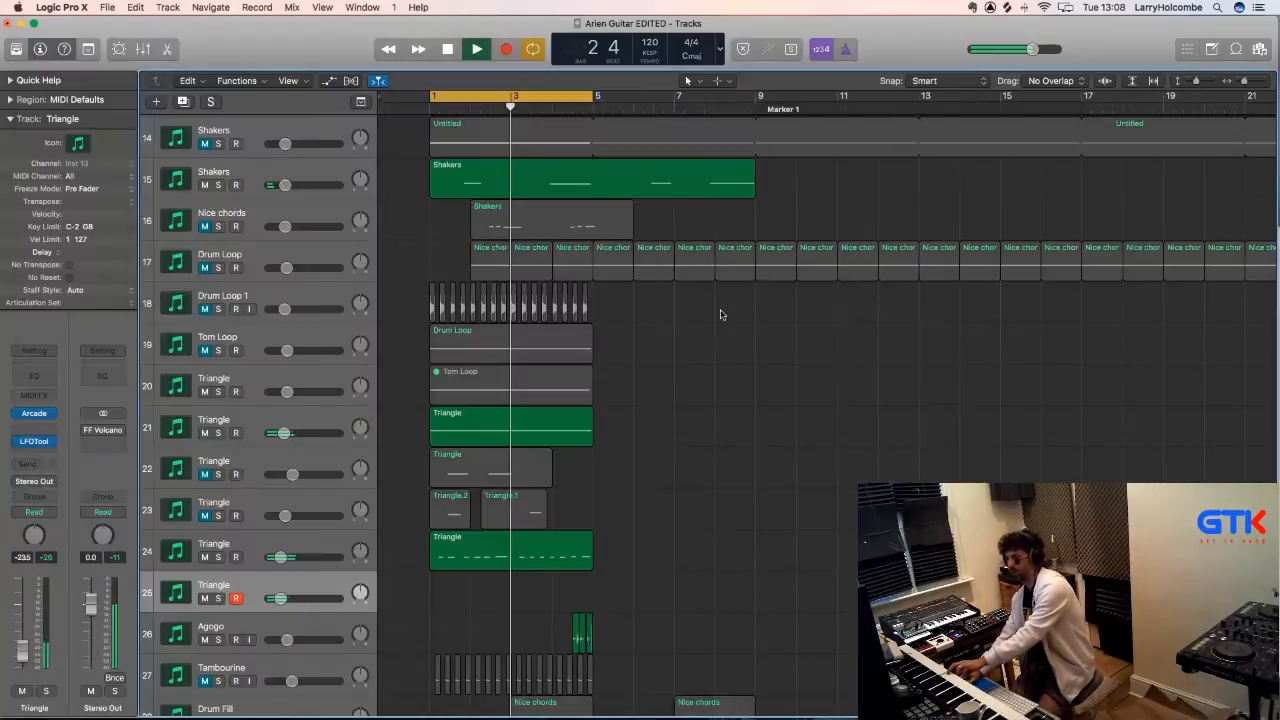
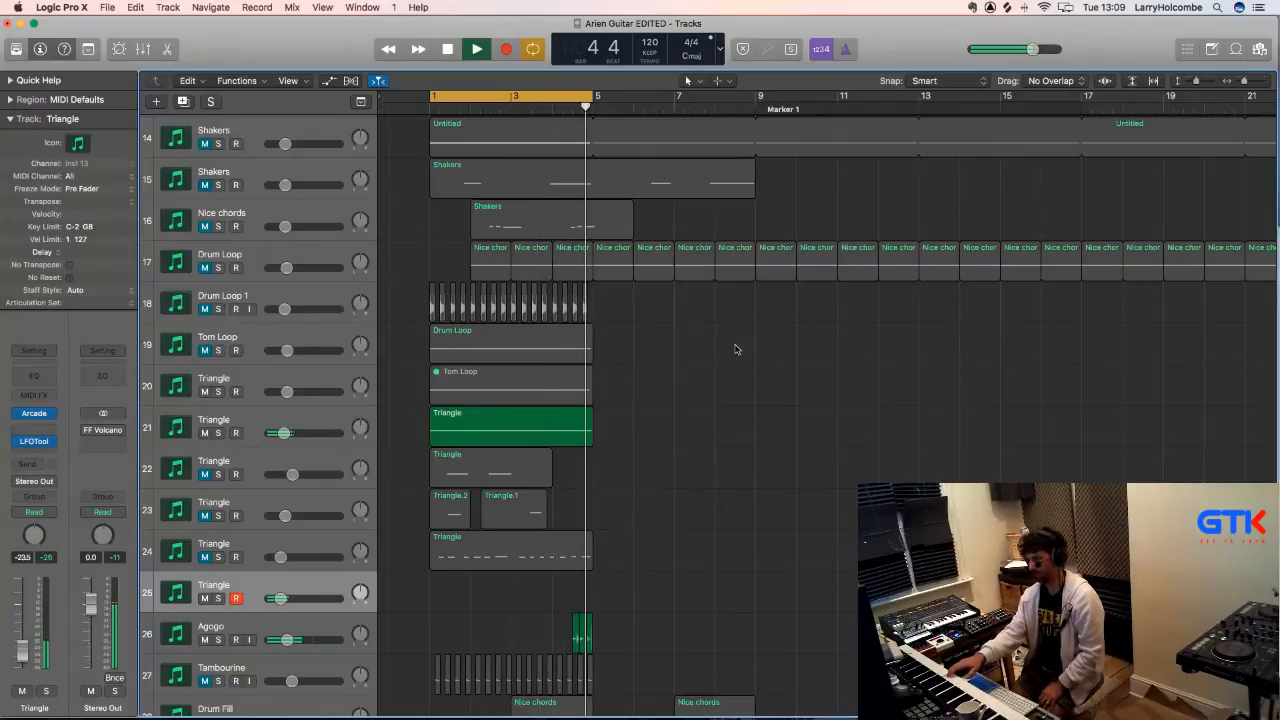
- Record a Running part over bars 1 to 4 on Triangle track 25 and unmute Triangle track 24
{"action": "key", "text": "space"}
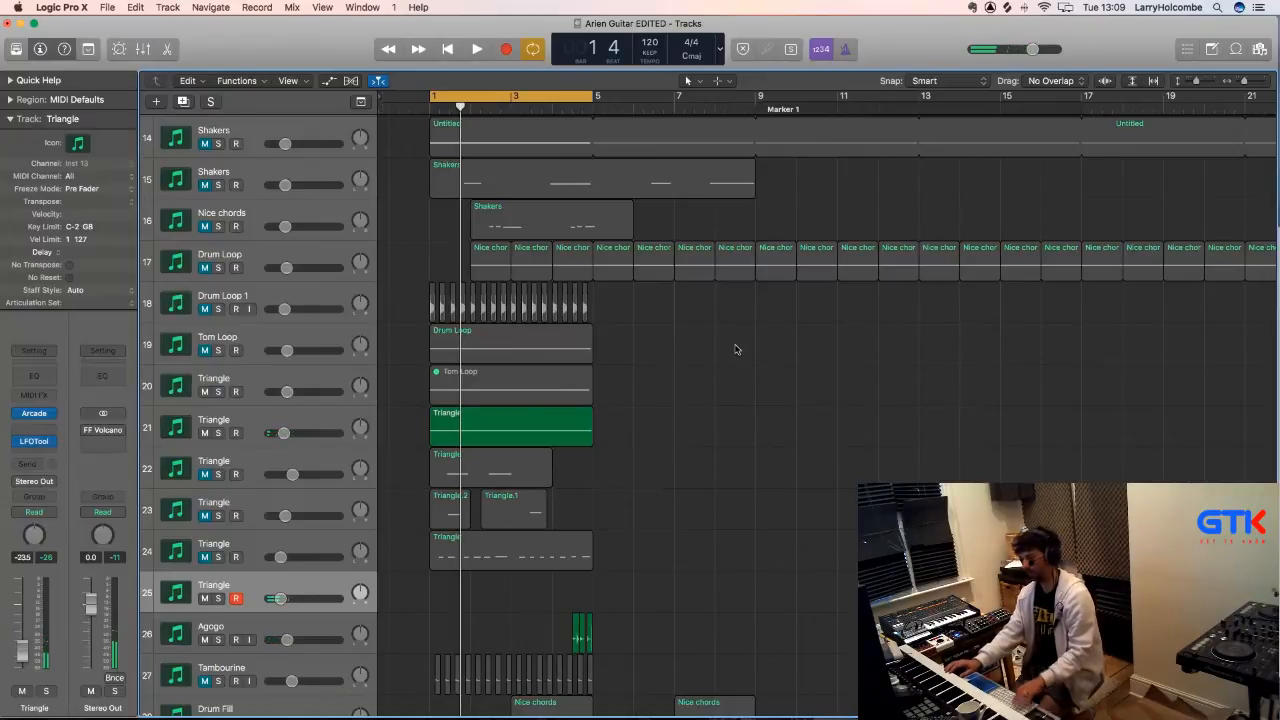
{"action": "key", "text": "r"}
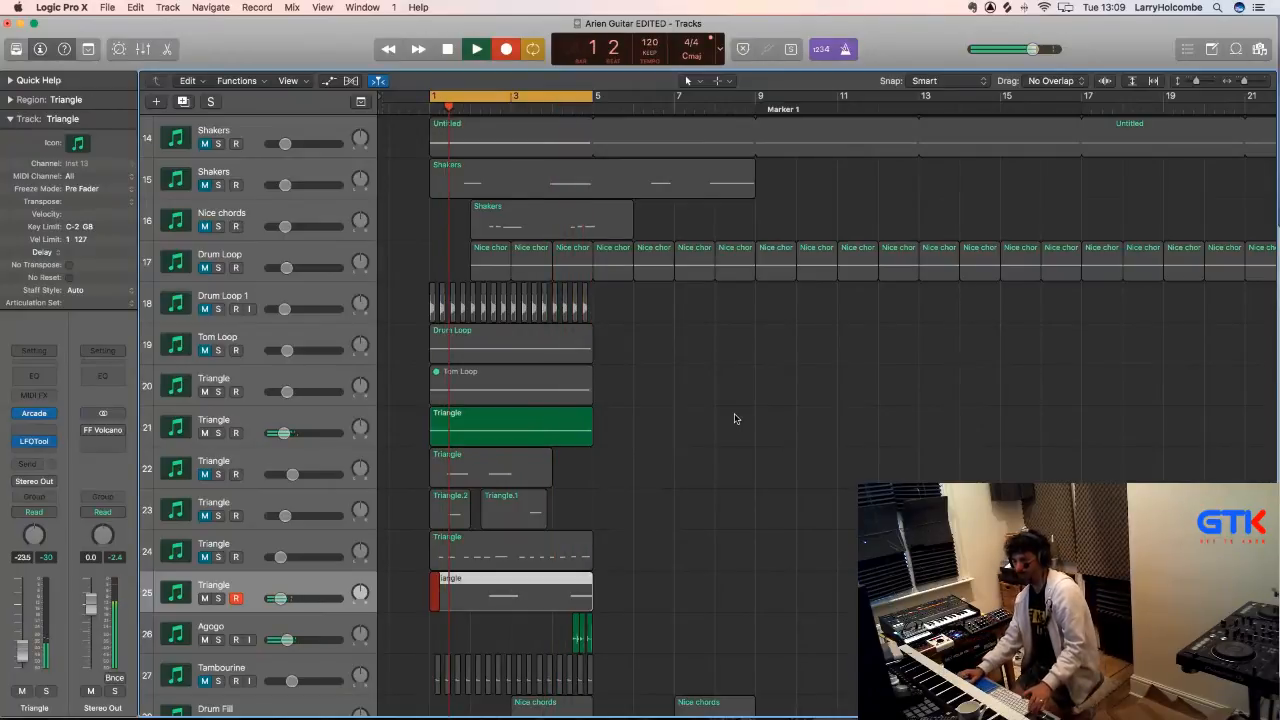
{"action": "key", "text": "shift+r"}
{"action": "left_click", "coordinate": [256, 553]}
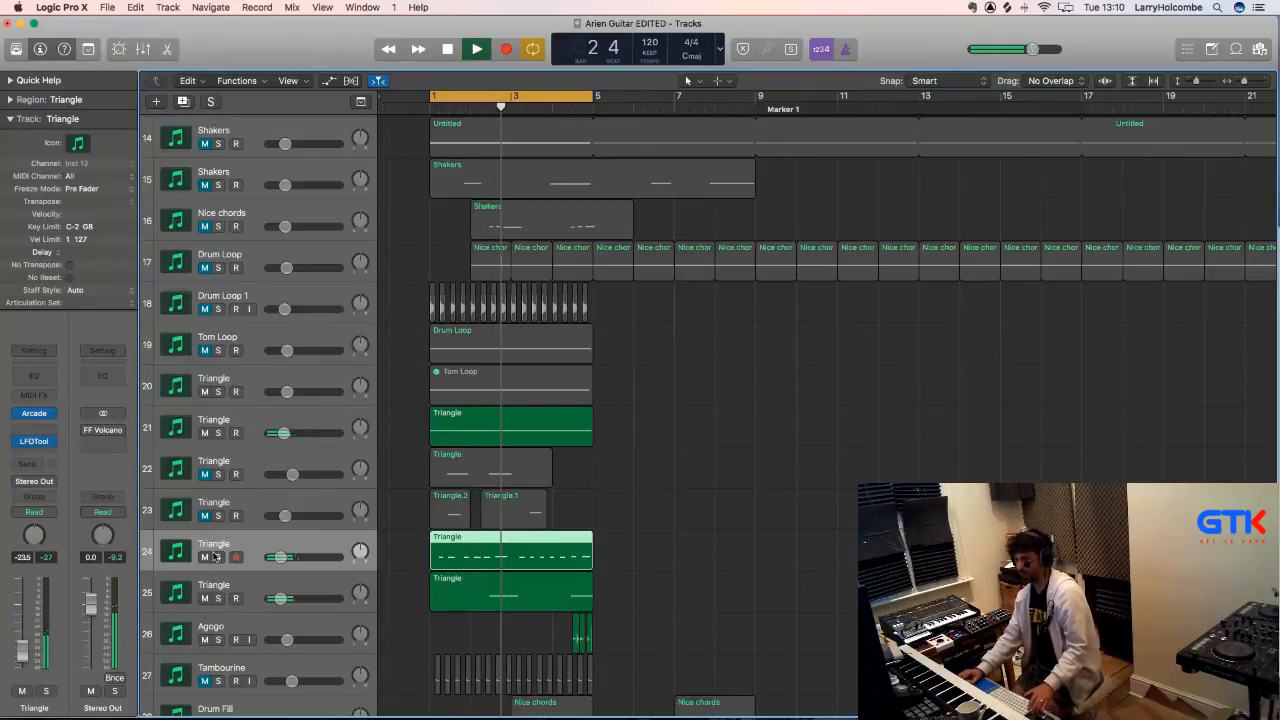
{"action": "left_click", "coordinate": [733, 457]}
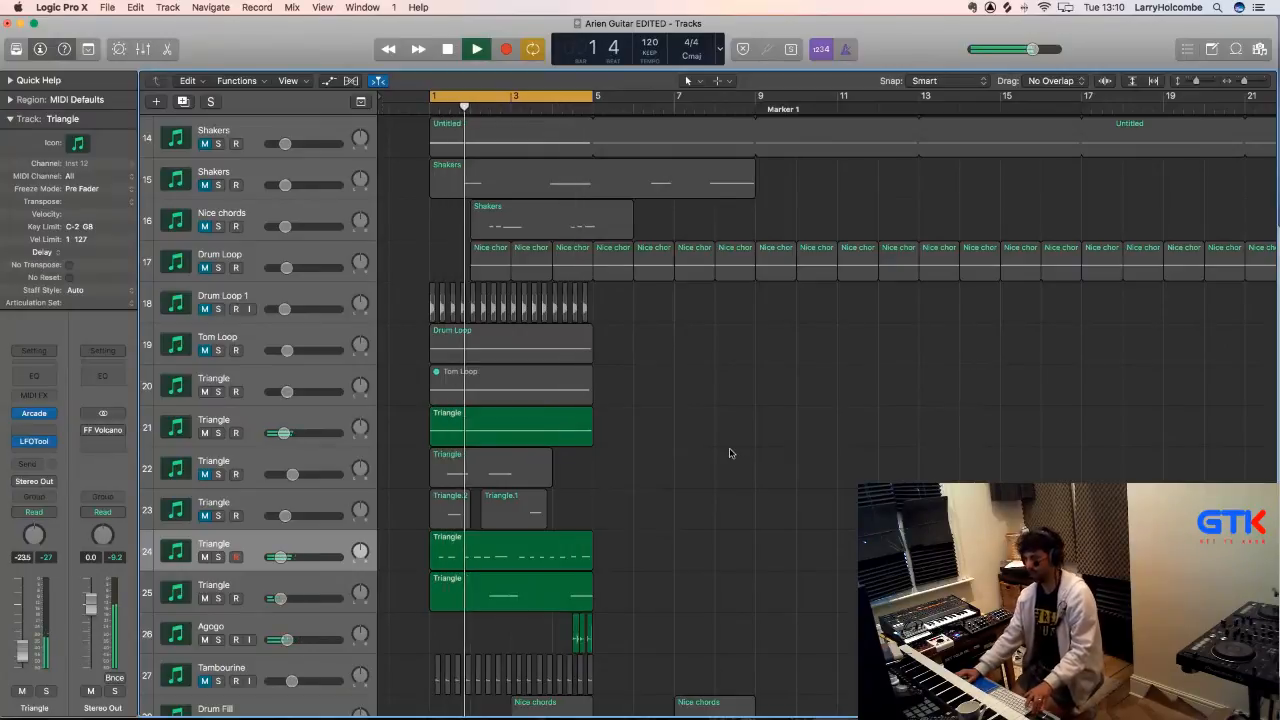
- Mute the tracks from Jam 1 Final to Final Sample Jam during playback and unmute them again
{"action": "scroll", "coordinate": [684, 448], "scroll_direction": "up", "scroll_amount": 10}
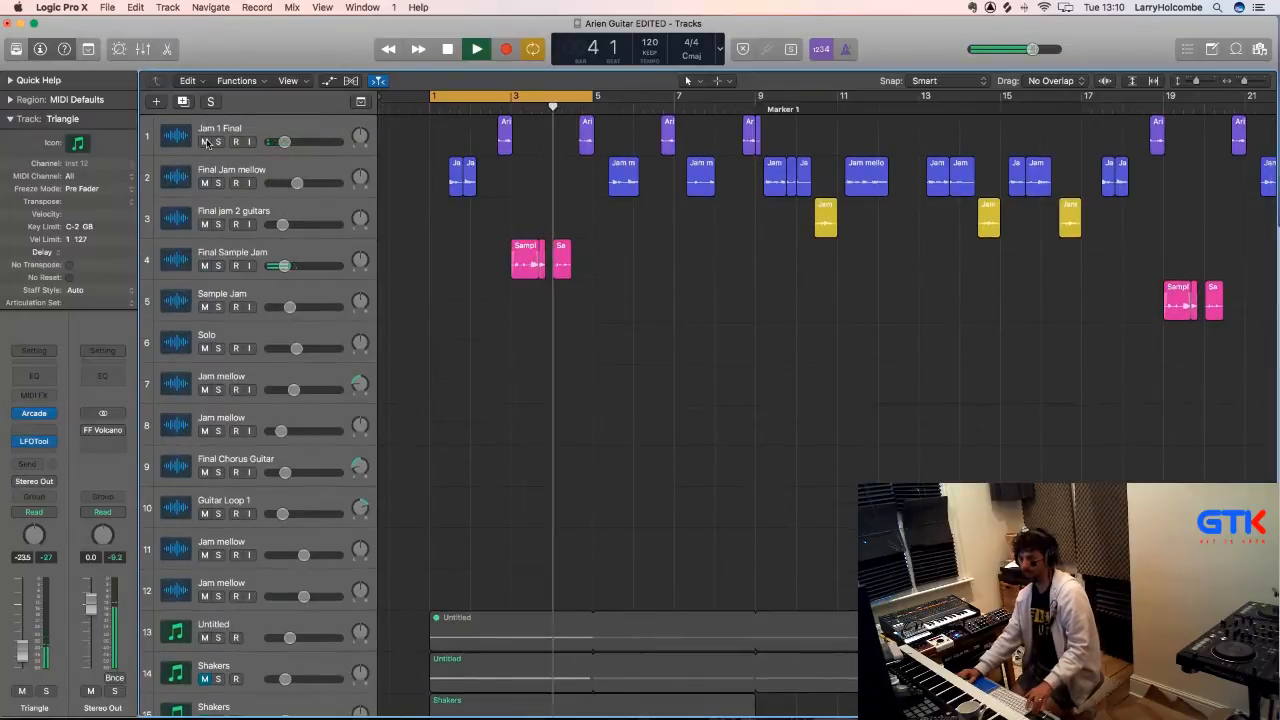
{"action": "left_click_drag", "start_coordinate": [206, 142], "coordinate": [205, 265]}
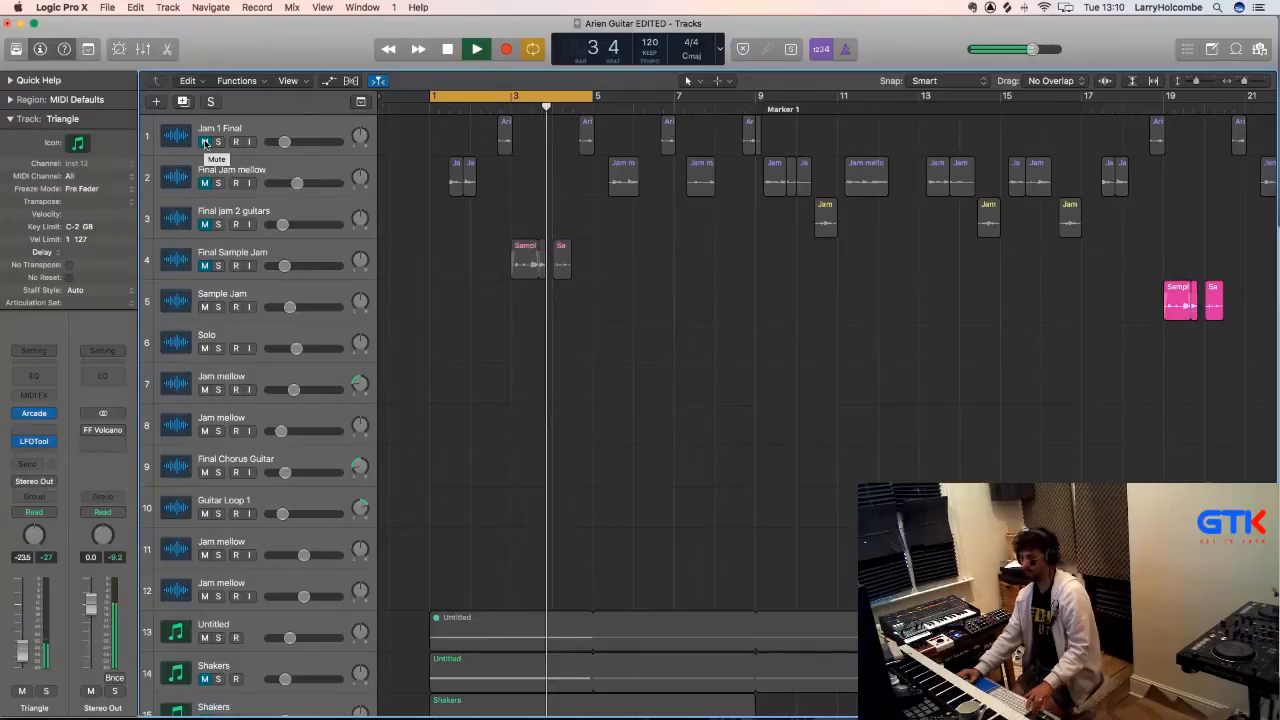
{"action": "left_click_drag", "start_coordinate": [204, 141], "coordinate": [204, 224]}
- Unmute the Tambourine track during playback
{"action": "scroll", "coordinate": [460, 262], "scroll_direction": "down", "scroll_amount": 10}
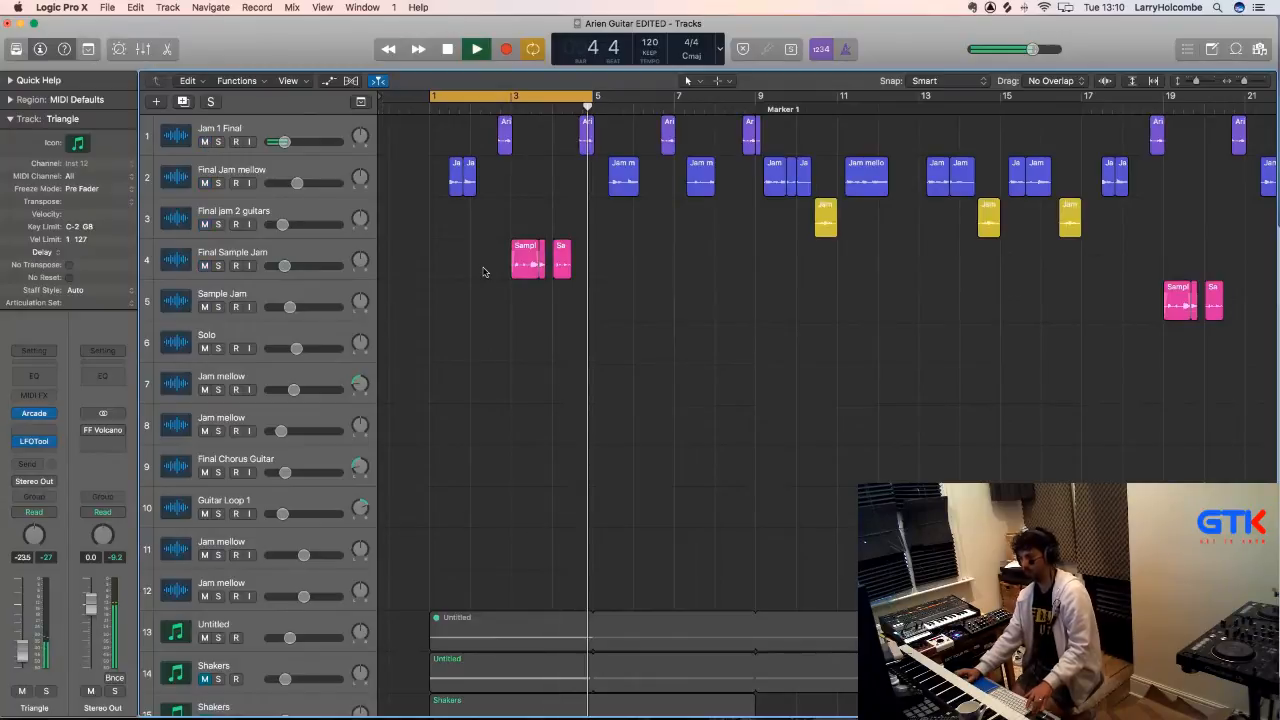
{"action": "scroll", "coordinate": [391, 360], "scroll_direction": "down", "scroll_amount": 2}
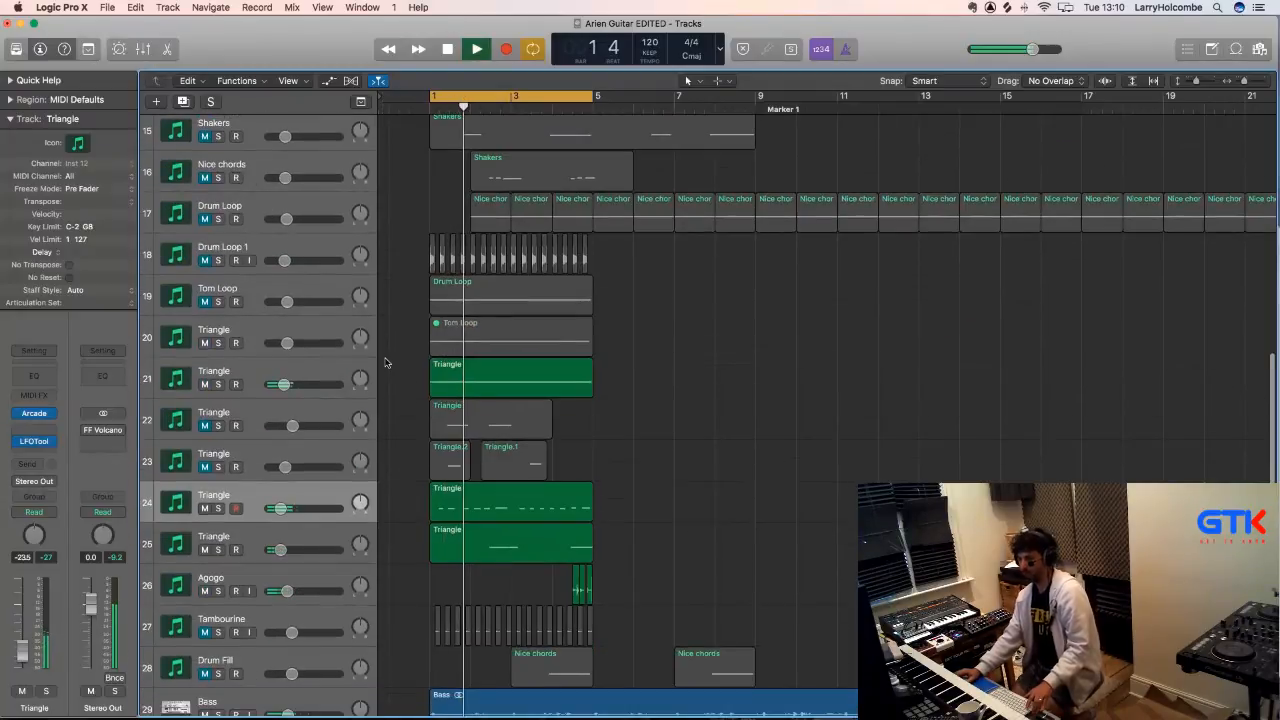
{"action": "left_click", "coordinate": [221, 615]}
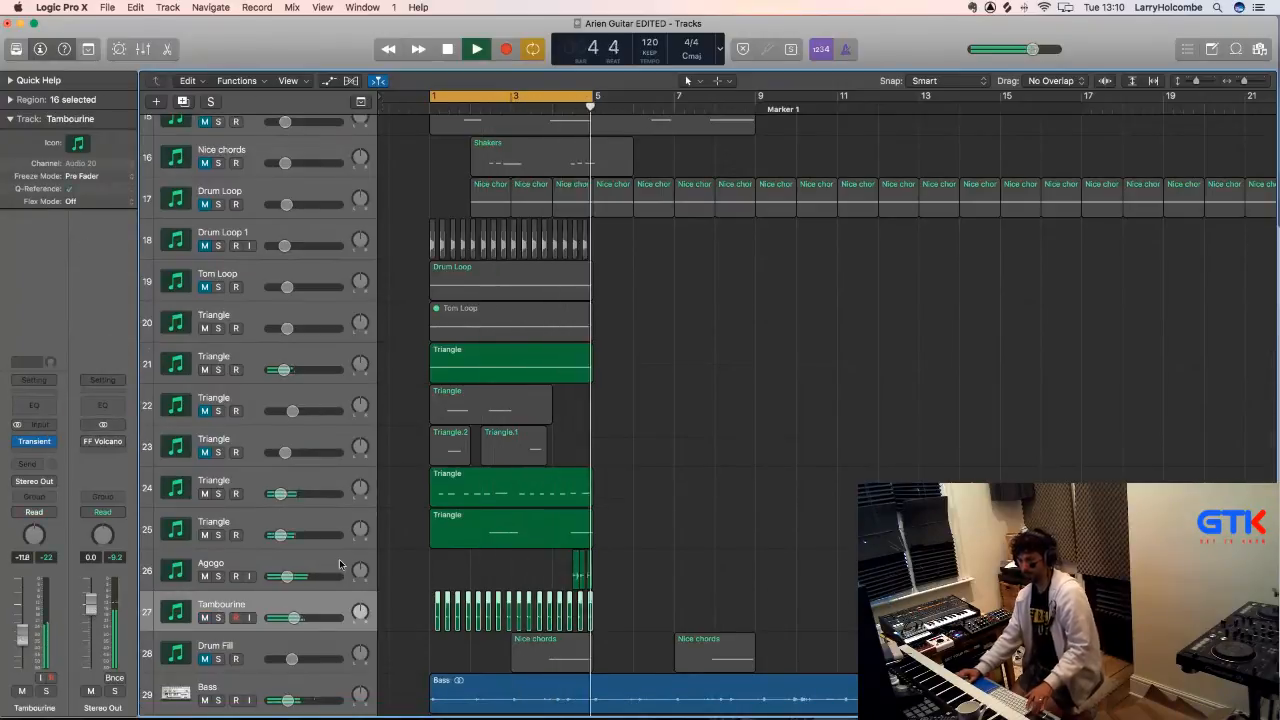
{"action": "scroll", "coordinate": [250, 293], "scroll_direction": "down", "scroll_amount": 1}
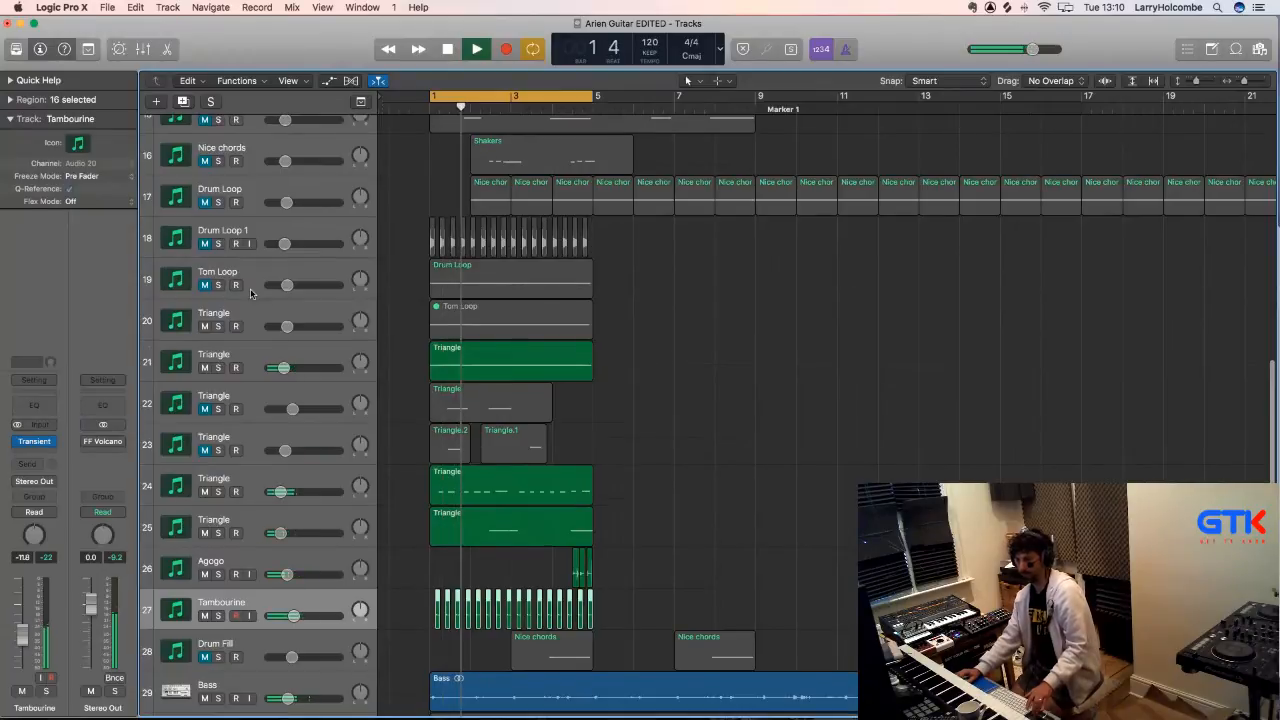
- Audition the Drum Loop 1 and Tom Loop tracks during playback by unmuting each one and muting it again
{"action": "left_click", "coordinate": [255, 238]}
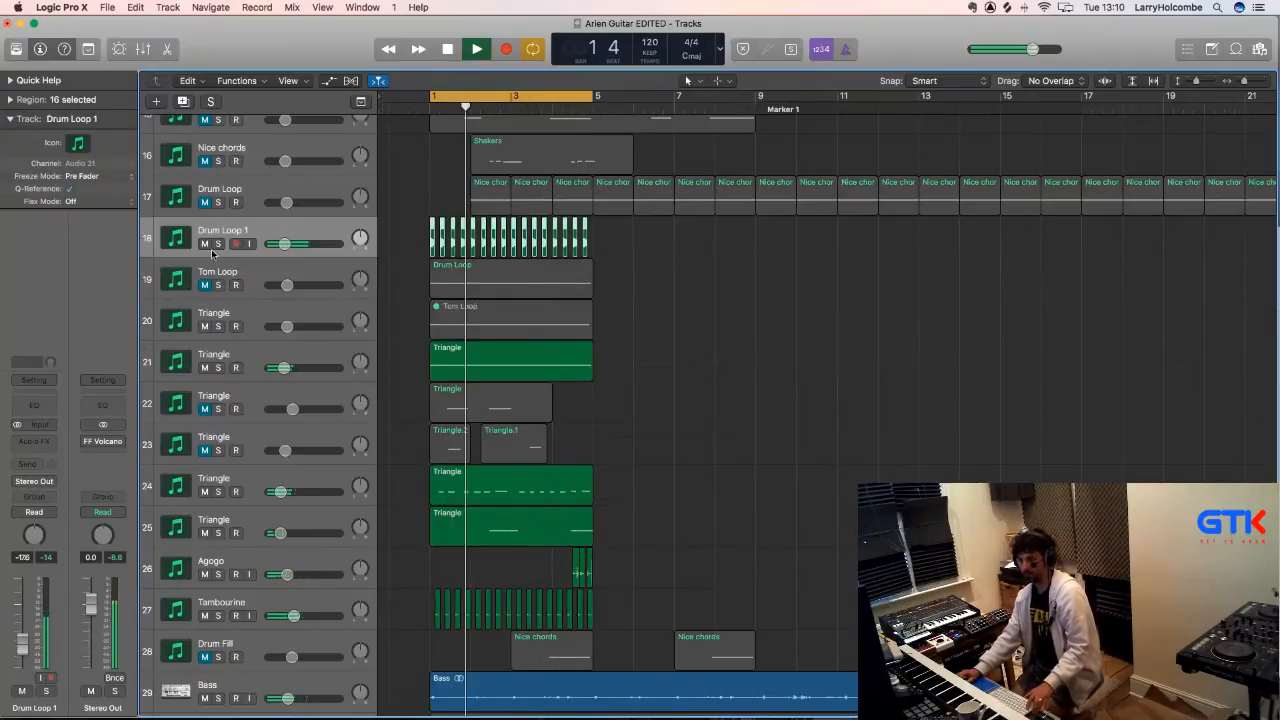
{"action": "left_click", "coordinate": [216, 286]}
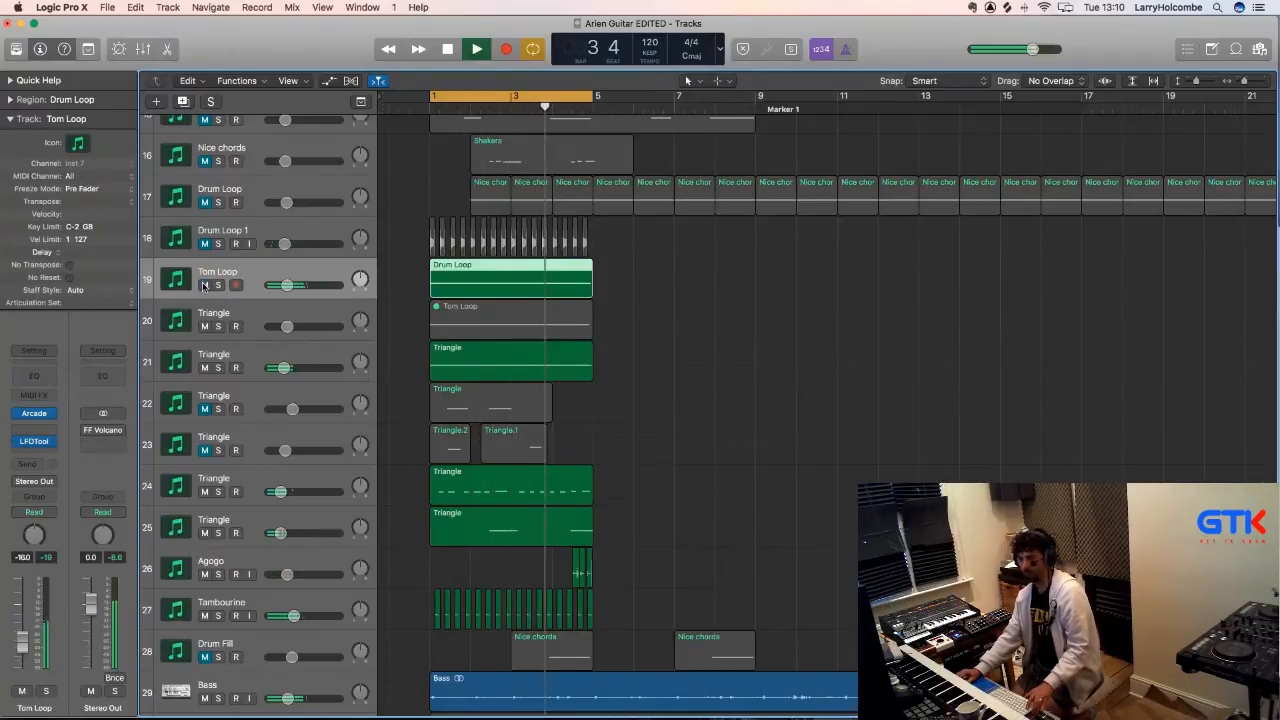
{"action": "left_click", "coordinate": [203, 286]}
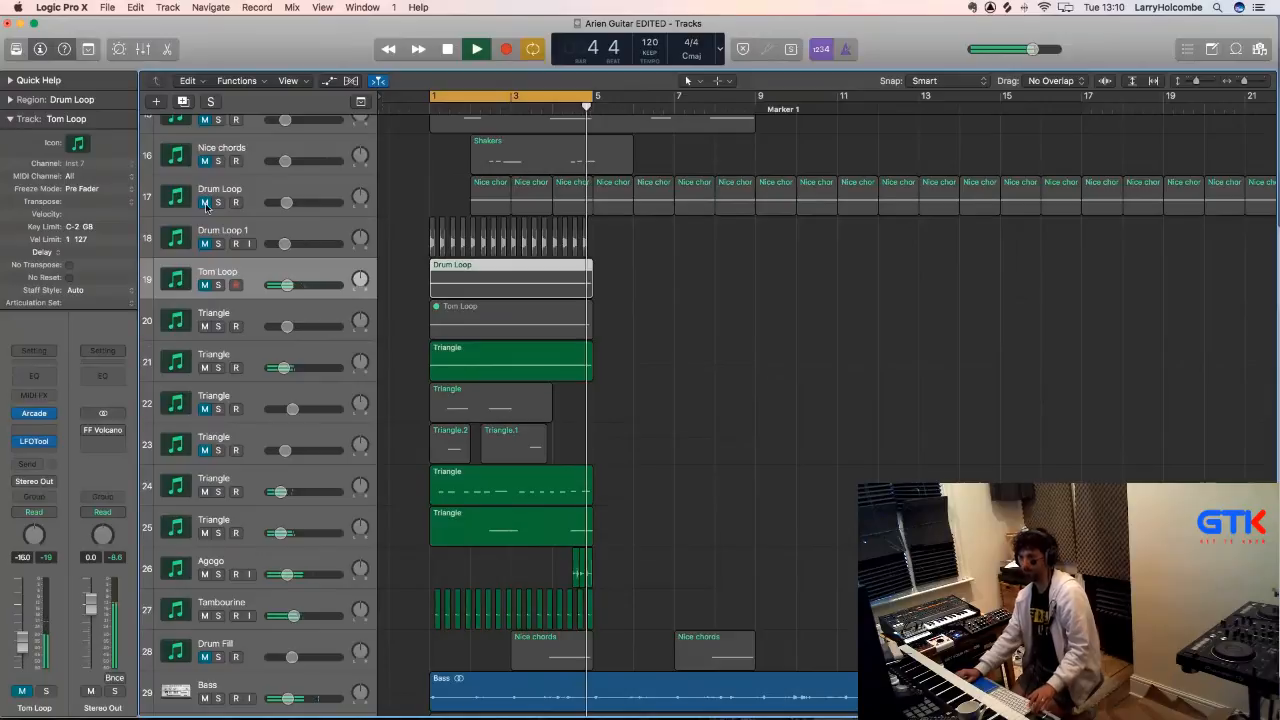
- Copy the first Nice chords region to bar 1 on the unmuted Drum Loop track and raise that track's level to -14.2 dB
{"action": "left_click_drag", "start_coordinate": [473, 192], "coordinate": [434, 192]}
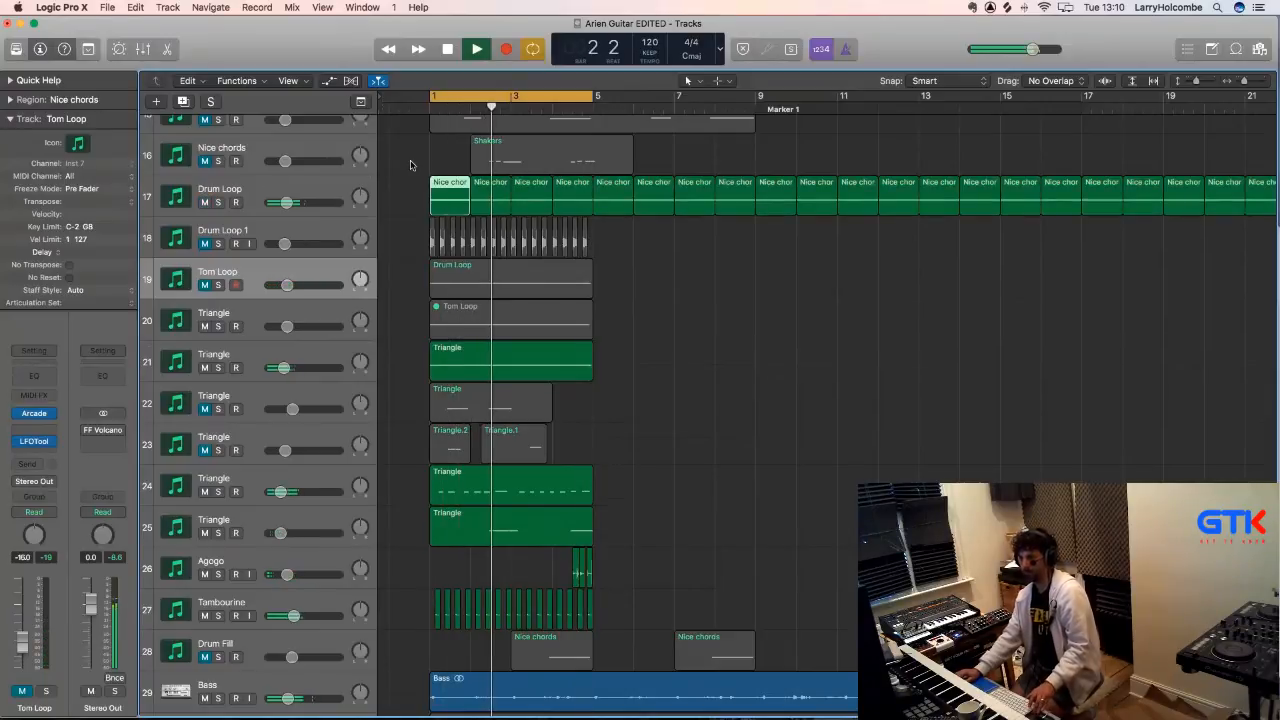
{"action": "left_click", "coordinate": [302, 187]}
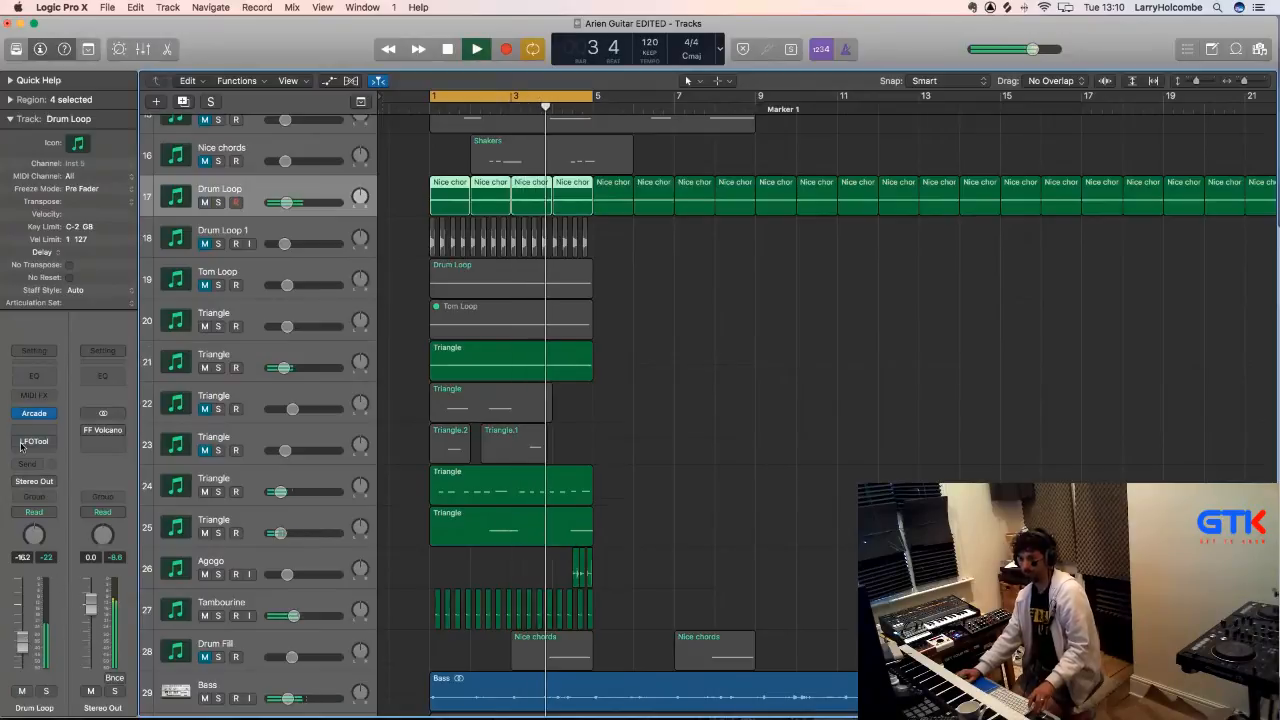
{"action": "left_click_drag", "start_coordinate": [30, 645], "coordinate": [50, 625]}
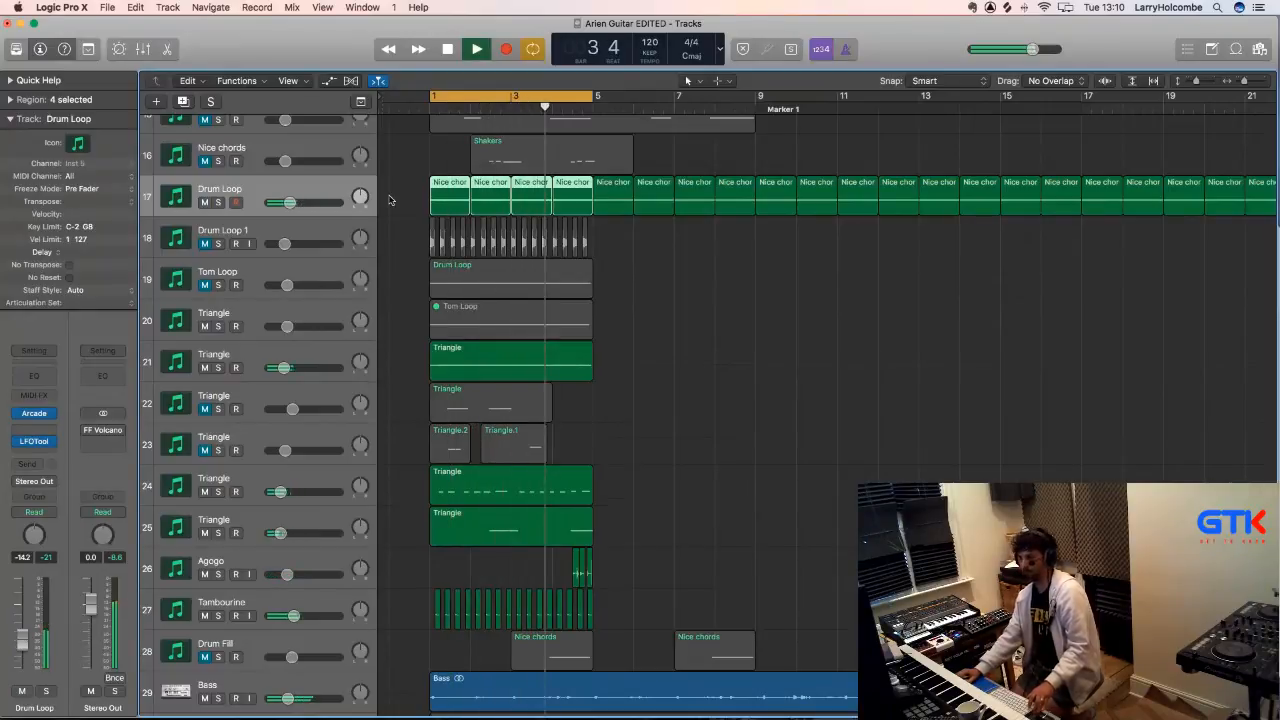
{"action": "left_click", "coordinate": [414, 155]}
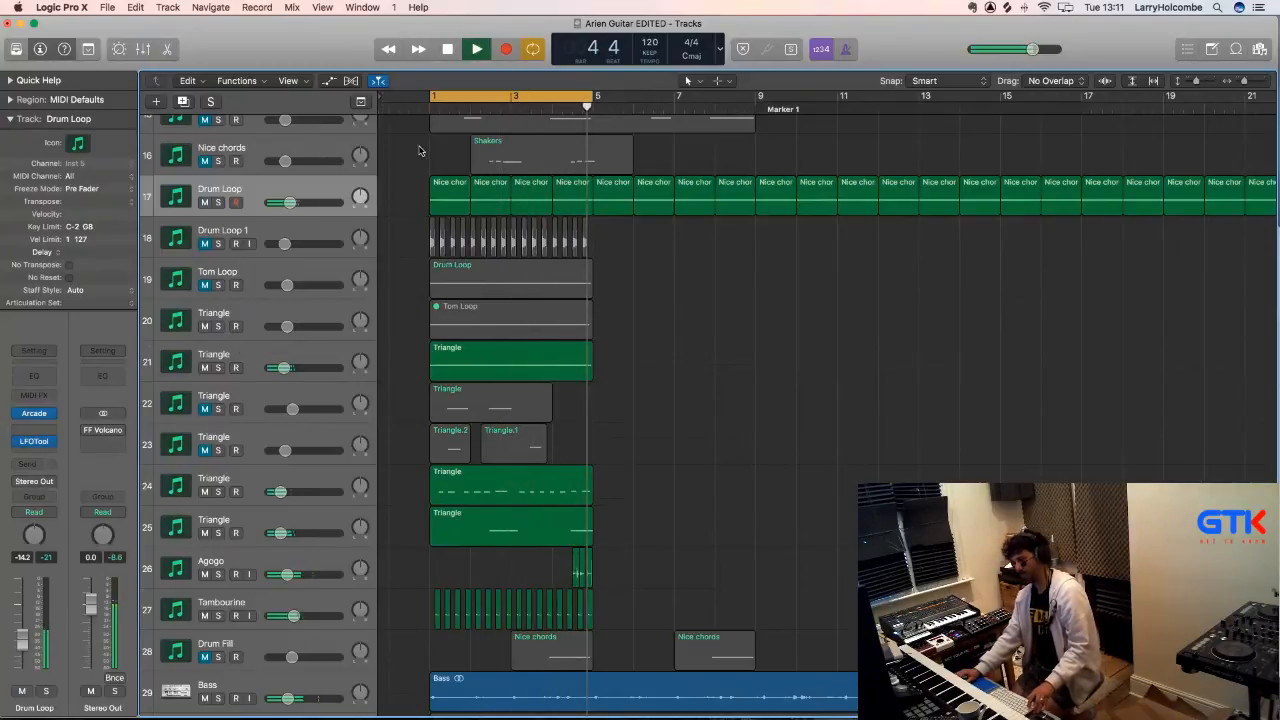
- Briefly unmute the Tom Loop track for comparison, and unmute the Tom Loop region on Triangle track 20
{"action": "scroll", "coordinate": [372, 527], "scroll_direction": "down", "scroll_amount": 3}
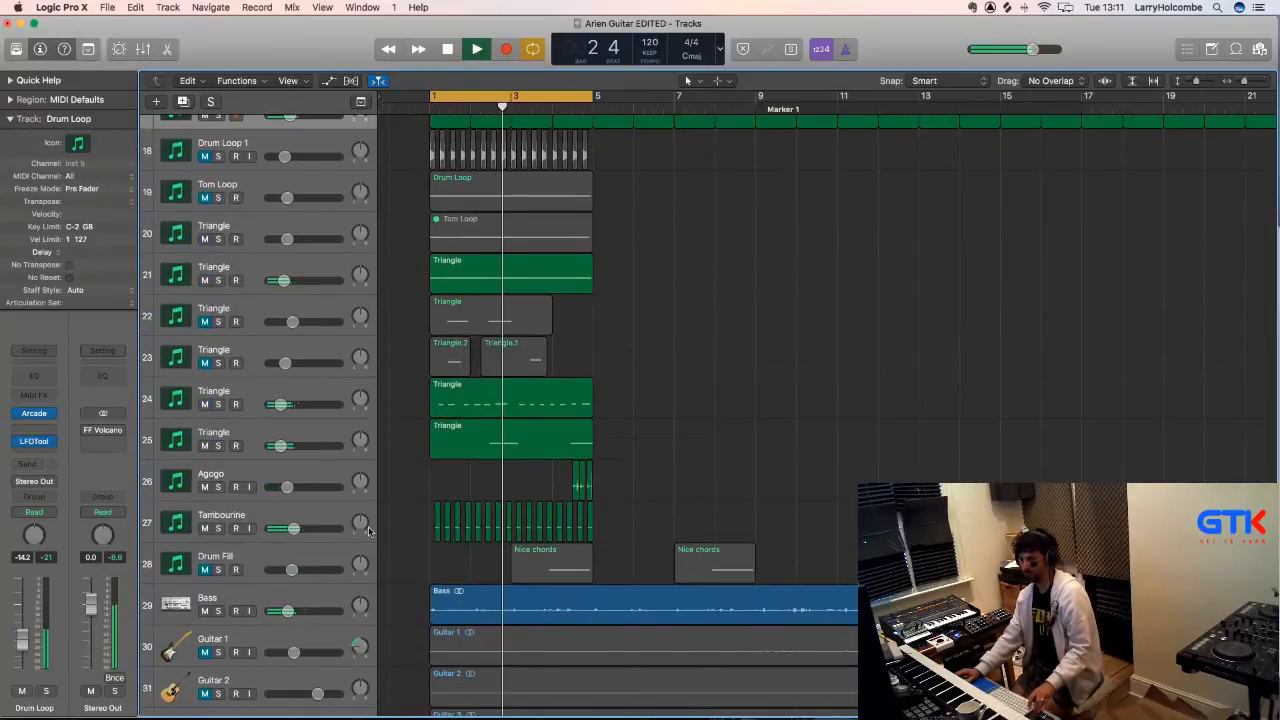
{"action": "scroll", "coordinate": [243, 276], "scroll_direction": "up", "scroll_amount": 1}
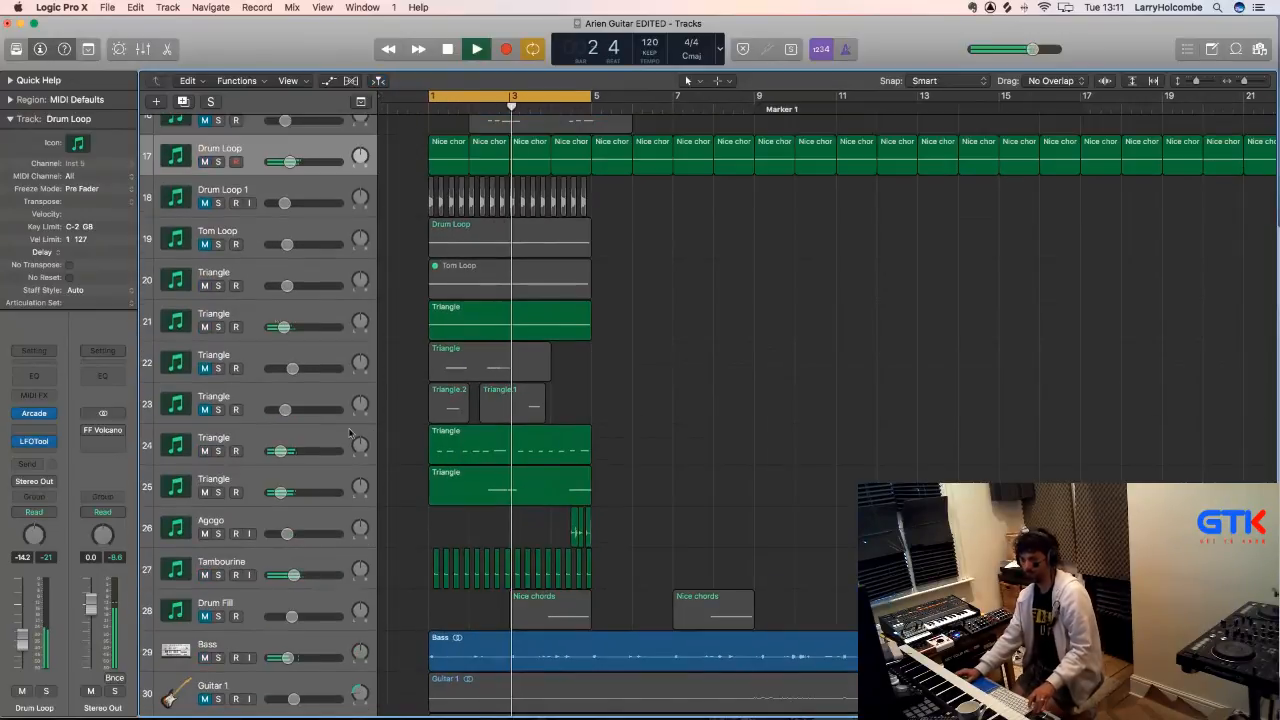
{"action": "left_click", "coordinate": [204, 244]}
{"action": "left_click", "coordinate": [204, 244]}
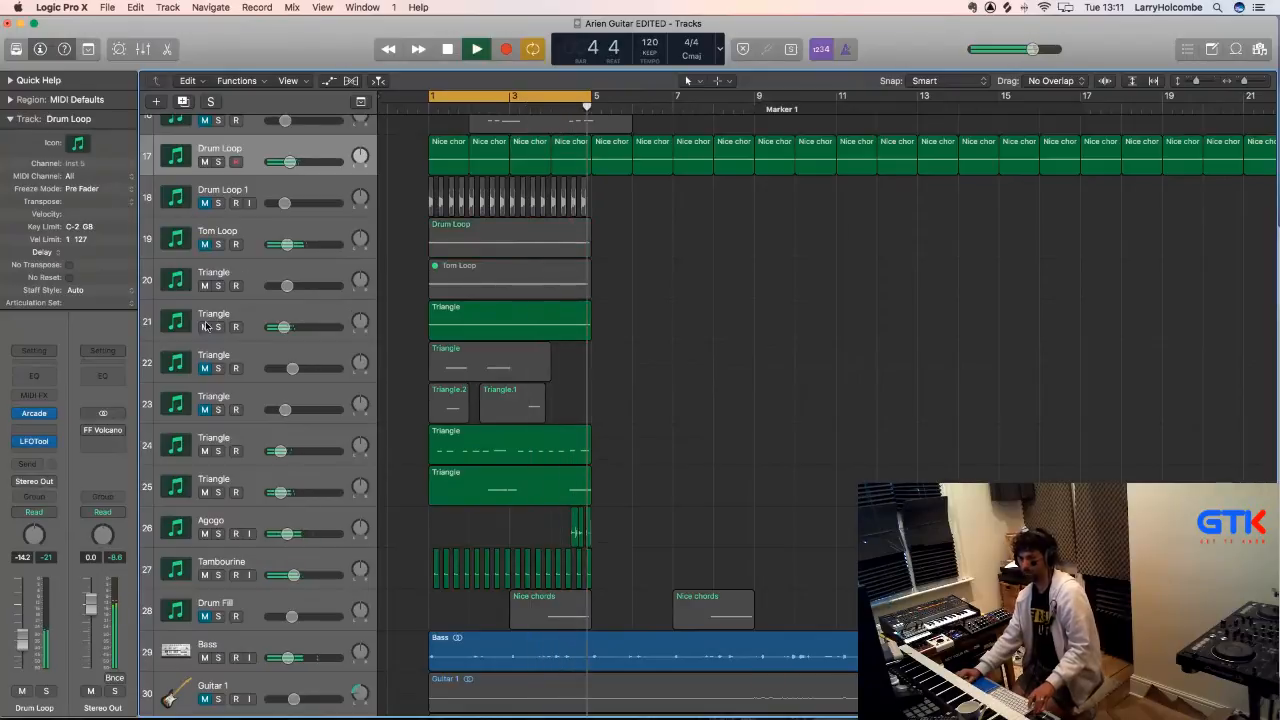
{"action": "left_click", "coordinate": [465, 287]}
{"action": "key", "text": "m"}
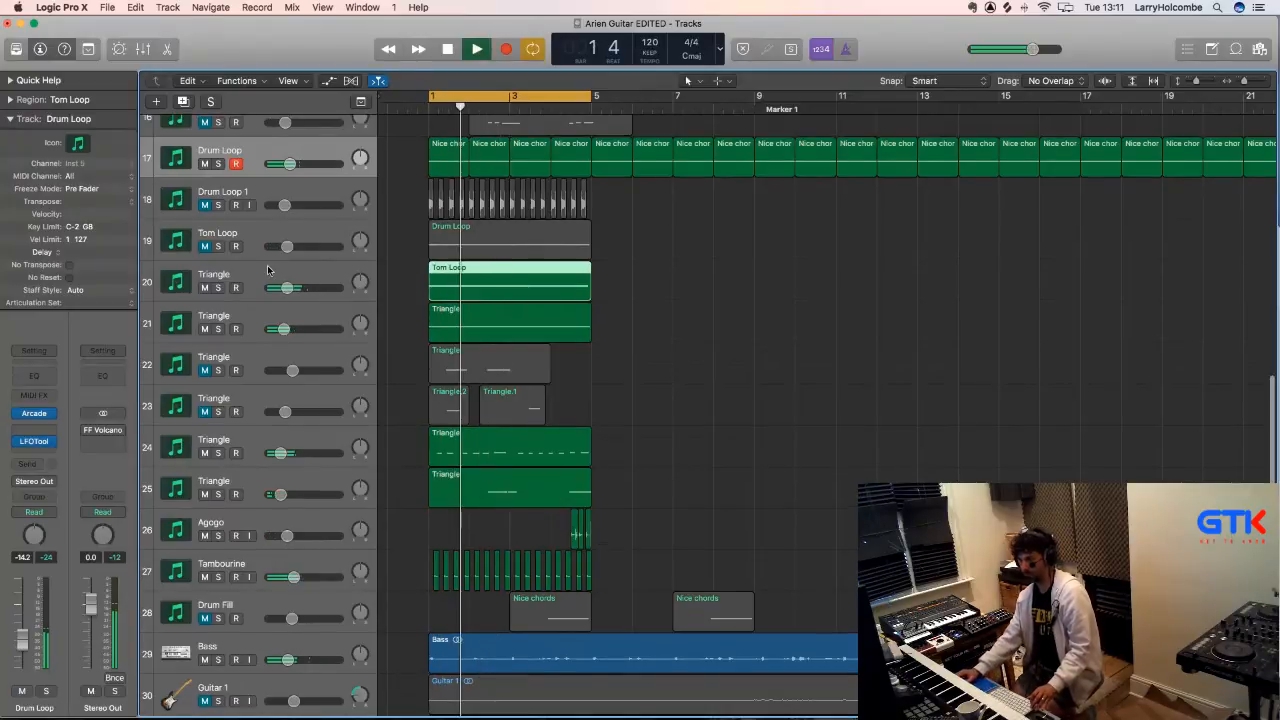
{"action": "left_click", "coordinate": [335, 272]}
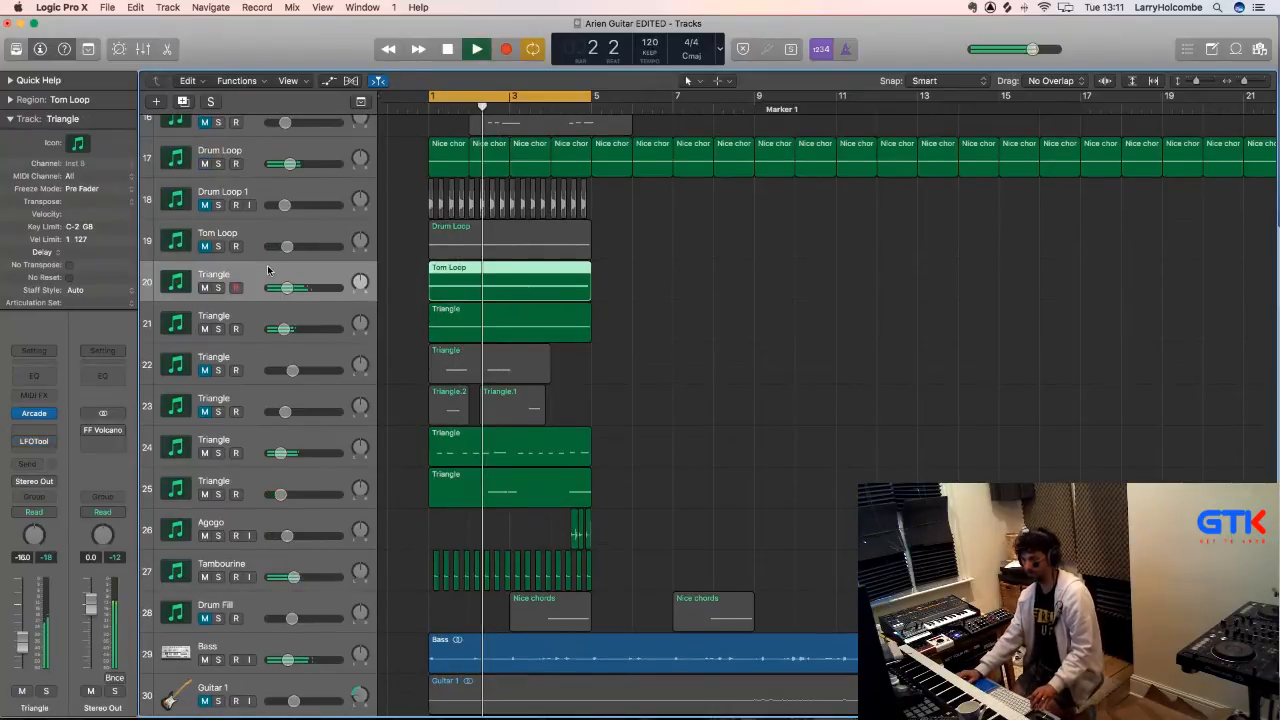
{"action": "left_click", "coordinate": [403, 180]}
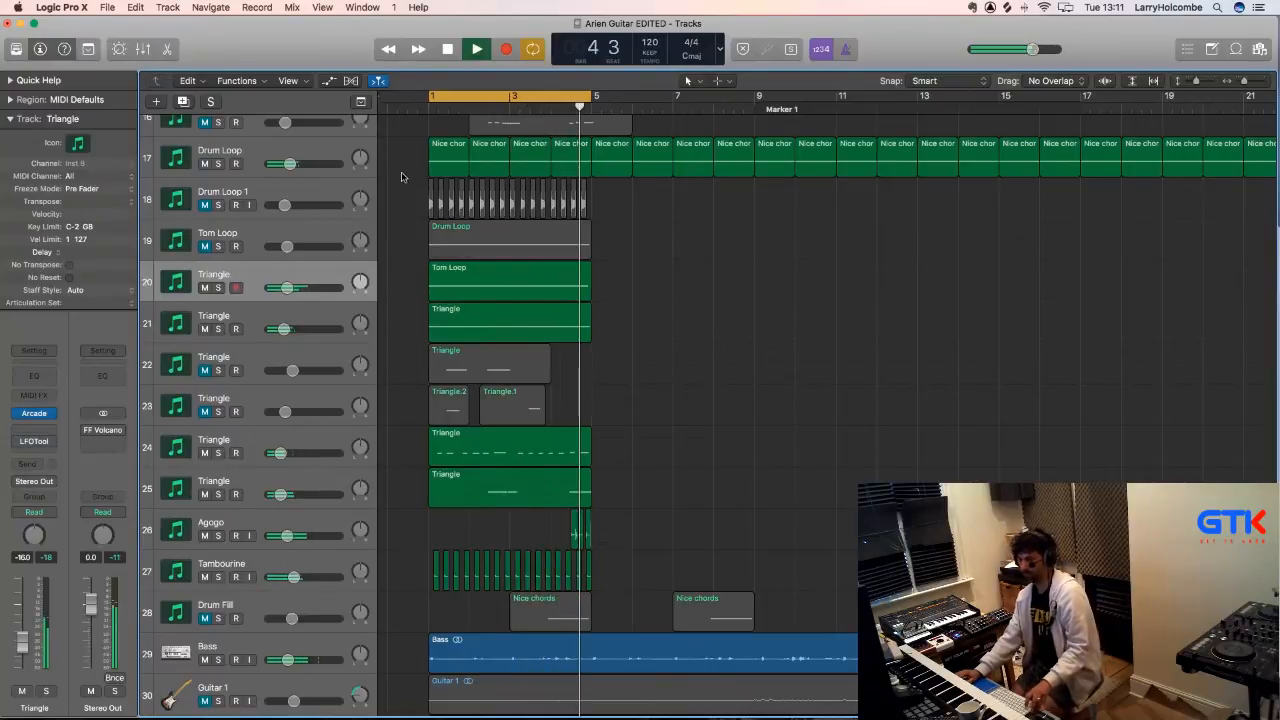
- Mute Triangle tracks 20, 24 and 25 during playback
{"action": "left_click", "coordinate": [318, 564]}
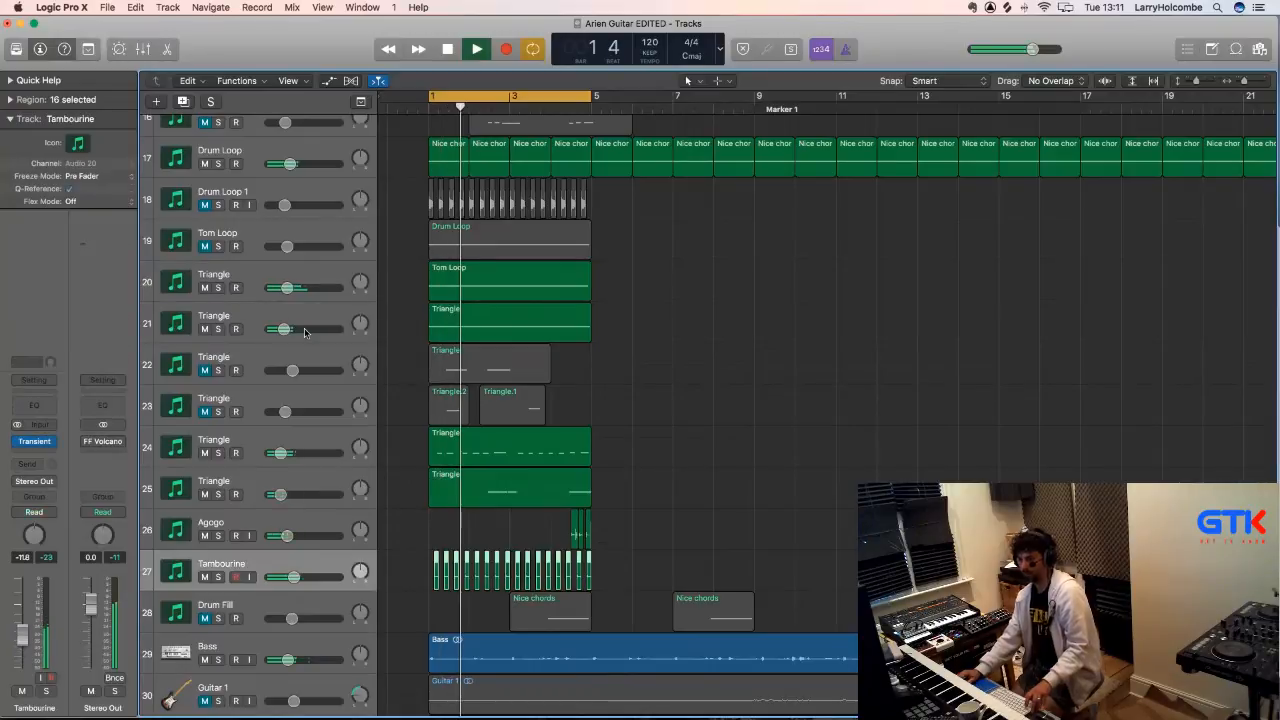
{"action": "left_click", "coordinate": [205, 287]}
{"action": "left_click", "coordinate": [205, 453]}
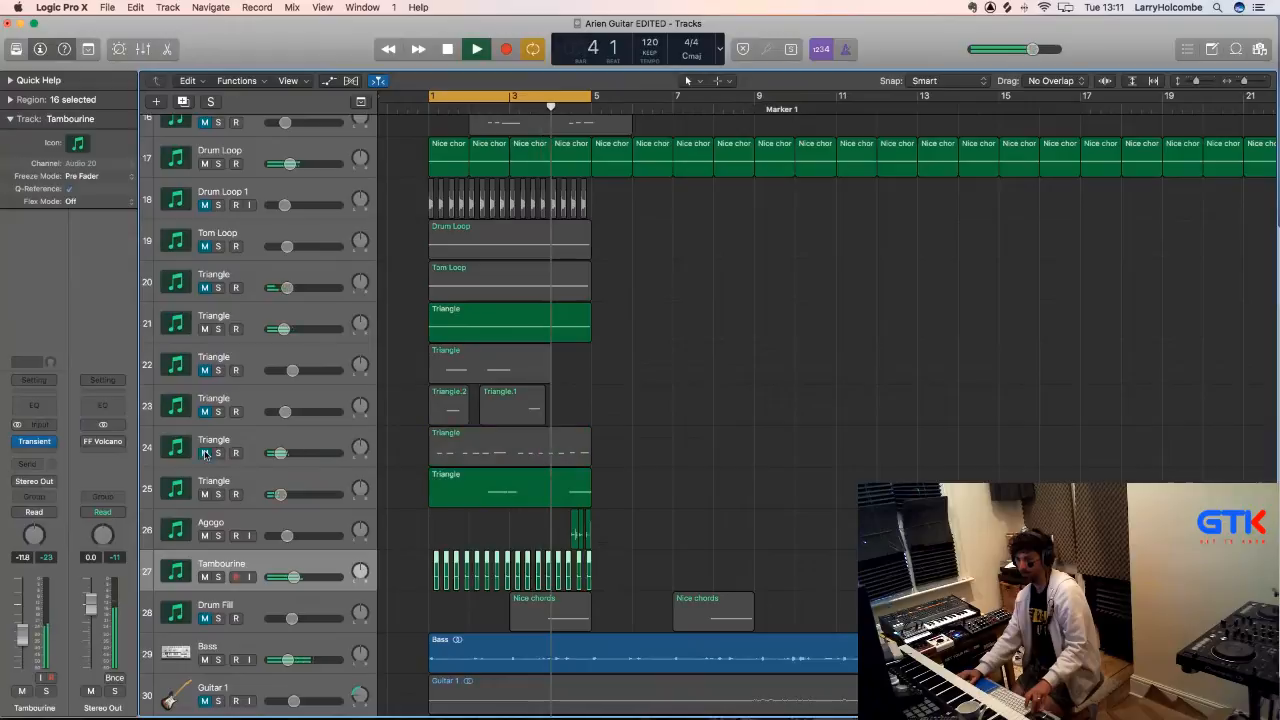
{"action": "left_click", "coordinate": [205, 494]}
- Mute the Final Jam mellow and Final Sample Jam tracks and stop playback
{"action": "scroll", "coordinate": [611, 417], "scroll_direction": "up", "scroll_amount": 15}
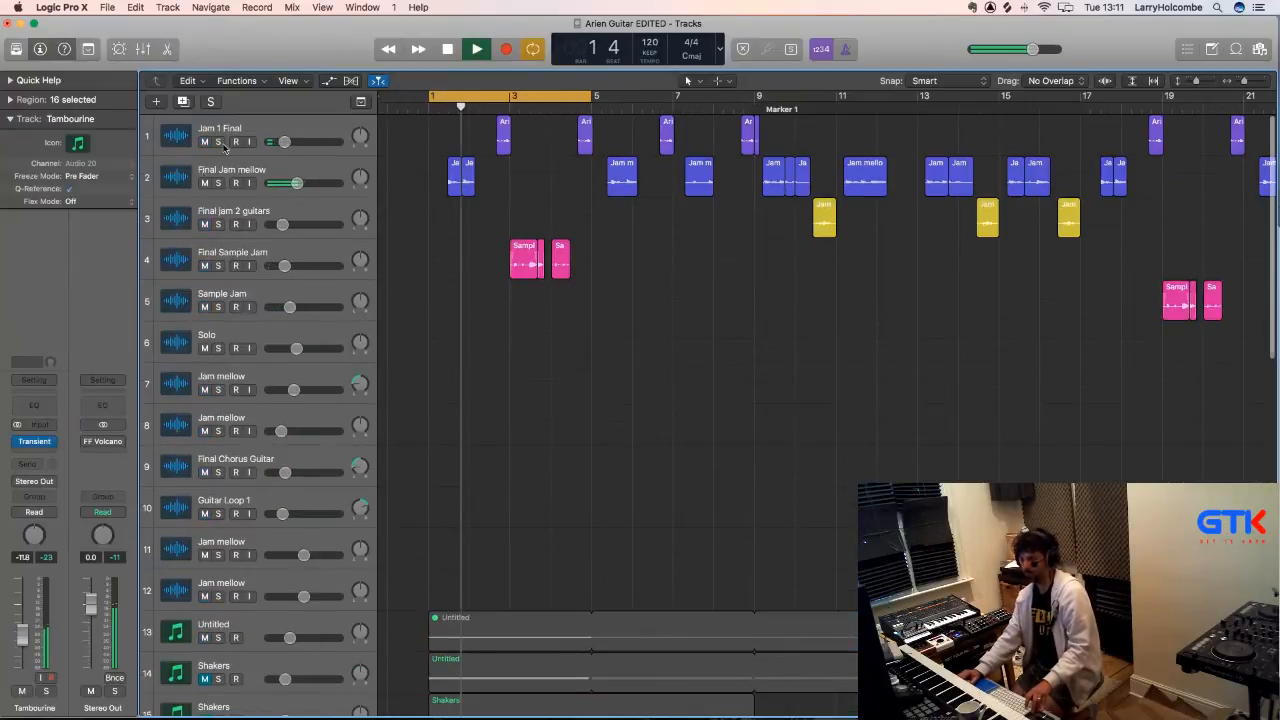
{"action": "left_click", "coordinate": [204, 183]}
{"action": "left_click", "coordinate": [204, 265]}
{"action": "scroll", "coordinate": [415, 158], "scroll_direction": "down", "scroll_amount": 11}
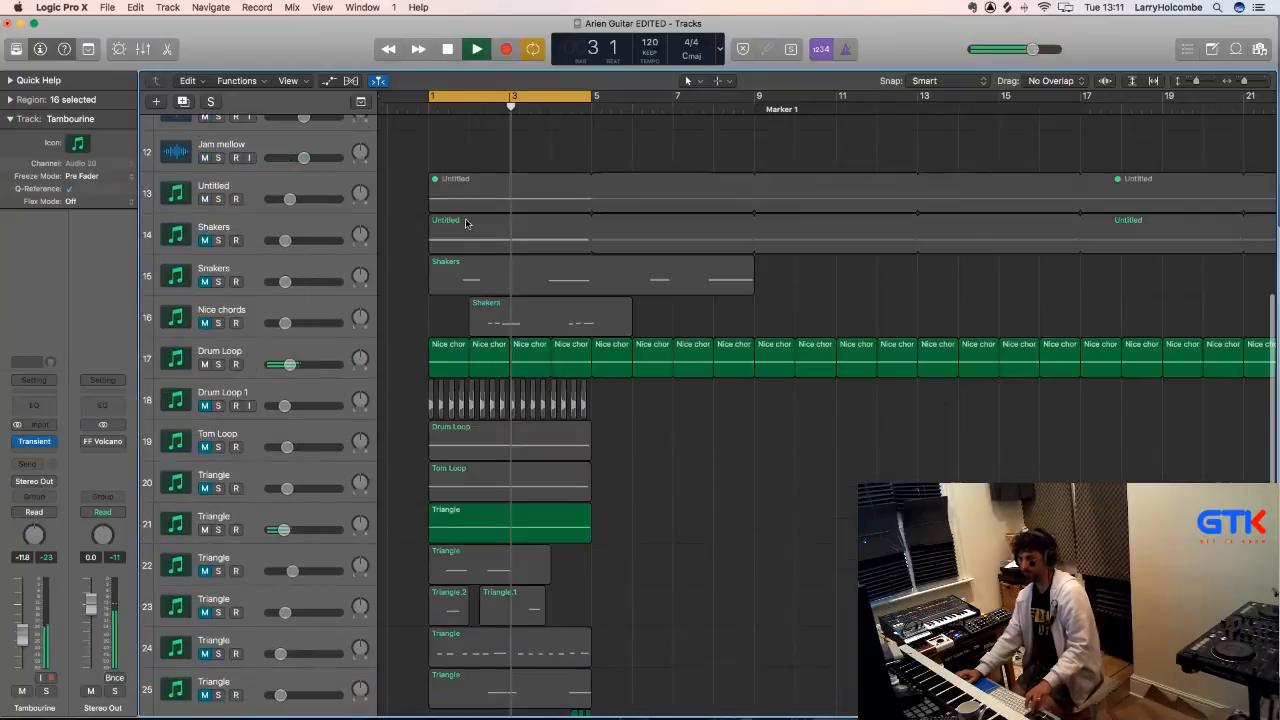
{"action": "left_click", "coordinate": [413, 158]}
{"action": "key", "text": "space"}
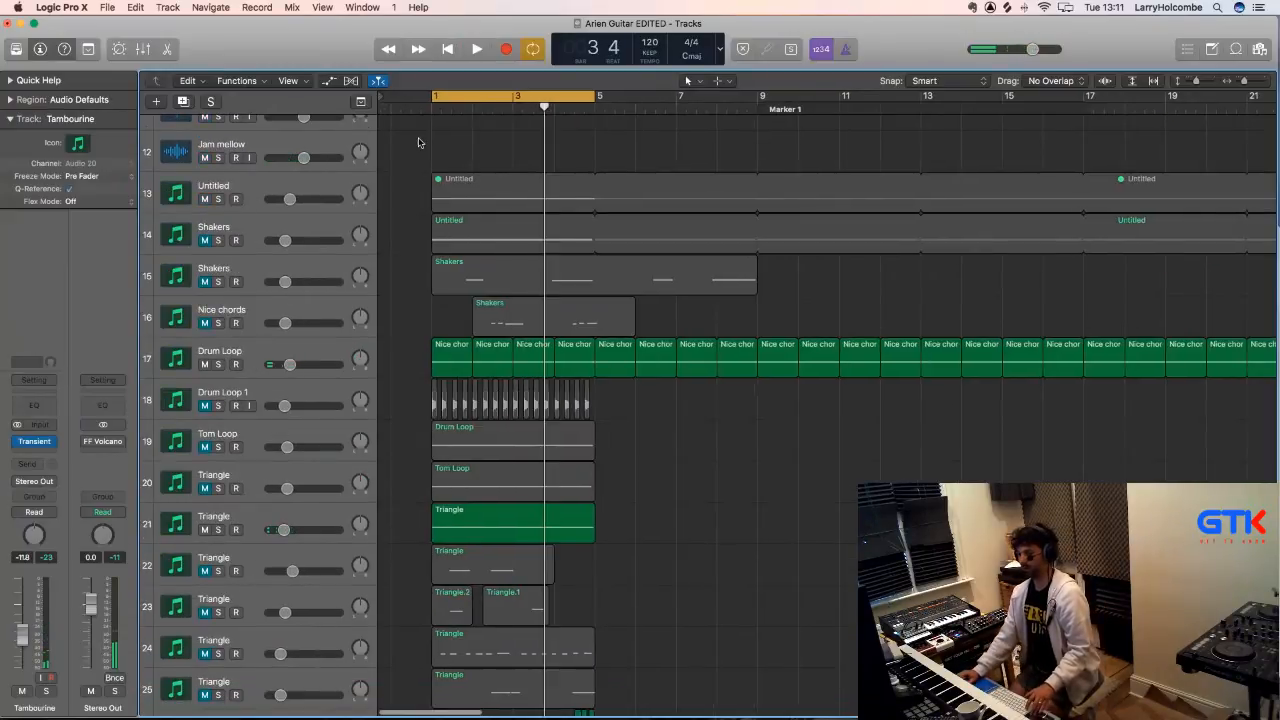
- Duplicate Triangle track 25 as an unmuted track and open the full list of Arcade kits on it
{"action": "scroll", "coordinate": [270, 541], "scroll_direction": "down", "scroll_amount": 4}
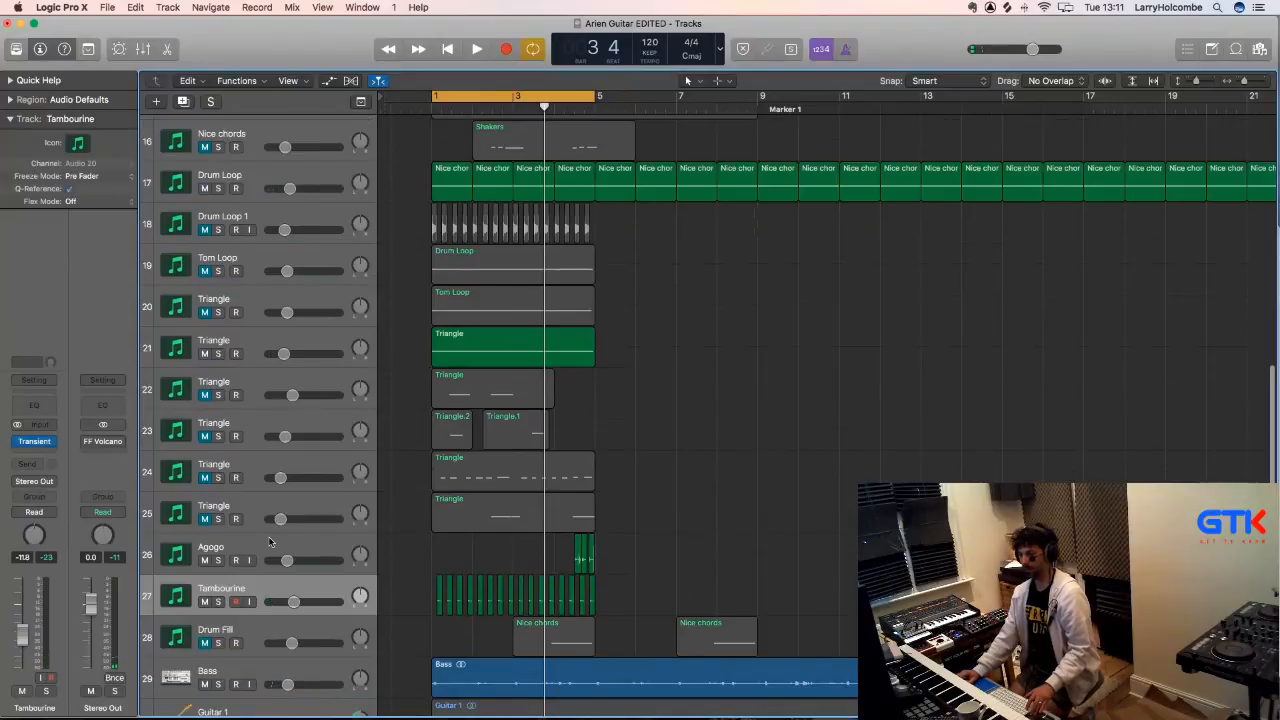
{"action": "left_click", "coordinate": [269, 508]}
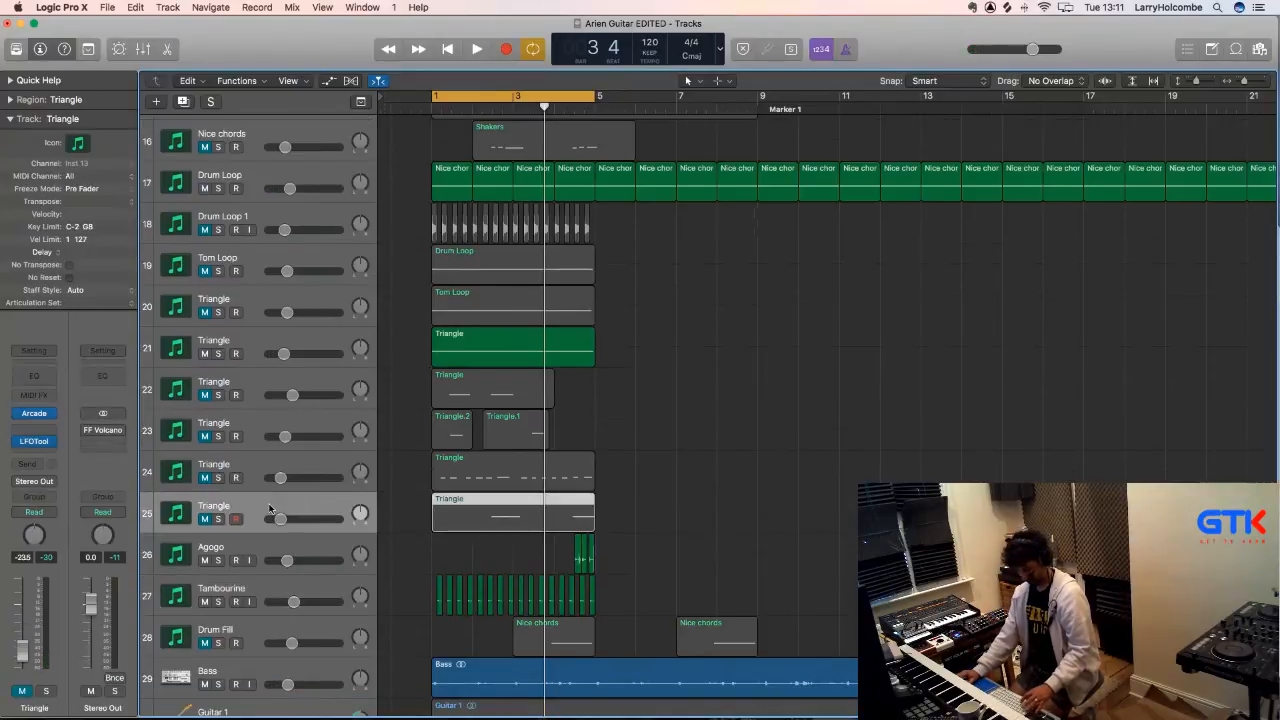
{"action": "key", "text": "super+d"}
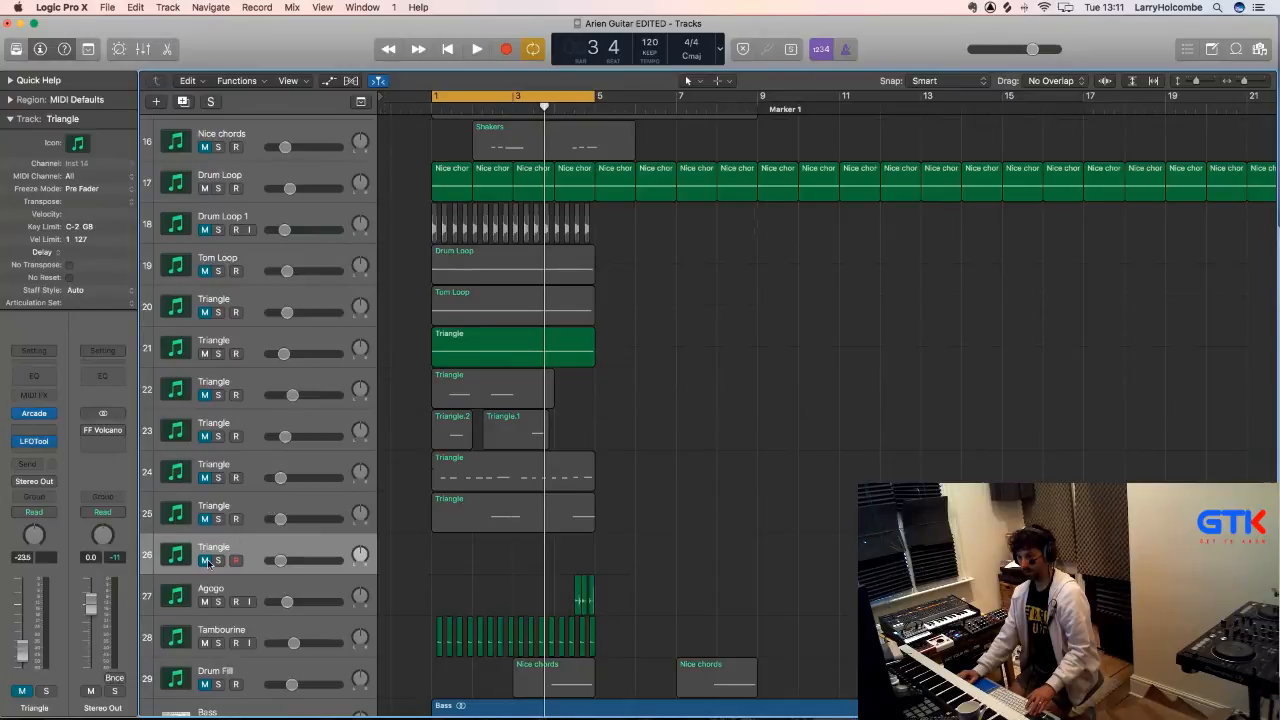
{"action": "left_click", "coordinate": [36, 416]}
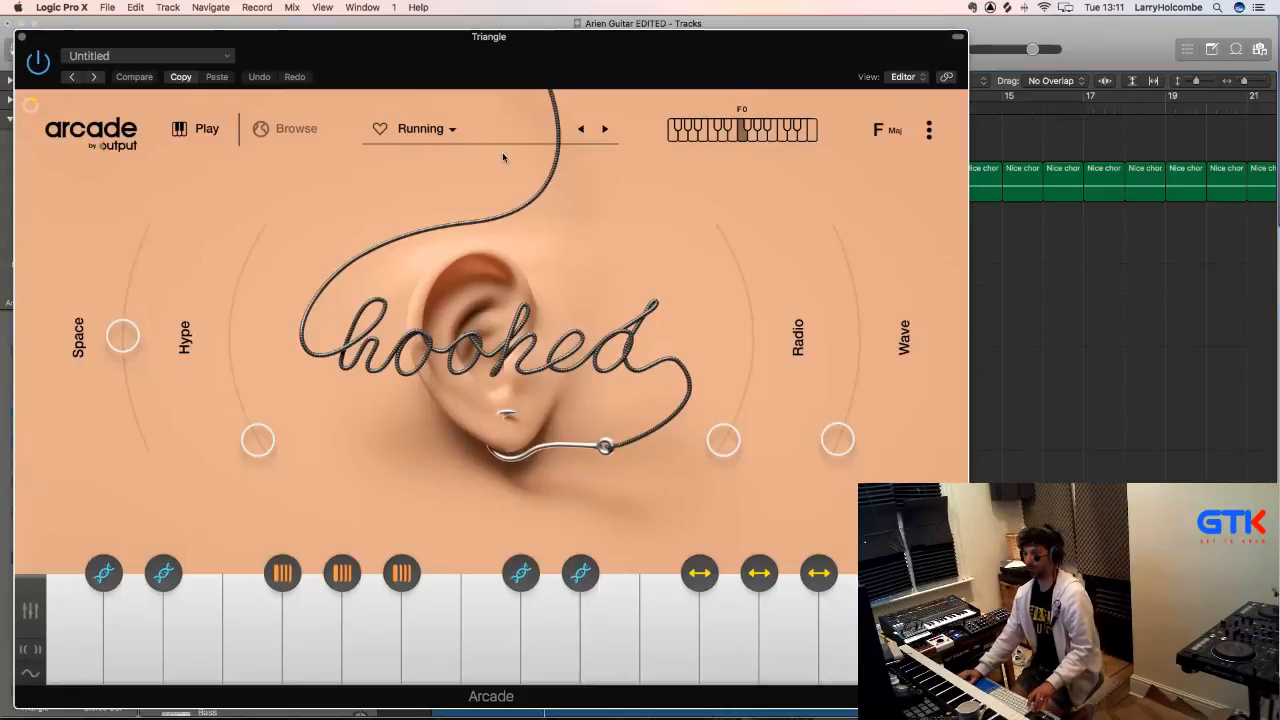
{"action": "left_click", "coordinate": [422, 131]}
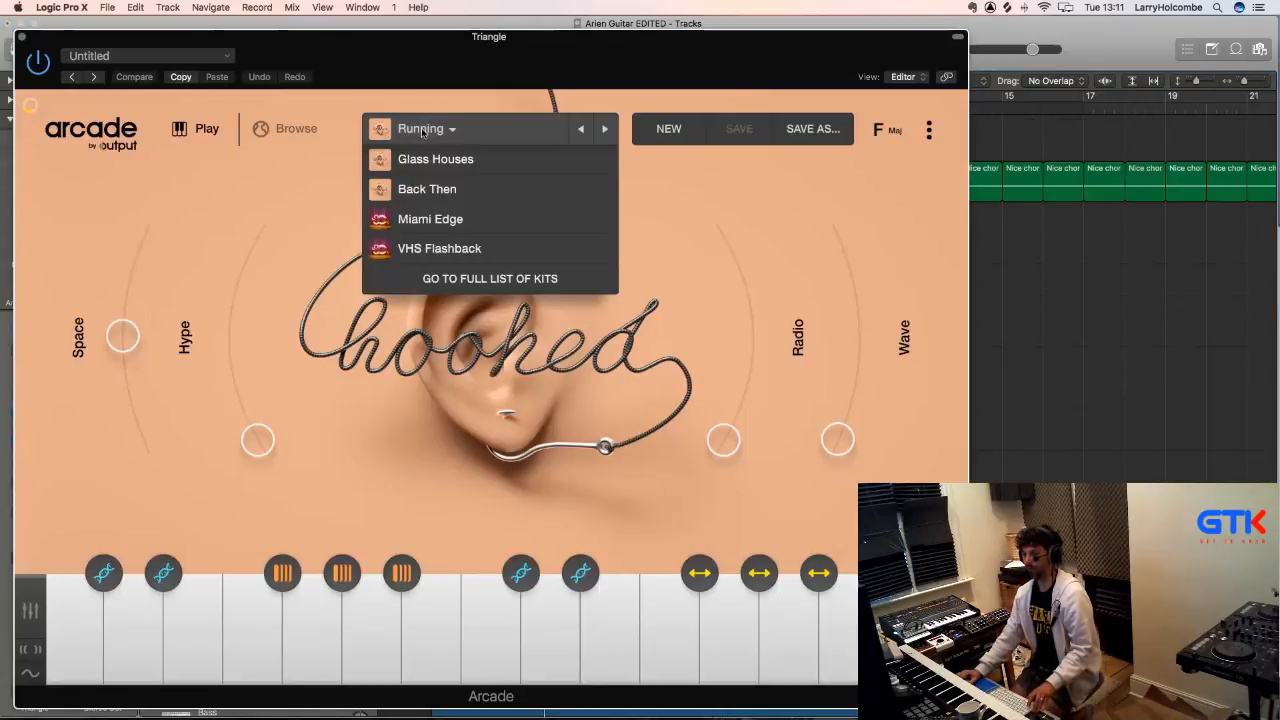
{"action": "left_click", "coordinate": [500, 277]}
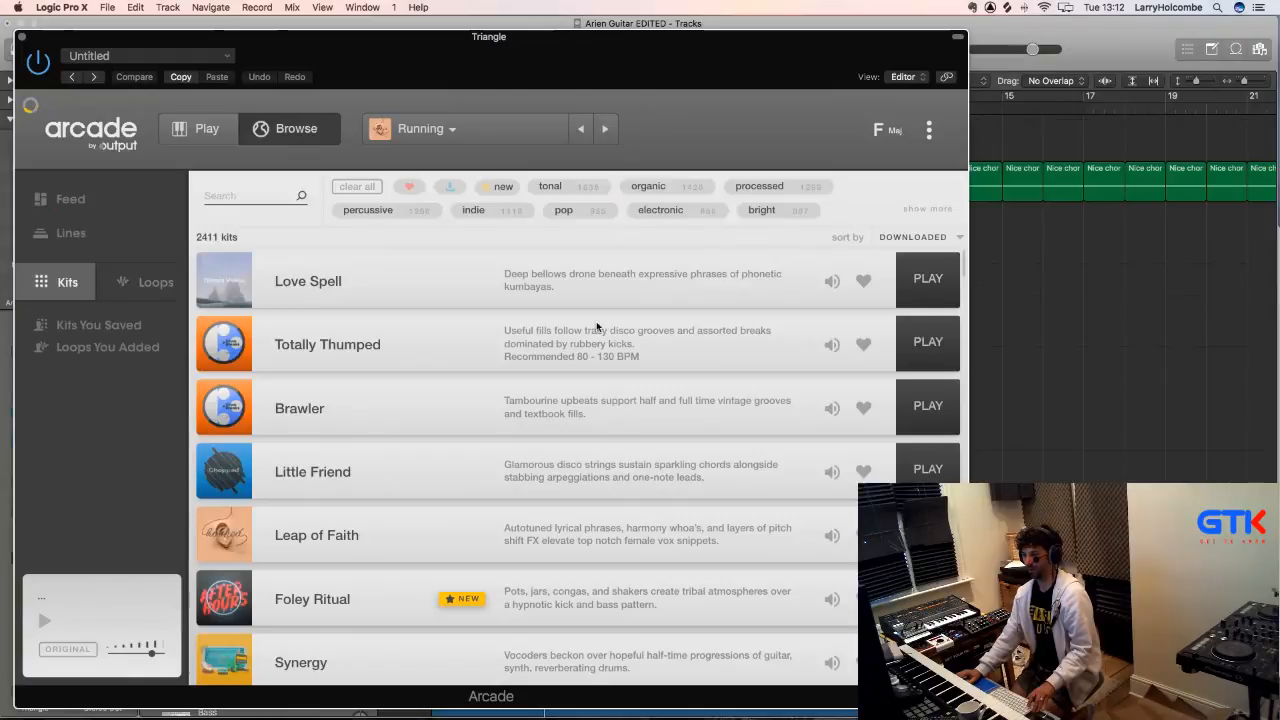
- Preview the Reassure Me kit in the Arcade kit list and start the arrangement's cycle playback
{"action": "scroll", "coordinate": [596, 326], "scroll_direction": "down", "scroll_amount": 2}
{"action": "scroll", "coordinate": [596, 326], "scroll_direction": "down", "scroll_amount": 10}
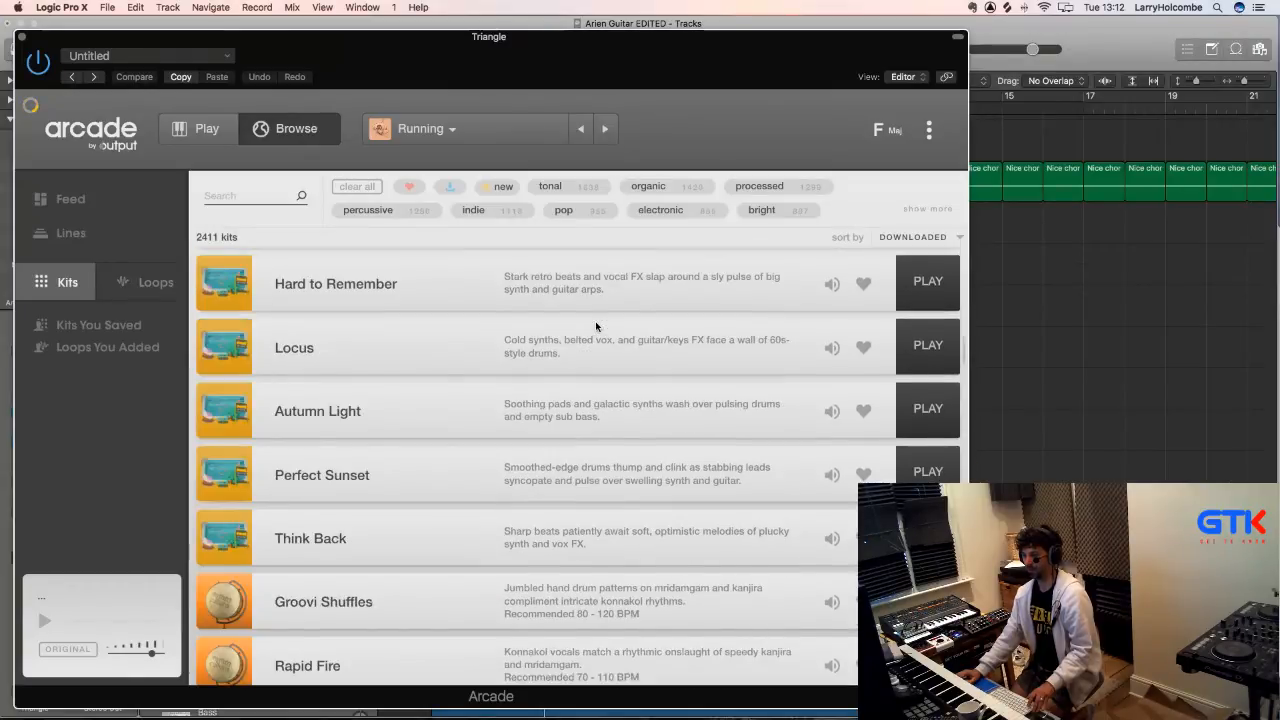
{"action": "scroll", "coordinate": [596, 326], "scroll_direction": "up", "scroll_amount": 10}
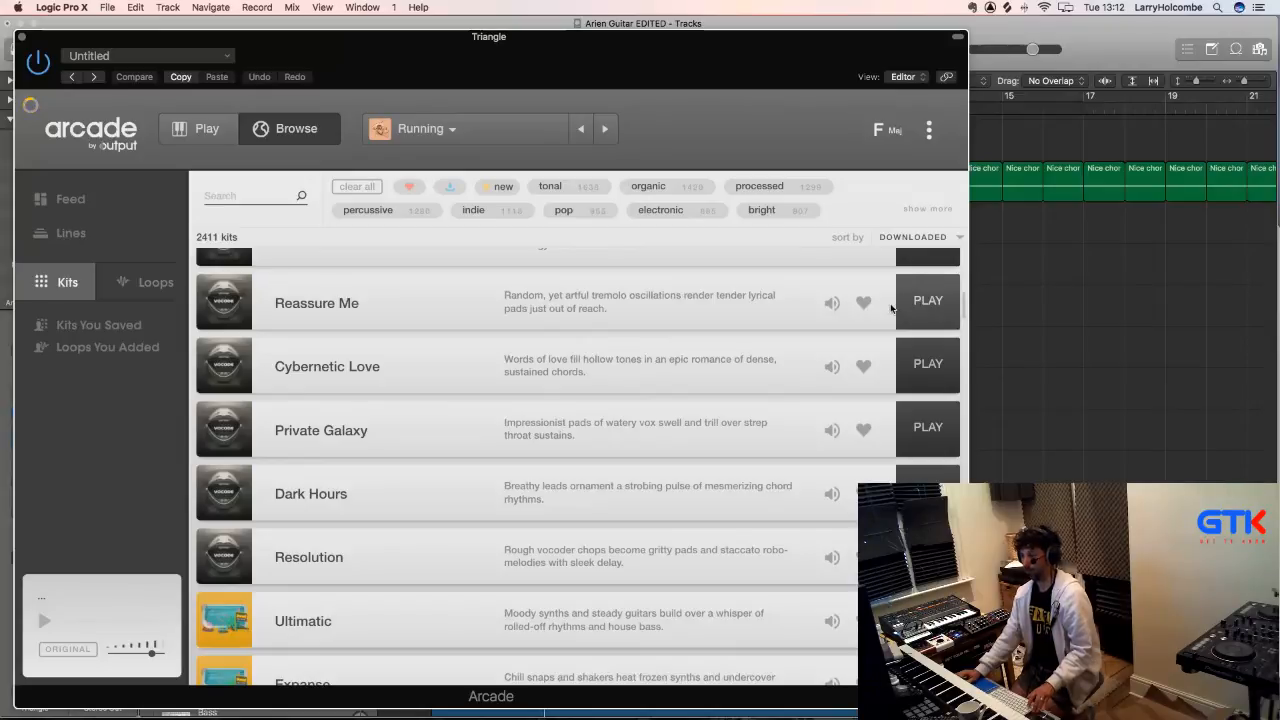
{"action": "left_click", "coordinate": [831, 304]}
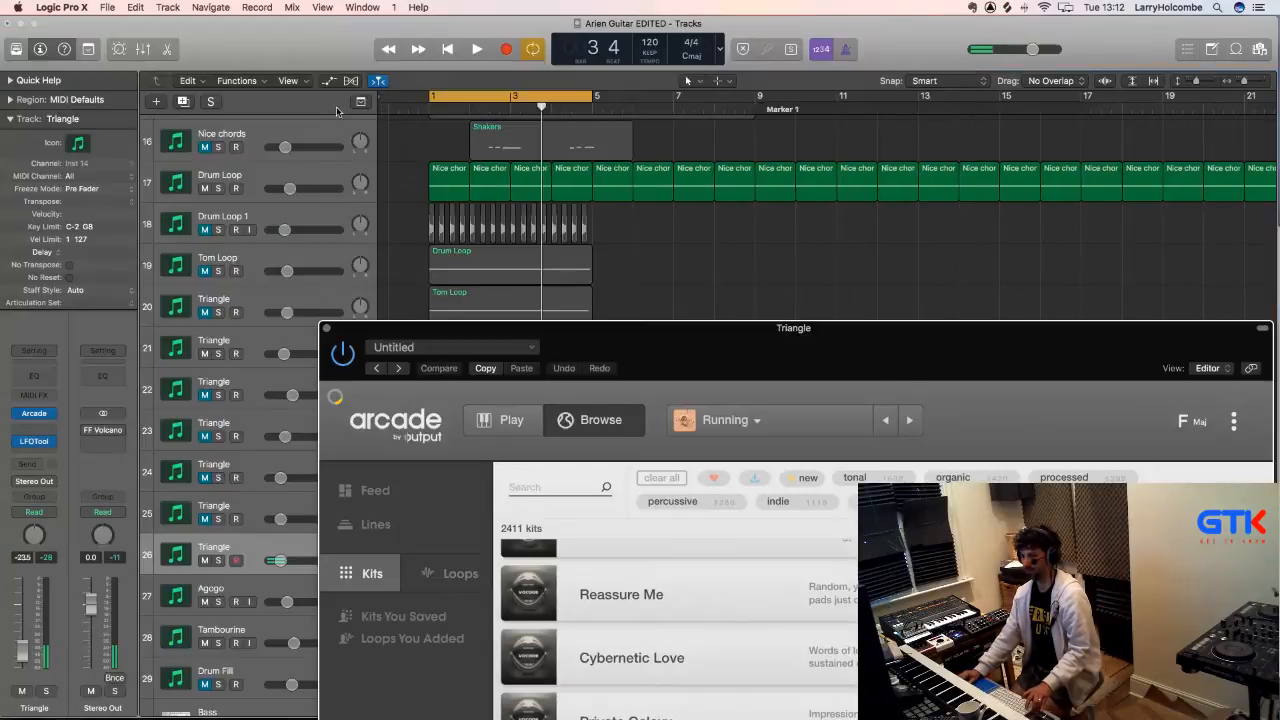
{"action": "key", "text": "space"}
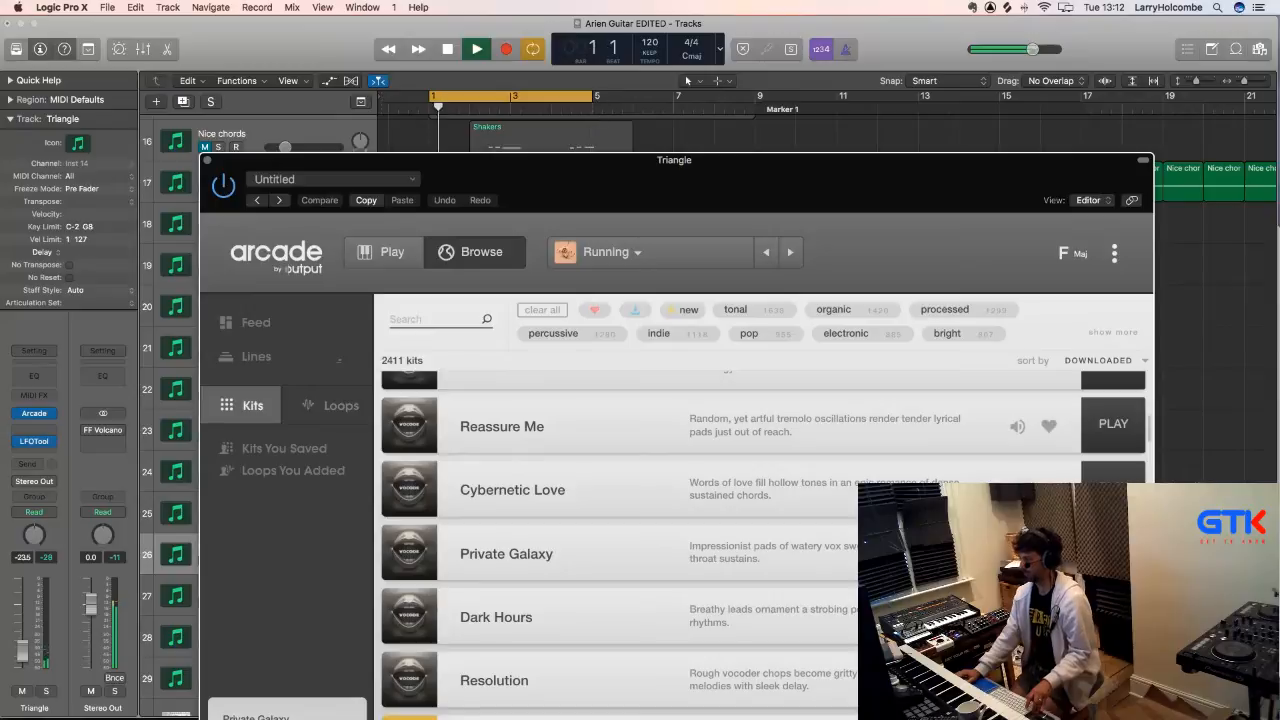
- Preview the Over U, Dark Hours, Private Galaxy and Reassure Me kits against the playing arrangement
{"action": "scroll", "coordinate": [760, 540], "scroll_direction": "down", "scroll_amount": 2}
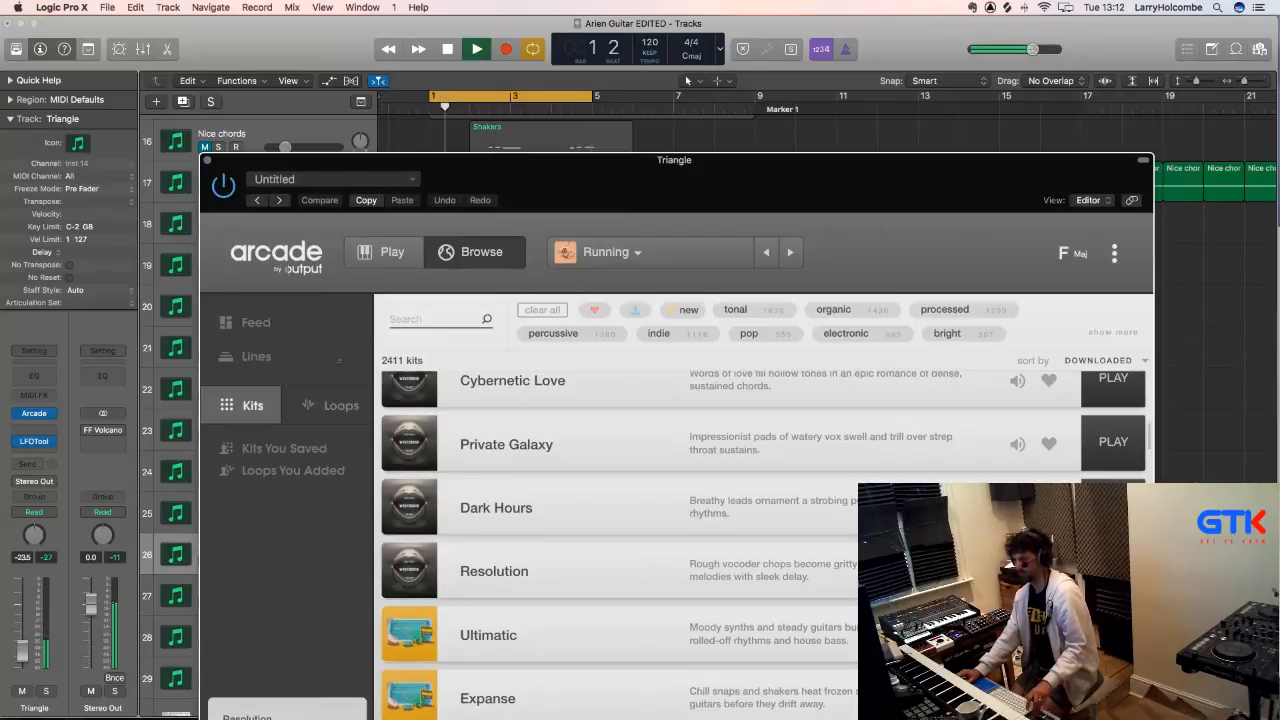
{"action": "scroll", "coordinate": [760, 545], "scroll_direction": "up", "scroll_amount": 3}
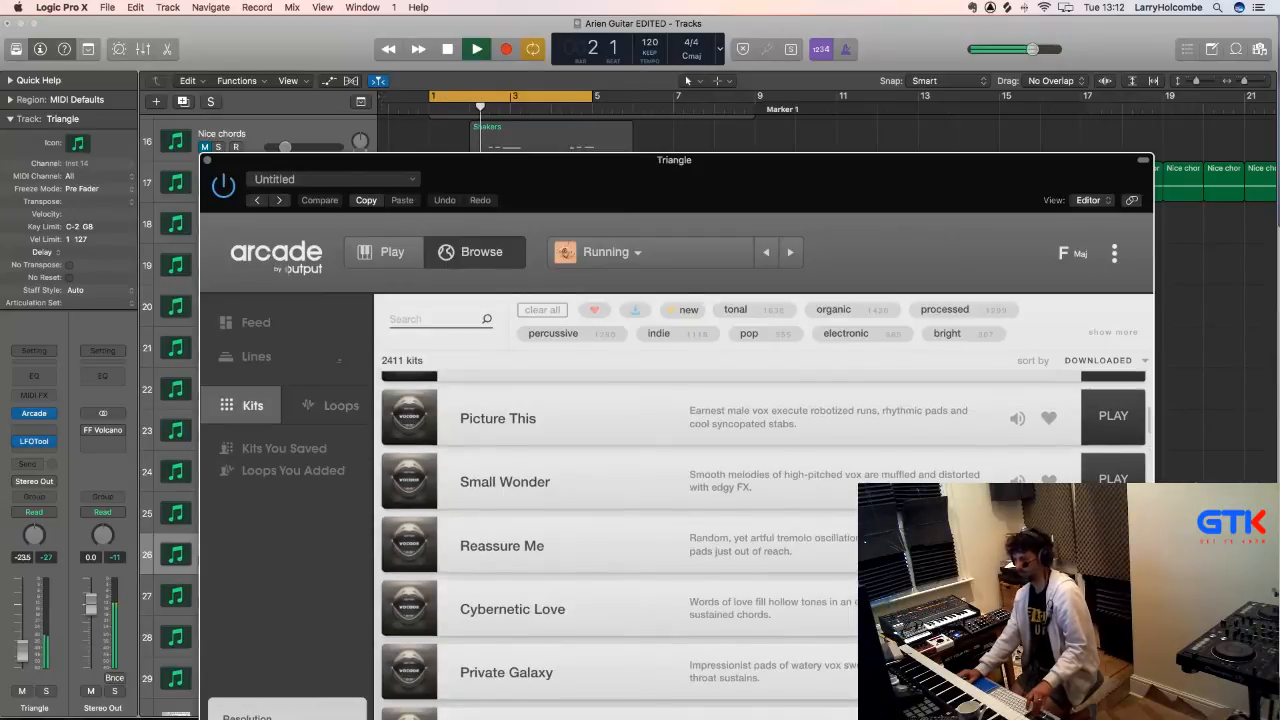
{"action": "scroll", "coordinate": [760, 545], "scroll_direction": "up", "scroll_amount": 3}
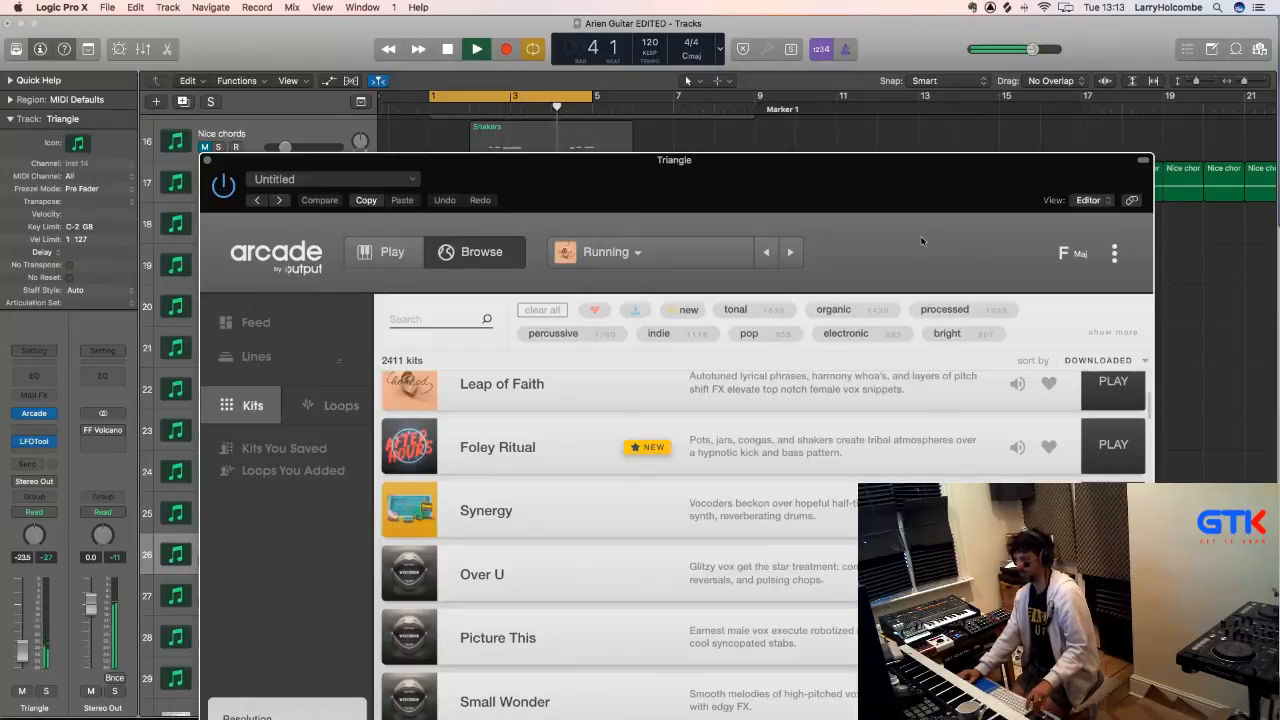
{"action": "left_click_drag", "start_coordinate": [685, 160], "coordinate": [692, 97]}
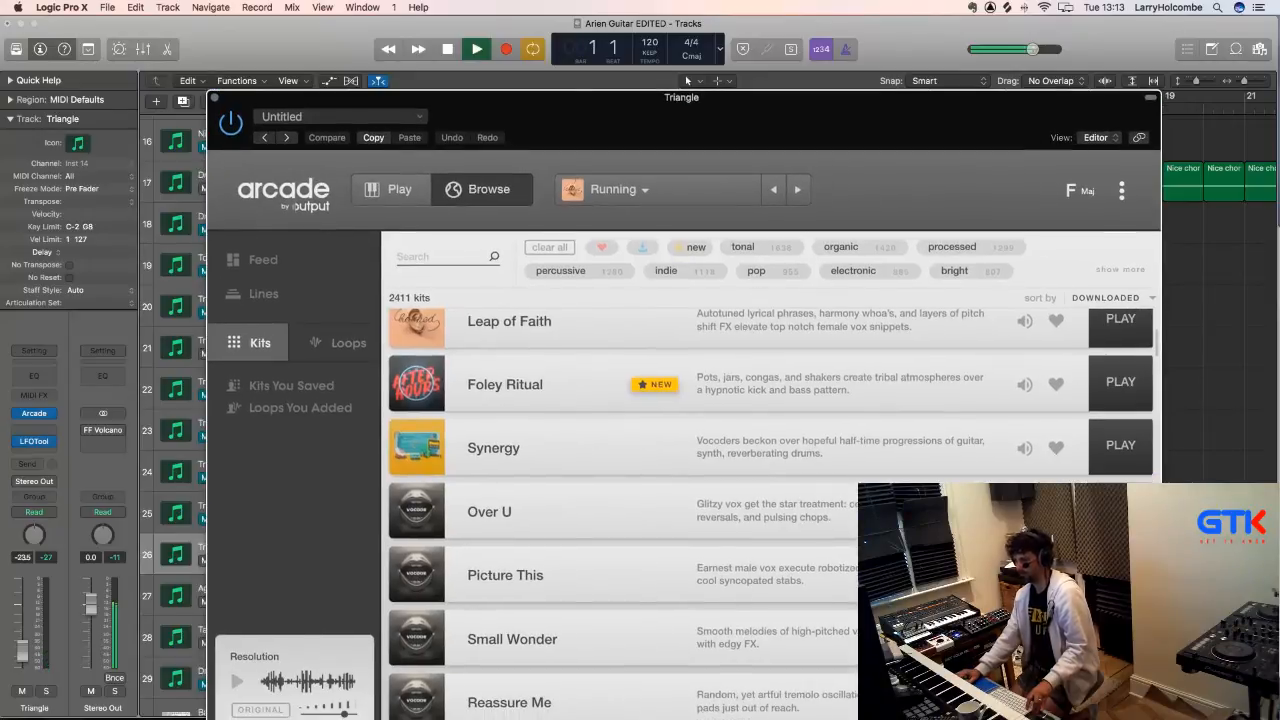
{"action": "scroll", "coordinate": [770, 514], "scroll_direction": "down", "scroll_amount": 10}
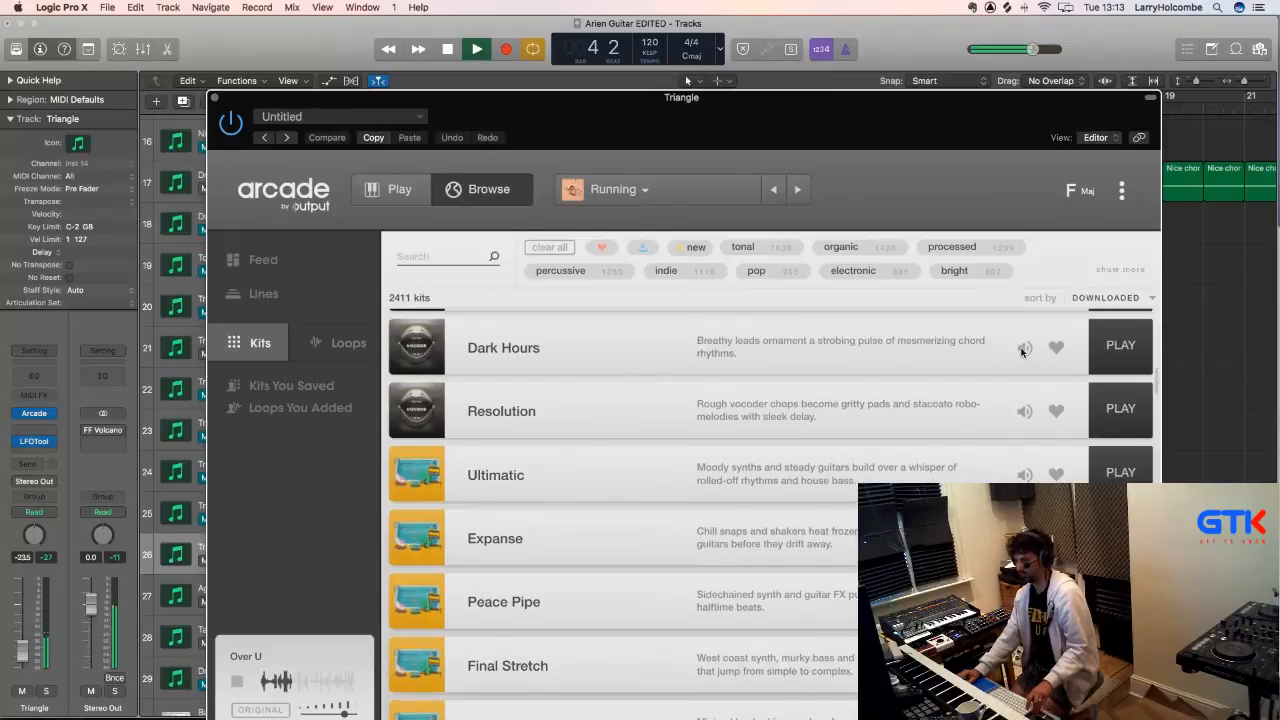
{"action": "left_click", "coordinate": [1023, 348]}
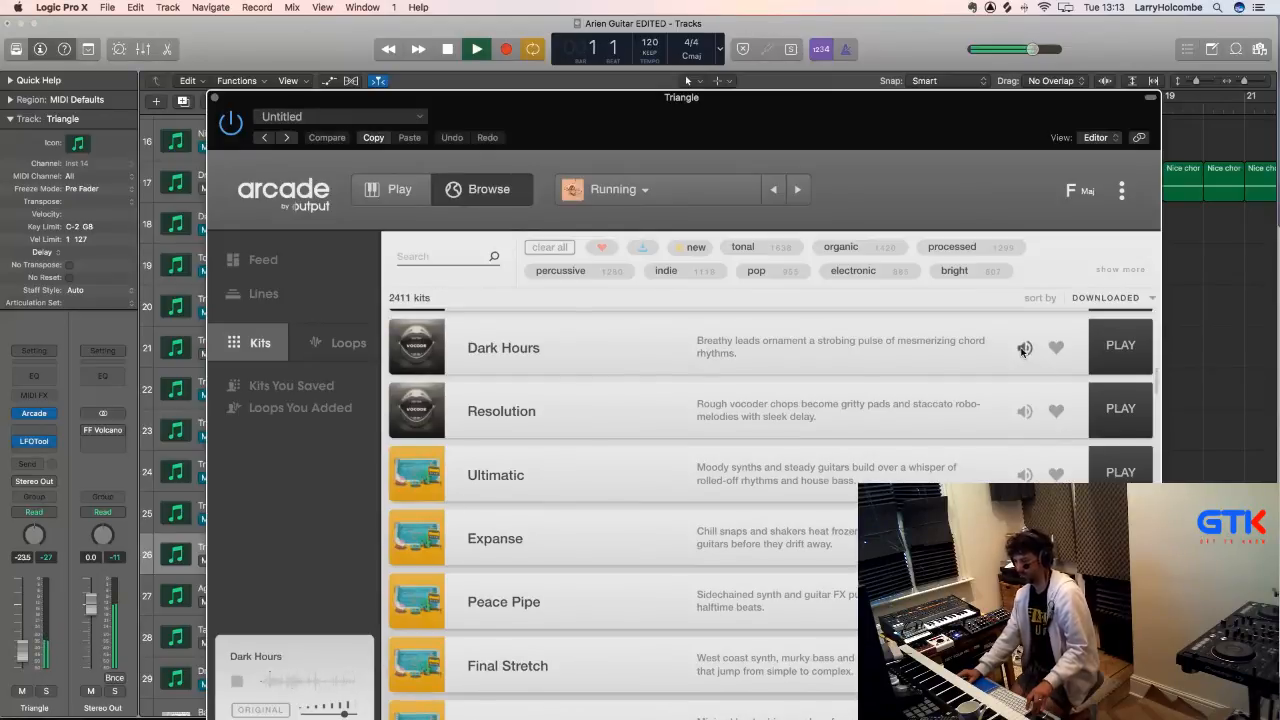
{"action": "scroll", "coordinate": [1024, 370], "scroll_direction": "up", "scroll_amount": 3}
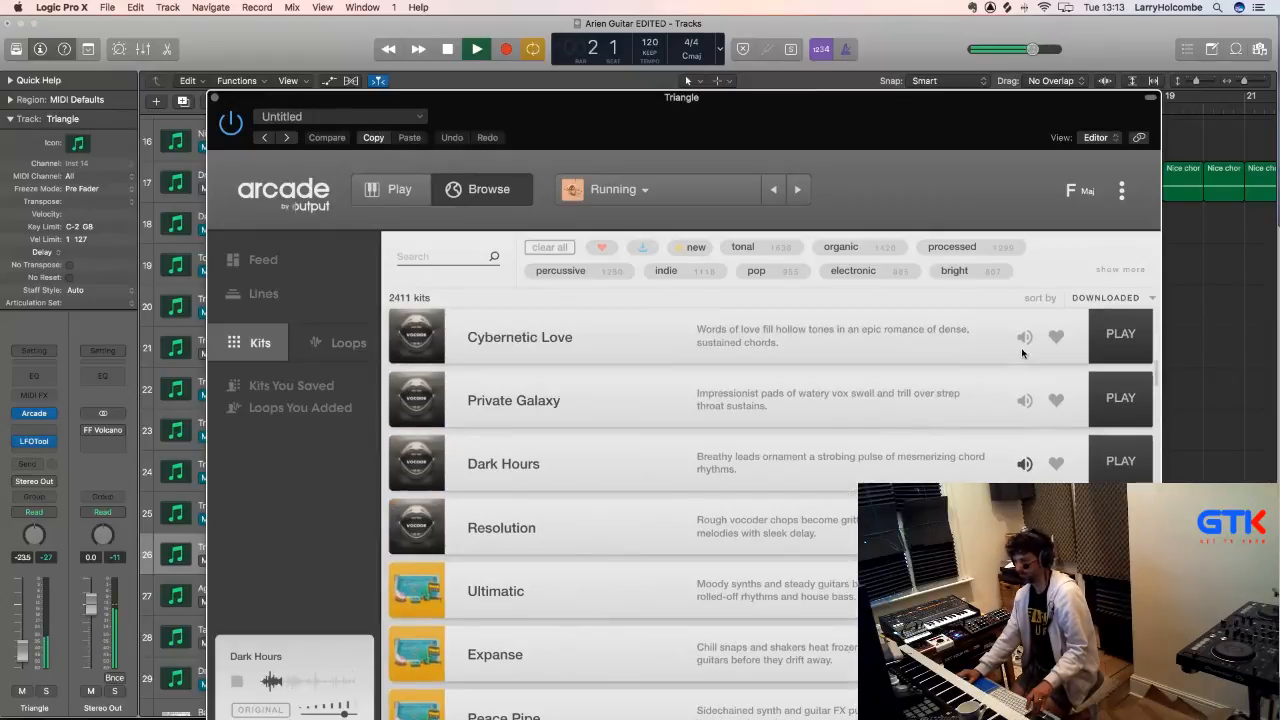
{"action": "left_click", "coordinate": [1025, 401]}
{"action": "scroll", "coordinate": [1025, 402], "scroll_direction": "up", "scroll_amount": 3}
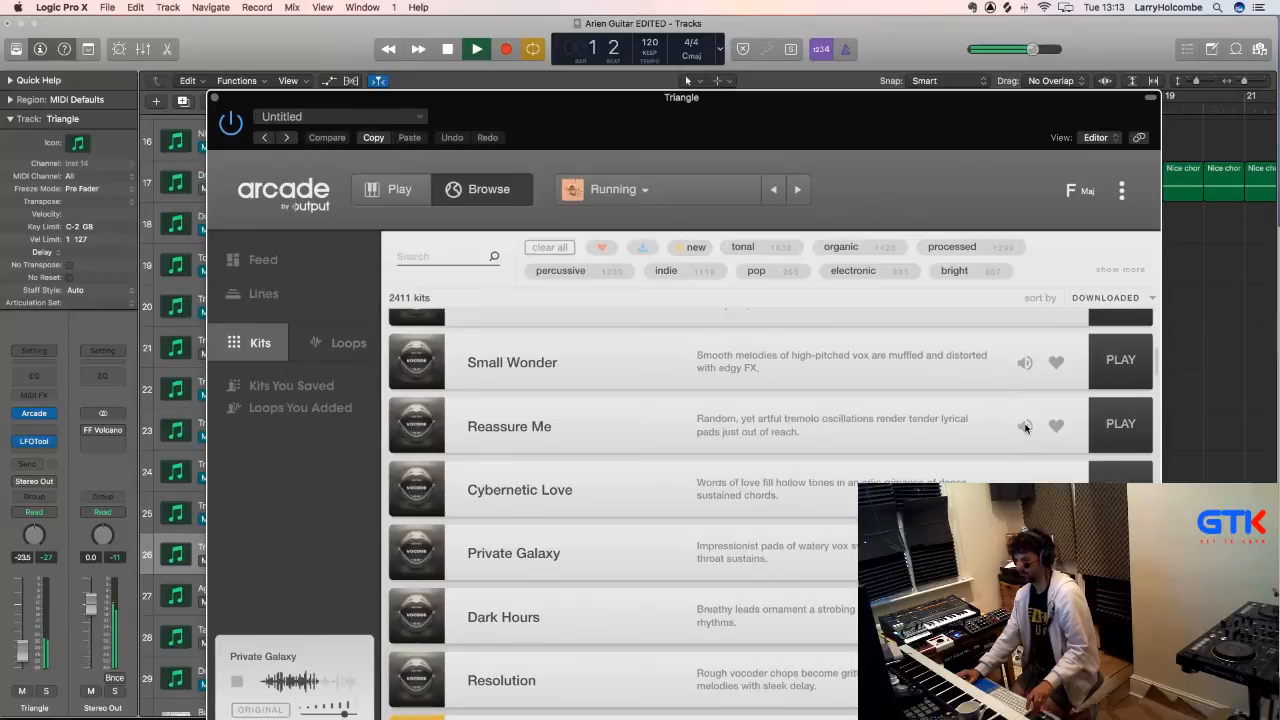
{"action": "left_click", "coordinate": [1025, 426]}
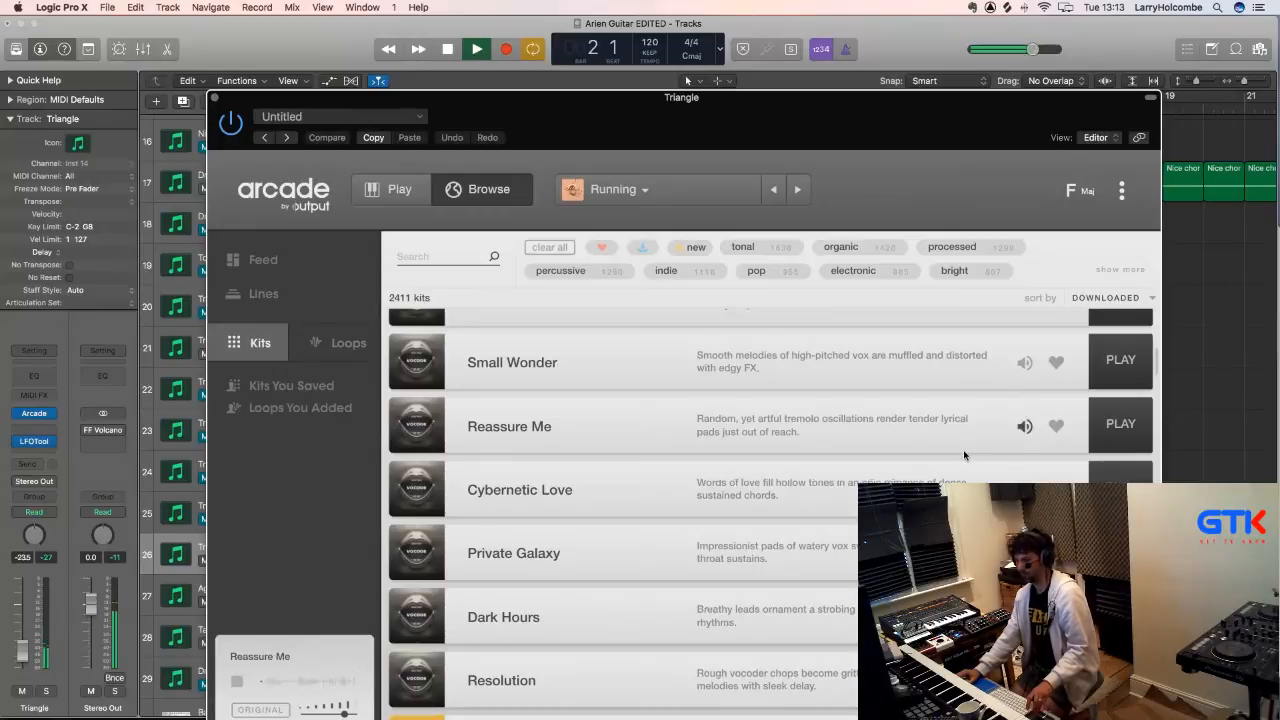
- Browse the full Arcade kit list and preview the Love Spell, Little Friend and Small Wonder kits during playback
{"action": "scroll", "coordinate": [964, 454], "scroll_direction": "down", "scroll_amount": 15}
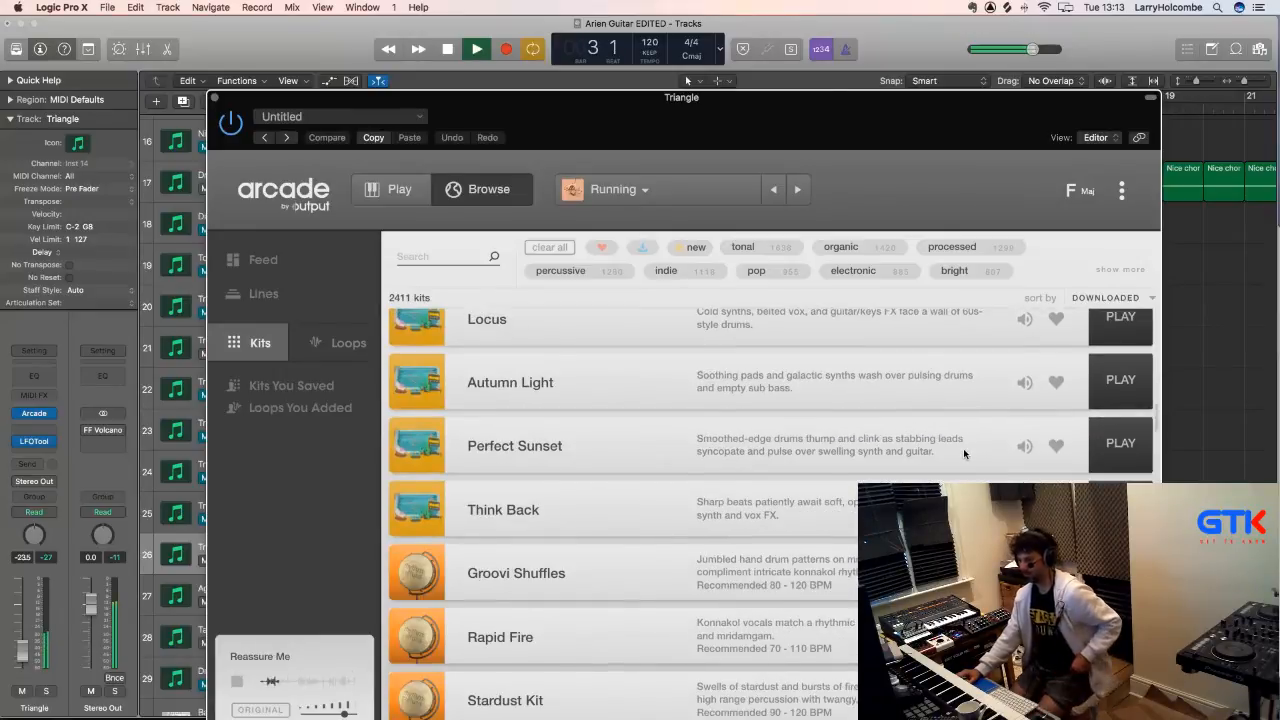
{"action": "scroll", "coordinate": [964, 454], "scroll_direction": "down", "scroll_amount": 10}
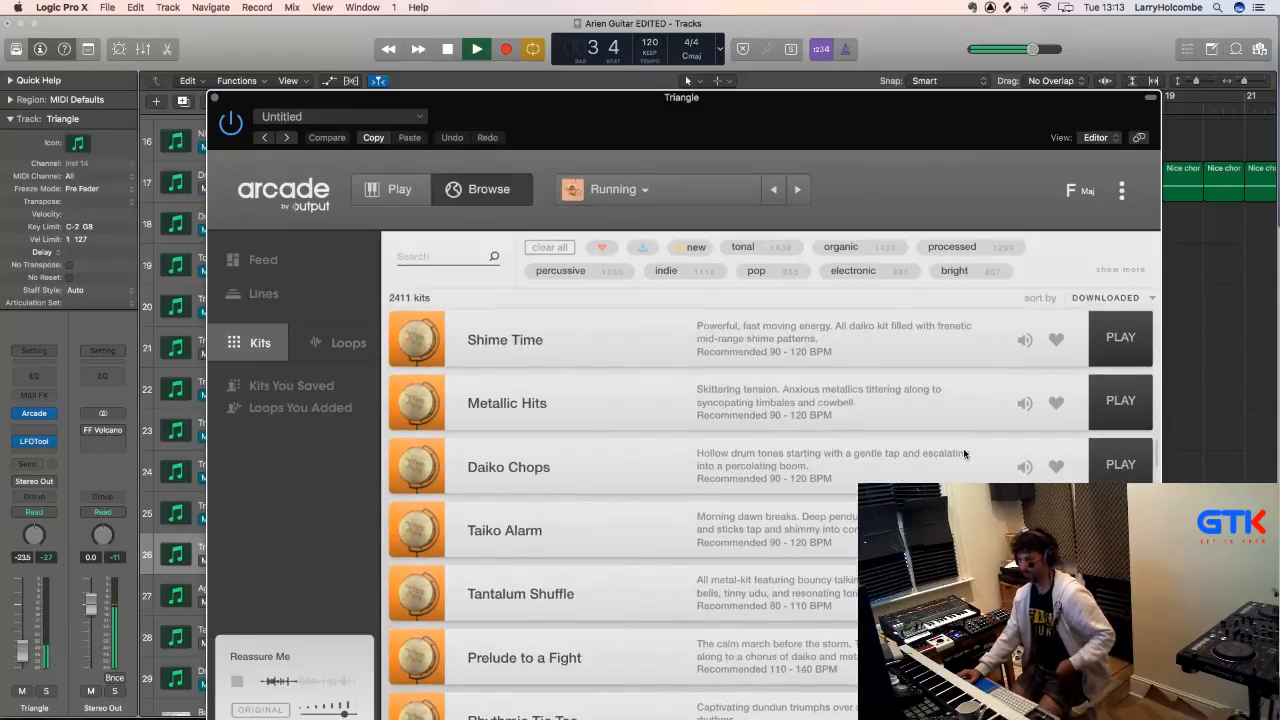
{"action": "scroll", "coordinate": [963, 453], "scroll_direction": "down", "scroll_amount": 10}
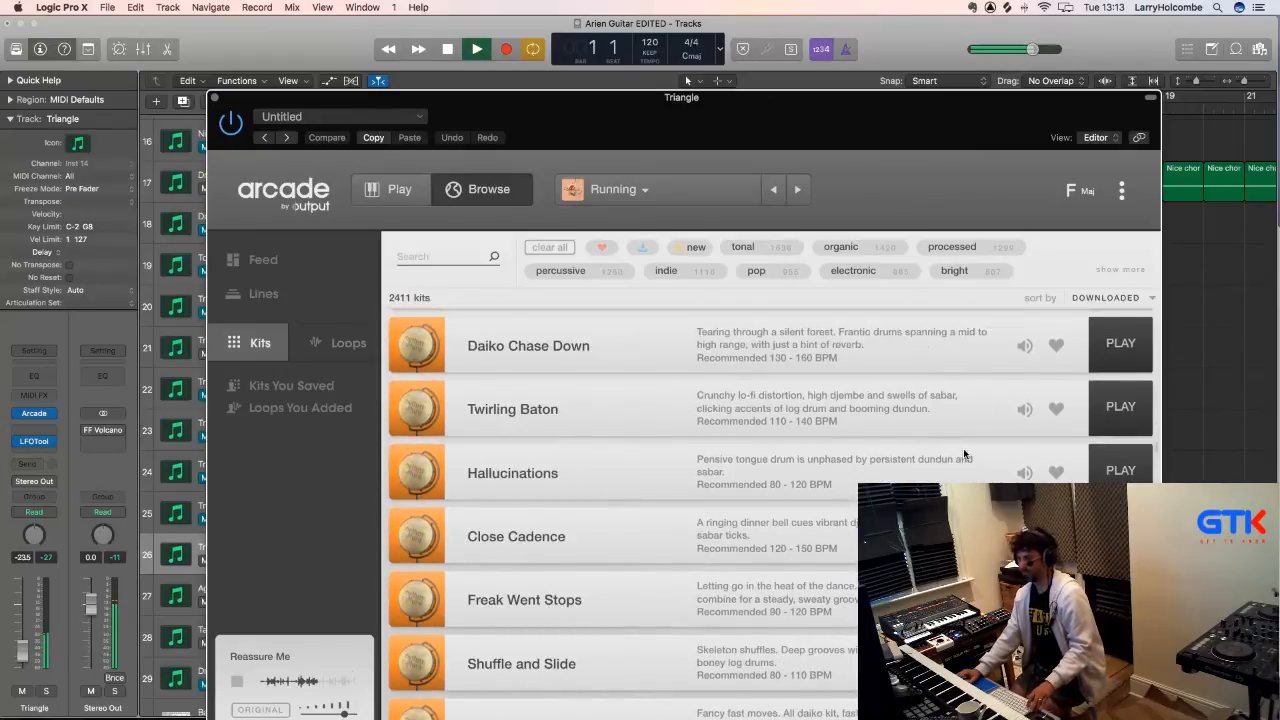
{"action": "scroll", "coordinate": [963, 453], "scroll_direction": "down", "scroll_amount": 15}
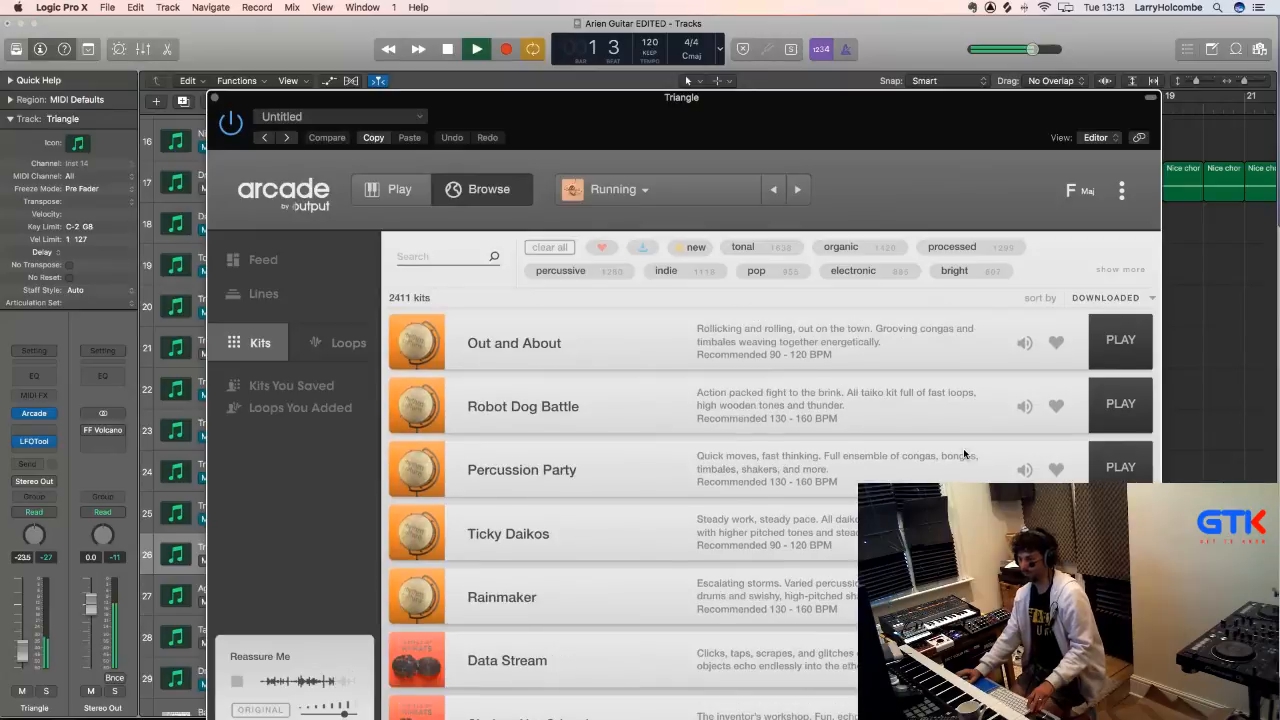
{"action": "scroll", "coordinate": [963, 448], "scroll_direction": "down", "scroll_amount": 10}
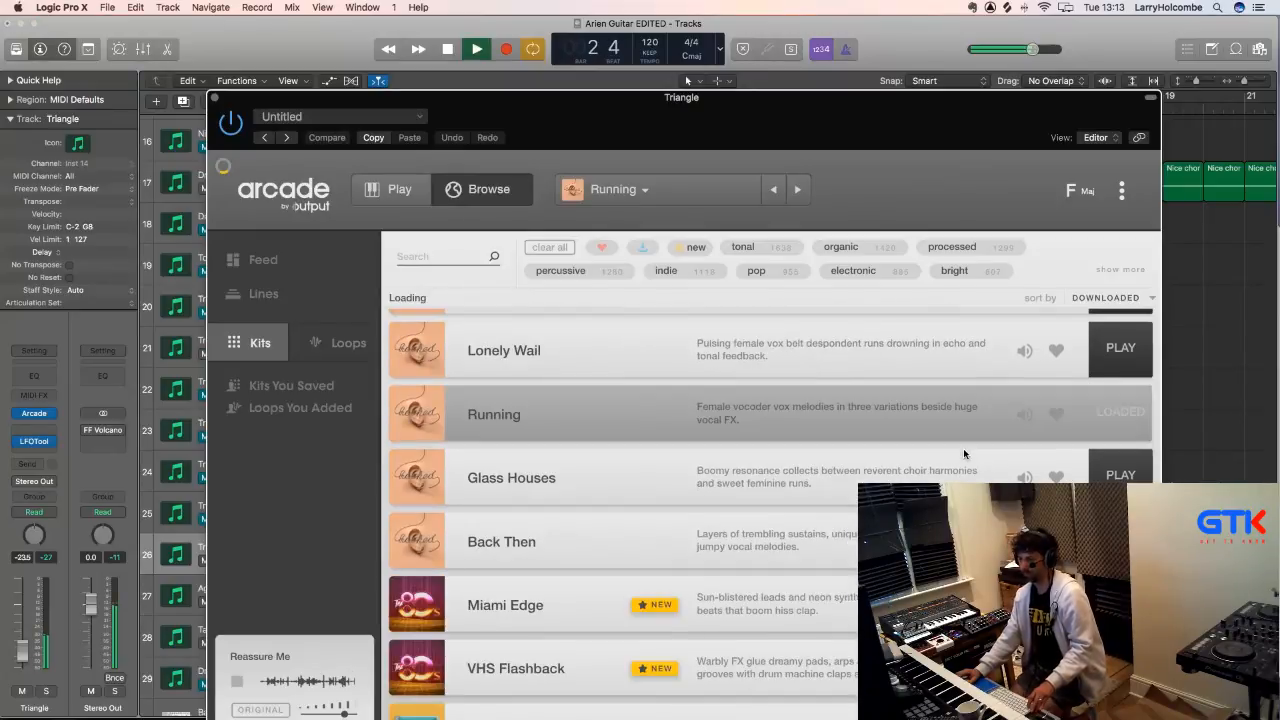
{"action": "scroll", "coordinate": [963, 448], "scroll_direction": "down", "scroll_amount": 8}
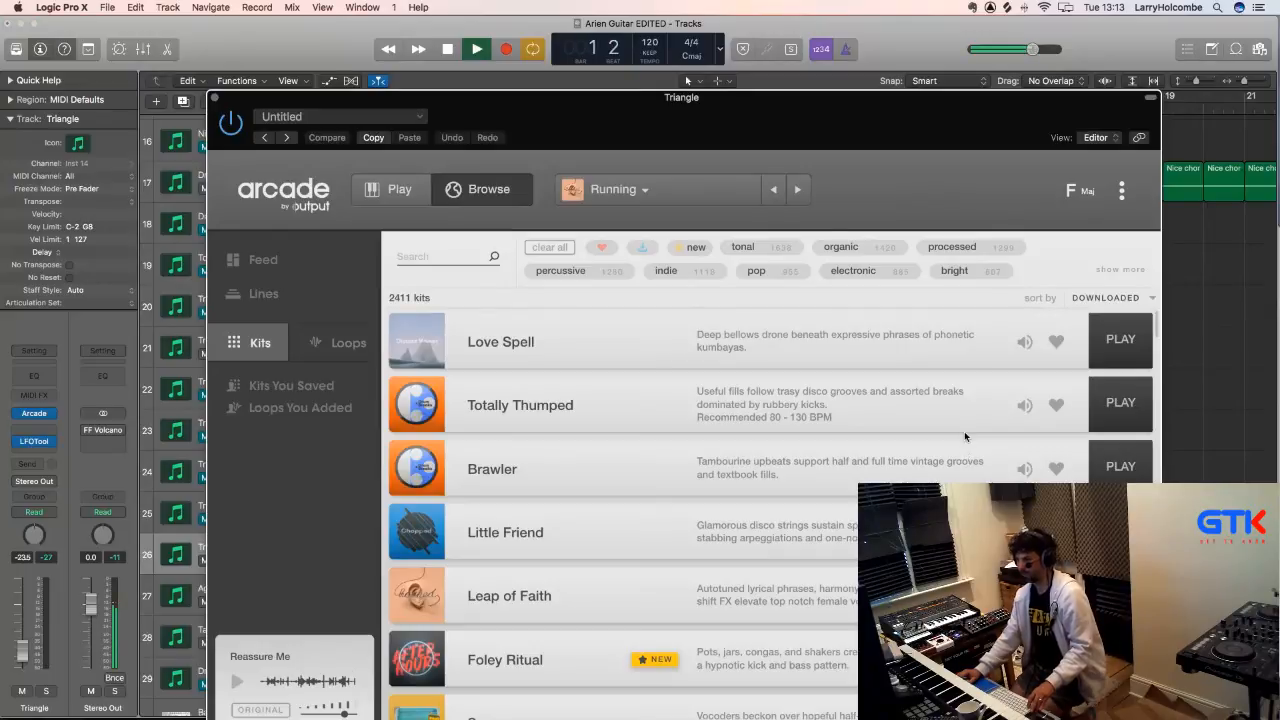
{"action": "left_click", "coordinate": [1024, 342]}
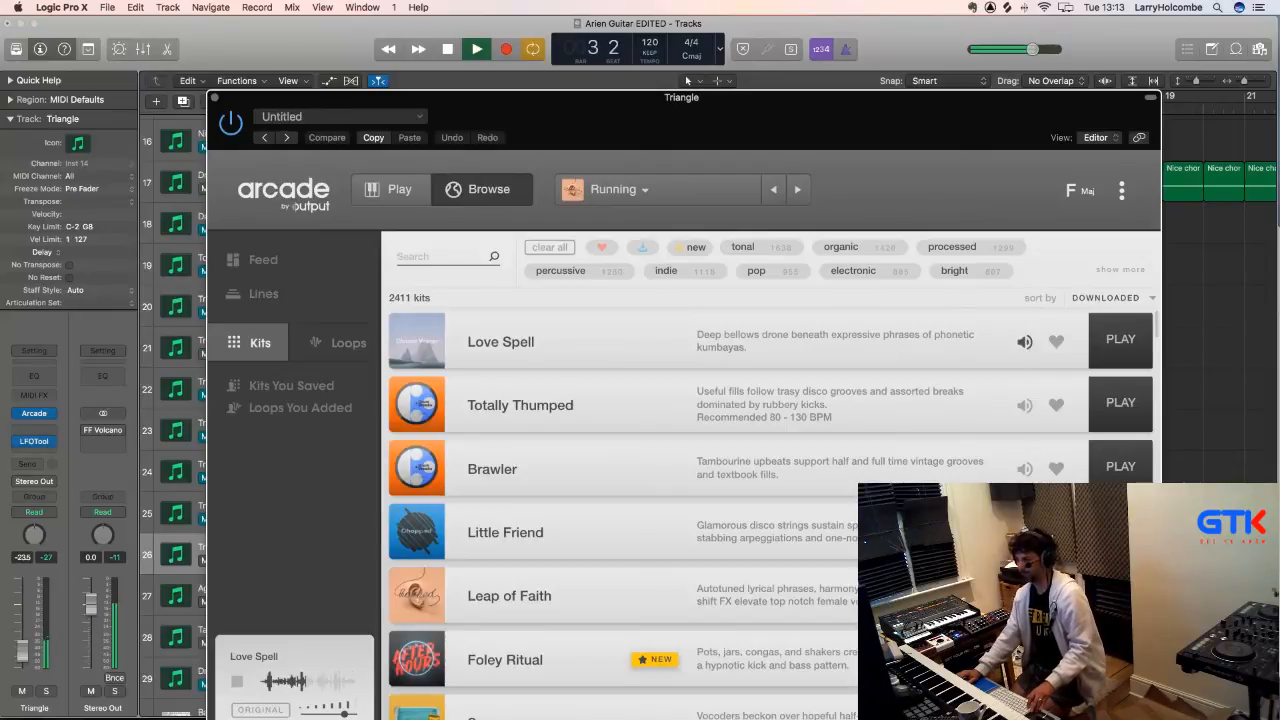
{"action": "scroll", "coordinate": [770, 500], "scroll_direction": "down", "scroll_amount": 1}
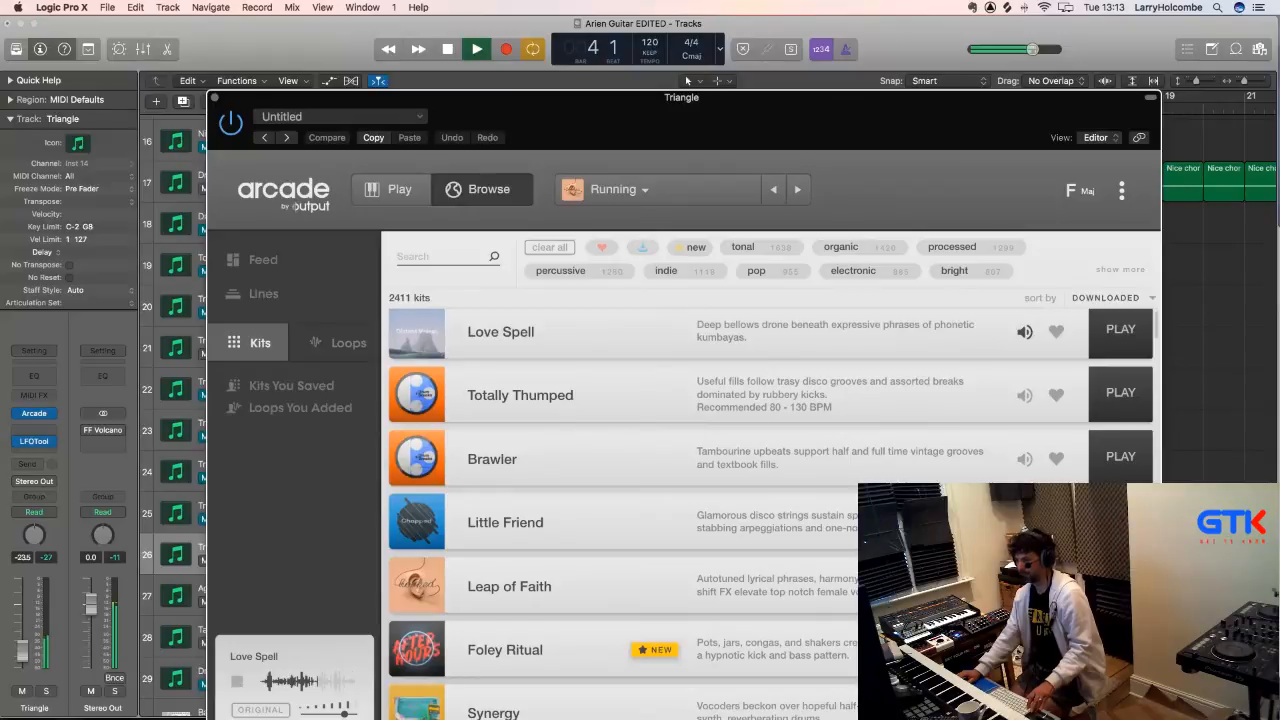
{"action": "left_click", "coordinate": [1025, 522]}
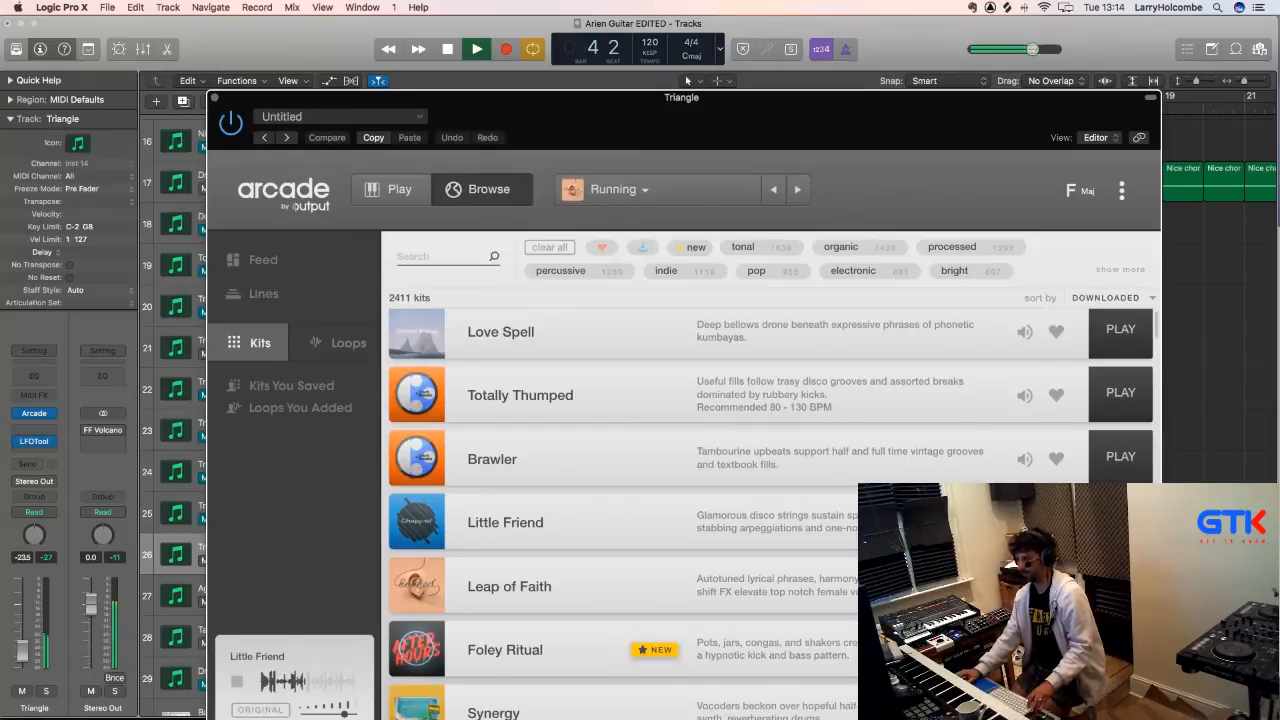
{"action": "scroll", "coordinate": [770, 500], "scroll_direction": "down", "scroll_amount": 3}
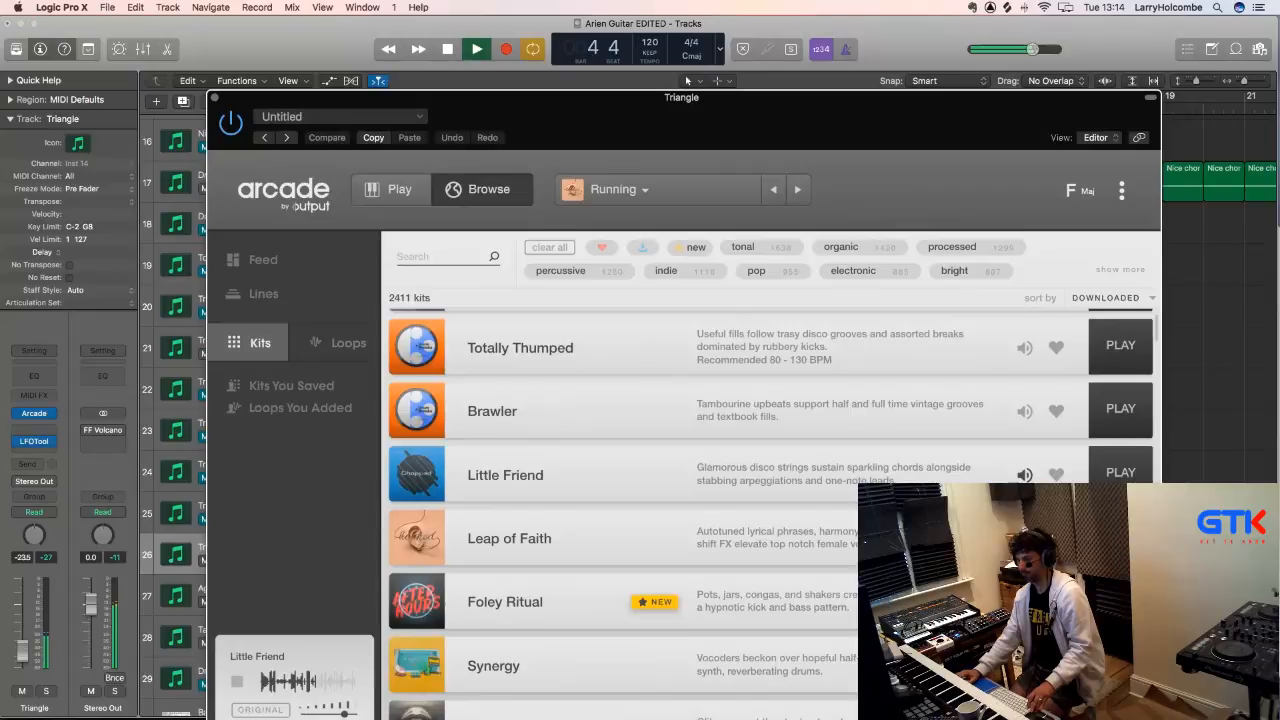
{"action": "scroll", "coordinate": [770, 500], "scroll_direction": "down", "scroll_amount": 4}
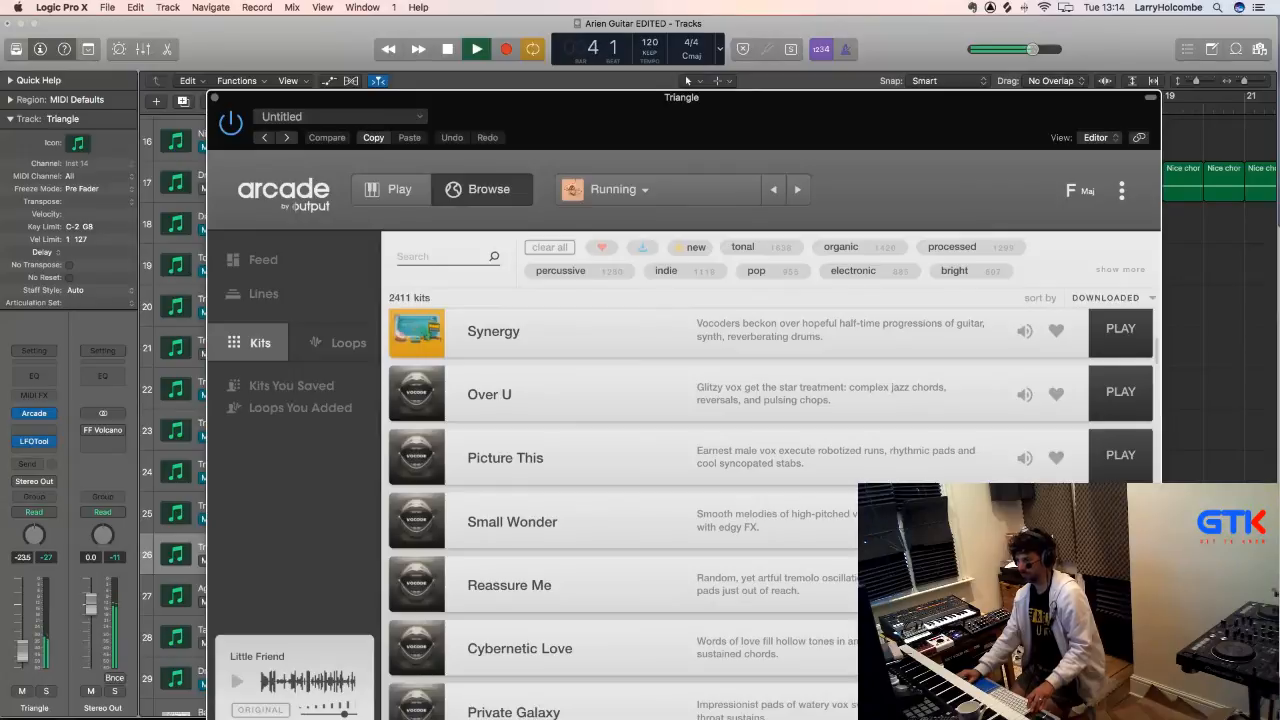
{"action": "left_click", "coordinate": [1025, 522]}
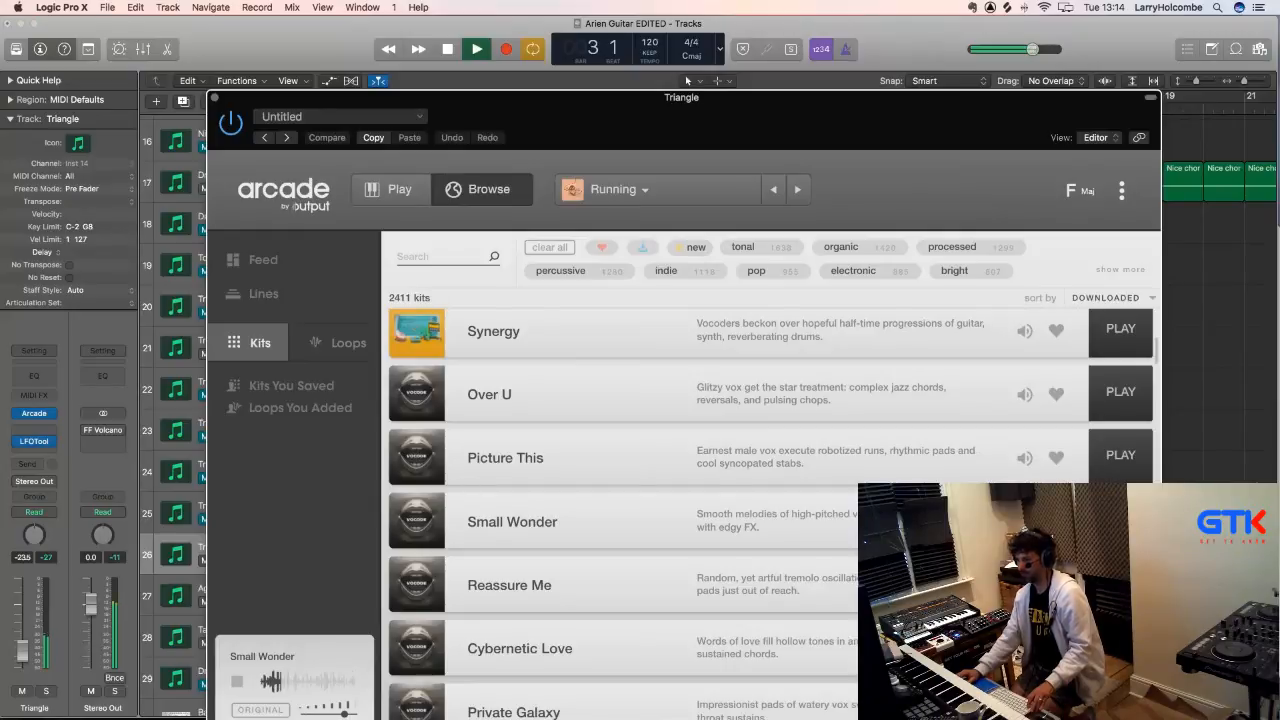
- Preview the Final Stretch kit and load it on Triangle track 26
{"action": "scroll", "coordinate": [620, 500], "scroll_direction": "down", "scroll_amount": 5}
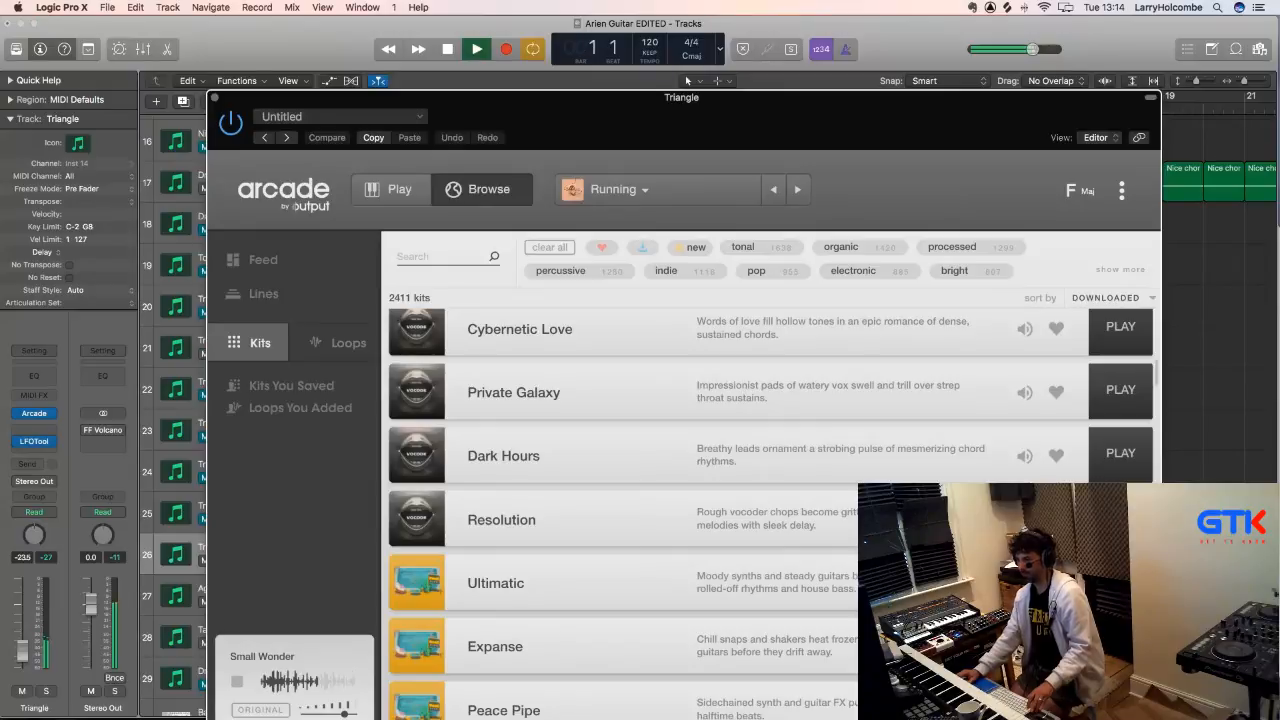
{"action": "scroll", "coordinate": [770, 500], "scroll_direction": "down", "scroll_amount": 5}
{"action": "scroll", "coordinate": [770, 500], "scroll_direction": "down", "scroll_amount": 1}
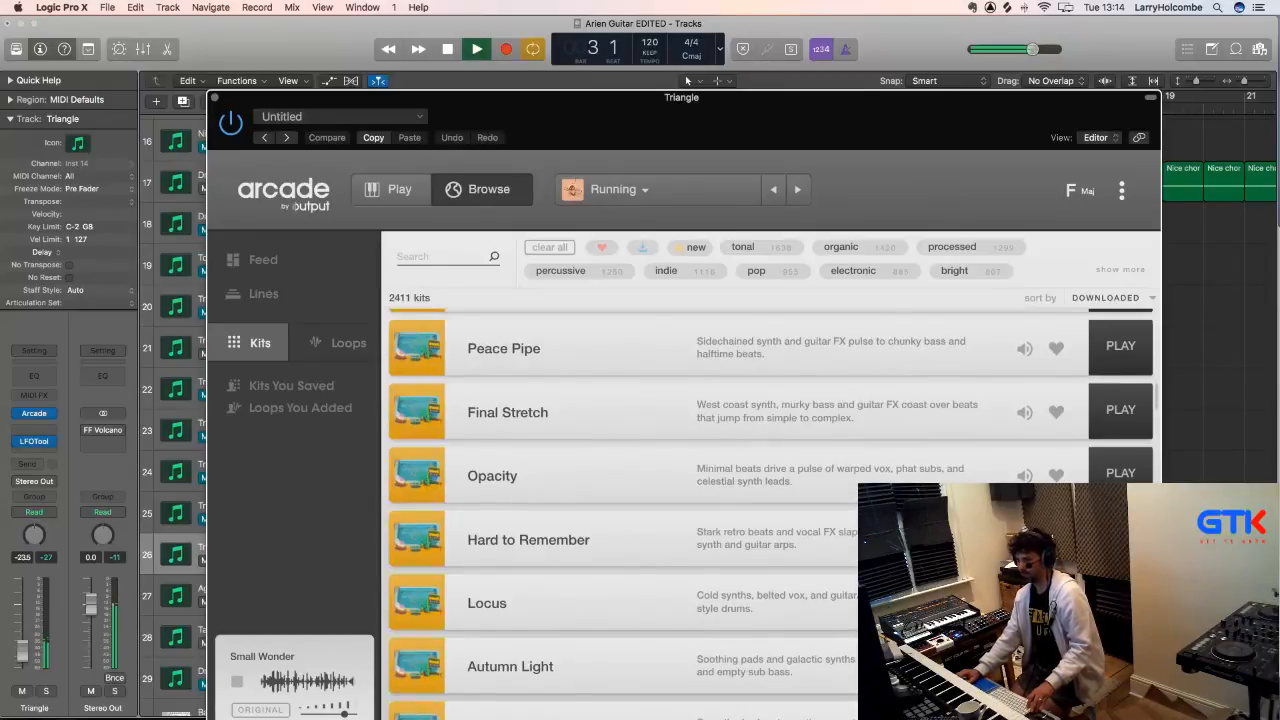
{"action": "left_click", "coordinate": [1022, 413]}
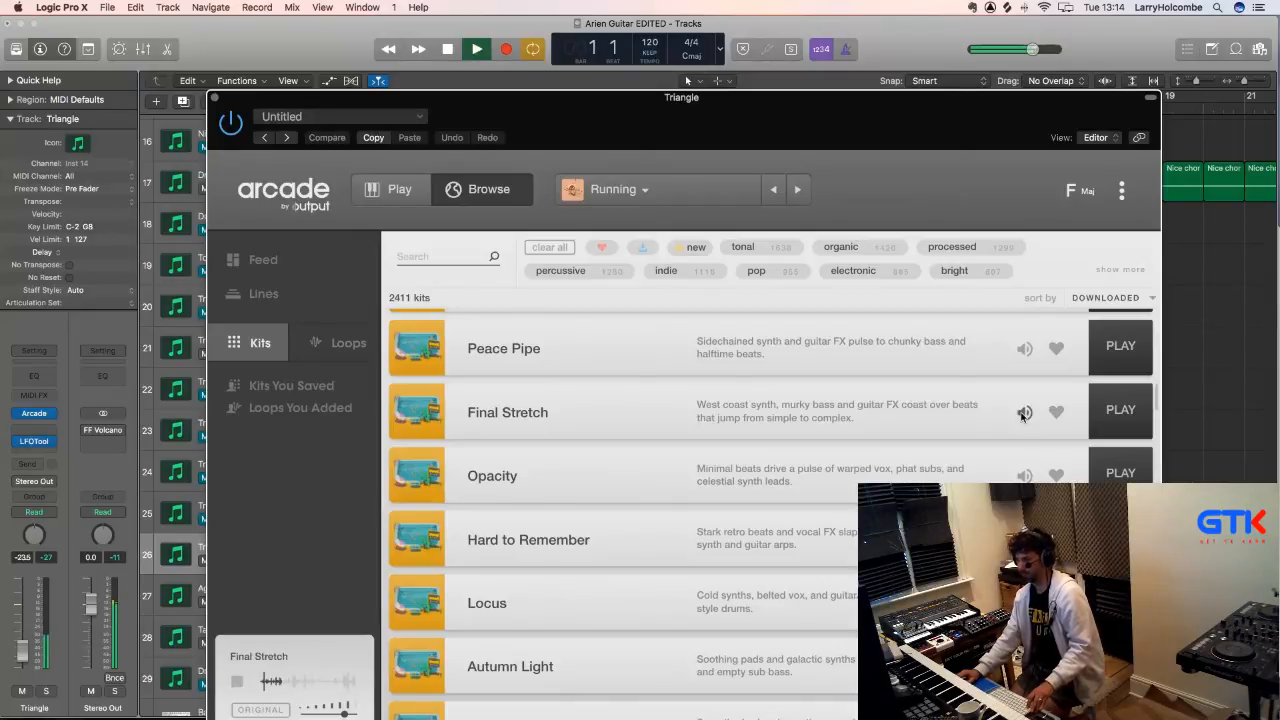
{"action": "left_click", "coordinate": [1135, 419]}
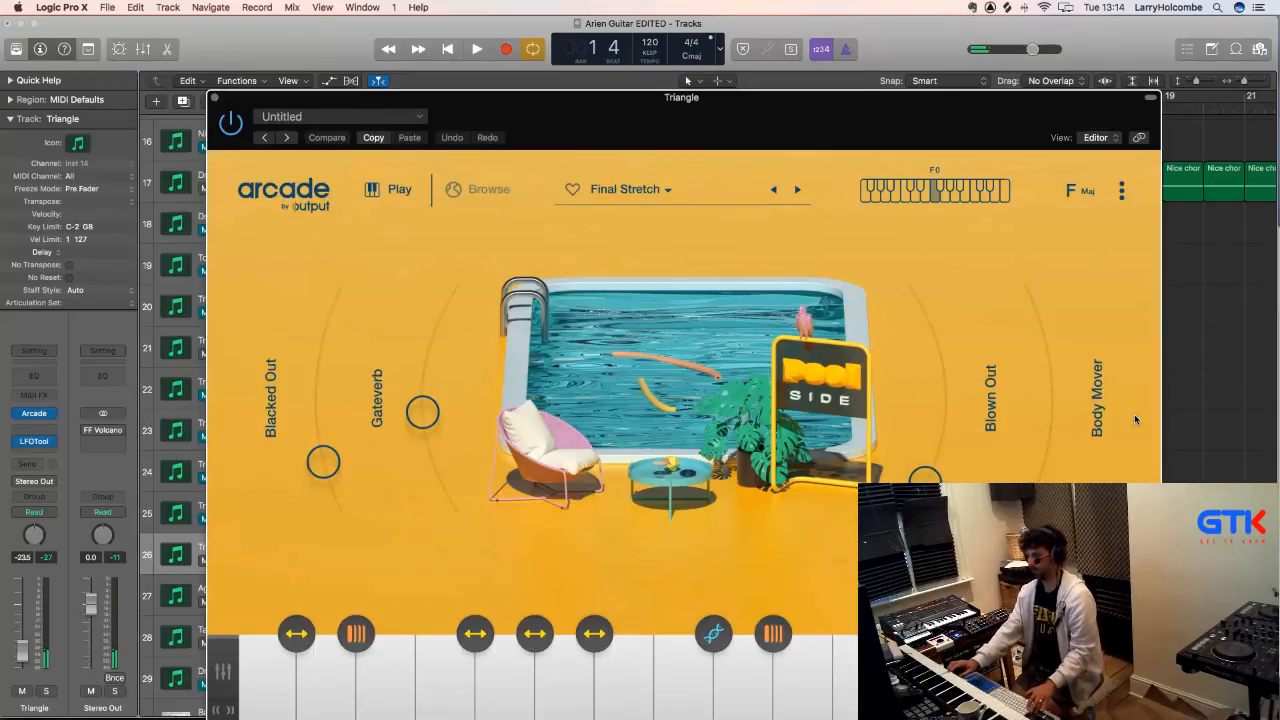
- Record a Final Stretch part on Triangle track 26, close the Arcade window and play the new region back briefly
{"action": "key", "text": "space"}
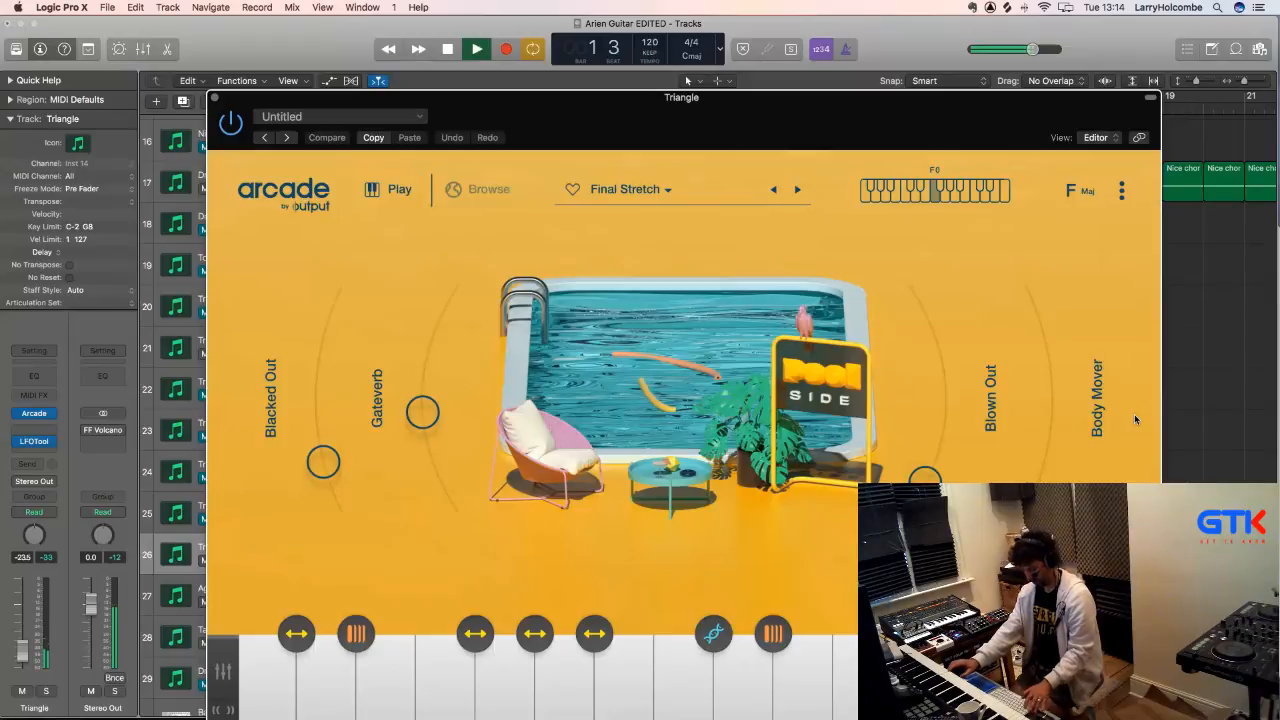
{"action": "key", "text": "r"}
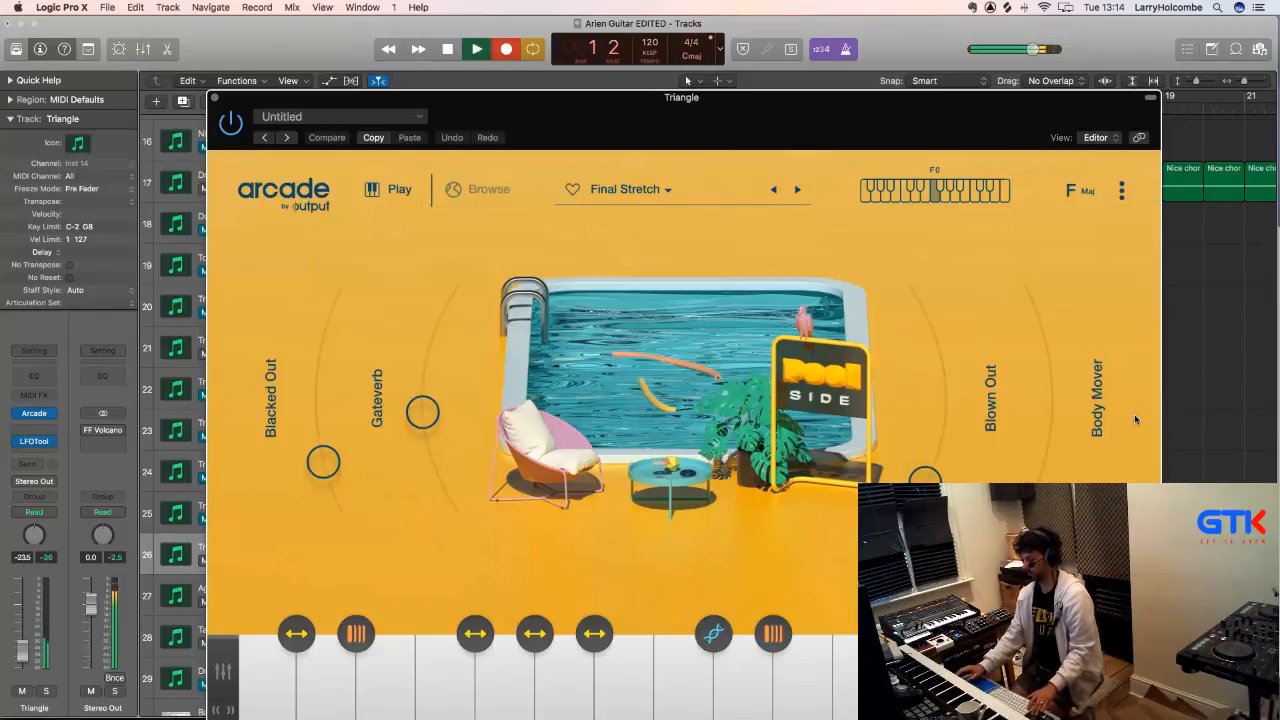
{"action": "left_click", "coordinate": [214, 98]}
{"action": "key", "text": "space"}
{"action": "key", "text": "space"}
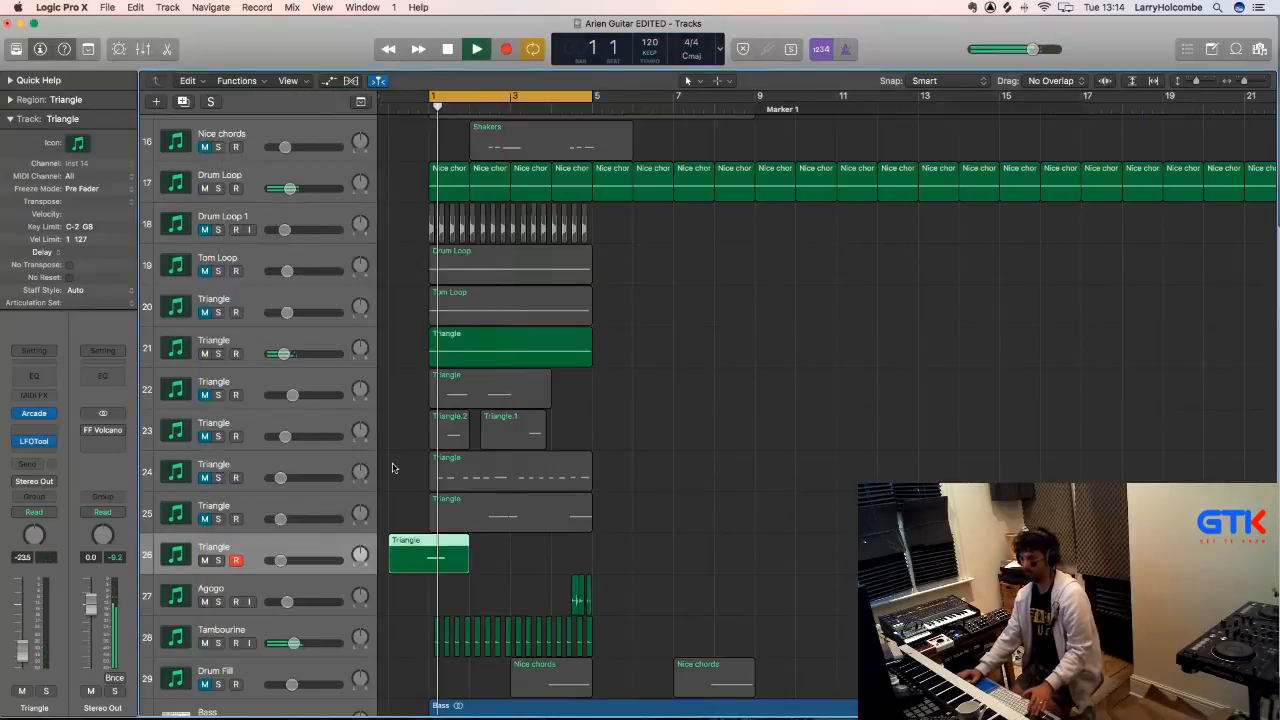
{"action": "key", "text": "space"}
- Look through the quantize options of the new Triangle region on track 26, deselect the region and restart playback
{"action": "left_click", "coordinate": [10, 99]}
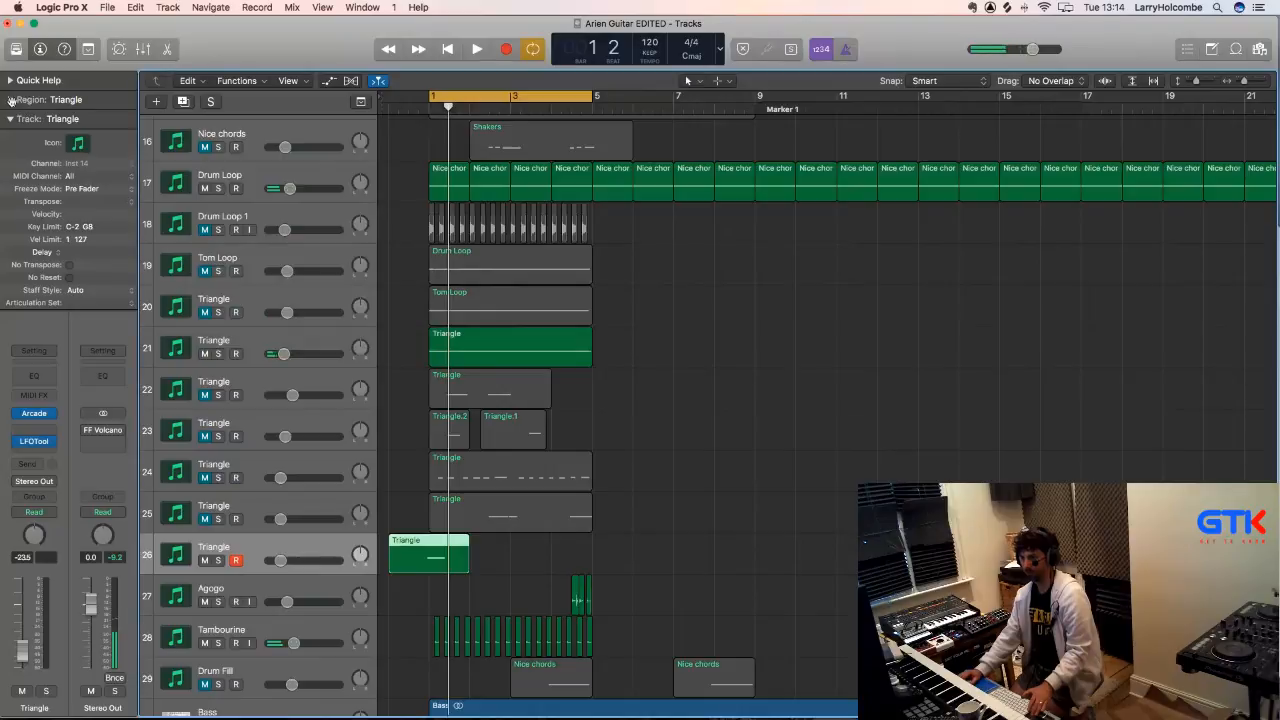
{"action": "left_click", "coordinate": [130, 142]}
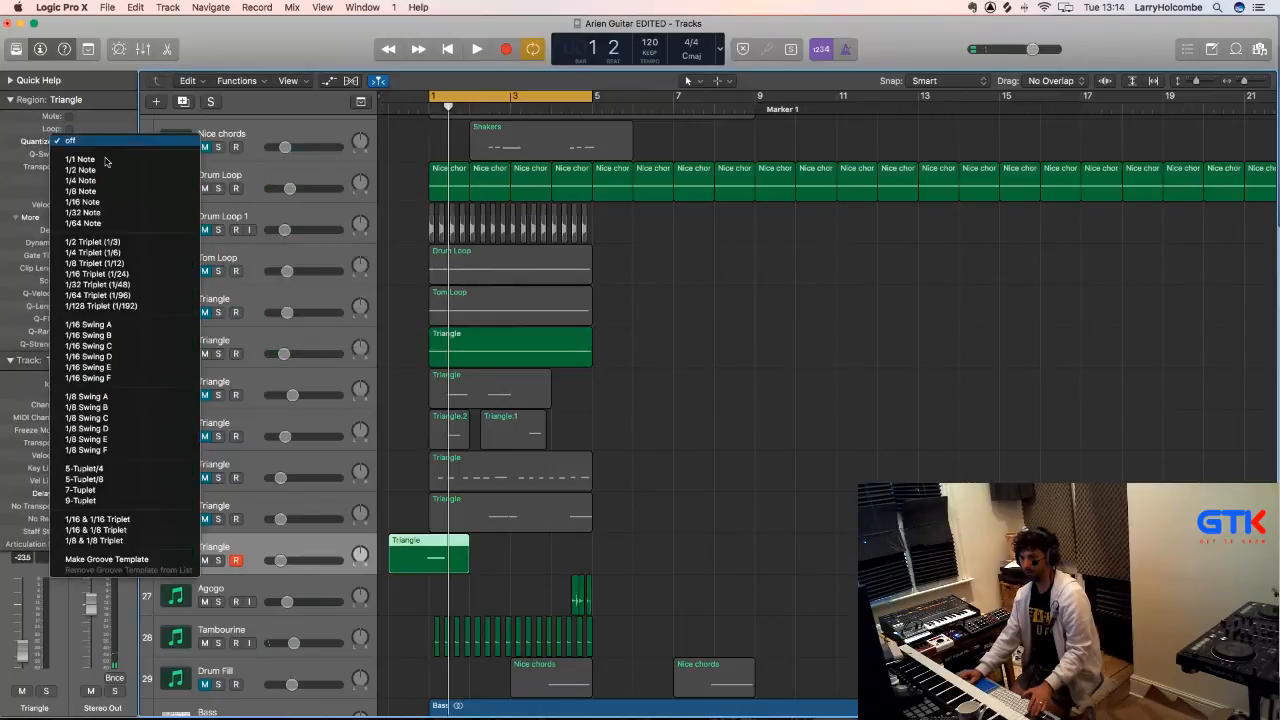
{"action": "key", "text": "Escape"}
{"action": "left_click", "coordinate": [638, 436]}
{"action": "key", "text": "space"}
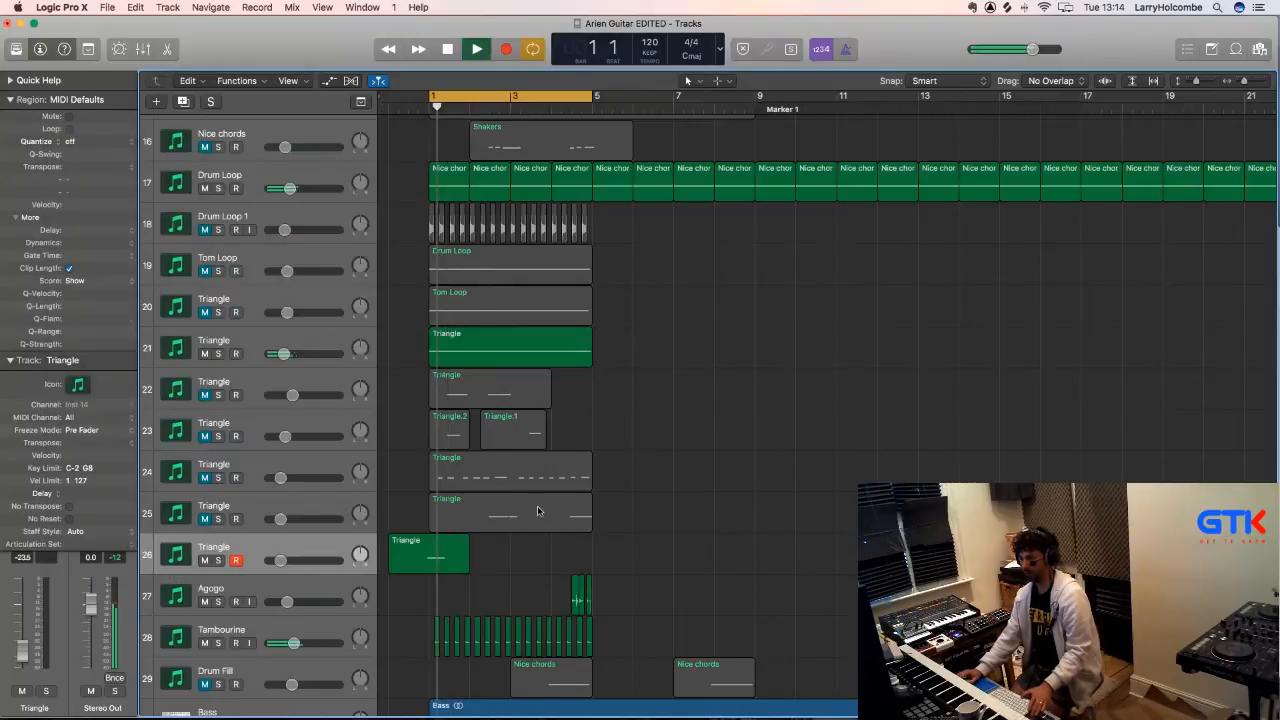
- Trim the start of the Triangle region on track 26 so that it begins at bar 1
{"action": "left_click", "coordinate": [412, 548]}
{"action": "left_click_drag", "start_coordinate": [399, 507], "coordinate": [520, 543]}
{"action": "left_click_drag", "start_coordinate": [591, 389], "coordinate": [598, 389]}
{"action": "left_click_drag", "start_coordinate": [592, 344], "coordinate": [515, 354]}
{"action": "key", "text": "Delete"}
{"action": "key", "text": "Delete"}
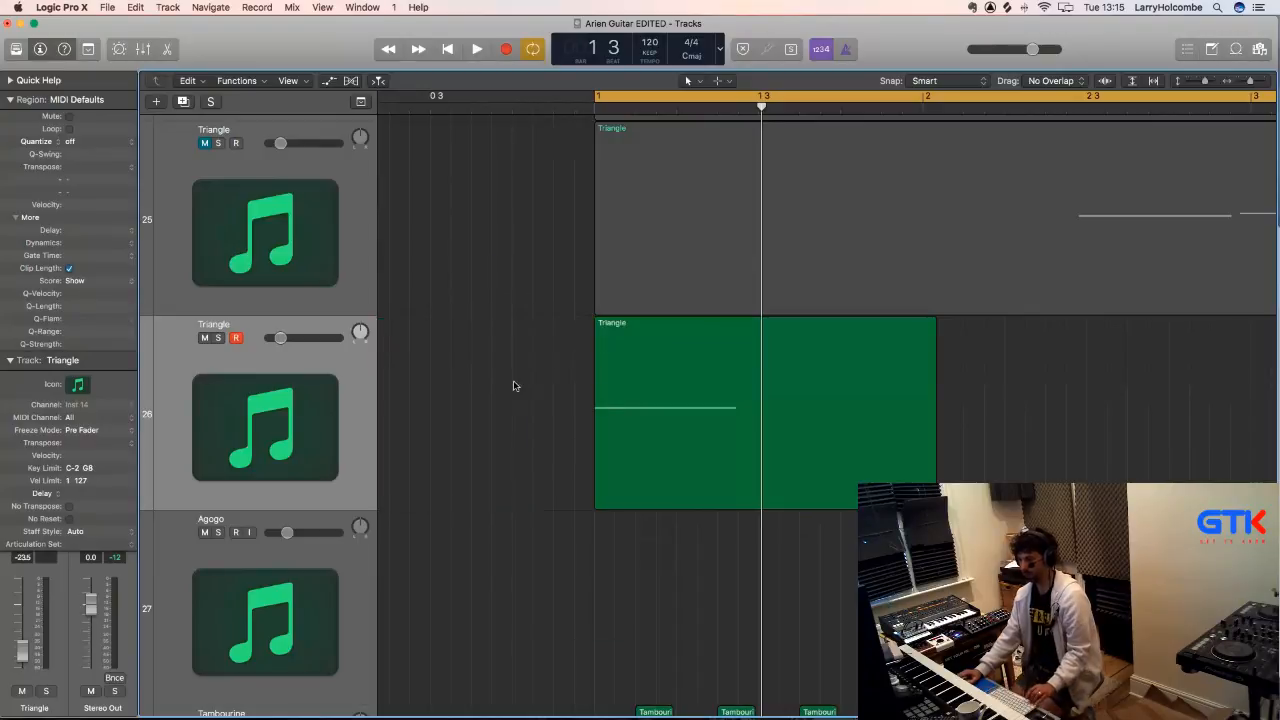
- Play back the trimmed Triangle region and copy it to bar 3 on track 26
{"action": "key", "text": "space"}
{"action": "left_click", "coordinate": [514, 381], "text": "ctrl+alt"}
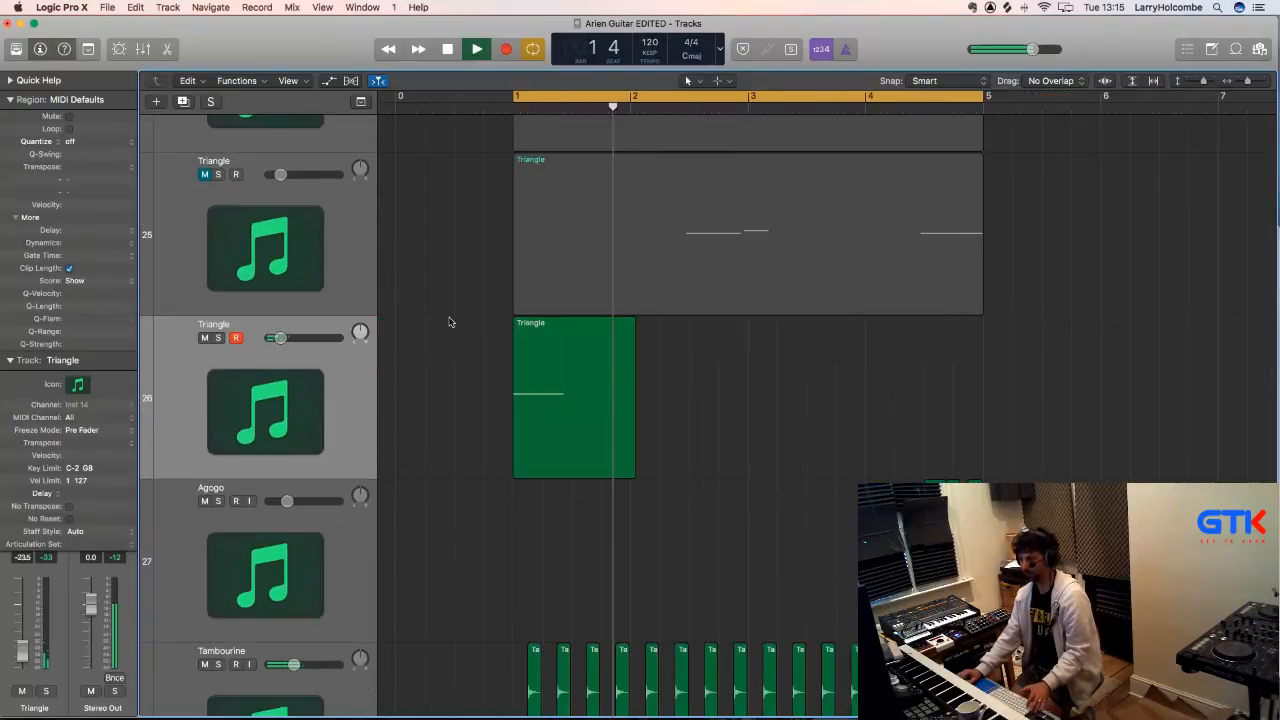
{"action": "key", "text": "space"}
{"action": "left_click_drag", "start_coordinate": [591, 357], "coordinate": [783, 372]}
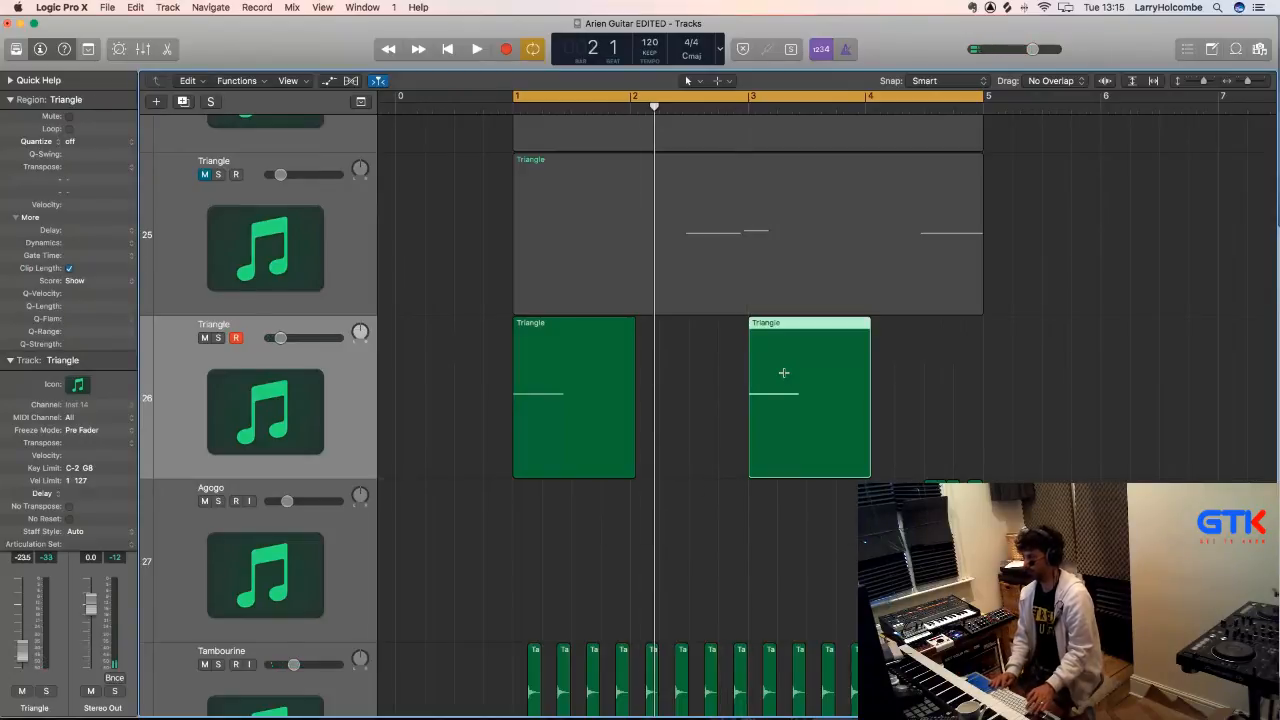
- Play the four-bar loop from bar 1 with all tracks in view and deselect the copied region to judge the repeated part
{"action": "key", "text": "super+Up"}
{"action": "key", "text": "super+Up"}
{"action": "key", "text": "super+Up"}
{"action": "key", "text": "super+Up"}
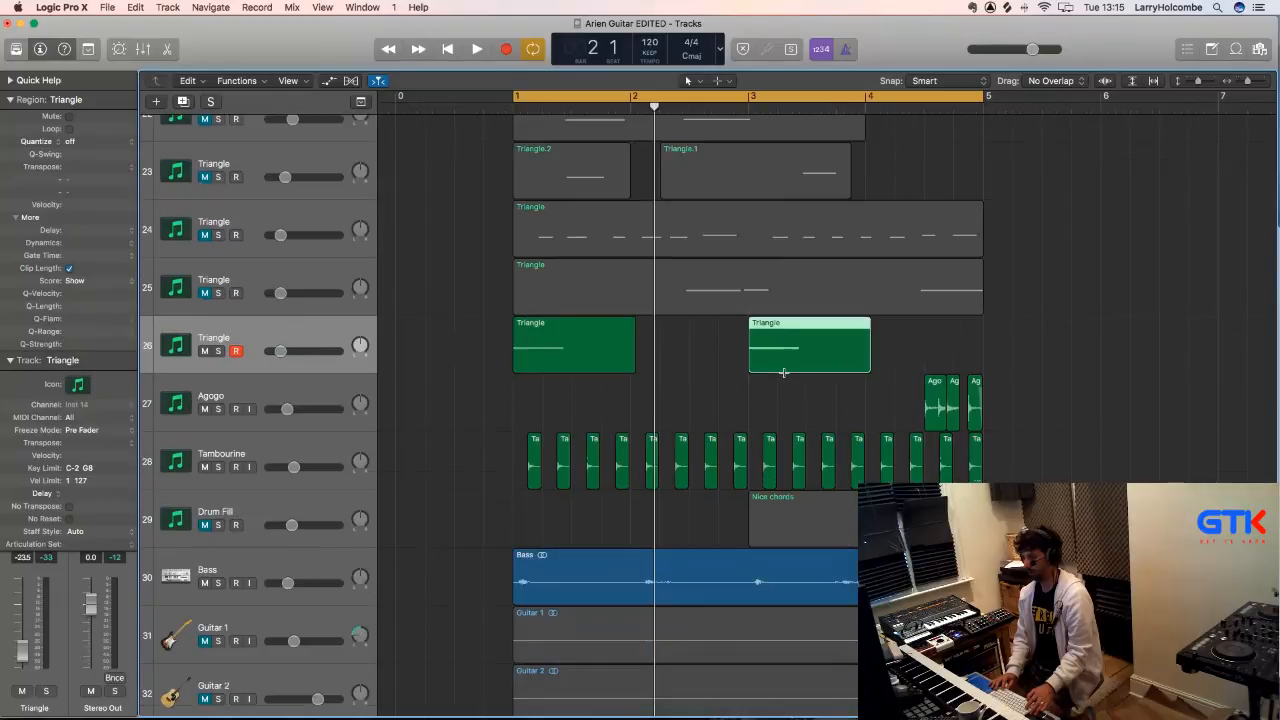
{"action": "key", "text": "super+Up"}
{"action": "key", "text": "super+Up"}
{"action": "key", "text": "super+Up"}
{"action": "key", "text": "Return"}
{"action": "key", "text": "space"}
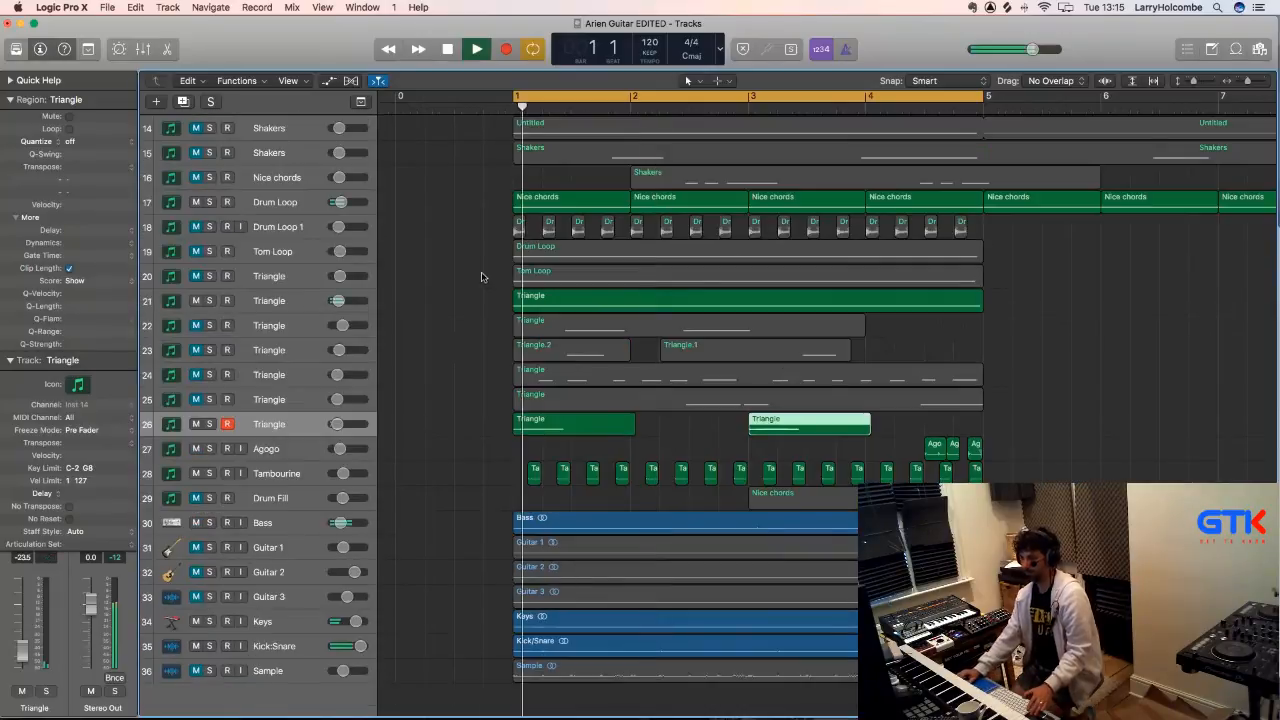
{"action": "left_click", "coordinate": [457, 255]}
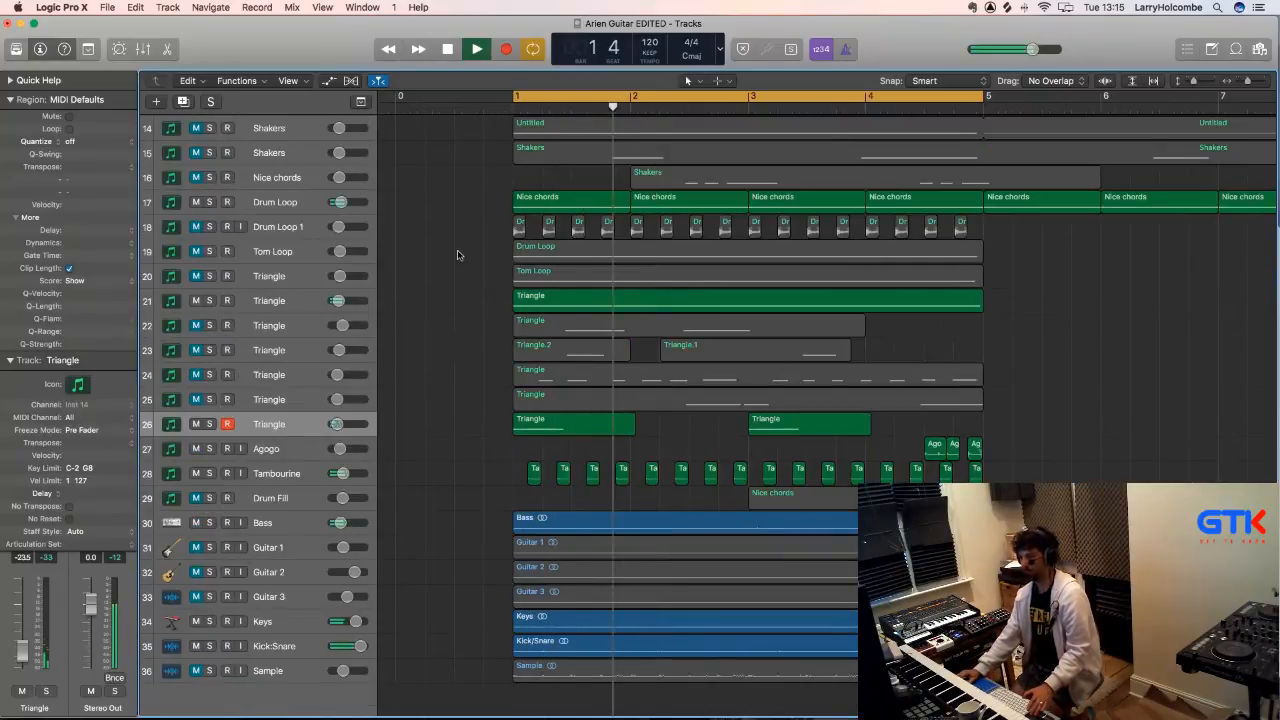
{"action": "scroll", "coordinate": [457, 255], "scroll_direction": "up", "scroll_amount": 1}
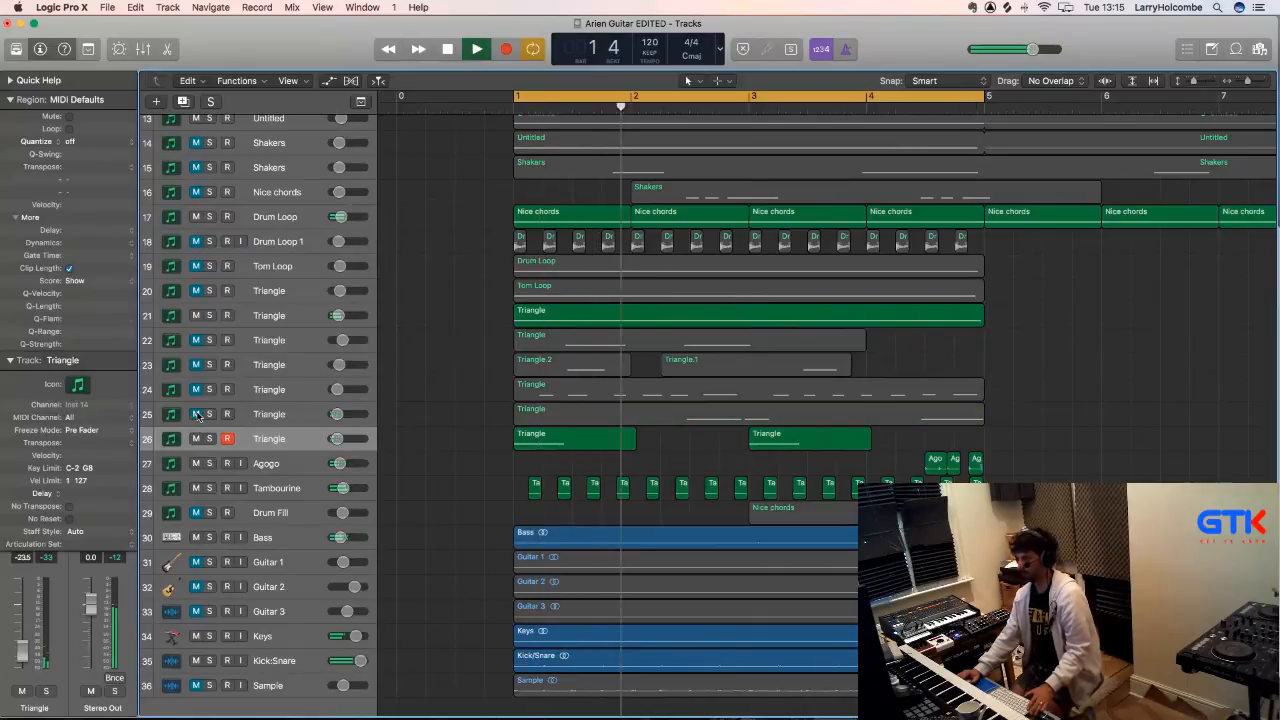
{"action": "scroll", "coordinate": [198, 416], "scroll_direction": "right", "scroll_amount": 1}
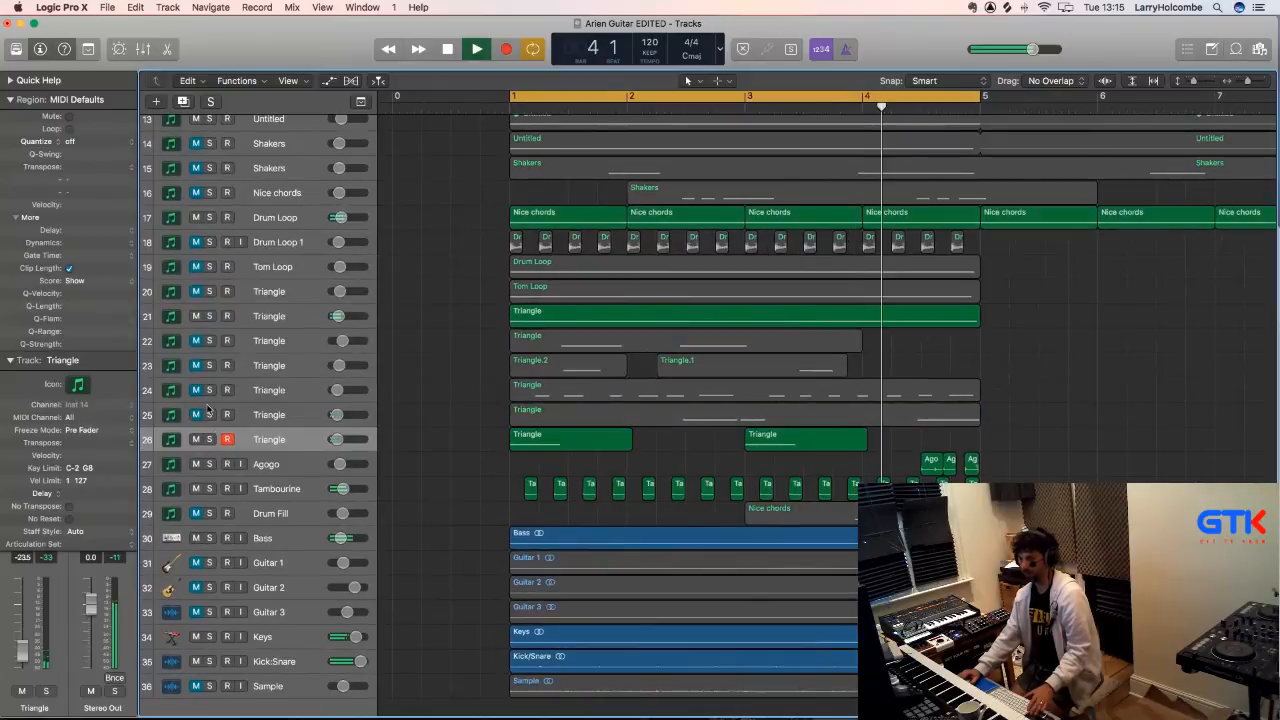
- Audition Triangle tracks 24 and 25 against the loop by toggling their mutes, leaving both muted
{"action": "left_click", "coordinate": [196, 390]}
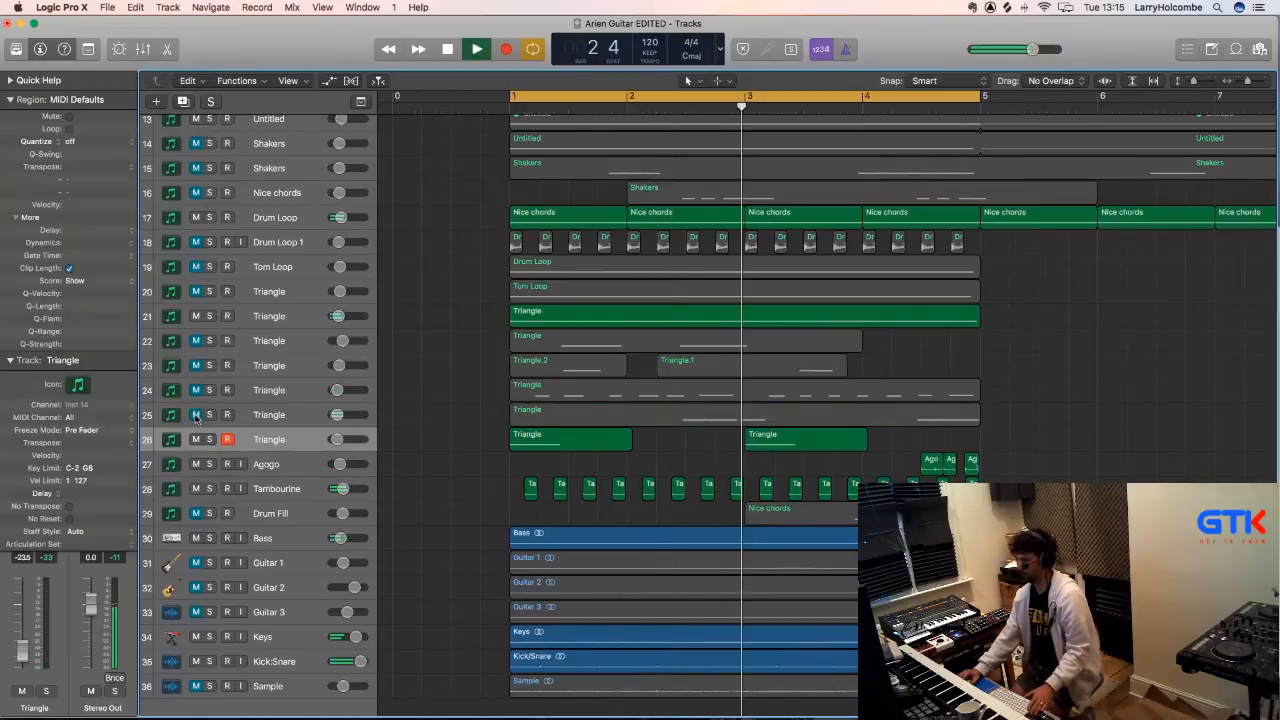
{"action": "scroll", "coordinate": [196, 418], "scroll_direction": "right", "scroll_amount": 1}
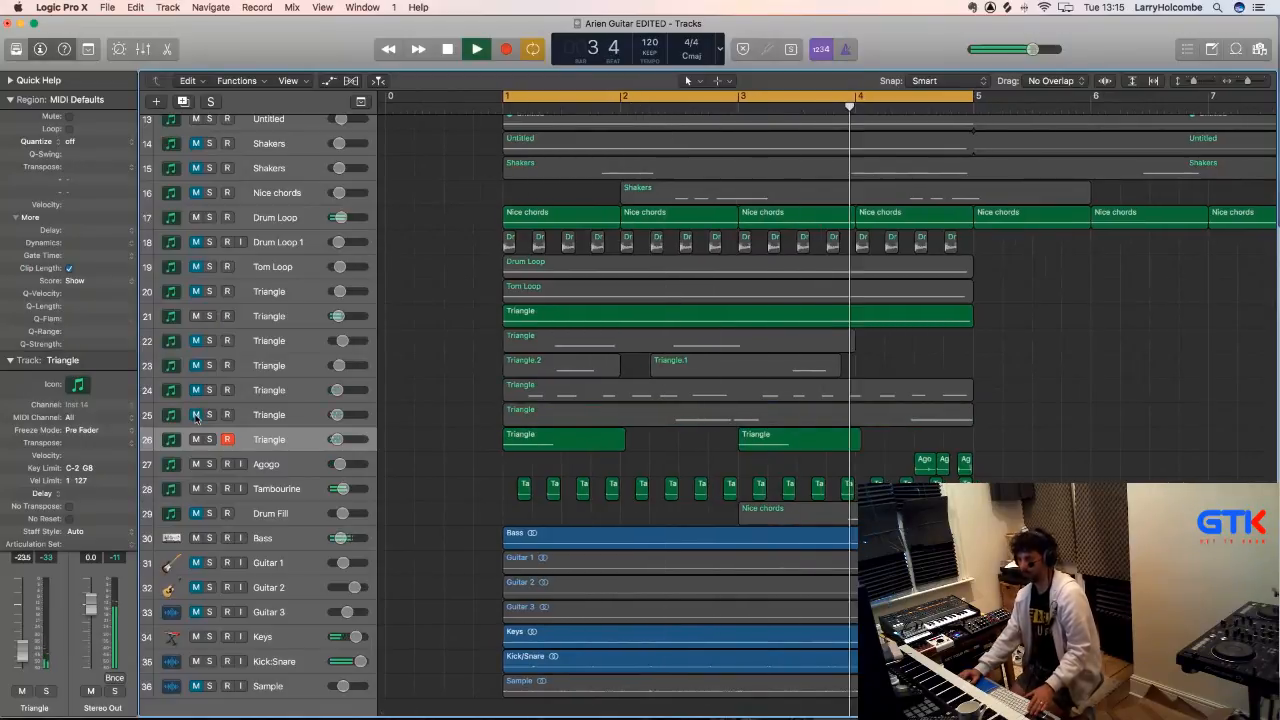
{"action": "right_click", "coordinate": [196, 418]}
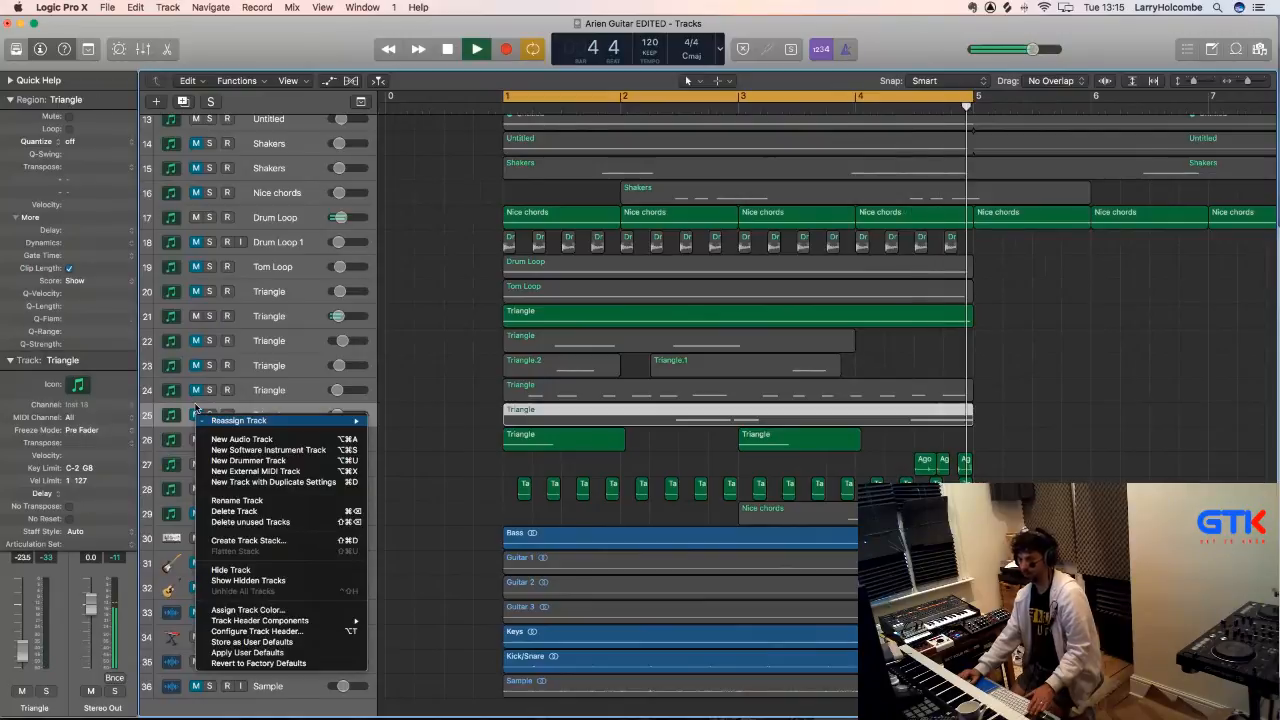
{"action": "key", "text": "Escape"}
{"action": "left_click", "coordinate": [196, 414]}
{"action": "scroll", "coordinate": [491, 375], "scroll_direction": "up", "scroll_amount": 2}
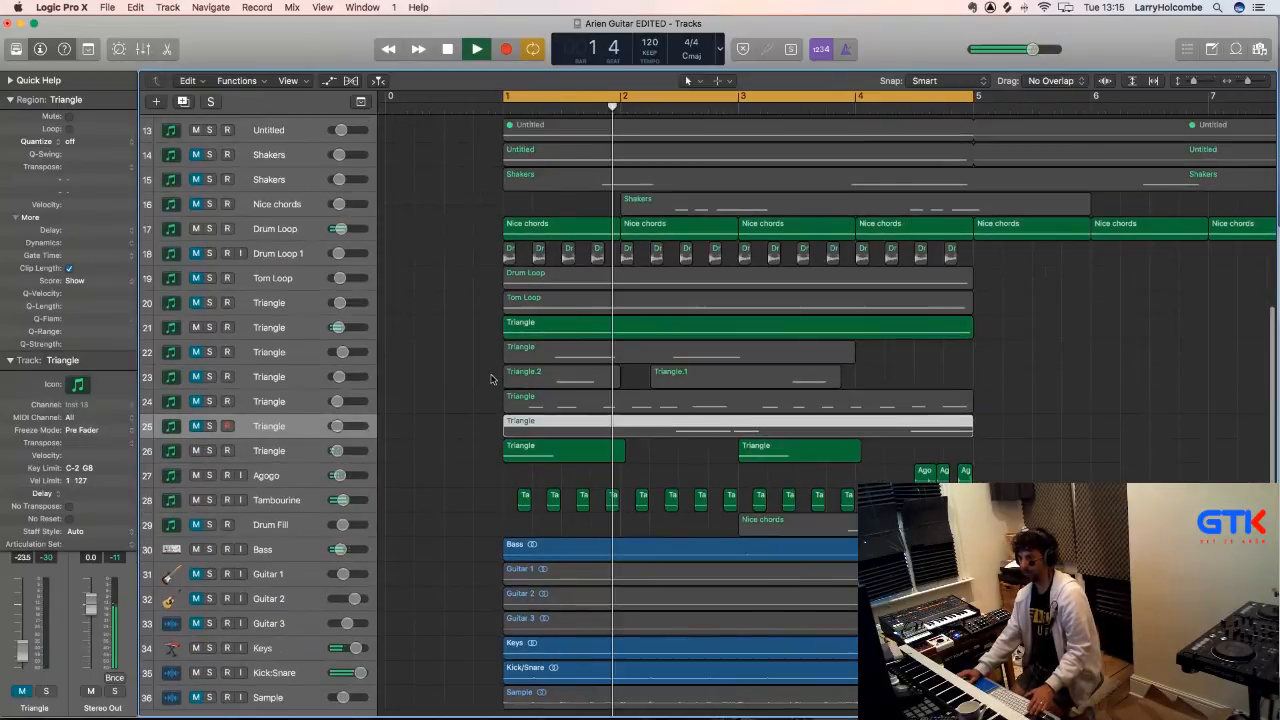
- Mute Drum Loop track 17 and audition Tom Loop track 19 and Triangle tracks 20, 22 and 23 one at a time during playback
{"action": "scroll", "coordinate": [491, 378], "scroll_direction": "up", "scroll_amount": 6}
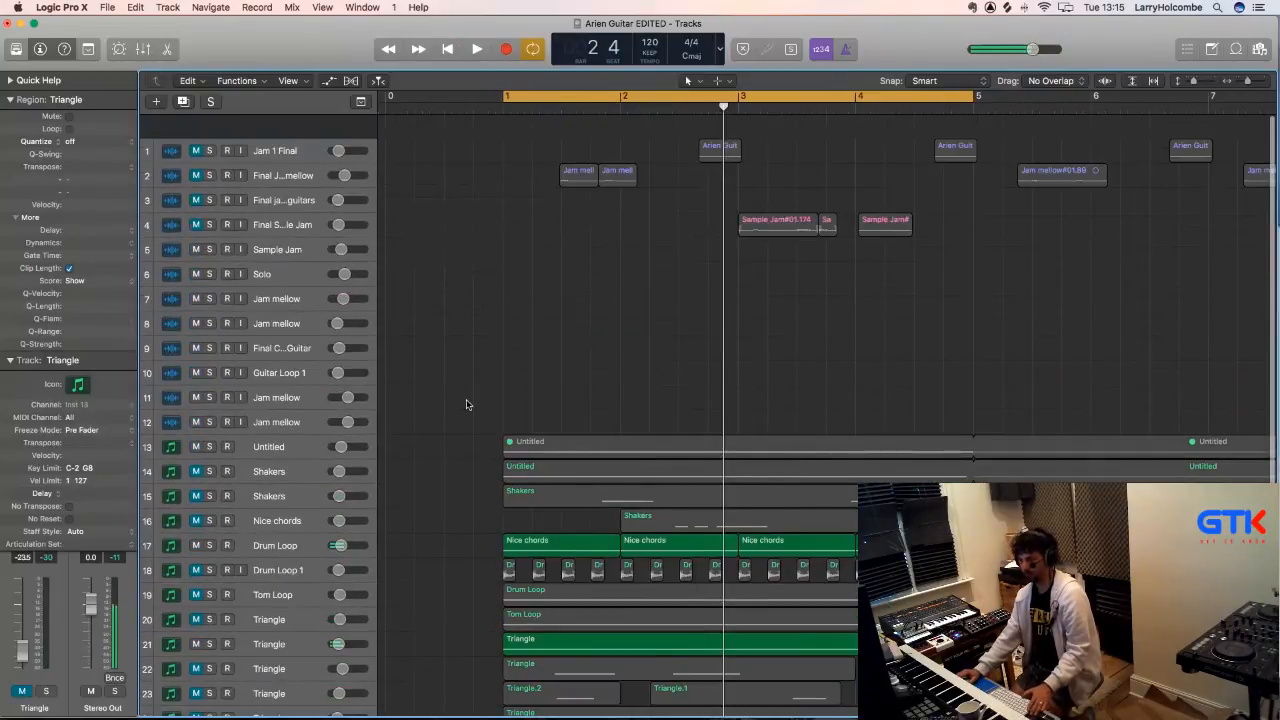
{"action": "scroll", "coordinate": [440, 480], "scroll_direction": "down", "scroll_amount": 2}
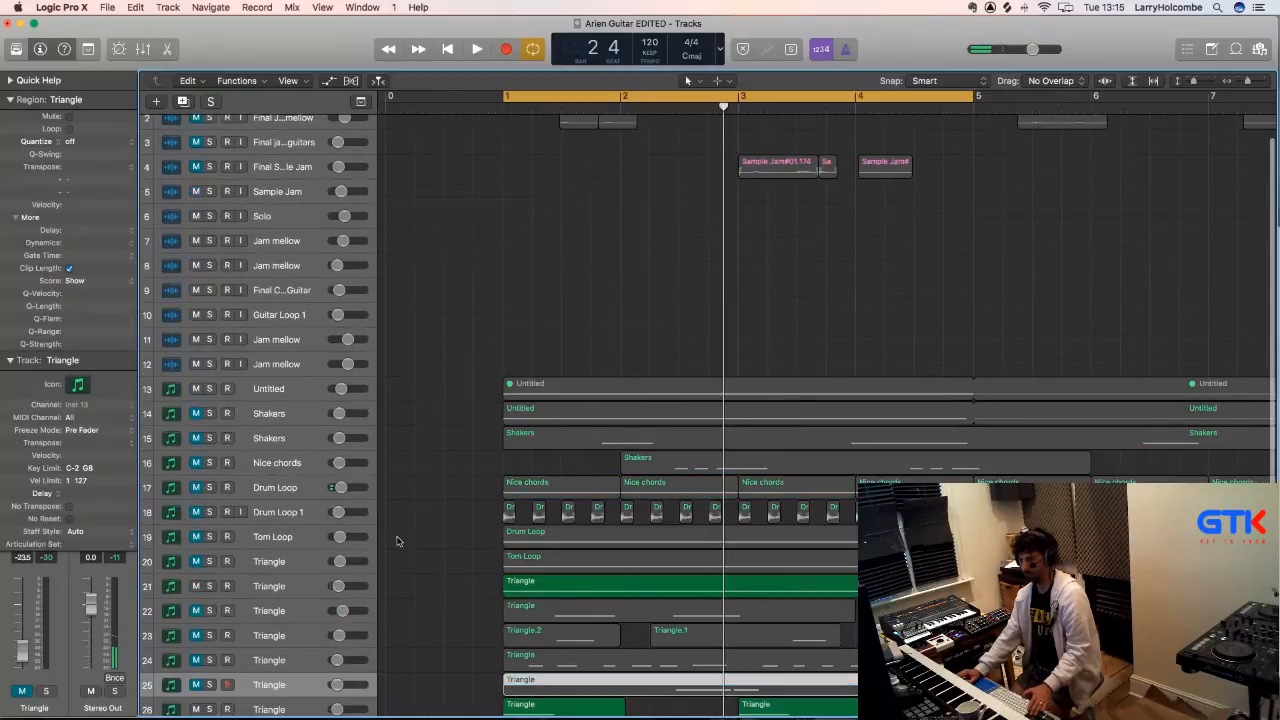
{"action": "key", "text": "space"}
{"action": "left_click", "coordinate": [196, 508]}
{"action": "left_click", "coordinate": [196, 508]}
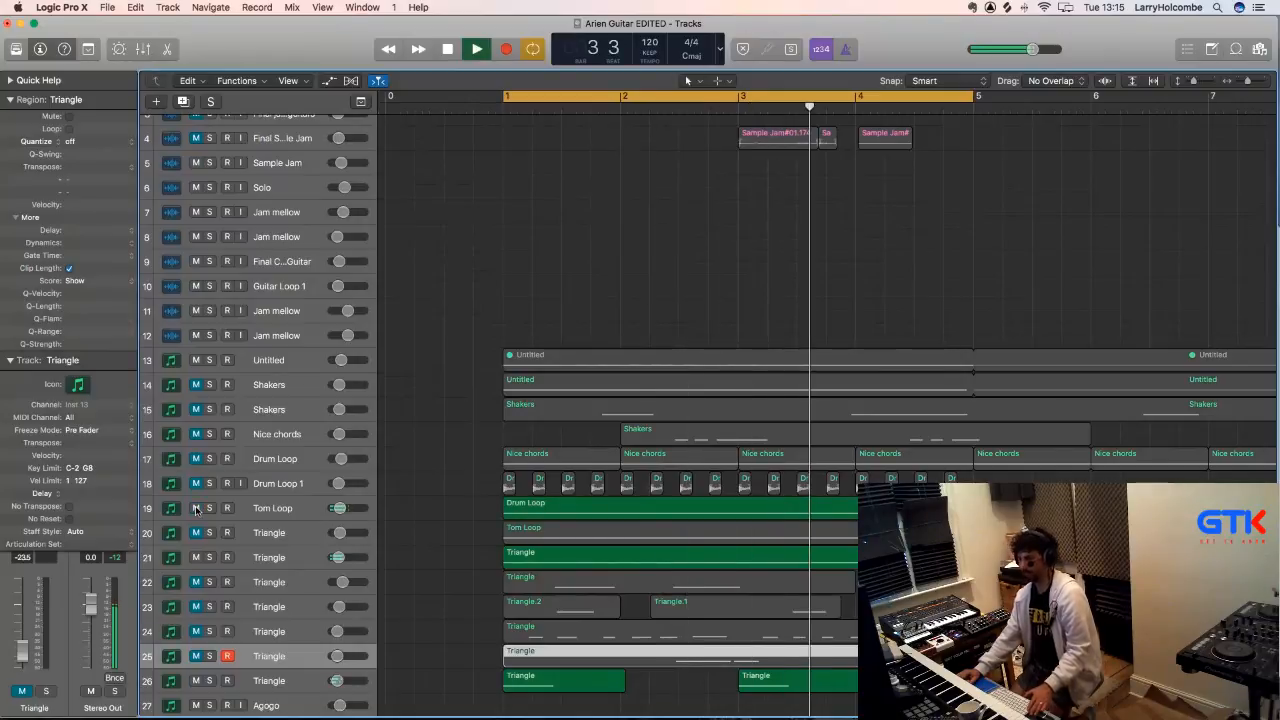
{"action": "left_click", "coordinate": [196, 532]}
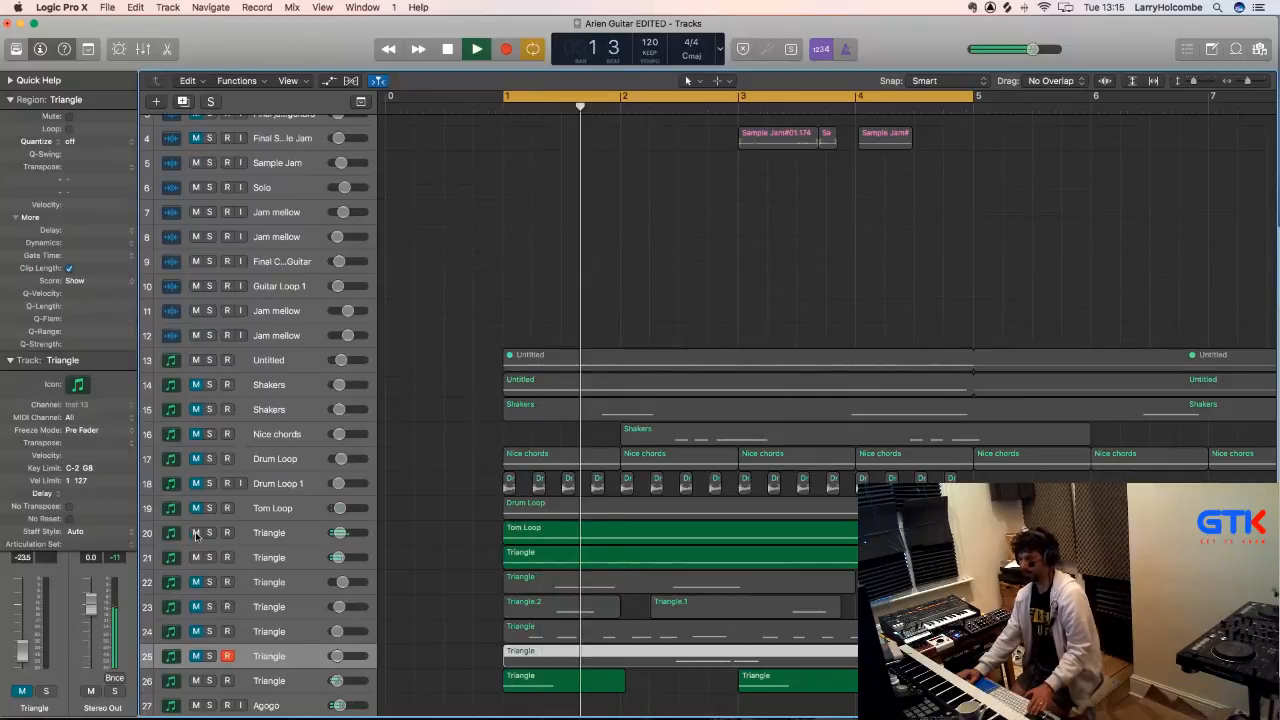
{"action": "left_click", "coordinate": [196, 532]}
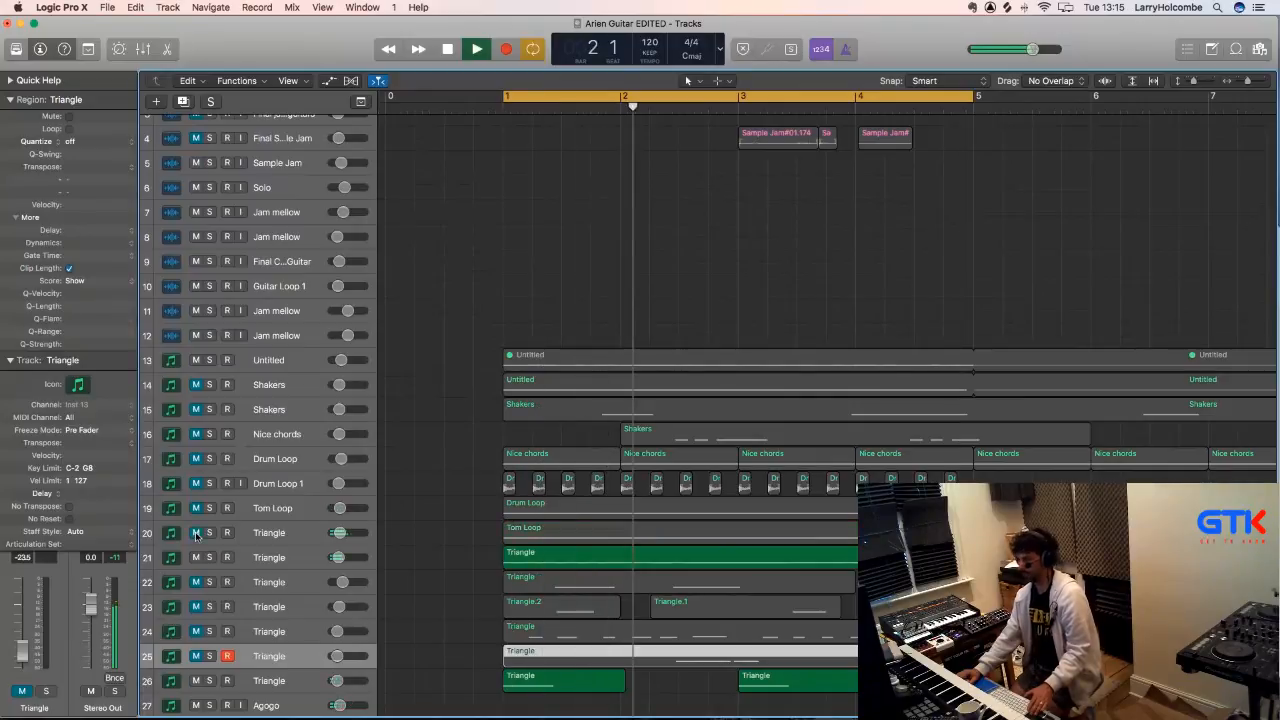
{"action": "left_click", "coordinate": [195, 582]}
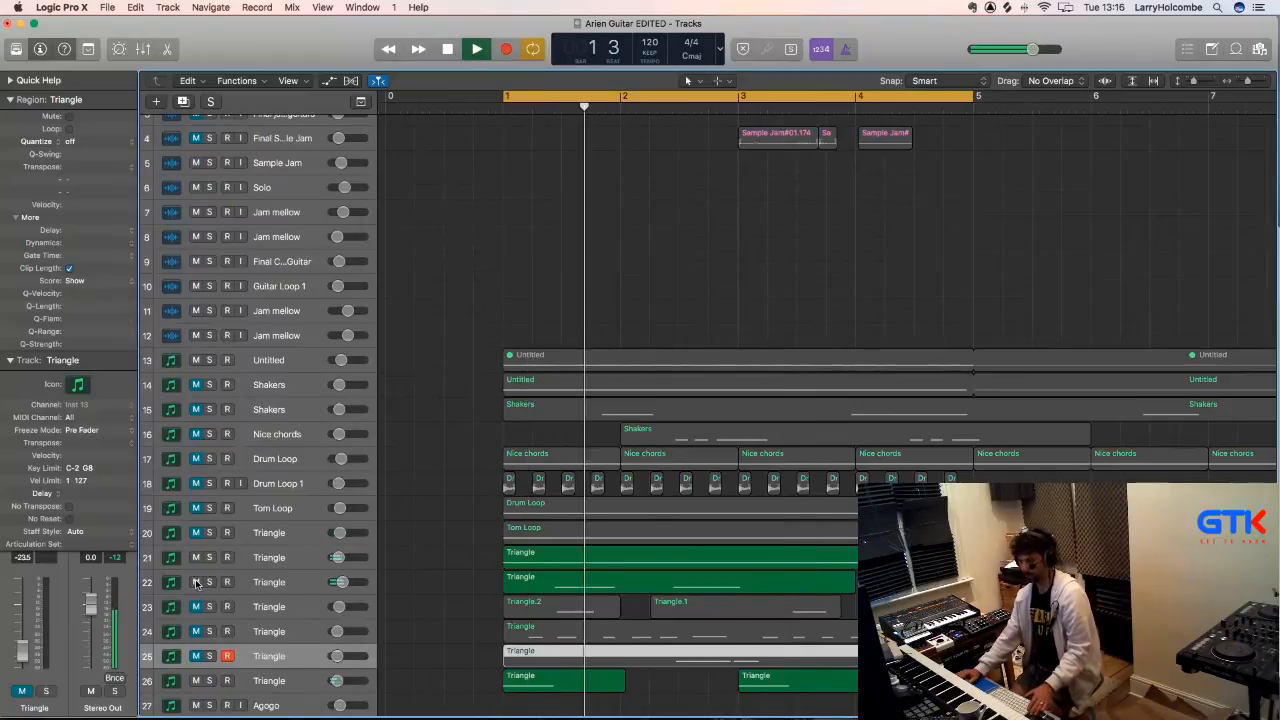
{"action": "left_click", "coordinate": [195, 582]}
{"action": "left_click", "coordinate": [195, 607]}
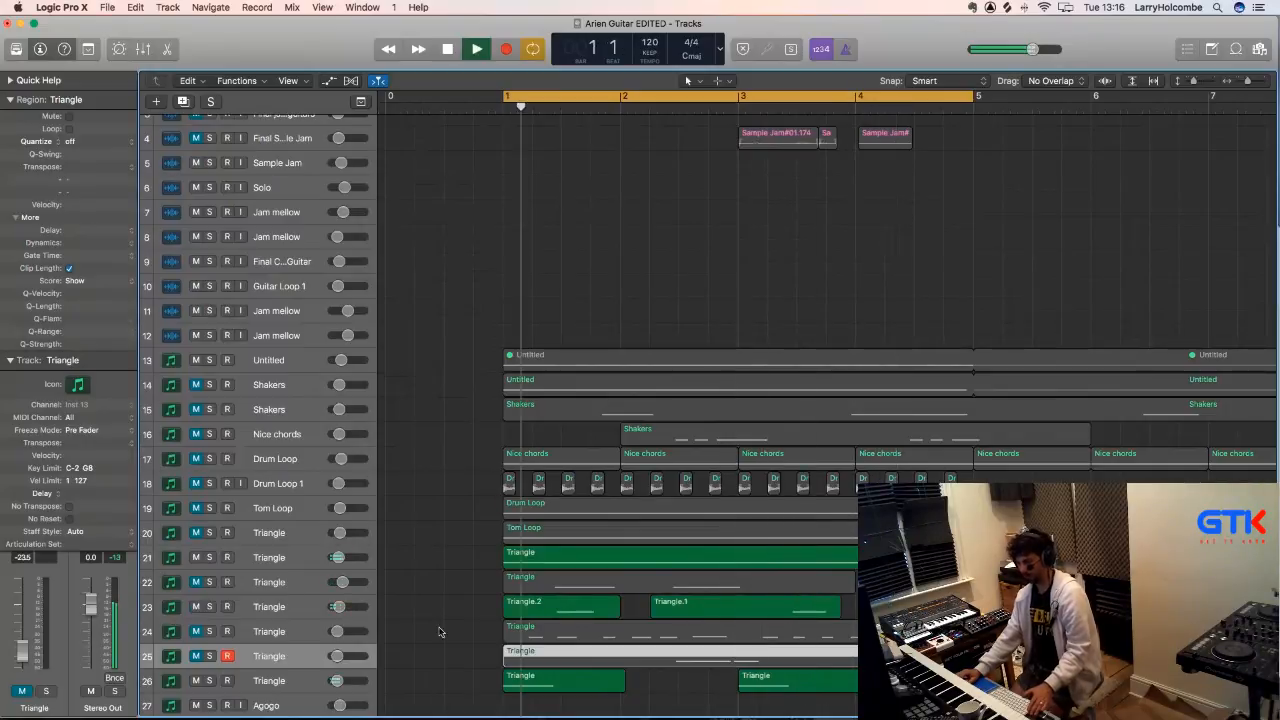
- Delete the regions on Triangle track 23, replay from bar 1 and remove the track
{"action": "left_click", "coordinate": [307, 606]}
{"action": "key", "text": "space"}
{"action": "key", "text": "Delete"}
{"action": "key", "text": "Return"}
{"action": "key", "text": "space"}
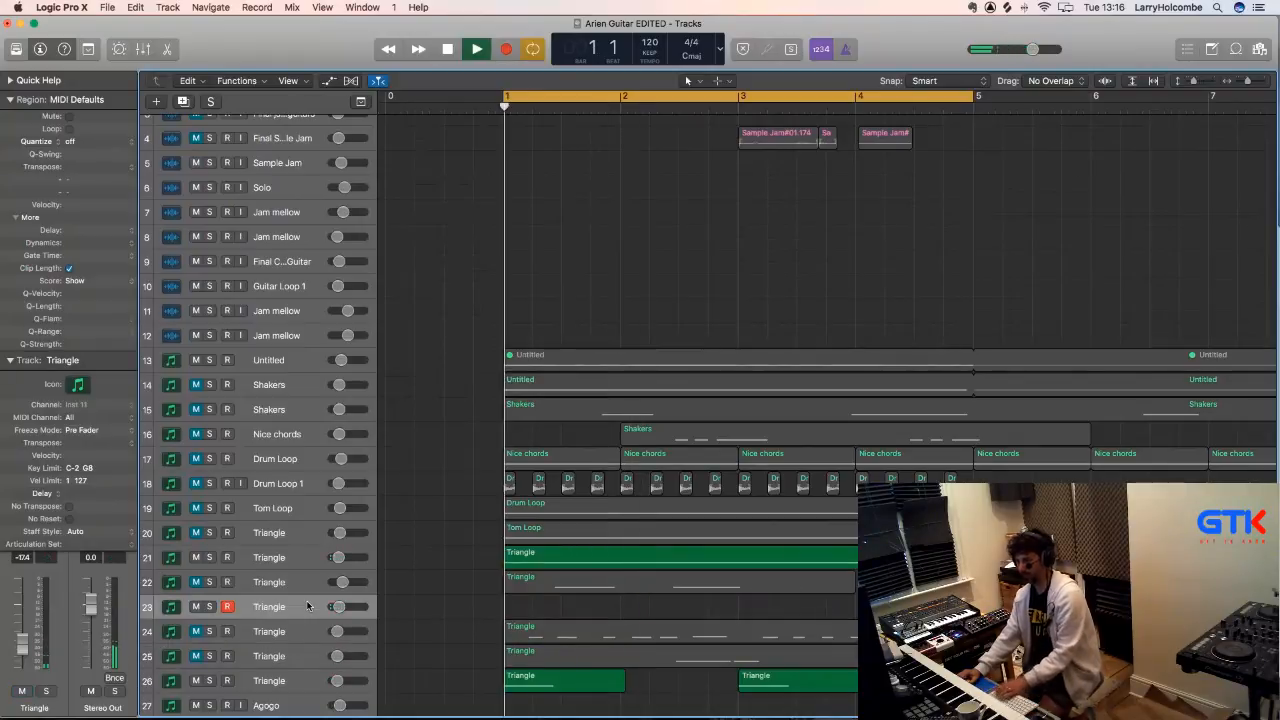
{"action": "key", "text": "super+BackSpace"}
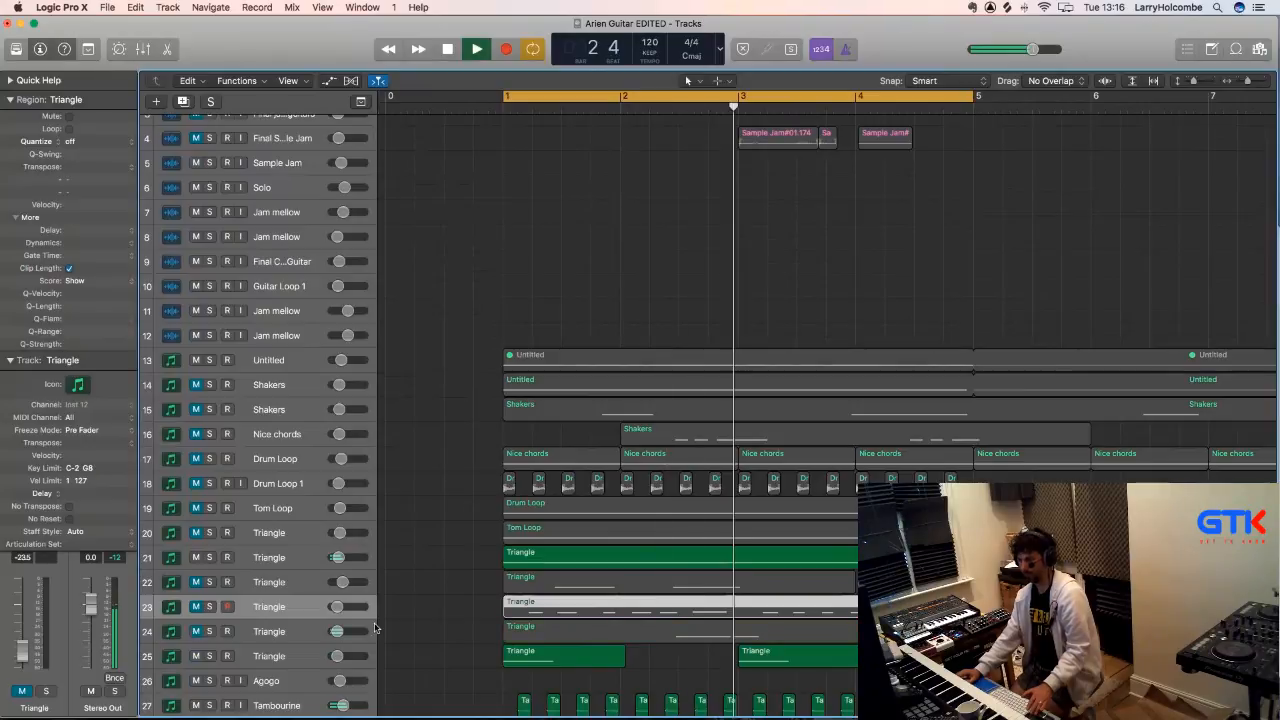
- Select Triangle tracks 24 and 25 in turn while the loop plays, deselect the regions and stop playback
{"action": "scroll", "coordinate": [370, 622], "scroll_direction": "down", "scroll_amount": 1}
{"action": "scroll", "coordinate": [370, 622], "scroll_direction": "down", "scroll_amount": 1}
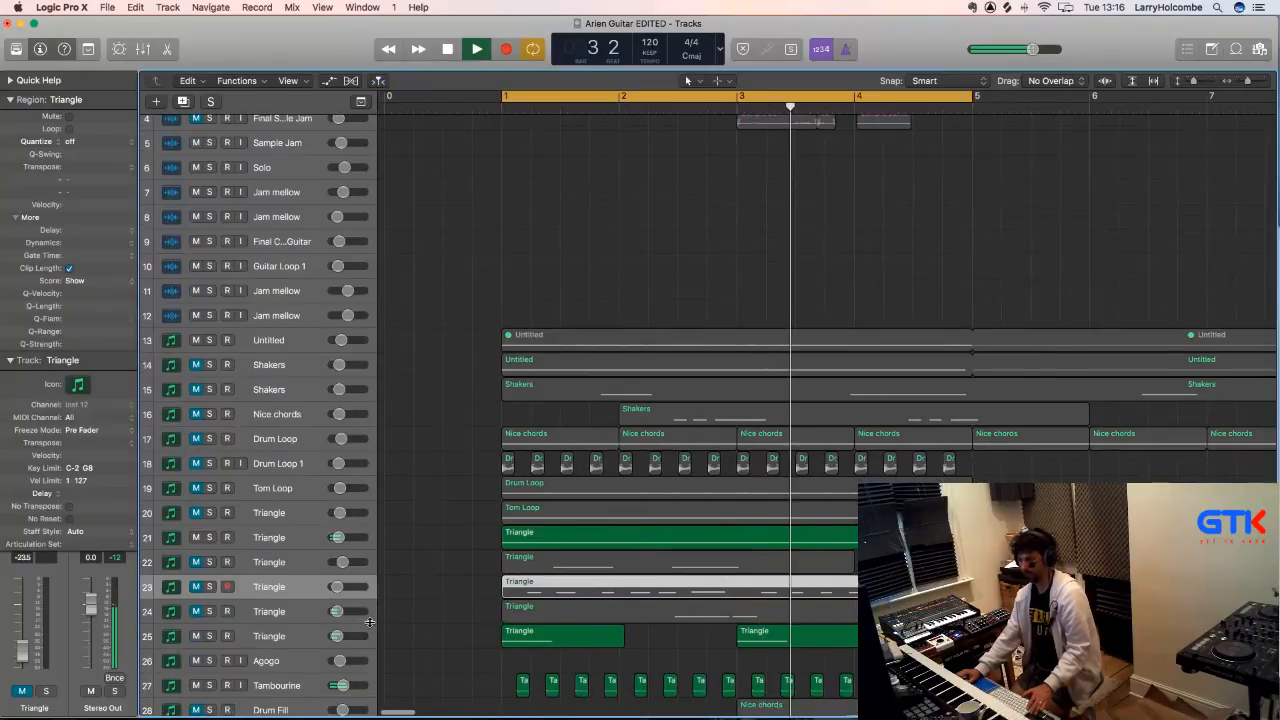
{"action": "left_click", "coordinate": [275, 614]}
{"action": "left_click", "coordinate": [277, 638]}
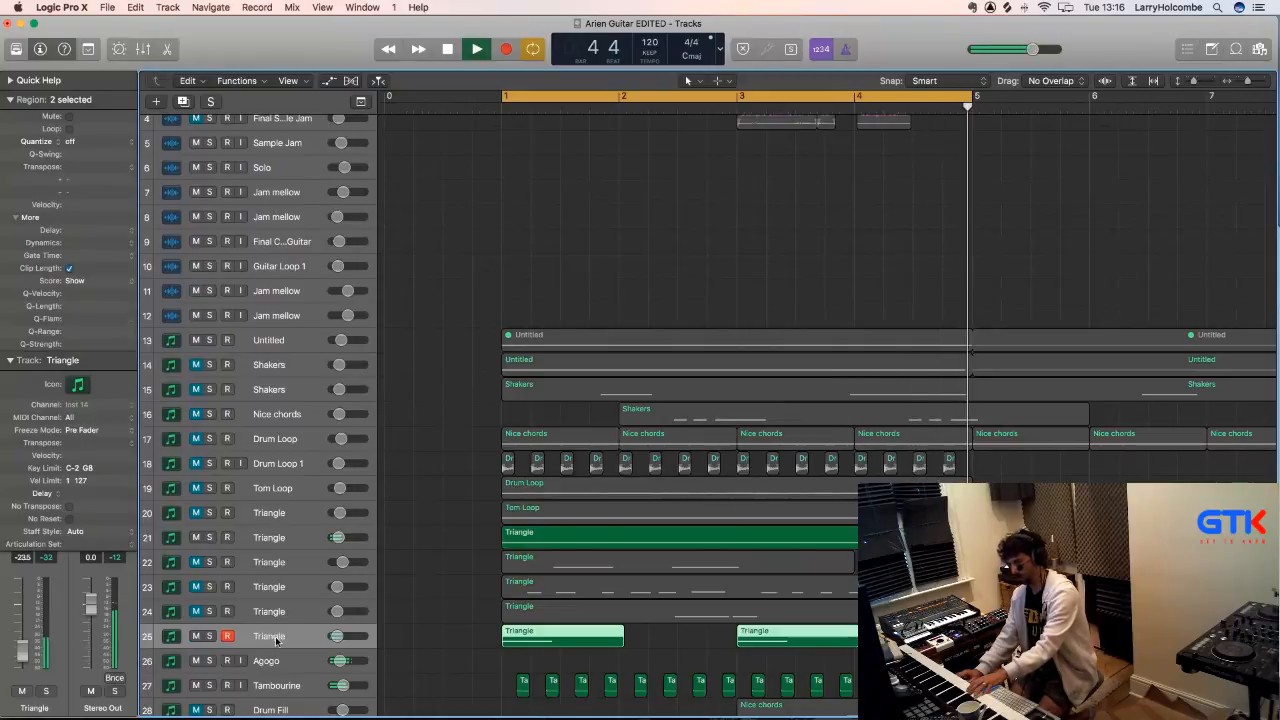
{"action": "left_click", "coordinate": [403, 279]}
{"action": "key", "text": "space"}
- Fit all tracks in view, unmute Shakers track 14 and audition it with the loop
{"action": "key", "text": "super+Up"}
{"action": "key", "text": "super+Up"}
{"action": "key", "text": "super+Up"}
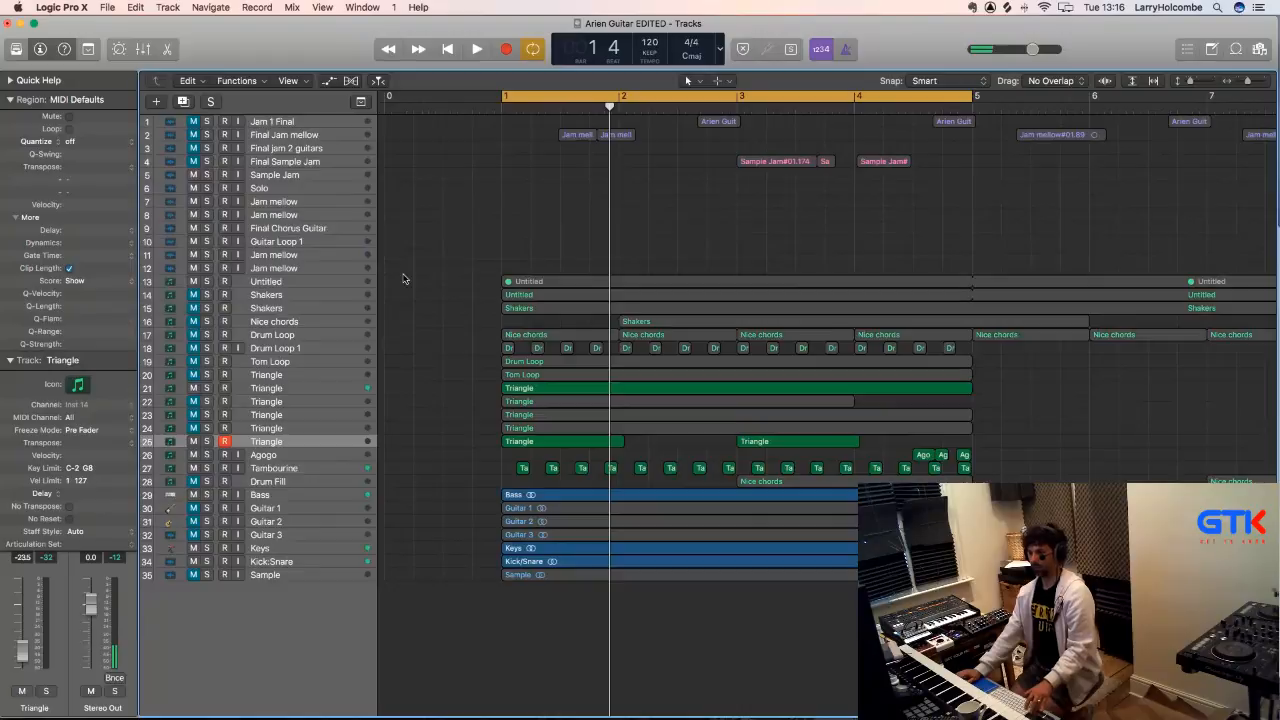
{"action": "key", "text": "super+Right"}
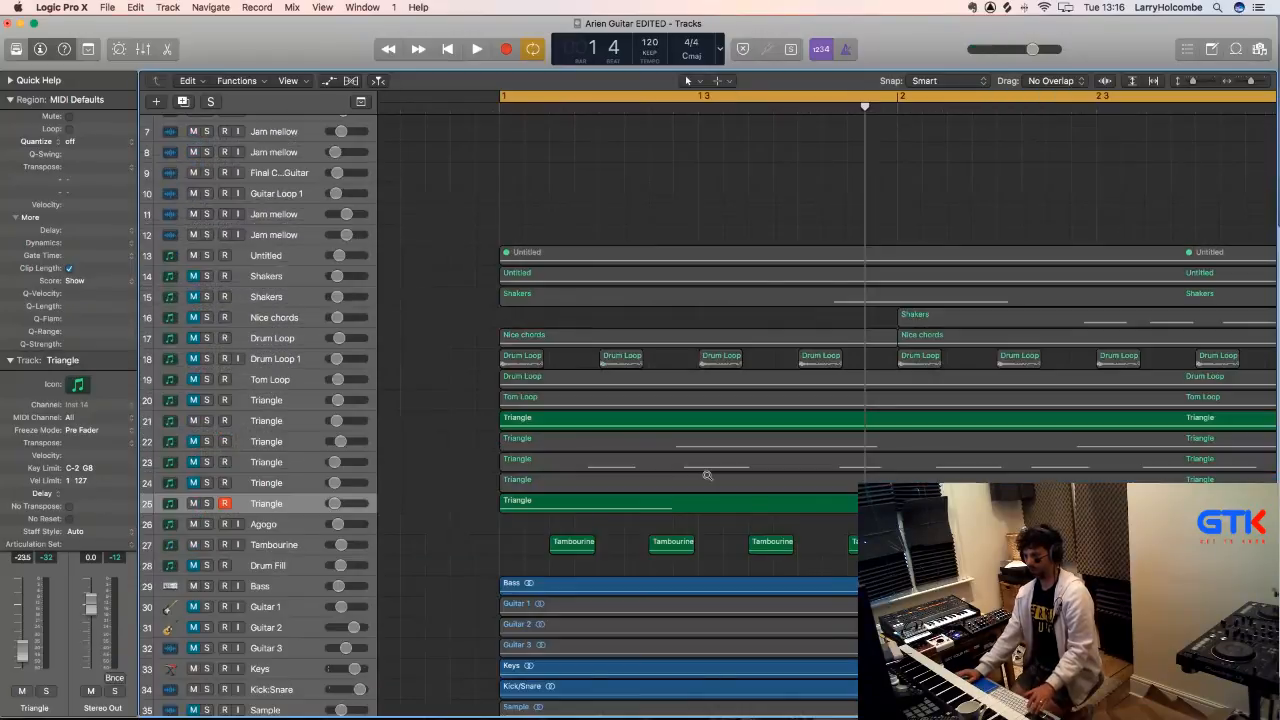
{"action": "key", "text": "super+Down"}
{"action": "left_click", "coordinate": [168, 302]}
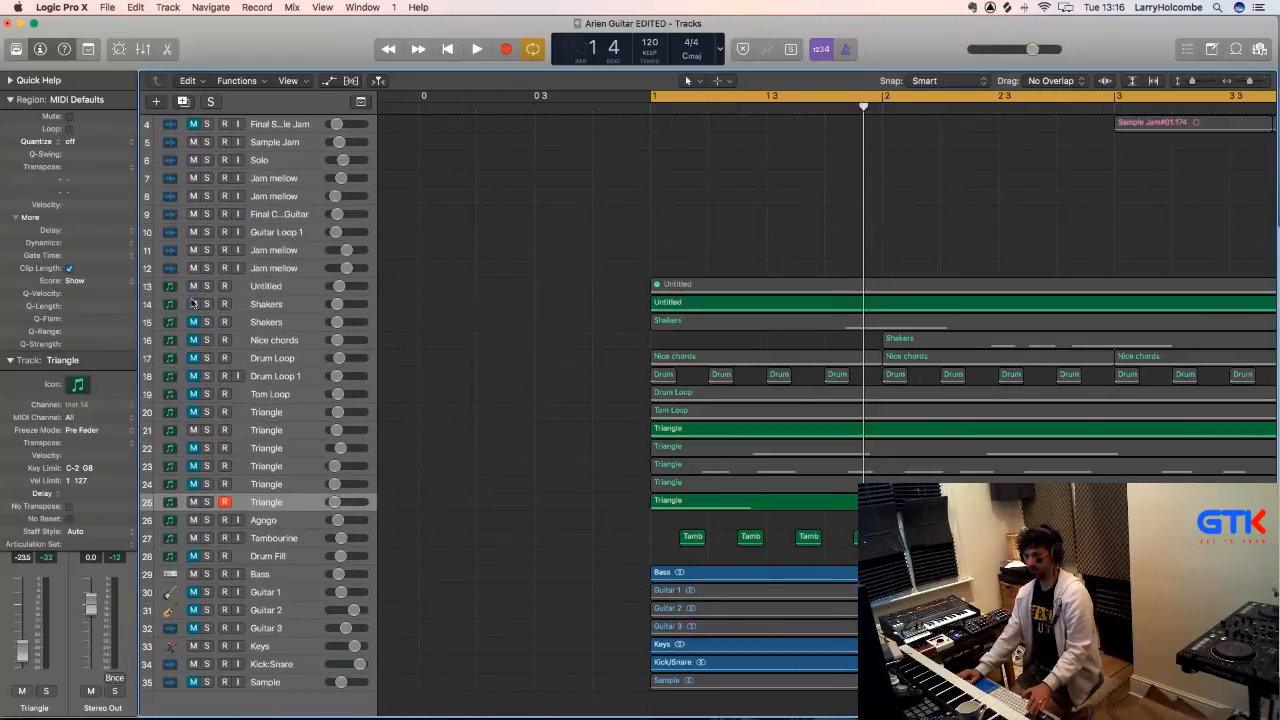
{"action": "key", "text": "shift+space"}
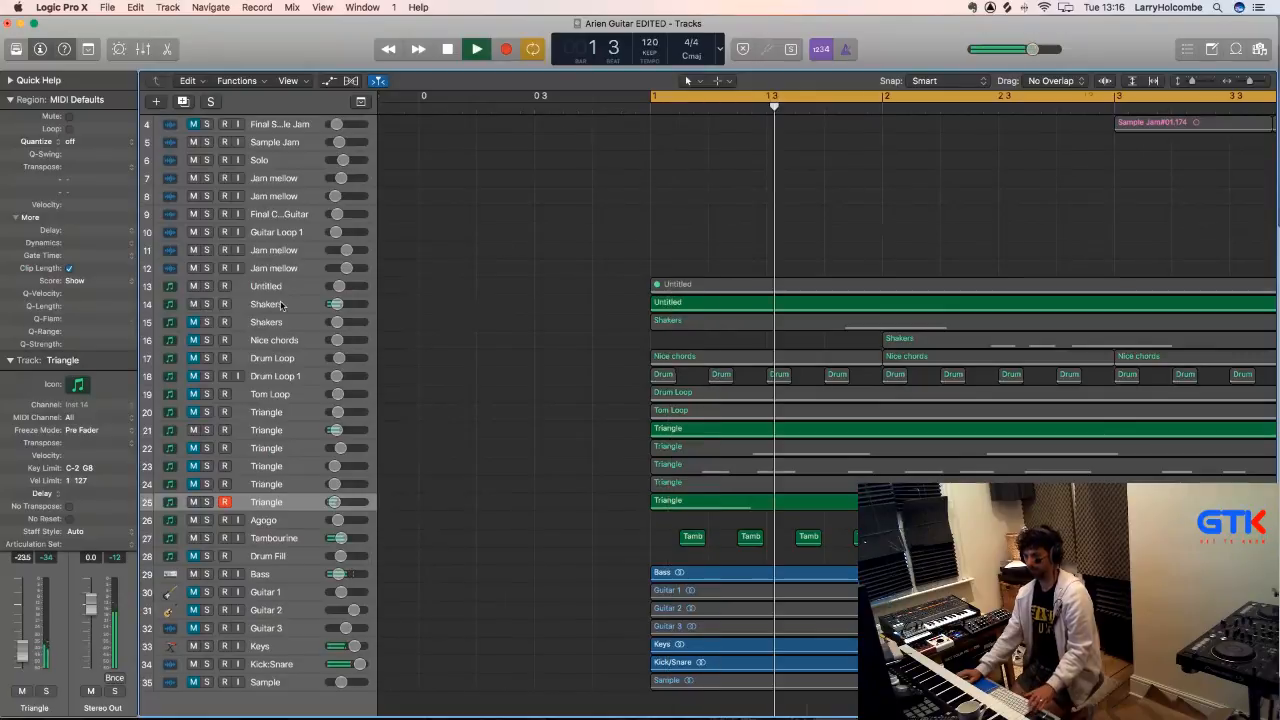
{"action": "scroll", "coordinate": [283, 306], "scroll_direction": "right", "scroll_amount": 1}
{"action": "scroll", "coordinate": [282, 306], "scroll_direction": "down", "scroll_amount": 3}
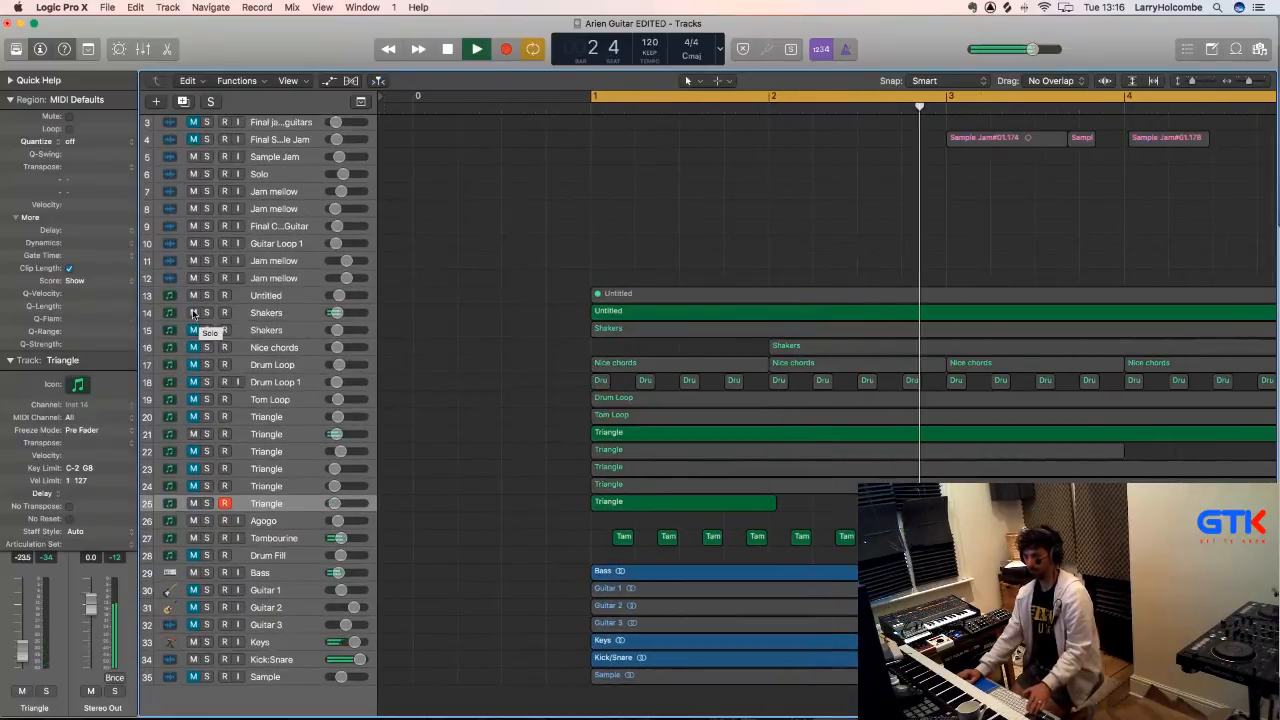
- Mute Shakers track 14 again, audition Shakers track 15 from bar 1 and mute it as well
{"action": "key", "text": "space"}
{"action": "key", "text": "shift+space"}
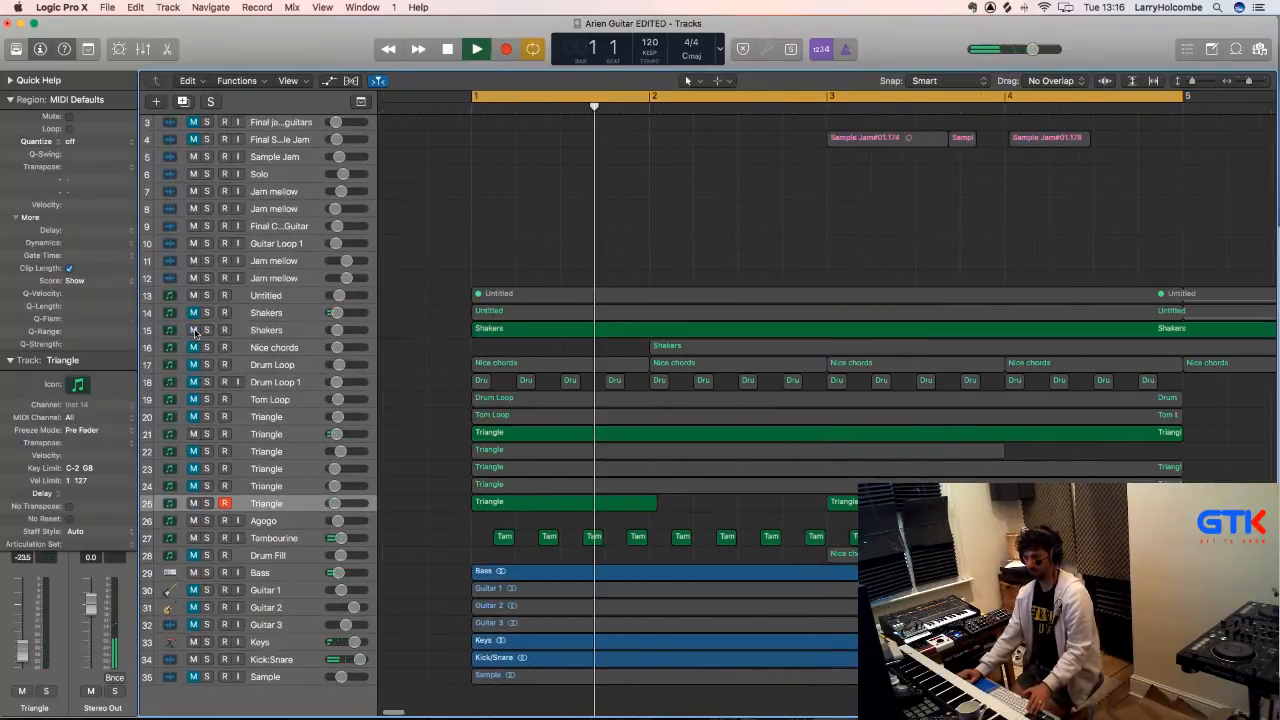
{"action": "left_click", "coordinate": [207, 330]}
{"action": "left_click", "coordinate": [207, 330]}
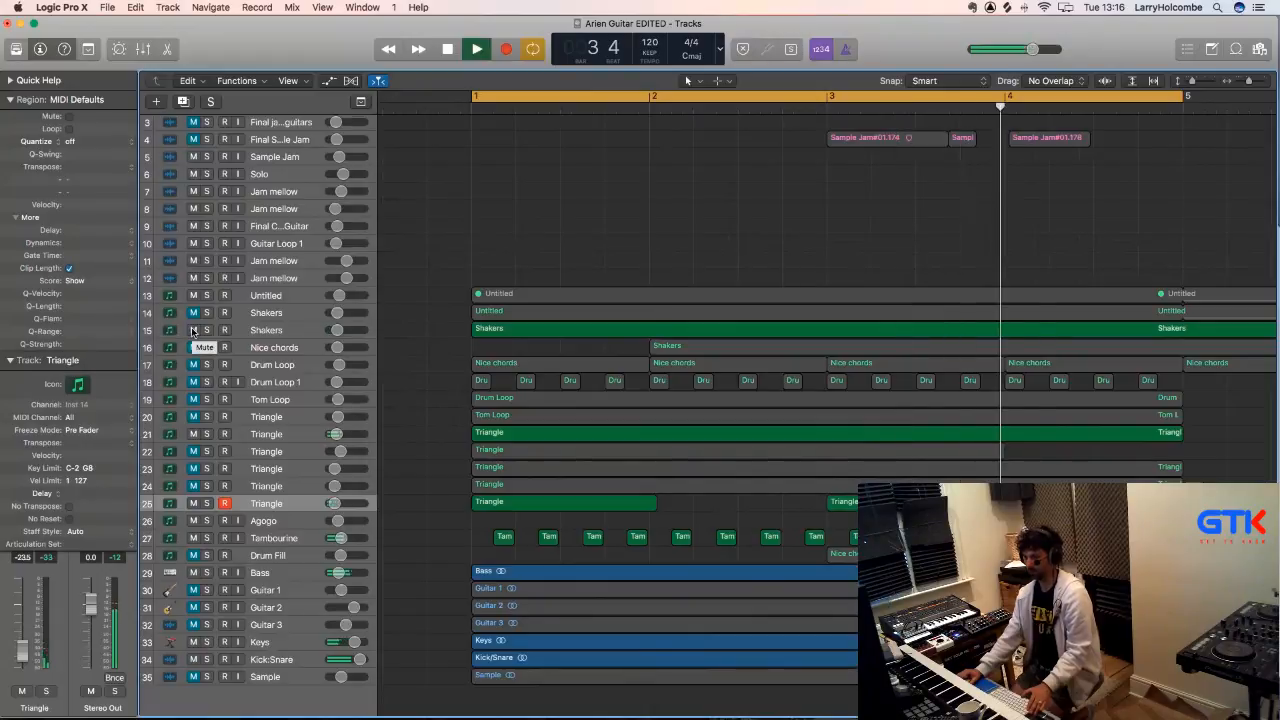
{"action": "left_click", "coordinate": [193, 330]}
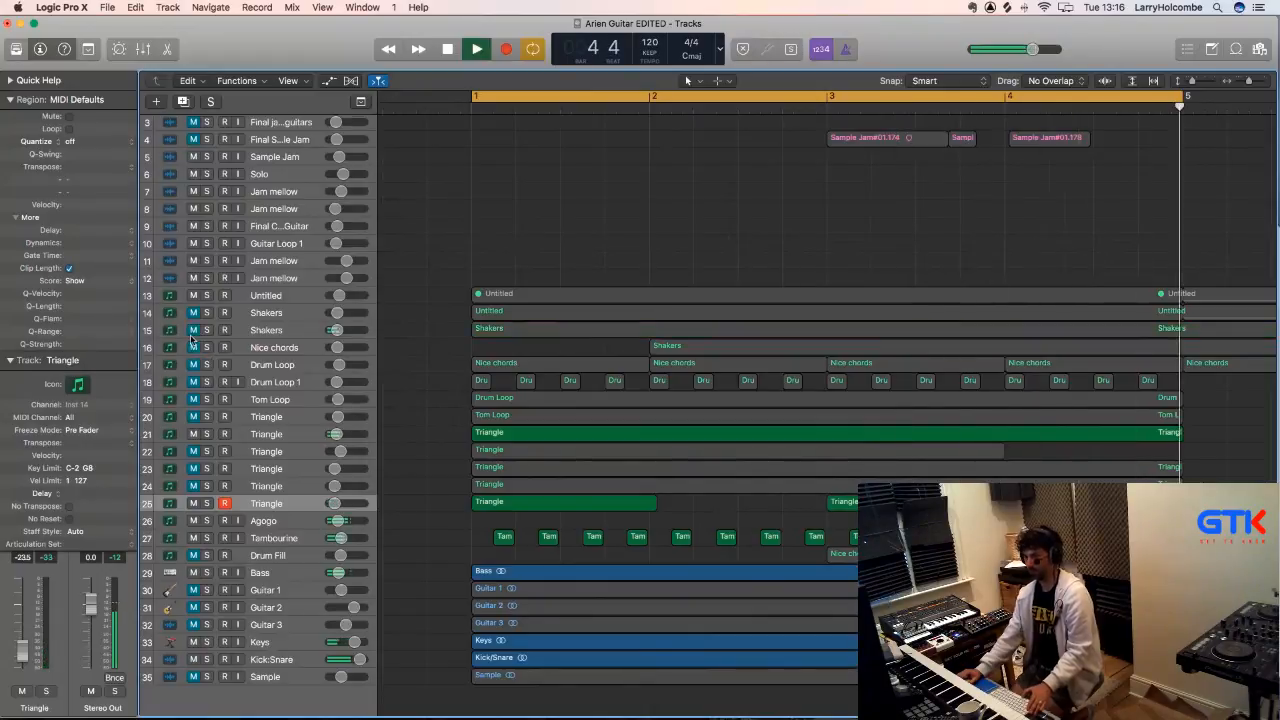
{"action": "key", "text": "space"}
- Audition Nice chords track 16 and Drum Loop track 17, mute both again, and leave Drum Loop 1 on track 18 unmuted and selected
{"action": "left_click", "coordinate": [193, 347]}
{"action": "key", "text": "space"}
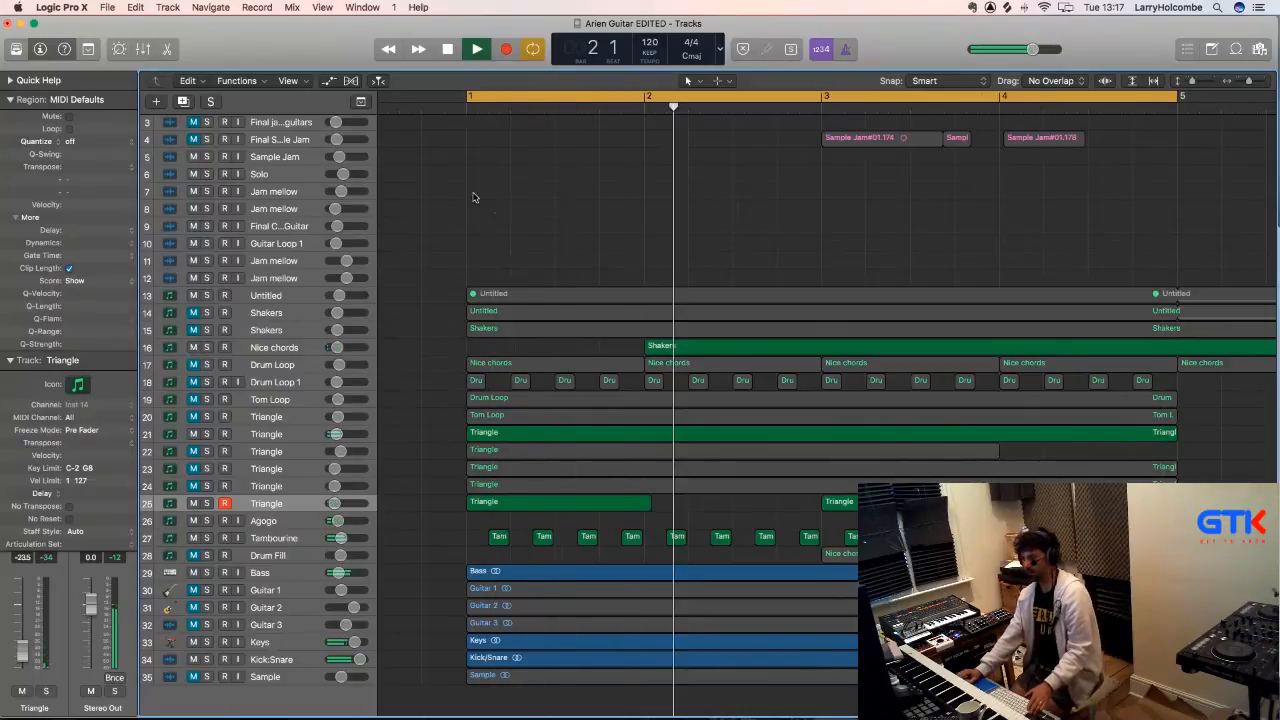
{"action": "left_click", "coordinate": [195, 365]}
{"action": "left_click", "coordinate": [195, 365]}
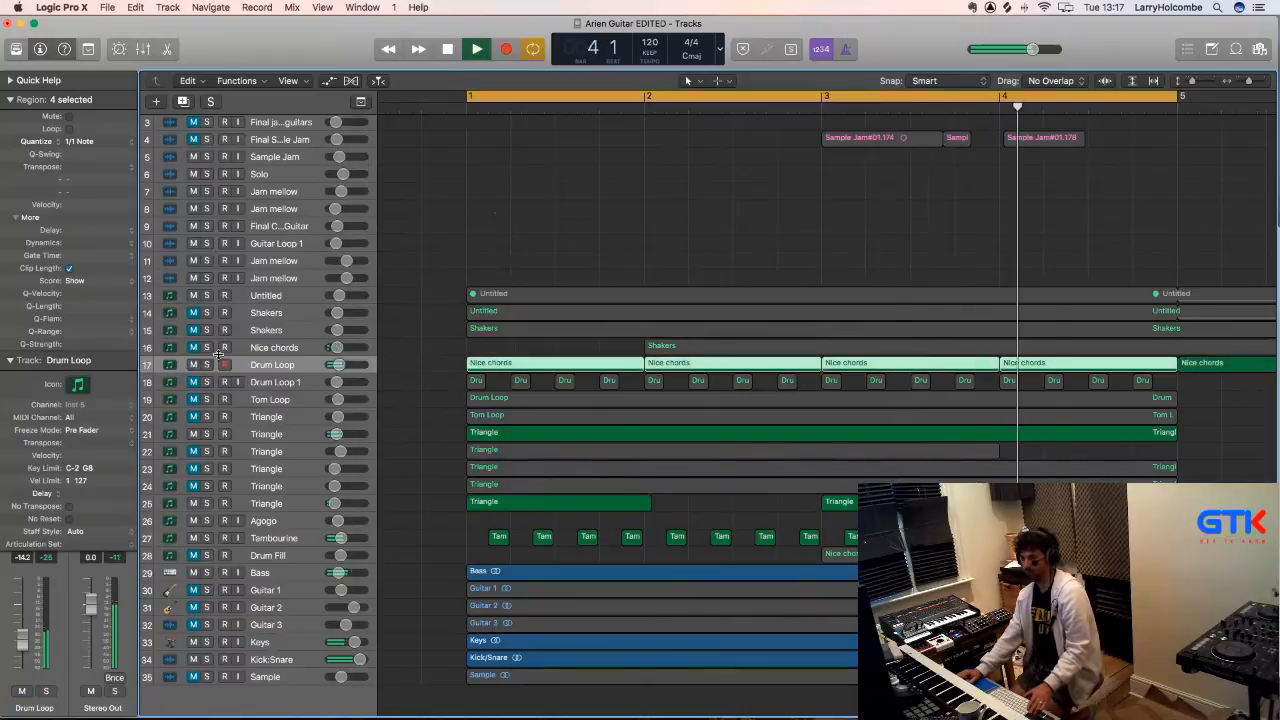
{"action": "left_click", "coordinate": [195, 365]}
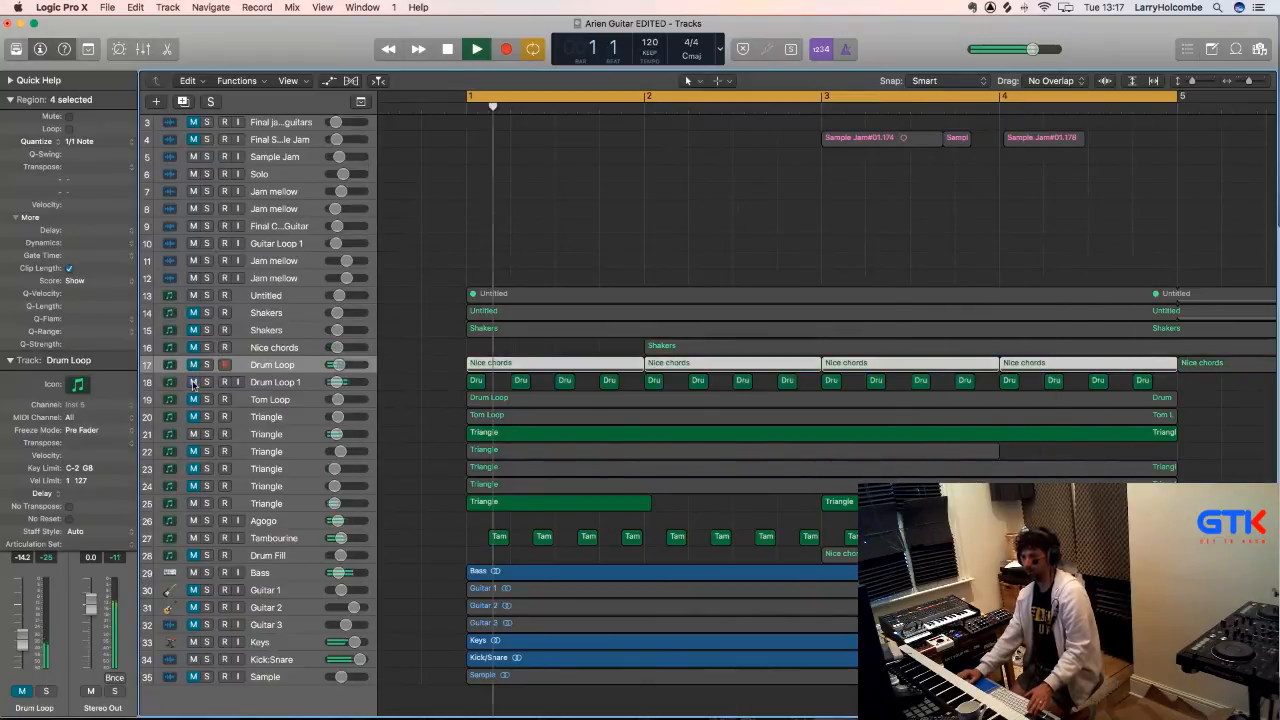
{"action": "left_click", "coordinate": [195, 382]}
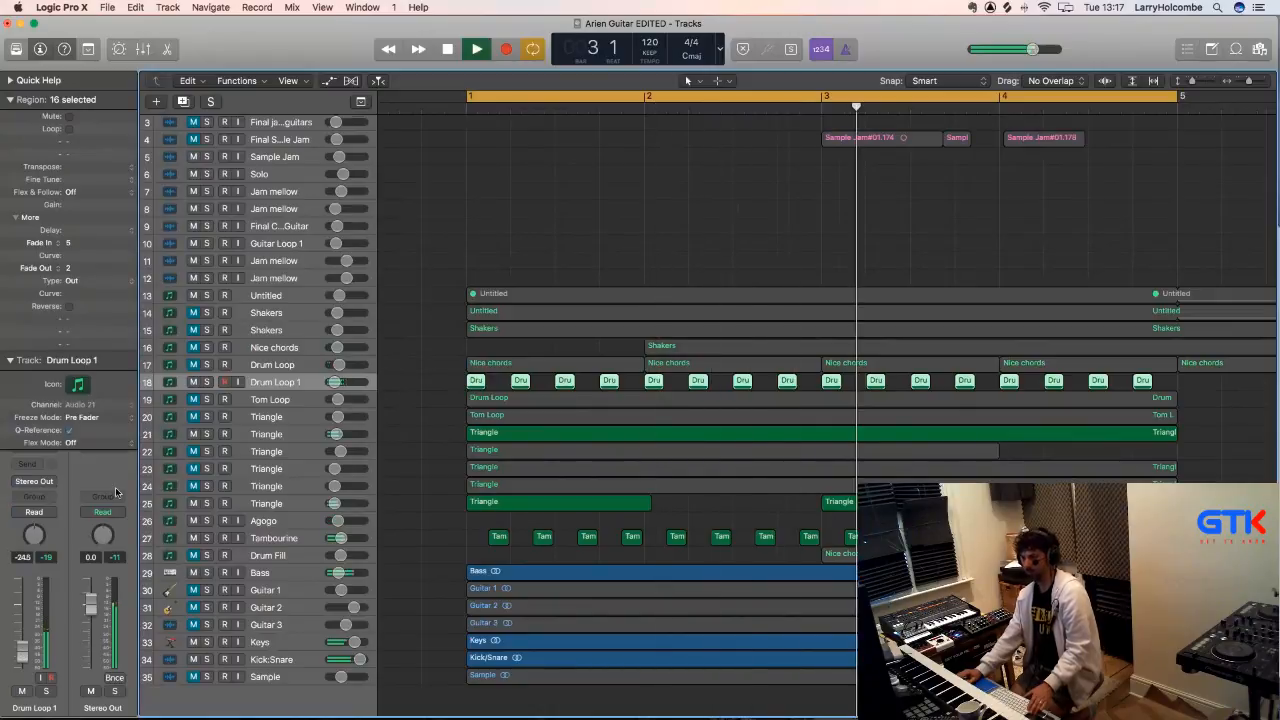
- Mute Drum Loop 1 on track 18, audition Tom Loop track 19 and mute it, and unmute Triangle track 20
{"action": "left_click", "coordinate": [194, 383]}
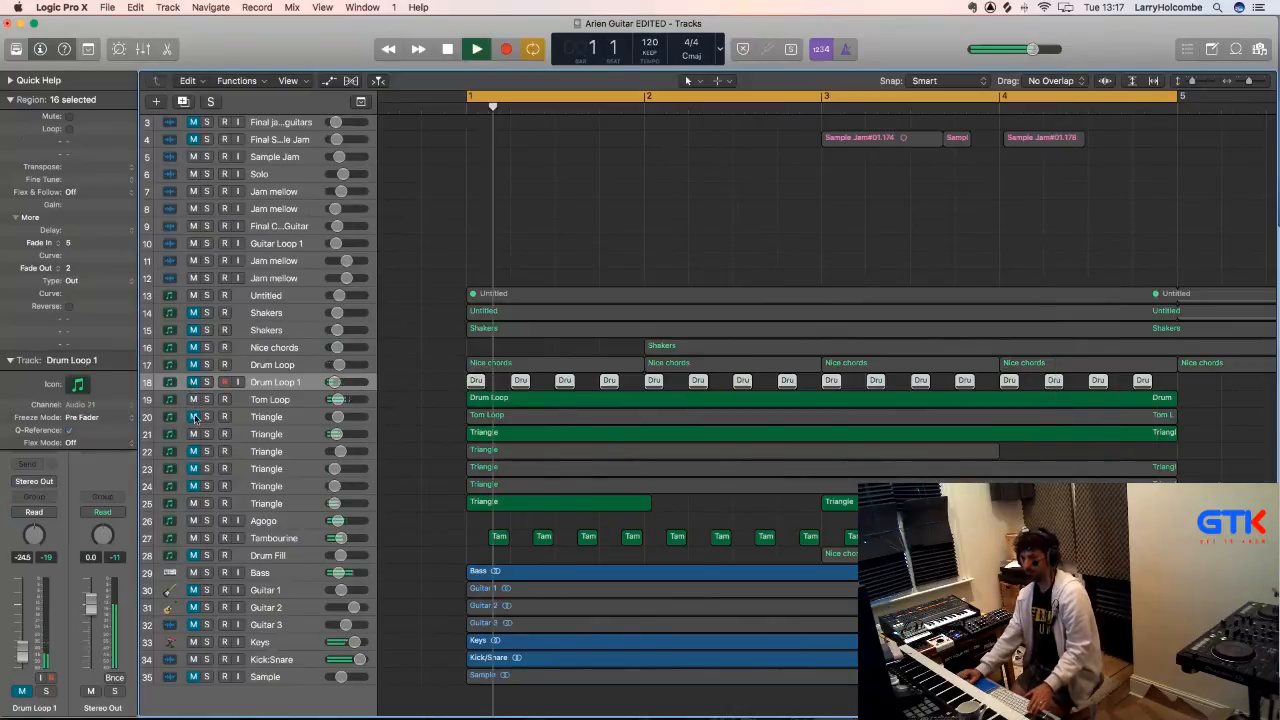
{"action": "left_click", "coordinate": [194, 417]}
{"action": "left_click", "coordinate": [194, 399]}
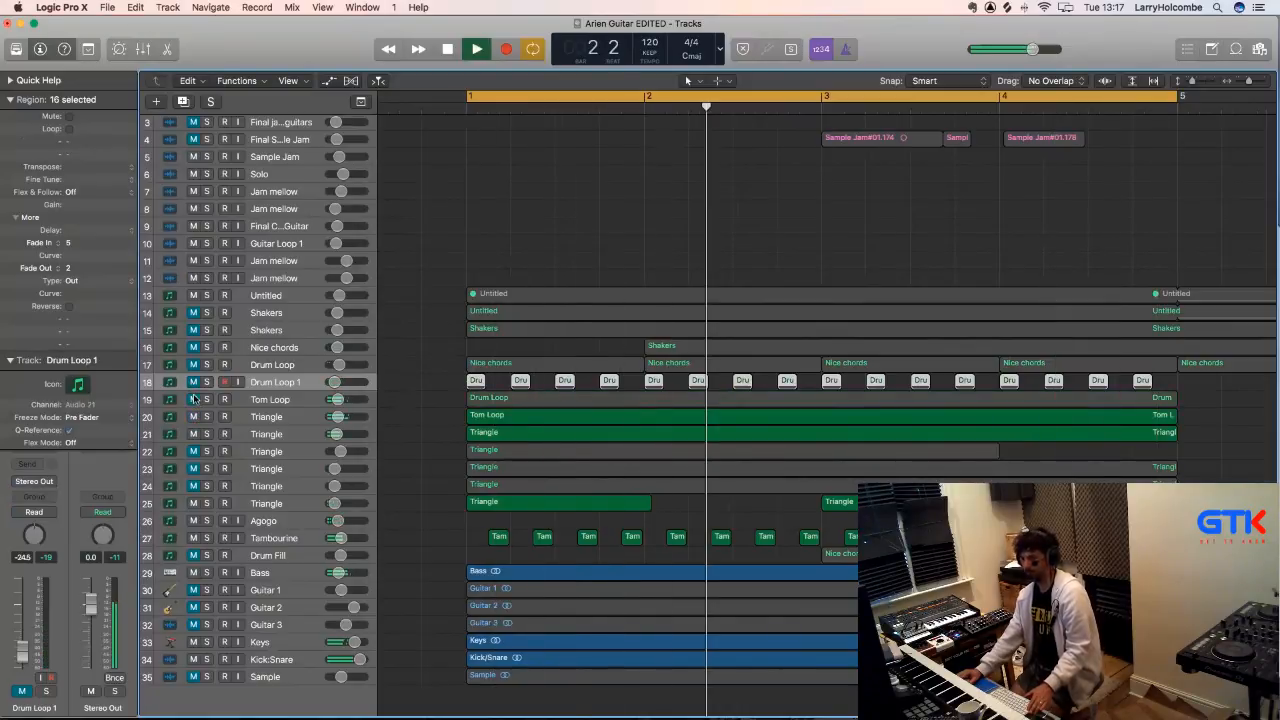
- Lower Triangle track 20 to -23.0 dB, mute it along with Triangle track 21, and unmute Triangle track 22
{"action": "left_click", "coordinate": [240, 417]}
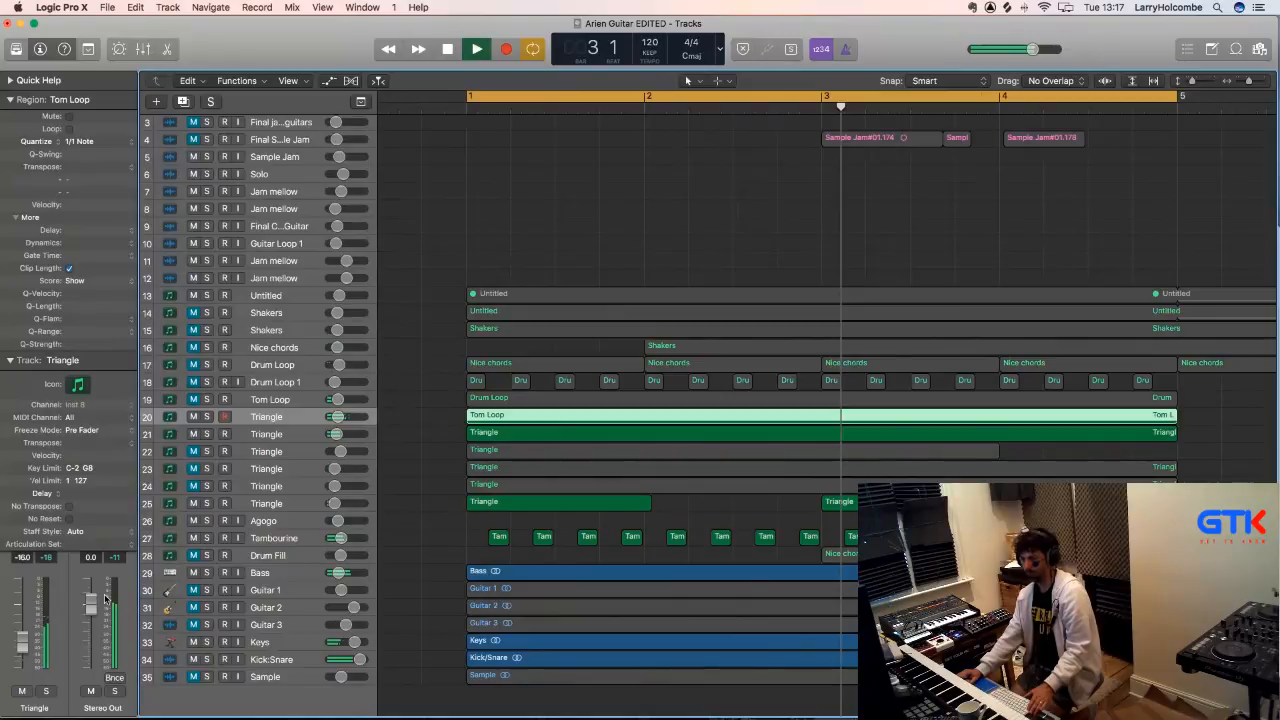
{"action": "left_click_drag", "start_coordinate": [33, 635], "coordinate": [25, 650]}
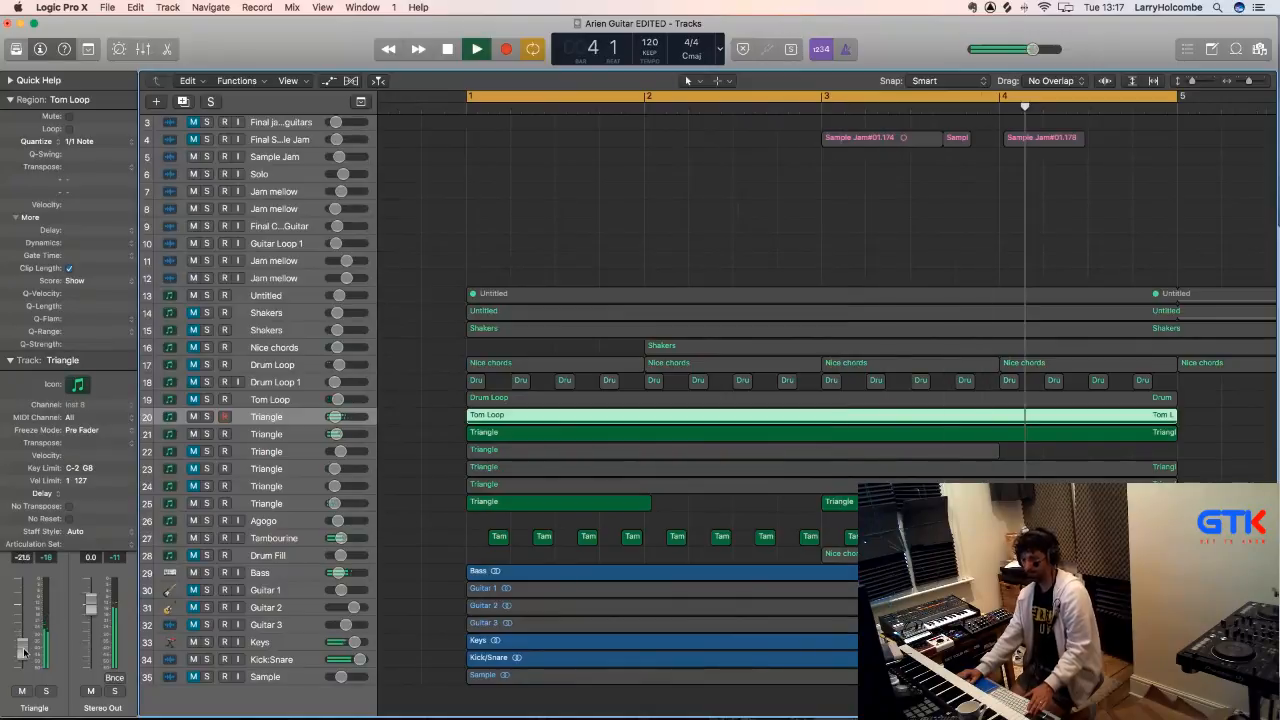
{"action": "left_click", "coordinate": [193, 452]}
{"action": "left_click", "coordinate": [194, 417]}
{"action": "left_click", "coordinate": [194, 433]}
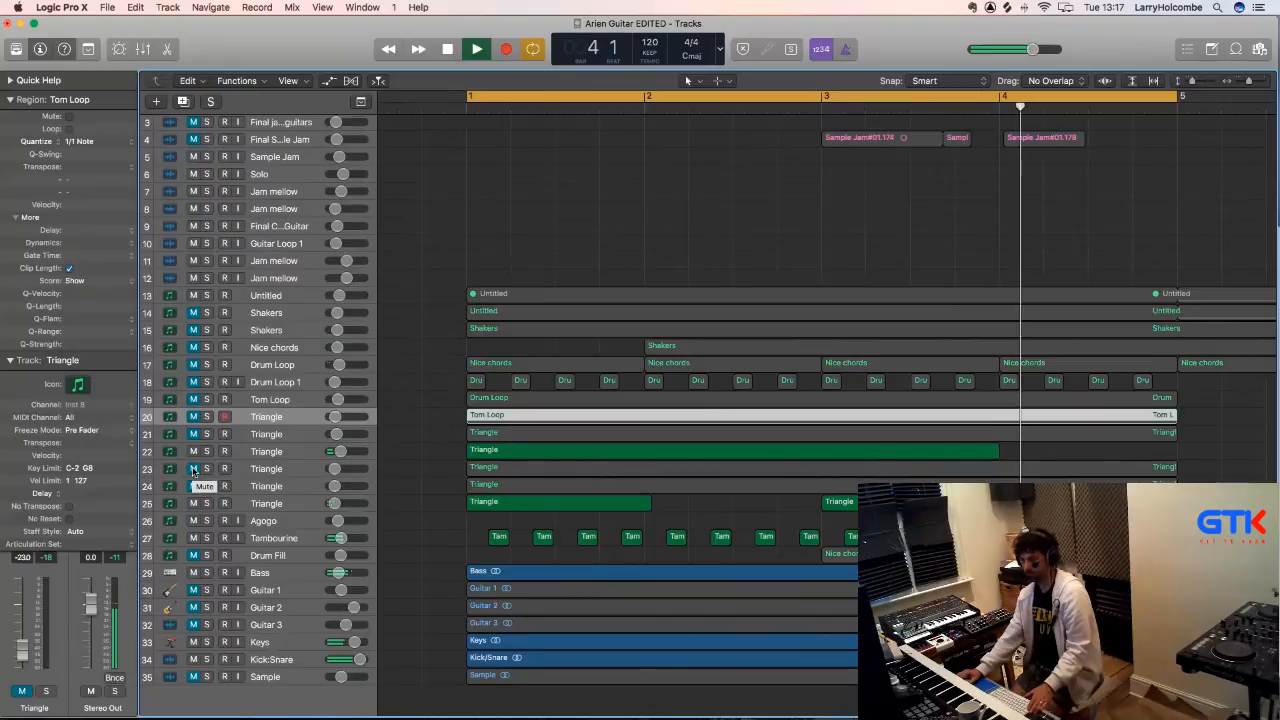
- Mute Triangle track 22, unmute and select Triangle track 23, and collapse the region parameters to reveal its plug-ins with no region selected
{"action": "left_click", "coordinate": [193, 451]}
{"action": "left_click", "coordinate": [193, 468]}
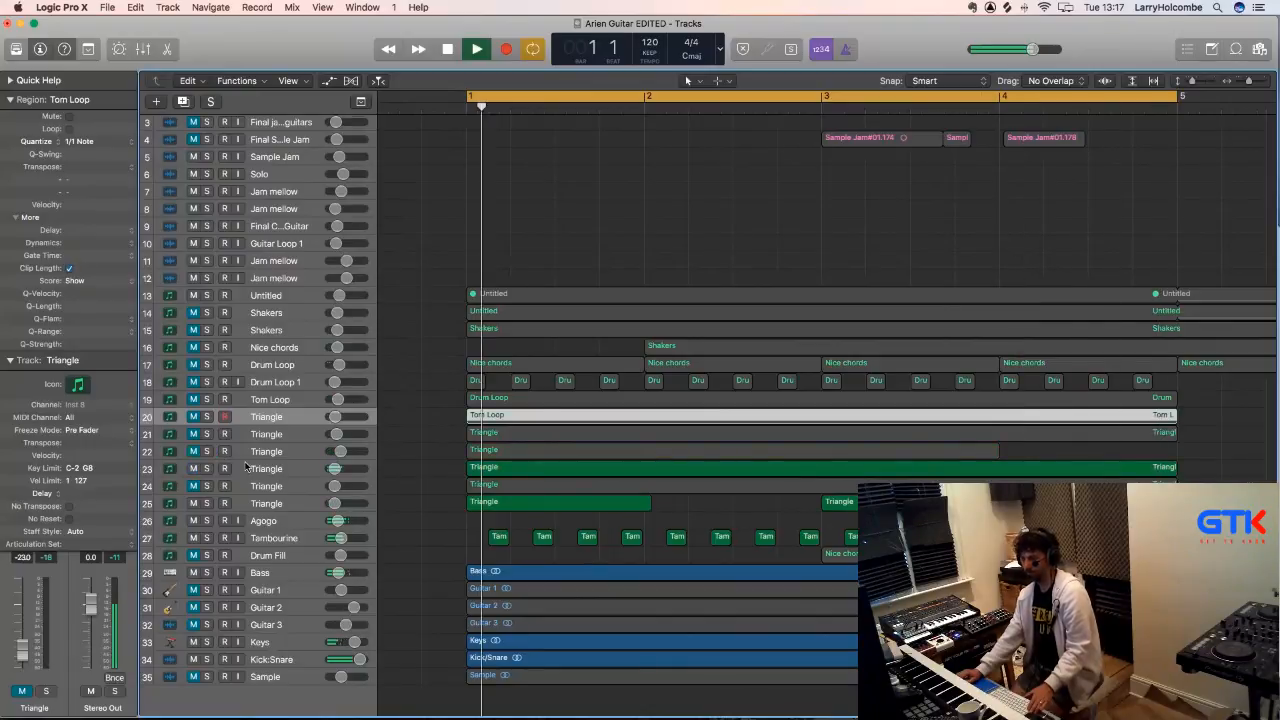
{"action": "left_click", "coordinate": [259, 470]}
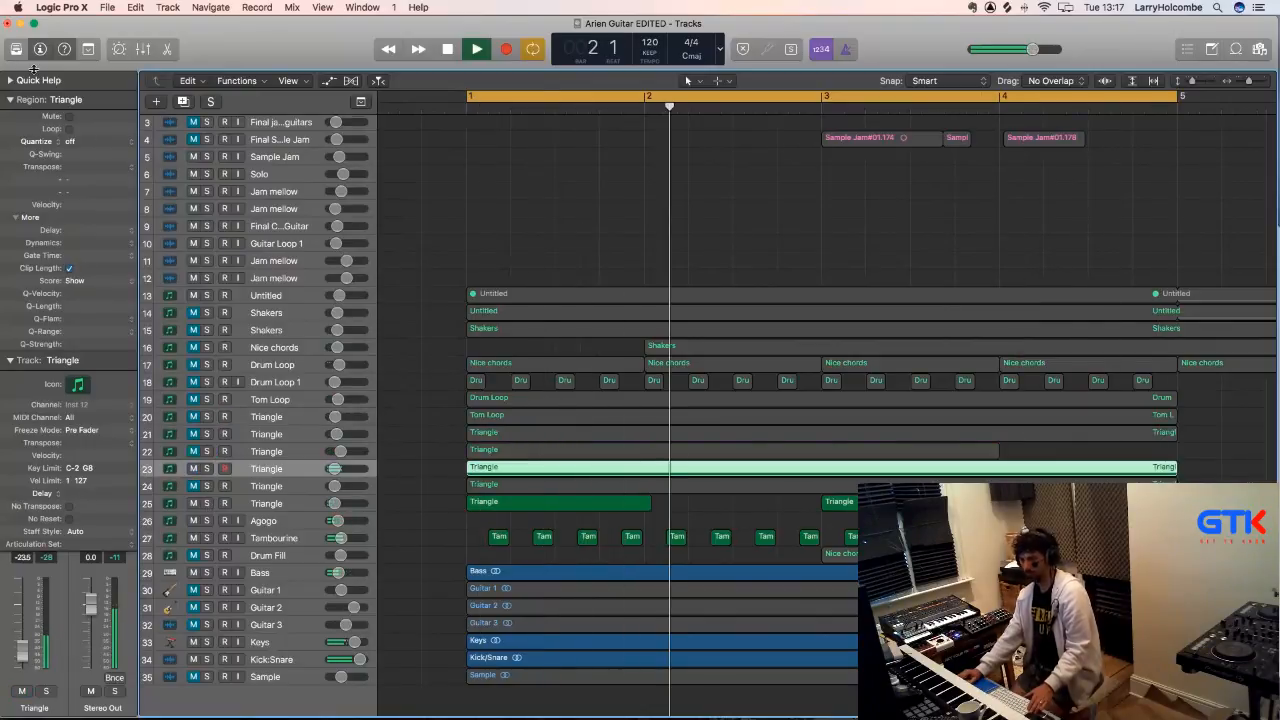
{"action": "left_click", "coordinate": [9, 100]}
{"action": "left_click", "coordinate": [446, 189]}
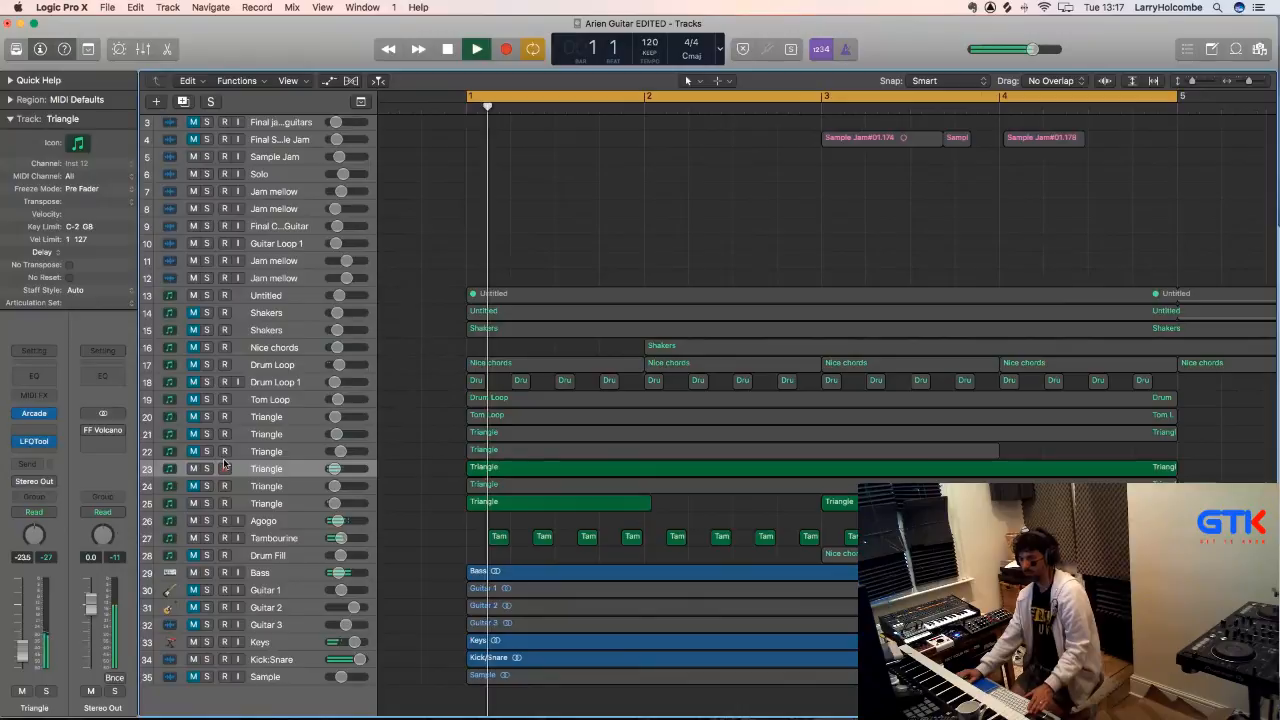
- Mute Triangle track 23, audition Triangle track 24 and Drum Fill track 28 unmuted, and stop playback
{"action": "left_click", "coordinate": [193, 468]}
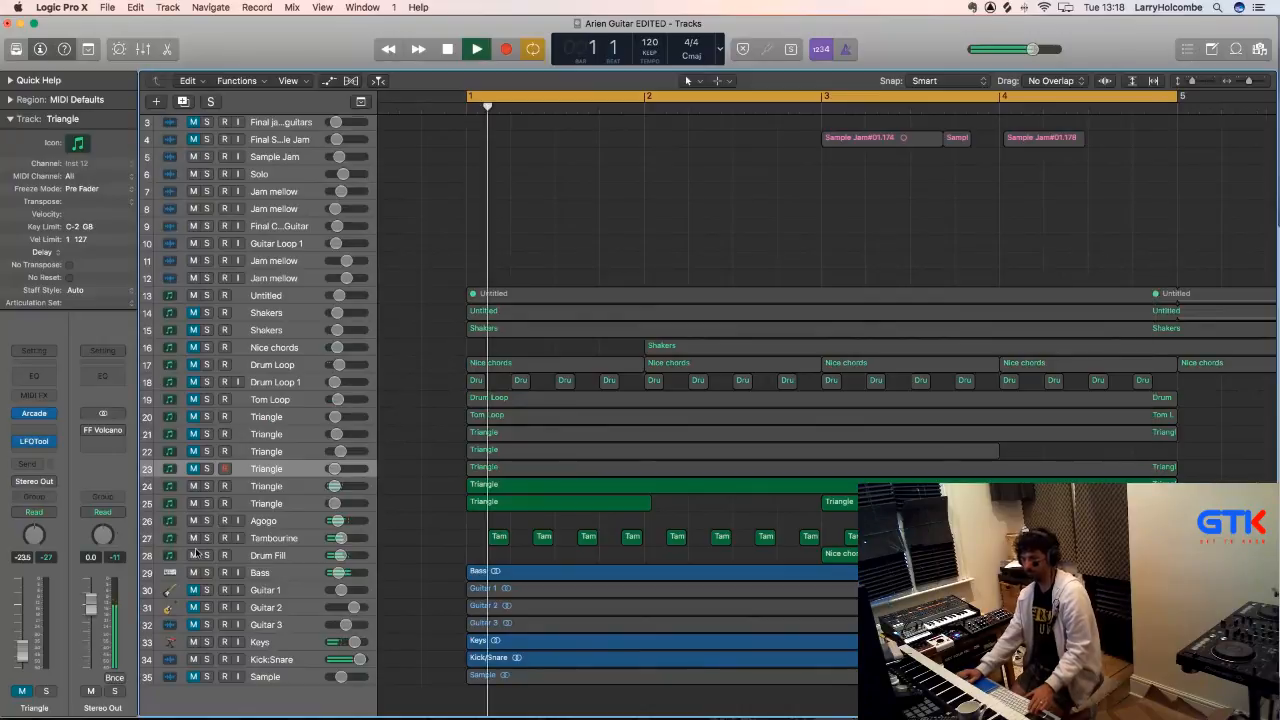
{"action": "key", "text": "space"}
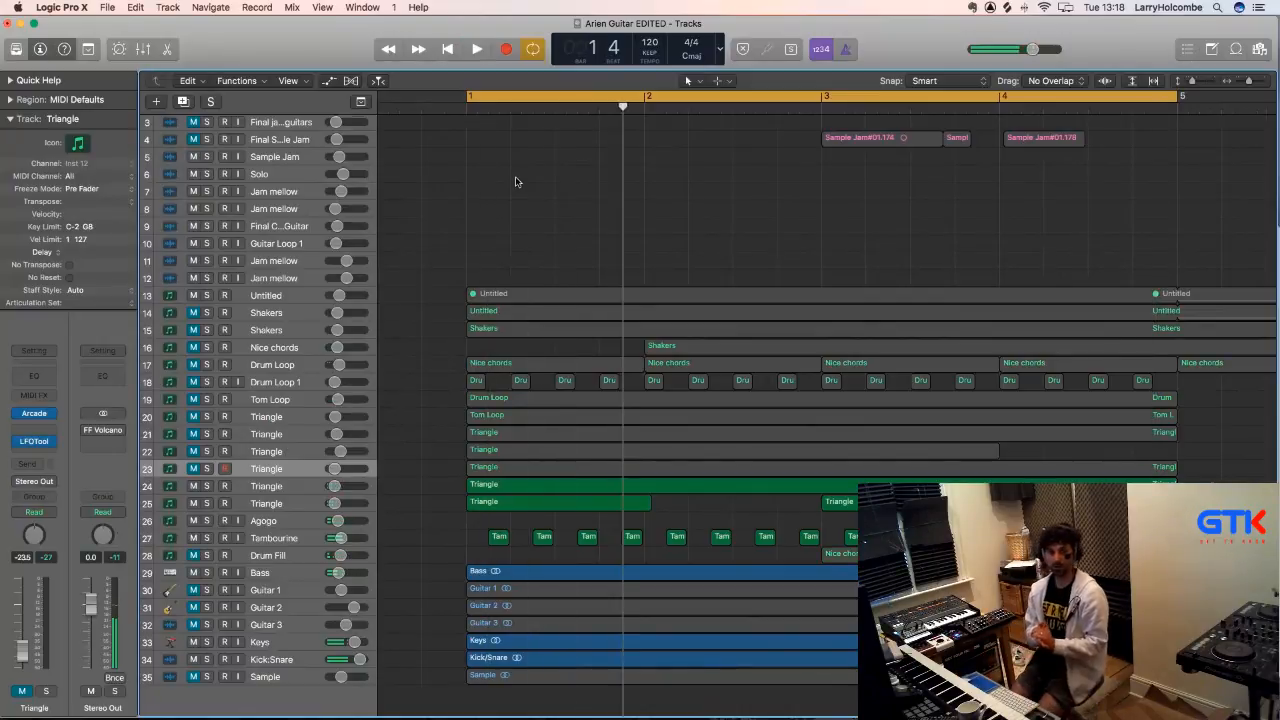